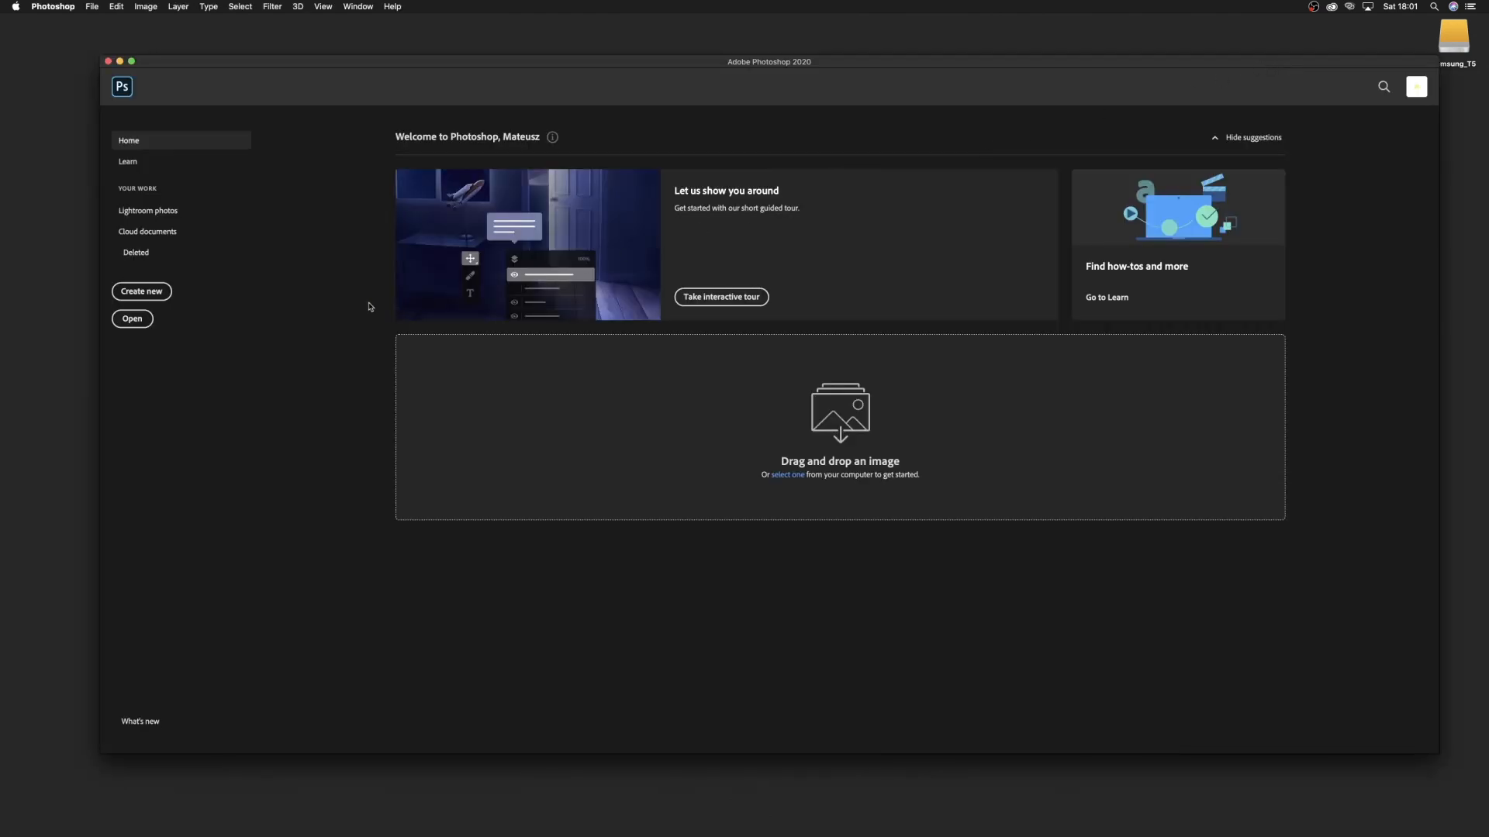
Create a new 2500 × 2500 pixel document with resolution 72 pixels per centimetre in RGB Color mode.
click(155, 292)
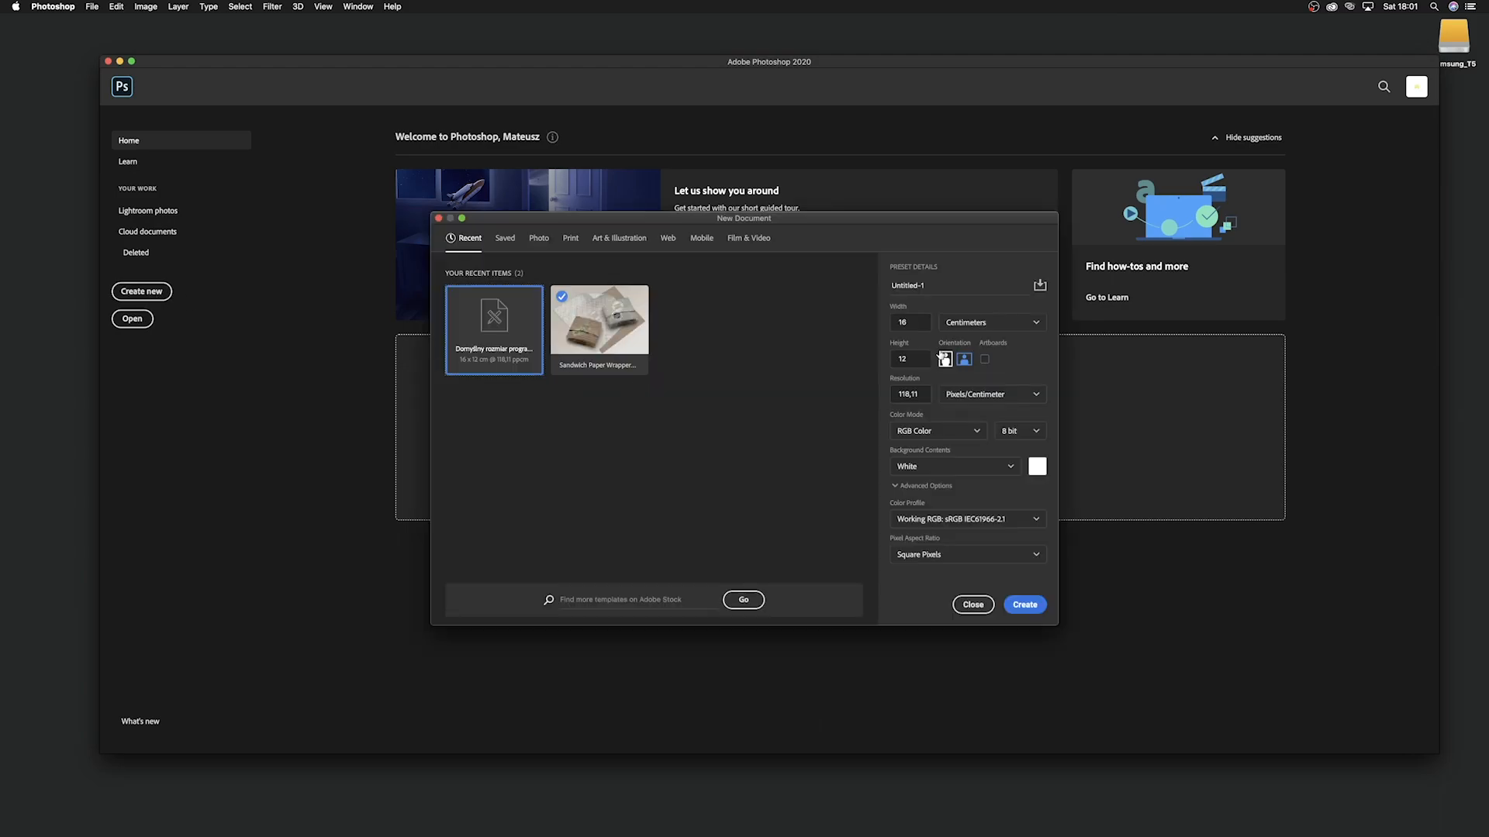
click(953, 326)
click(960, 348)
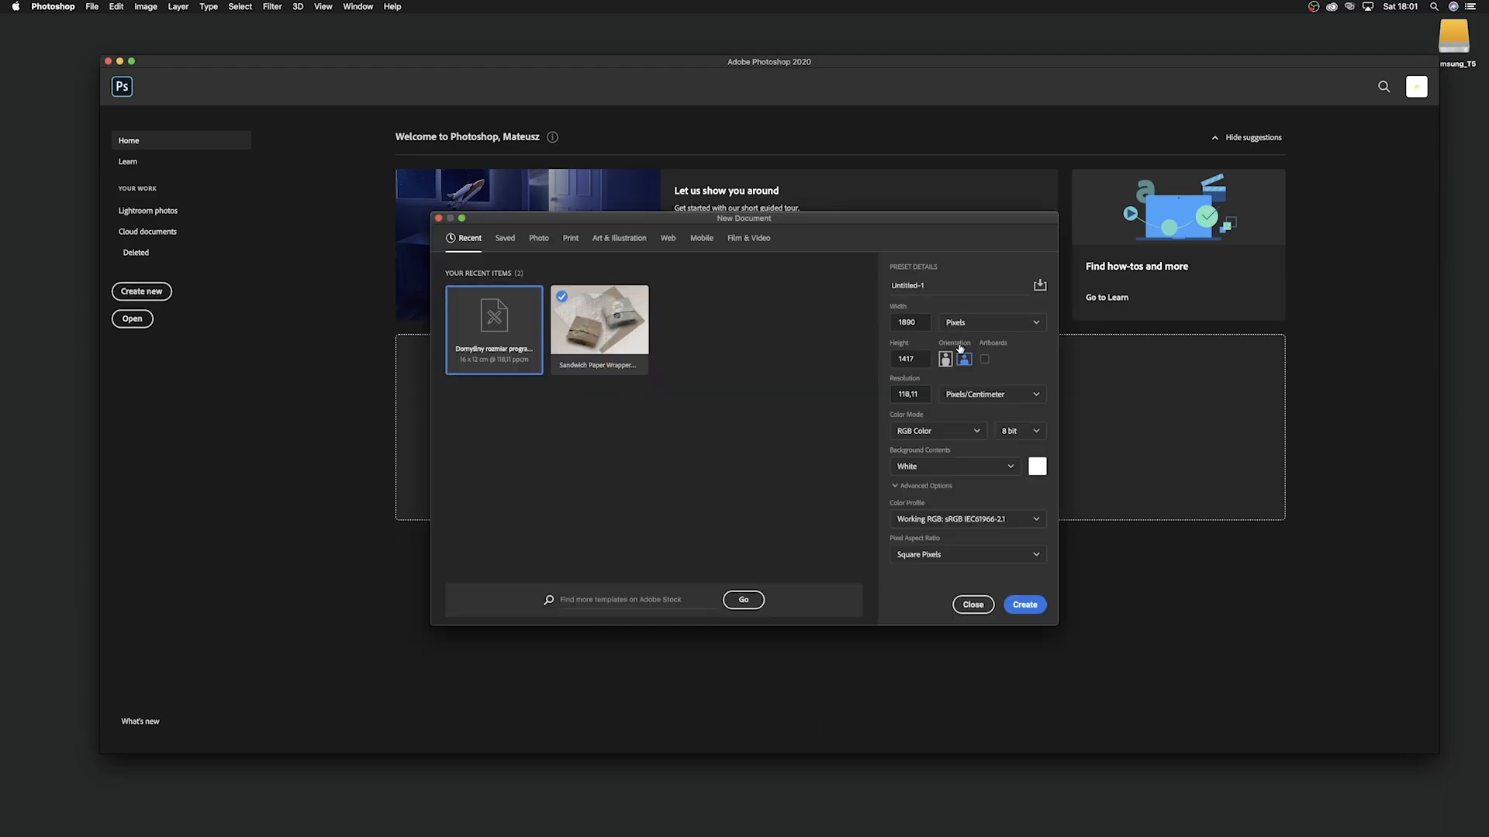
click(922, 318)
text(2500)
click(909, 358)
text(2500)
key(Tab)
text(72)
click(925, 432)
click(921, 496)
click(1025, 605)
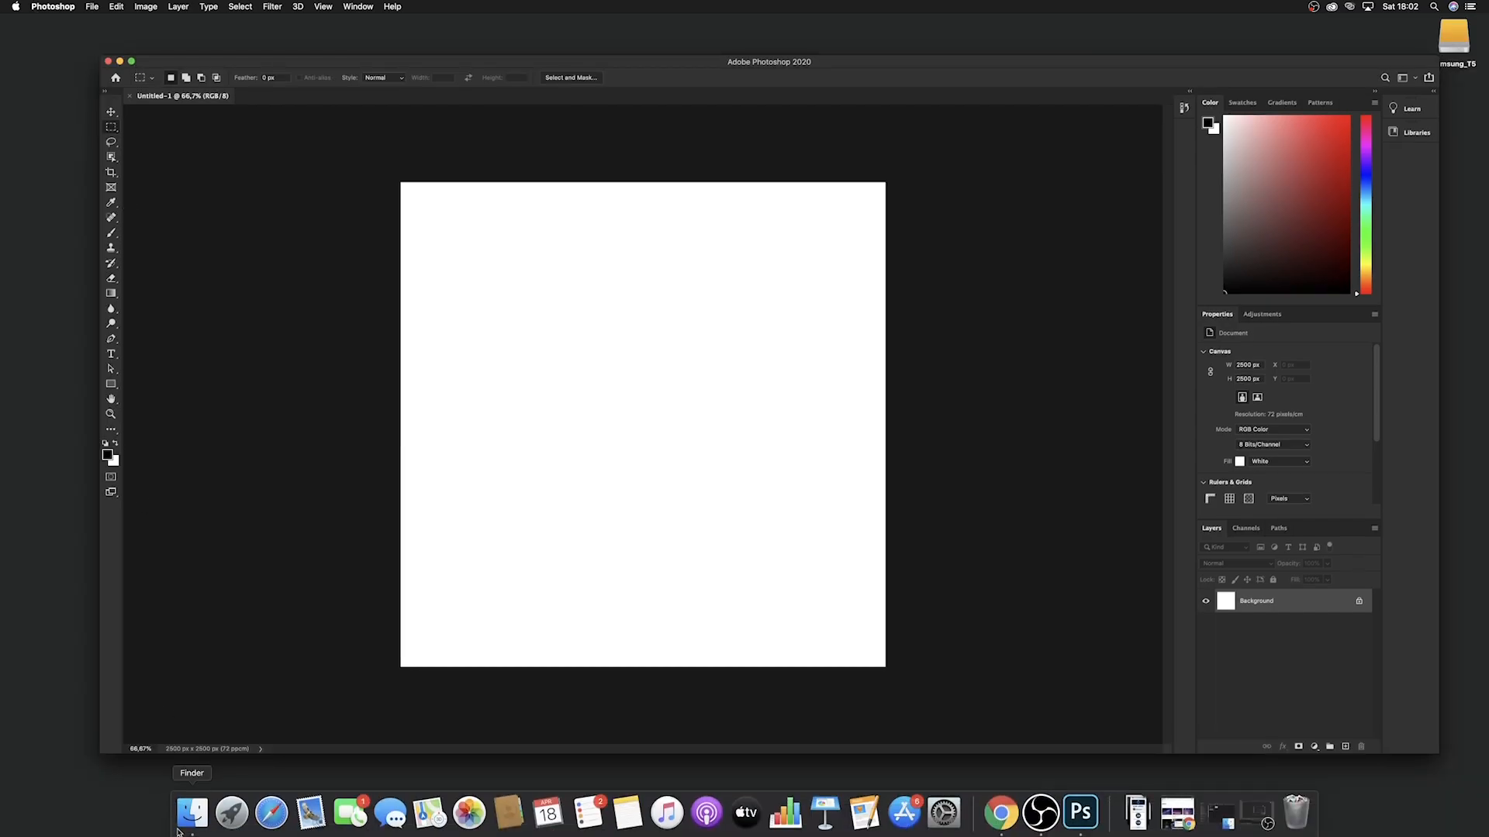
Place the Water Element image from the desktop's Tutorial Elements folder into the document.
click(193, 808)
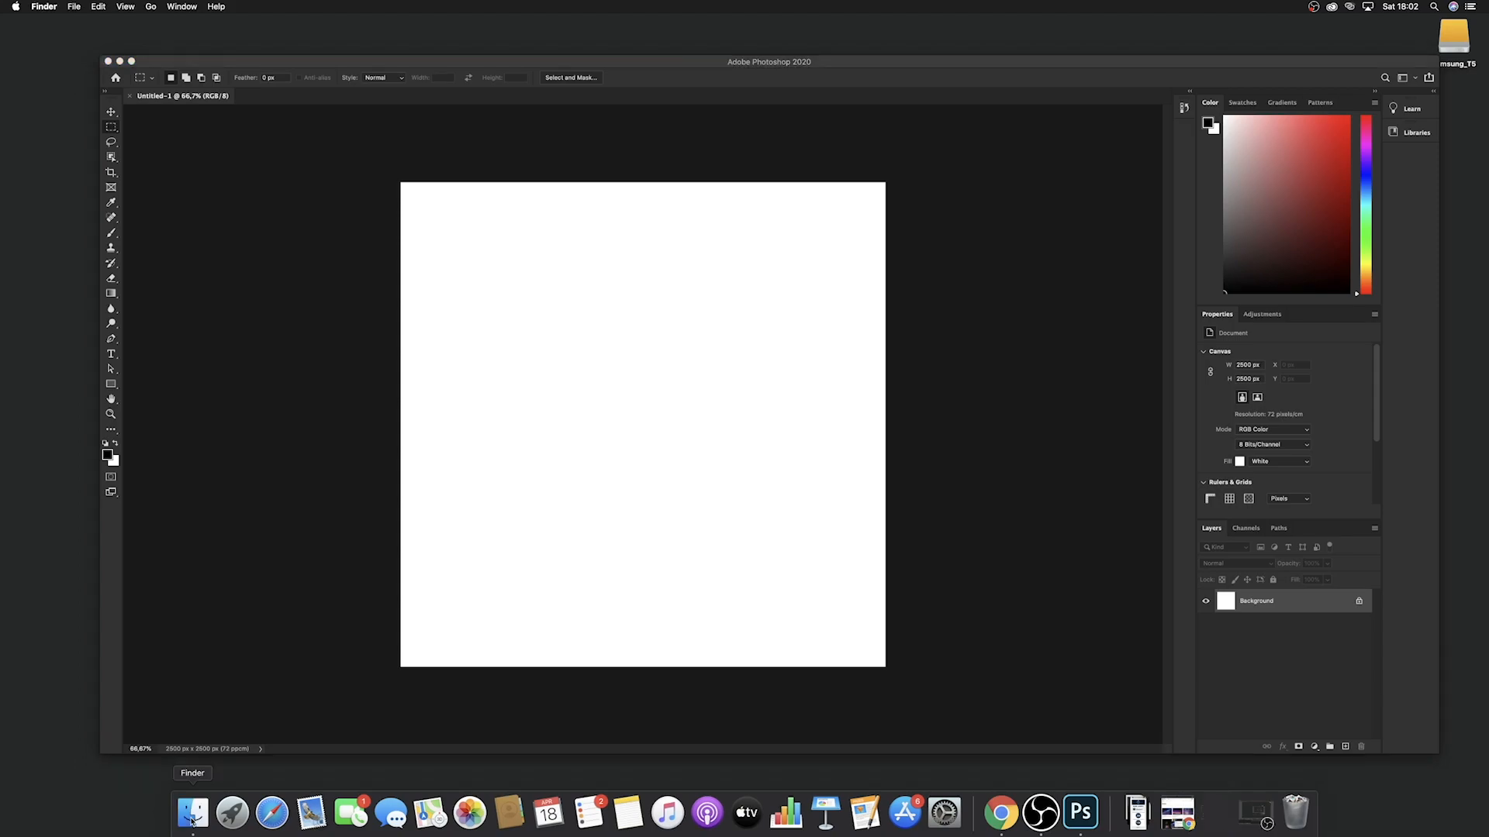
click(594, 255)
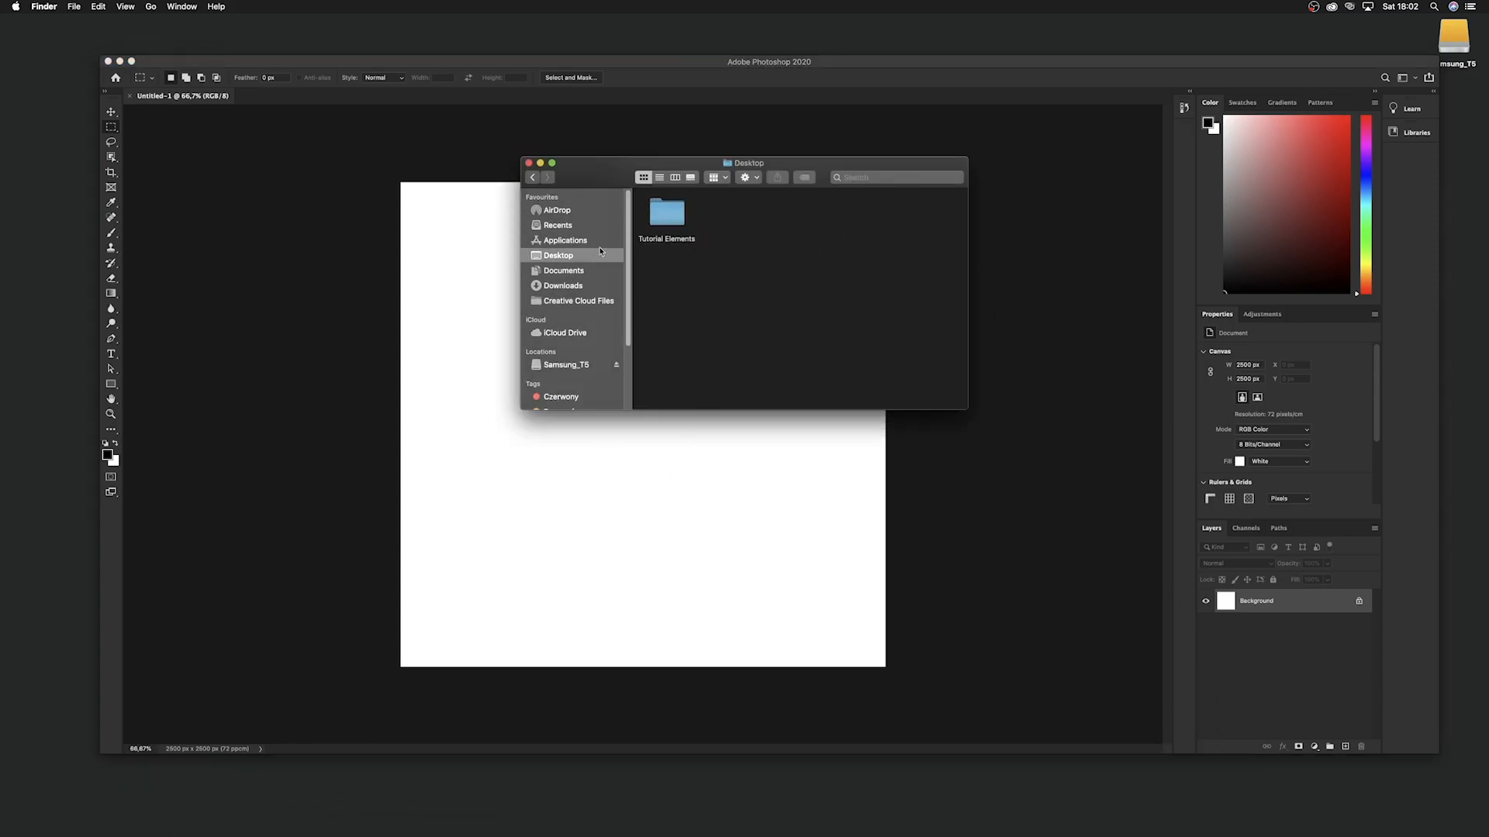
double_click(664, 215)
drag(621, 167, 1040, 428)
mouse_move(1111, 509)
mouse_down()
mouse_move(743, 535)
mouse_move(1106, 503)
mouse_up()
drag(1206, 477, 668, 470)
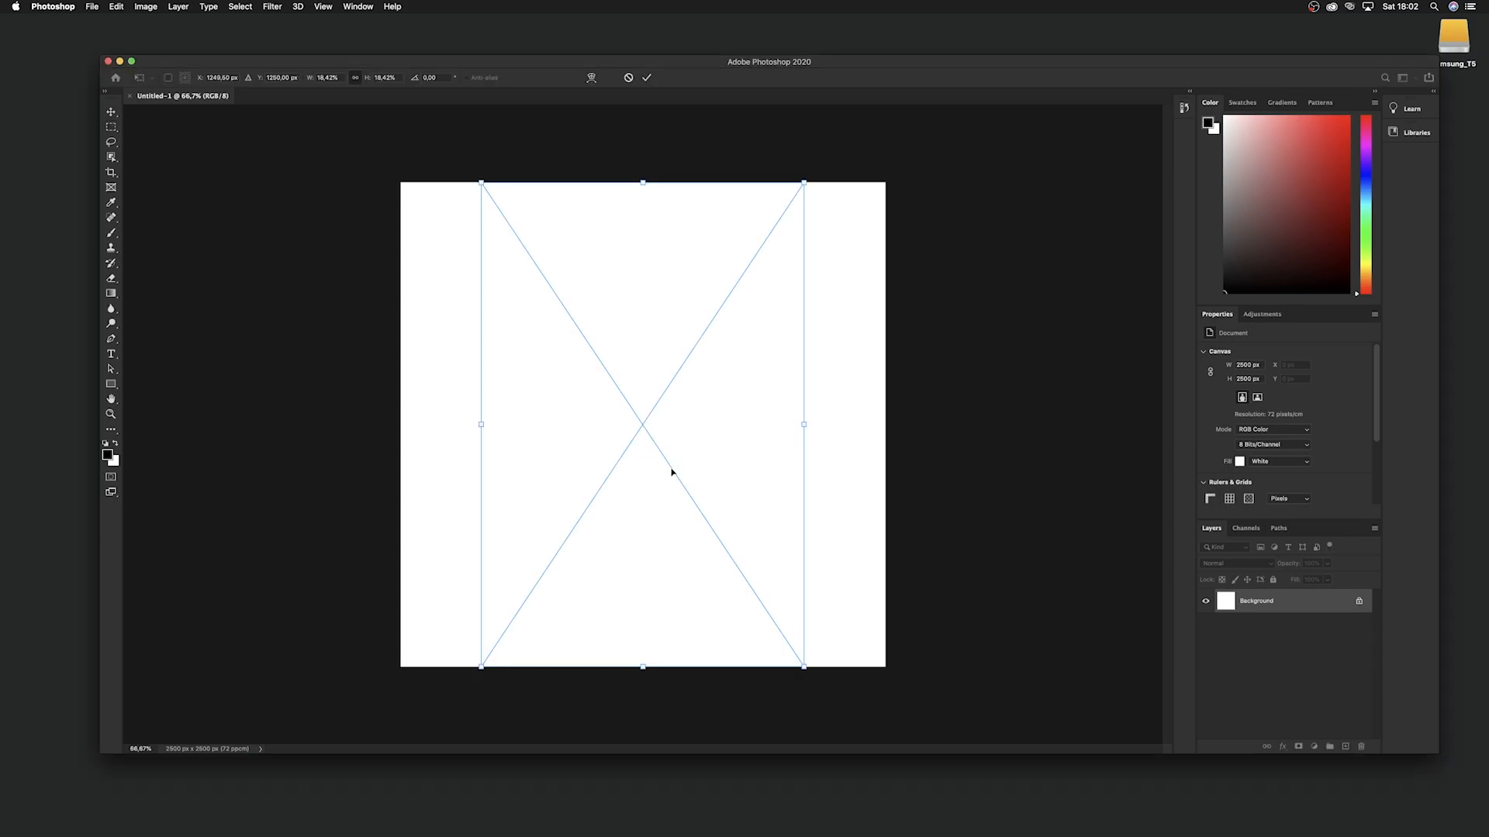
Scale the lake photo to the full canvas width and shift it upward so more water shows at the bottom.
drag(803, 424, 885, 424)
drag(480, 425, 400, 424)
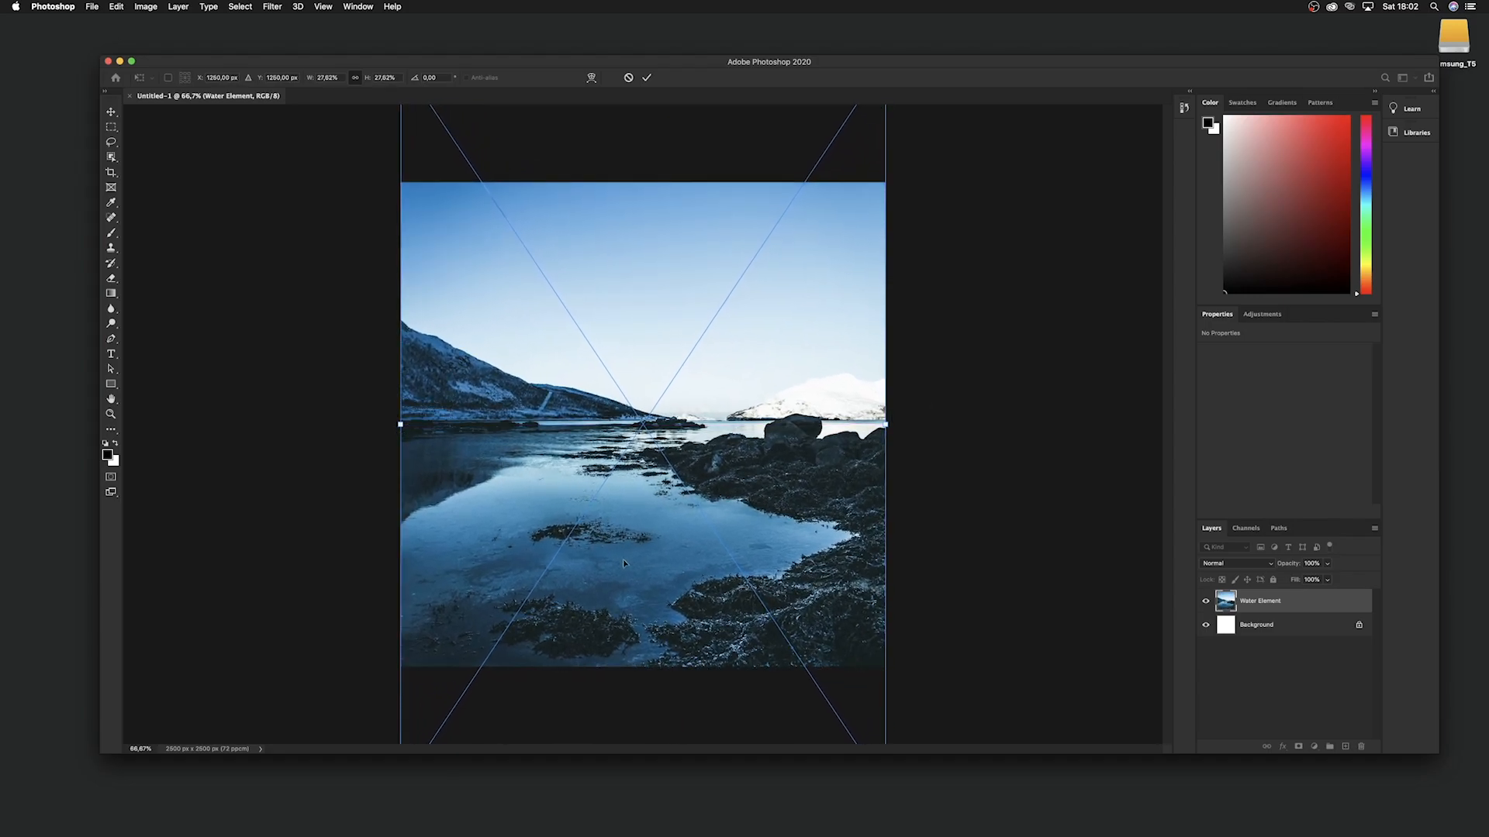
drag(624, 583, 630, 532)
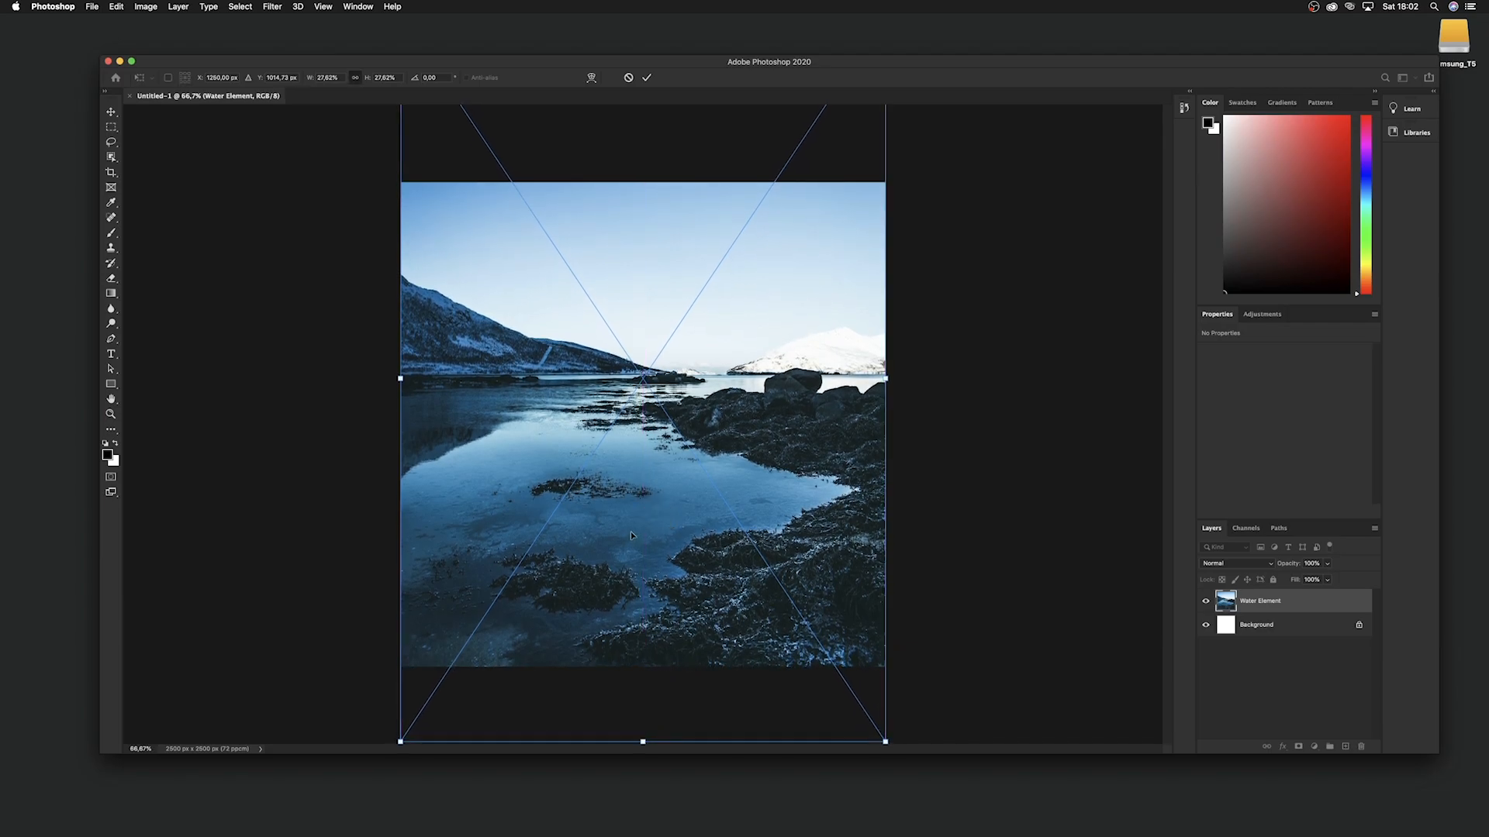
key(Return)
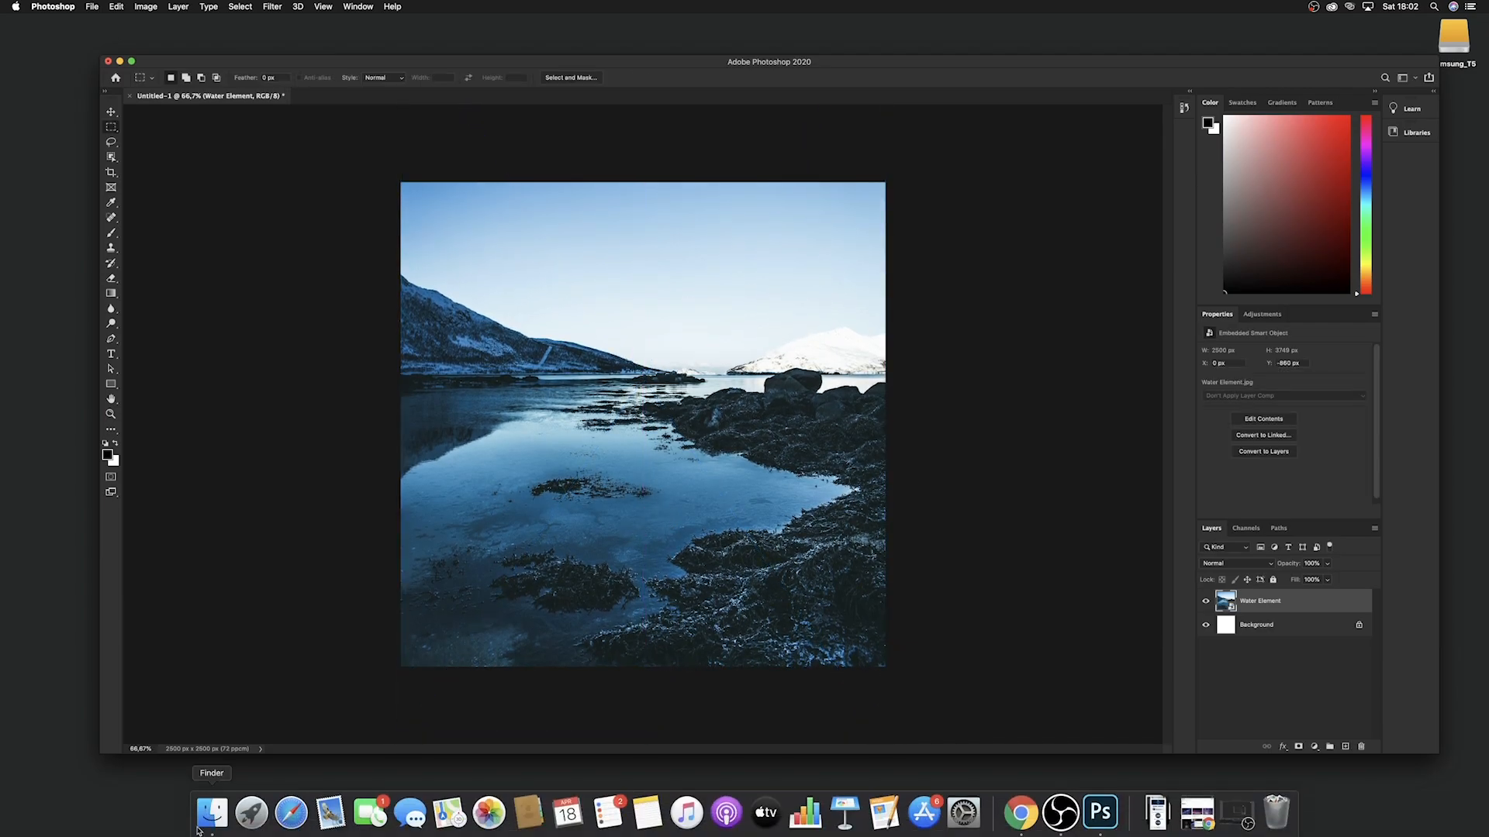
Place the Man on top of the mountains Element image above the lake and lower its opacity to about 58%.
click(208, 814)
drag(1096, 511, 578, 496)
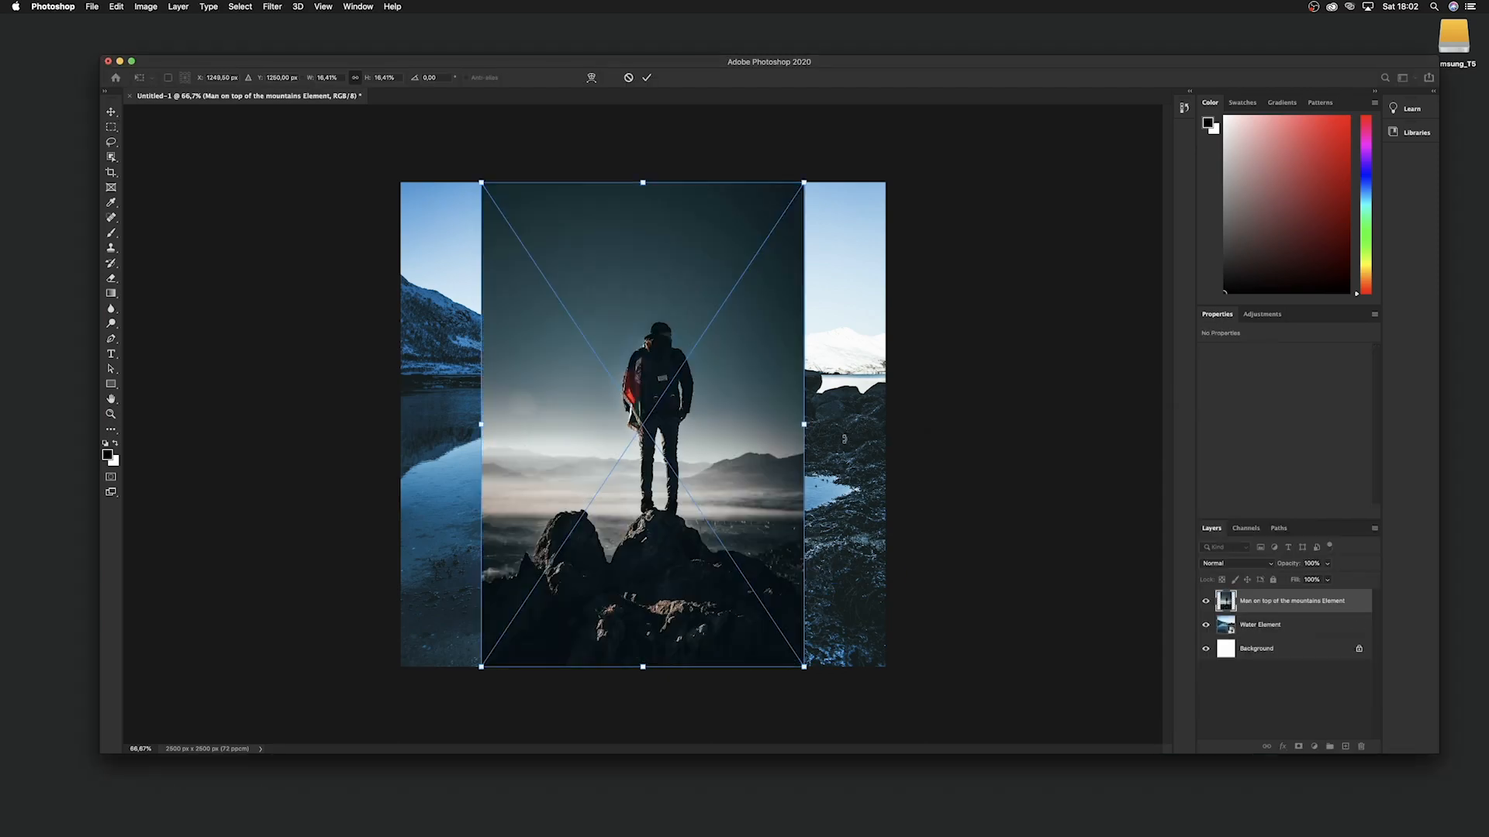
click(1329, 566)
drag(1328, 580, 1305, 580)
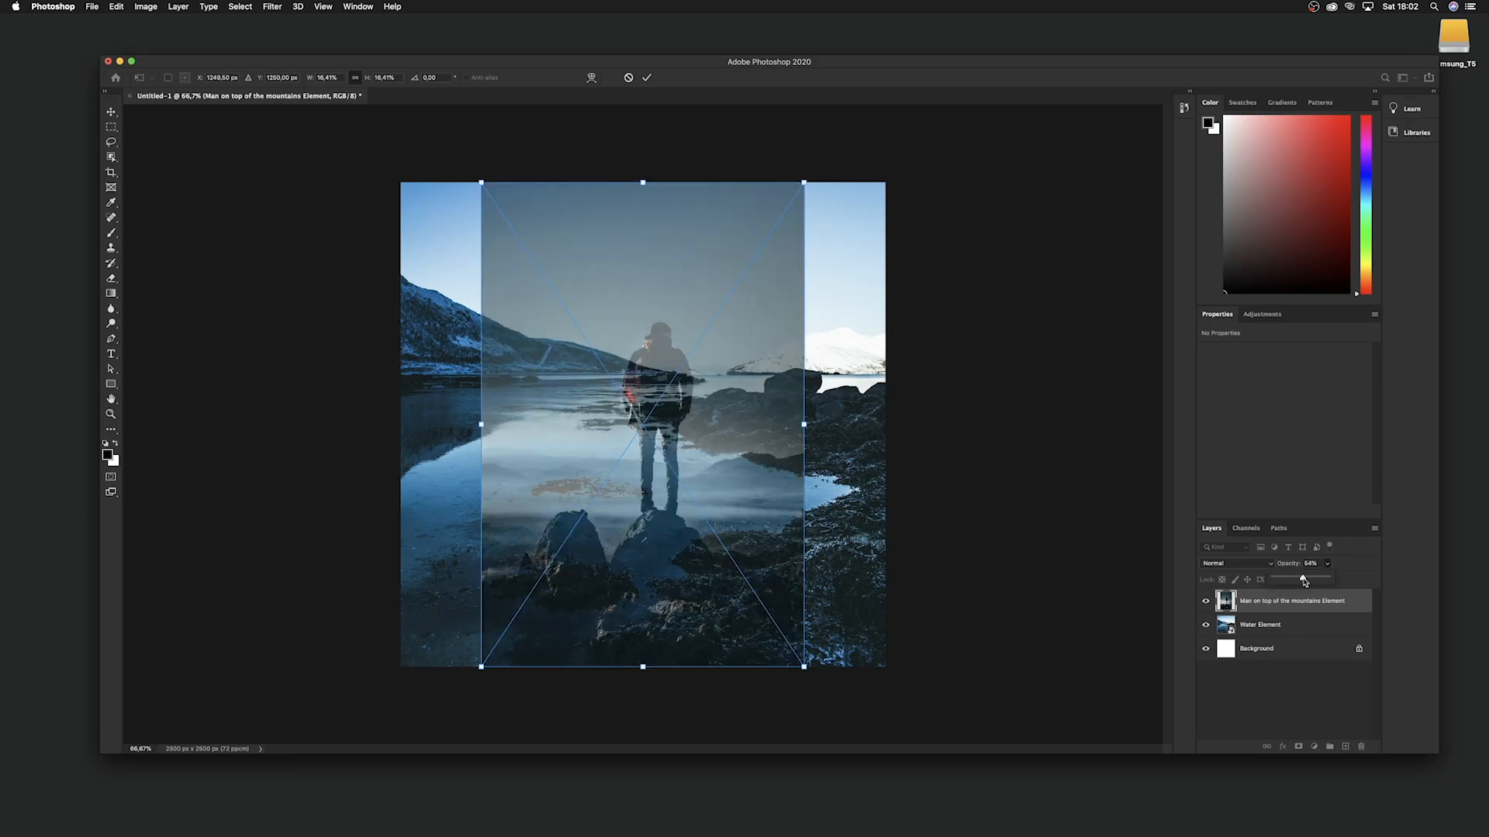
Enlarge the man photo to about 2592 px wide and position it so the man stands near the canvas centre.
drag(643, 667, 635, 749)
drag(676, 662, 661, 616)
drag(629, 704, 629, 729)
drag(651, 661, 659, 659)
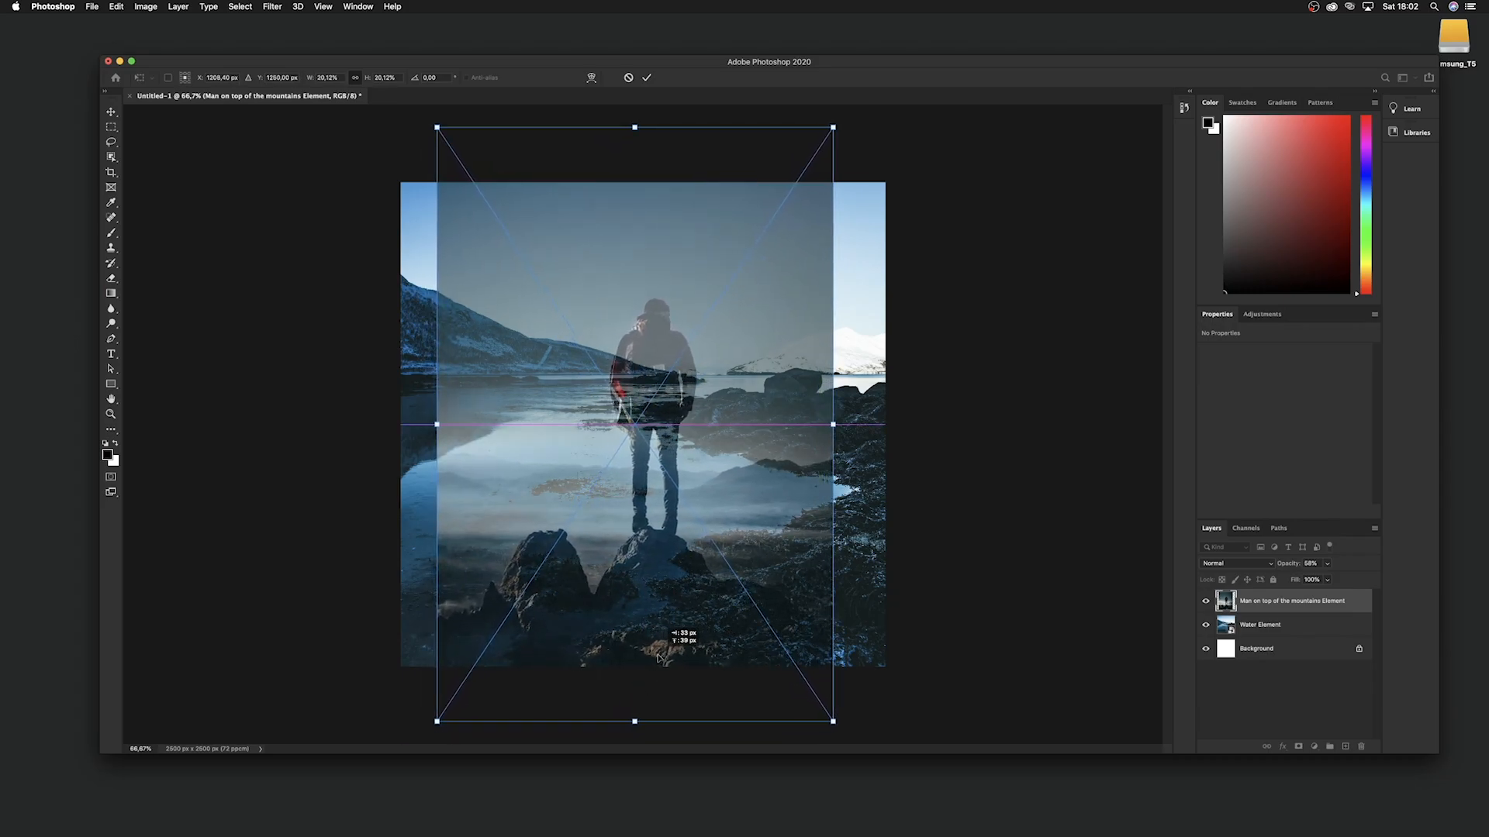
drag(633, 720, 631, 791)
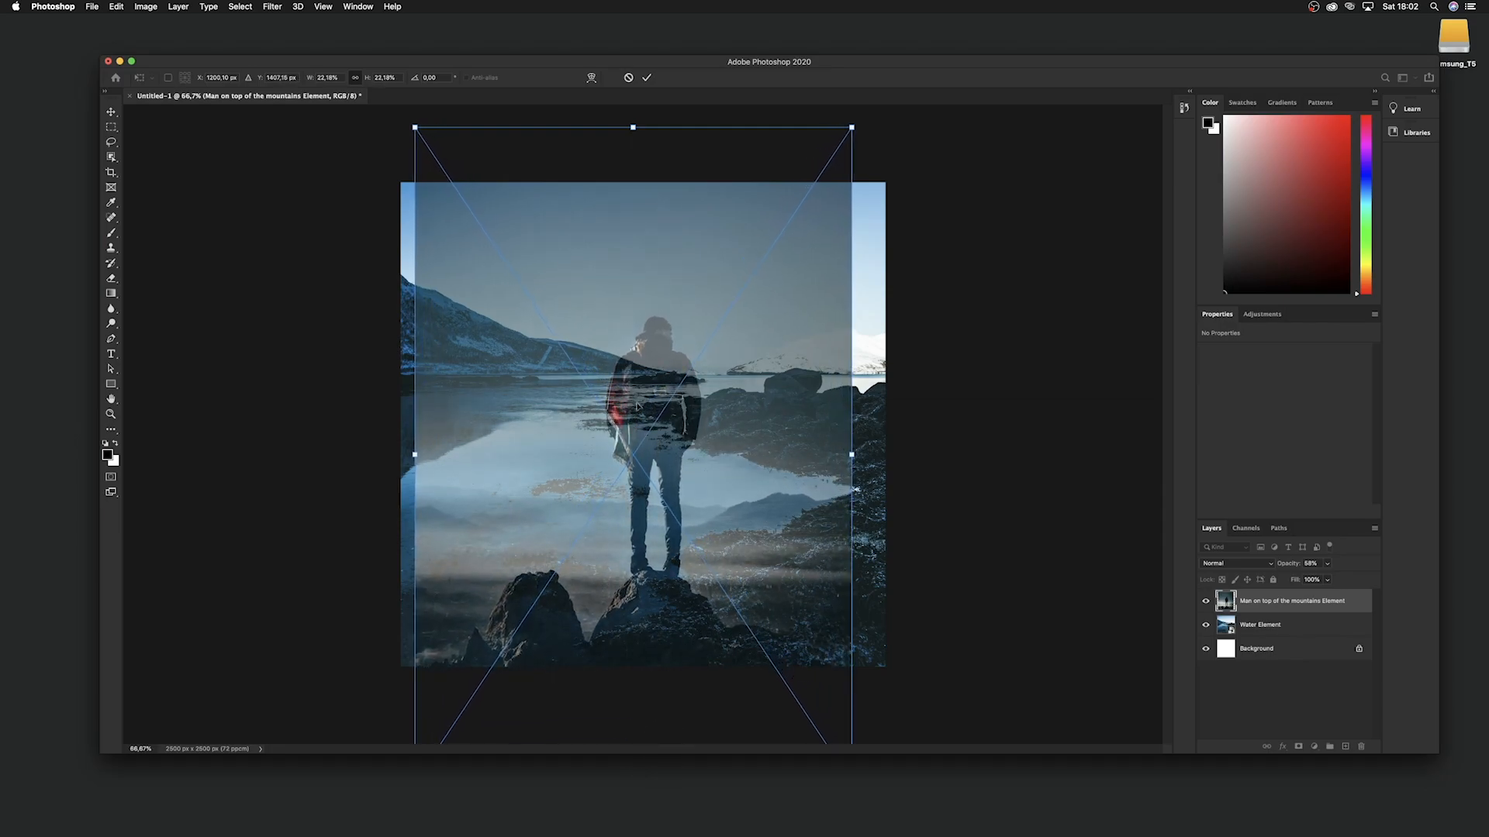
drag(853, 456, 918, 460)
drag(814, 494, 763, 466)
key(Return)
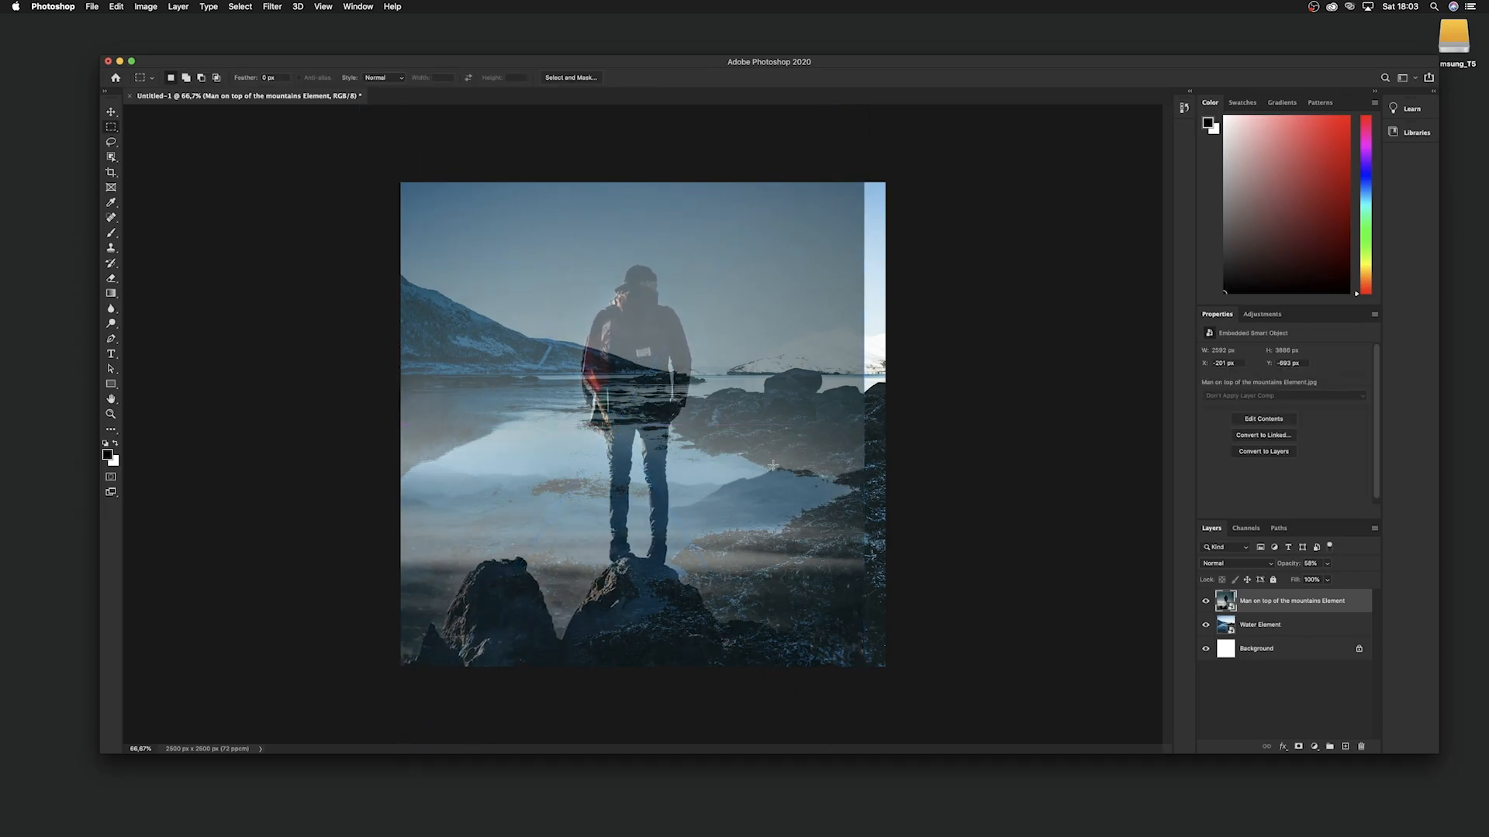
Restore the man photo's opacity to 100% and expand the application window to full screen.
drag(1330, 567, 1350, 578)
click(217, 824)
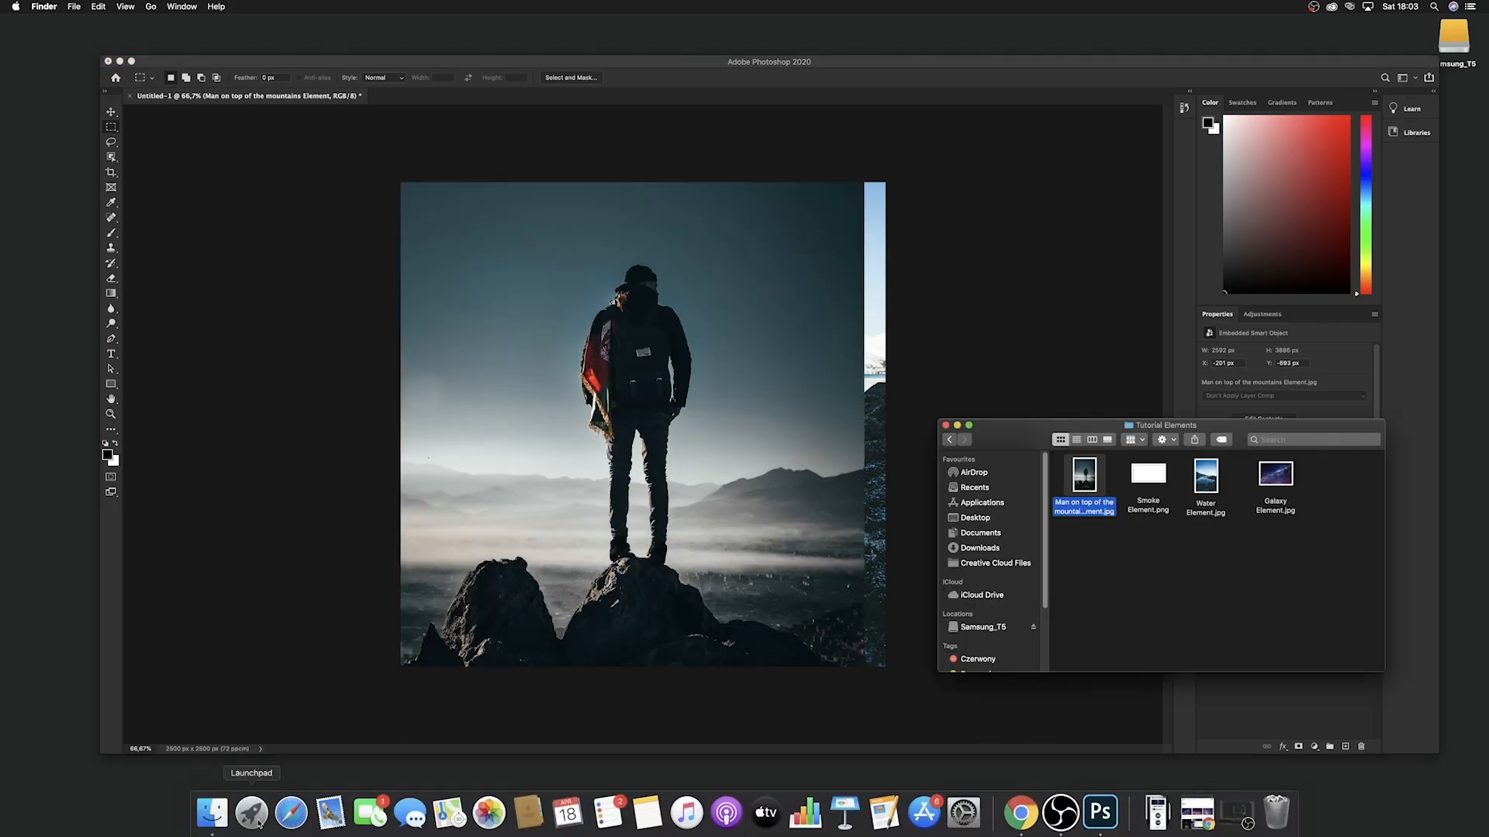
click(1227, 719)
click(132, 62)
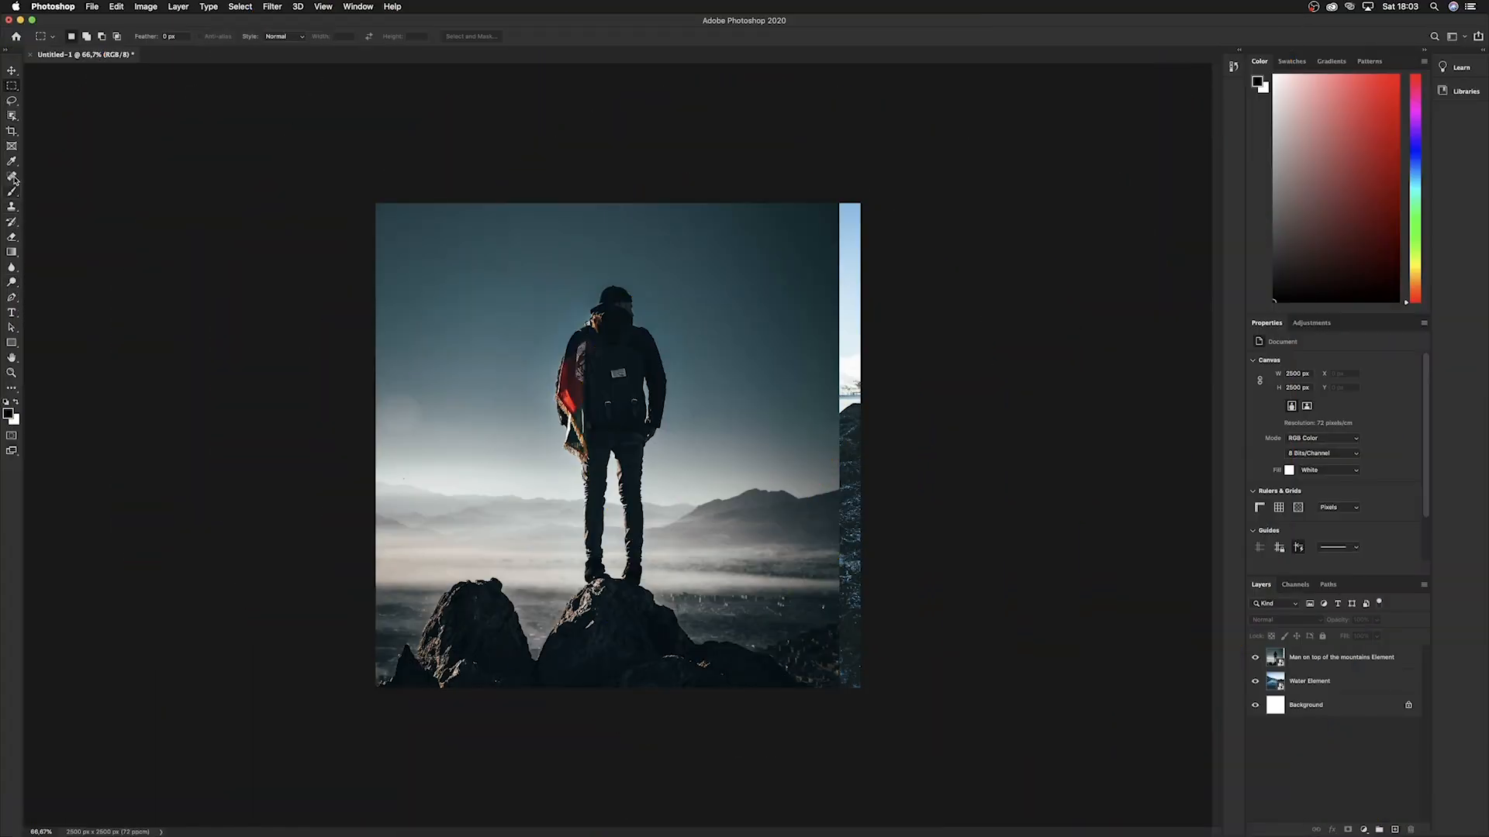
Start a Pen tool path at the man's left boot and trace up the outer edge of his lower left leg.
click(12, 299)
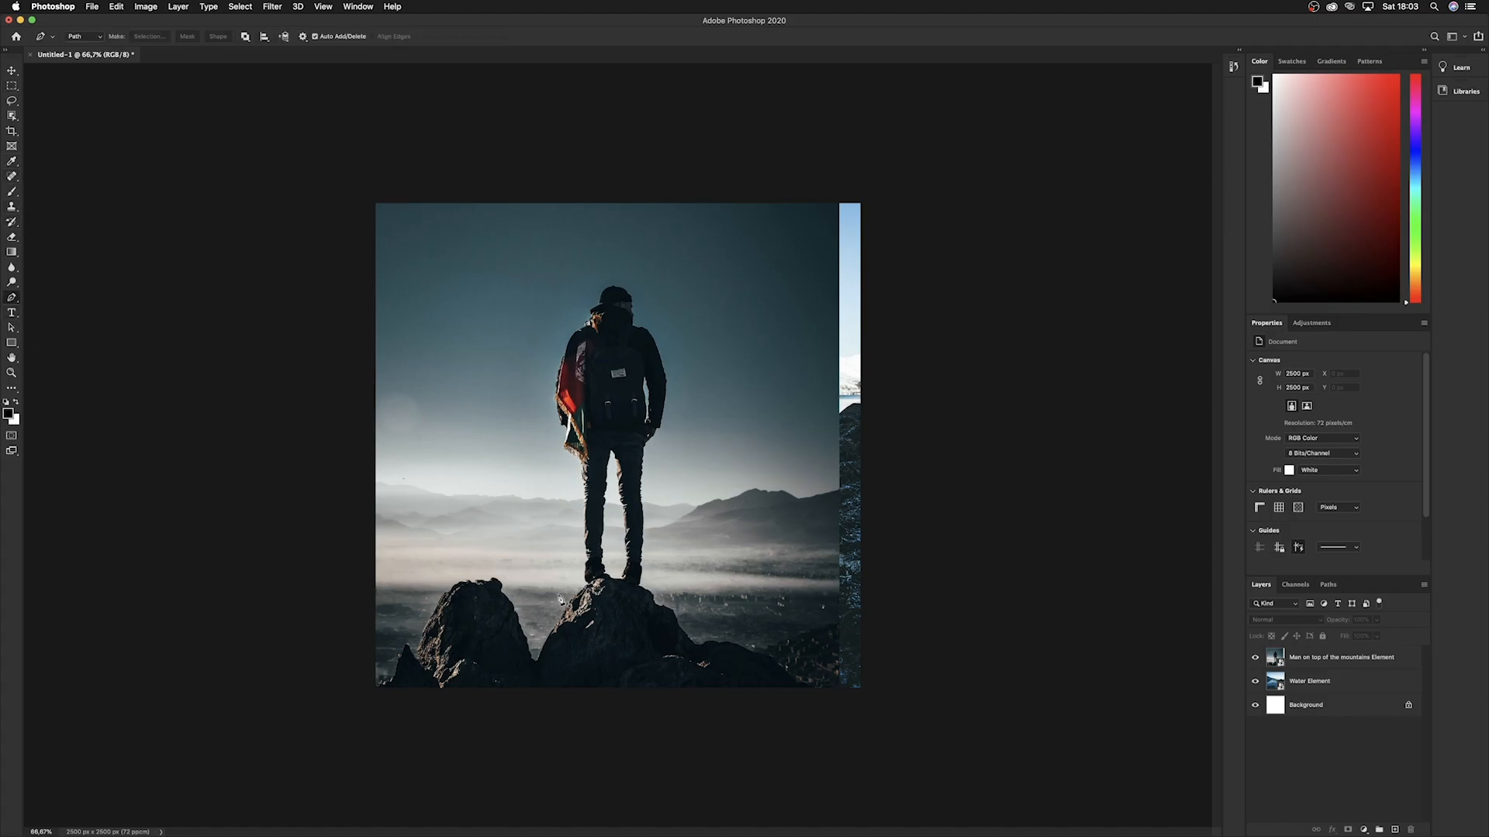
scroll(565, 602, up, 5)
scroll(546, 686, up, 10)
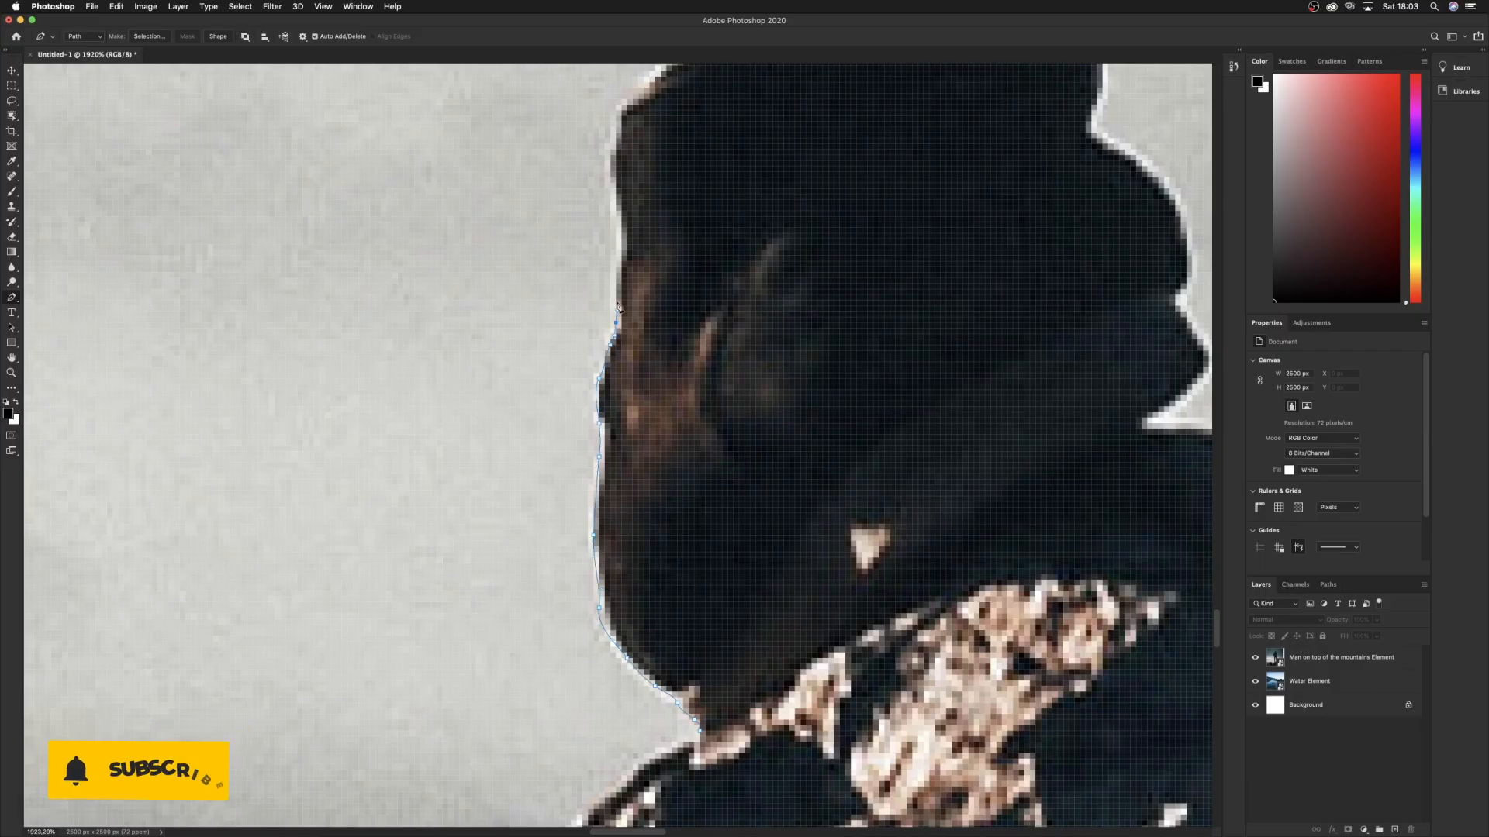
scroll(657, 313, up, 5)
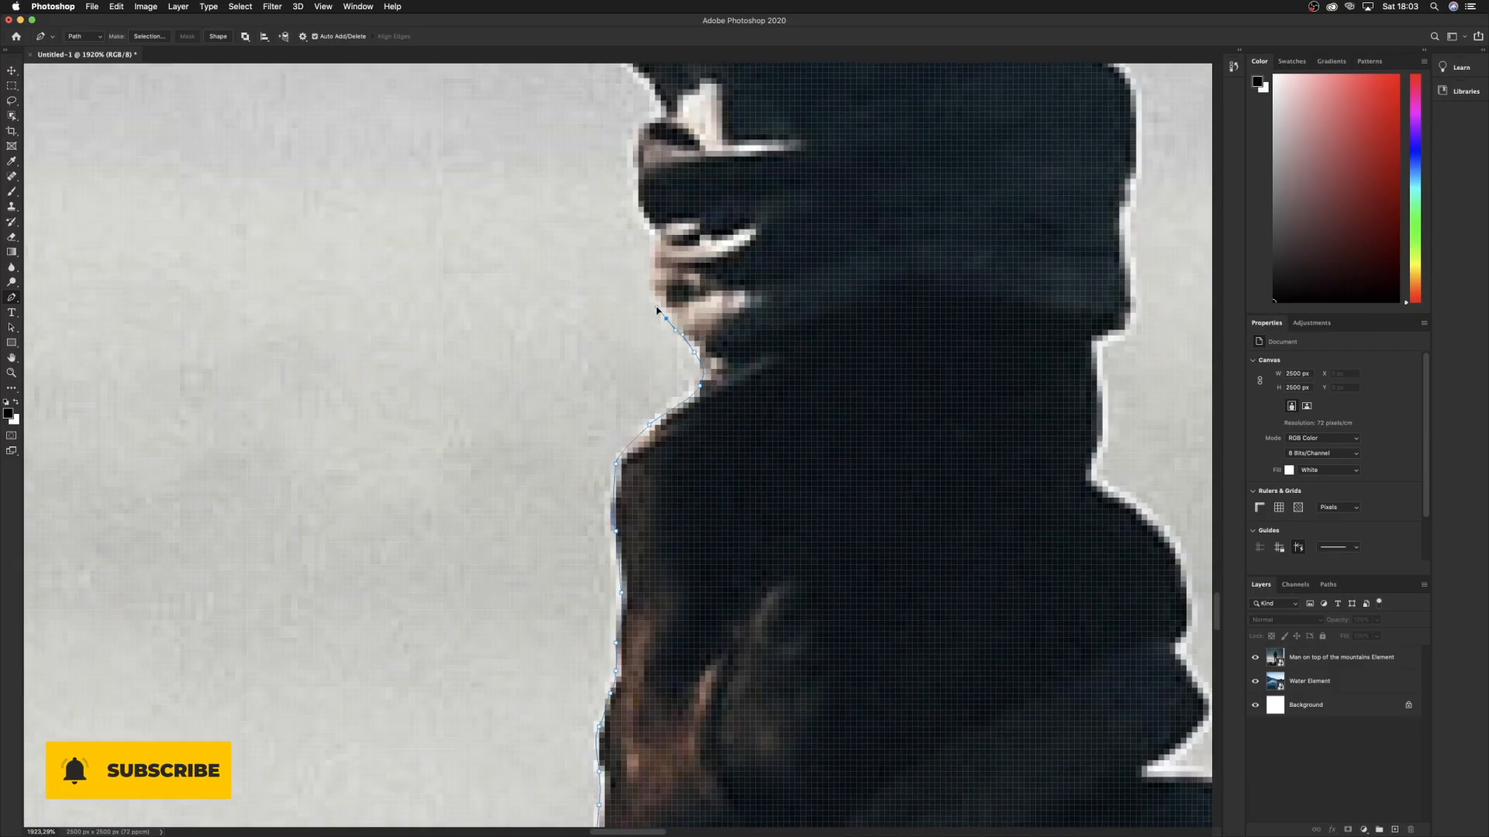
scroll(657, 313, up, 5)
scroll(620, 310, up, 8)
drag(582, 484, 580, 458)
scroll(587, 459, up, 8)
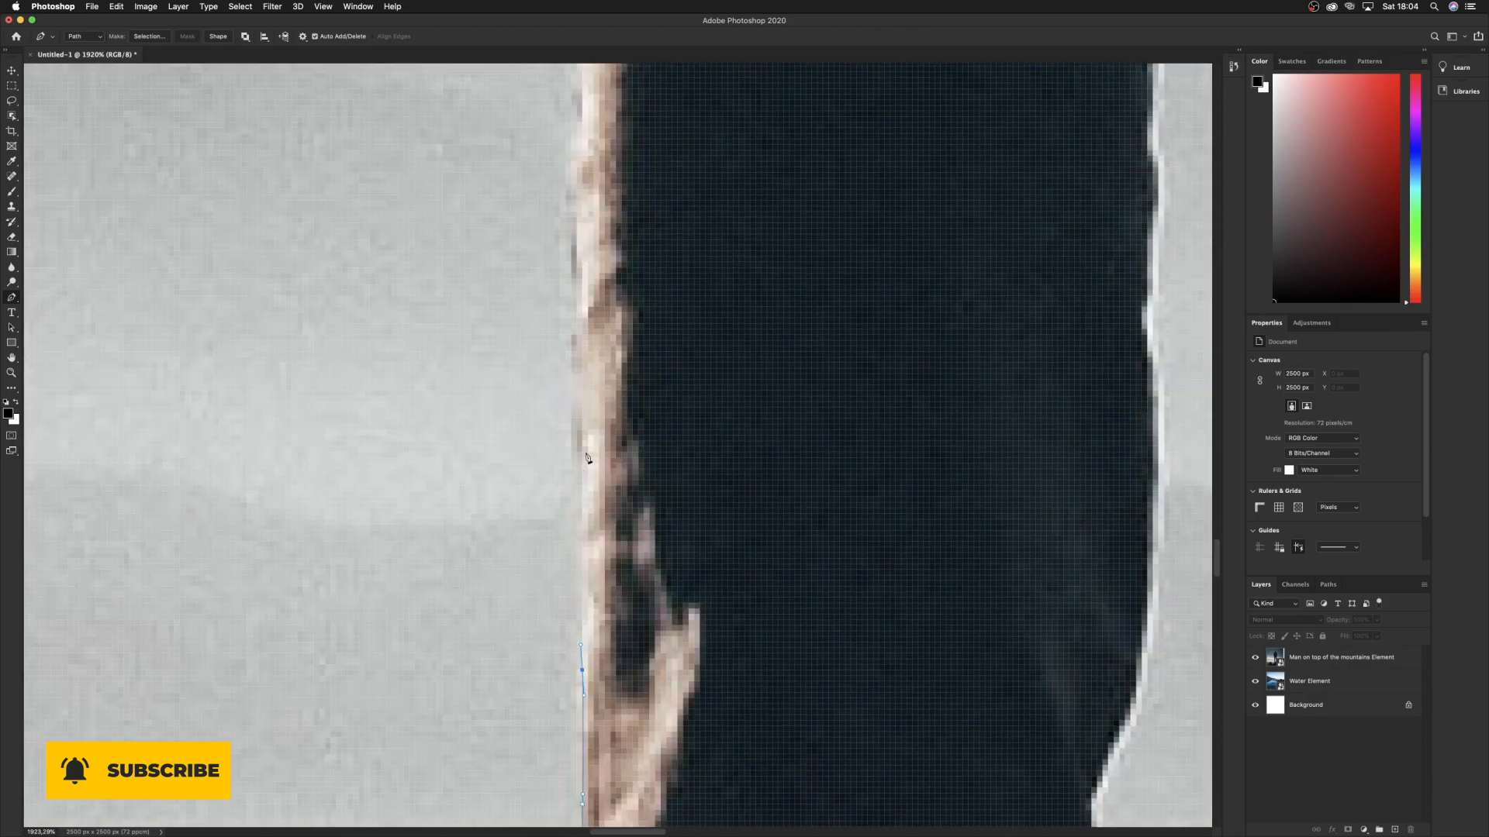
scroll(586, 457, down, 15)
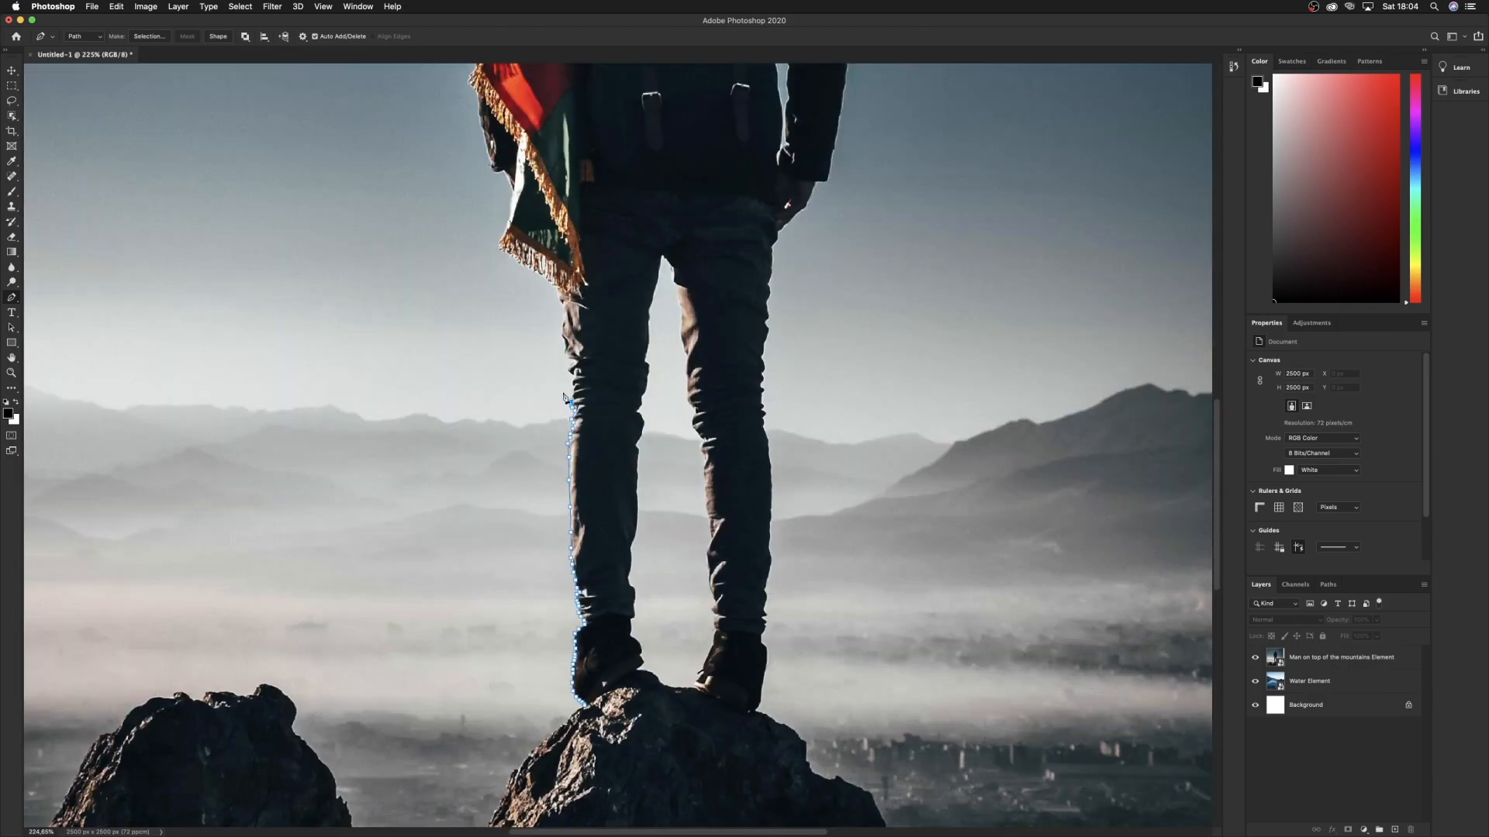
Continue the pen path upward along the outer edge of the flag on the man's left side.
scroll(560, 338, up, 15)
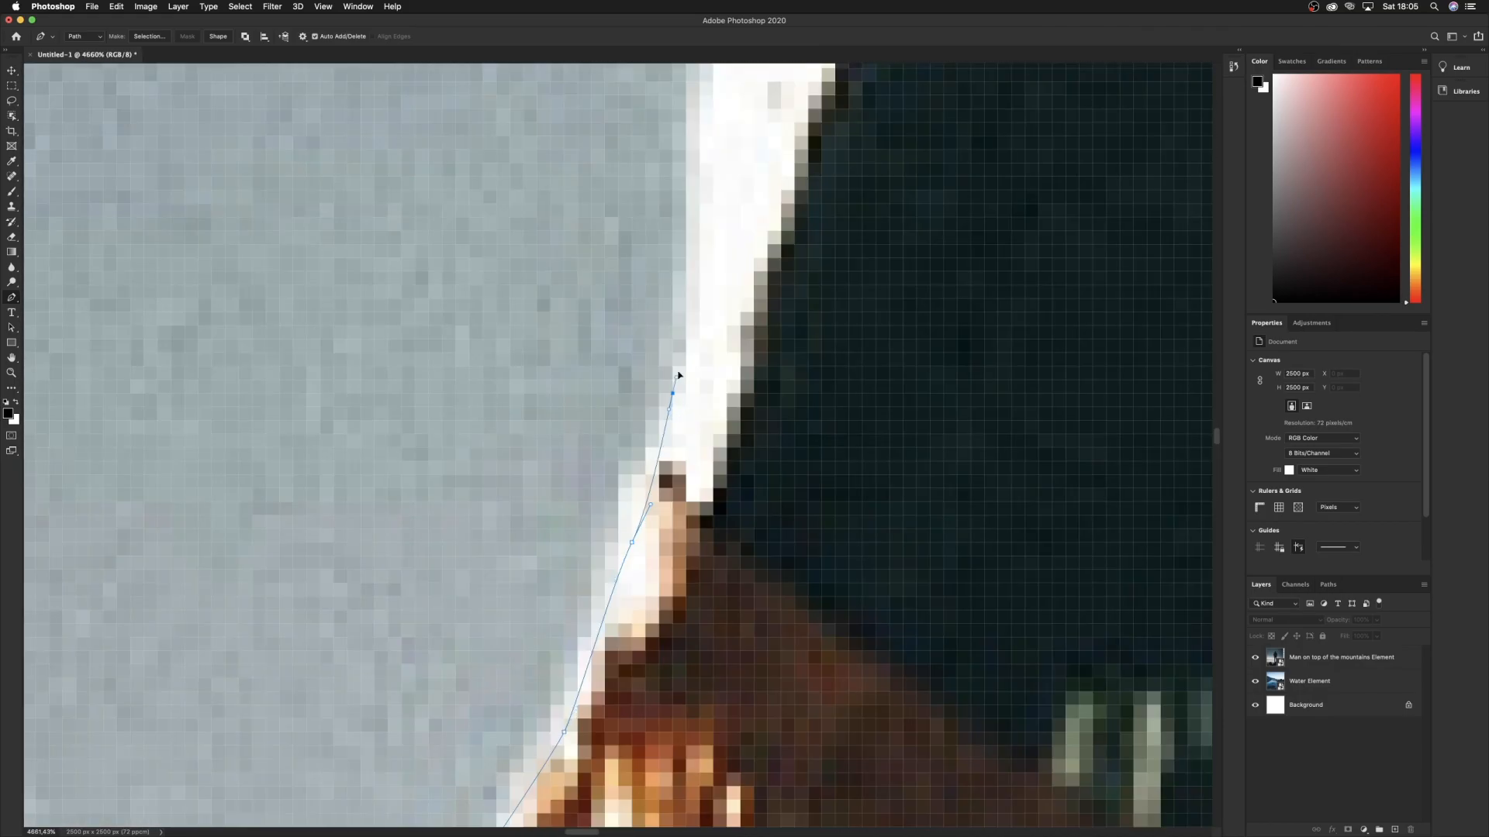
drag(673, 393, 677, 362)
scroll(677, 361, up, 8)
drag(713, 559, 718, 526)
drag(724, 419, 713, 390)
drag(681, 290, 667, 256)
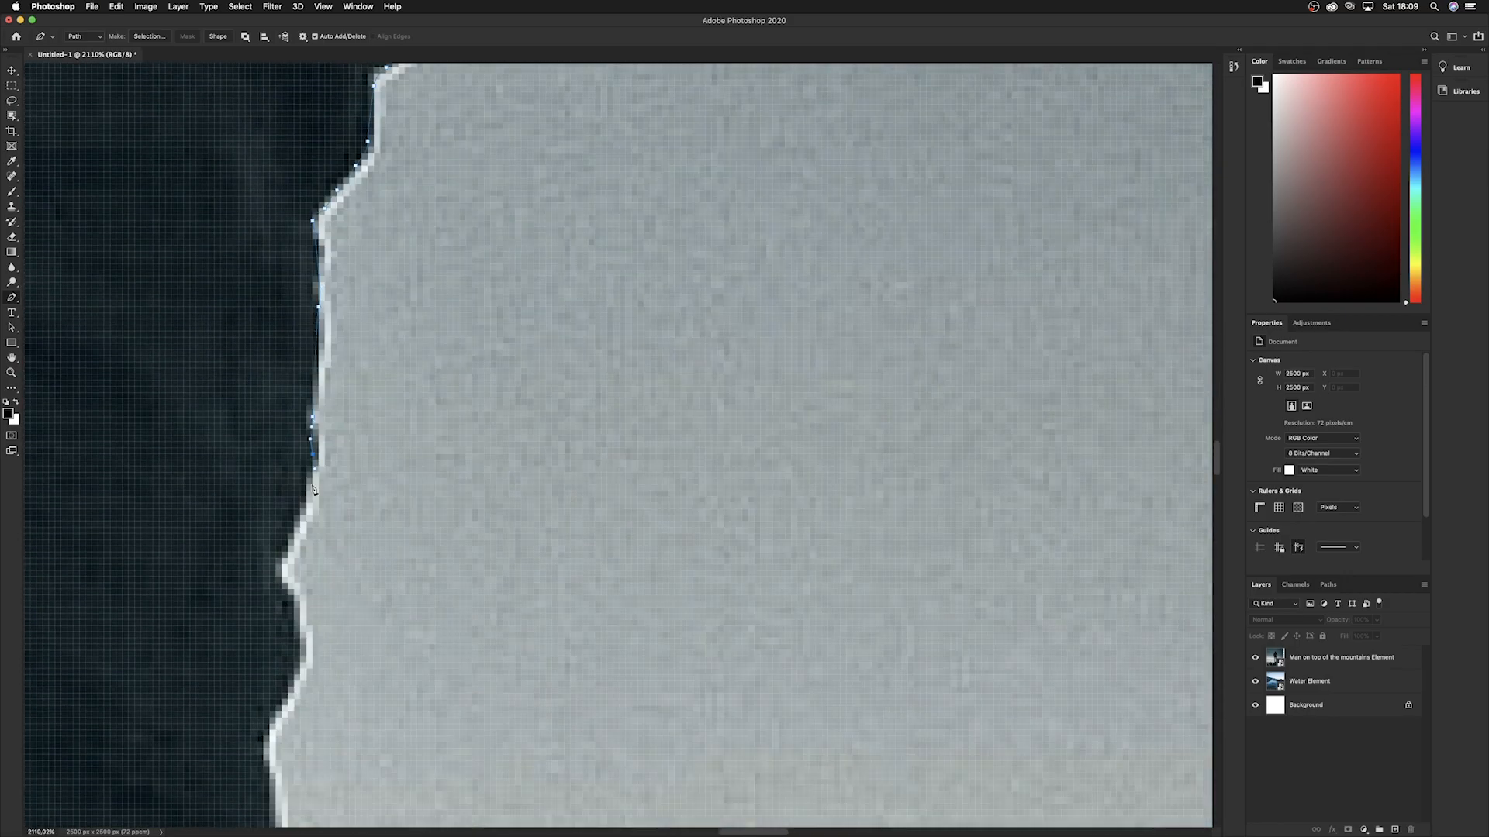
Trace the pen path down the outer edge of the man's right leg, following the folds of his trousers.
scroll(277, 668, down, 5)
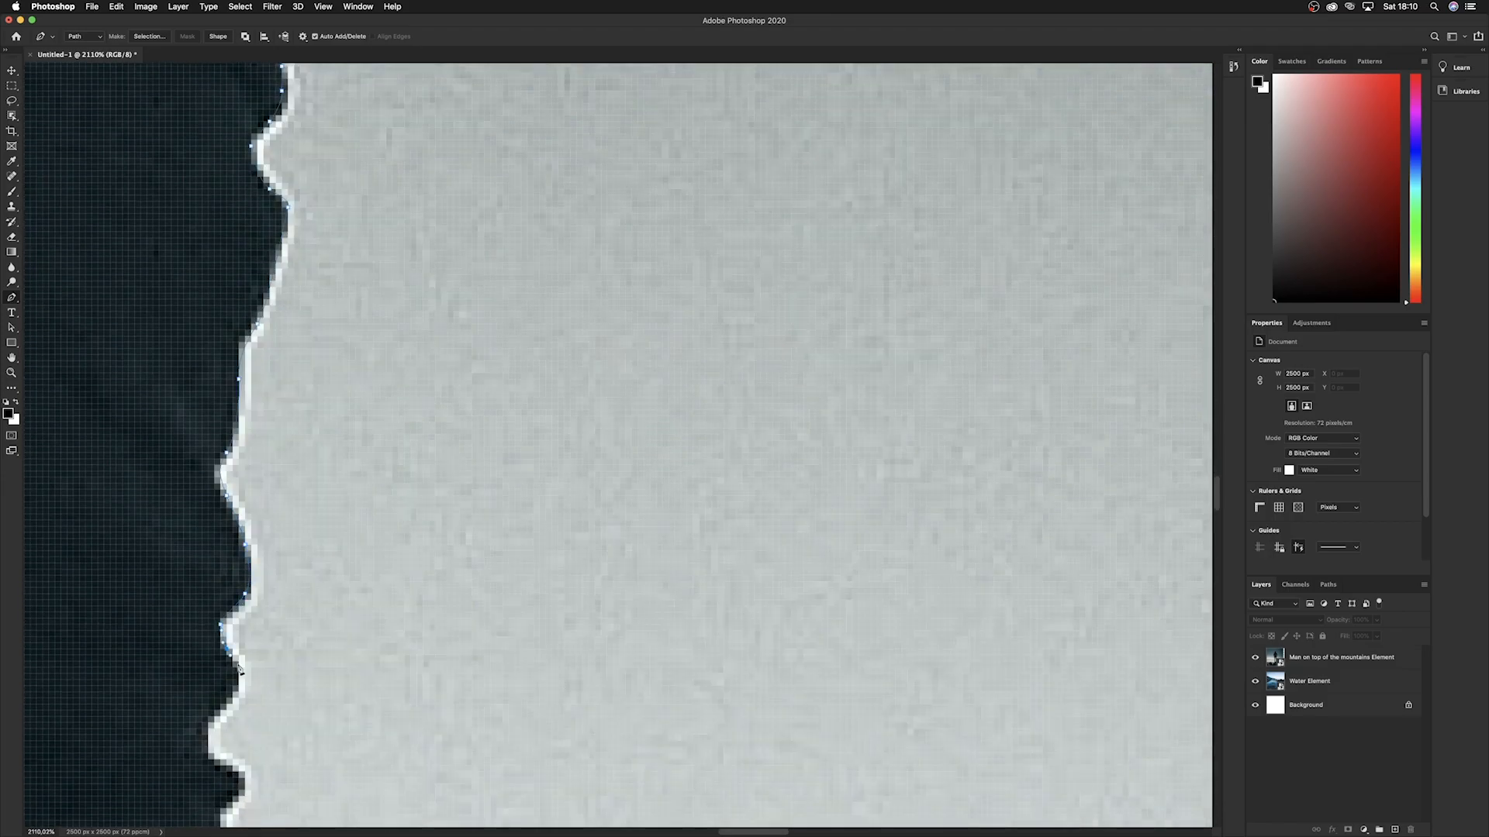
scroll(244, 629, down, 5)
mouse_move(369, 559)
mouse_down()
mouse_move(394, 613)
mouse_move(342, 603)
mouse_move(383, 624)
mouse_up()
scroll(405, 631, down, 5)
scroll(239, 665, down, 10)
scroll(240, 665, up, 10)
scroll(384, 643, down, 5)
drag(429, 431, 432, 467)
scroll(428, 496, down, 5)
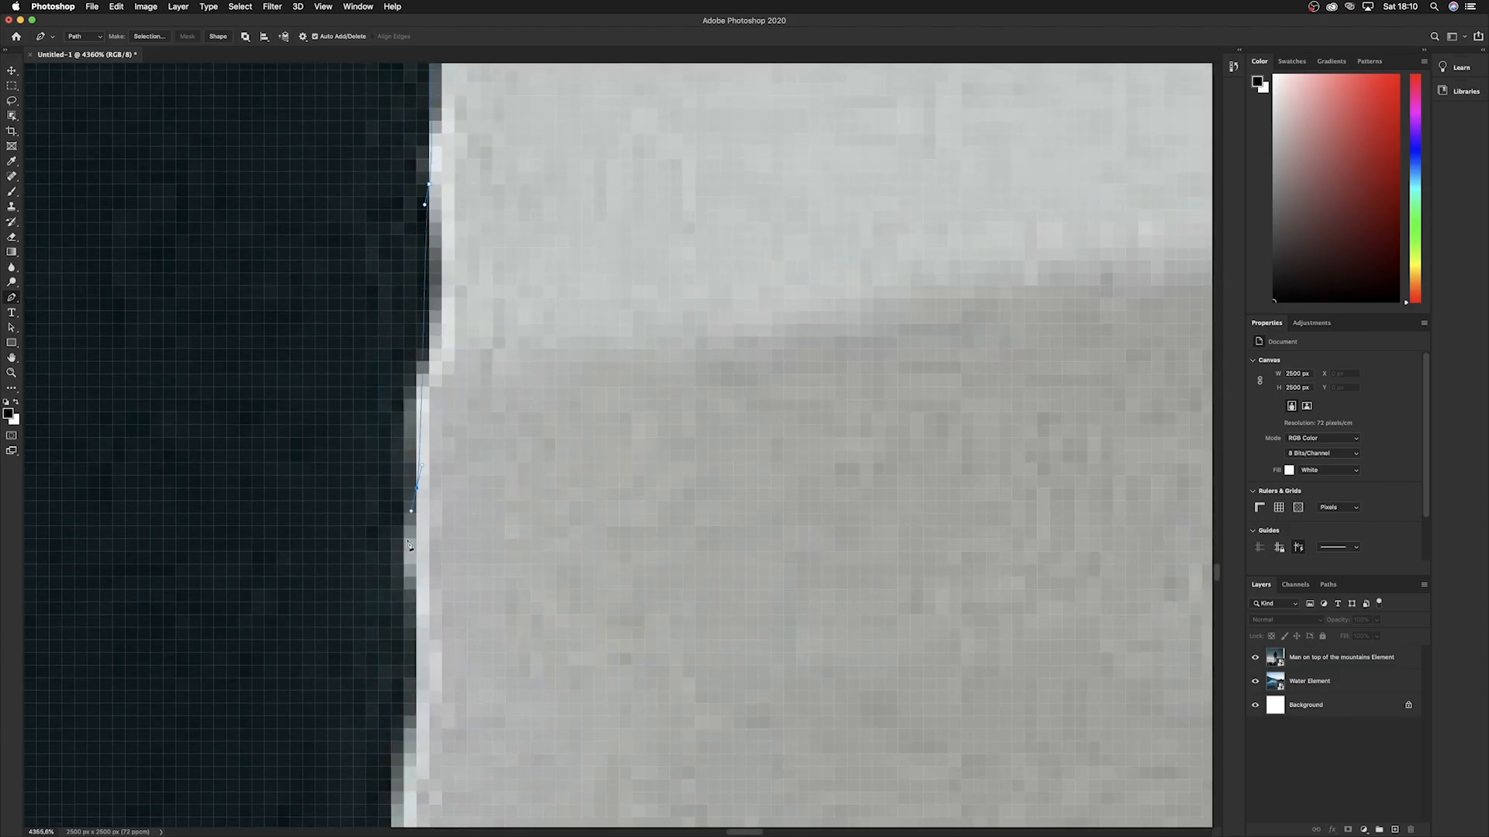
scroll(426, 333, down, 5)
scroll(417, 543, down, 5)
Continue the path down the lower right leg, around the boot and along the rock edge beneath his feet.
drag(365, 319, 355, 340)
drag(327, 470, 328, 483)
scroll(332, 508, down, 5)
scroll(332, 508, down, 5)
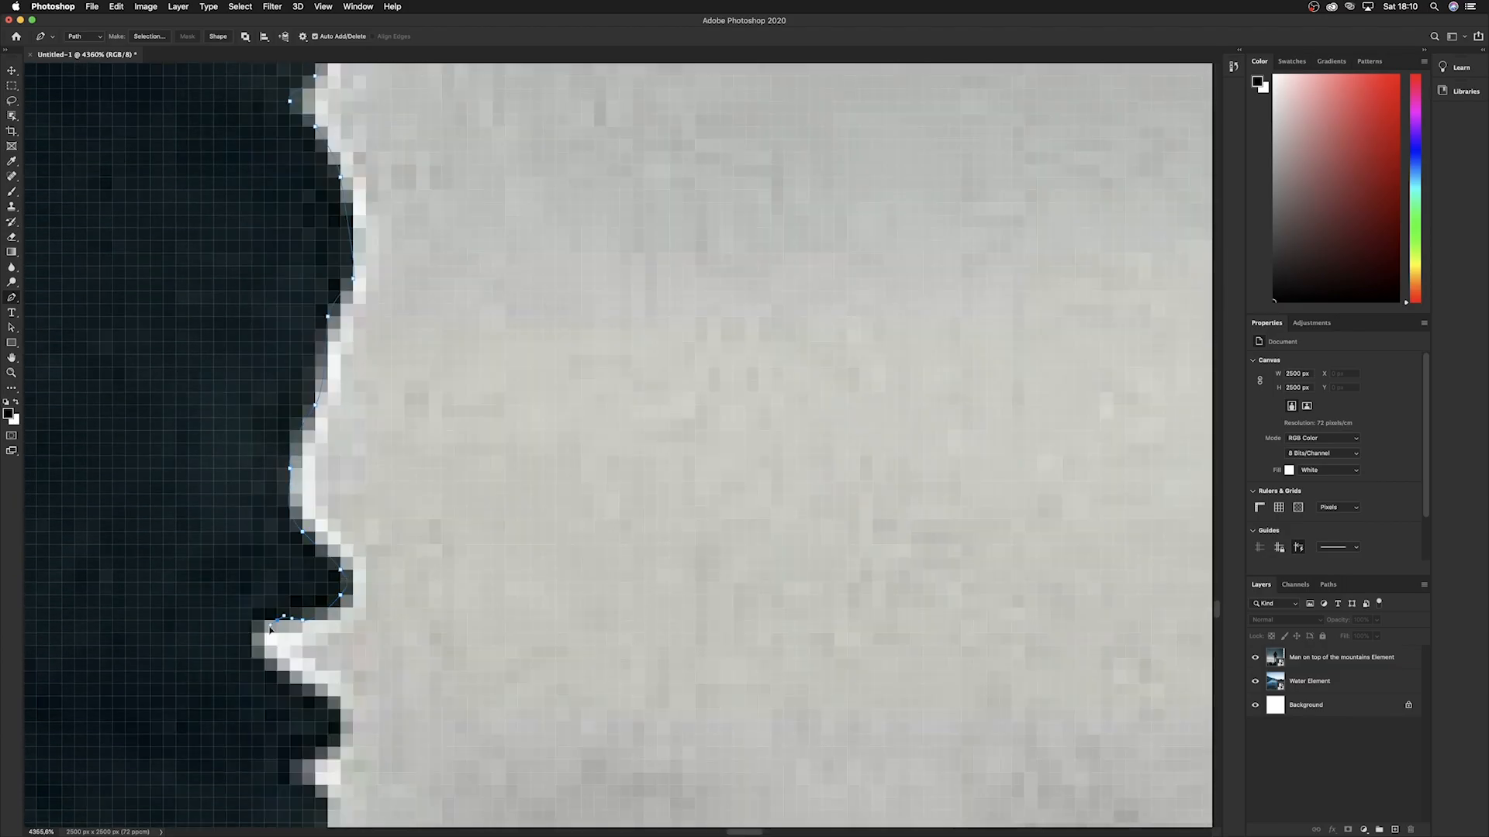
scroll(332, 508, down, 1)
drag(302, 388, 242, 665)
scroll(243, 665, down, 10)
scroll(206, 731, up, 8)
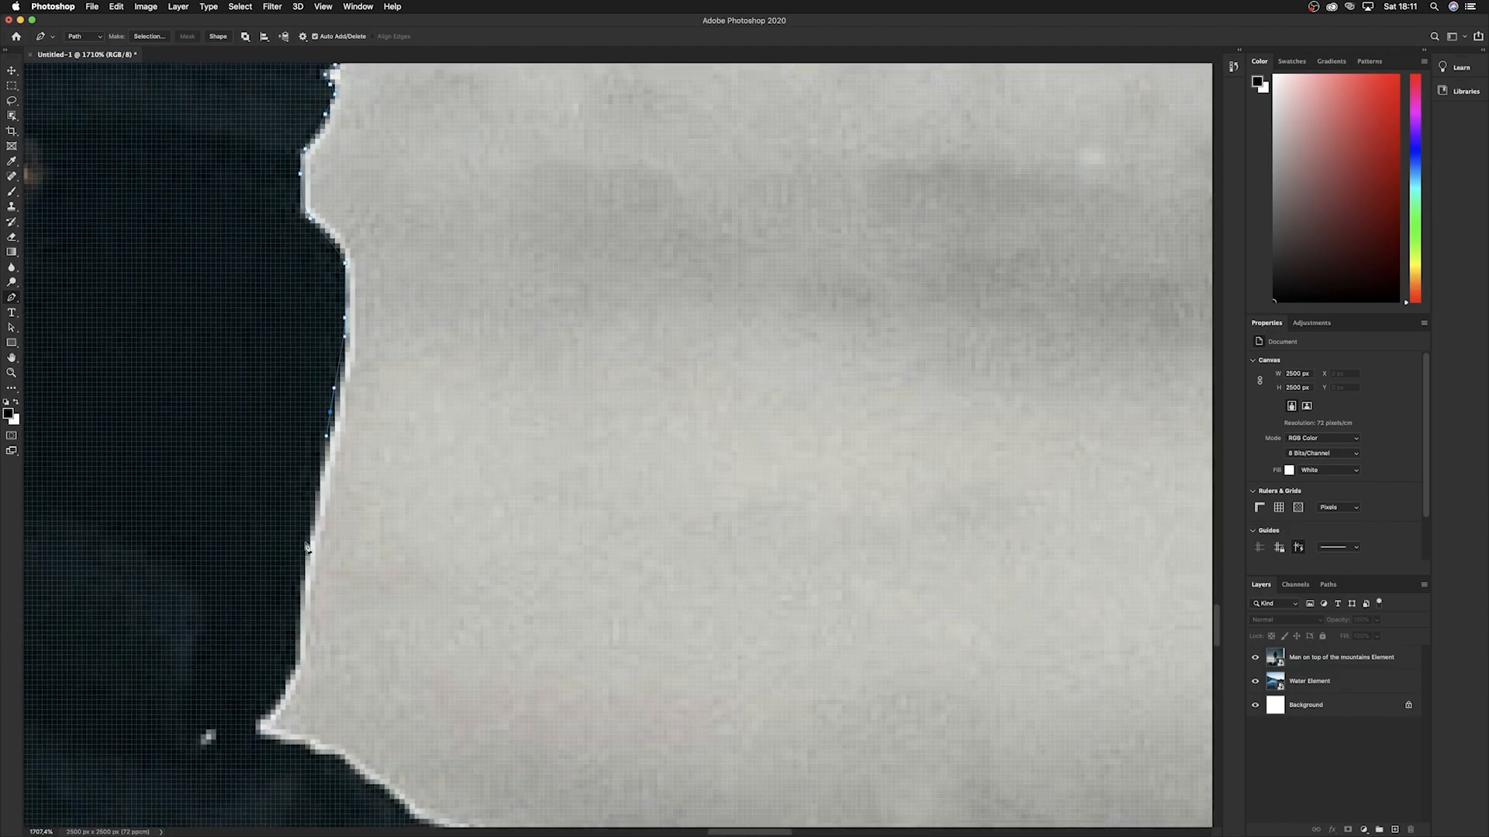
scroll(170, 712, down, 3)
scroll(170, 713, up, 3)
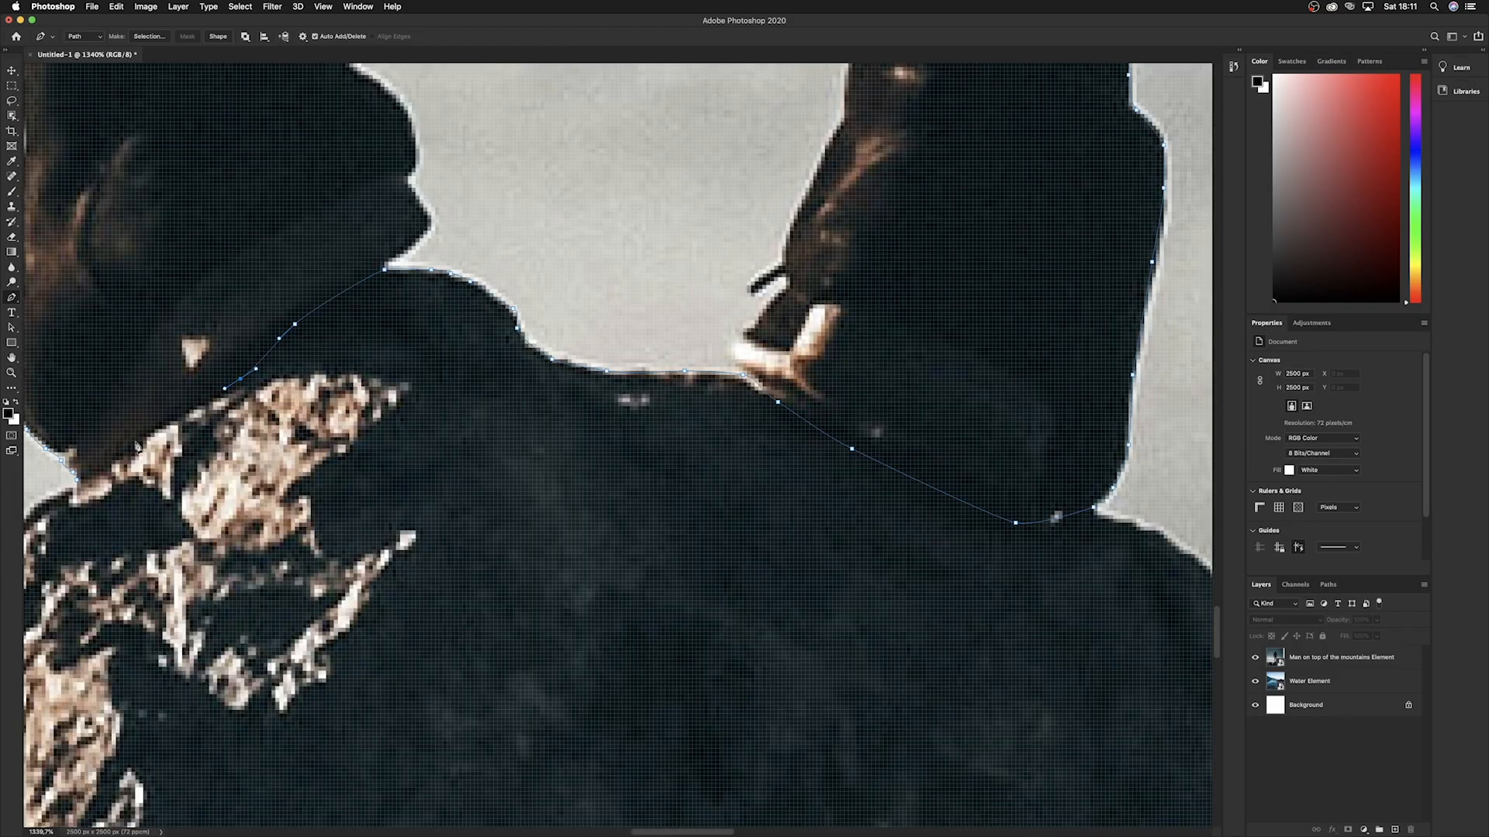
Convert the completed outline path around the man into a new anti-aliased selection.
scroll(90, 482, down, 15)
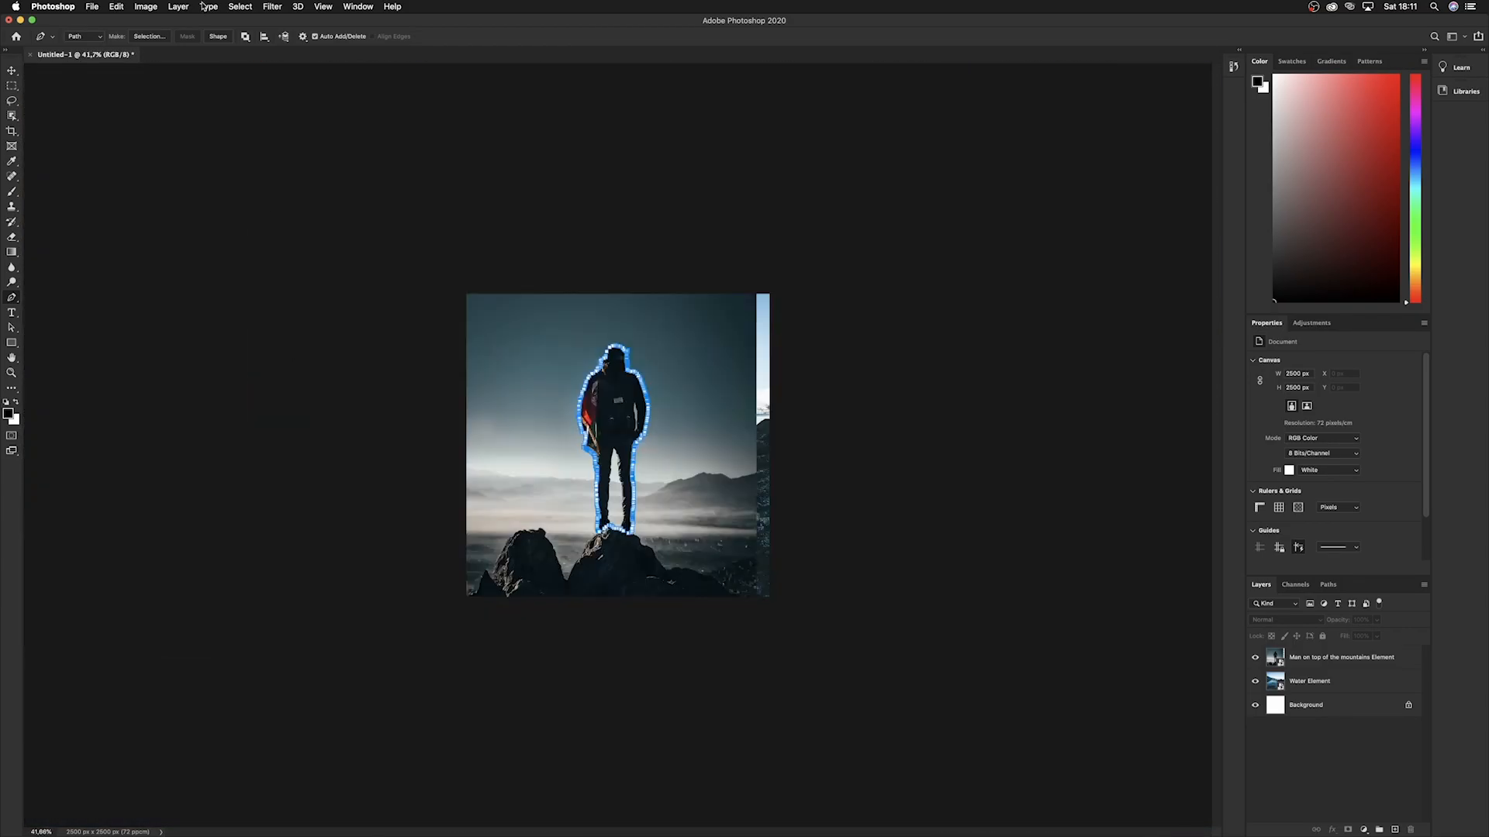
click(150, 36)
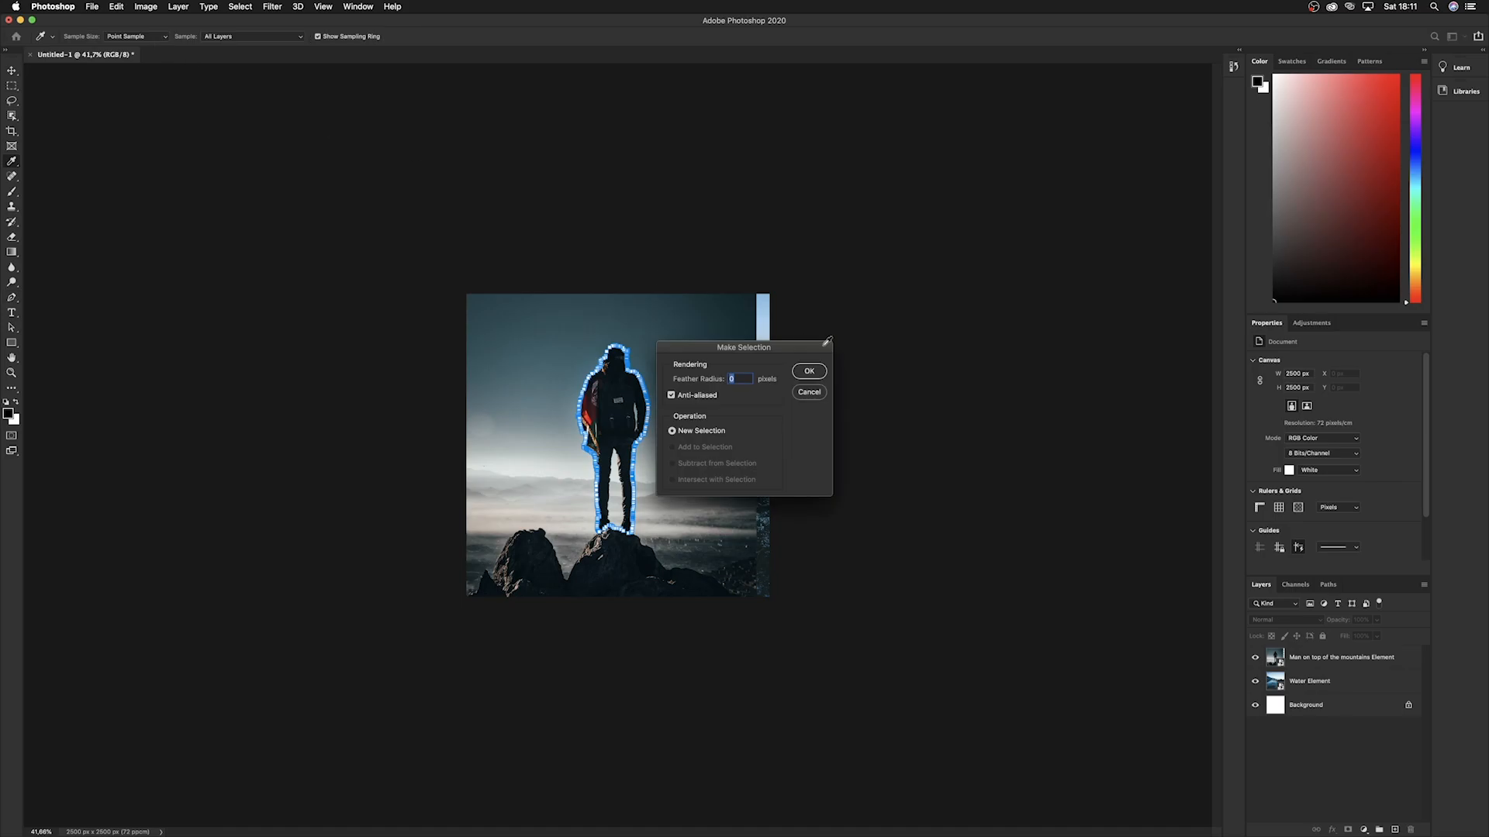
click(810, 376)
key(super+0)
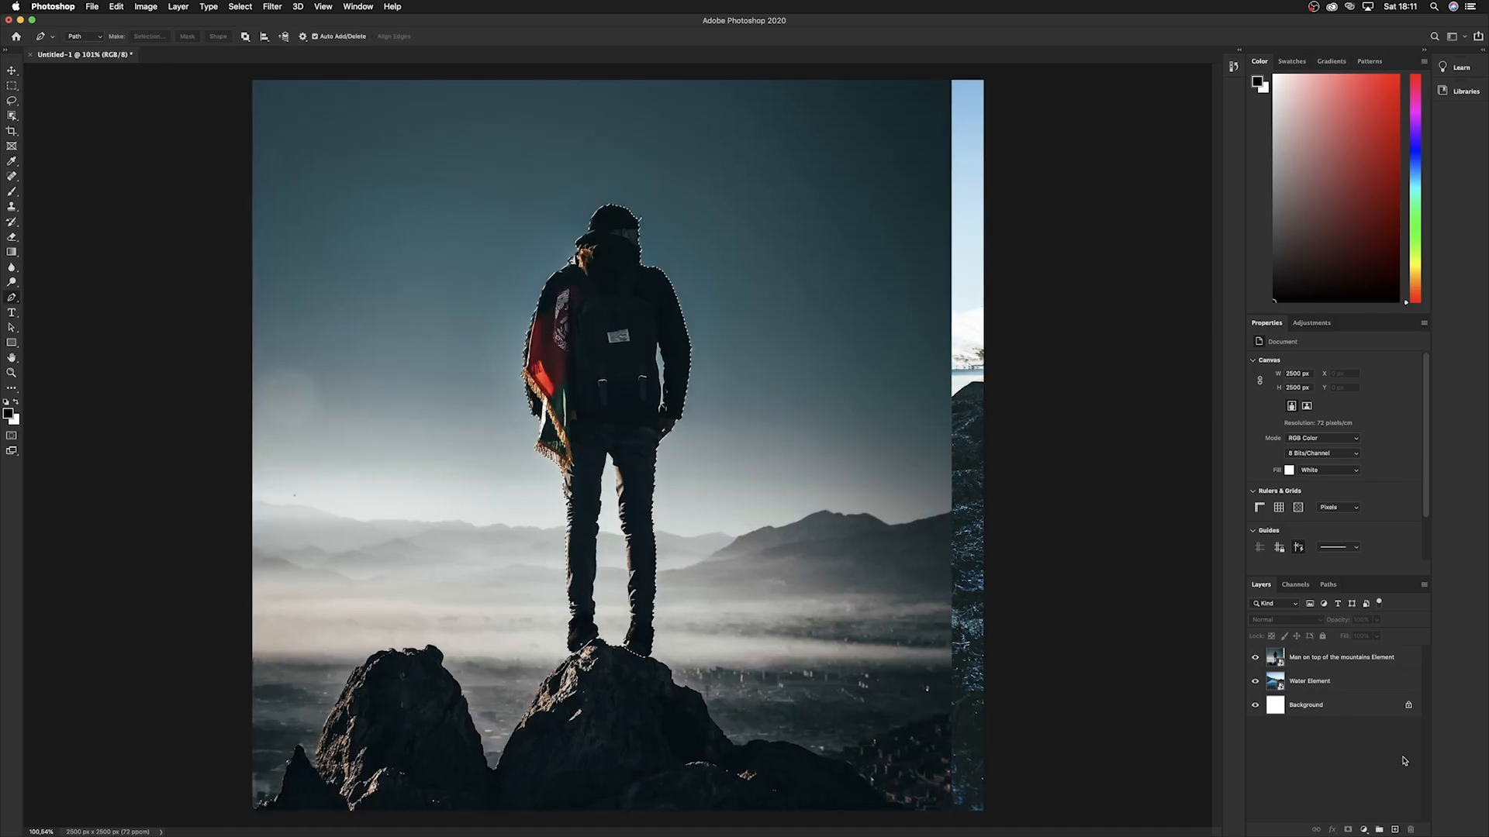
Rasterize the Man on top of the mountains Element layer.
click(1311, 659)
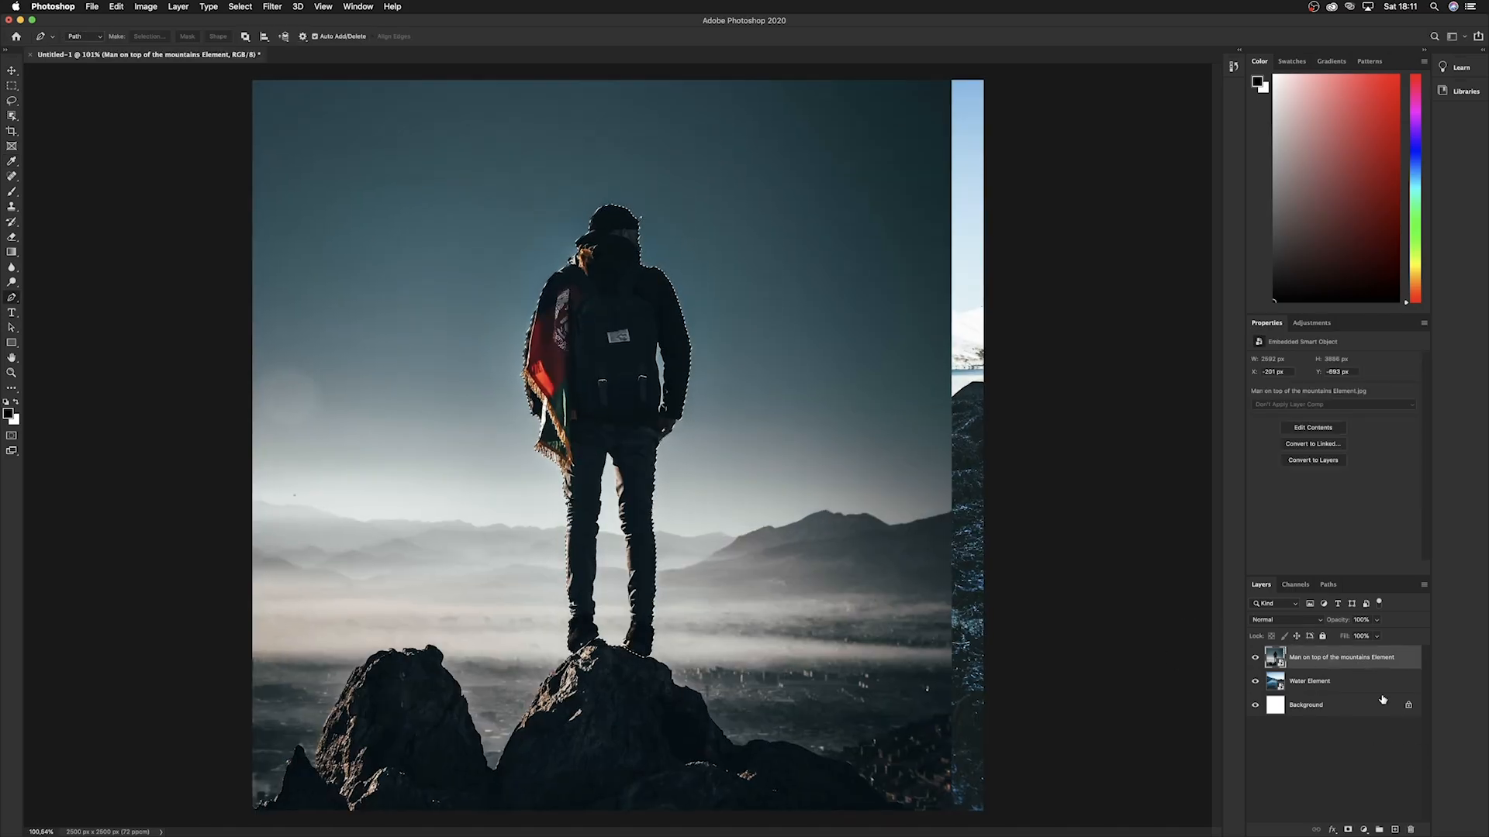
right_click(1310, 658)
click(1264, 533)
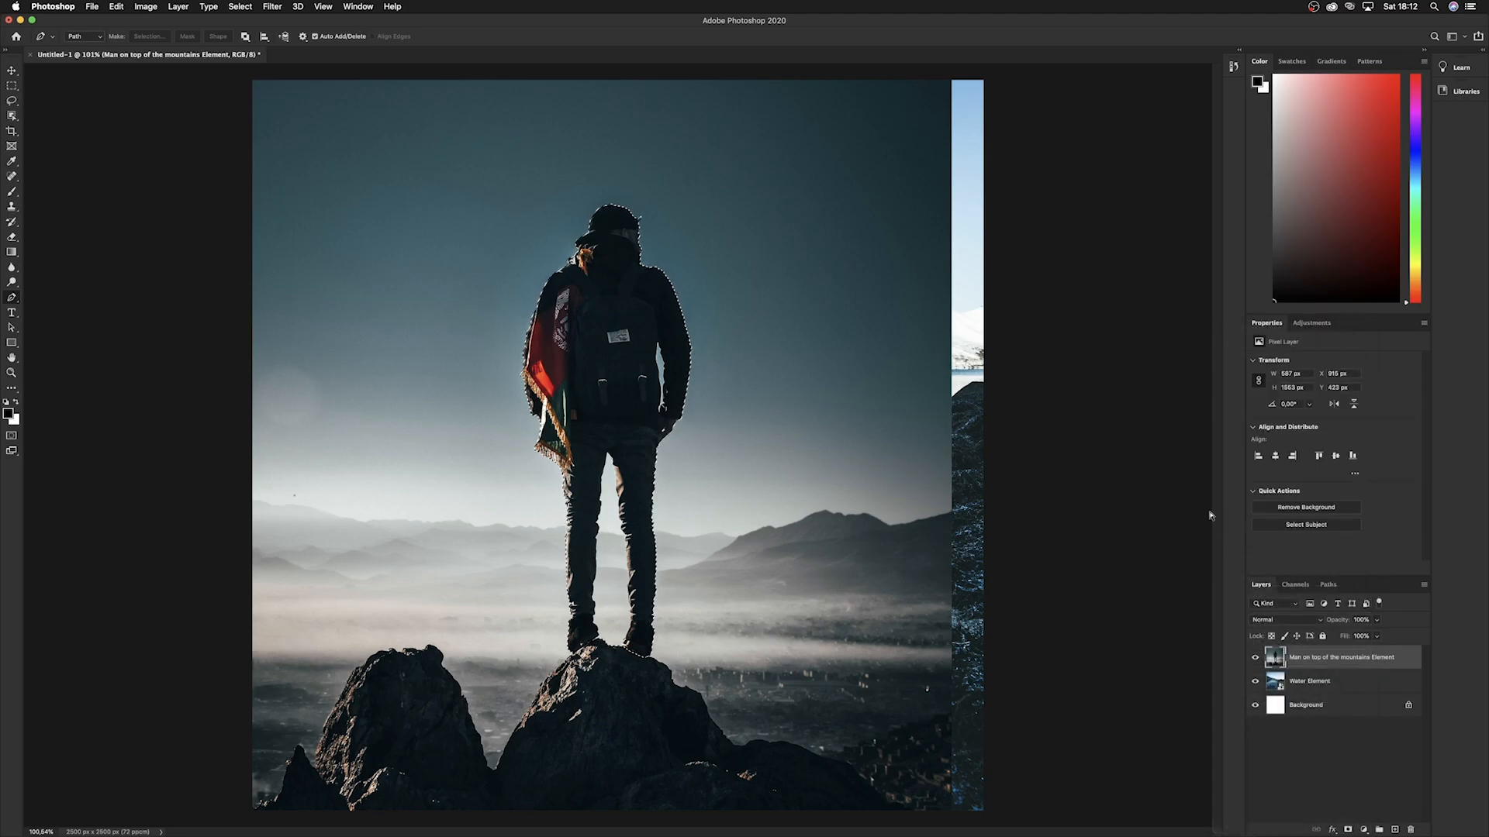
Copy the selected man to a new layer and hide the original mountain photo layer.
key(super+j)
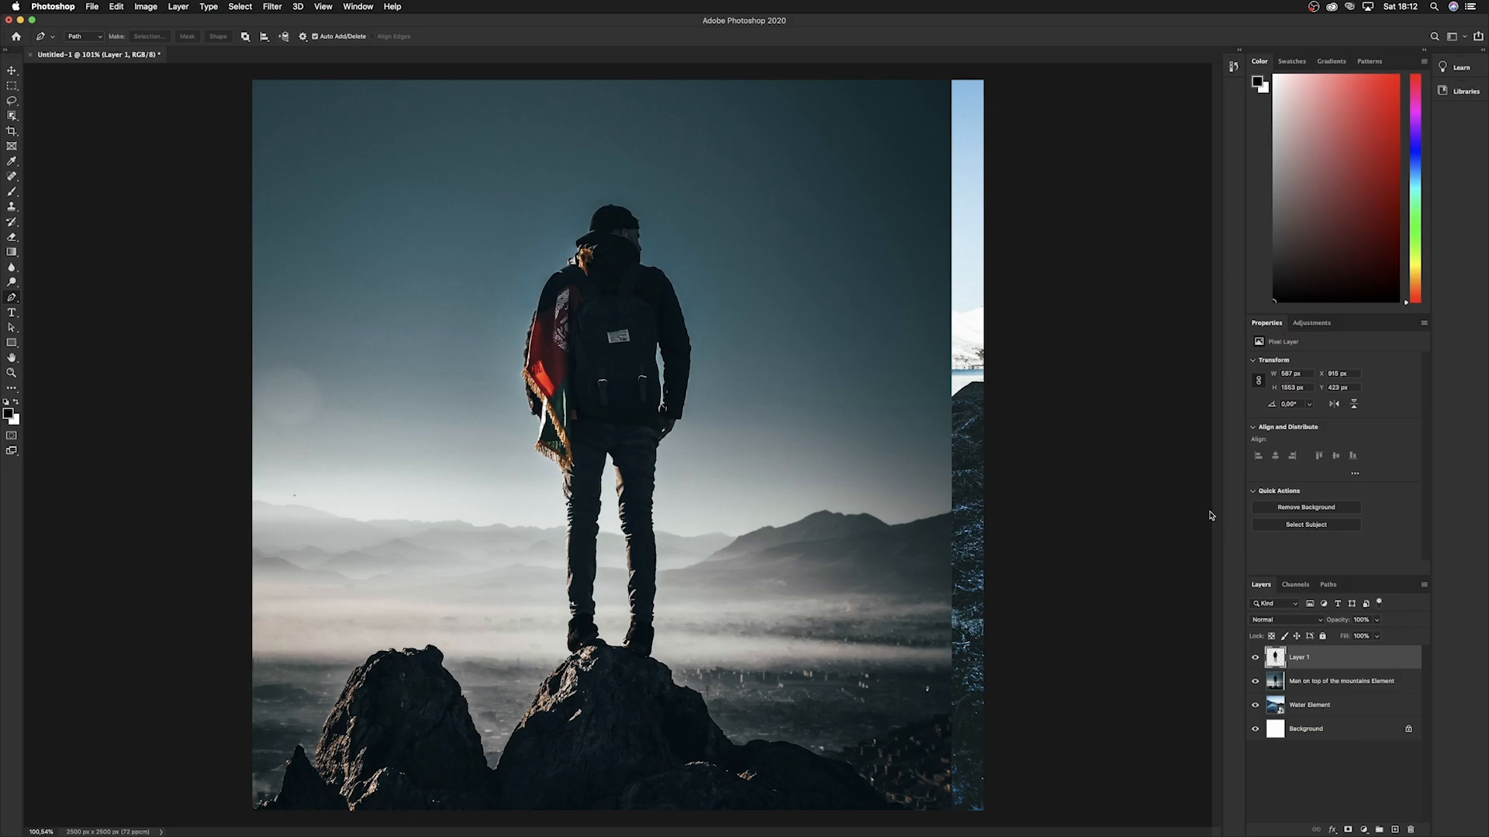
click(1256, 681)
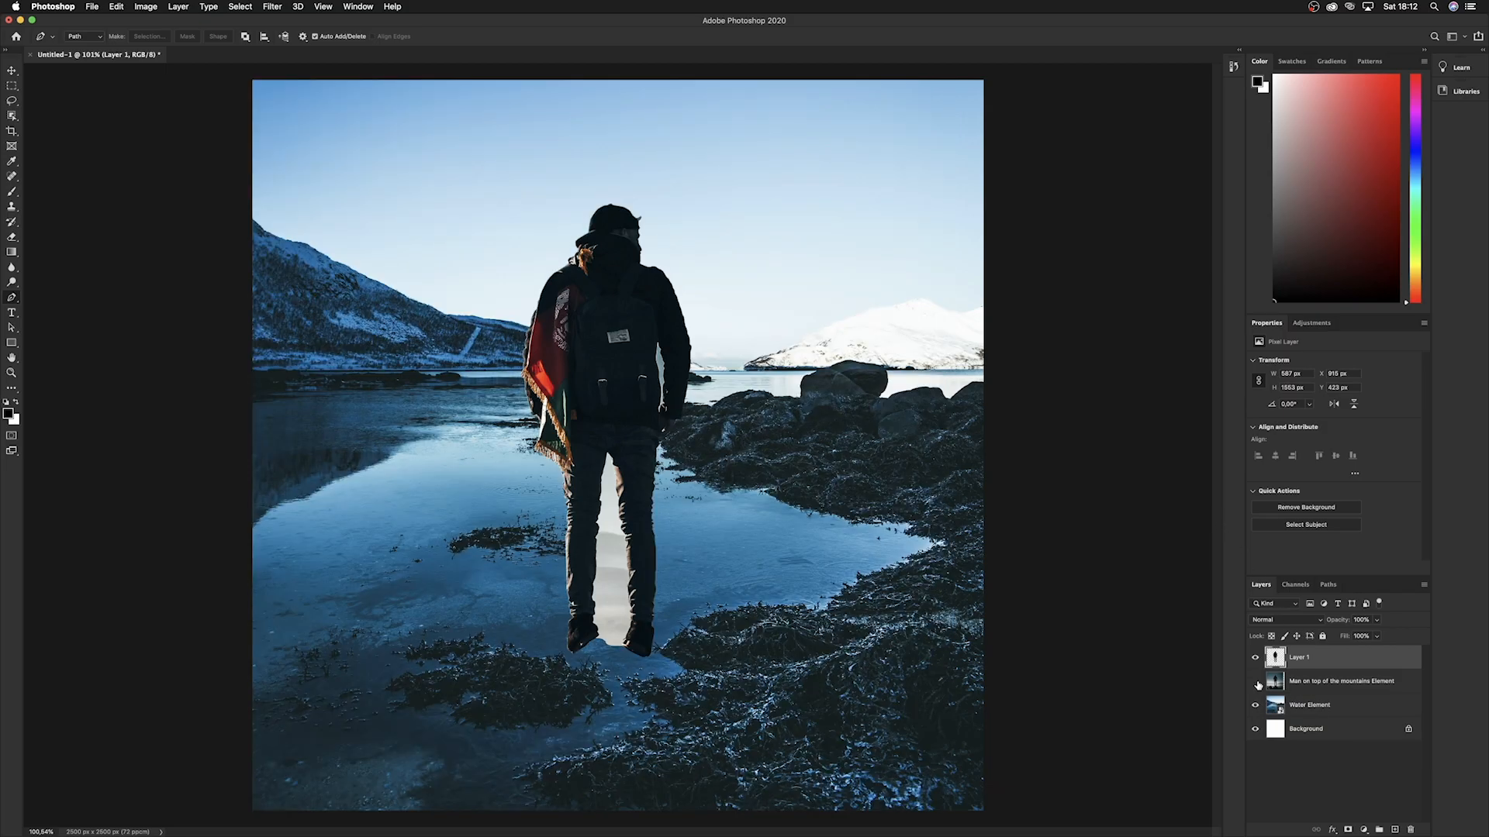
Remove the leftover pale background between the man's legs by selecting it with the Magic Wand, and clear the selection.
scroll(624, 573, up, 1)
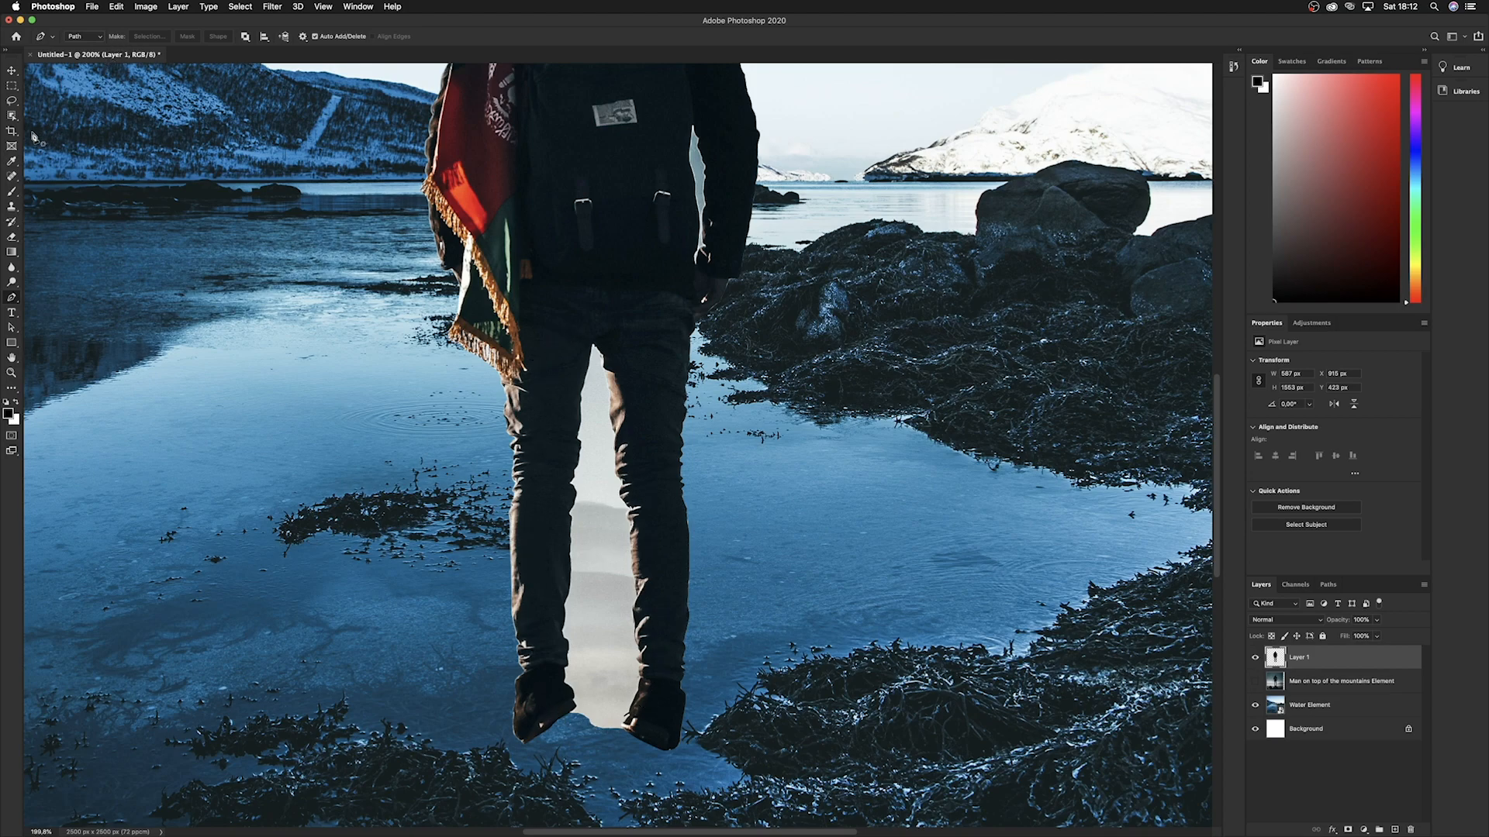
click(11, 116)
click(51, 136)
click(610, 504)
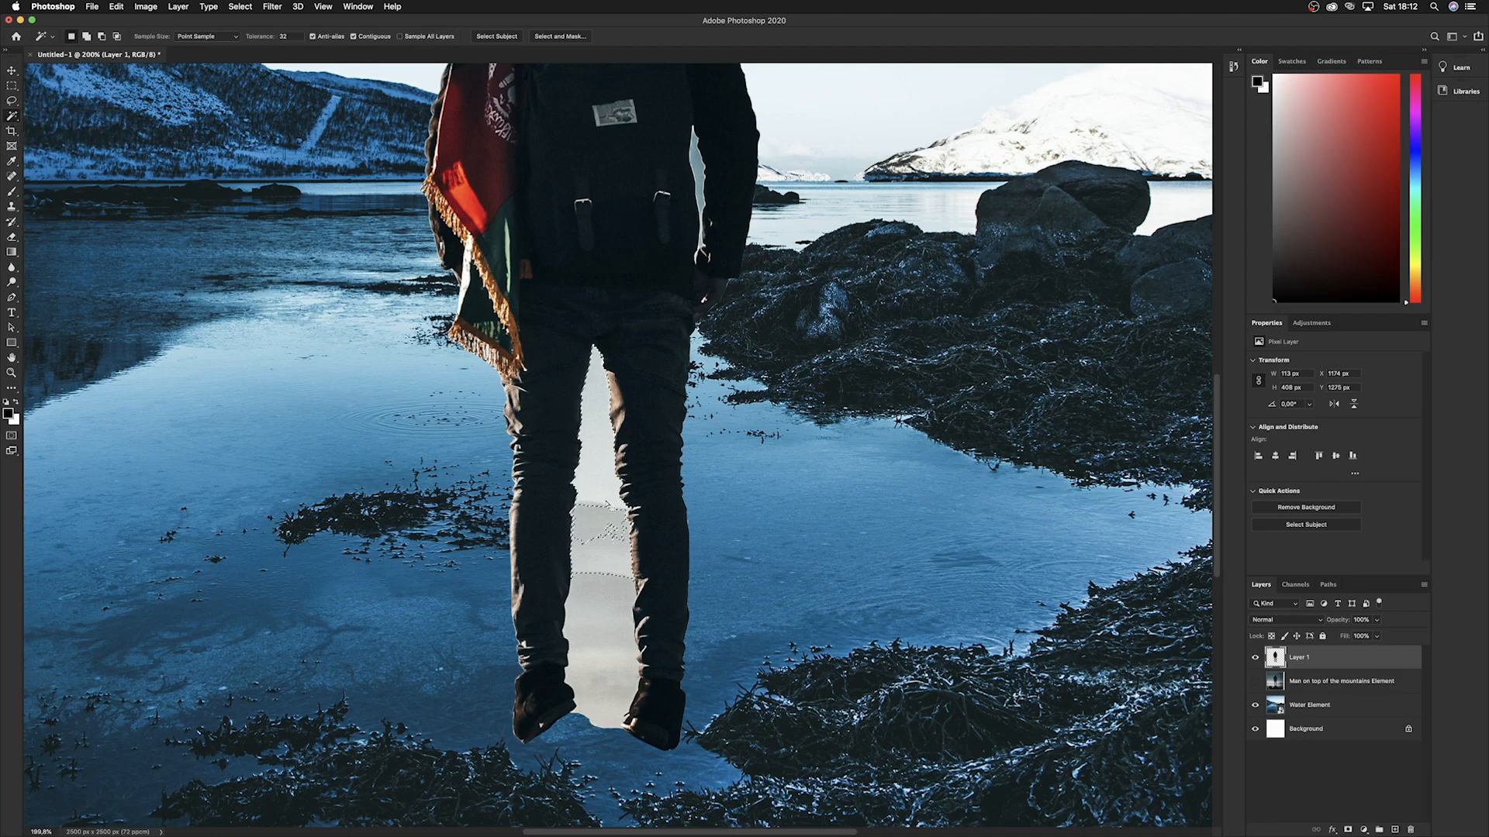
shift+click(590, 662)
shift+click(618, 623)
scroll(618, 622, up, 5)
scroll(601, 684, down, 2)
scroll(609, 684, down, 4)
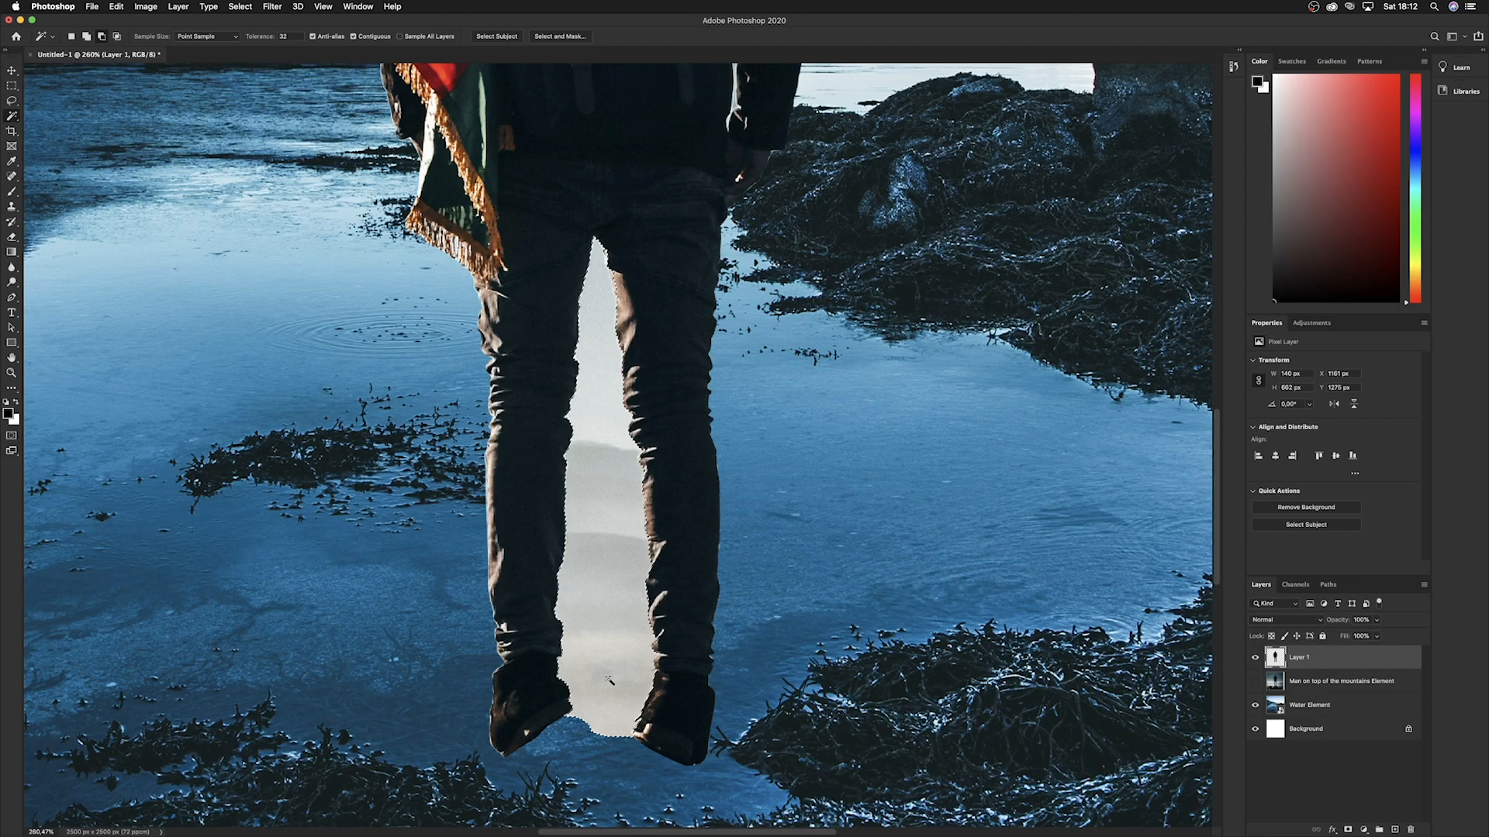
key(super+d)
scroll(756, 109, up, 3)
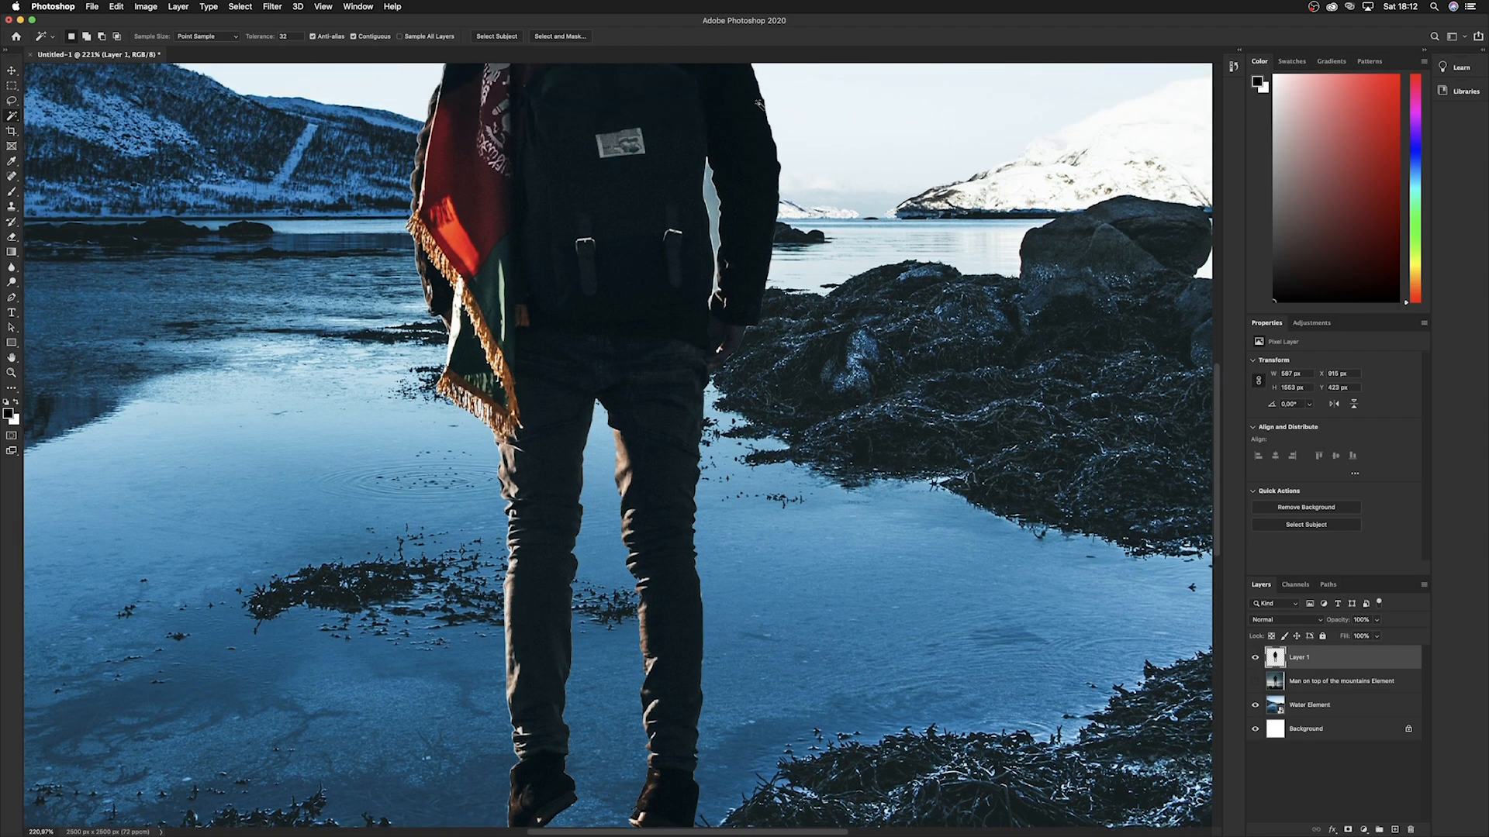
Select the whole narrow background gap between the backpack and the man's right arm with the Magic Wand, and delete it.
click(717, 221)
scroll(717, 219, up, 8)
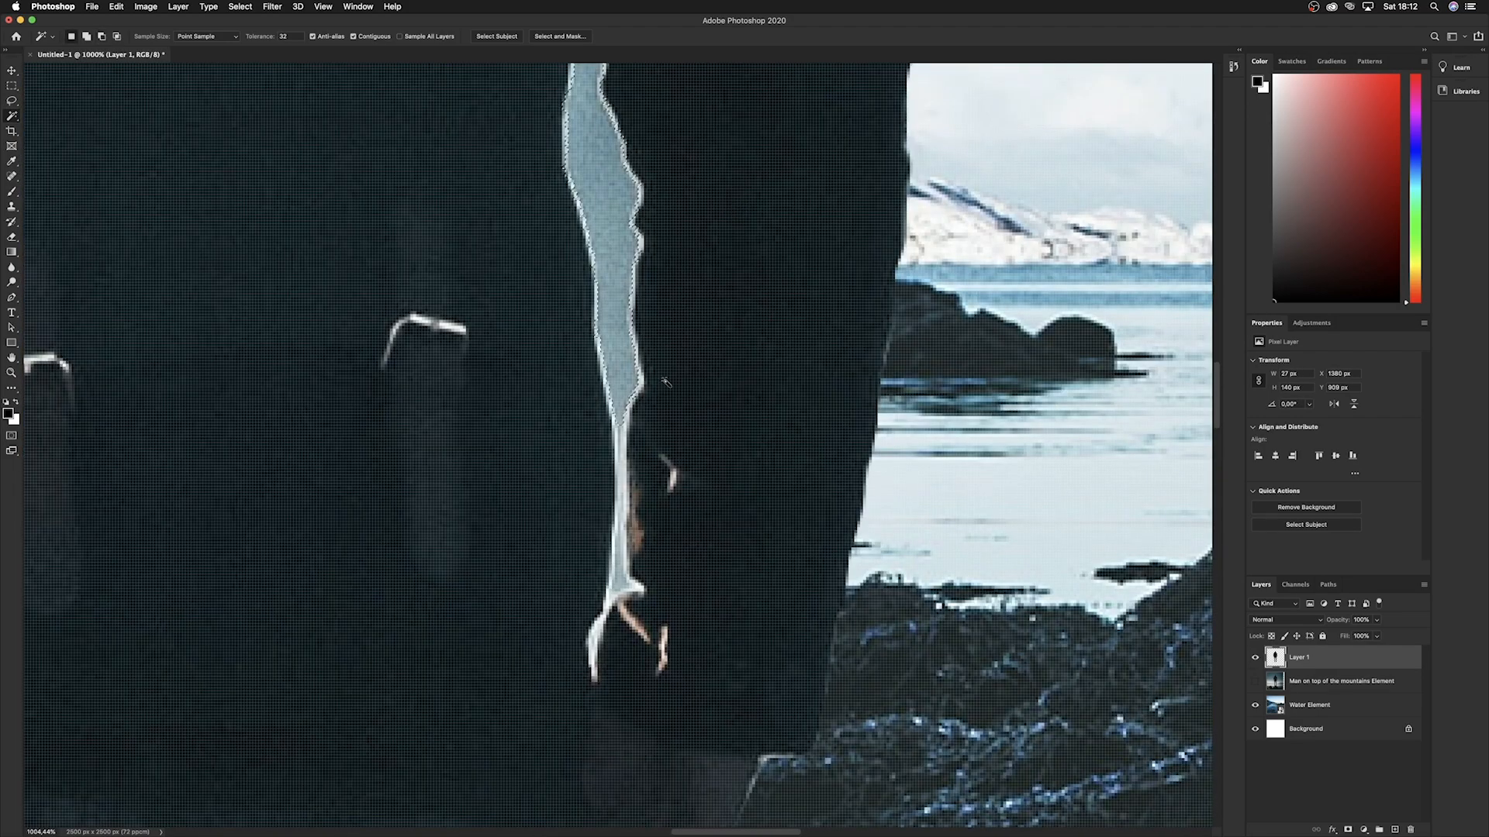
shift+click(622, 469)
scroll(620, 583, up, 1)
shift+click(621, 583)
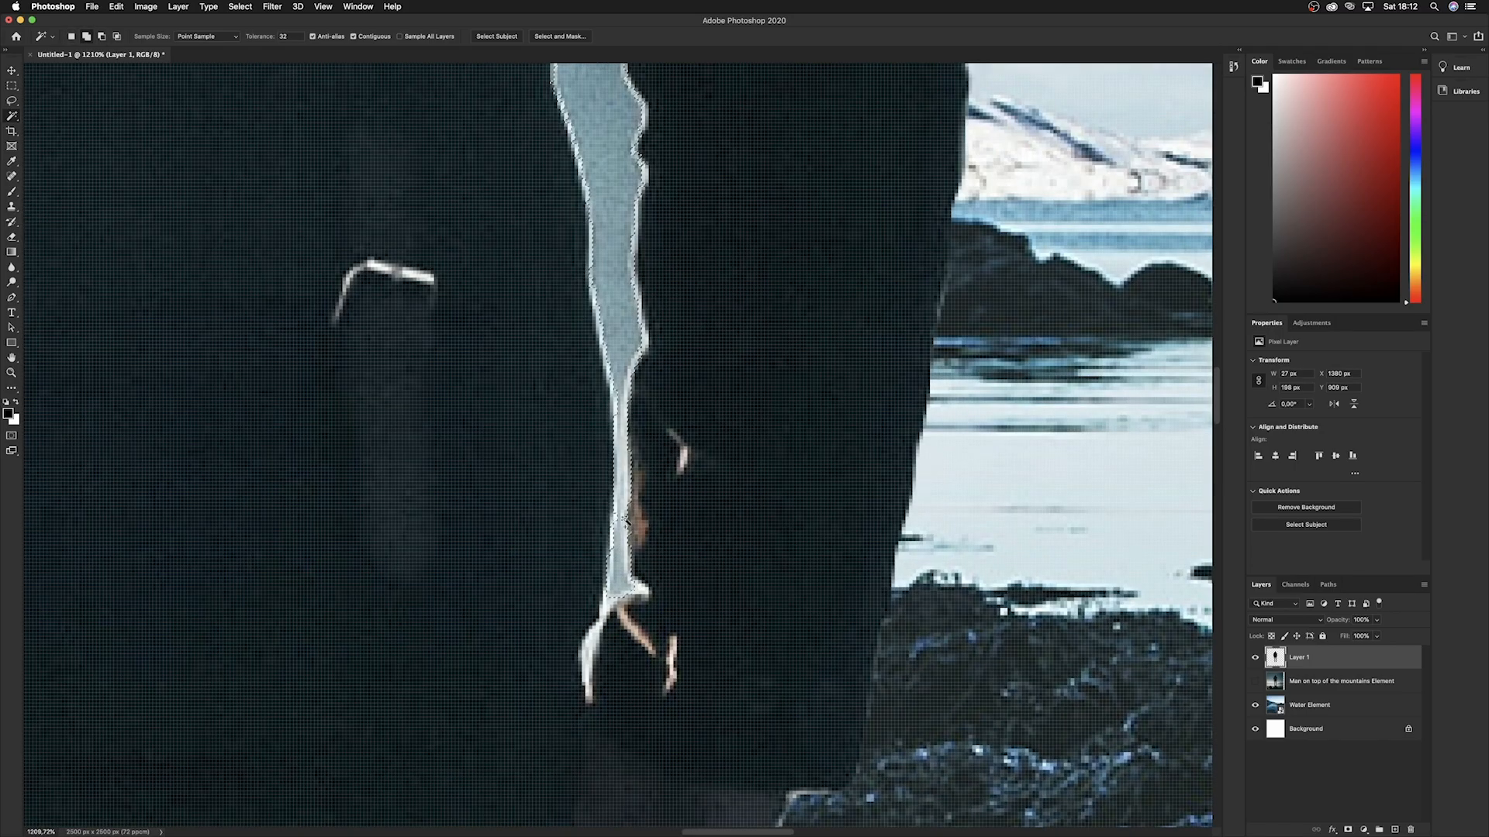
scroll(584, 675, up, 5)
shift+click(595, 609)
scroll(613, 587, down, 10)
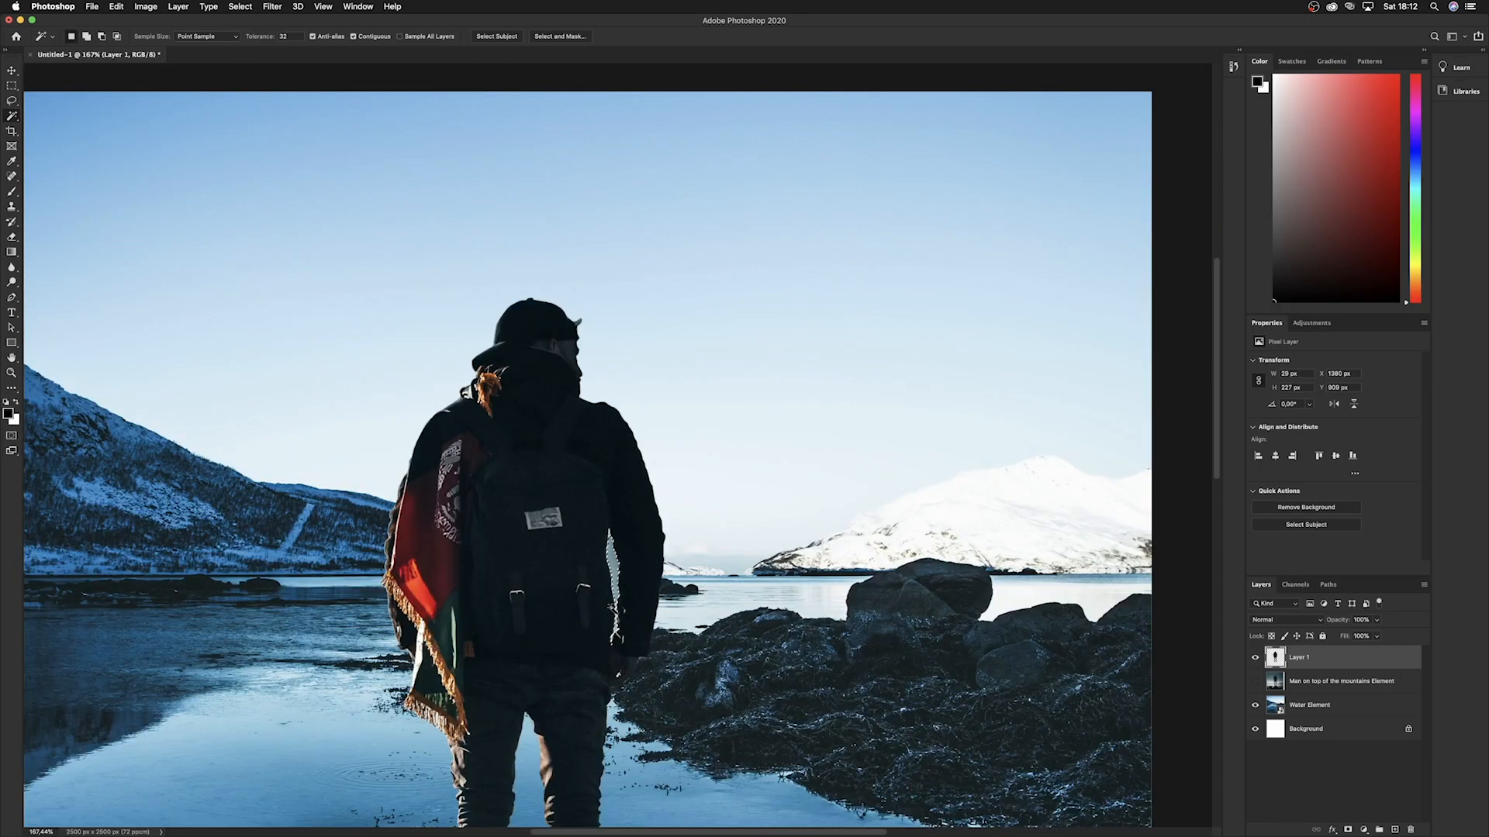
scroll(614, 539, up, 8)
shift+click(596, 506)
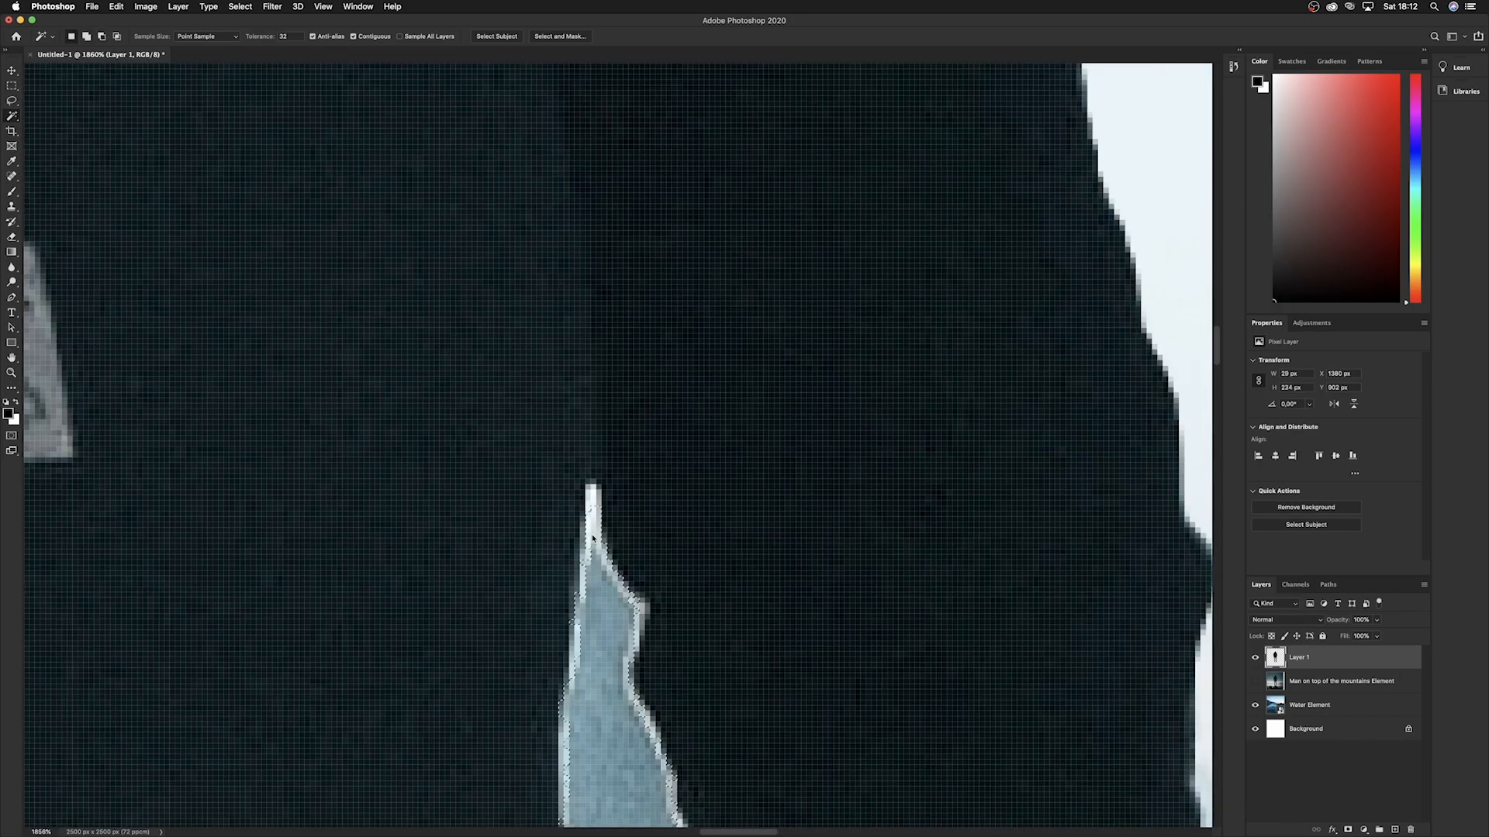
key(Delete)
key(super+d)
scroll(615, 593, down, 10)
scroll(605, 374, up, 6)
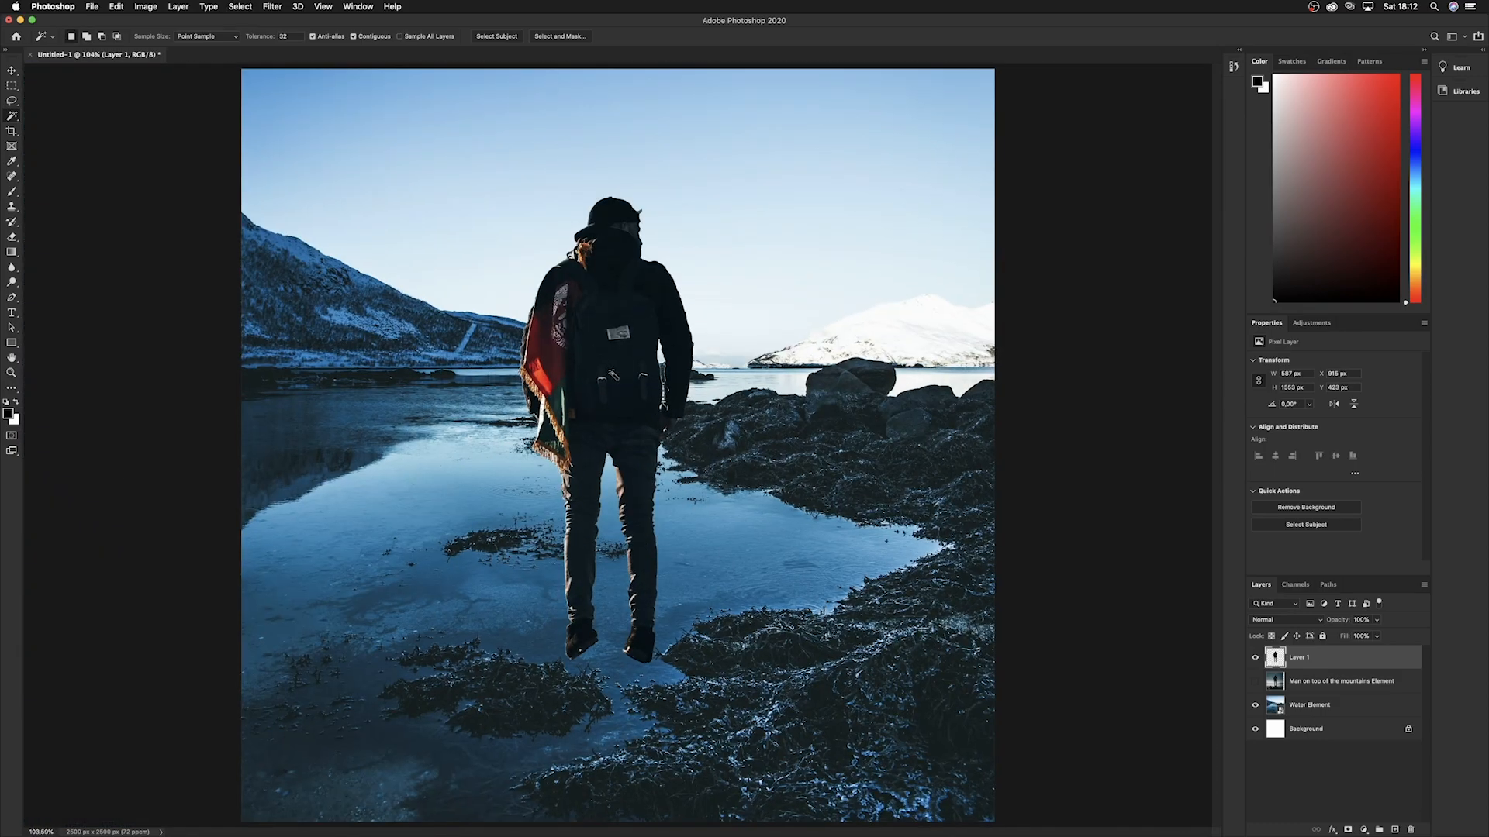
Enlarge the cut-out man proportionally to 112.37% and move him slightly right and down to X 882 px, Y 291 px.
scroll(574, 339, down, 4)
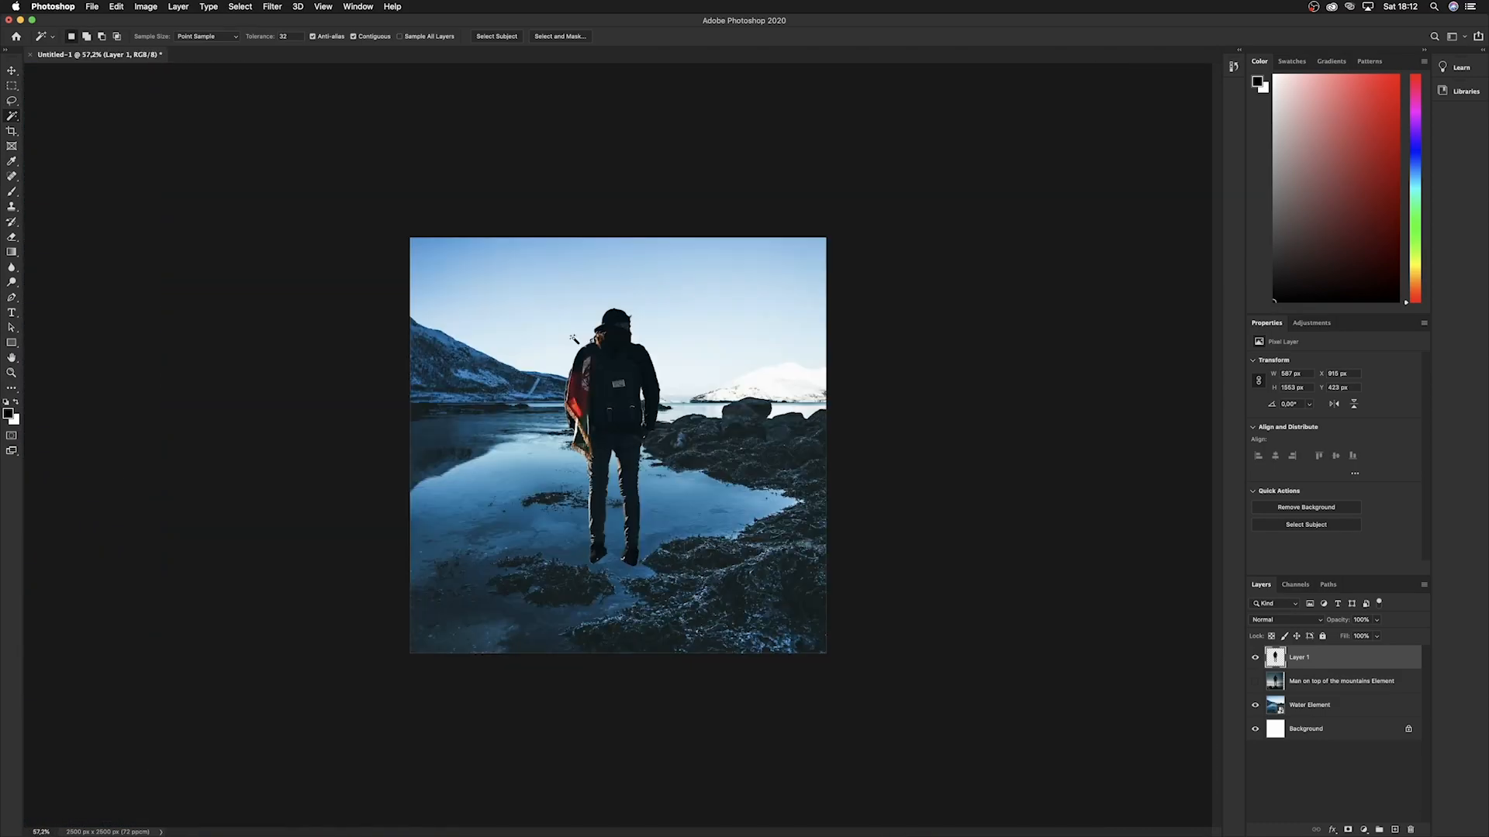
key(super+t)
drag(612, 567, 613, 530)
drag(610, 604, 610, 576)
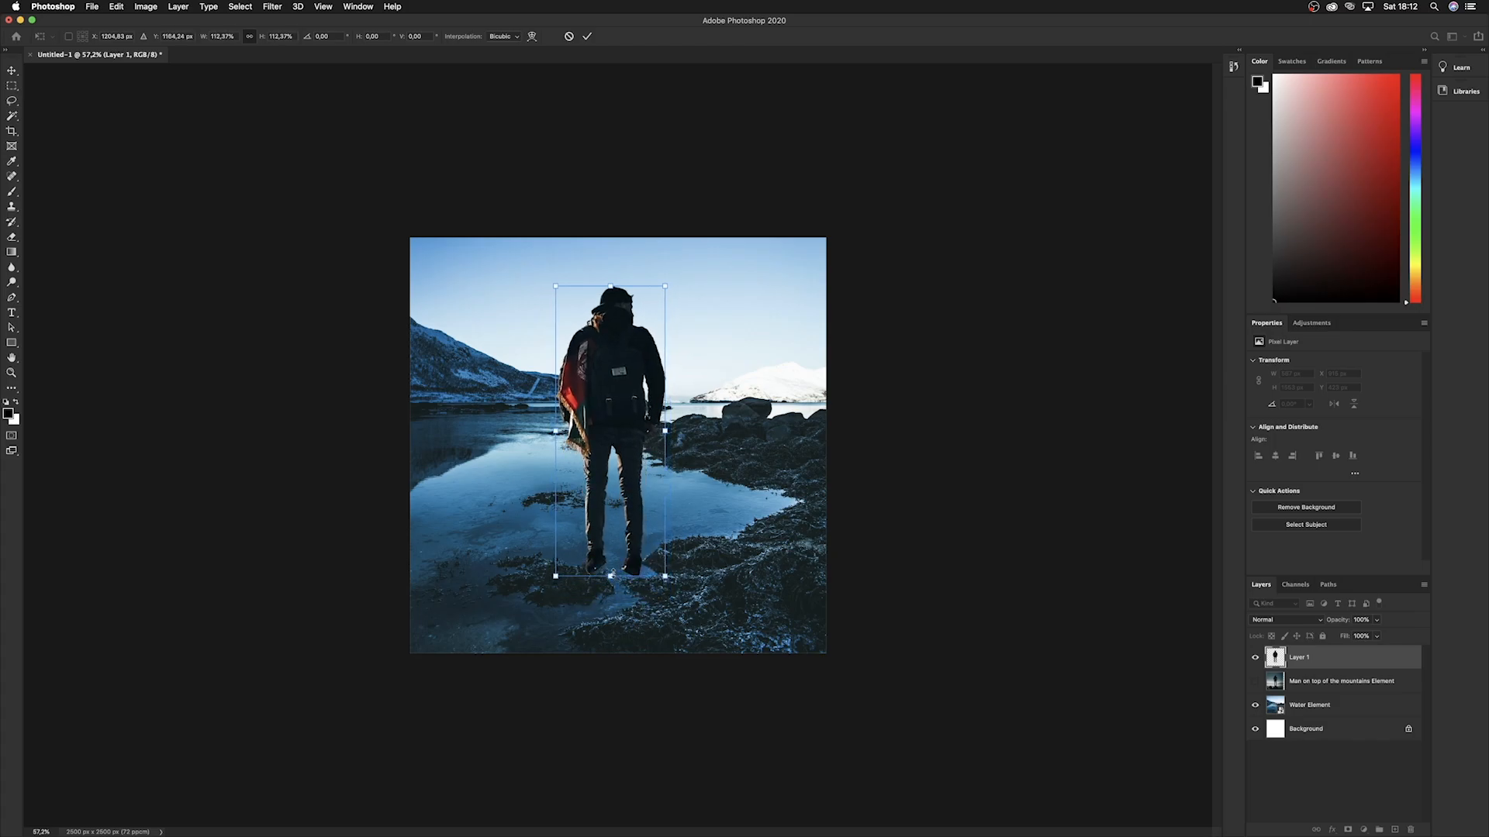
key(Return)
scroll(612, 574, up, 6)
scroll(612, 575, down, 2)
key(ctrl+t)
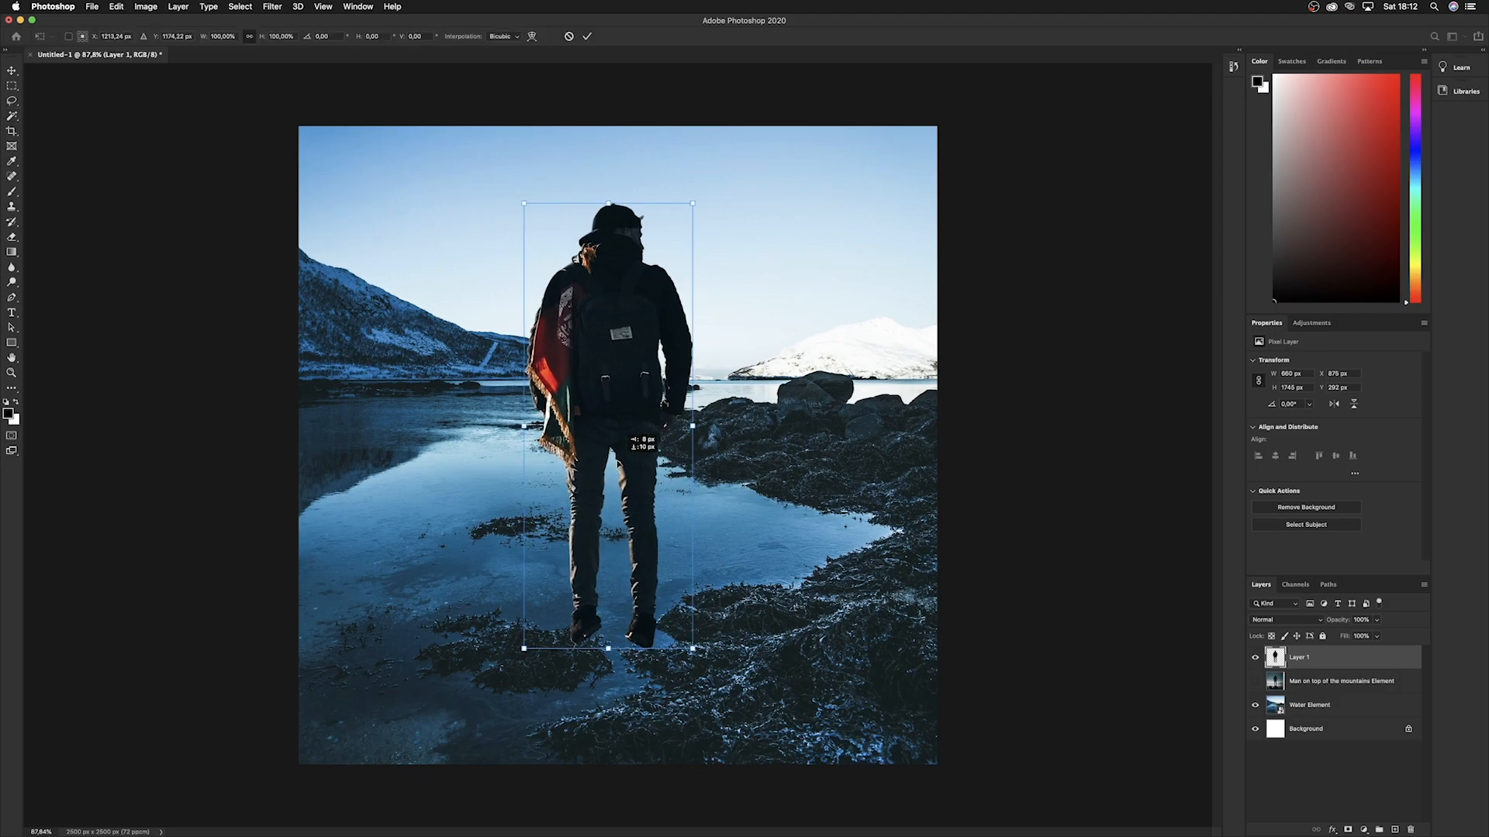
key(Return)
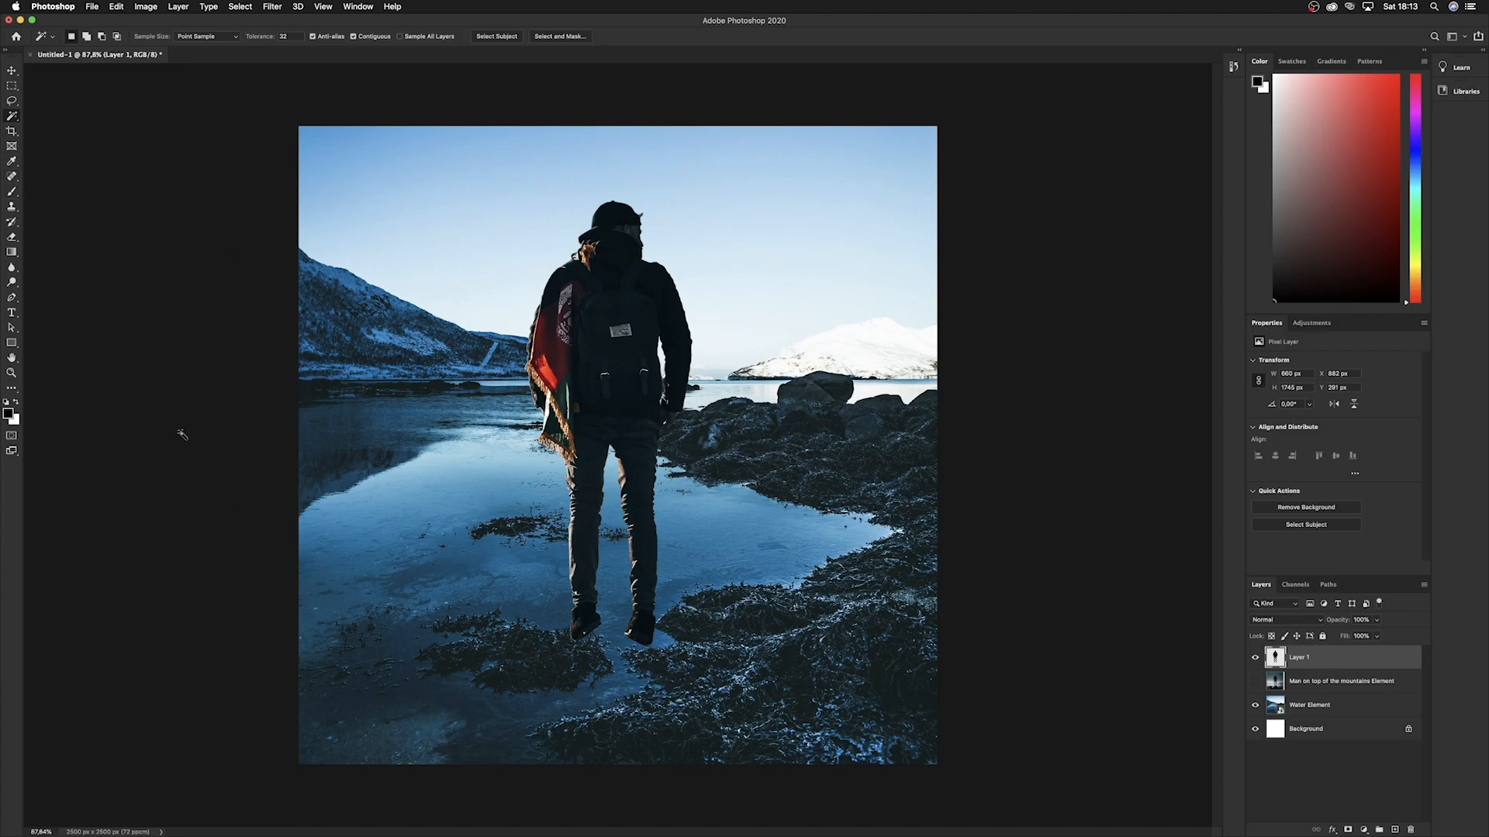
Duplicate the man's layer and keep the lower one hidden under the name Original Character Layer.
key(ctrl+j)
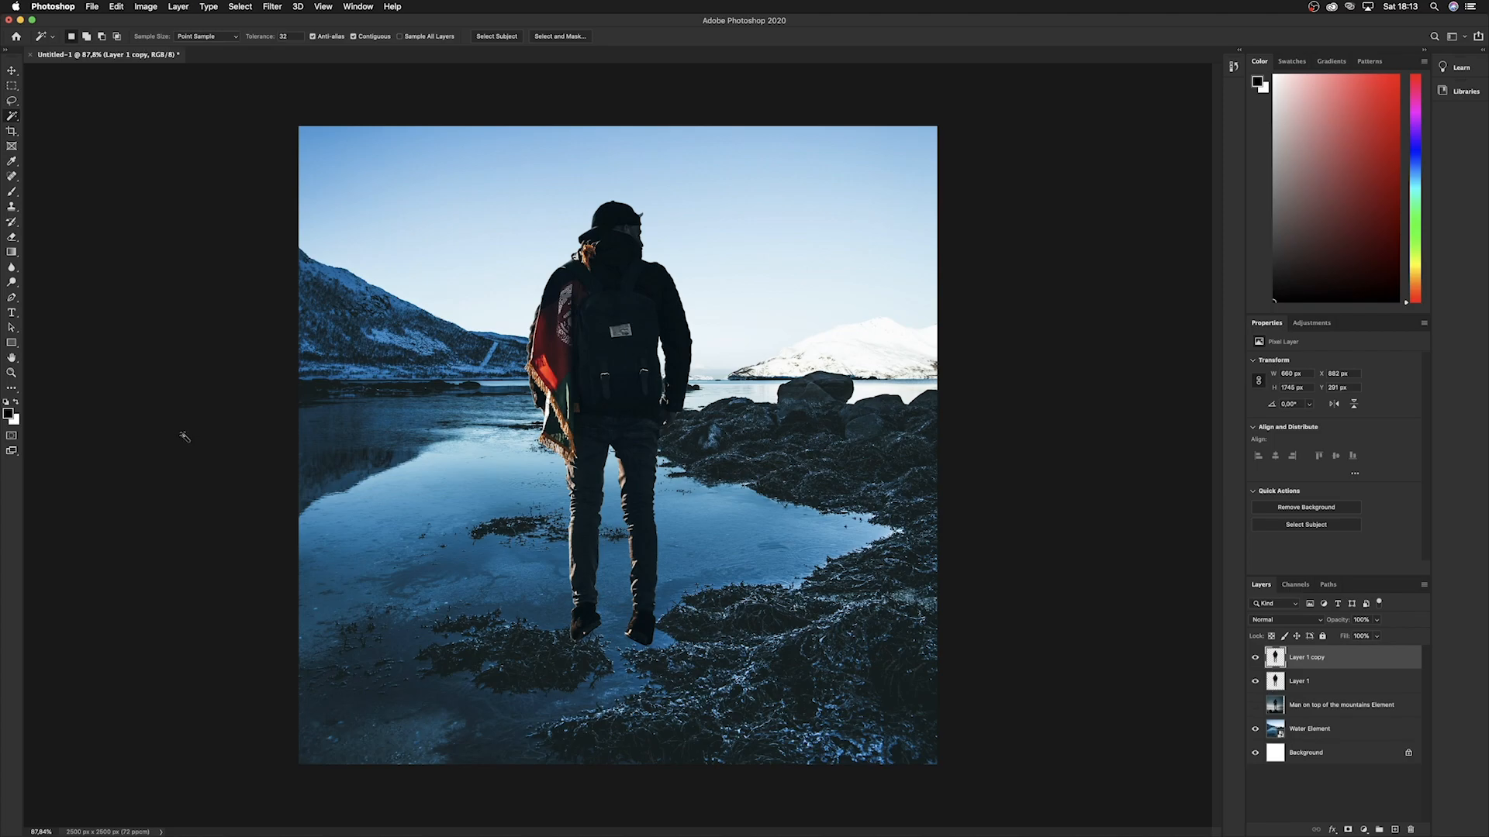
double_click(1300, 682)
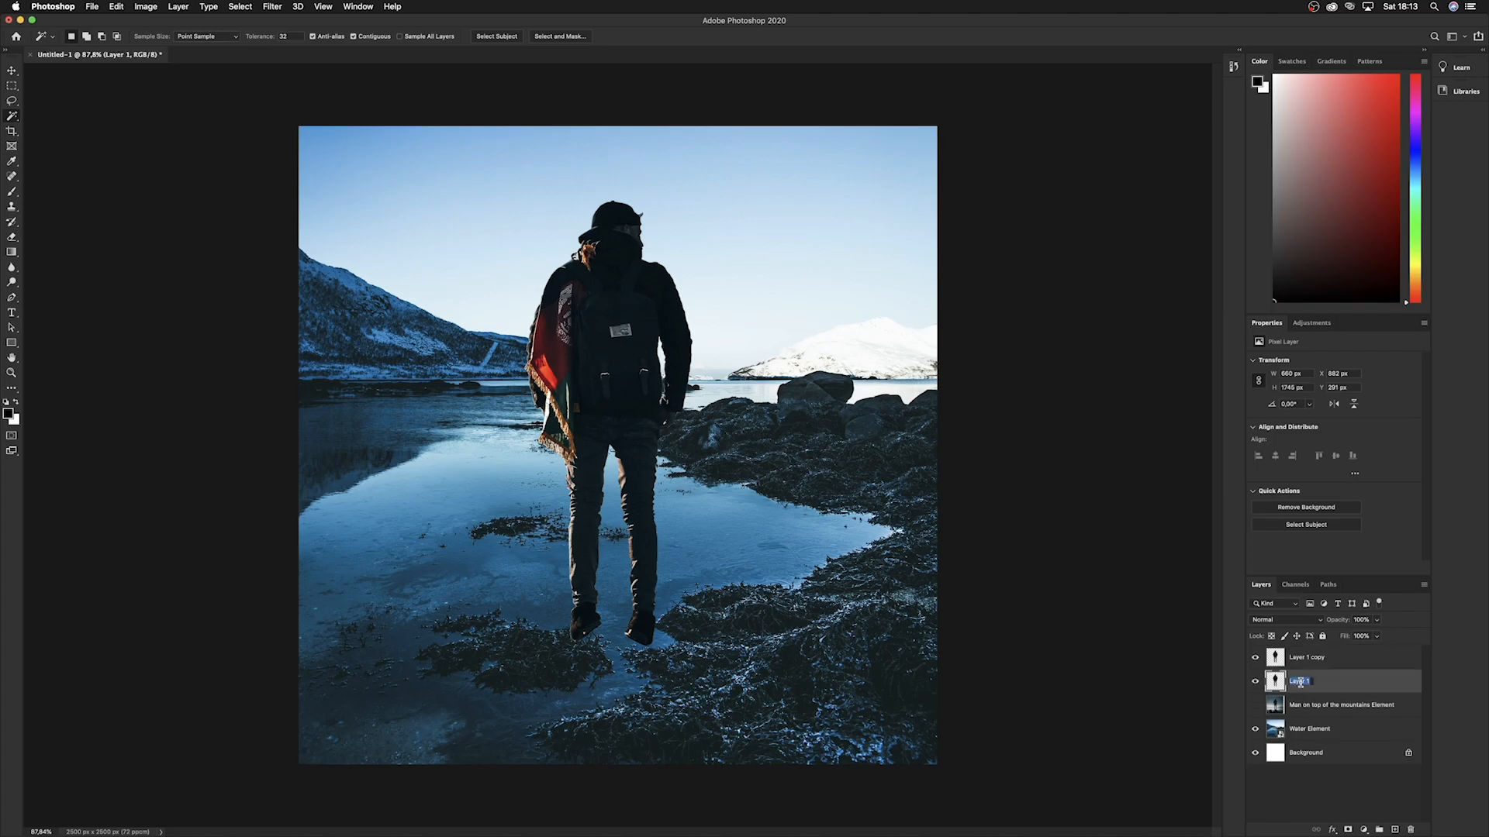
text(Original Character Layer)
key(Return)
click(1256, 682)
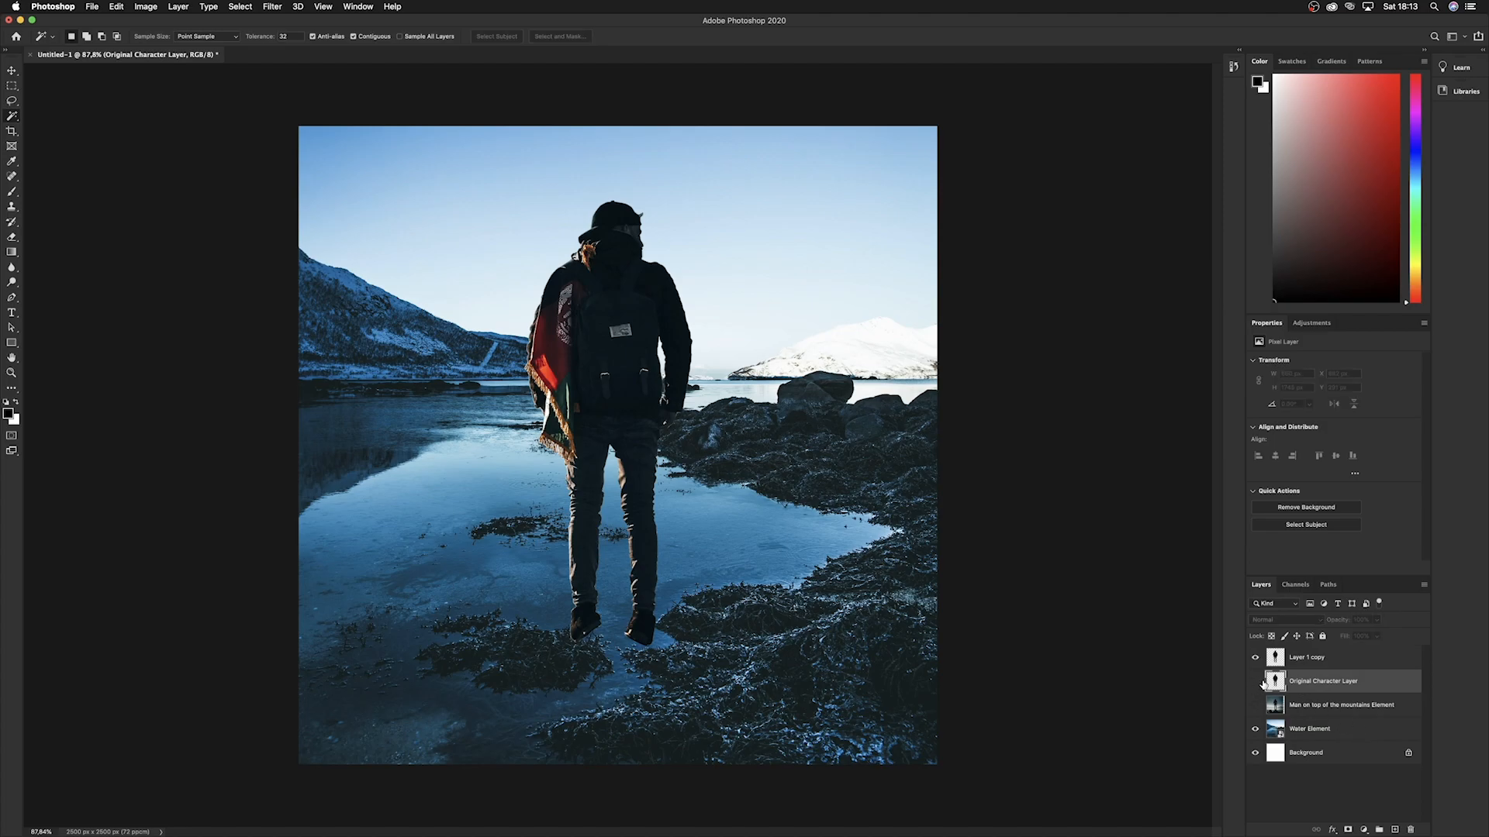
Add a layer mask to Layer 1 copy and mask out the man's boots using a larger, soft-edged Eraser.
click(1348, 660)
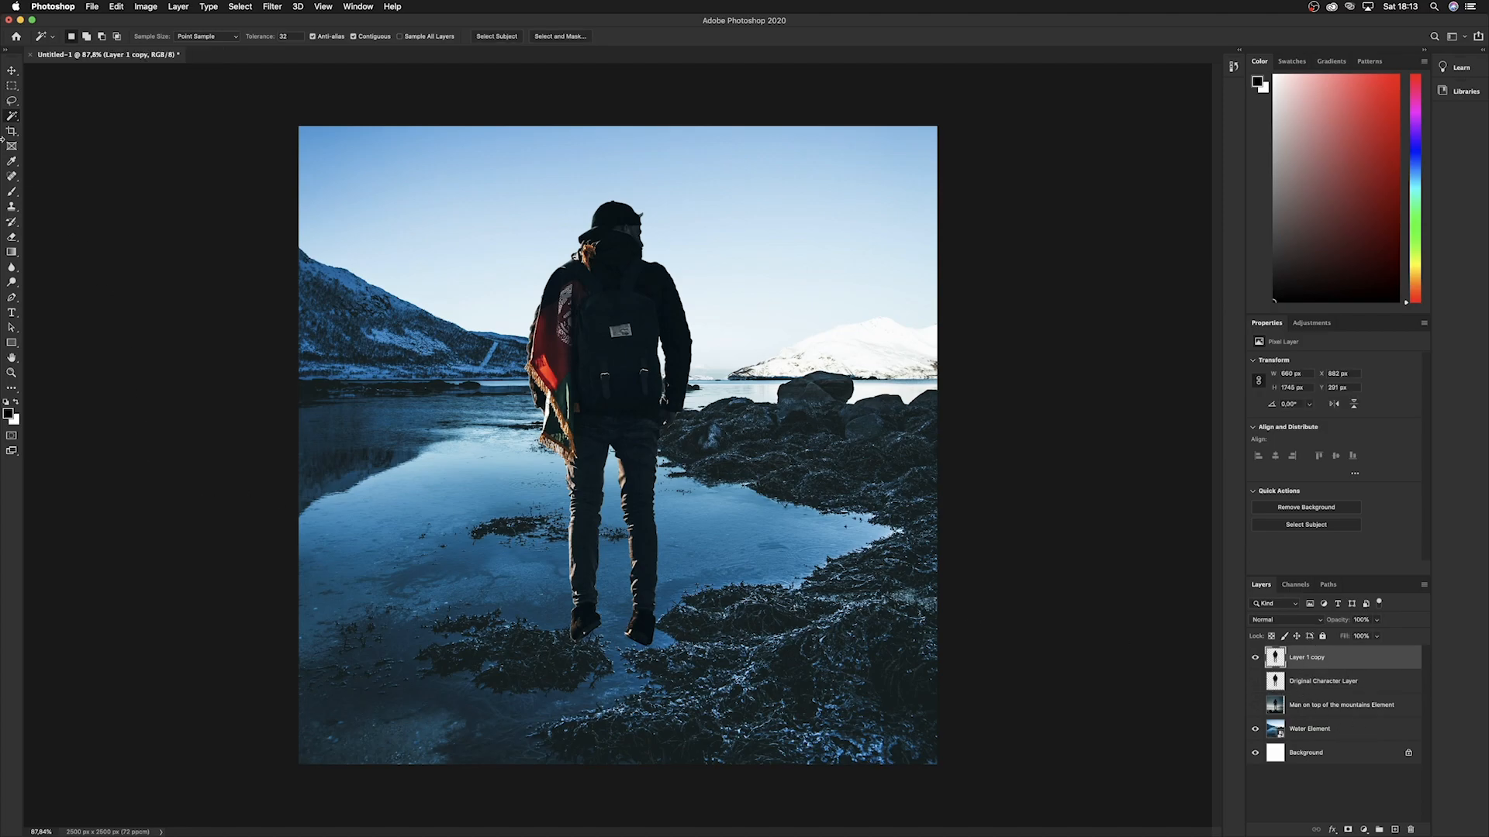
click(1349, 829)
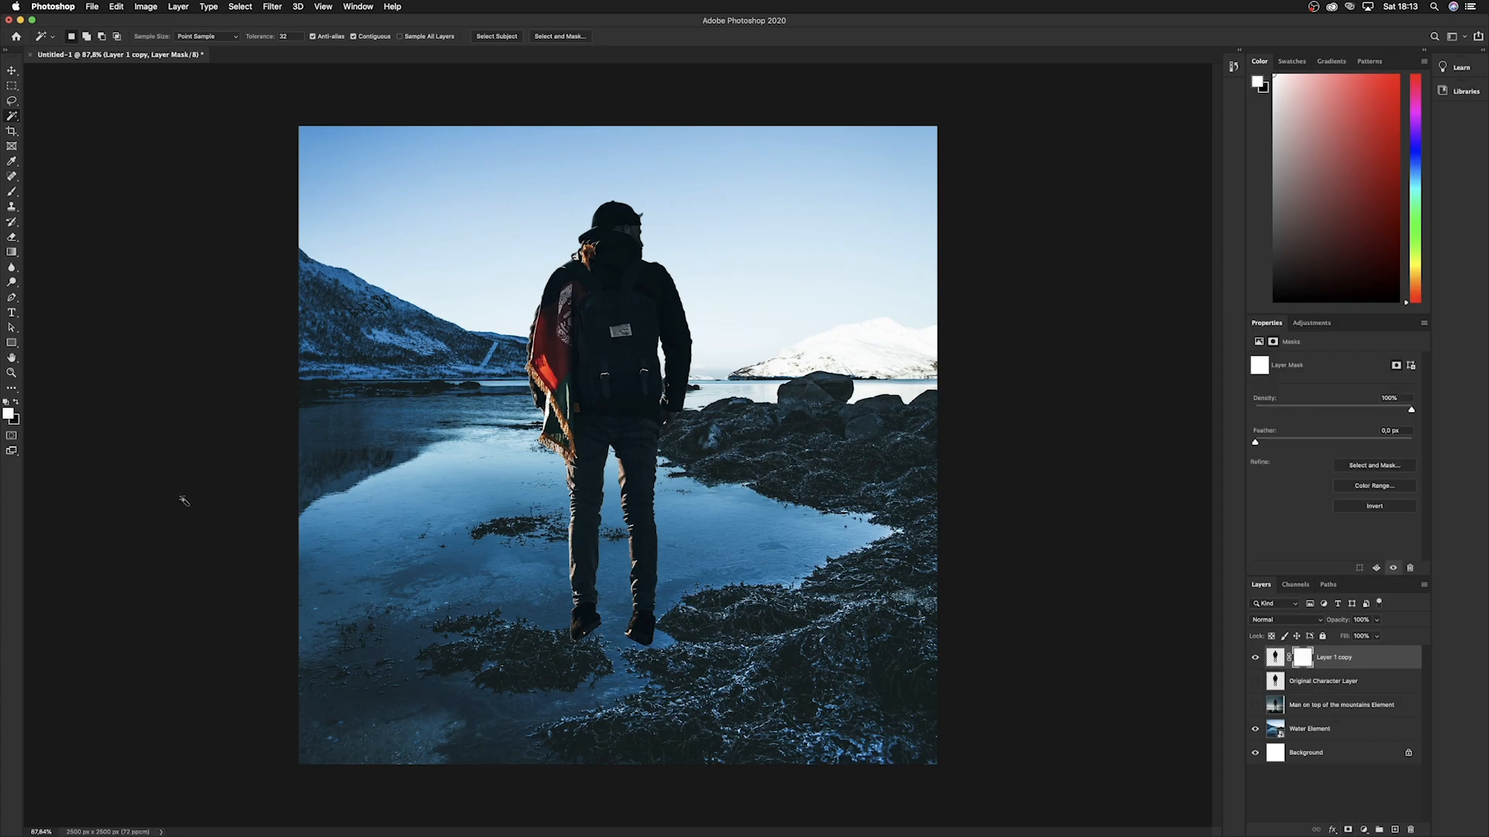
click(11, 238)
right_click(612, 620)
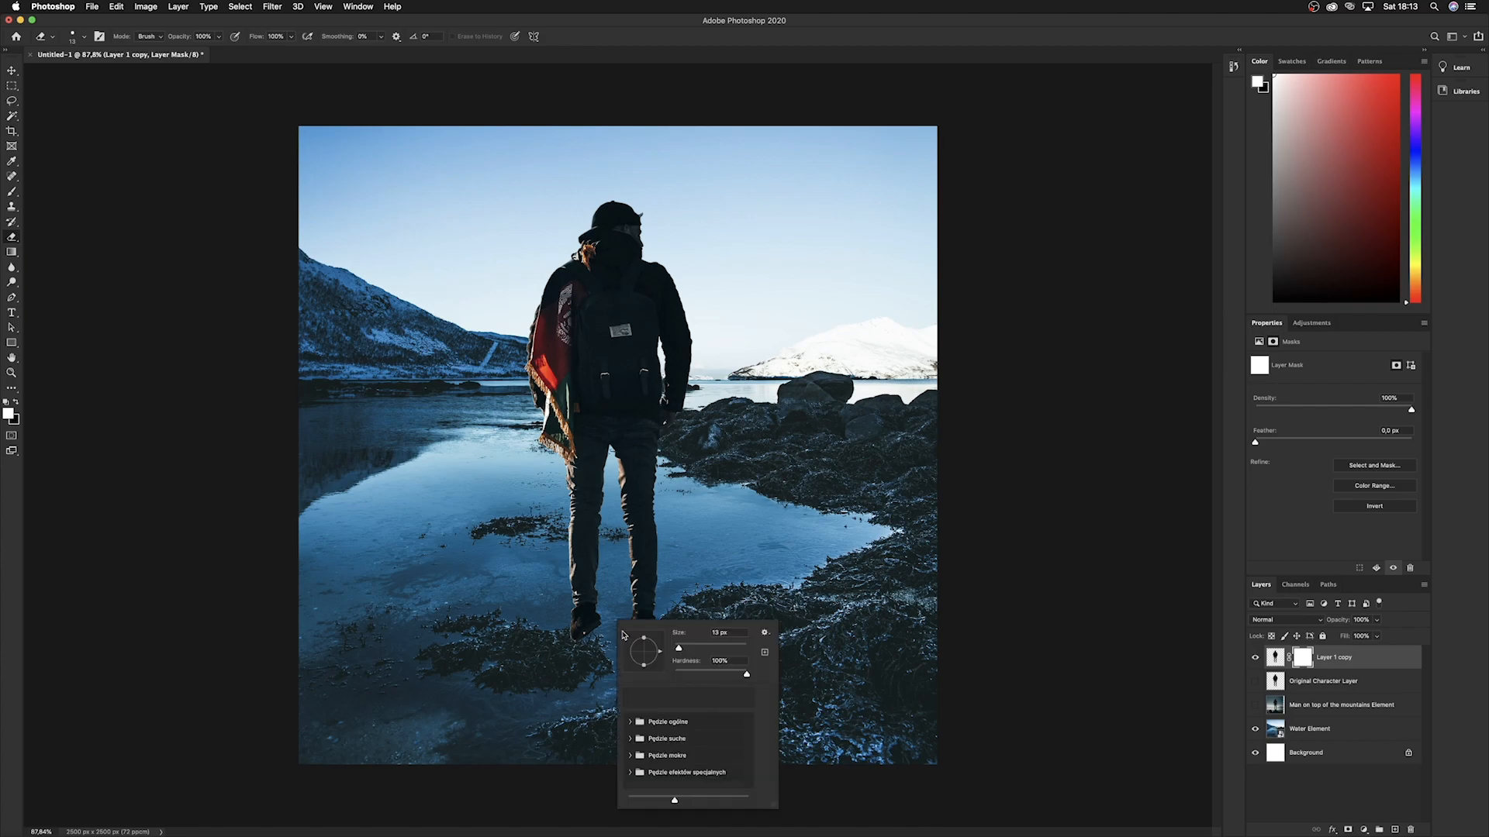
mouse_move(694, 649)
mouse_down()
mouse_move(707, 648)
mouse_move(639, 679)
mouse_move(594, 678)
mouse_up()
click(569, 625)
right_click(537, 622)
mouse_move(496, 634)
mouse_down()
mouse_move(655, 624)
mouse_move(586, 623)
mouse_up()
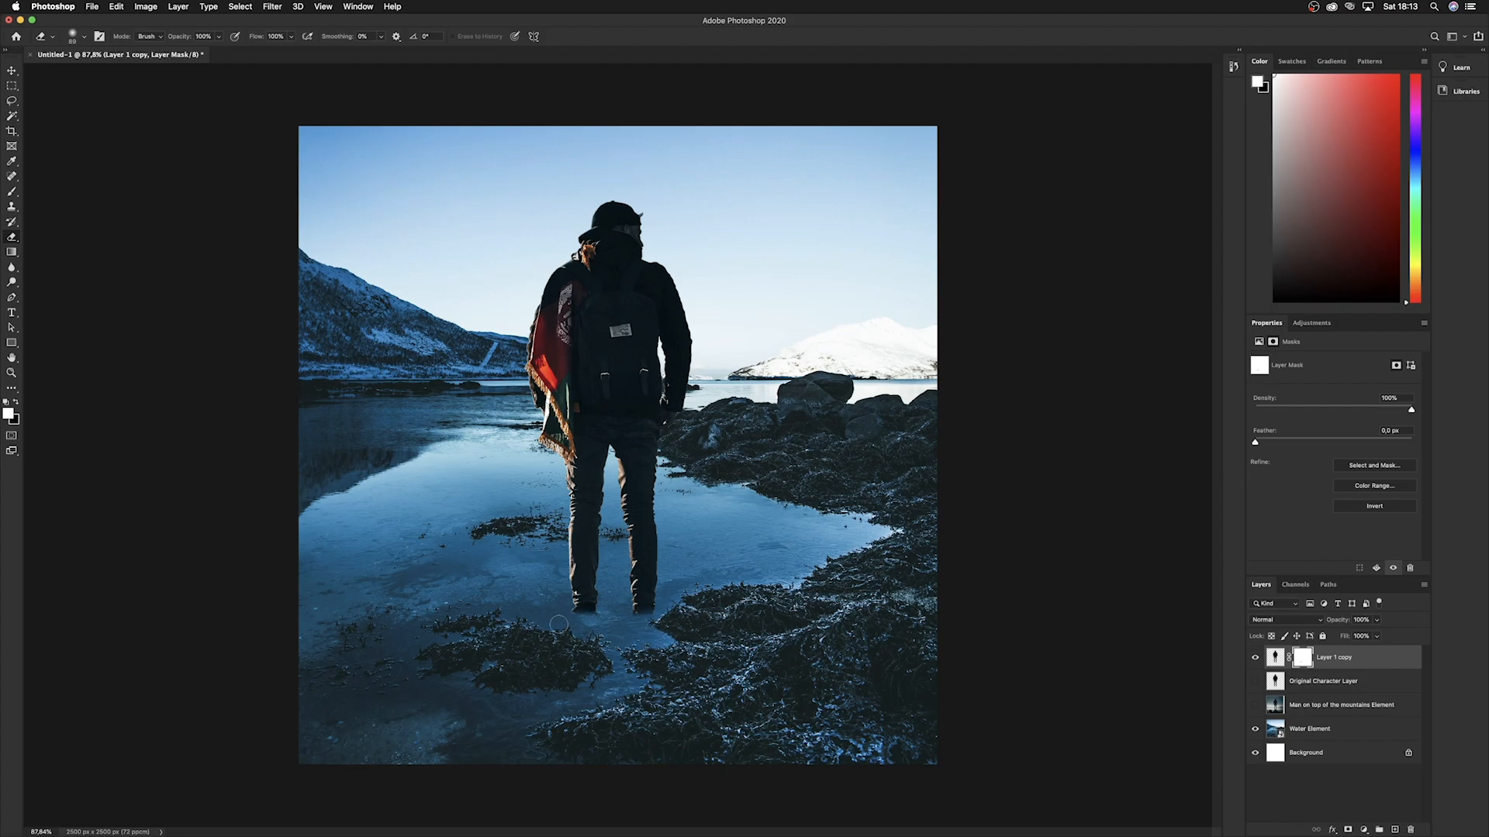
Move the masked man lower into the water and scale him down slightly from the bottom edge.
key(super+t)
drag(588, 484, 594, 518)
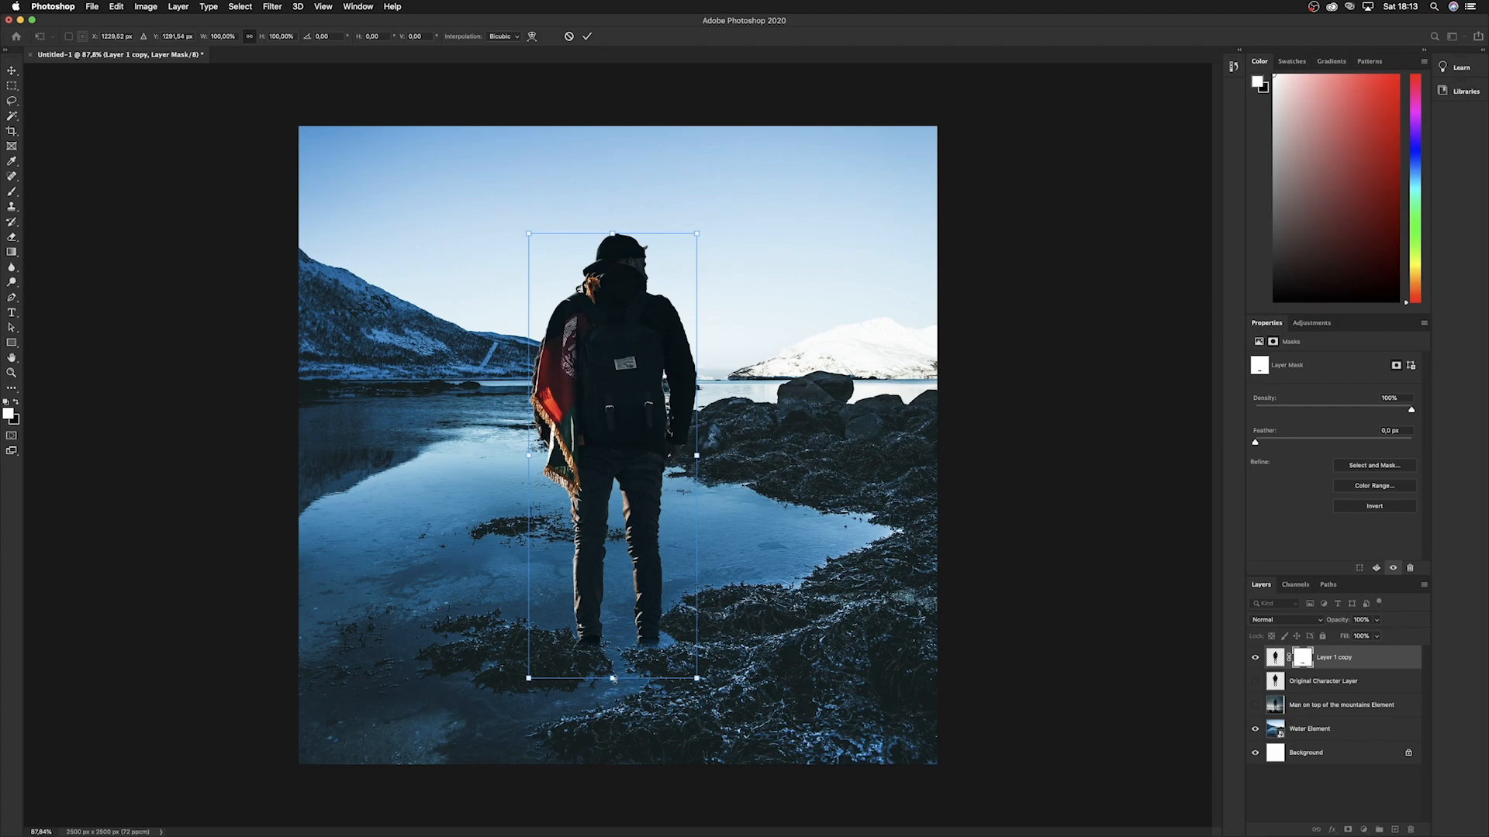
drag(613, 678, 614, 668)
key(Return)
Shift the man slightly to the left so his legs stand in the open water between the seaweed patches.
scroll(622, 666, up, 5)
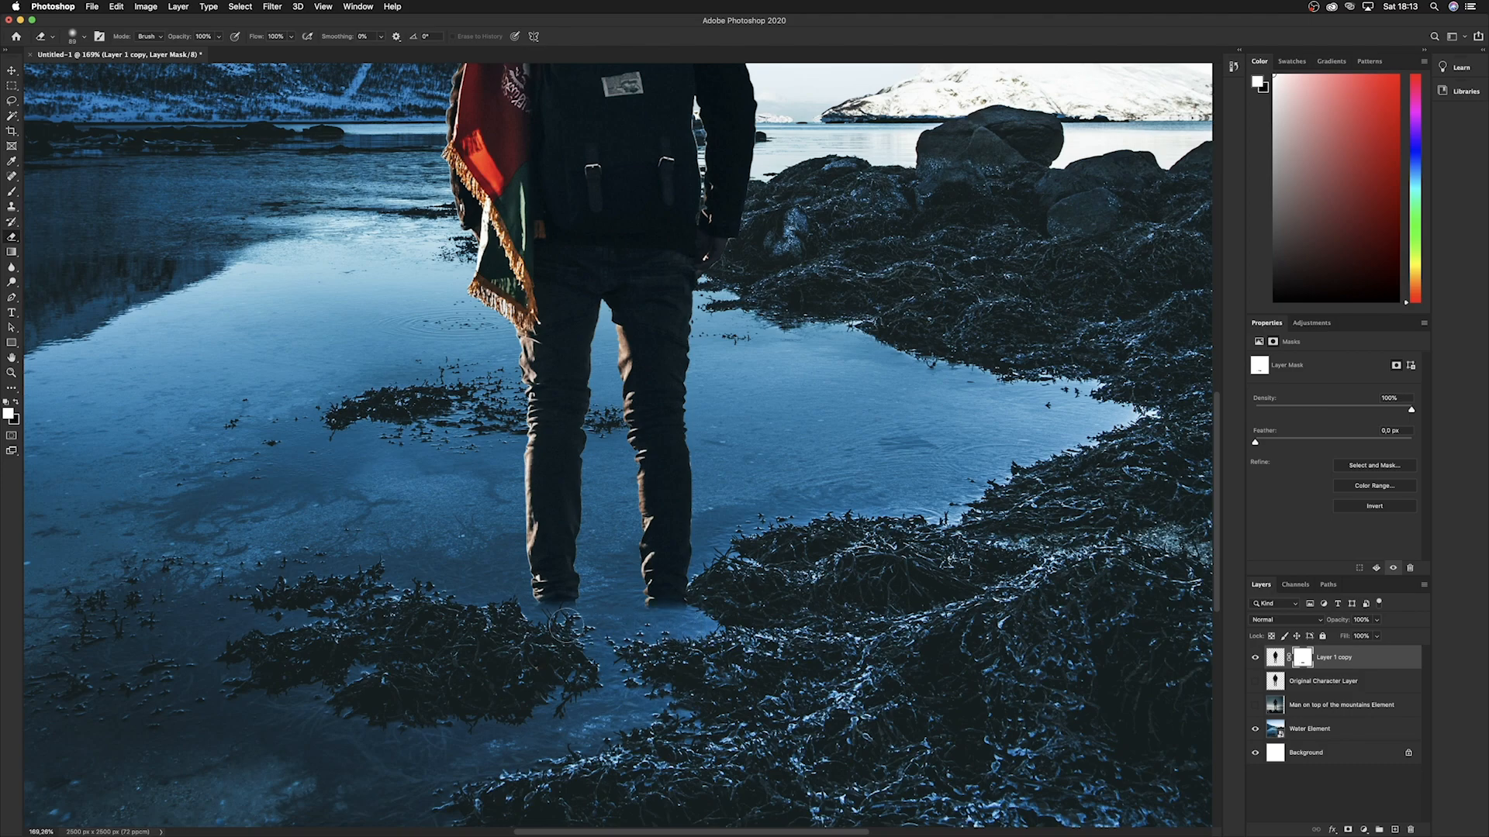
scroll(587, 632, down, 6)
scroll(571, 594, up, 5)
scroll(590, 566, down, 4)
scroll(611, 536, up, 2)
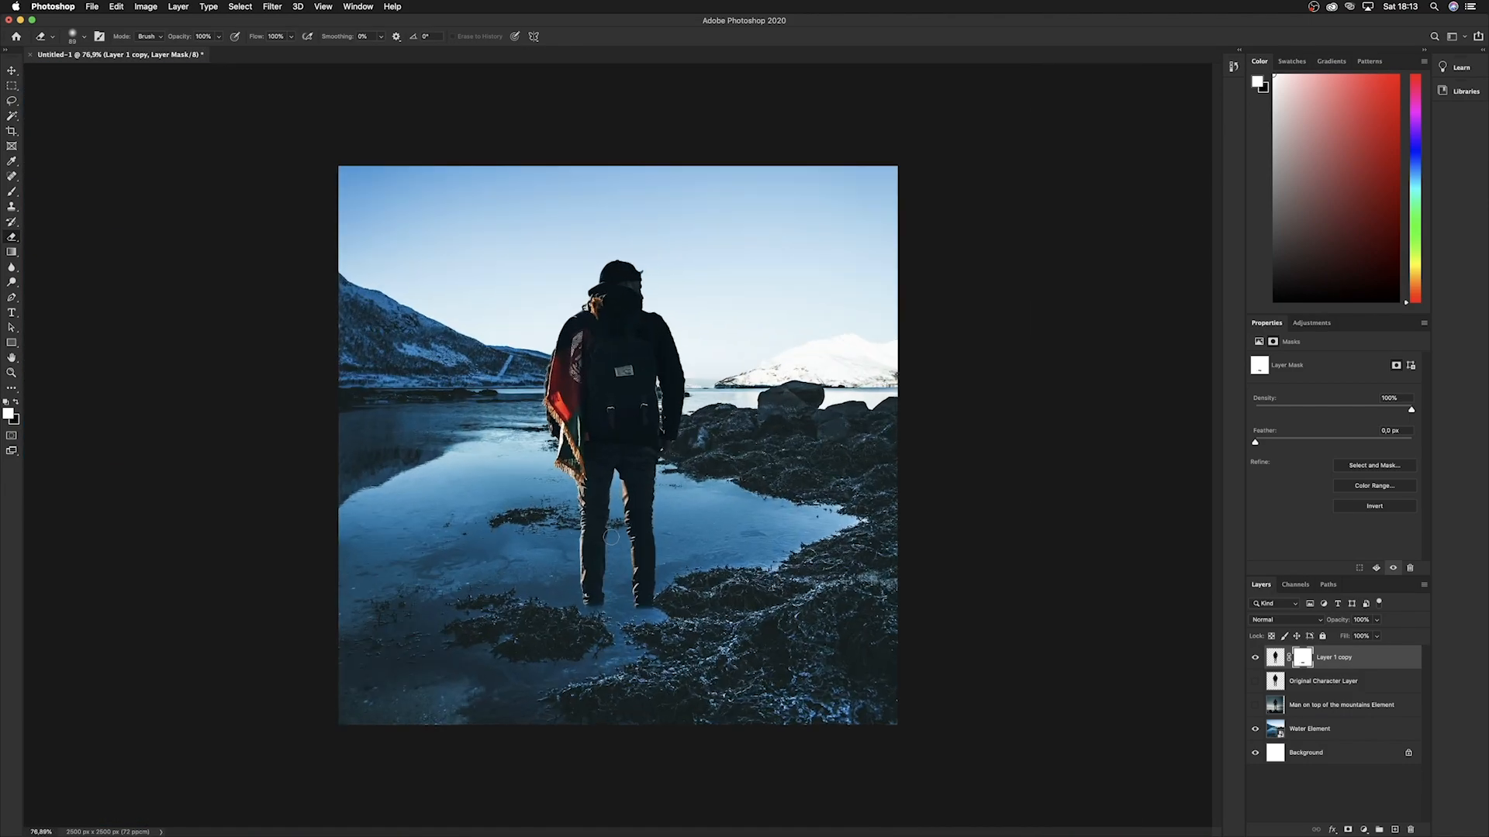
scroll(611, 537, up, 1)
key(super+t)
drag(629, 536, 622, 535)
key(Return)
Soften the lower ends of both trouser legs at the waterline with the Blur tool on the layer image instead of its mask.
click(12, 267)
scroll(580, 643, up, 4)
right_click(562, 665)
drag(649, 676, 659, 675)
click(462, 654)
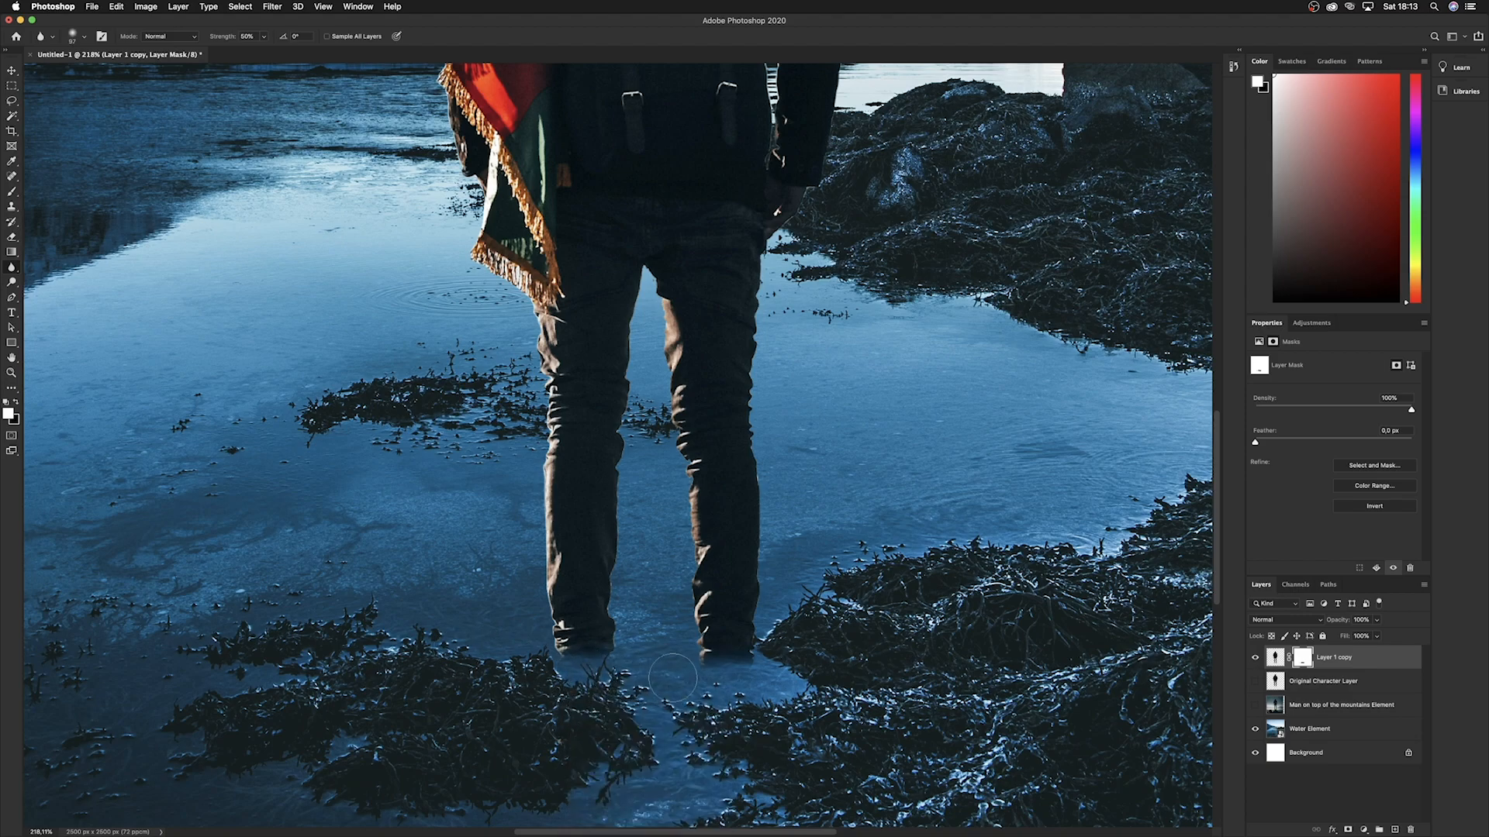
click(1276, 658)
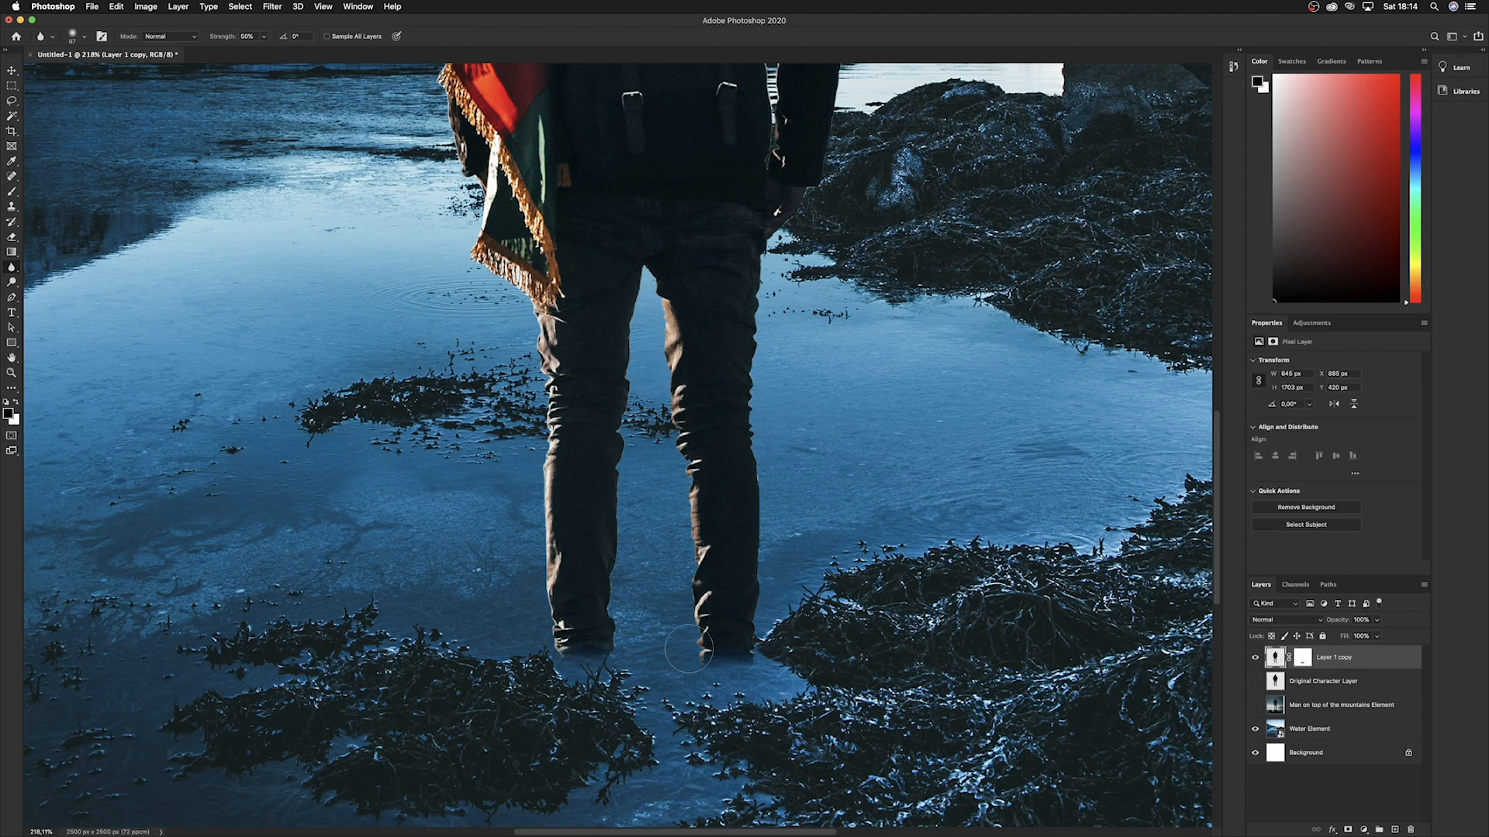
mouse_move(590, 664)
mouse_down()
mouse_move(611, 667)
mouse_move(577, 681)
mouse_move(496, 670)
mouse_move(587, 670)
mouse_up()
scroll(606, 720, down, 5)
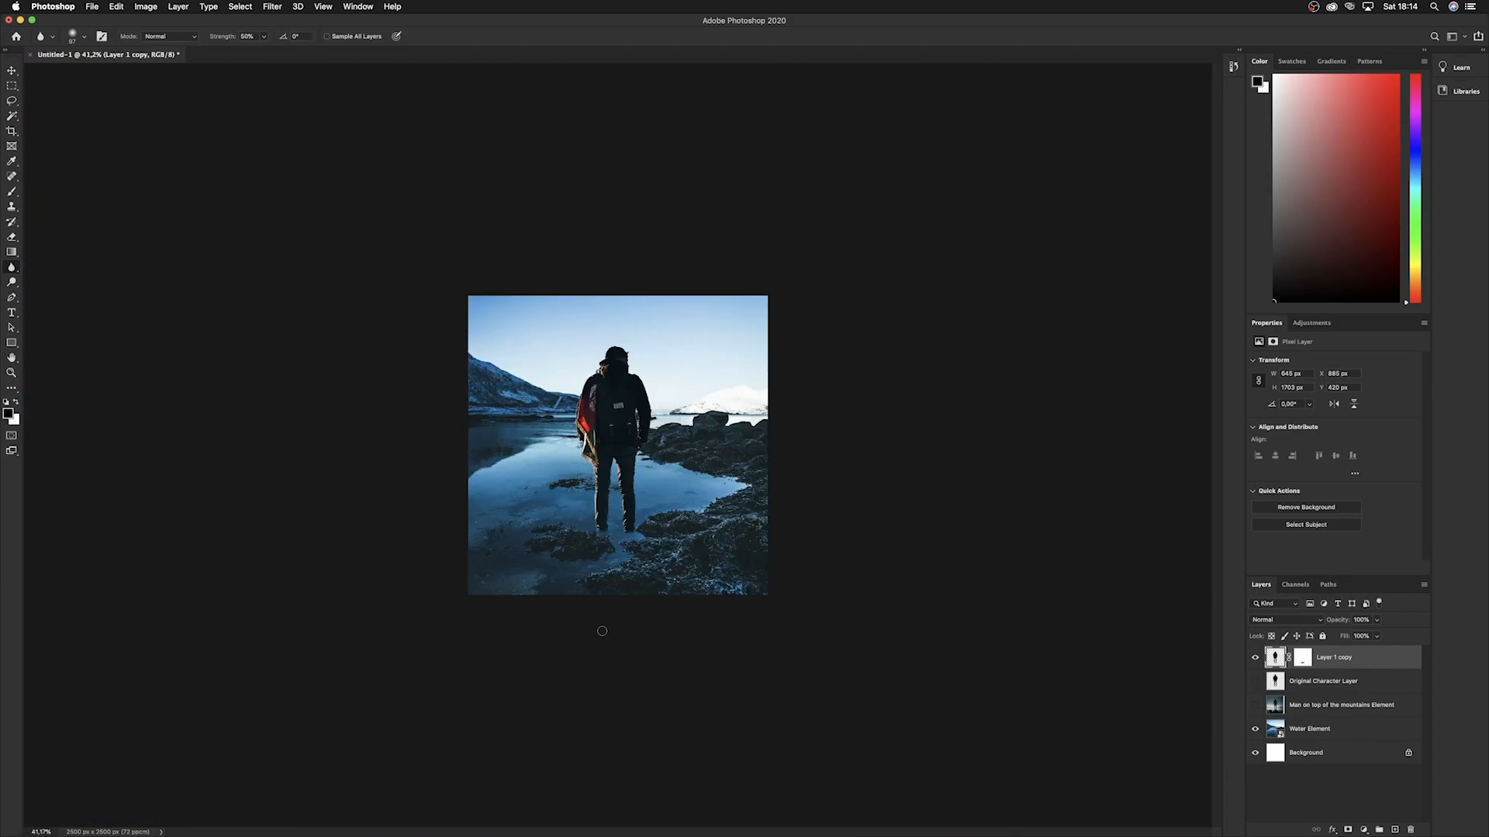
scroll(602, 636, up, 8)
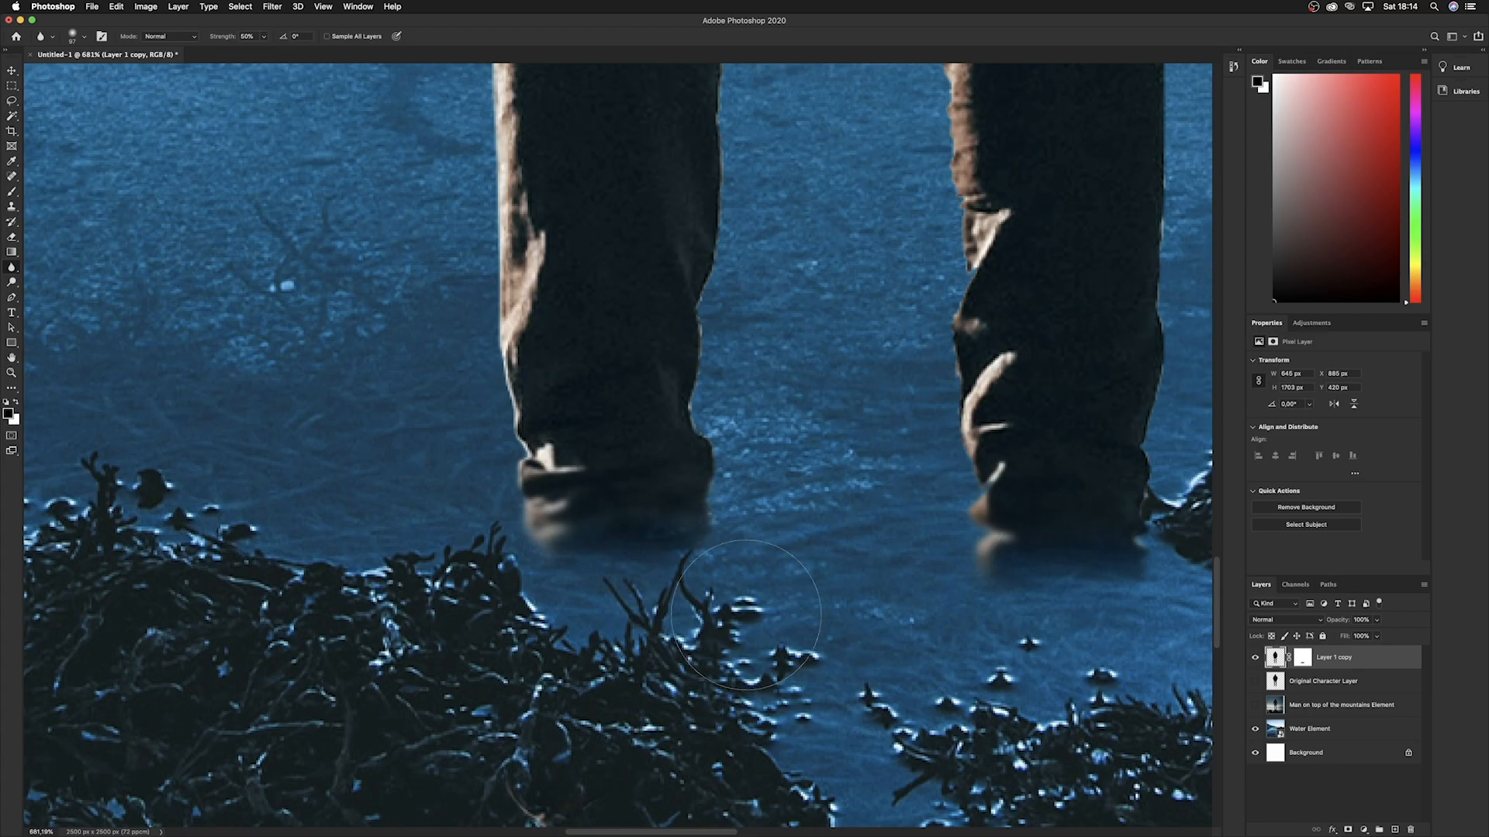
scroll(659, 636, down, 10)
scroll(656, 631, up, 1)
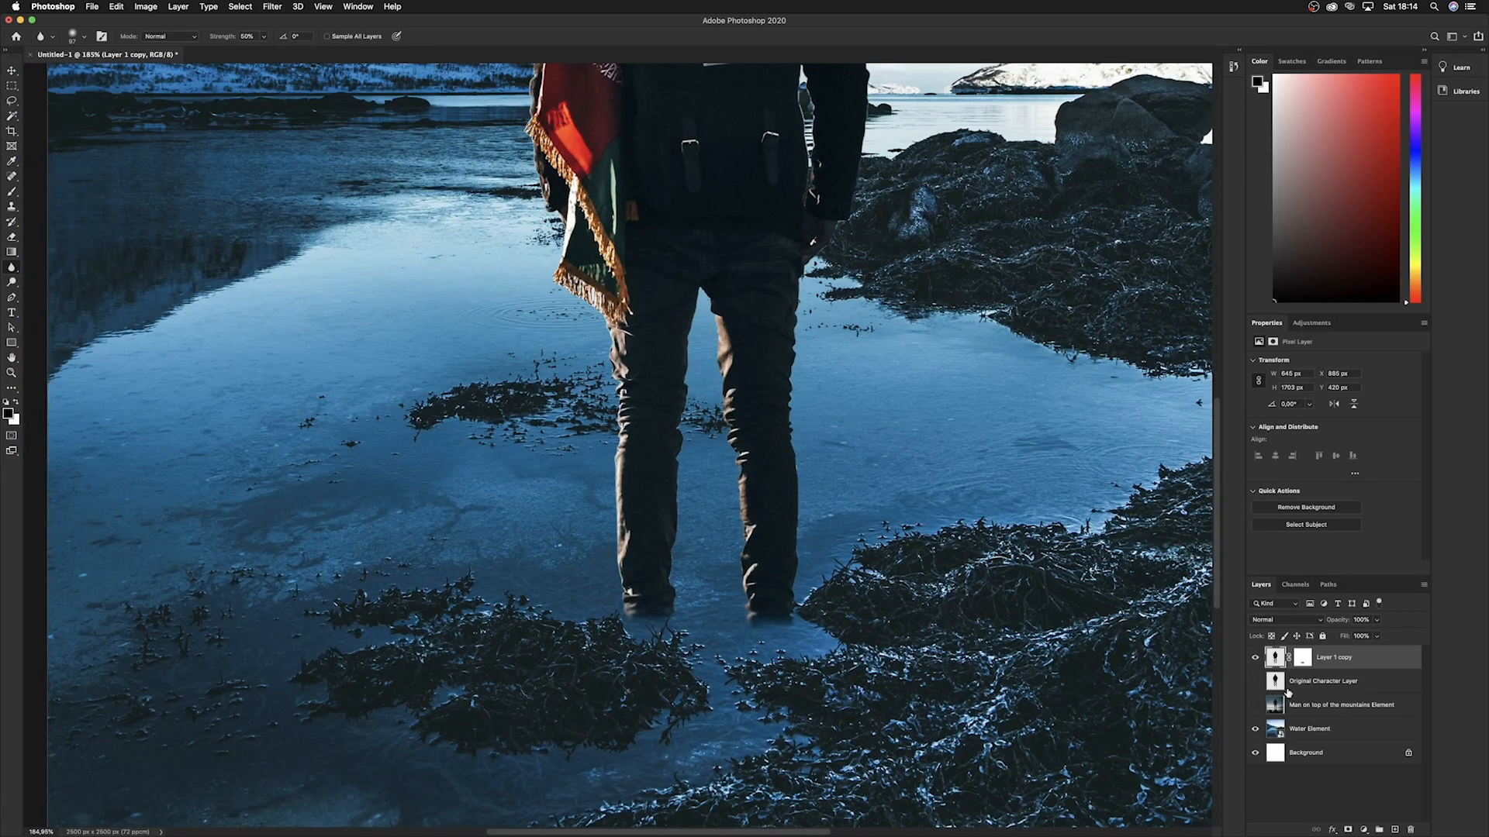
Duplicate the masked man layer, naming the lower copy 1 and the upper copy 2.
key(super+j)
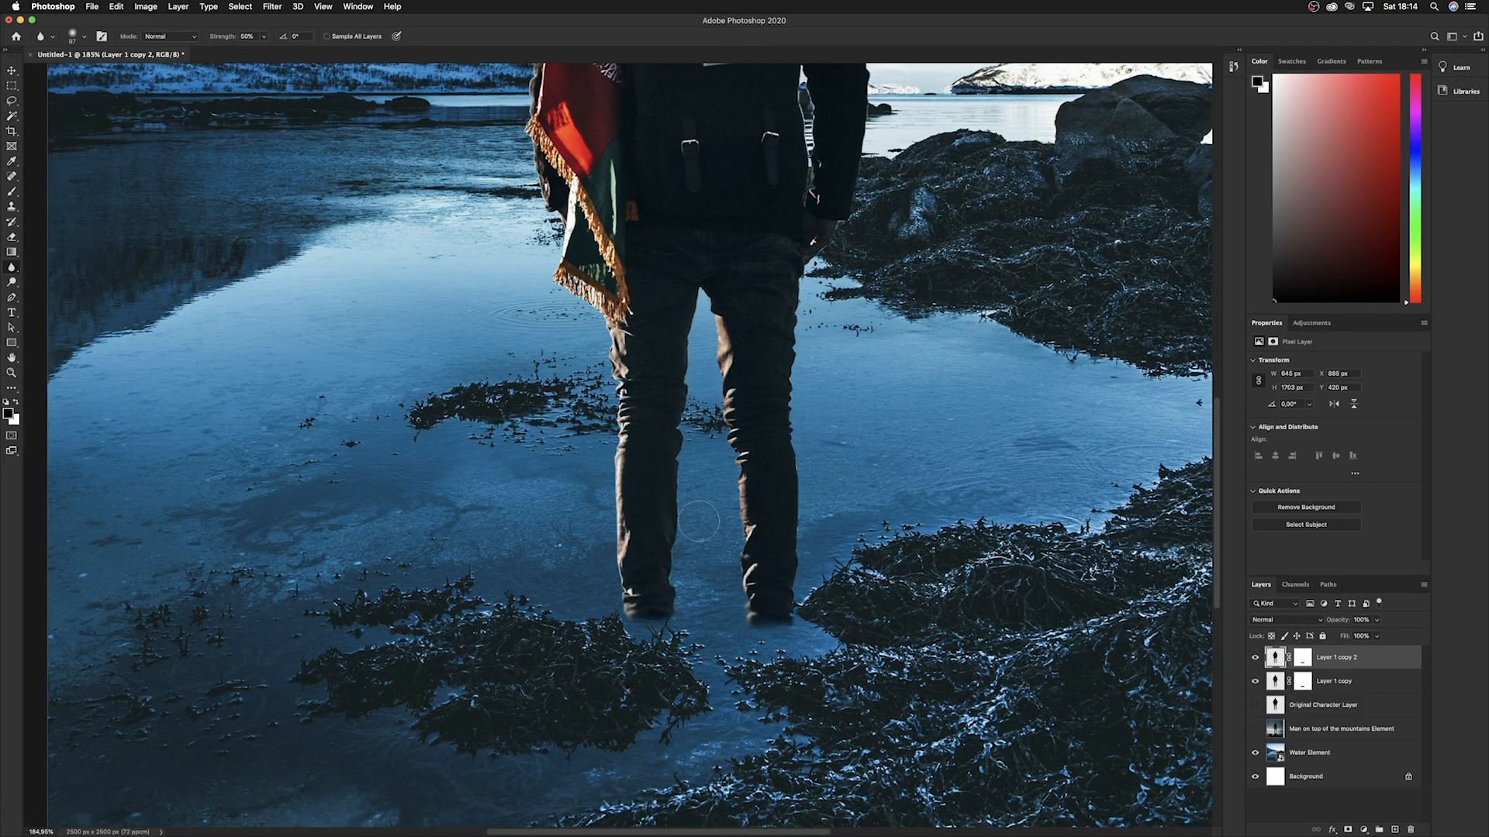
right_click(11, 269)
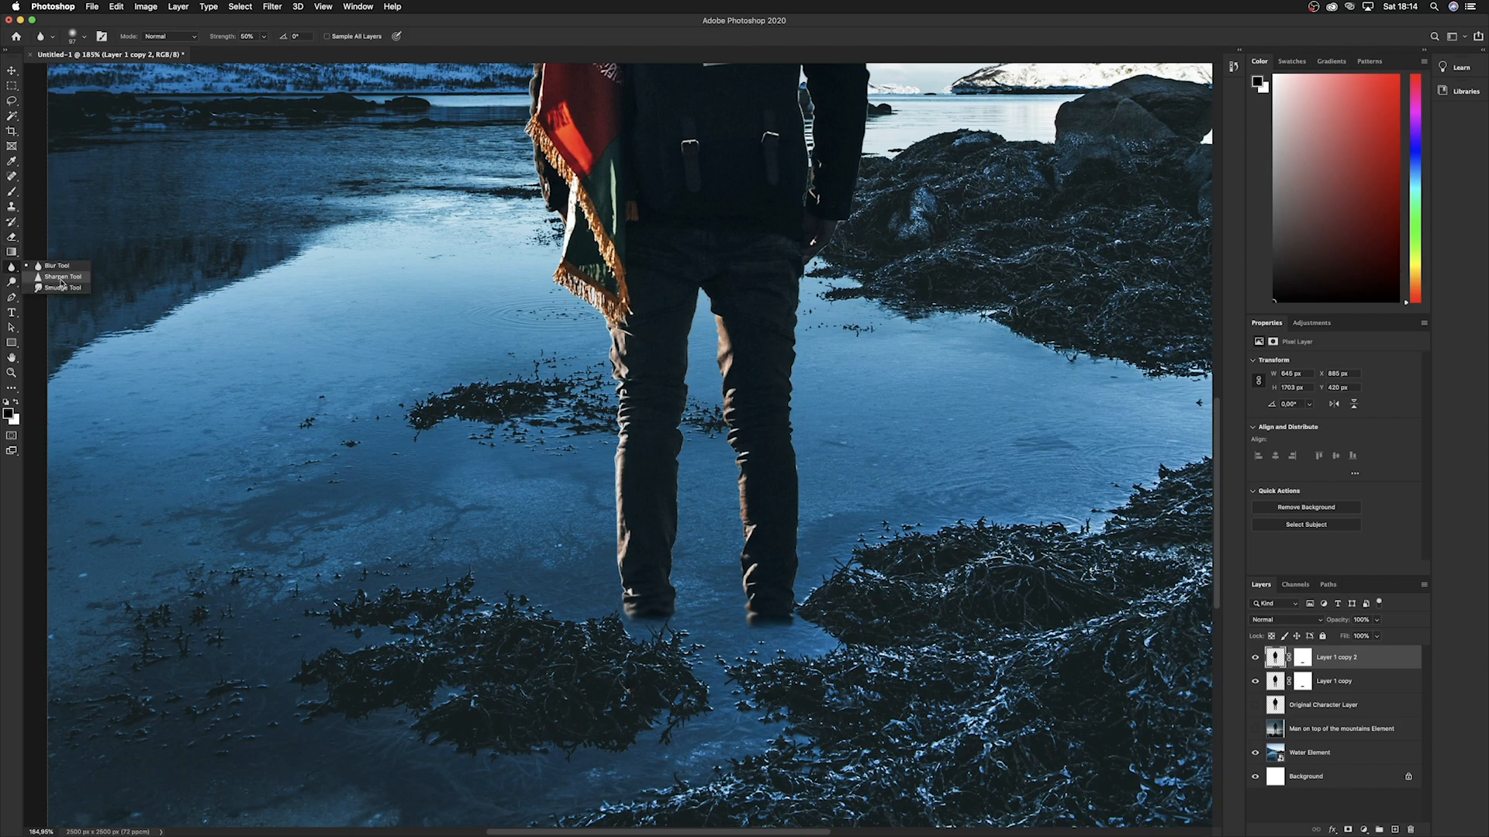
click(1374, 669)
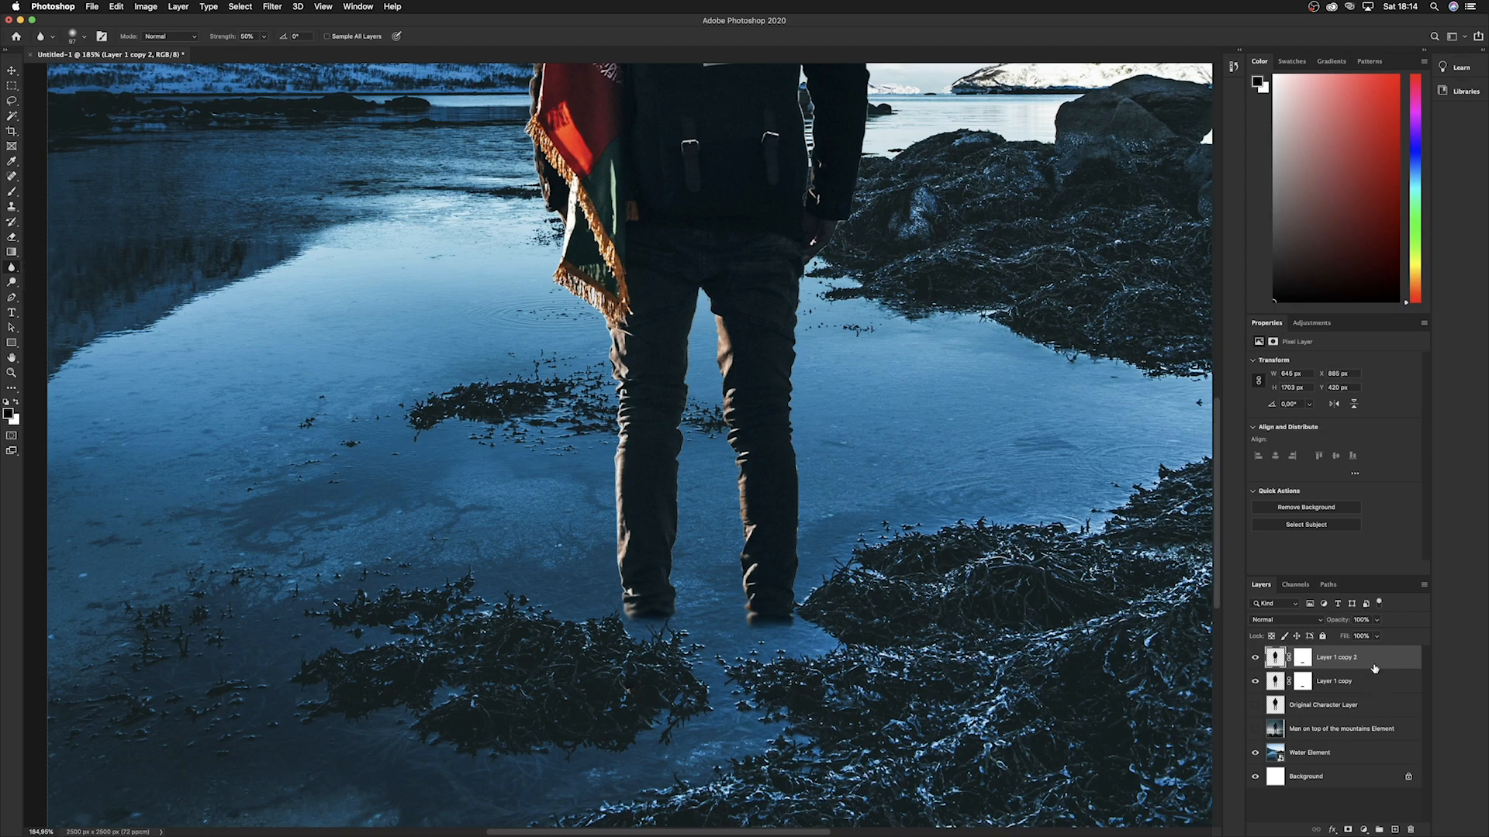
click(1334, 682)
double_click(1338, 682)
text(1)
key(Return)
double_click(1338, 658)
text(2)
key(Return)
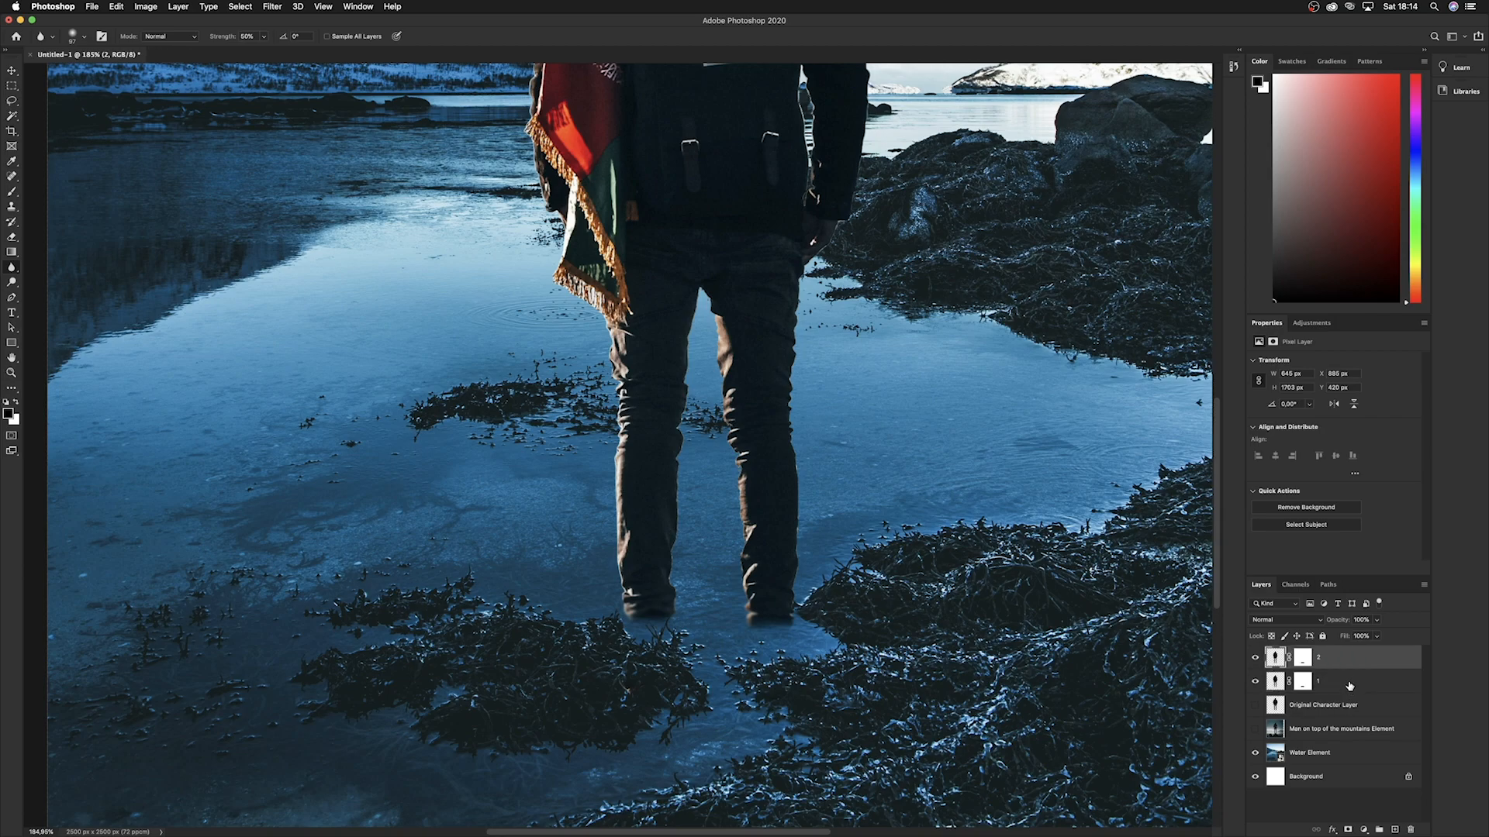
Smudge the bottoms of both trouser legs into the water on layer 1 with an enlarged soft Smudge brush.
click(1349, 686)
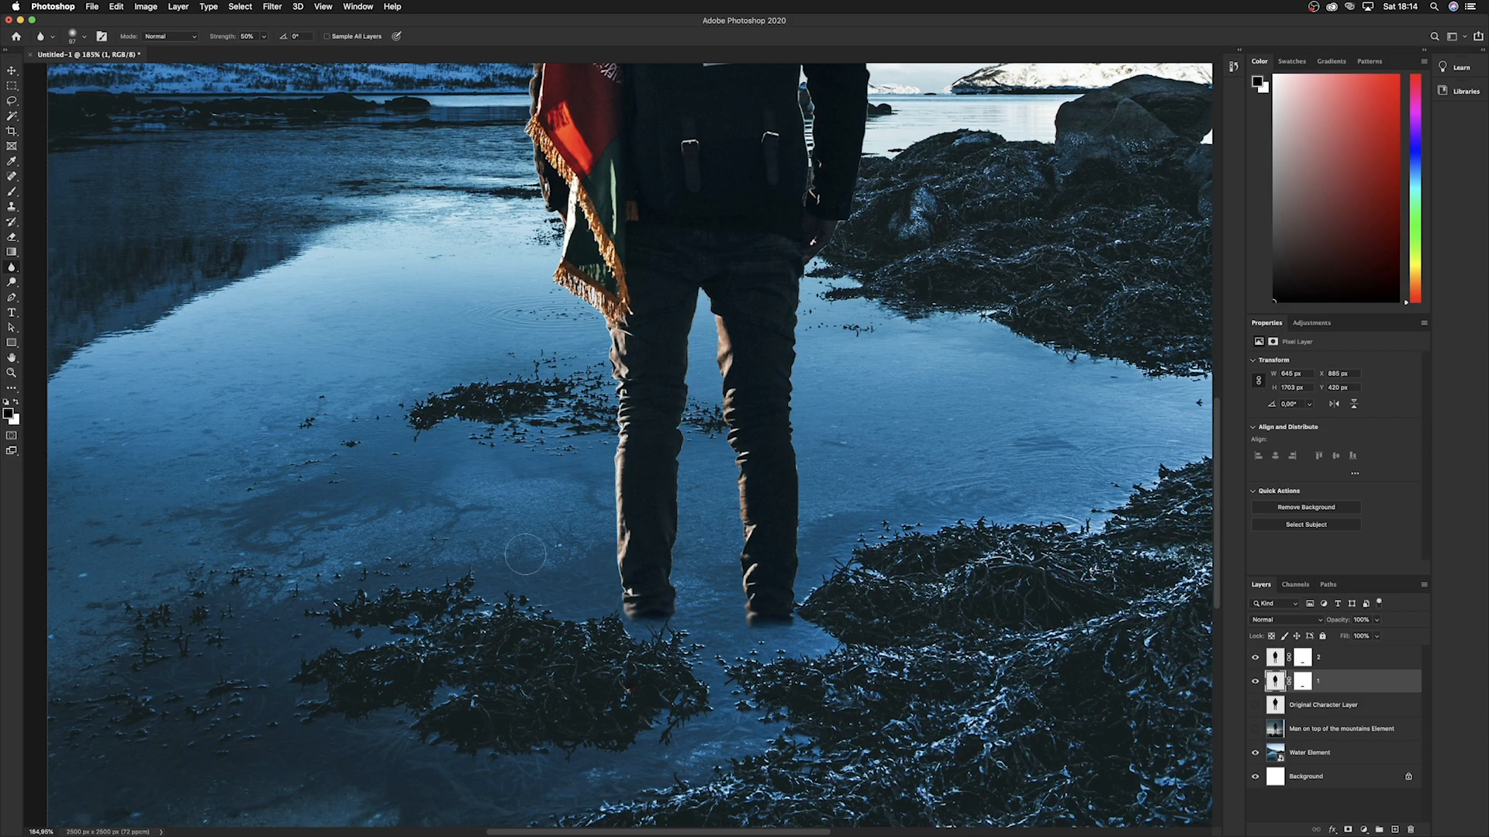
right_click(6, 271)
click(50, 292)
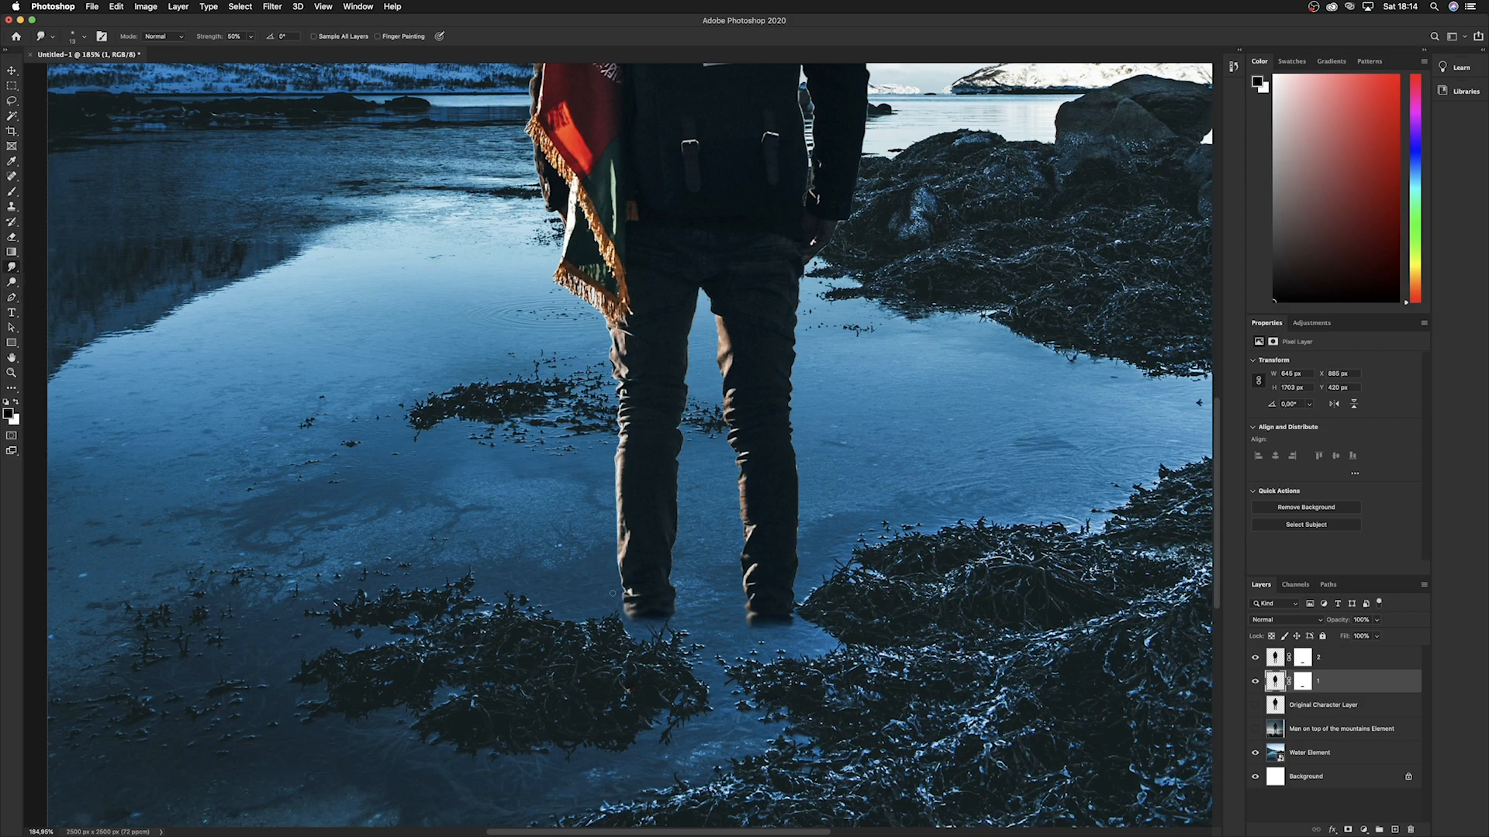
right_click(545, 592)
mouse_move(621, 624)
mouse_down()
mouse_move(670, 613)
mouse_move(633, 626)
mouse_move(655, 625)
mouse_move(683, 595)
mouse_move(785, 612)
mouse_move(754, 621)
mouse_move(777, 635)
mouse_move(759, 624)
mouse_move(747, 641)
mouse_move(787, 636)
mouse_up()
click(538, 553)
mouse_move(661, 618)
mouse_down()
mouse_move(682, 624)
mouse_move(624, 608)
mouse_move(661, 605)
mouse_up()
key(super+0)
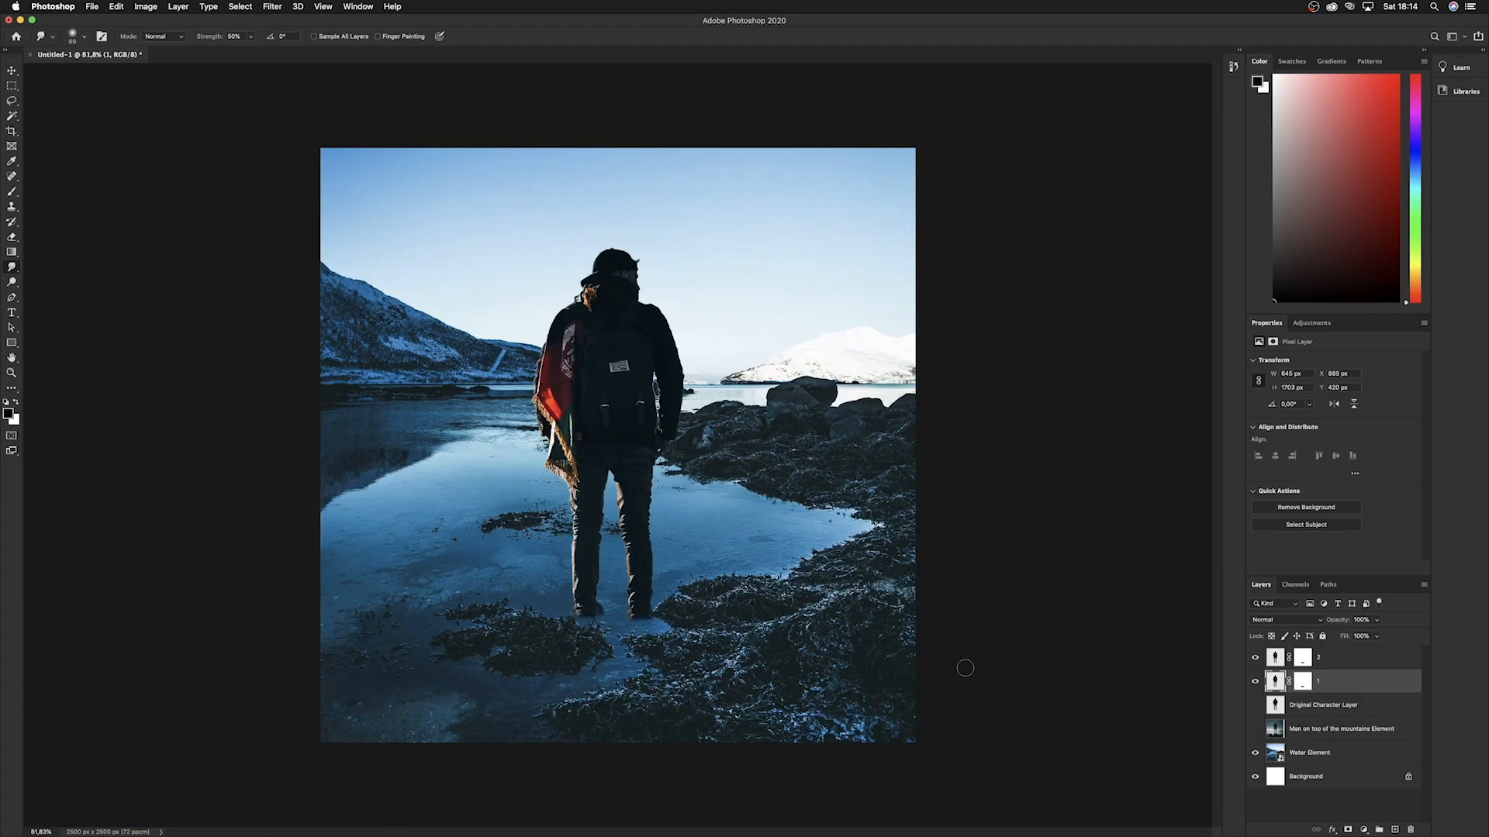
Lower layer 1's opacity to about 66% and set its blend mode to Overlay.
drag(1377, 622, 1335, 637)
scroll(579, 551, up, 5)
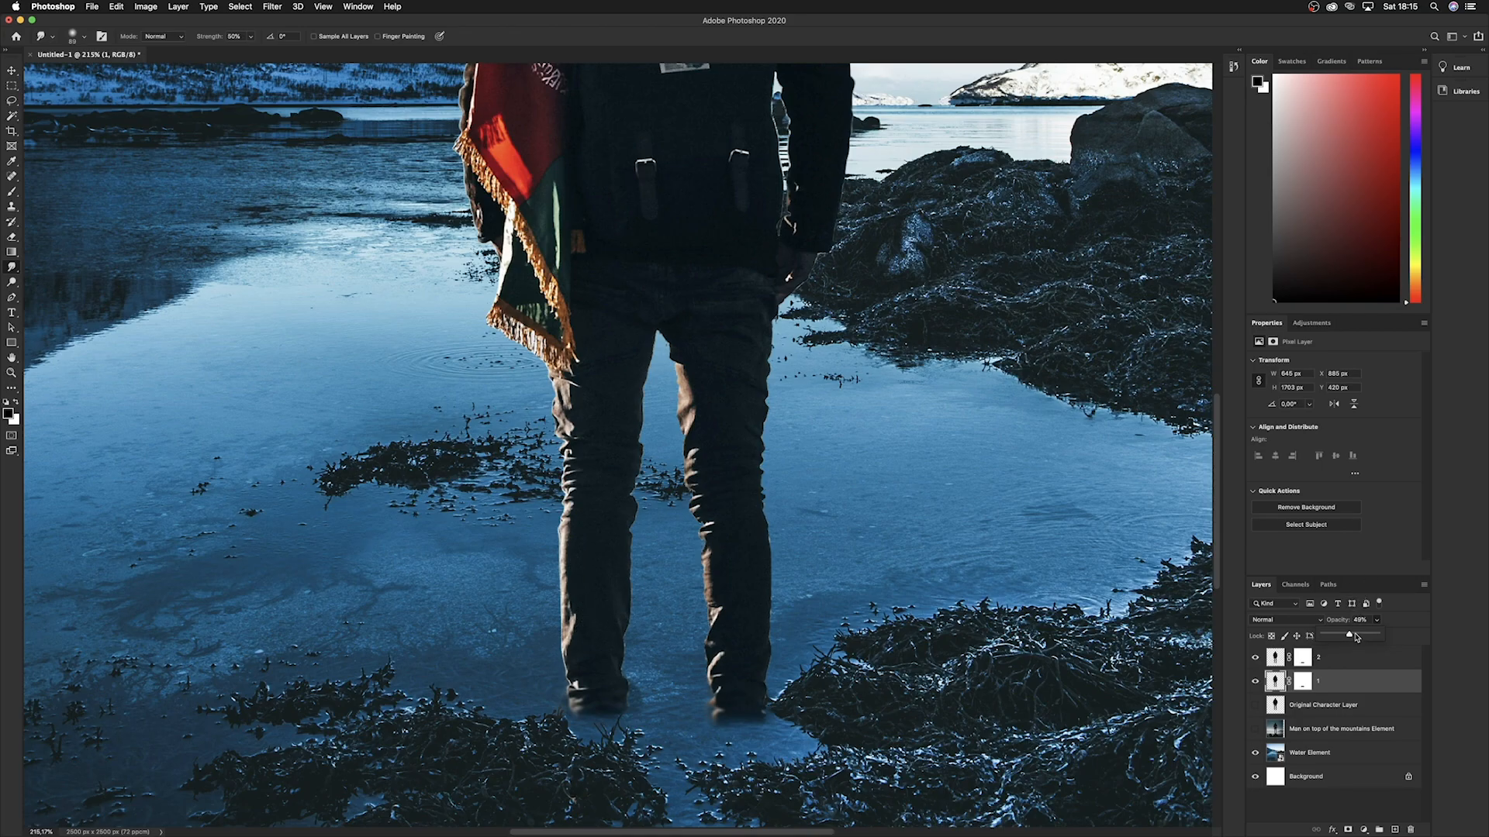
click(1257, 621)
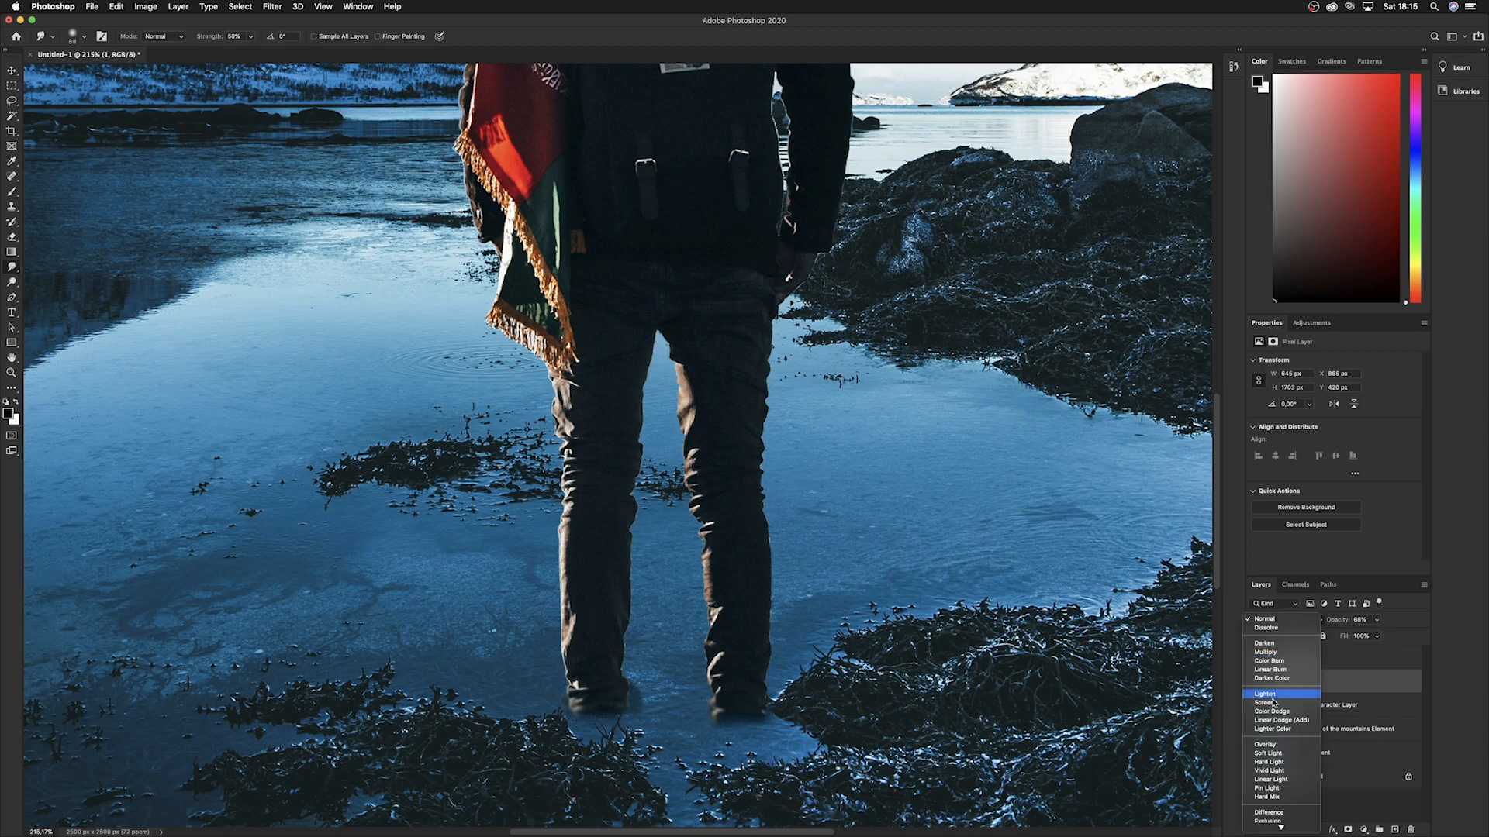
click(1260, 745)
Examine how the man's legs blend into the water, both in the whole composition and close up.
scroll(799, 684, down, 6)
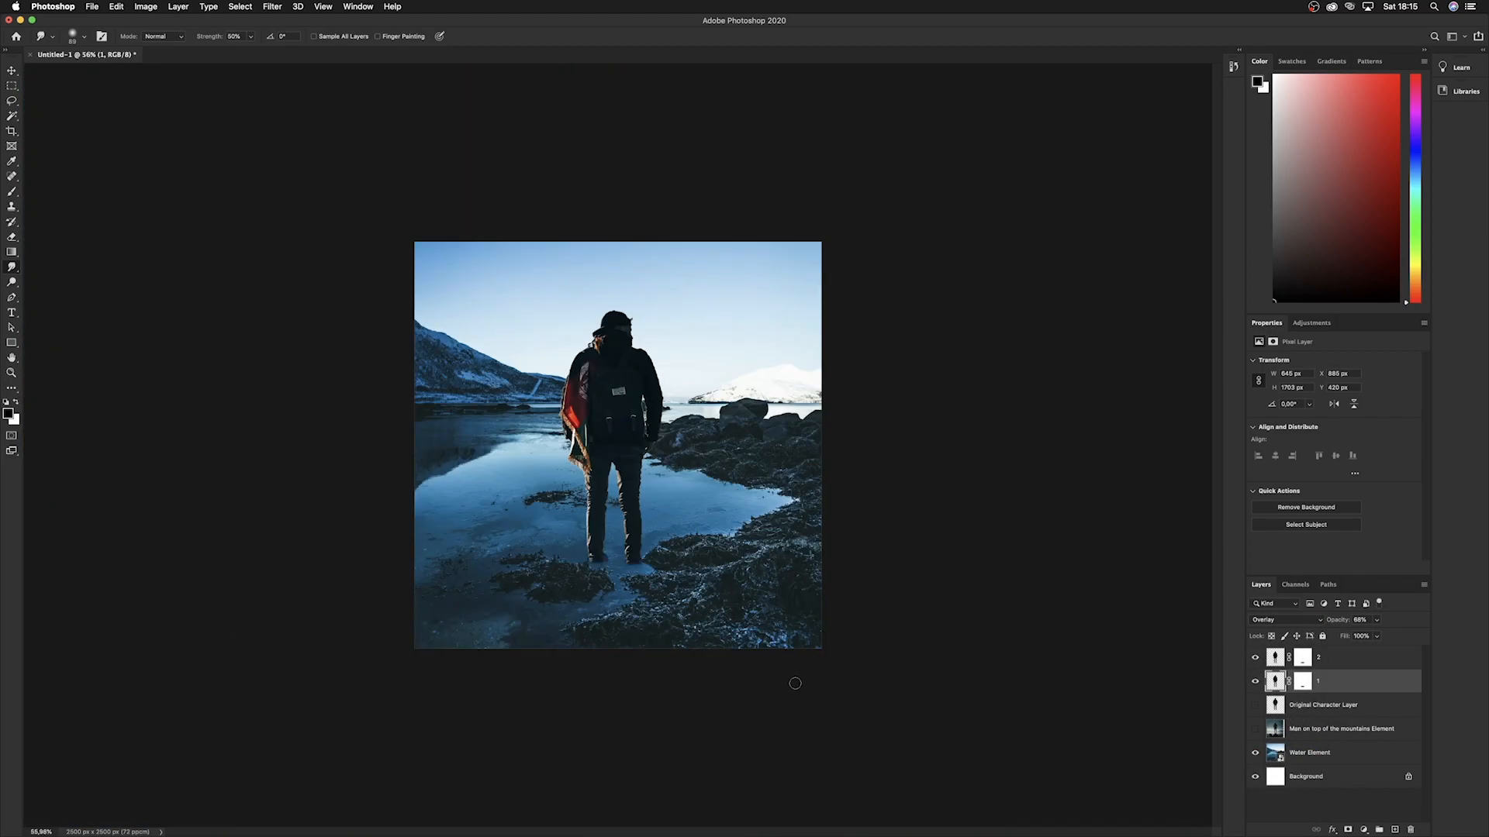
scroll(587, 621, up, 4)
scroll(613, 589, down, 4)
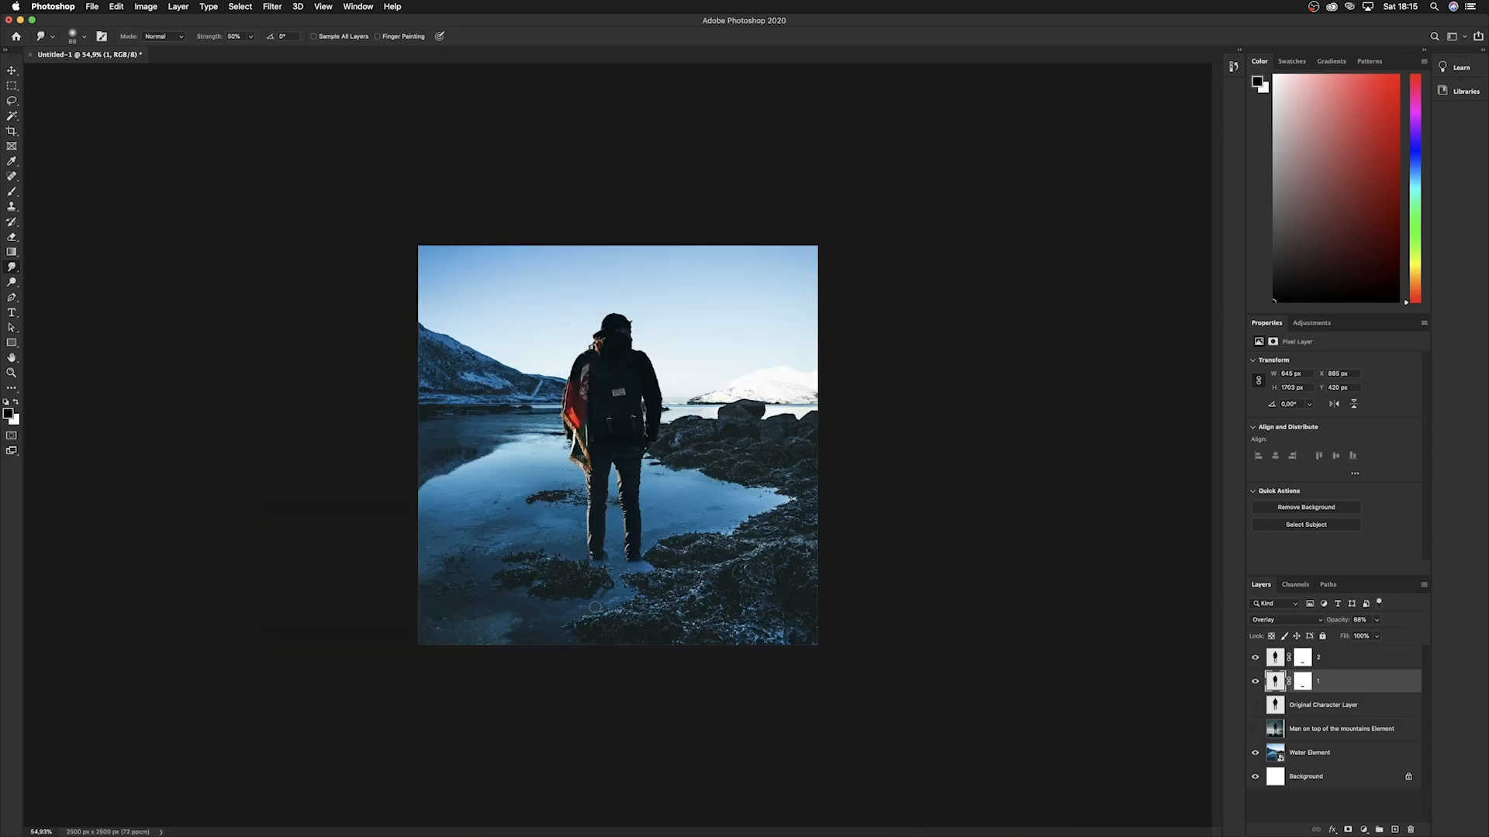
scroll(661, 540, up, 4)
scroll(660, 540, up, 2)
scroll(571, 638, down, 4)
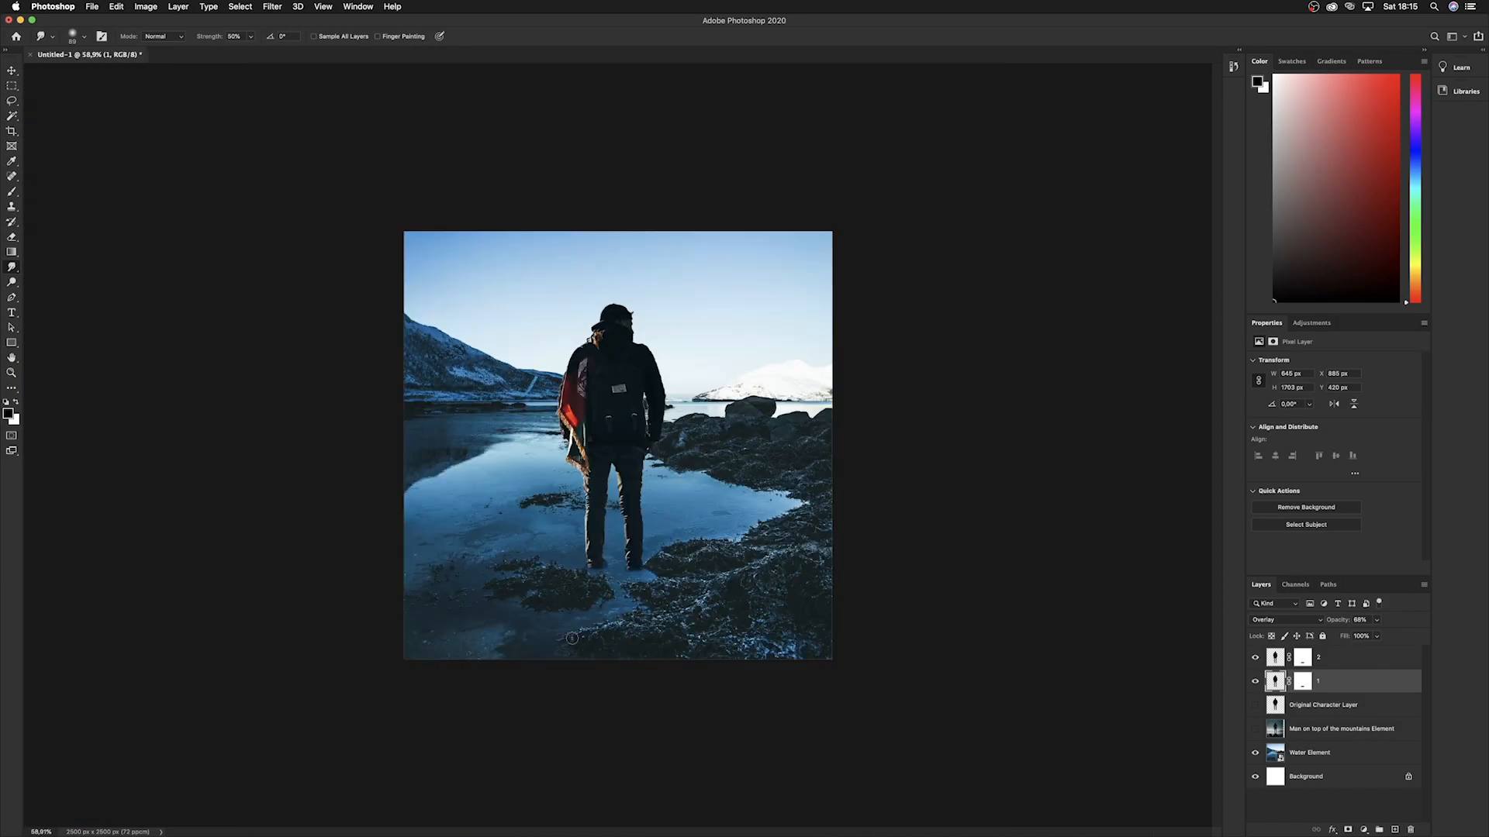
scroll(588, 583, up, 1)
scroll(588, 575, up, 1)
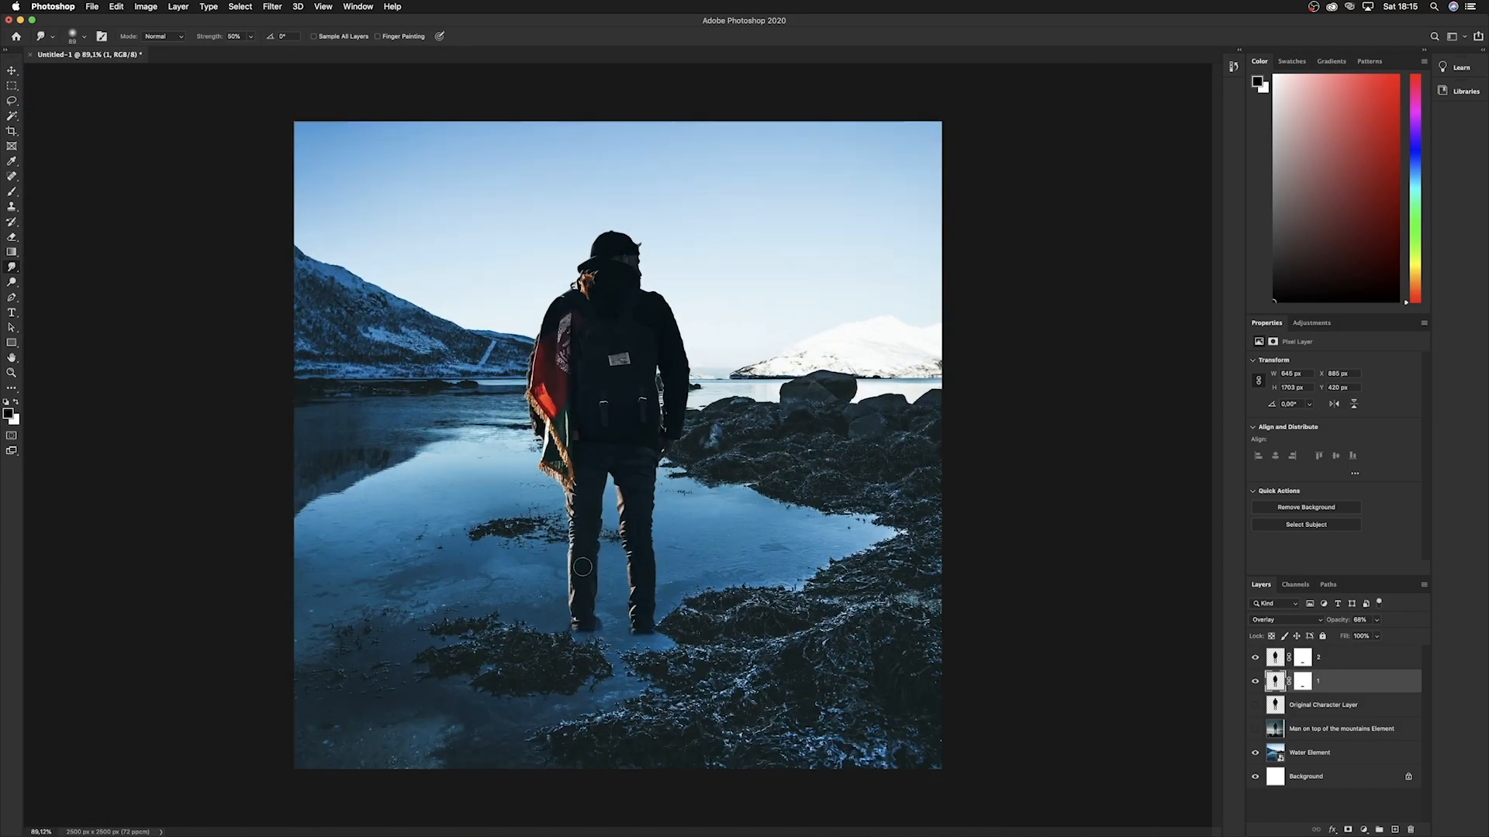
Duplicate layer 2 and transform the copy into a flattened cast shadow slanting right from the feet, about 32% height and -61° skew.
click(1372, 661)
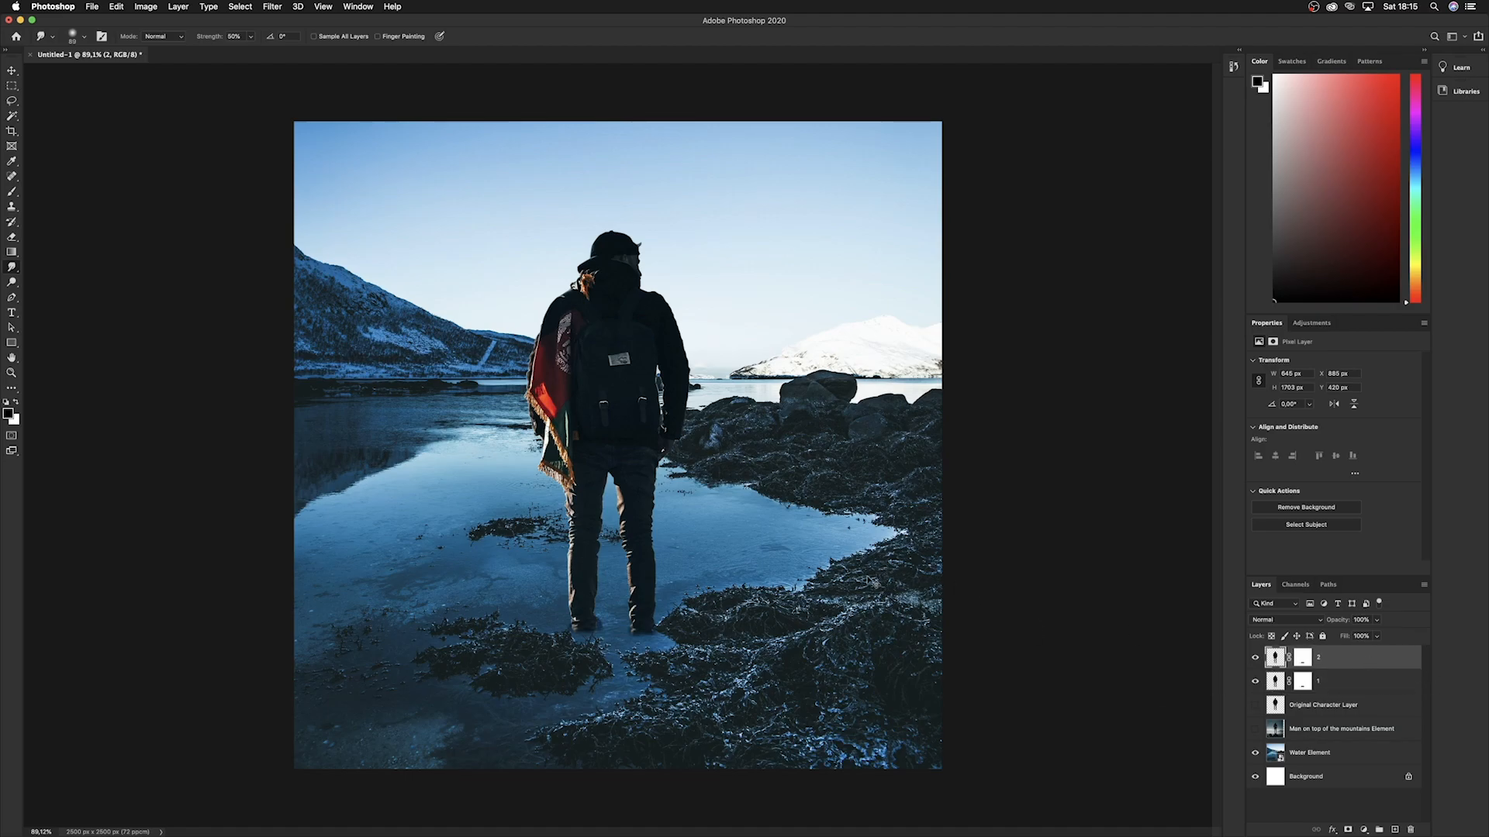
key(super+j)
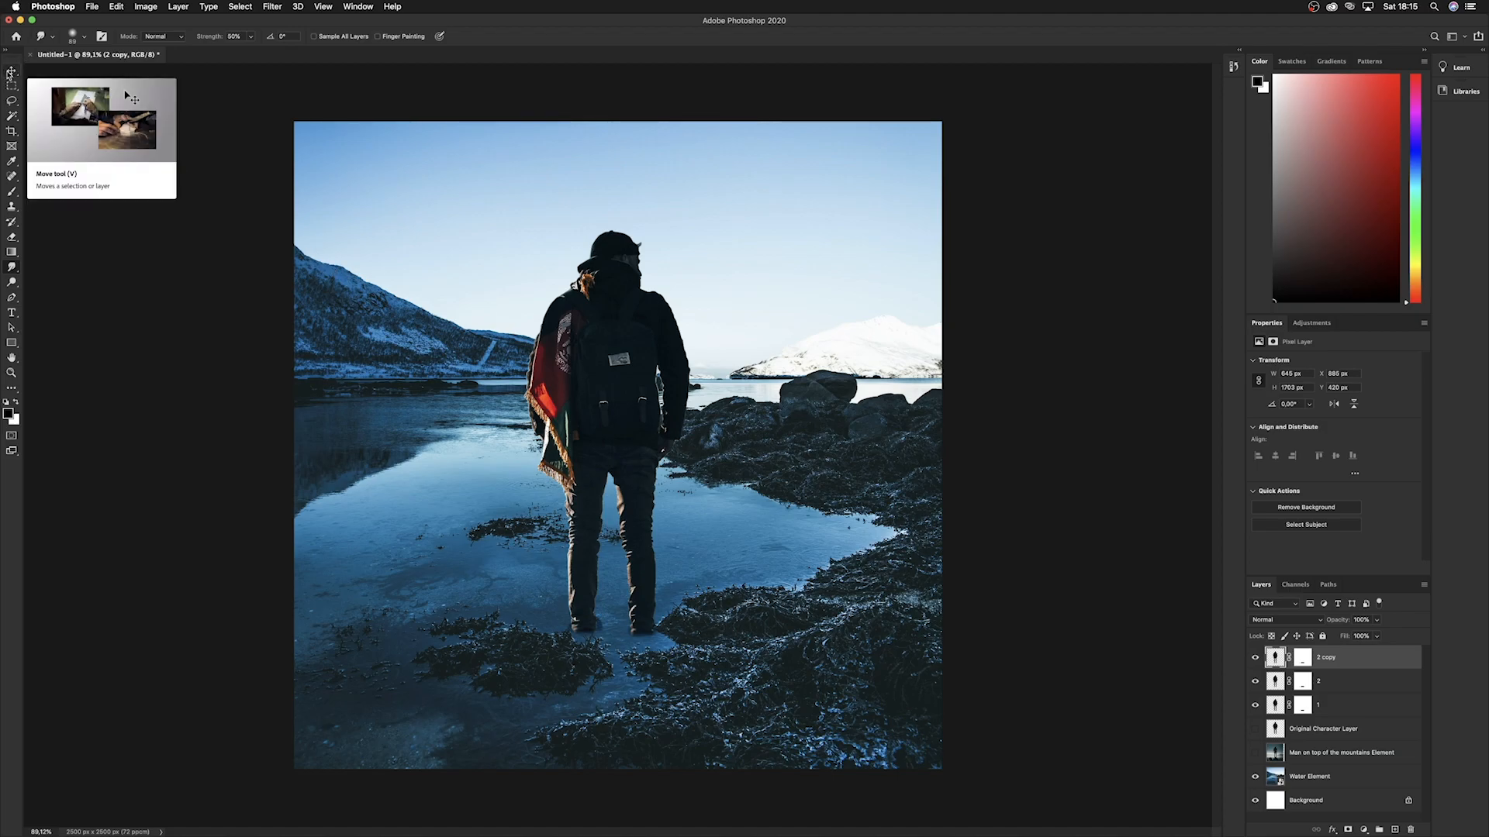
click(10, 73)
key(super+t)
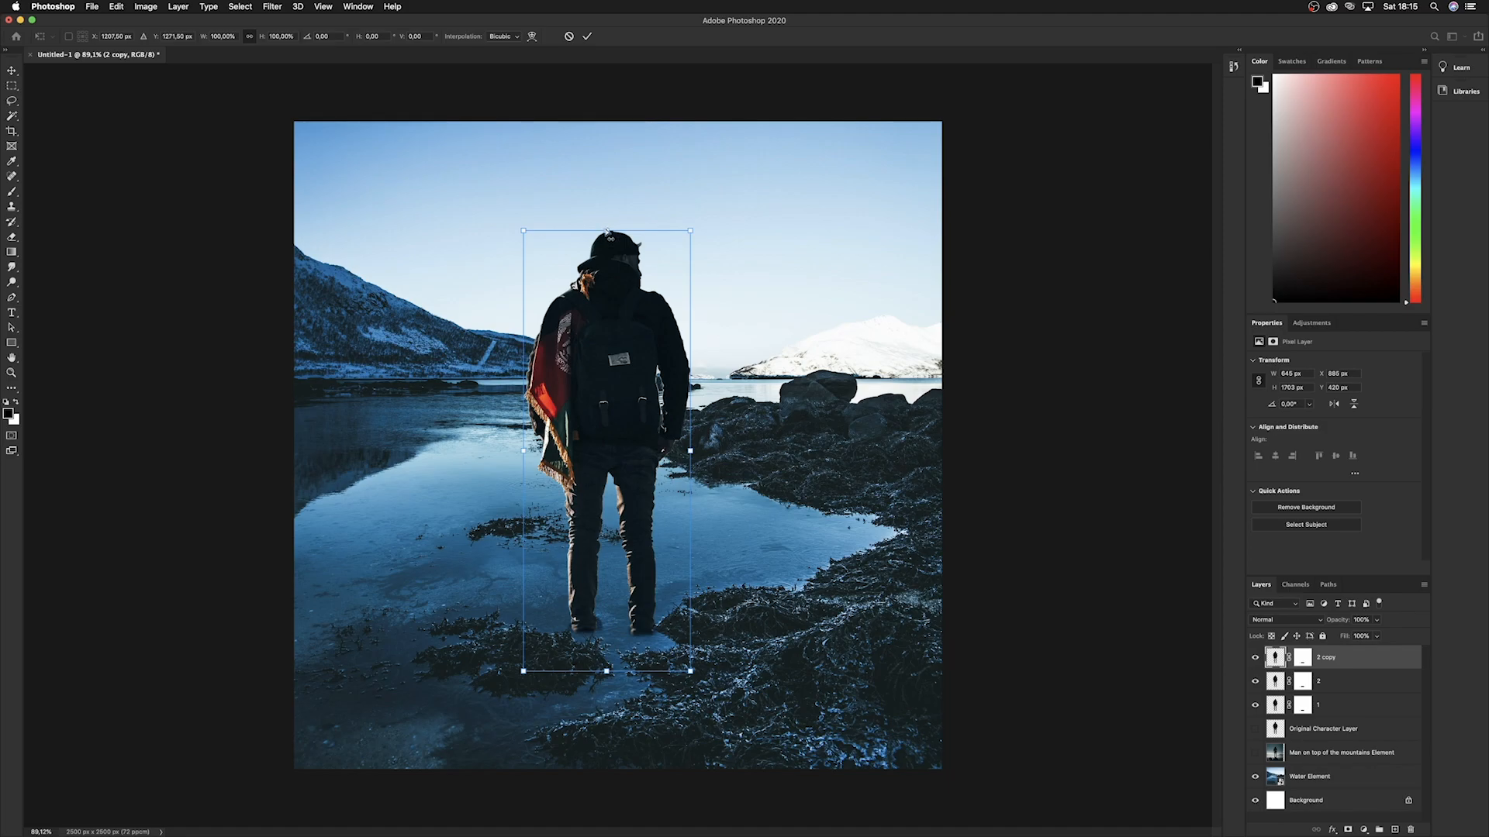
drag(607, 231, 856, 508)
drag(721, 647, 692, 613)
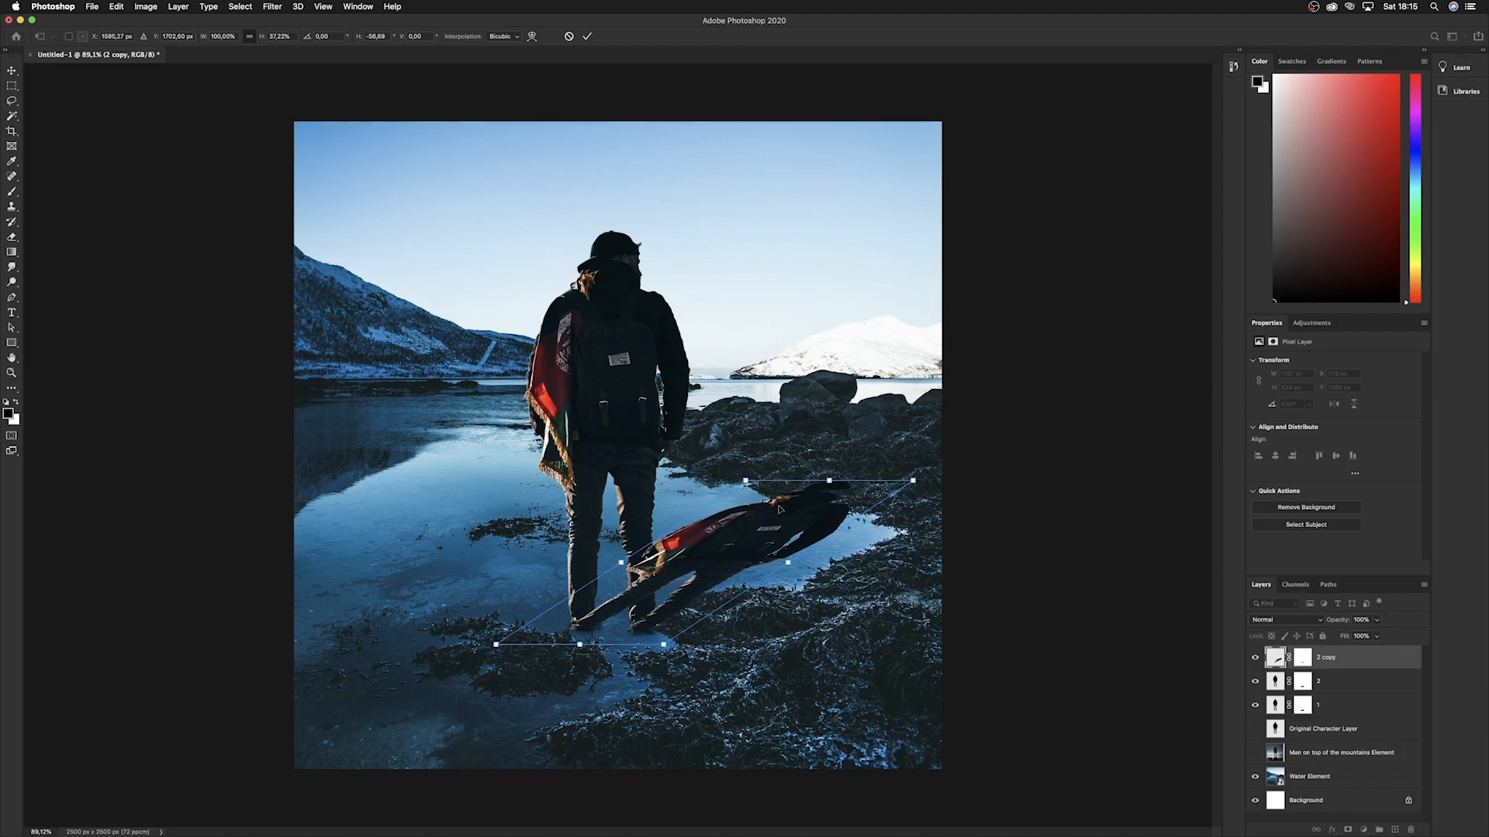
drag(831, 484, 826, 506)
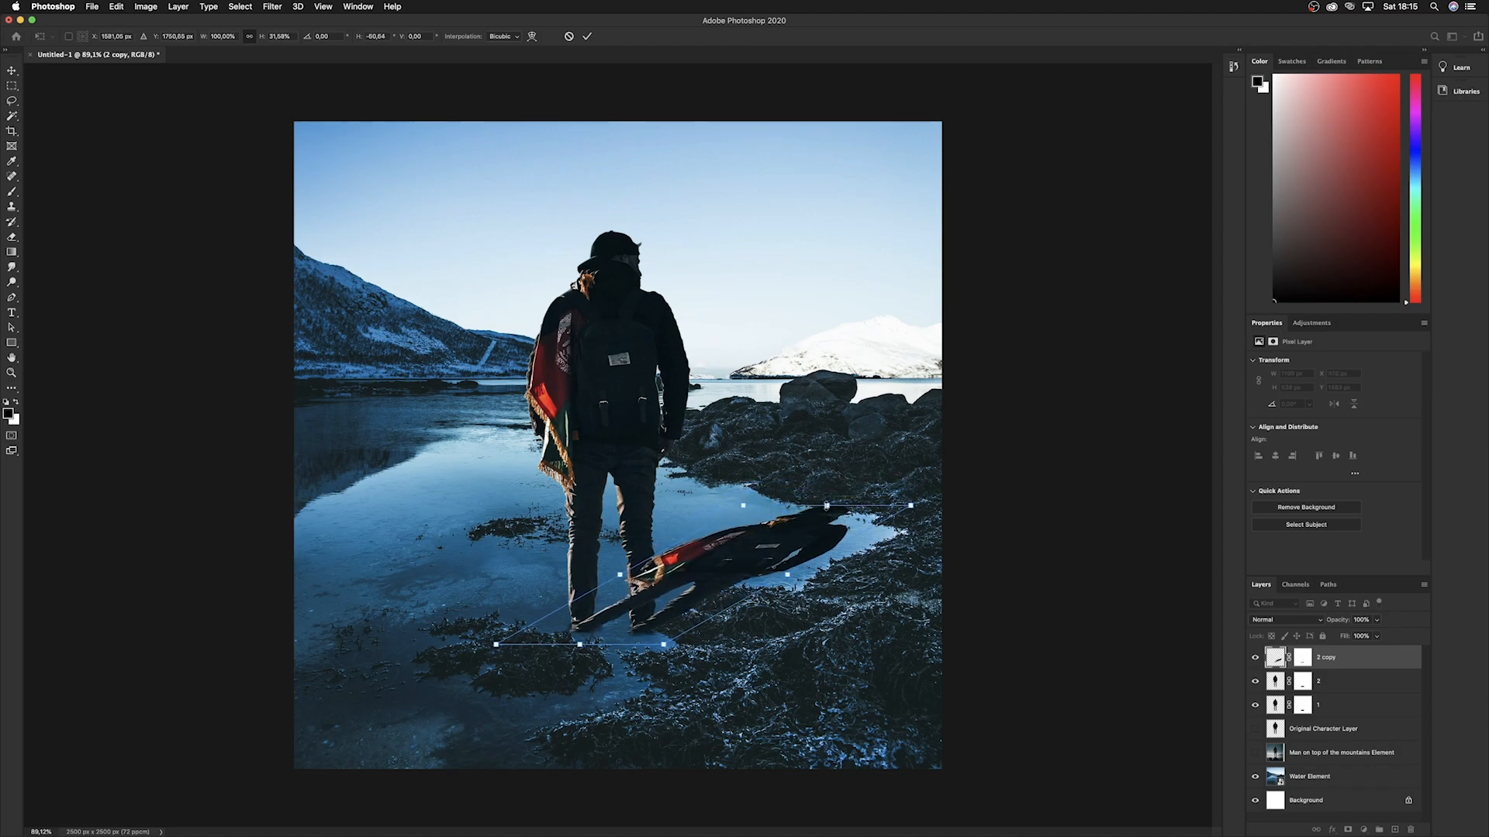
key(Return)
Move the slanted copy directly beneath layer 2 and give it a solid black Color Overlay.
drag(1363, 668, 1373, 703)
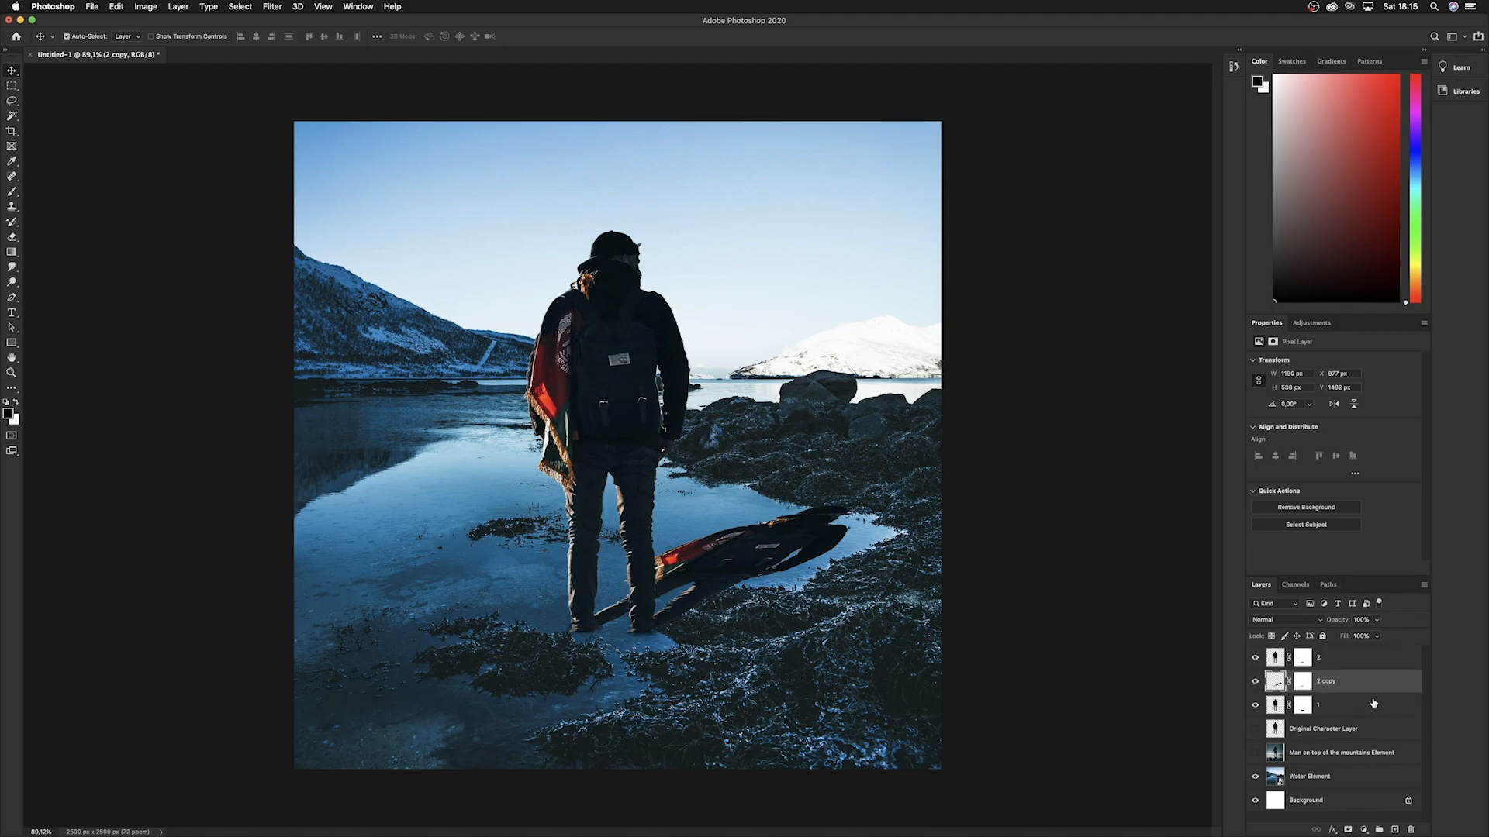
double_click(1373, 690)
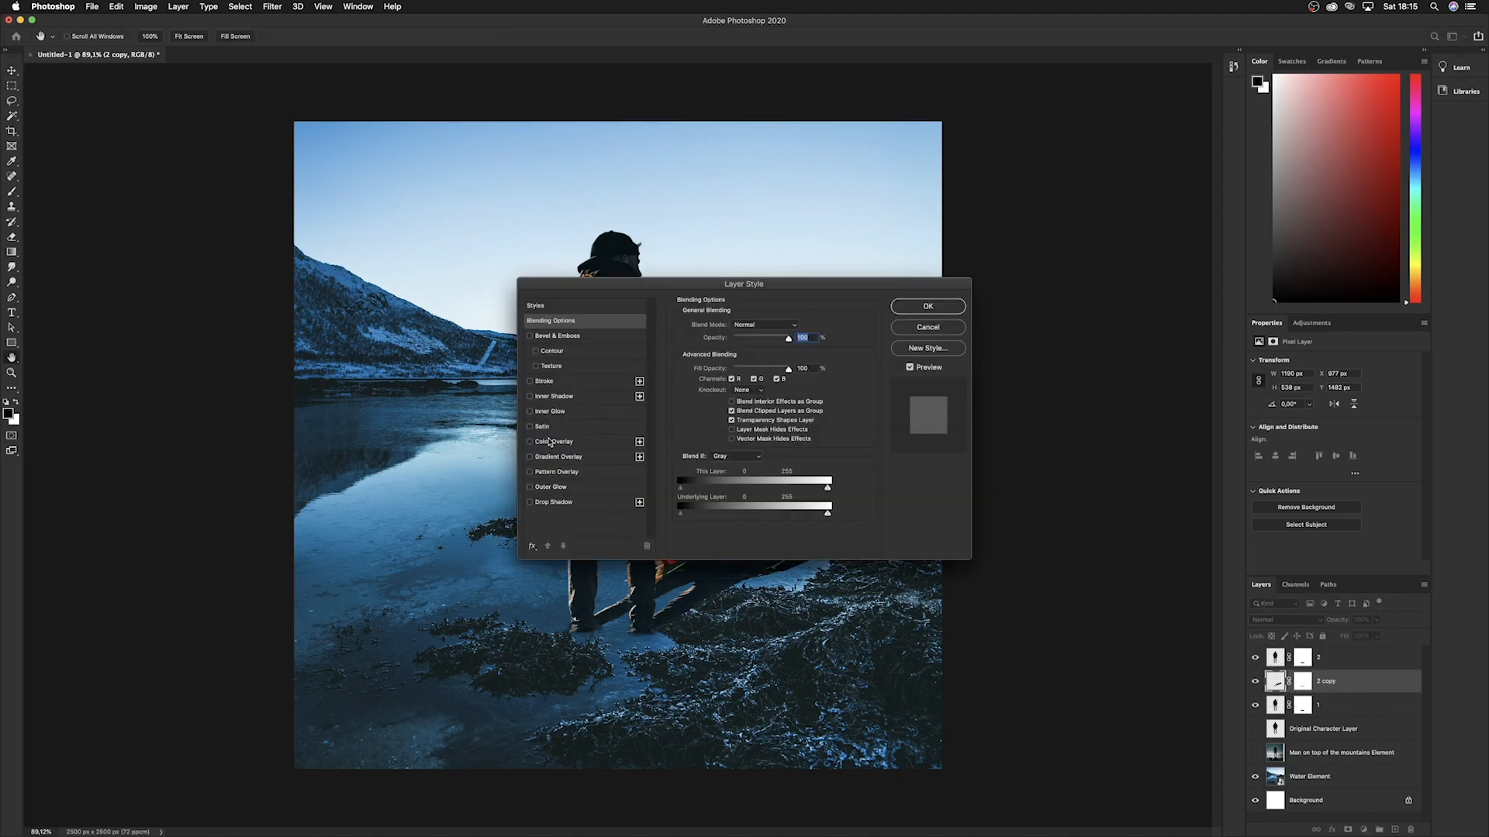
click(549, 442)
click(796, 332)
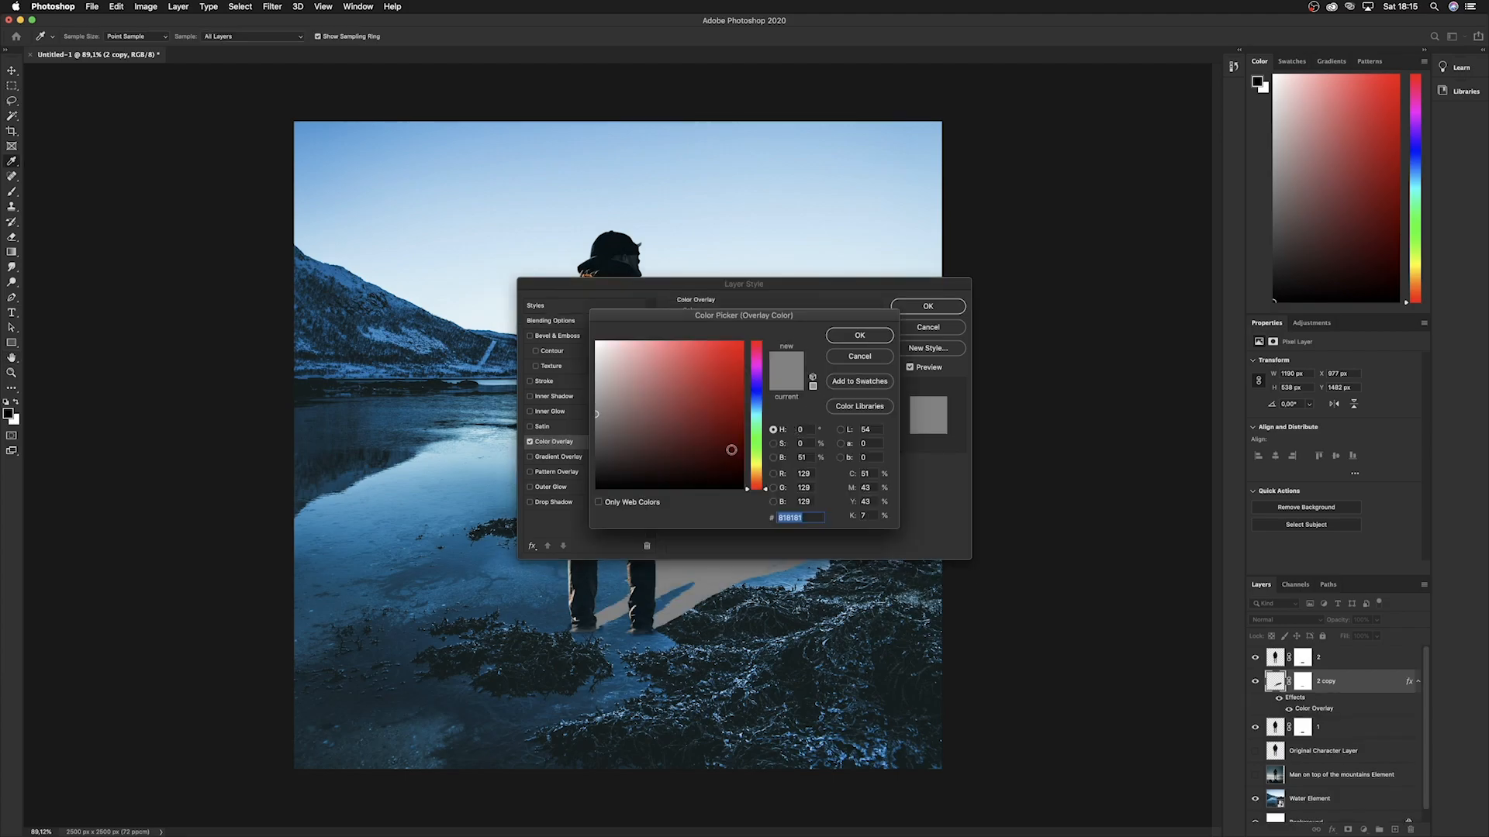
click(597, 489)
click(847, 336)
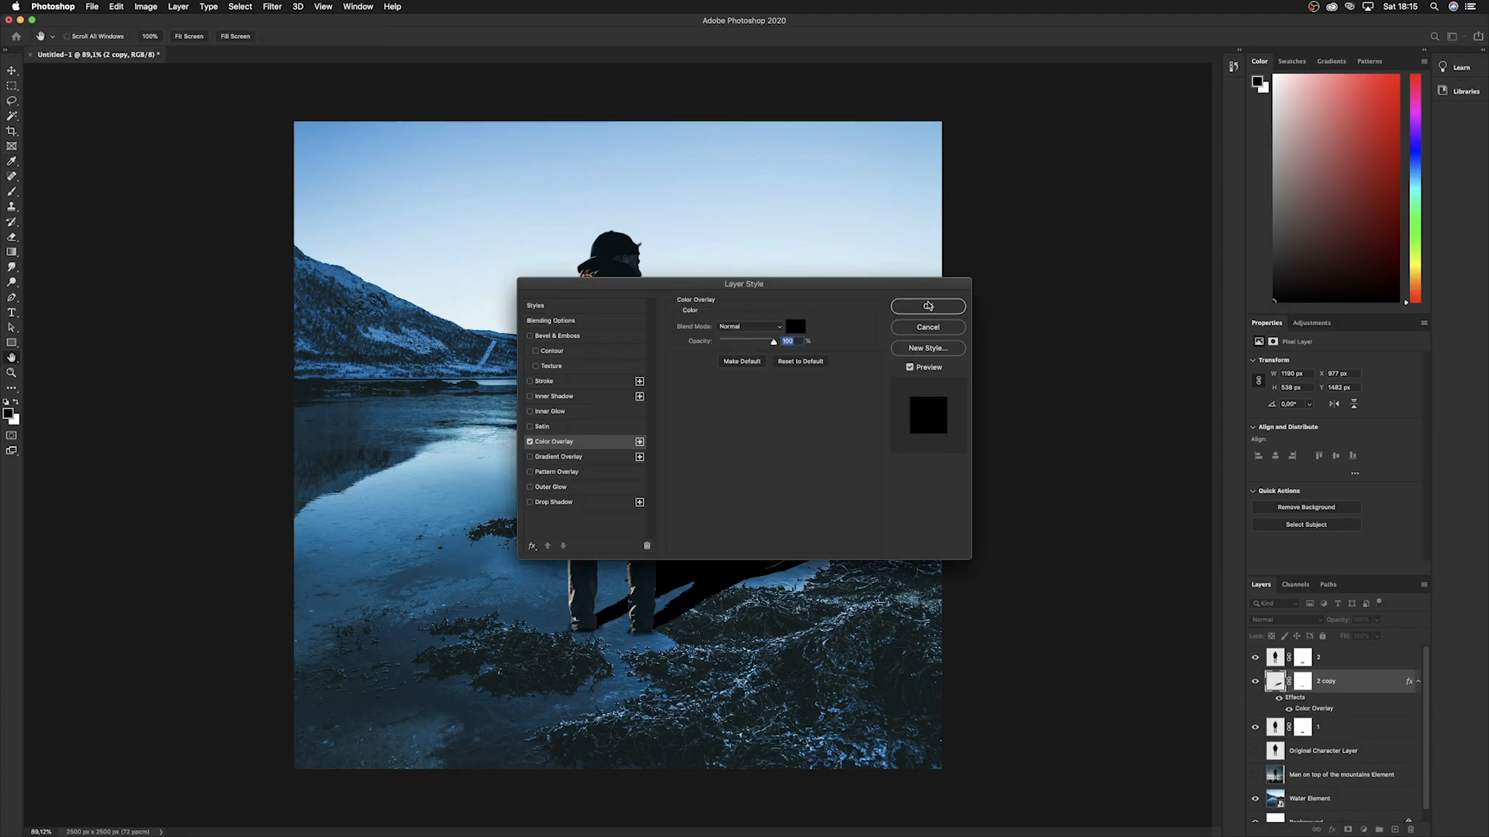
click(929, 307)
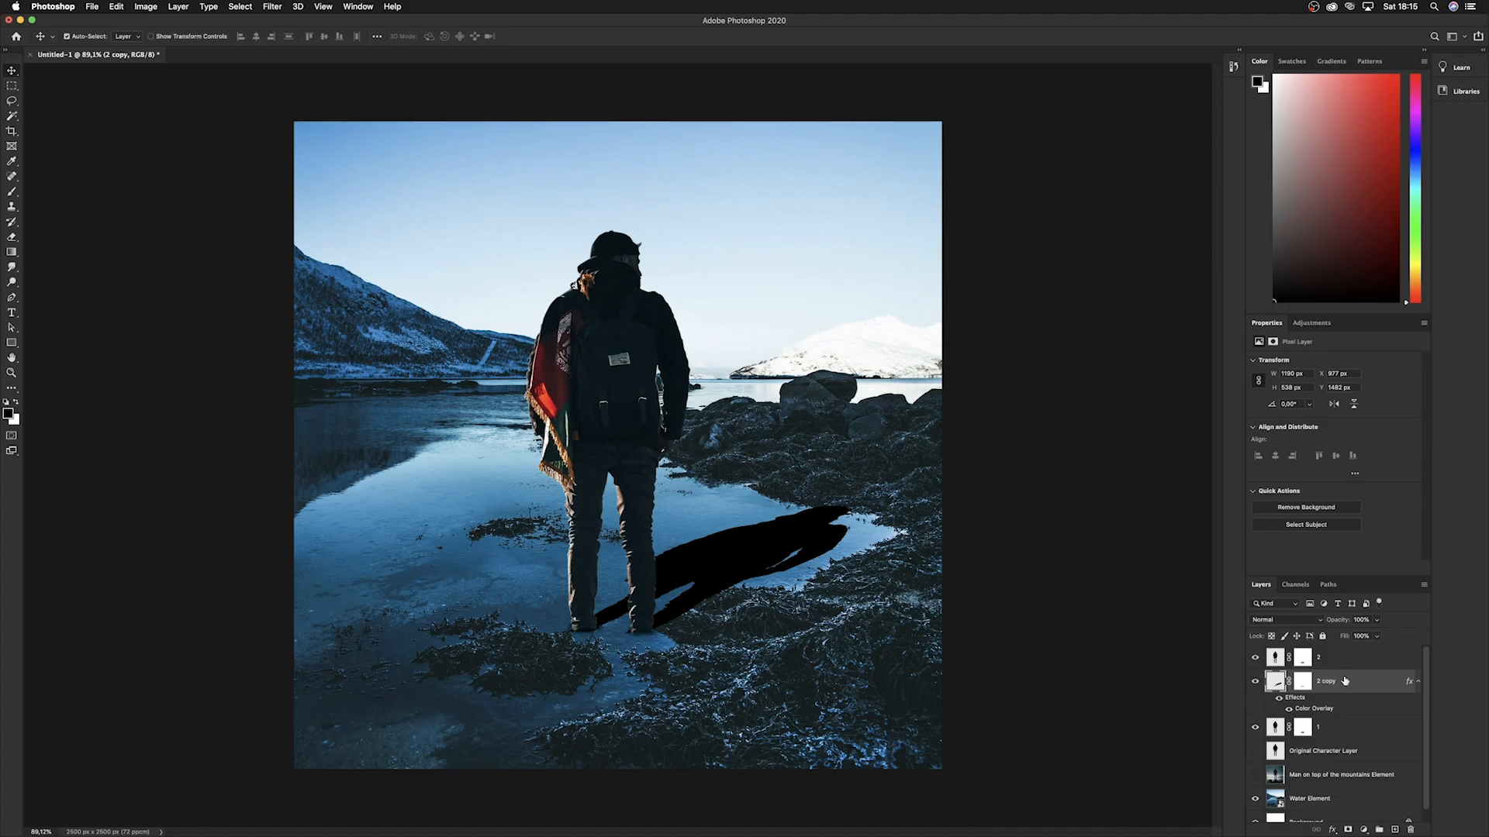
Rasterize the slanted copy's layer style and blend it into the water with Soft Light at 40% opacity.
click(1292, 623)
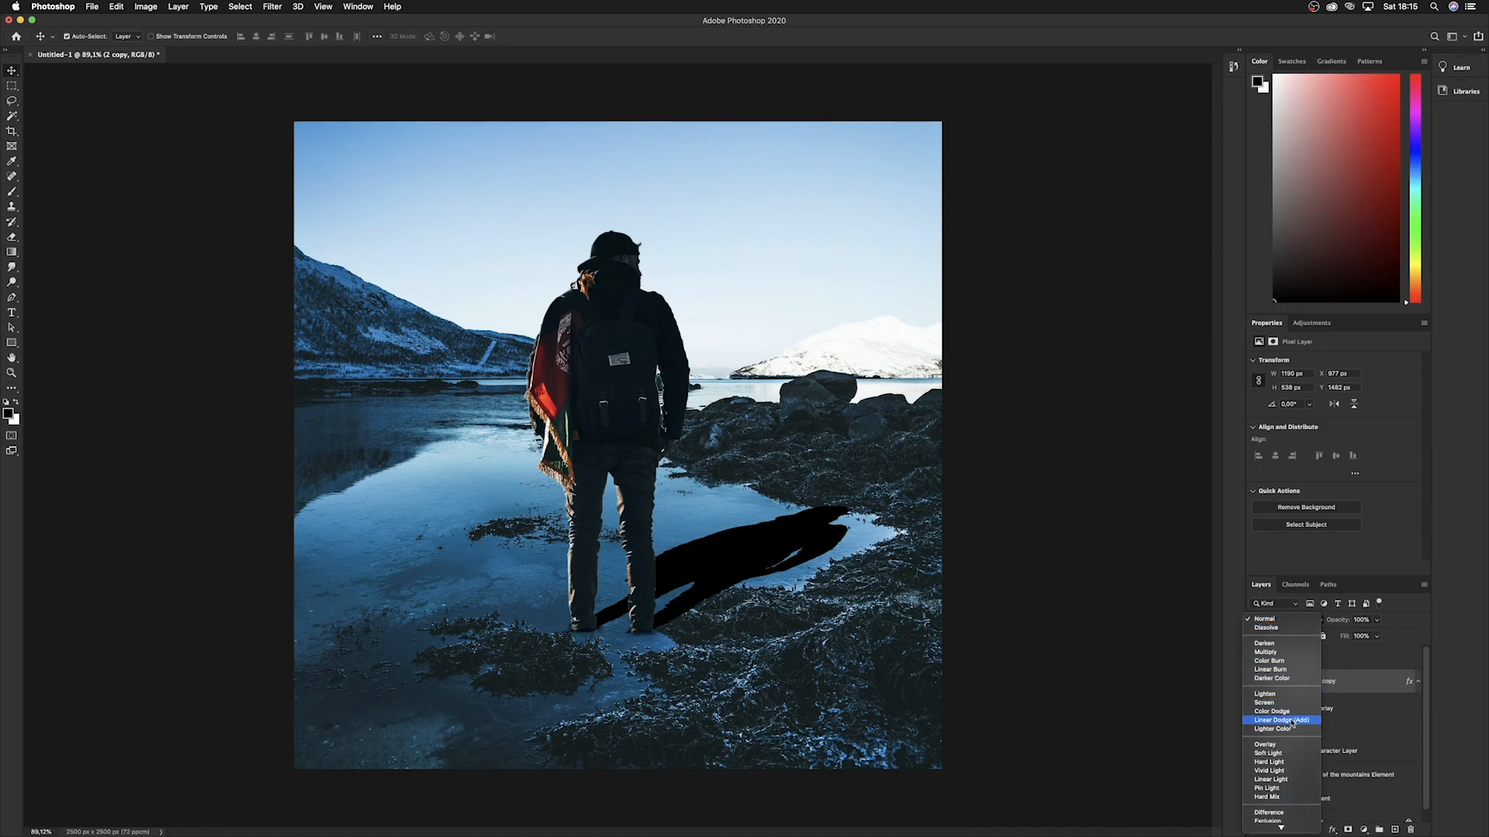
click(1283, 754)
right_click(1311, 680)
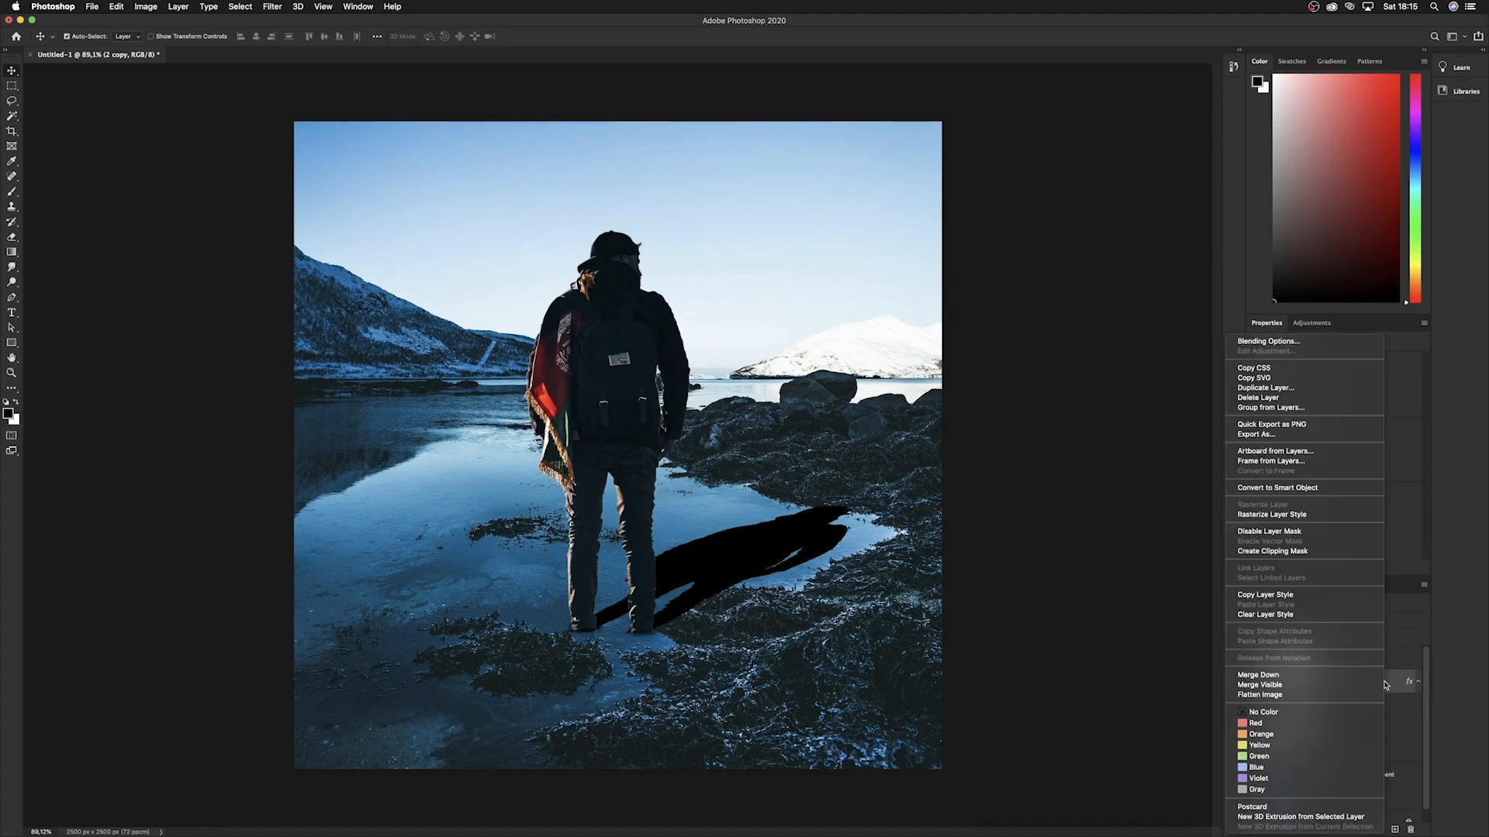
click(1292, 515)
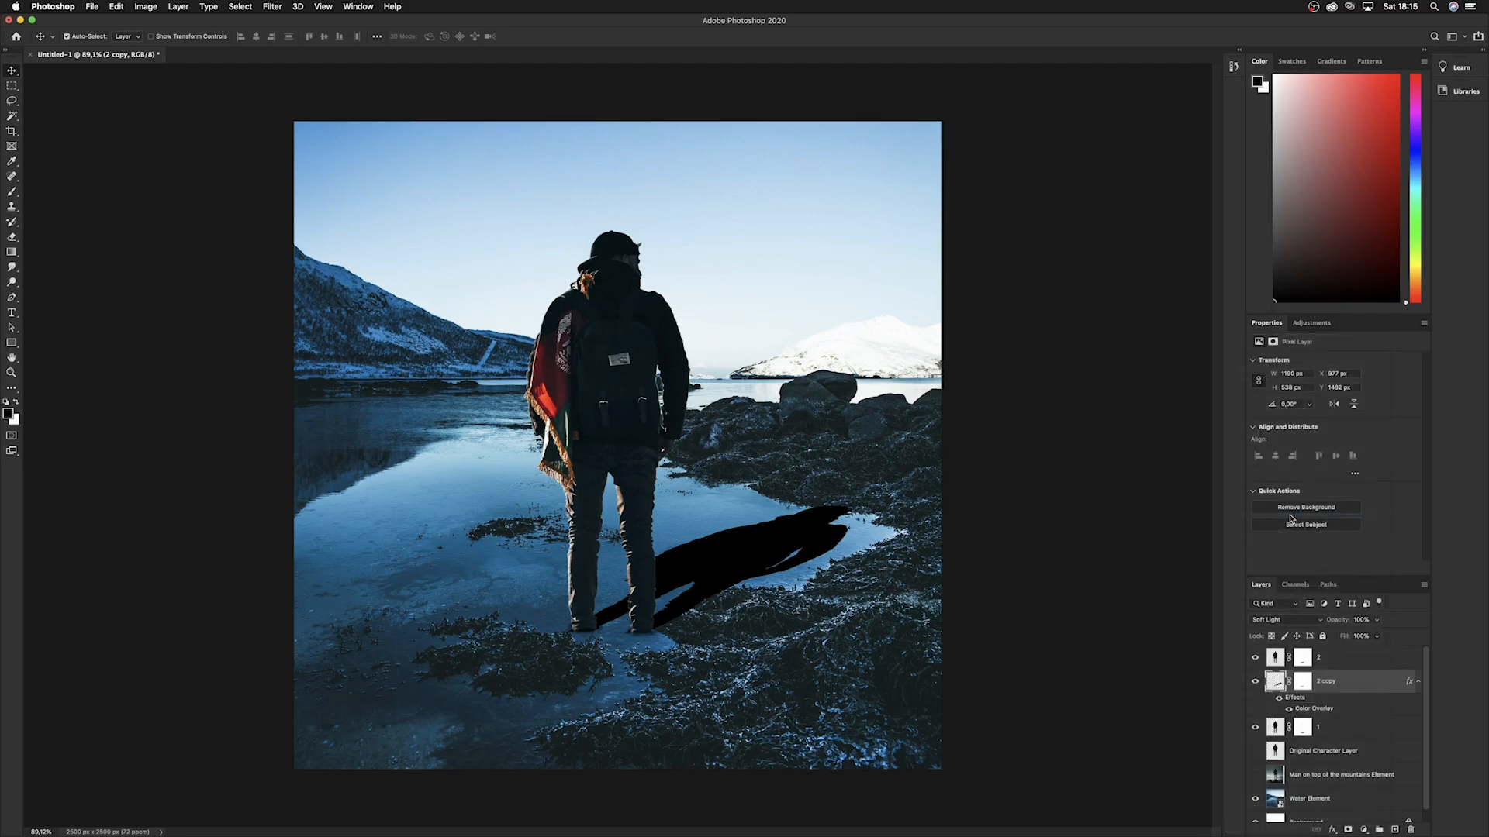
click(1293, 620)
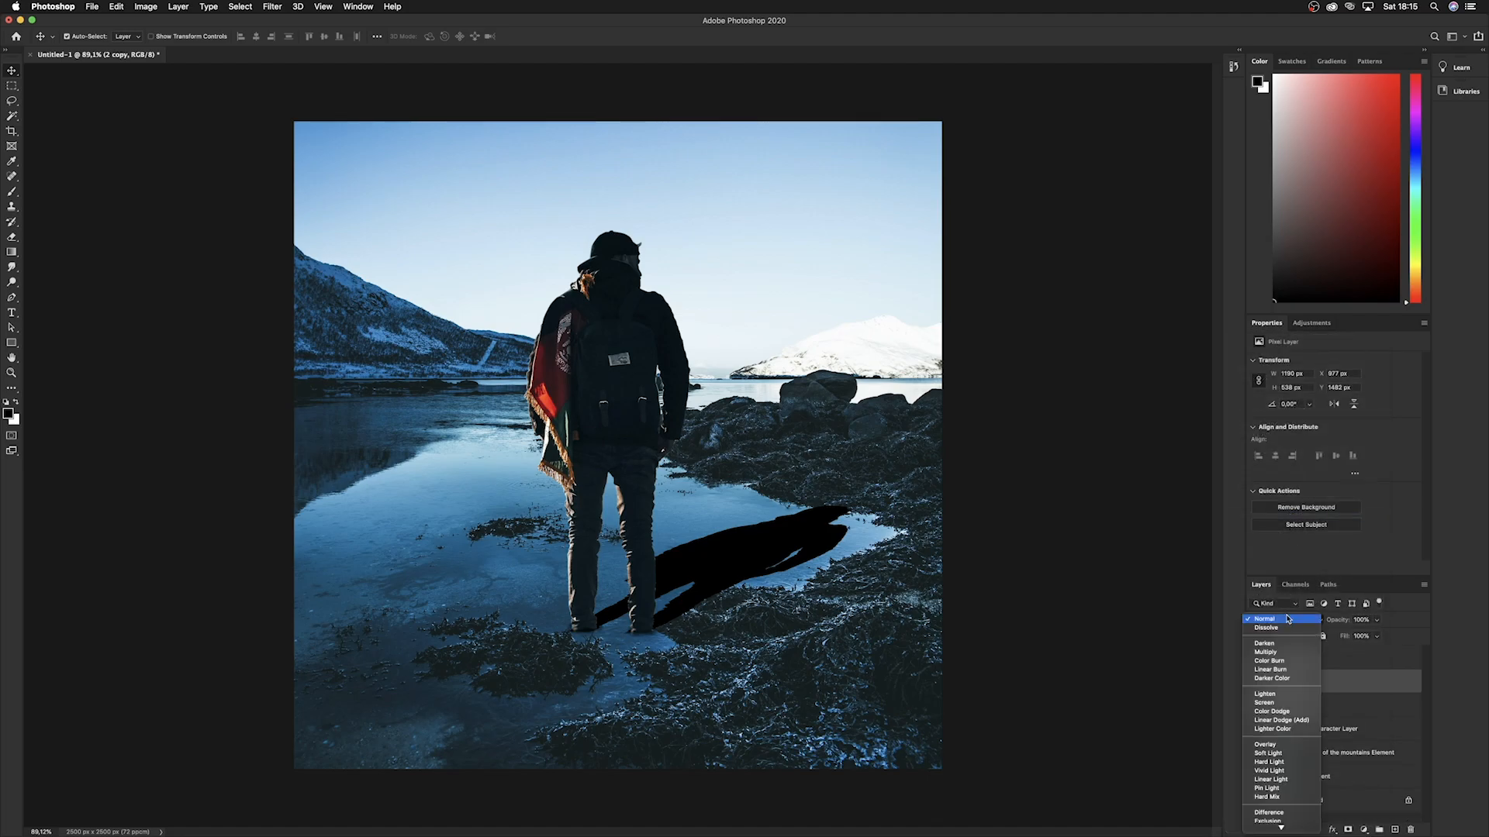
click(1279, 756)
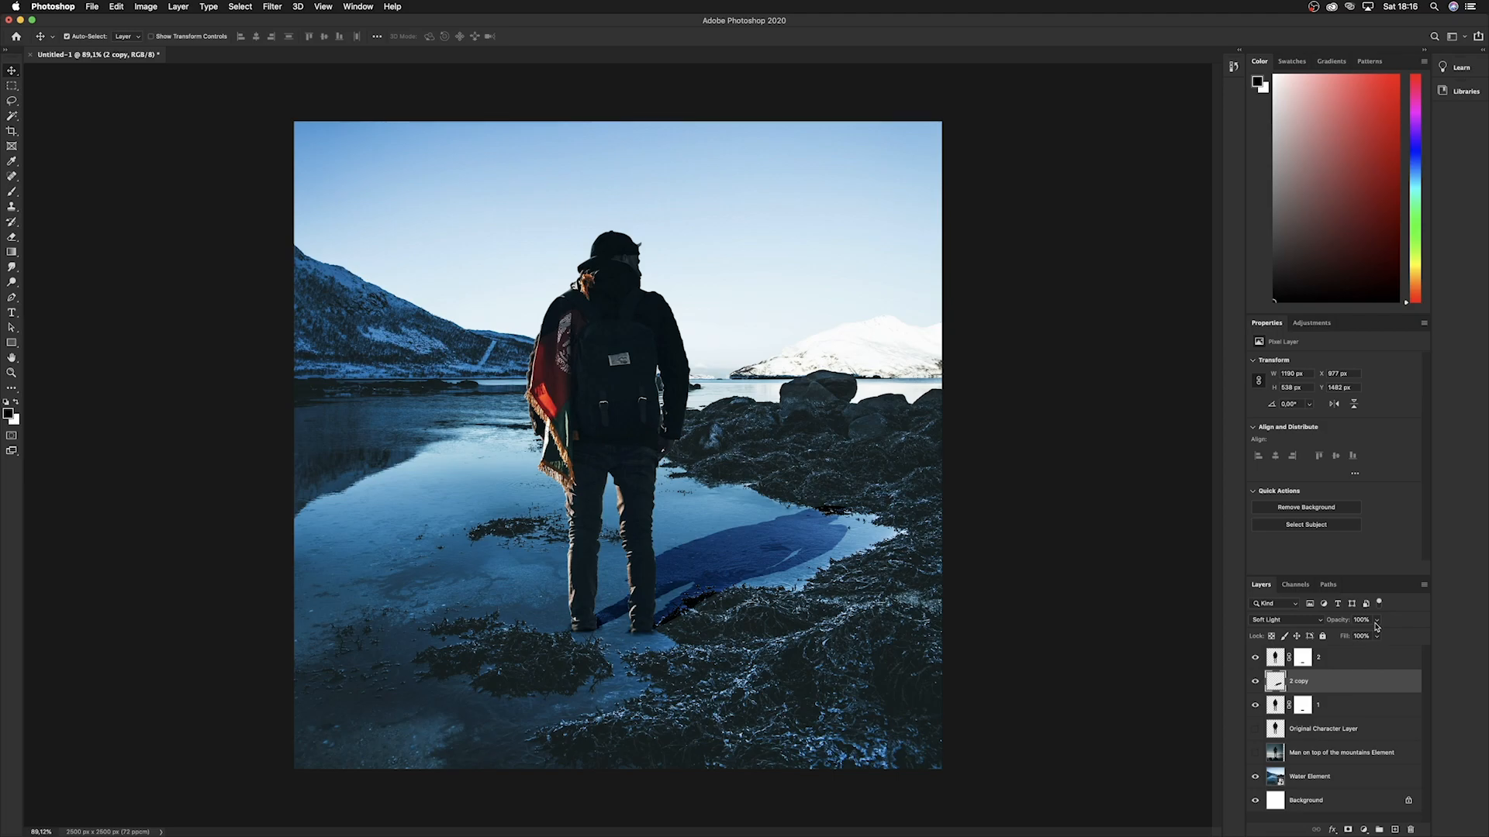
click(1377, 621)
drag(1363, 639, 1348, 636)
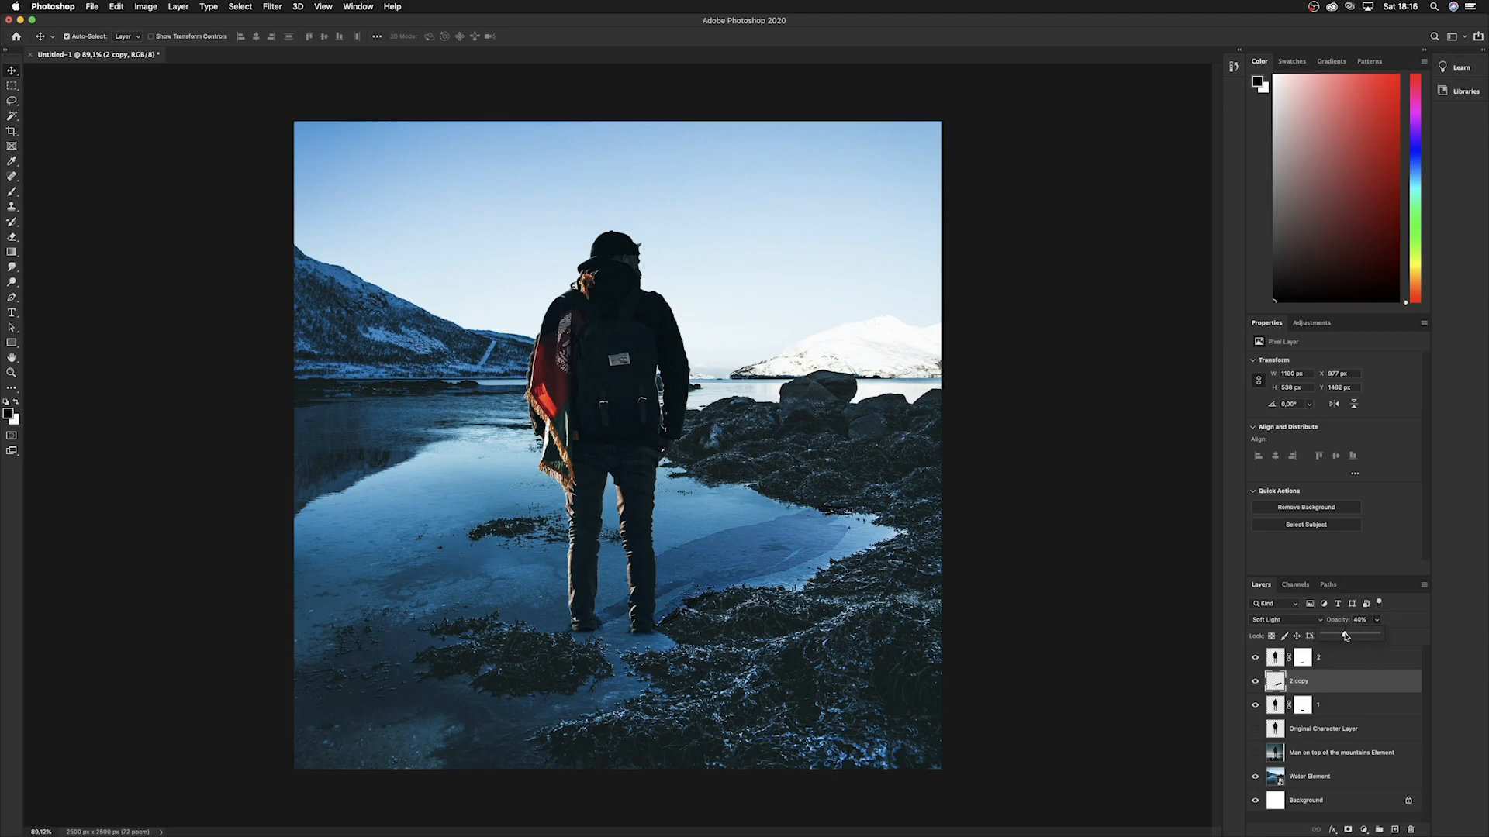
Soften the cast shadow on the 2 copy layer with a Gaussian Blur stronger than 1 pixel.
click(273, 6)
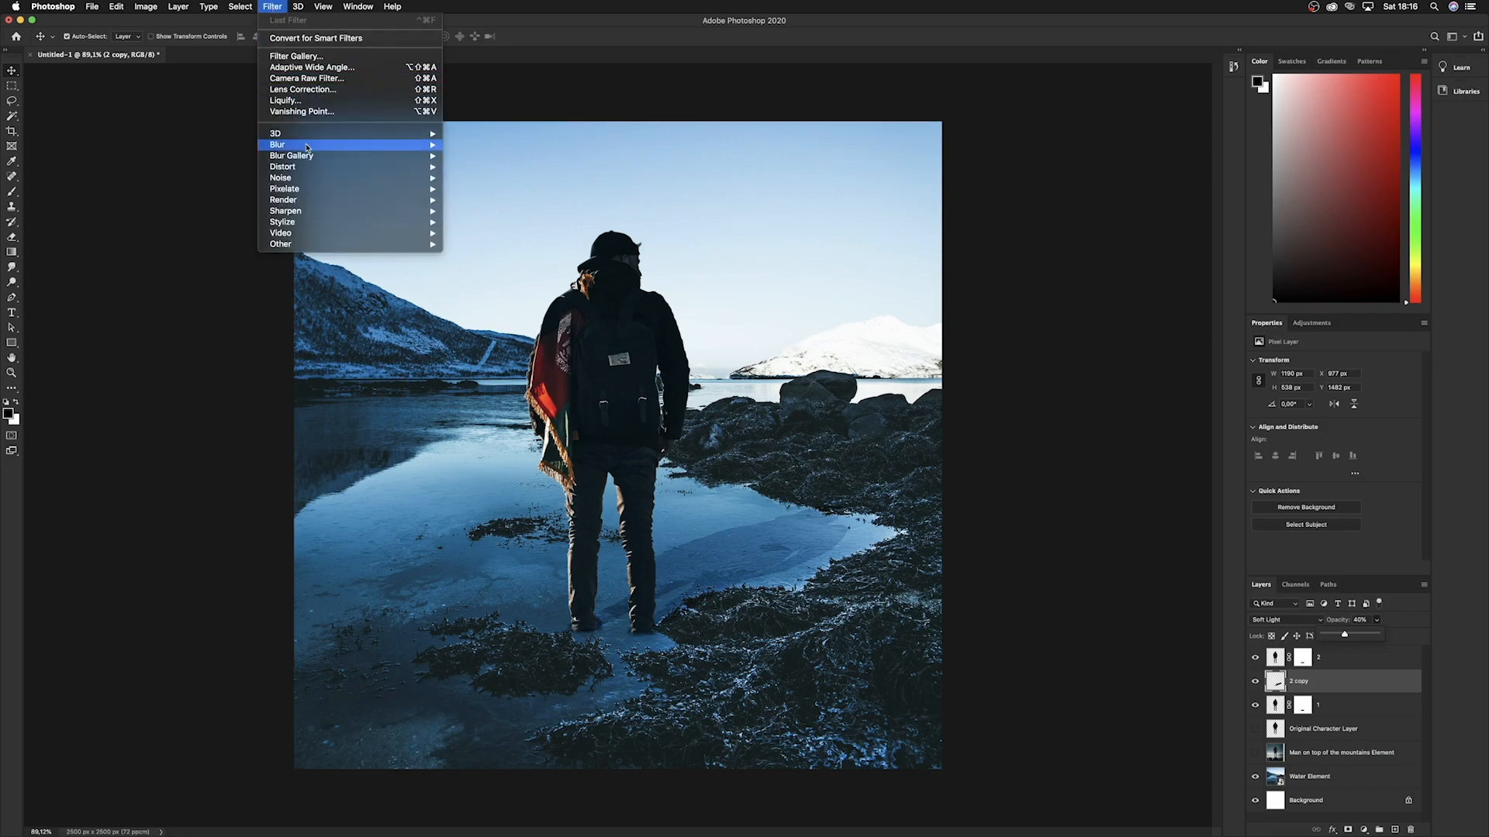
mouse_move(308, 148)
click(483, 188)
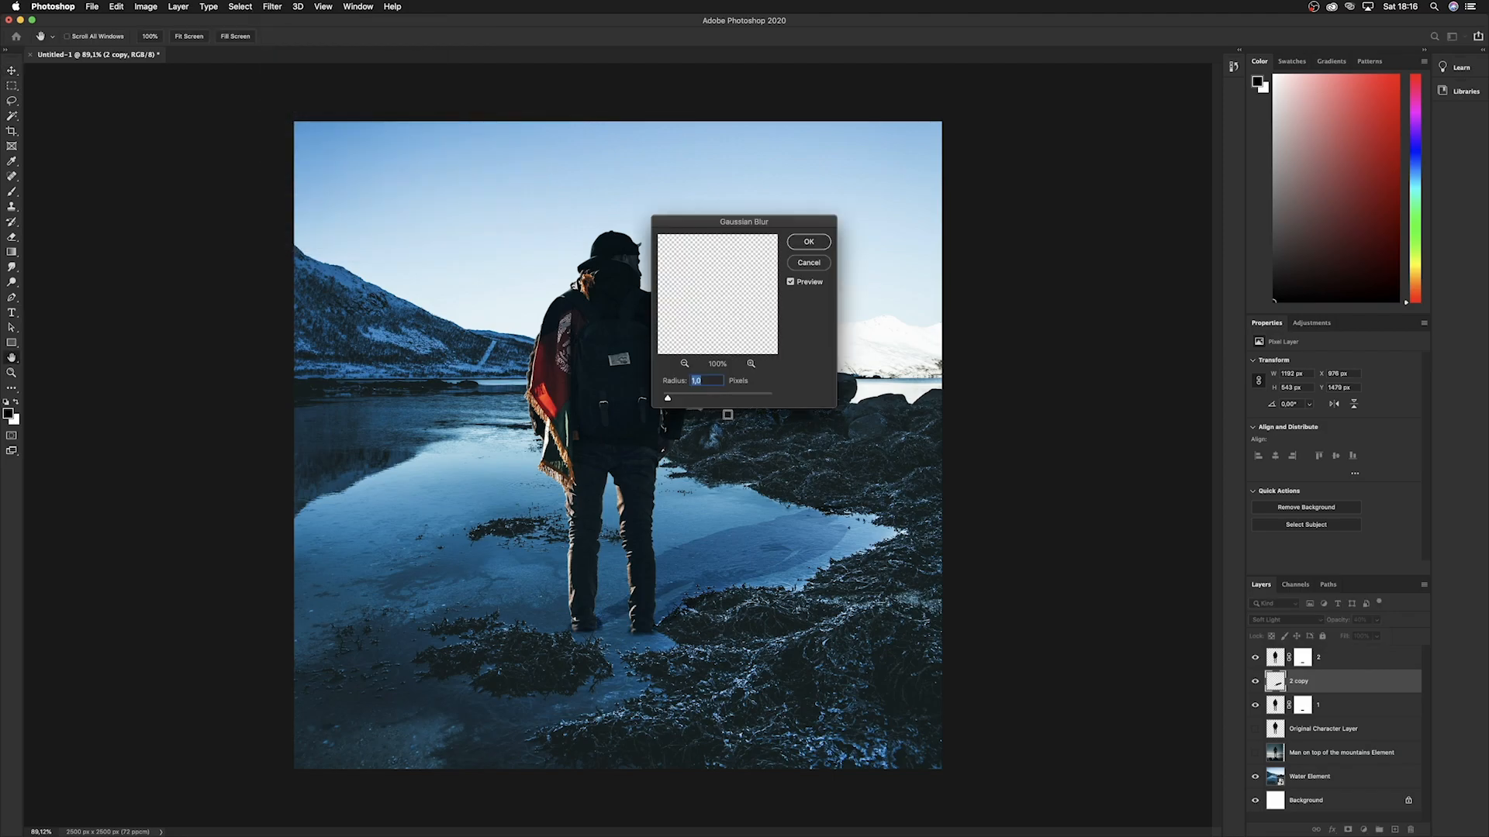
drag(698, 221, 925, 236)
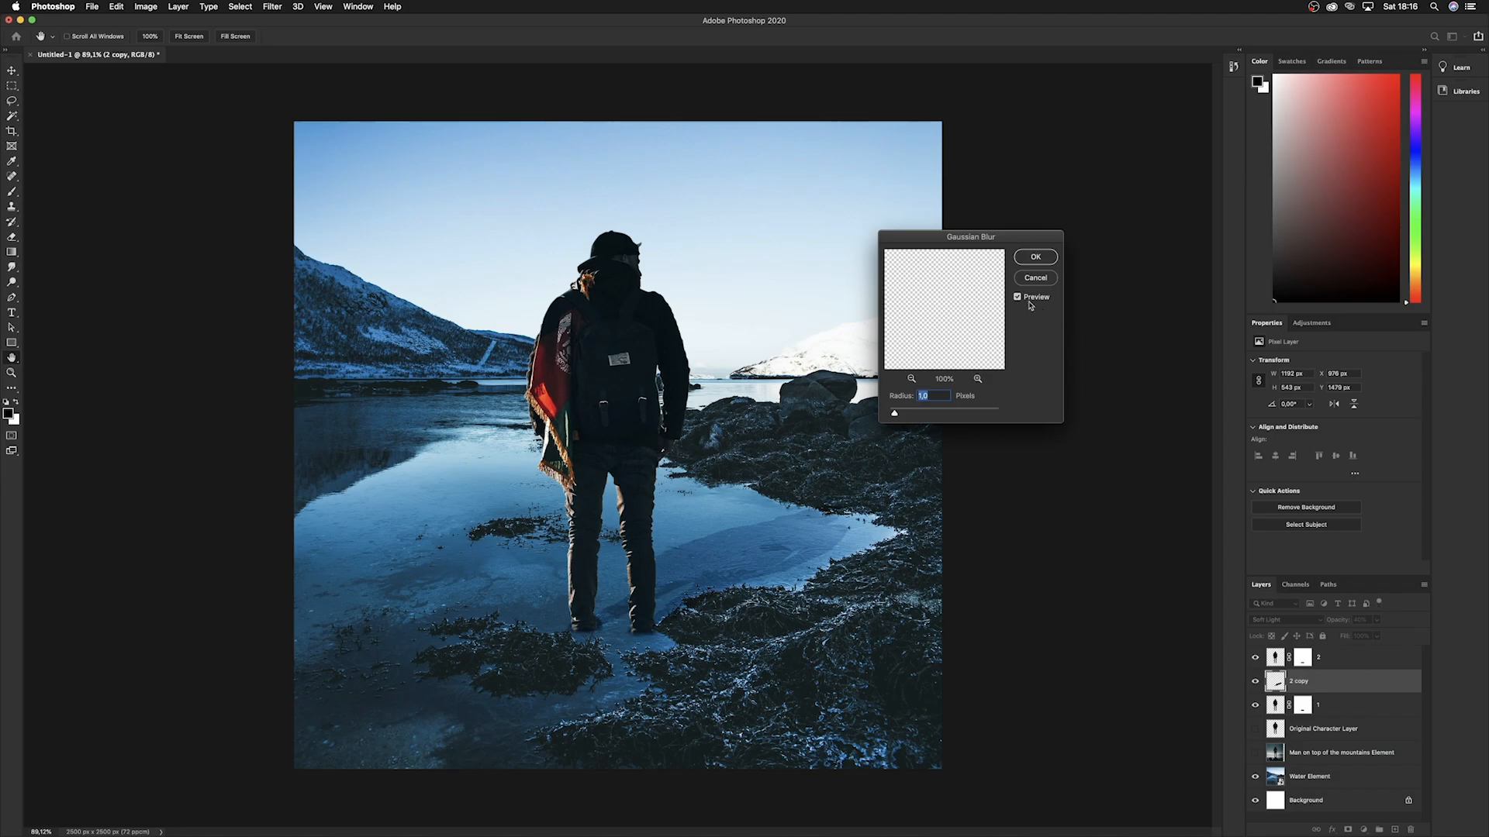
drag(897, 417, 929, 416)
click(1038, 259)
Reduce the blurred shadow layer's opacity to 34% and check it against the whole composition.
click(1377, 636)
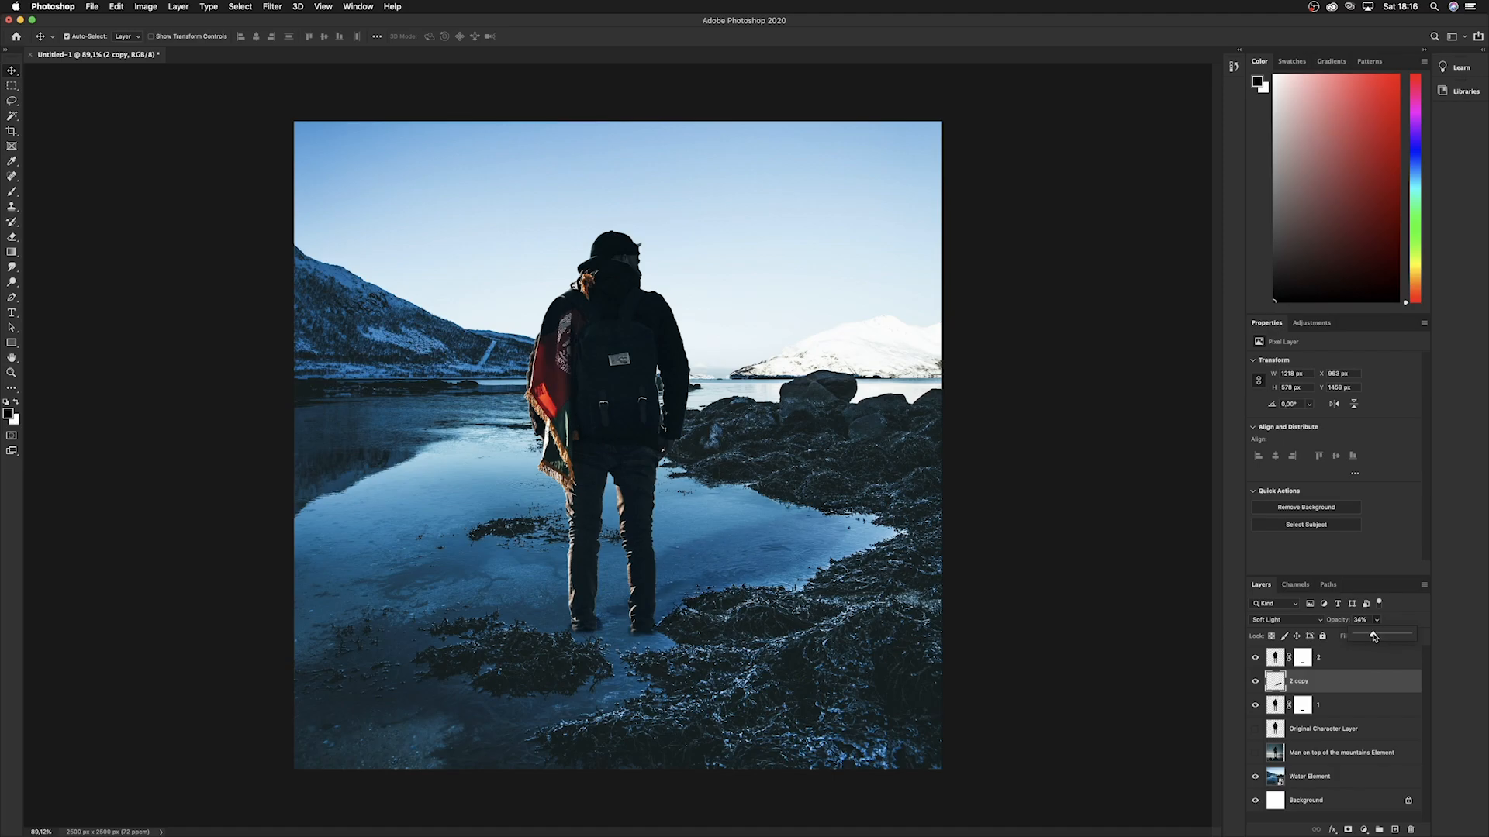
scroll(752, 499, down, 3)
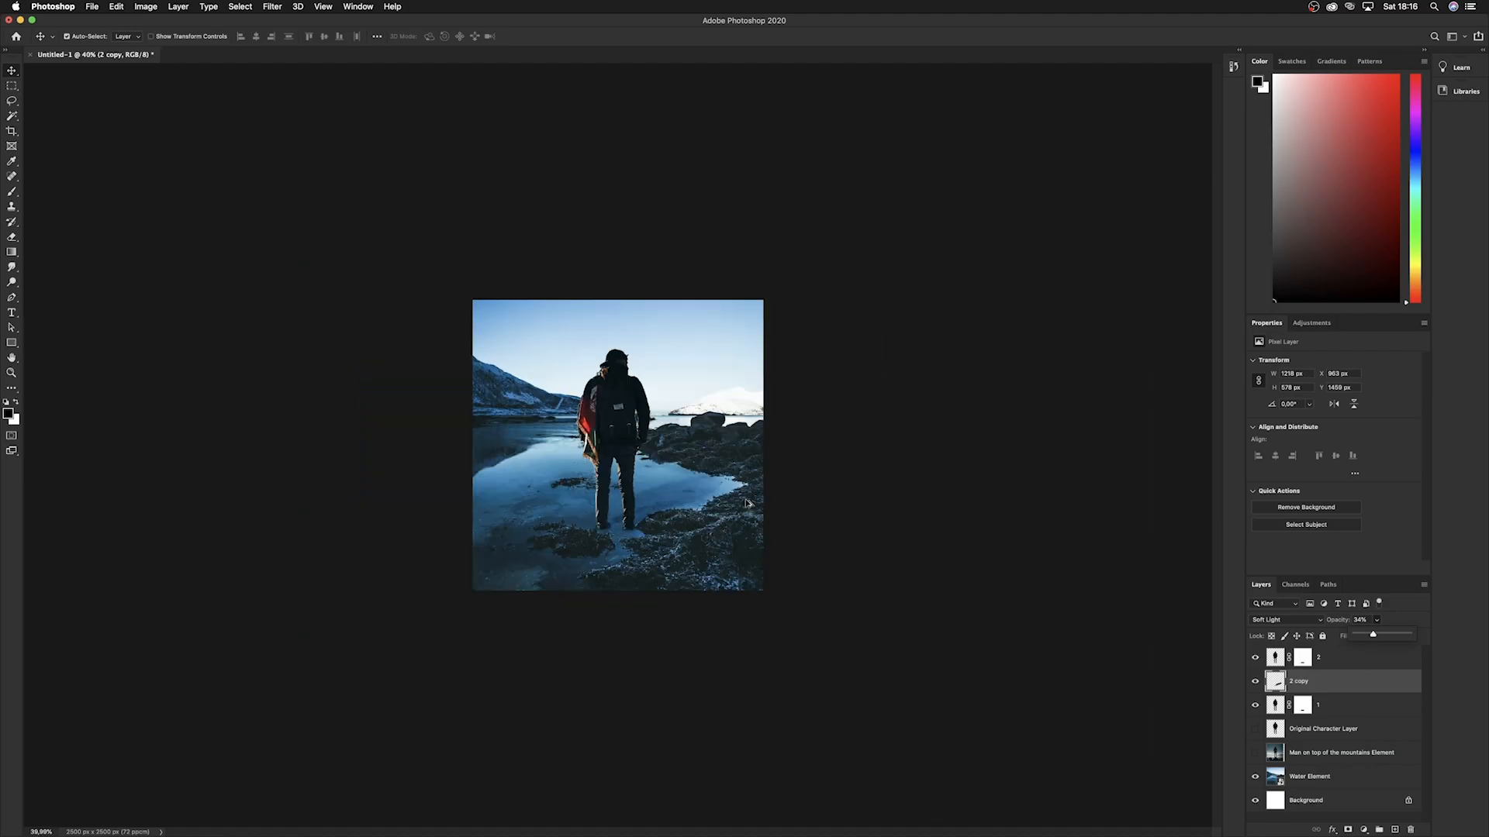
scroll(738, 485, up, 1)
scroll(739, 484, up, 1)
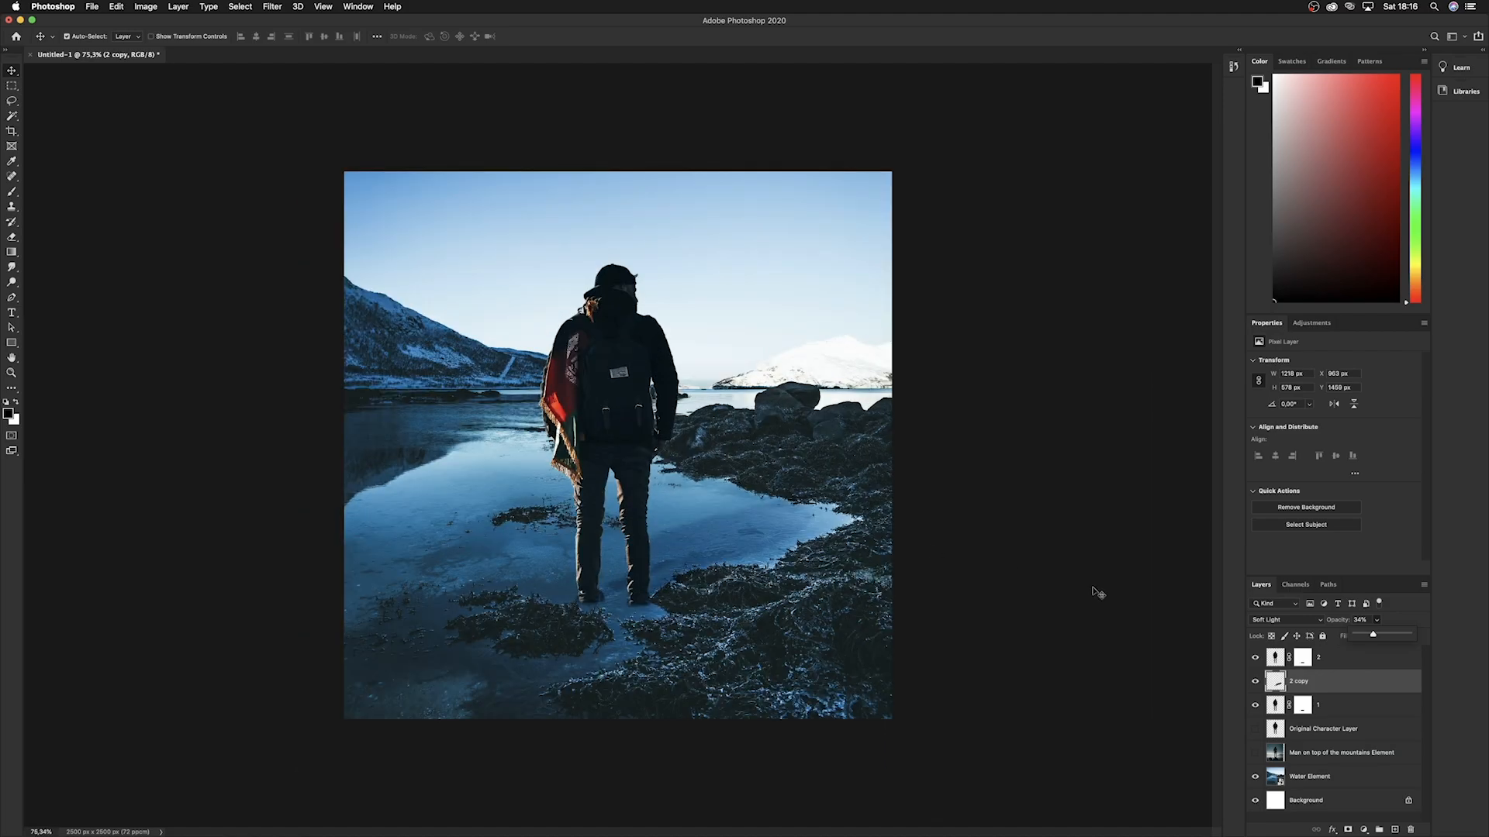
Duplicate layer 2 once more and rename the blurred shadow layer as Shadow.
click(1350, 658)
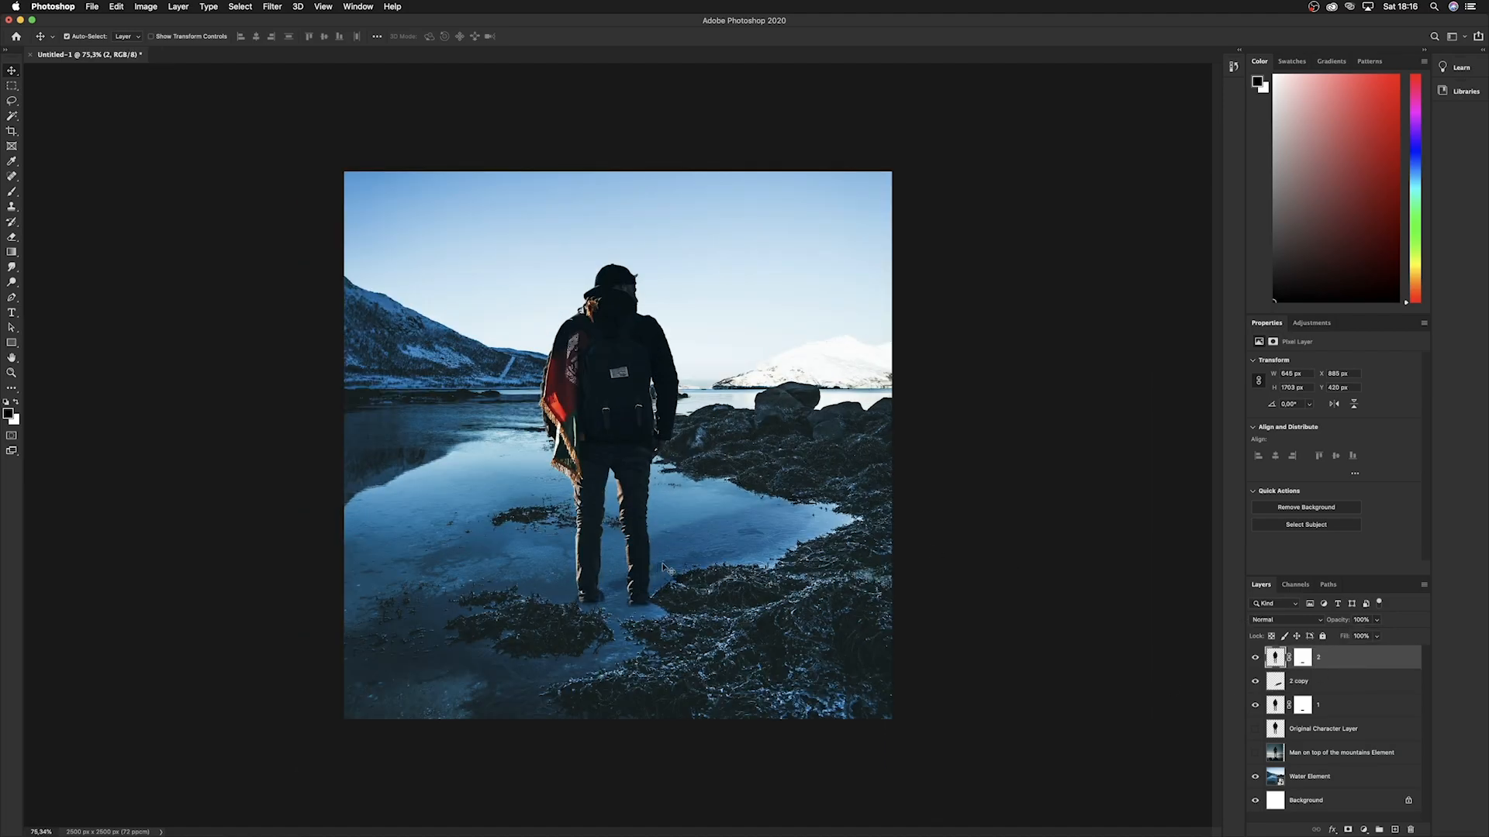
key(super)
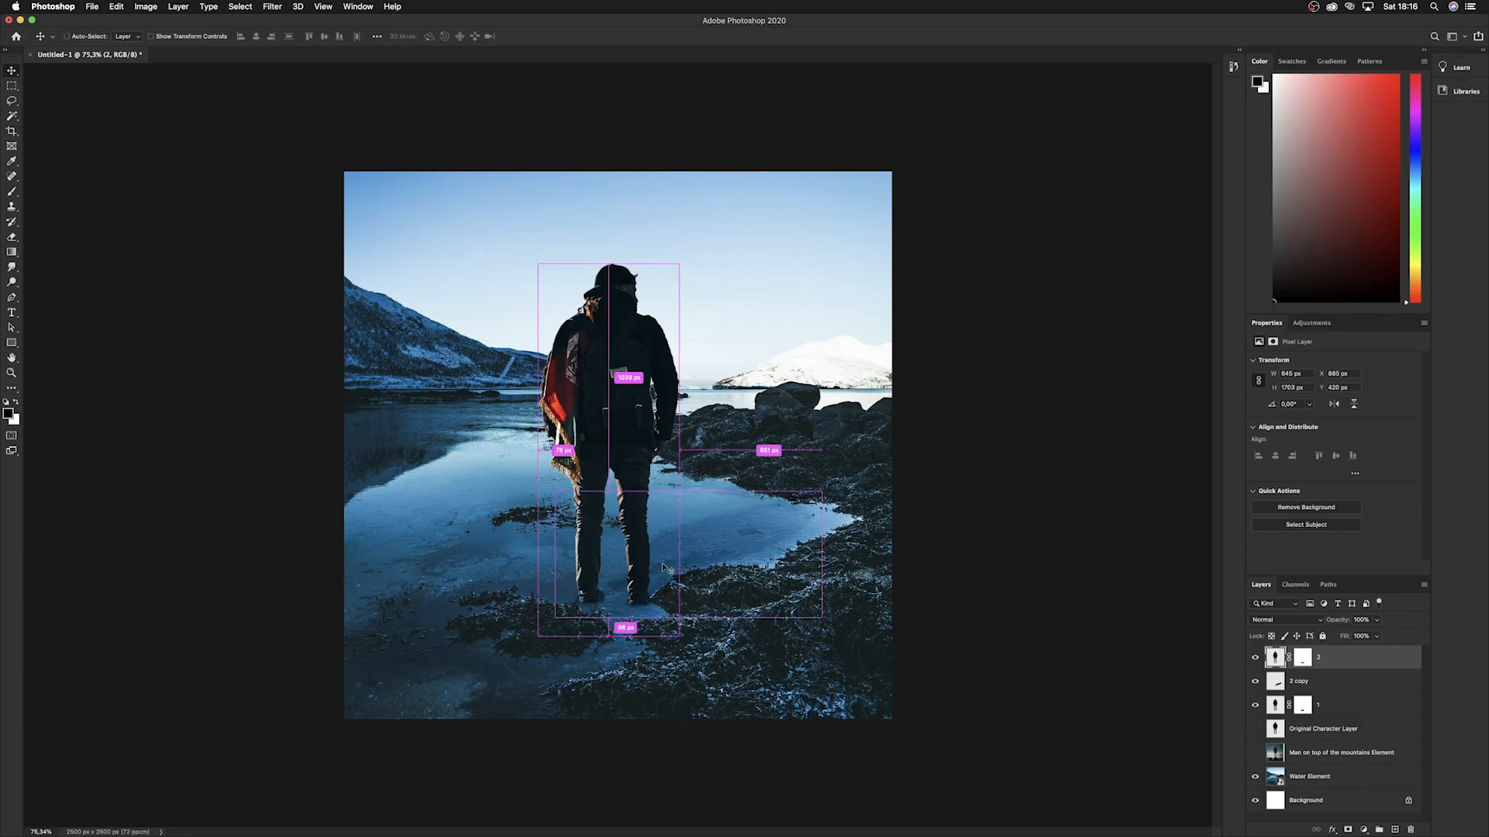
key(super+j)
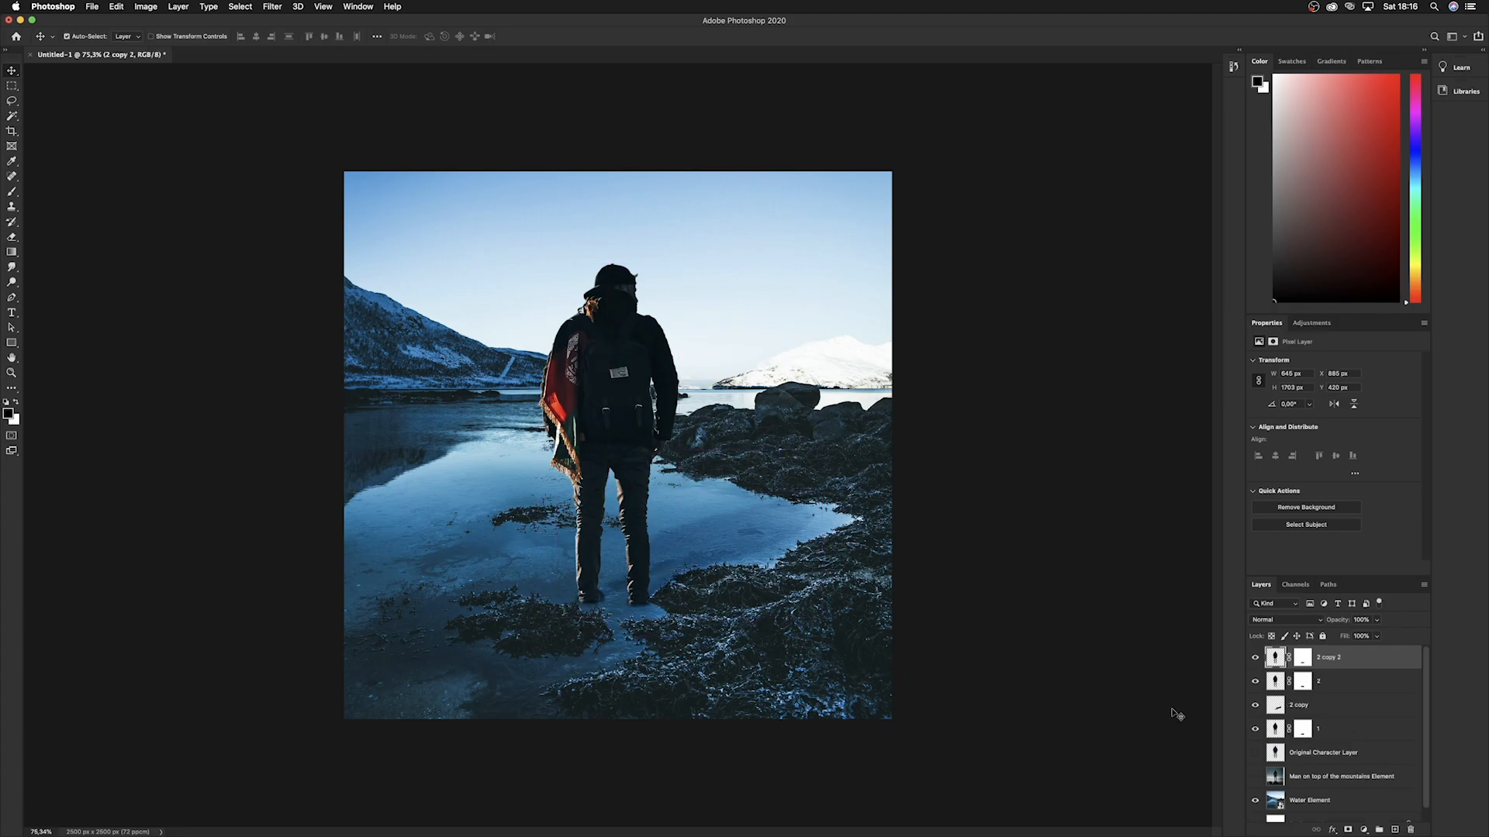
double_click(1298, 706)
text(Shadow)
key(Return)
Rename the topmost copy of the man as Black Overlay - Character.
click(1360, 665)
double_click(1330, 657)
text(E)
text(lack Overlay - Character)
key(Return)
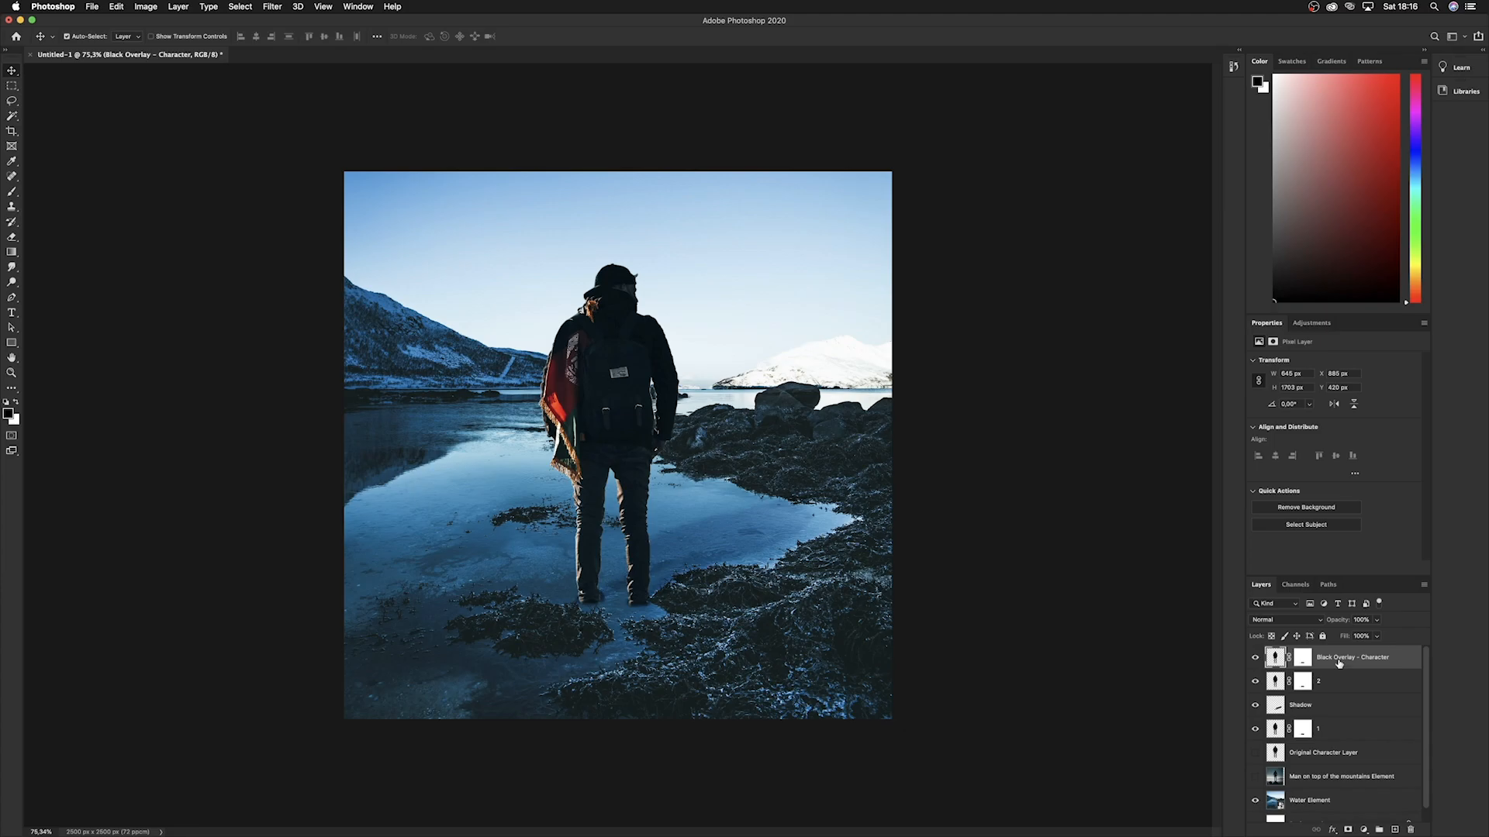
Apply a black Color Overlay at 100% opacity to the Black Overlay - Character layer and rasterize its layer style.
double_click(1401, 669)
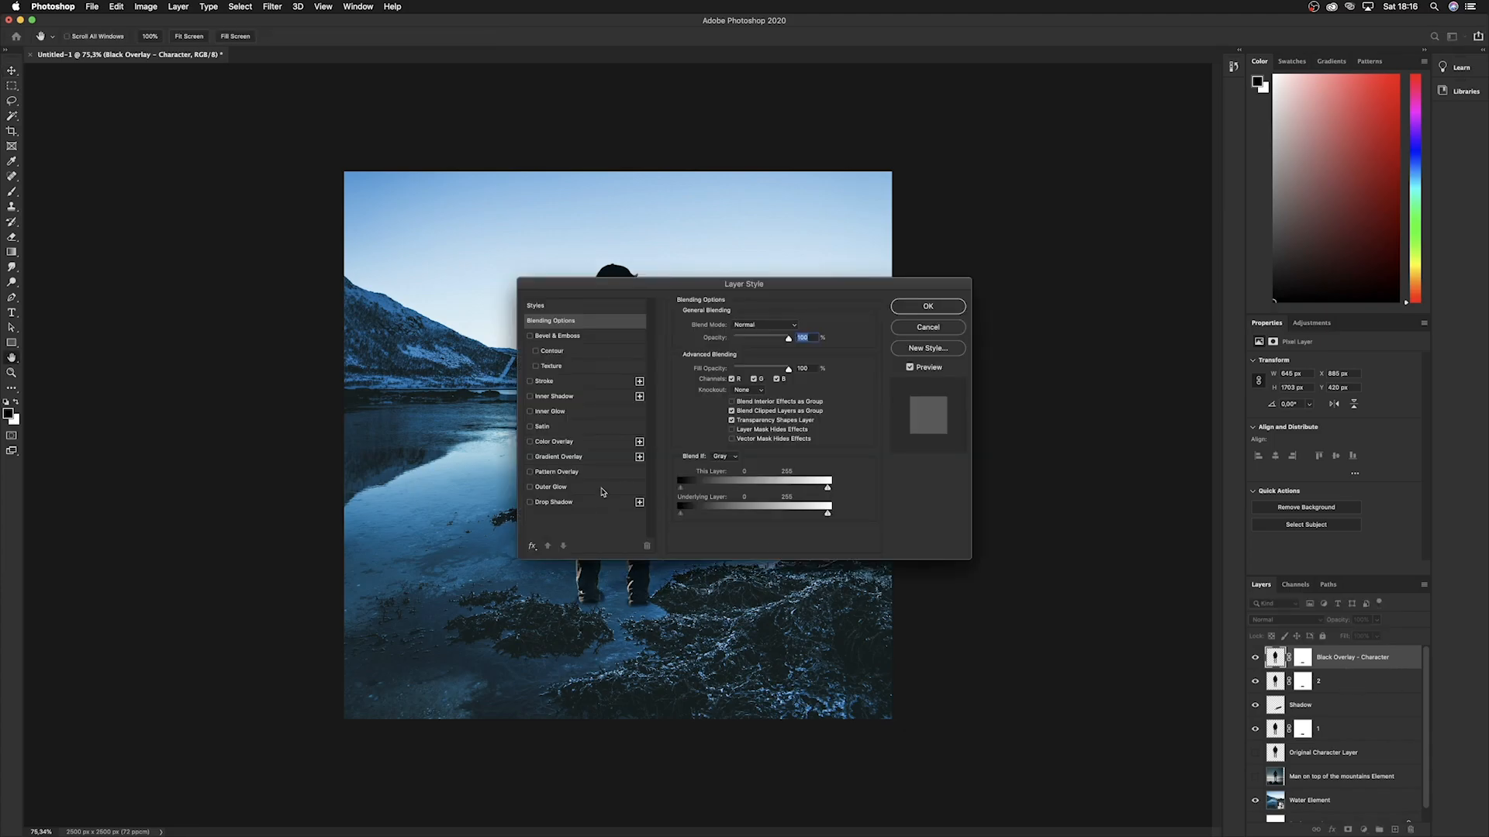
click(554, 442)
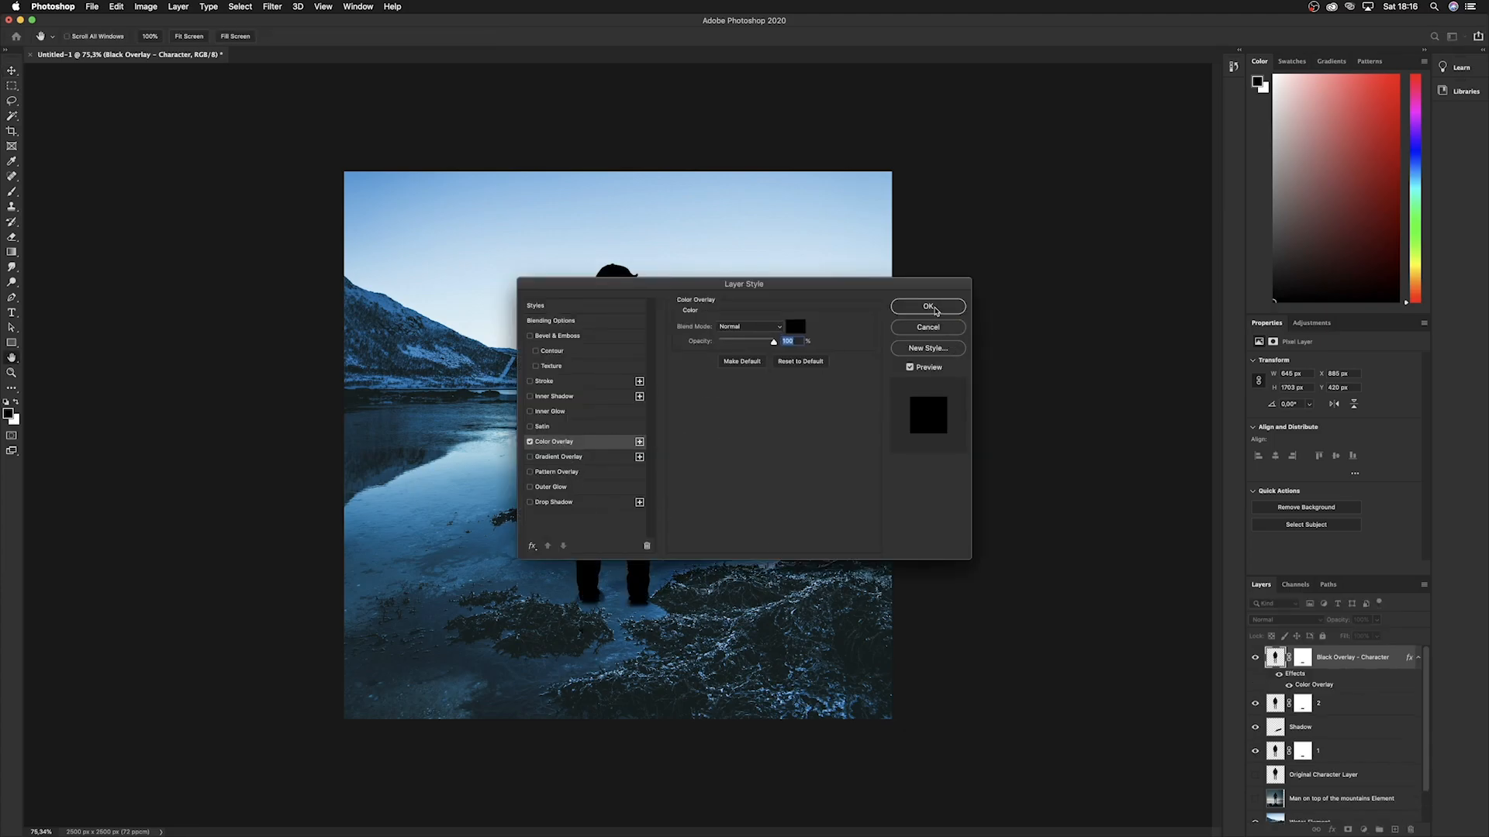
click(935, 309)
click(1378, 620)
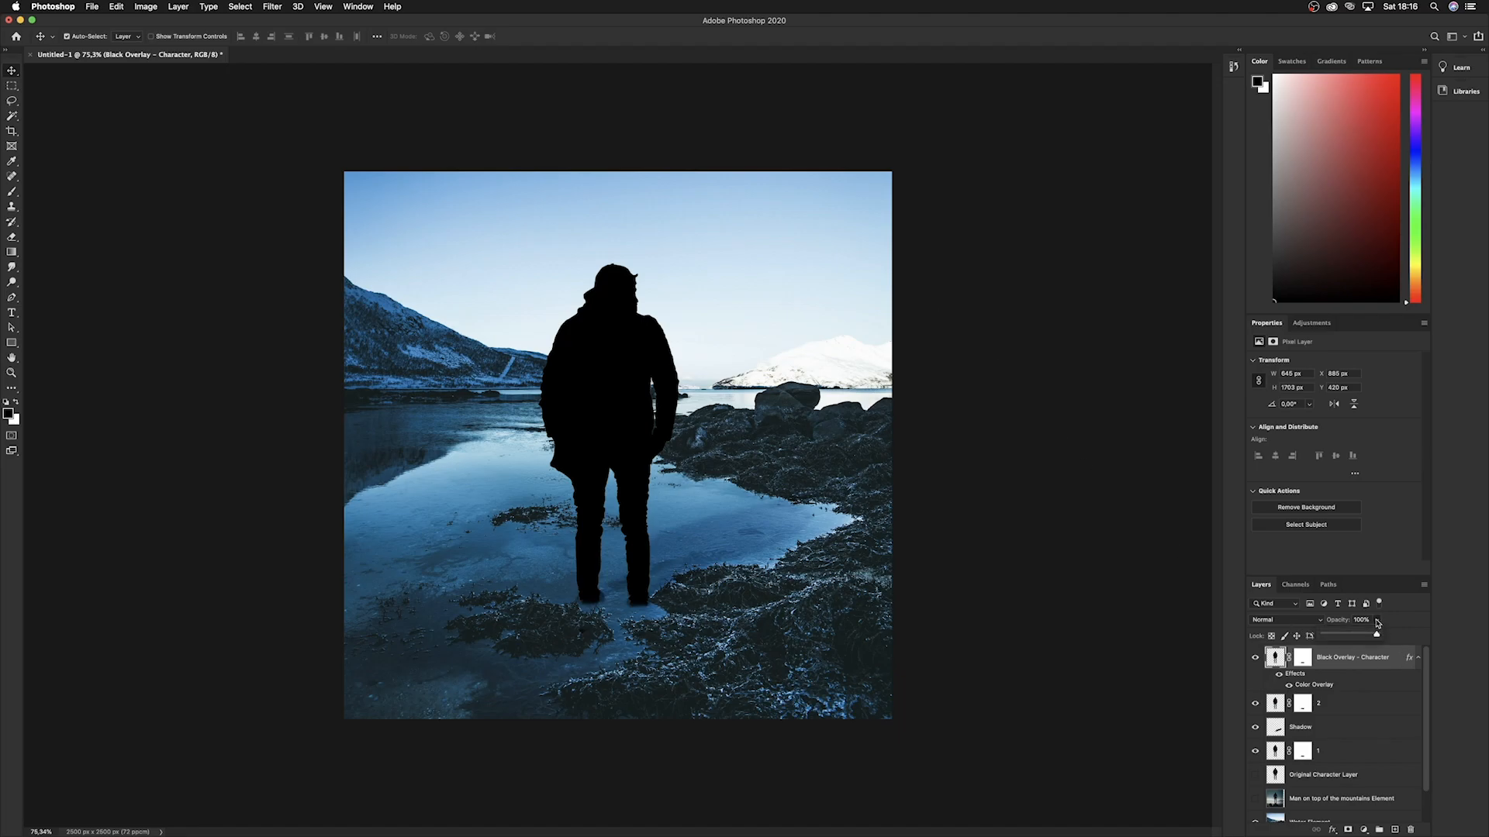
click(1294, 620)
click(1395, 660)
right_click(1394, 661)
click(1310, 514)
Clip the Black Overlay - Character layer to layer 2 and blend it with Hard Light at 60% opacity.
right_click(1379, 661)
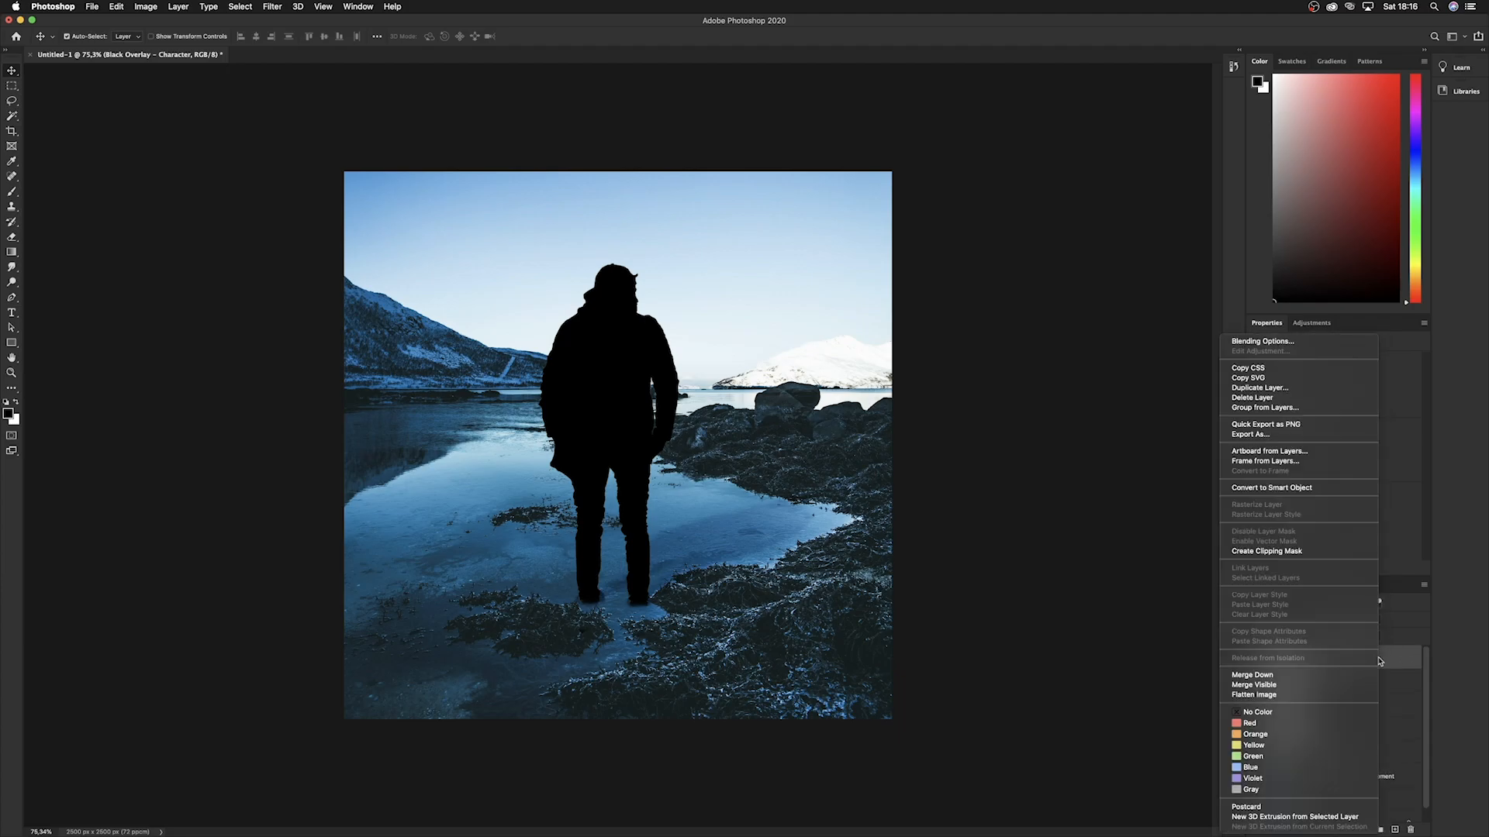
click(1281, 552)
click(1280, 622)
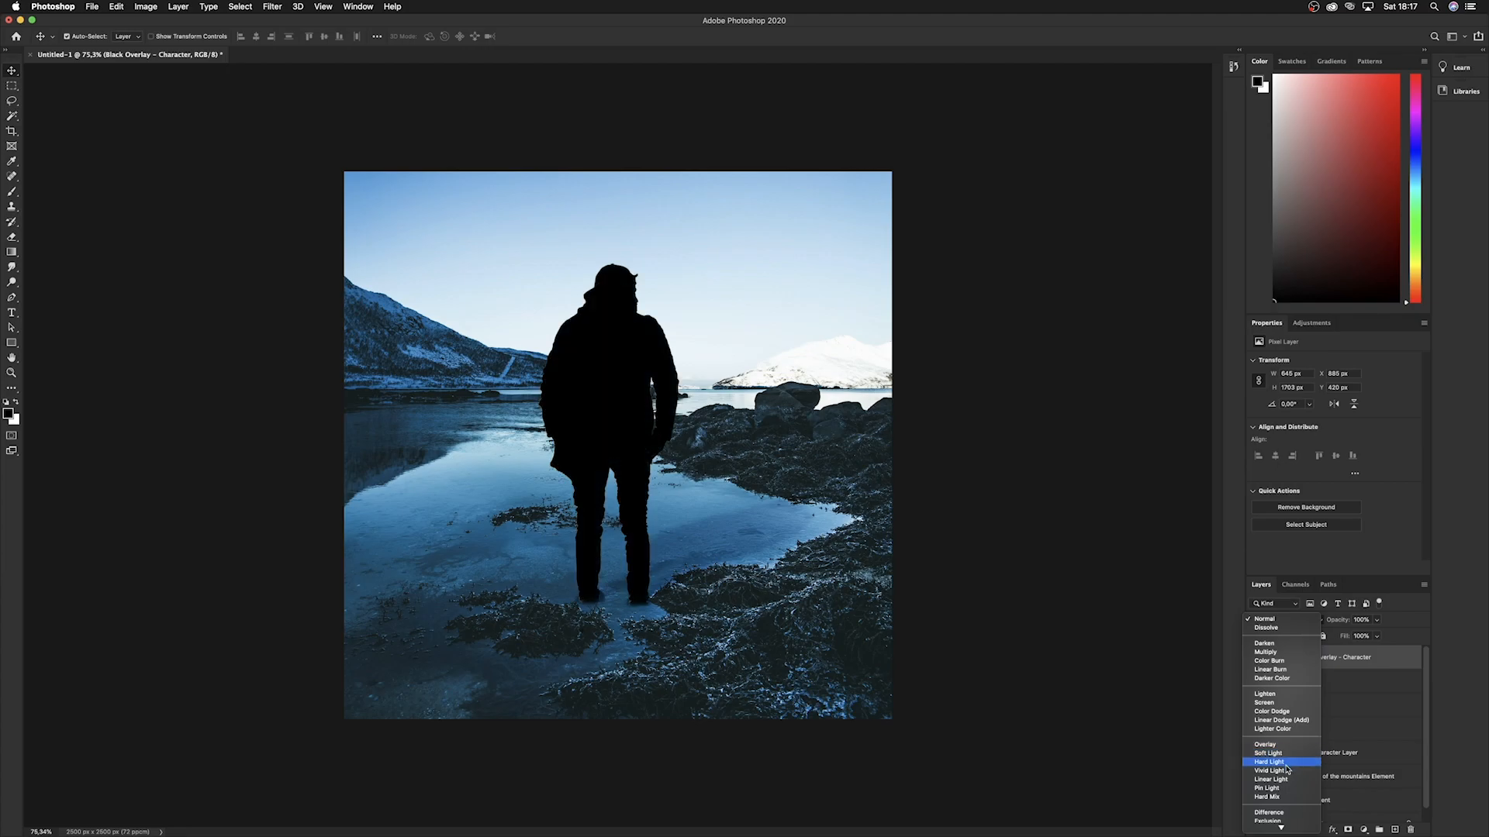
click(1288, 764)
click(1376, 620)
drag(1380, 636, 1365, 636)
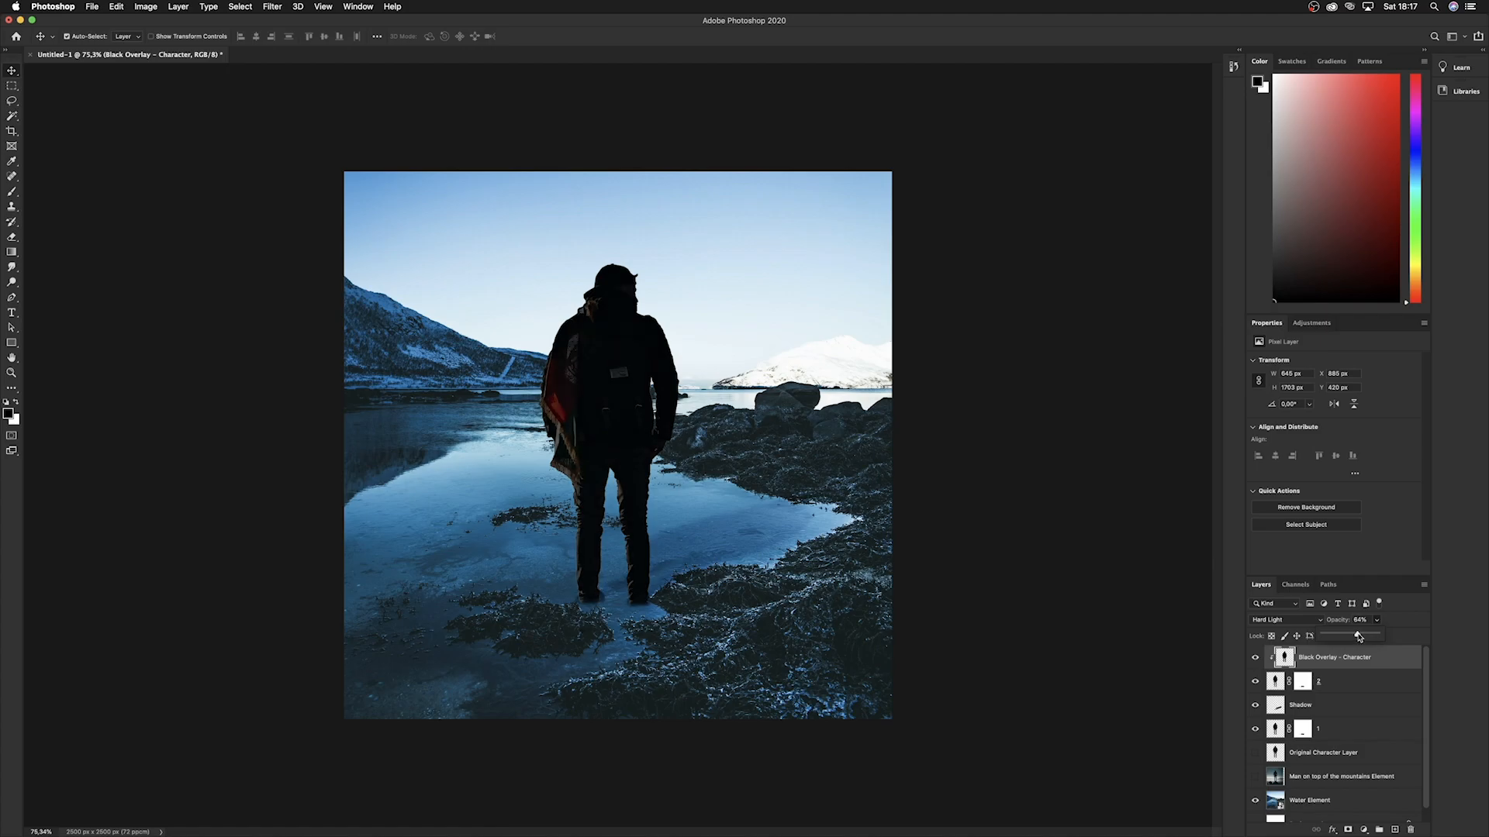
Paint black over the light label on the man's backpack on layer 2 with a soft 100 px brush.
click(1366, 687)
scroll(593, 322, up, 2)
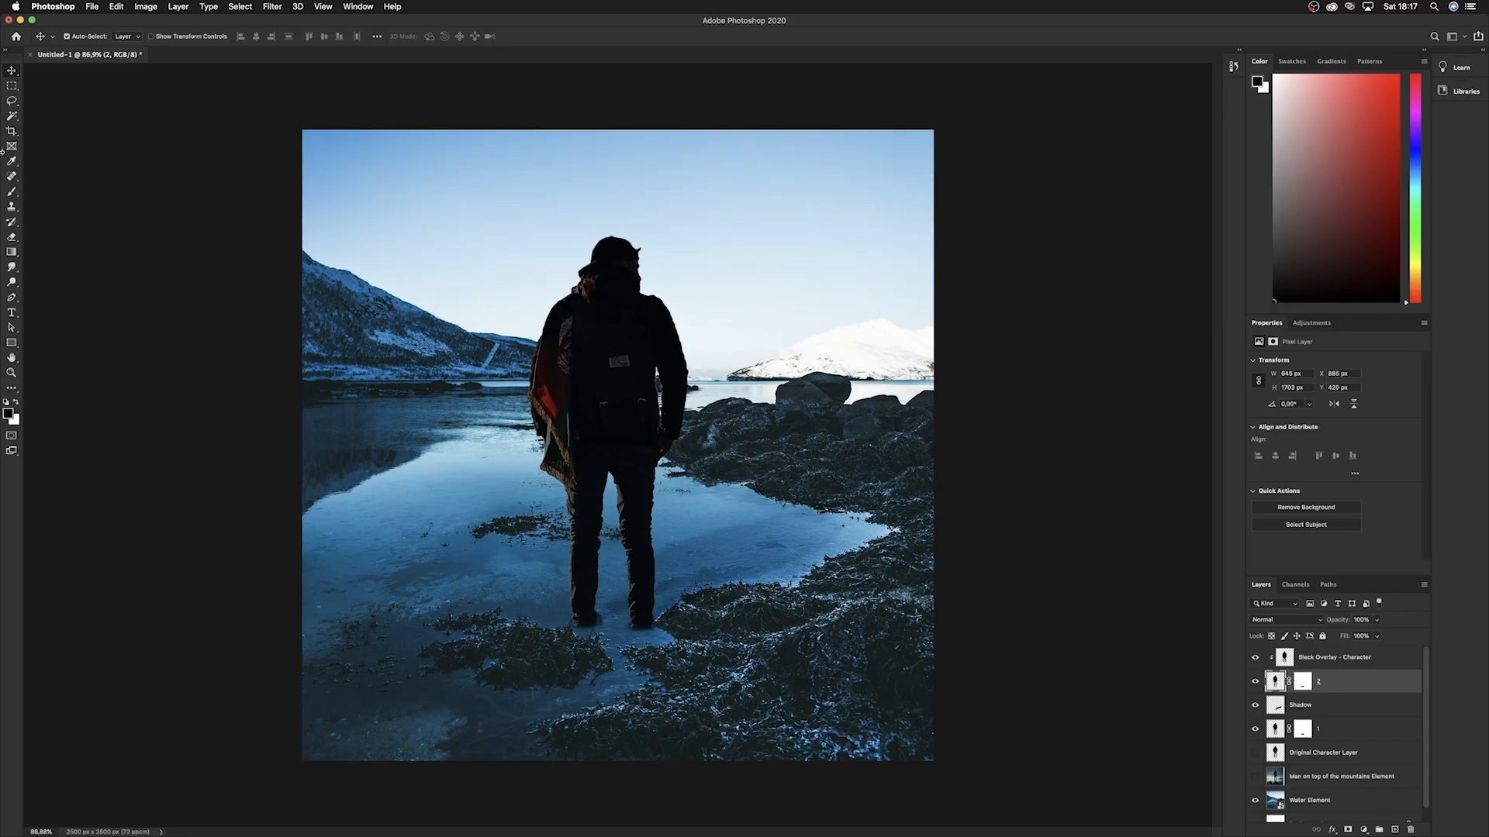
click(12, 191)
scroll(660, 357, up, 10)
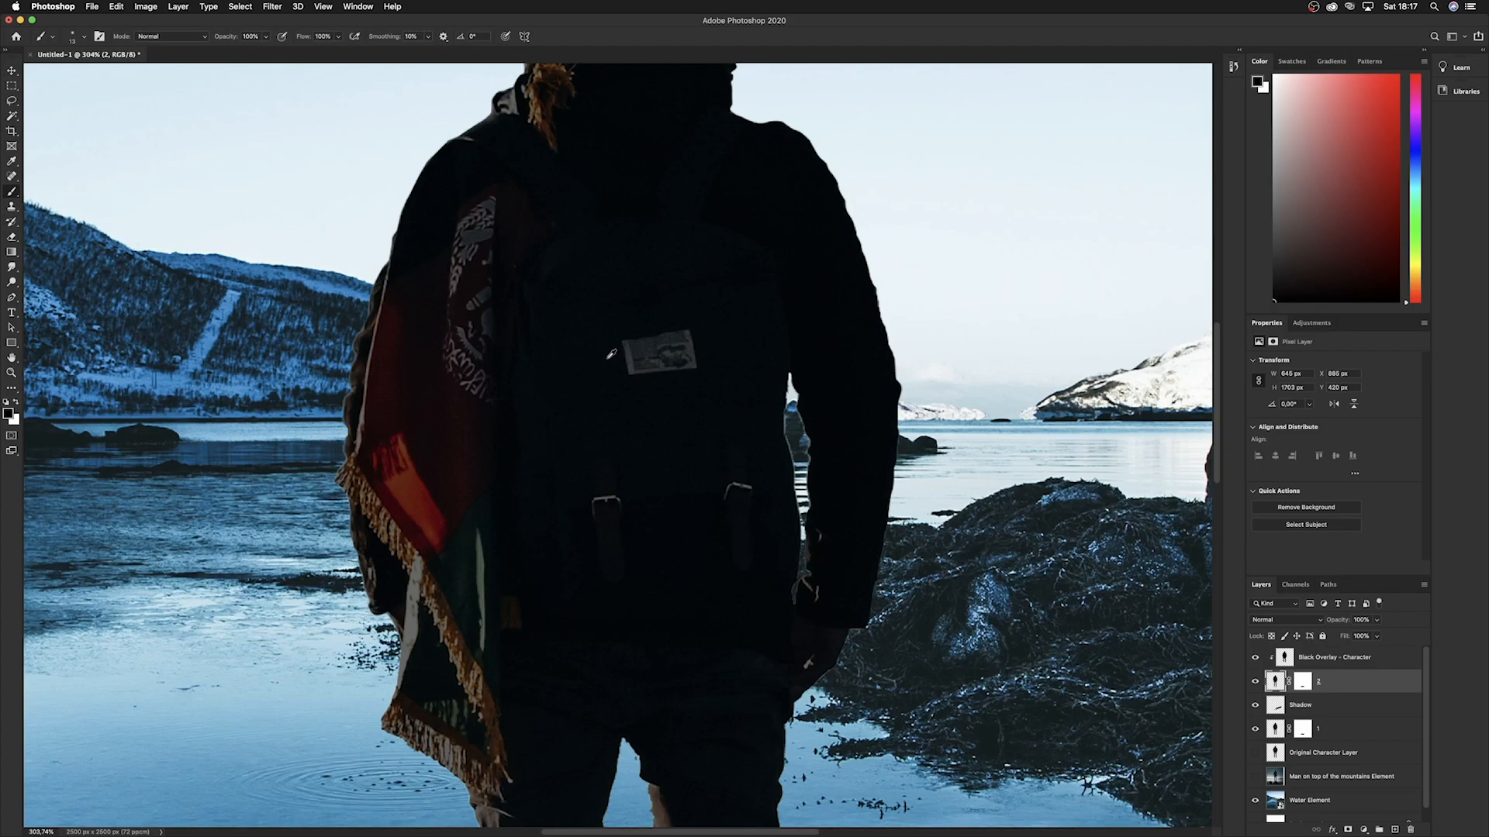
right_click(660, 358)
drag(721, 383, 751, 381)
mouse_move(648, 323)
mouse_down()
mouse_move(666, 359)
mouse_move(635, 359)
mouse_move(623, 340)
mouse_move(686, 328)
mouse_move(681, 364)
mouse_move(618, 343)
mouse_move(624, 470)
mouse_move(609, 509)
mouse_up()
key(super+z)
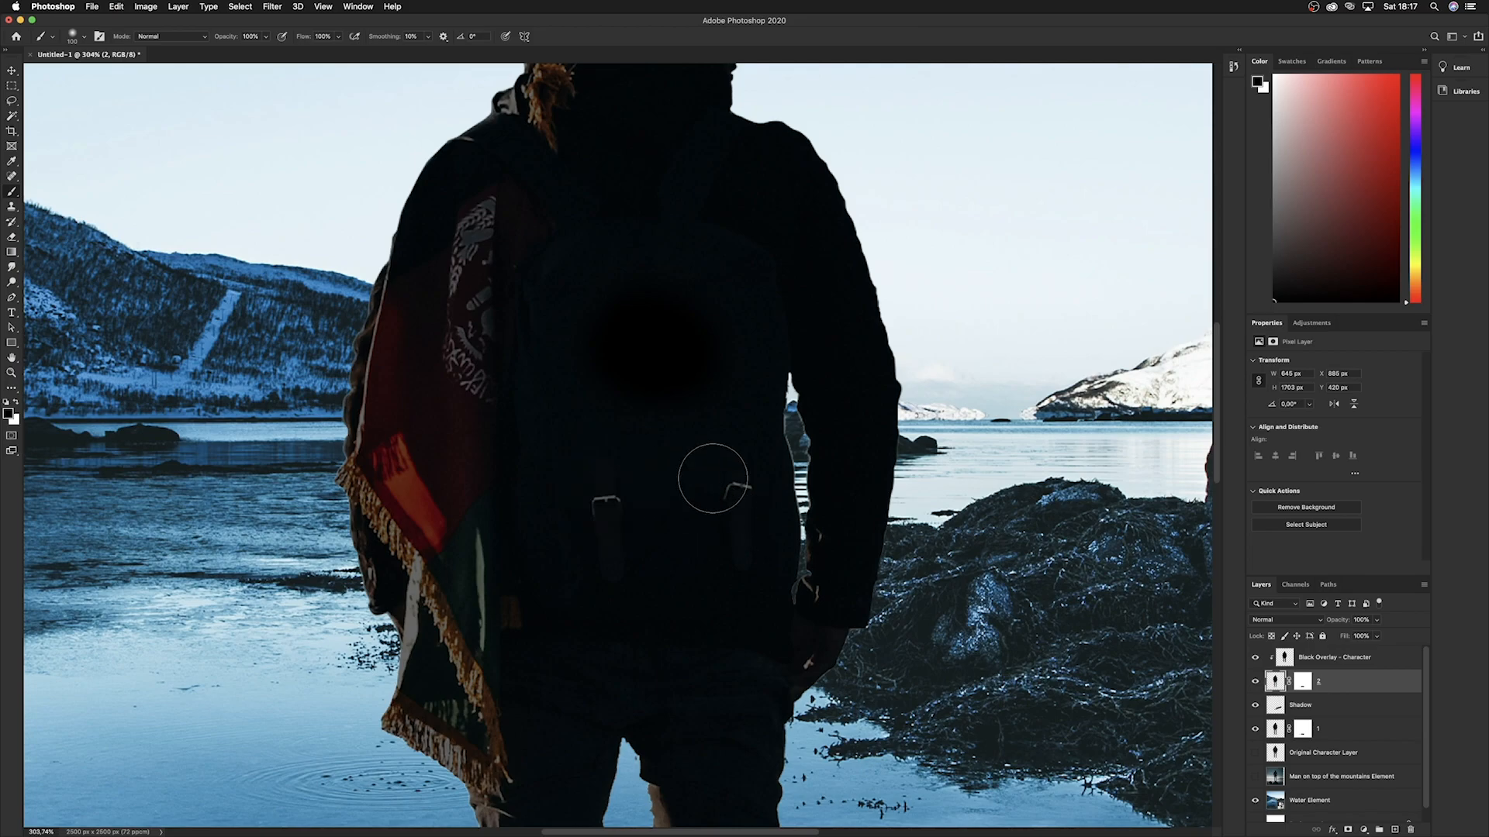
Paint black over the colourful scarf hanging along the man's left side on layer 2.
scroll(590, 476, down, 2)
scroll(591, 476, down, 5)
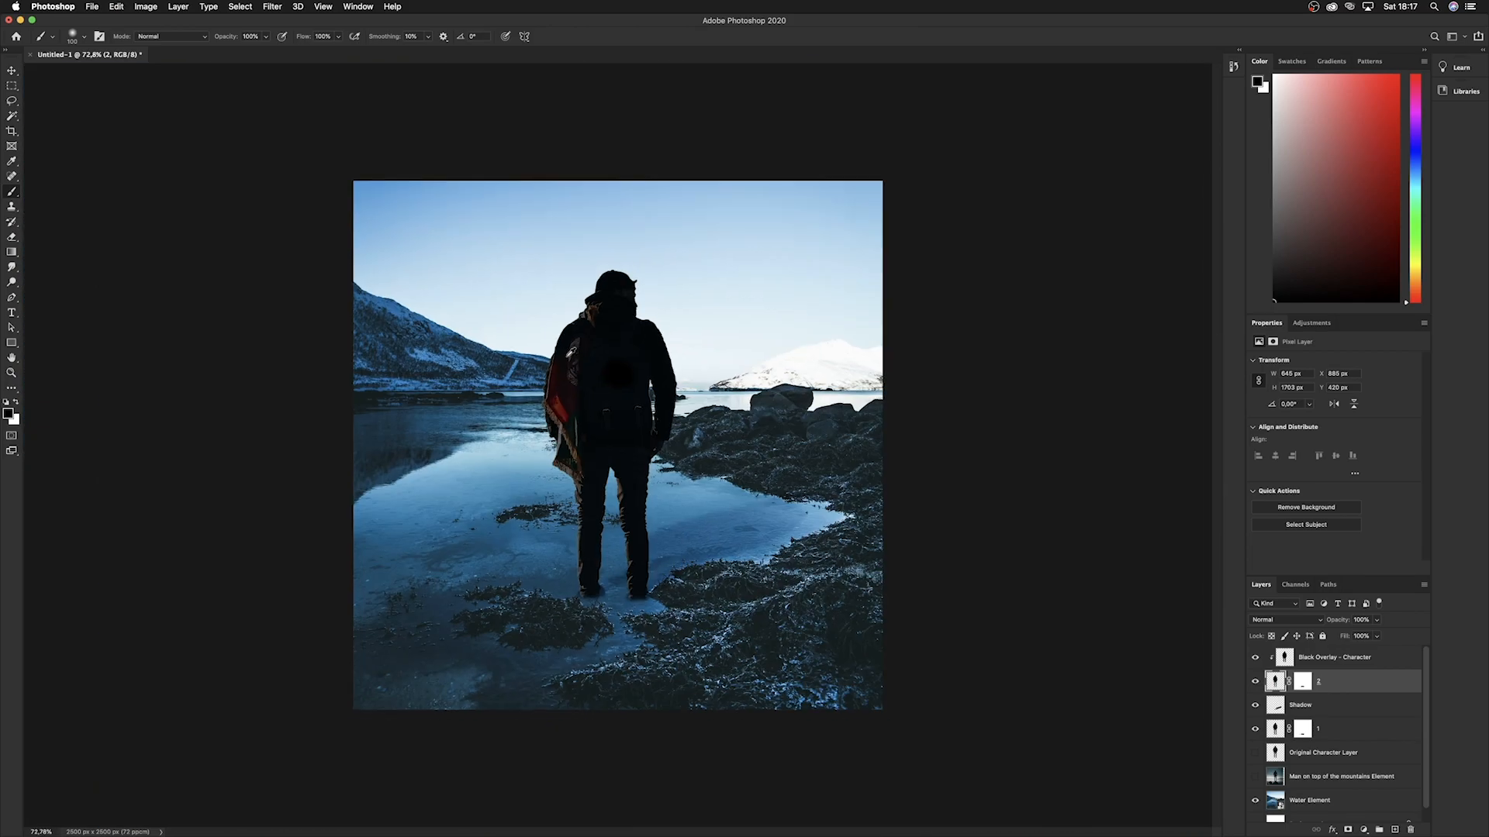
scroll(568, 355, up, 5)
mouse_move(591, 500)
mouse_down()
mouse_move(581, 391)
mouse_move(610, 254)
mouse_move(569, 433)
mouse_move(590, 254)
mouse_move(546, 310)
mouse_move(571, 263)
mouse_move(591, 316)
mouse_move(671, 292)
mouse_move(586, 397)
mouse_move(615, 399)
mouse_move(625, 367)
mouse_move(594, 473)
mouse_move(574, 430)
mouse_move(569, 489)
mouse_move(607, 638)
mouse_up()
scroll(714, 588, down, 3)
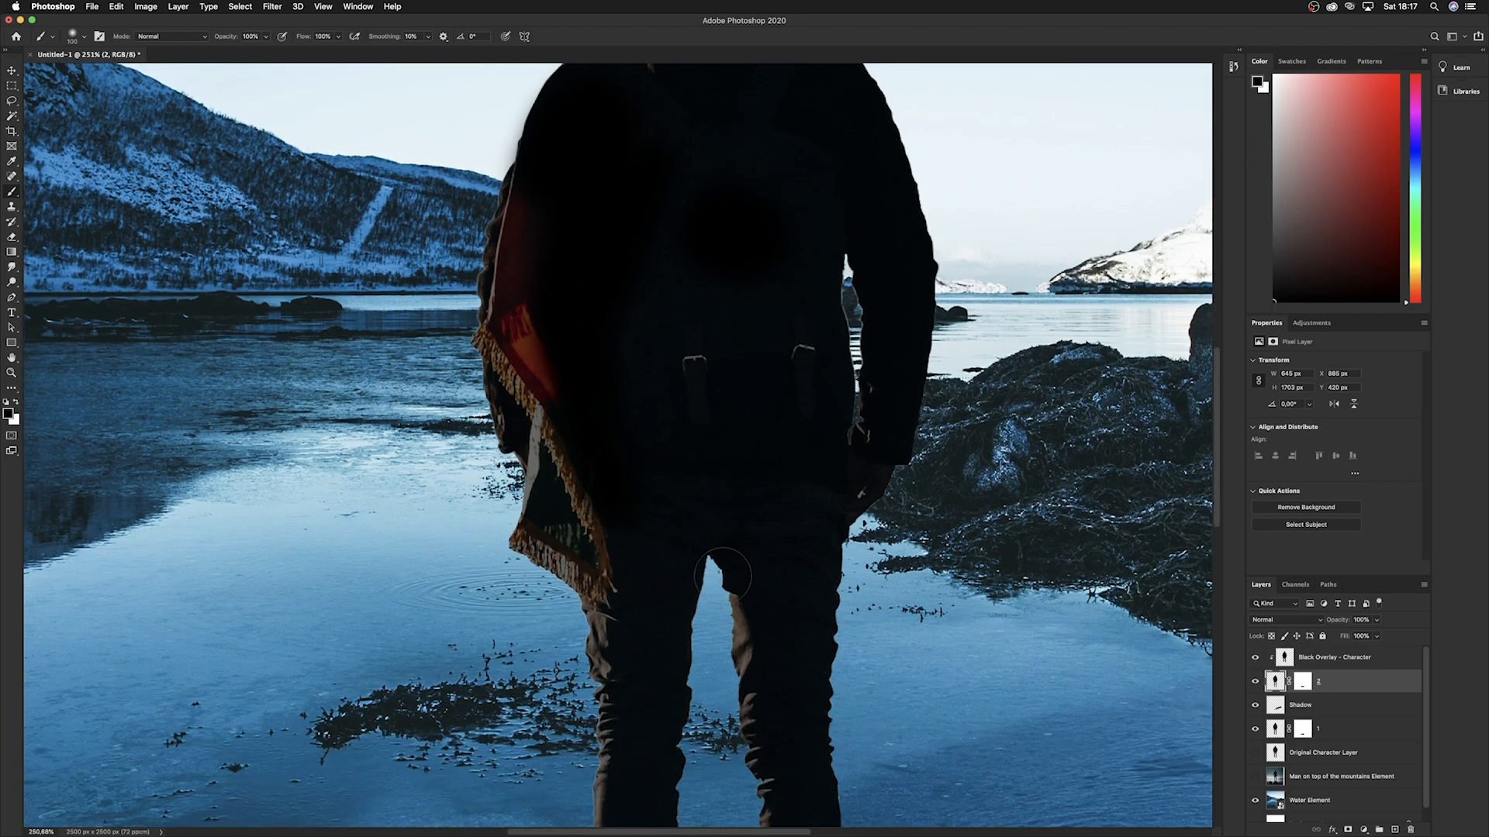
scroll(833, 475, down, 10)
scroll(606, 399, up, 12)
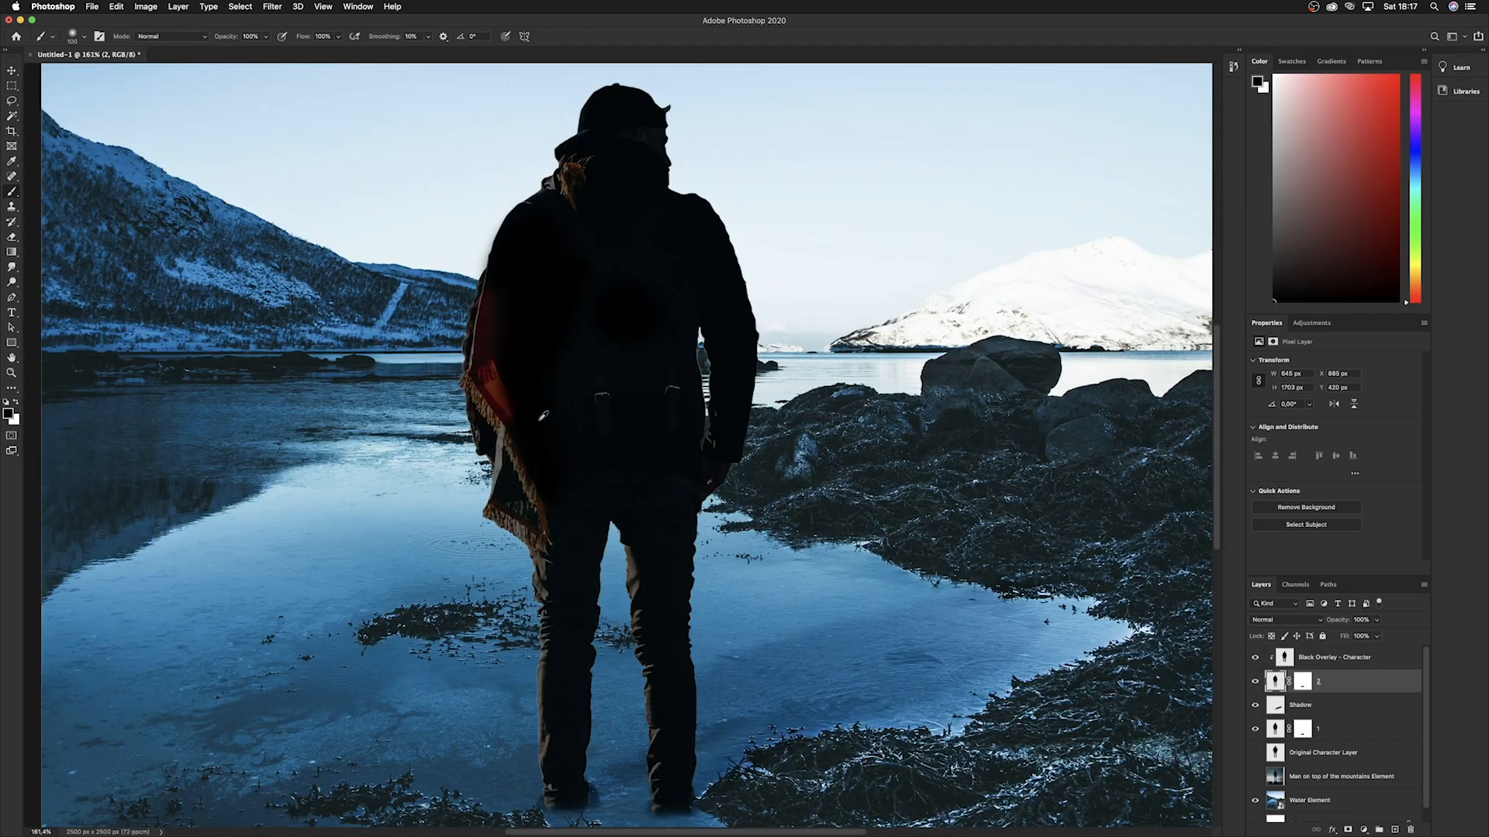
mouse_move(540, 431)
mouse_down()
mouse_move(476, 288)
mouse_move(477, 213)
mouse_move(493, 273)
mouse_move(478, 127)
mouse_move(467, 325)
mouse_move(537, 416)
mouse_up()
scroll(537, 416, down, 10)
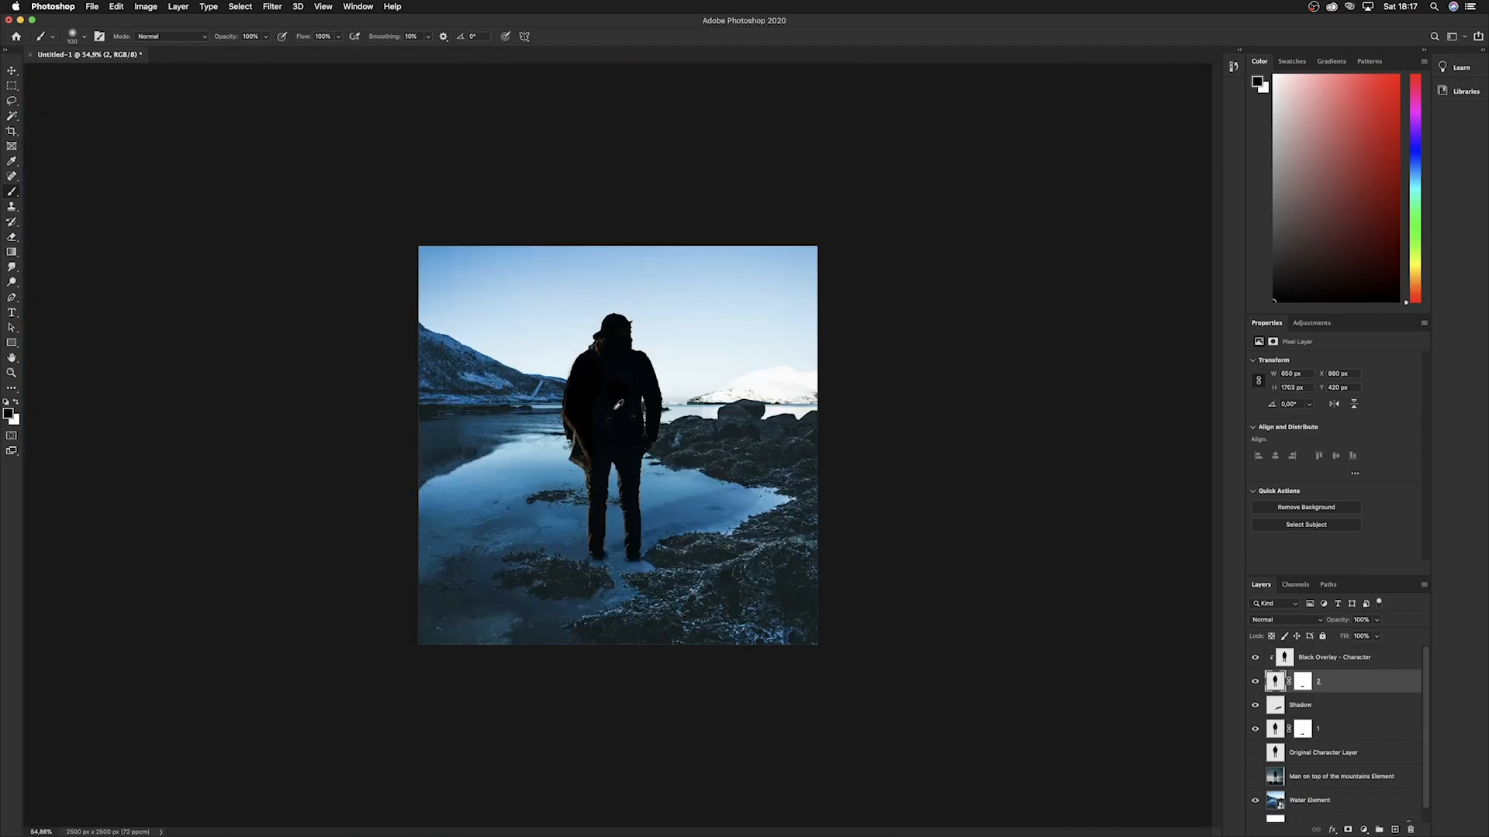
Paint black over the bright scarf fringe beside the man's neck on layer 2.
scroll(566, 458, up, 9)
scroll(566, 459, down, 6)
scroll(632, 241, up, 2)
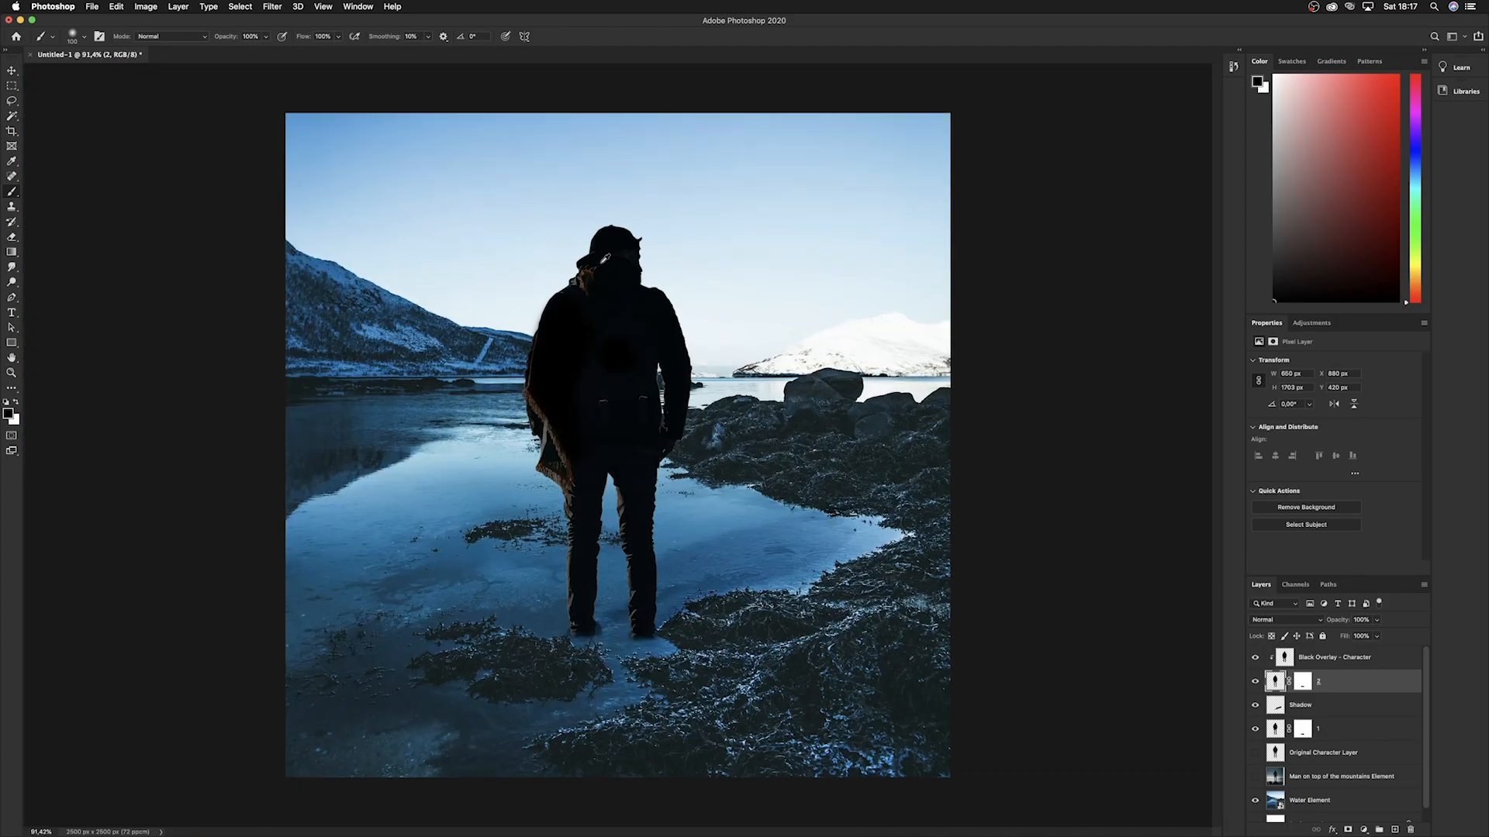
drag(586, 293, 588, 263)
Erase the black paint that spilled outside the man's neck and shoulder outline on layer 2.
scroll(524, 247, up, 4)
click(12, 236)
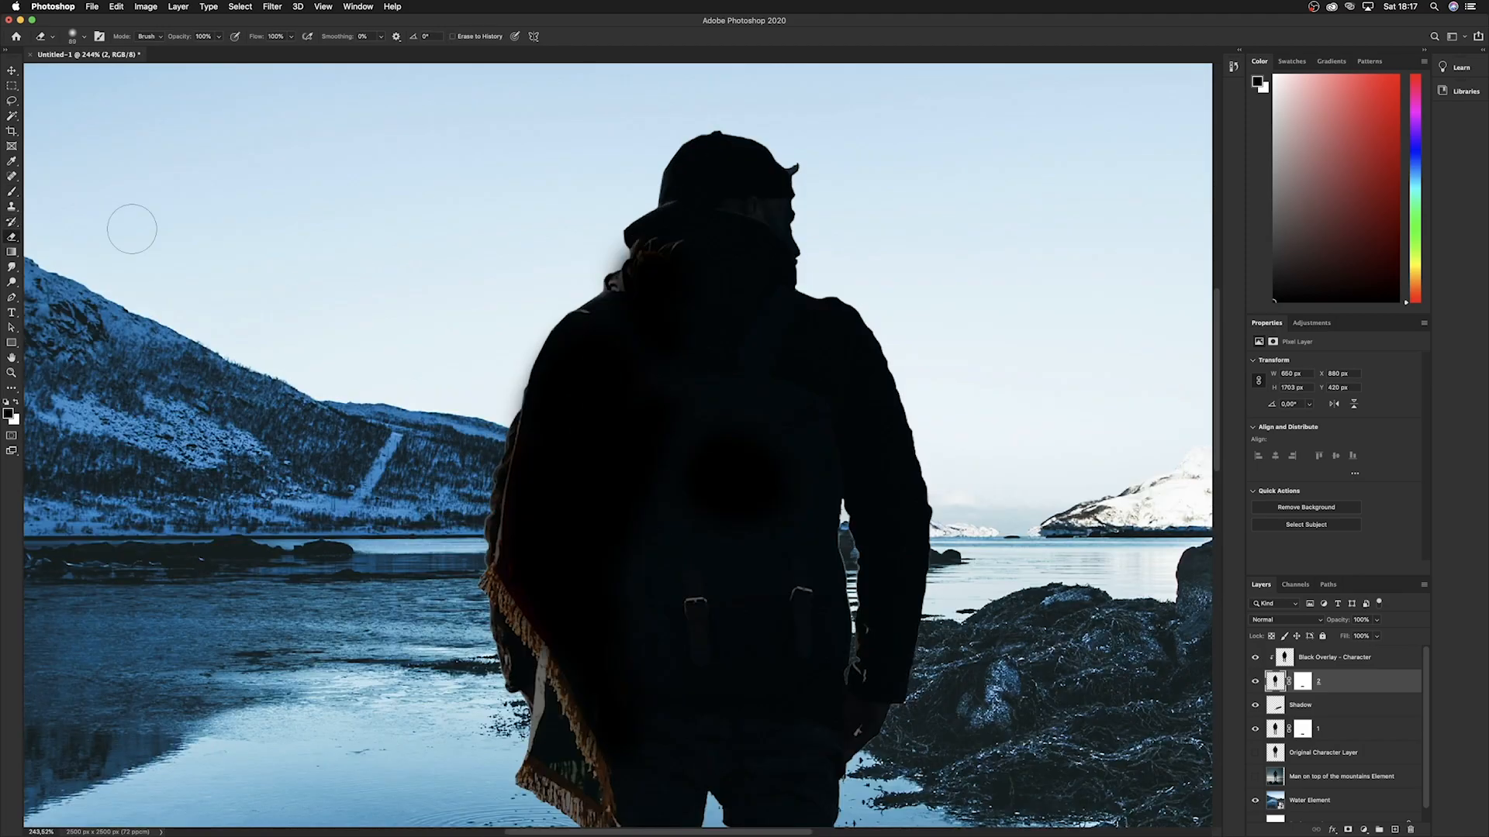
mouse_move(581, 239)
mouse_down()
mouse_move(598, 240)
mouse_move(613, 283)
mouse_up()
scroll(697, 481, down, 6)
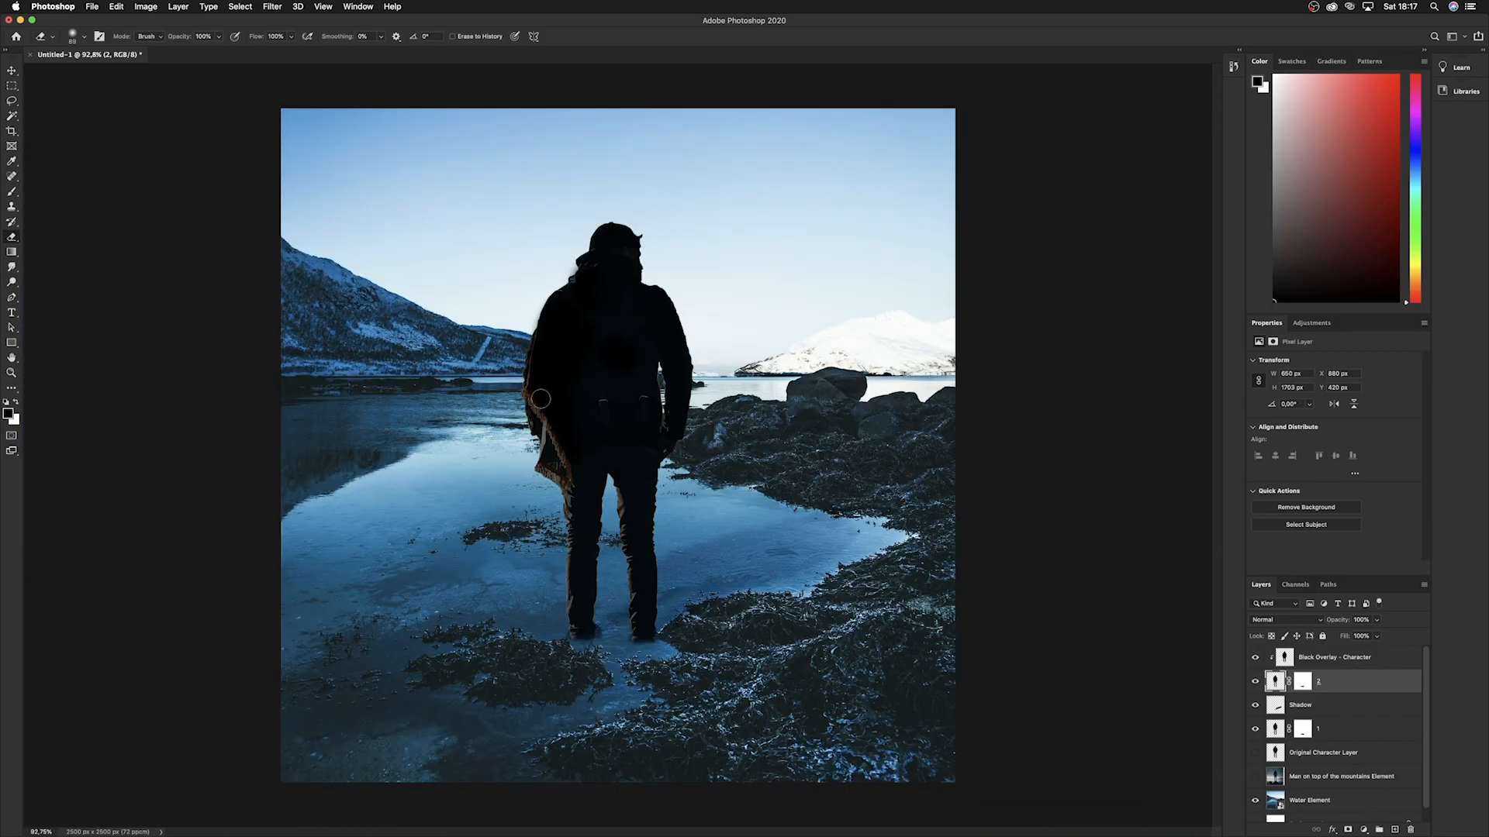
click(12, 71)
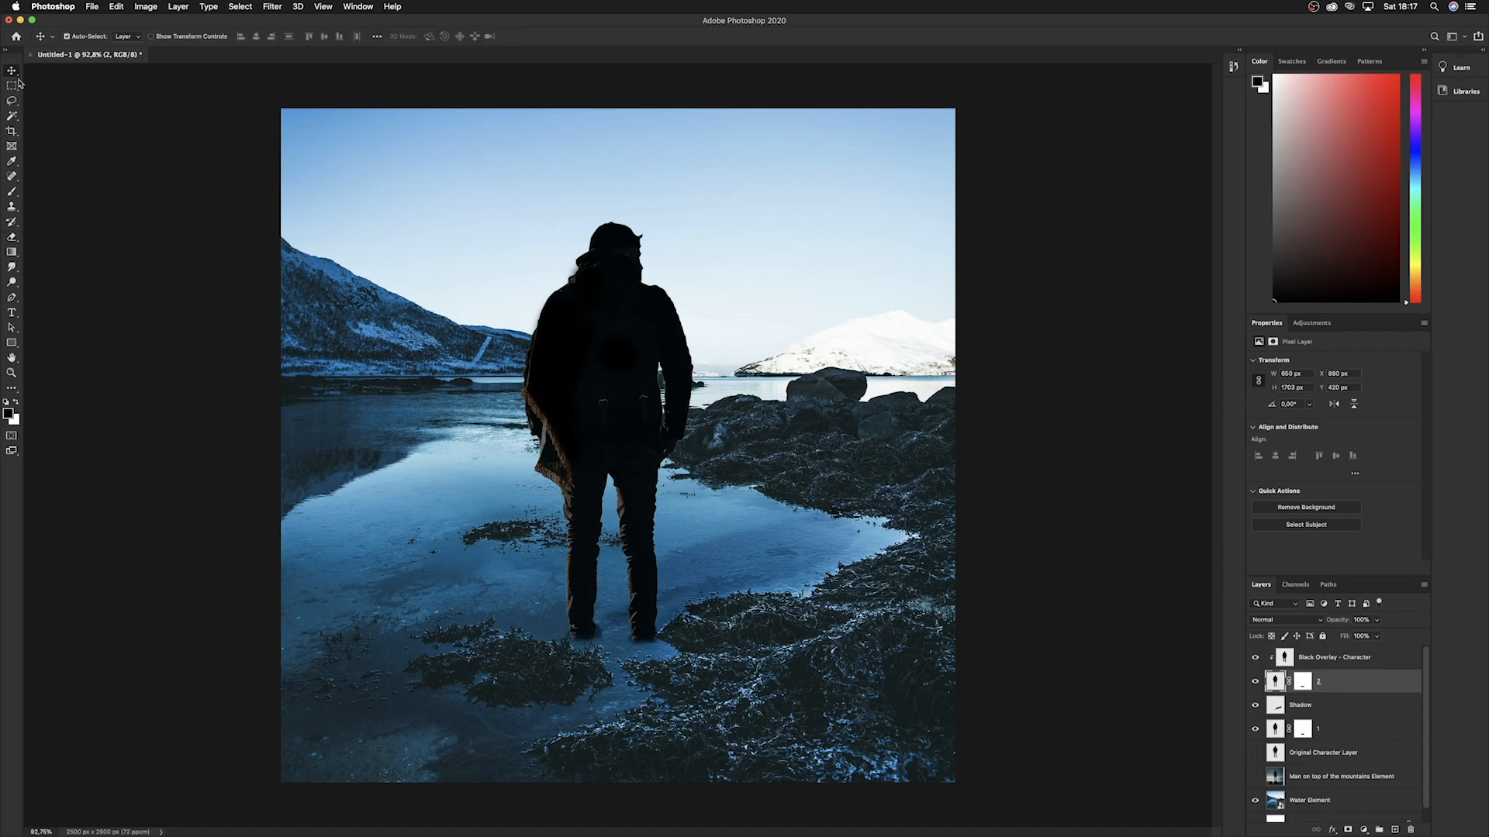
scroll(545, 331, up, 1)
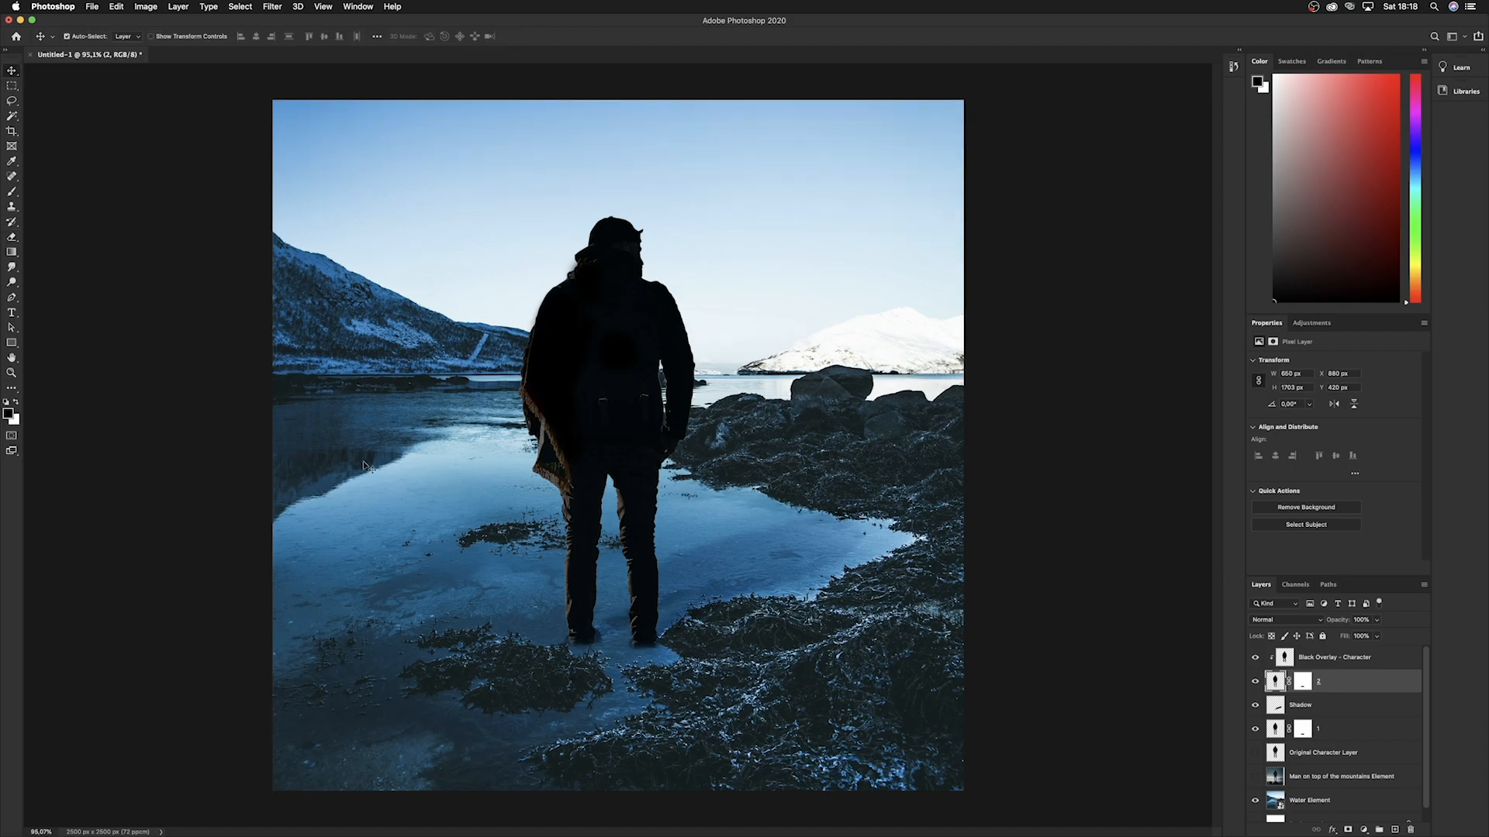
Add a Black & White adjustment layer above Black Overlay - Character and reduce its opacity to about 35%.
click(1381, 658)
click(1364, 830)
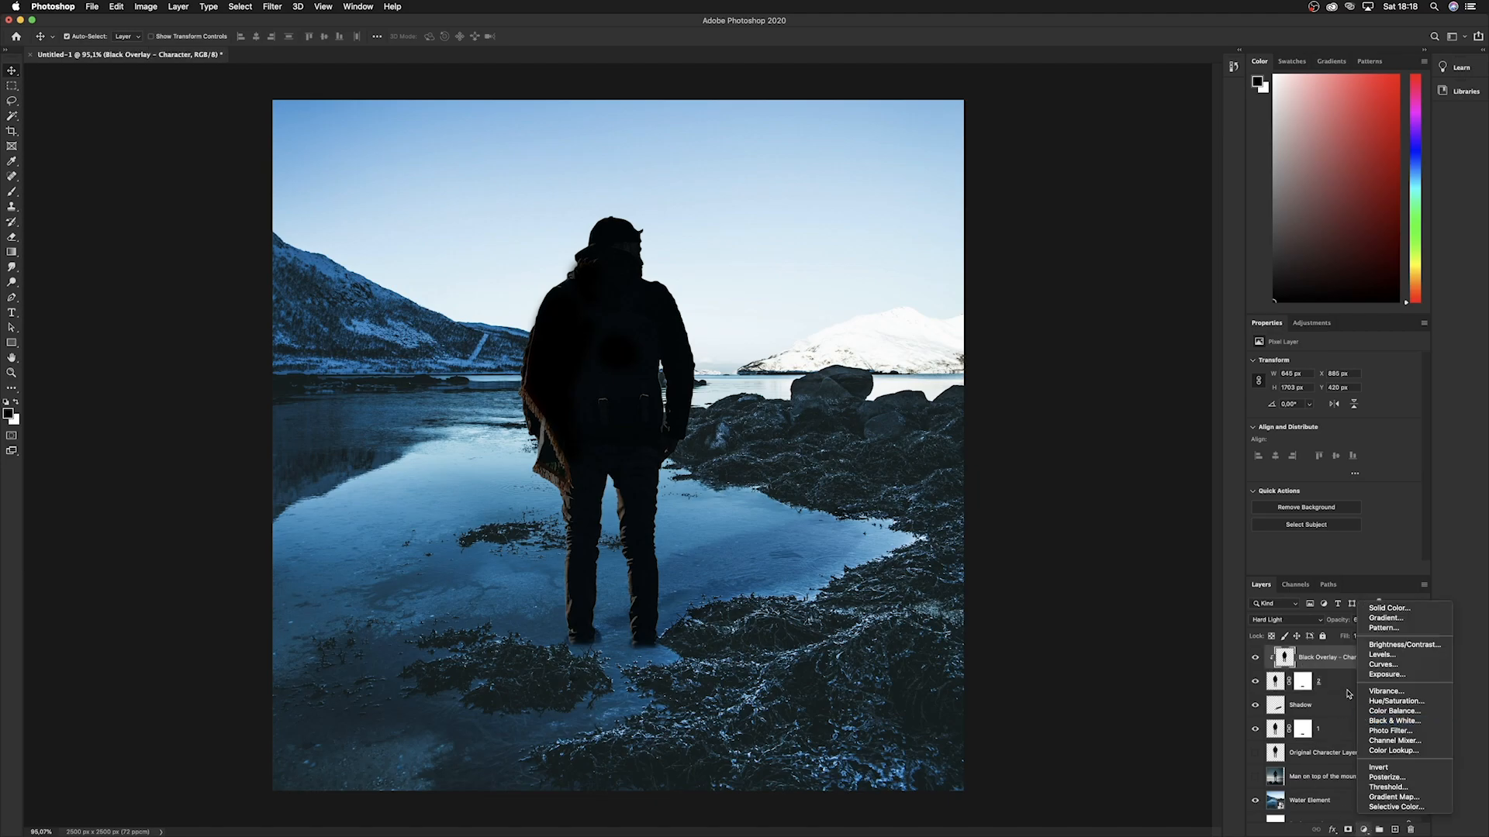
click(1394, 721)
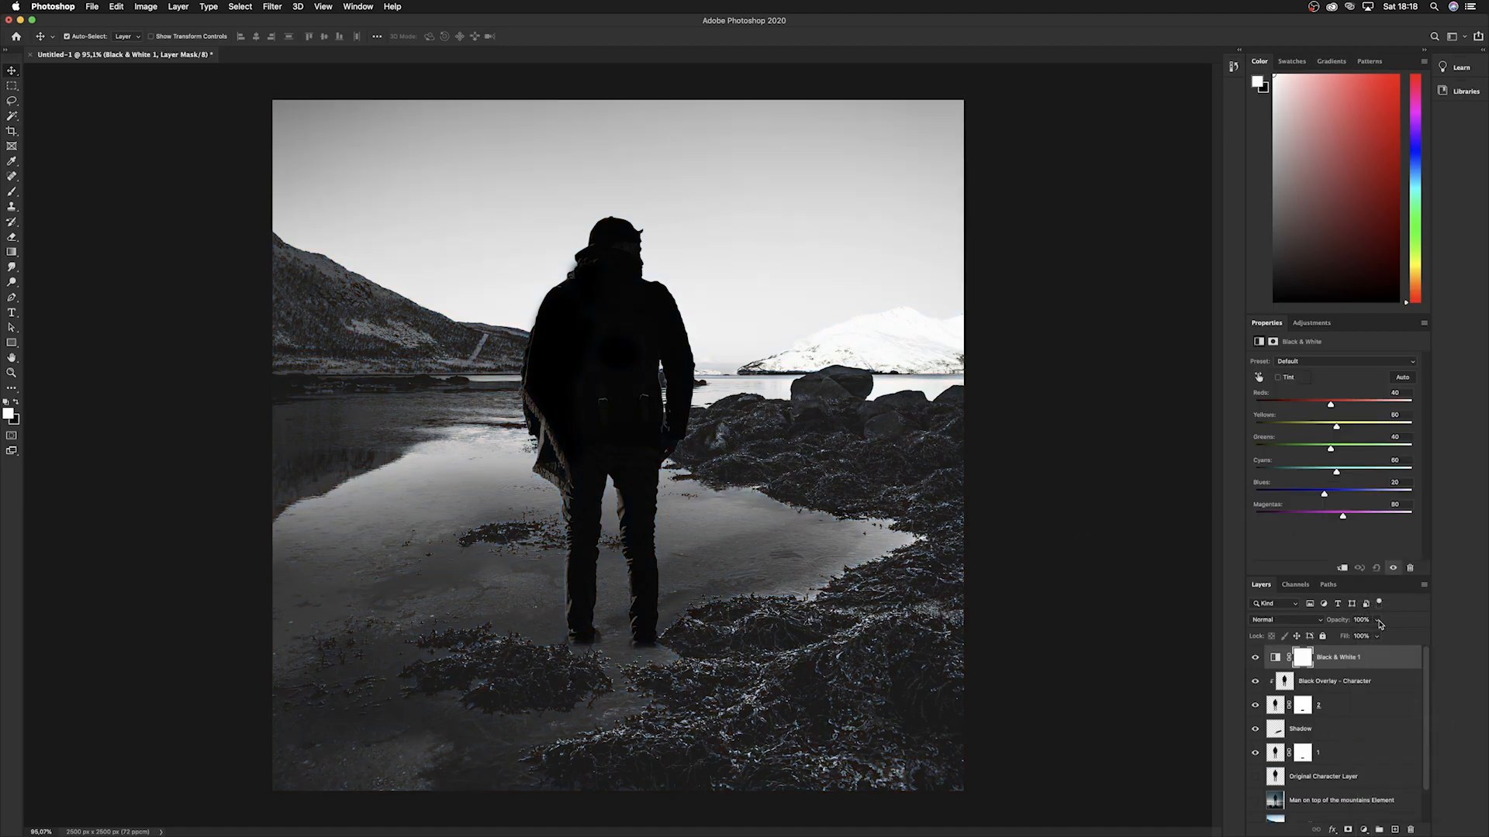
click(1379, 623)
drag(1378, 635, 1351, 638)
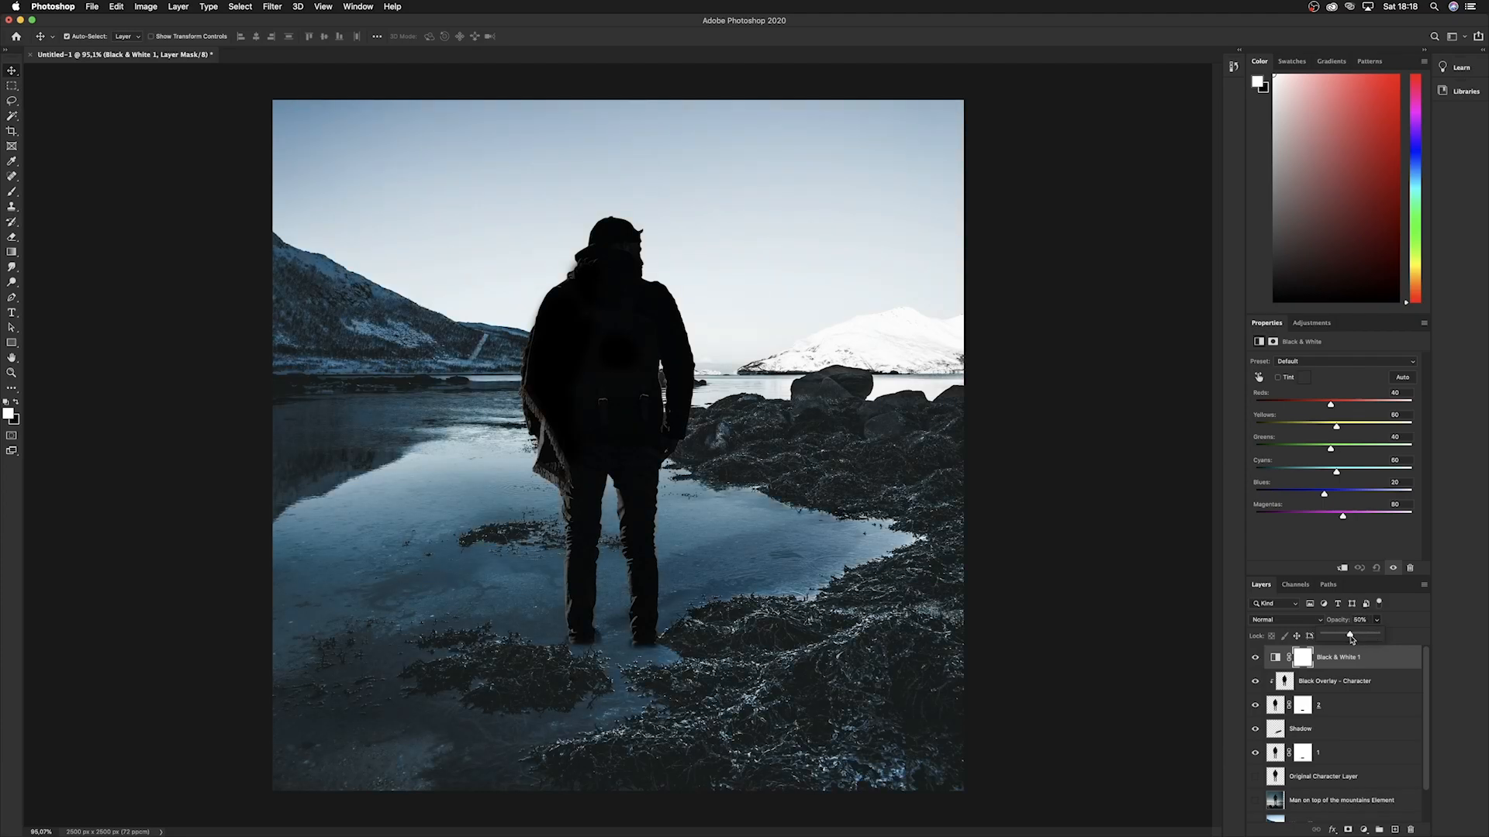
drag(1347, 639, 1344, 640)
scroll(1379, 698, down, 2)
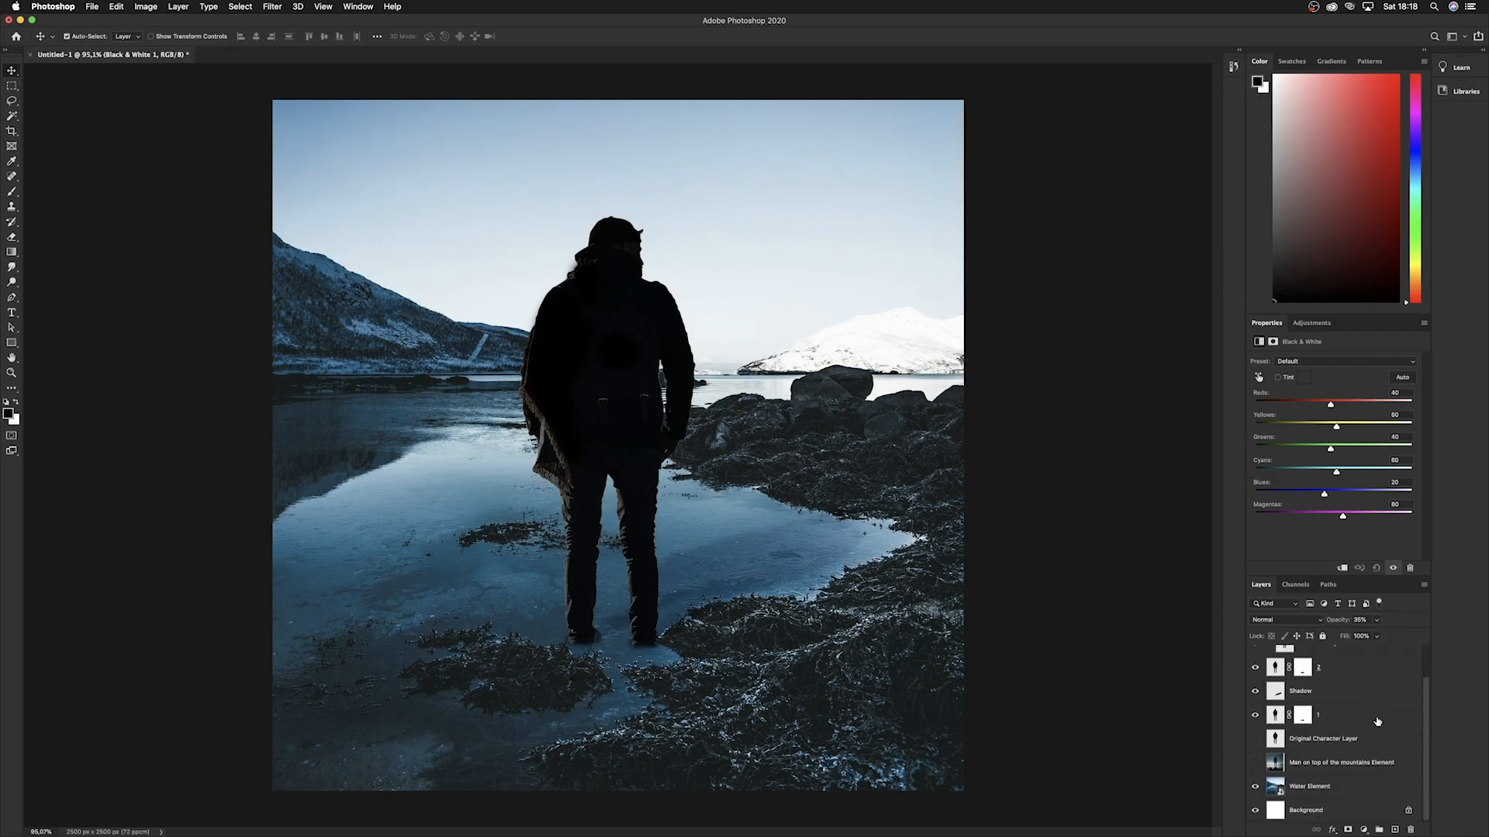
Add another Black & White adjustment layer directly above Water Element and reduce its opacity to about 35%.
click(1394, 785)
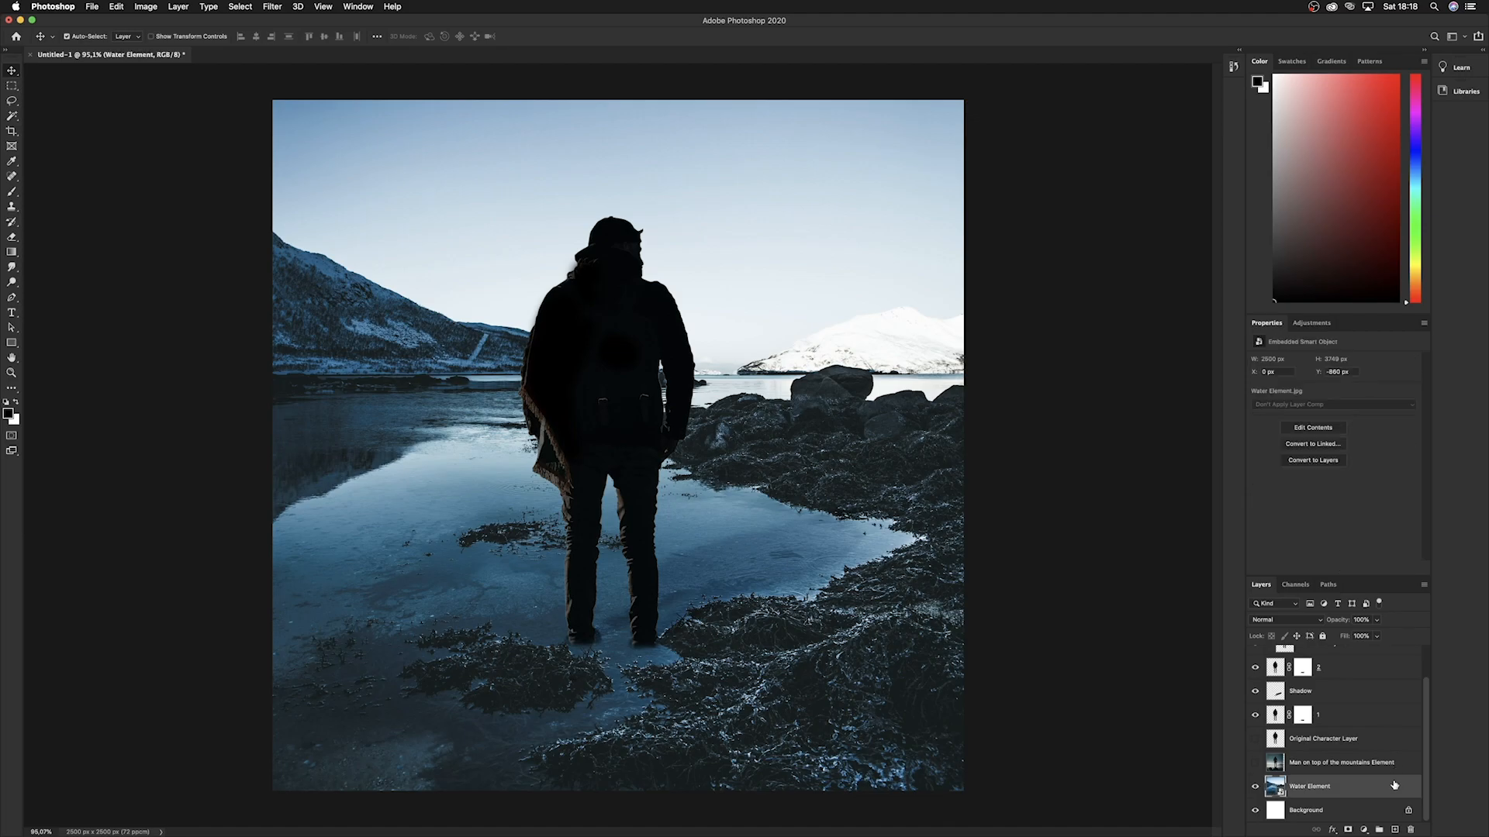
click(1365, 831)
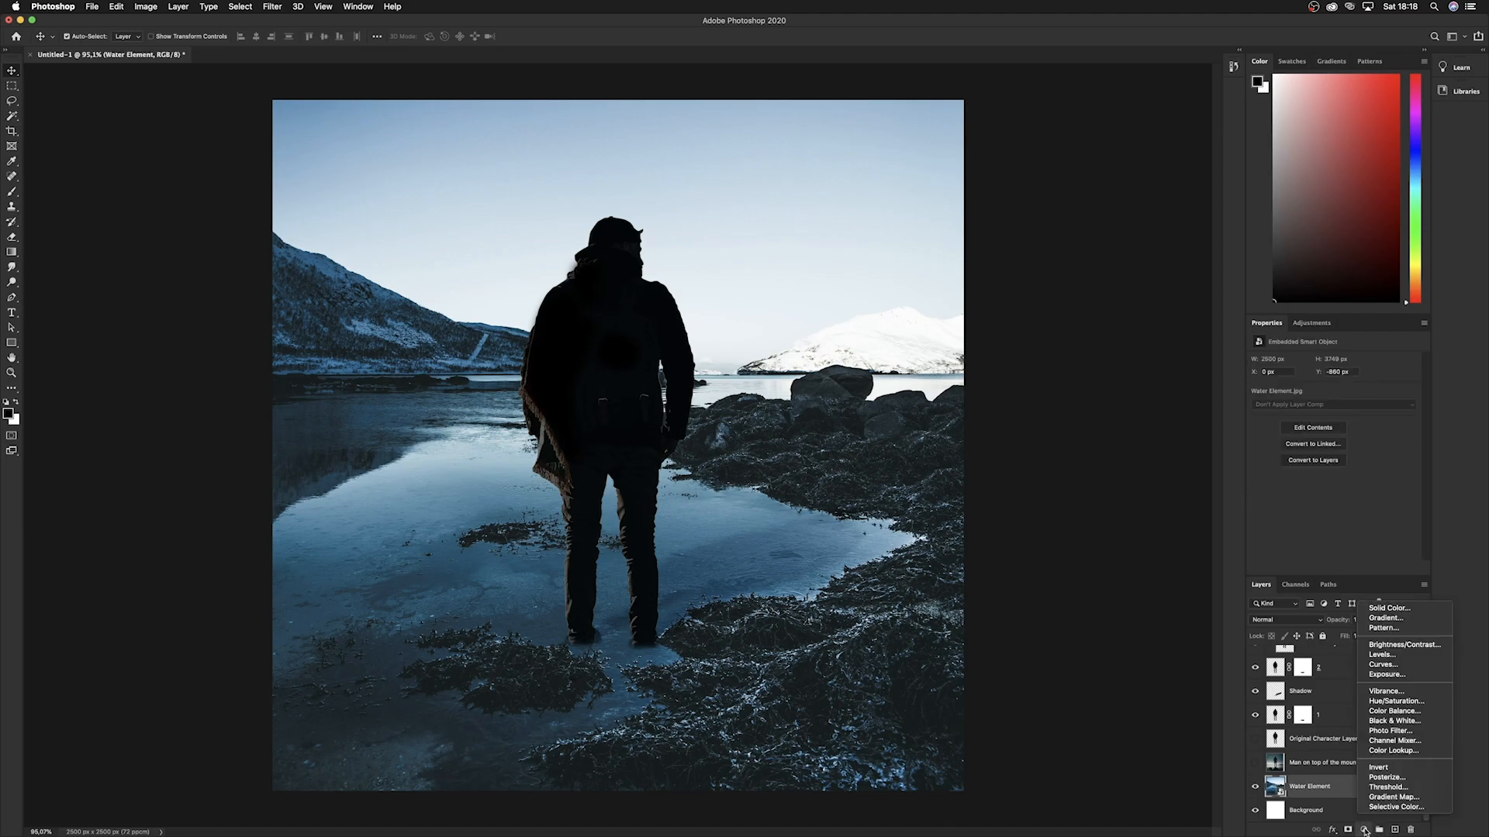
click(1402, 722)
click(1376, 619)
drag(1380, 636, 1354, 637)
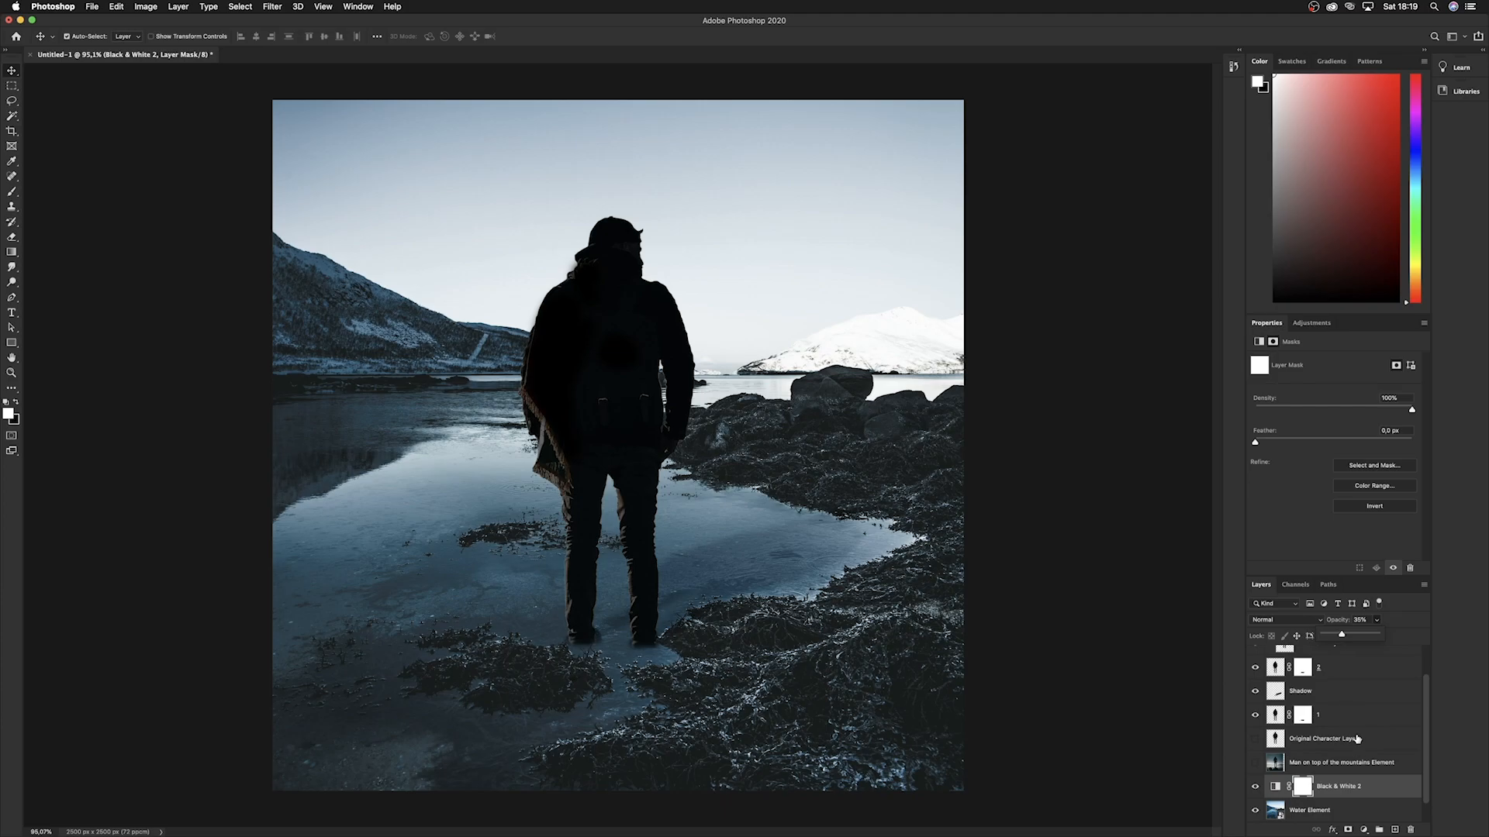
Add a Brightness/Contrast adjustment above the lower Black & White layer with brightness -84 and contrast about 38.
click(1365, 832)
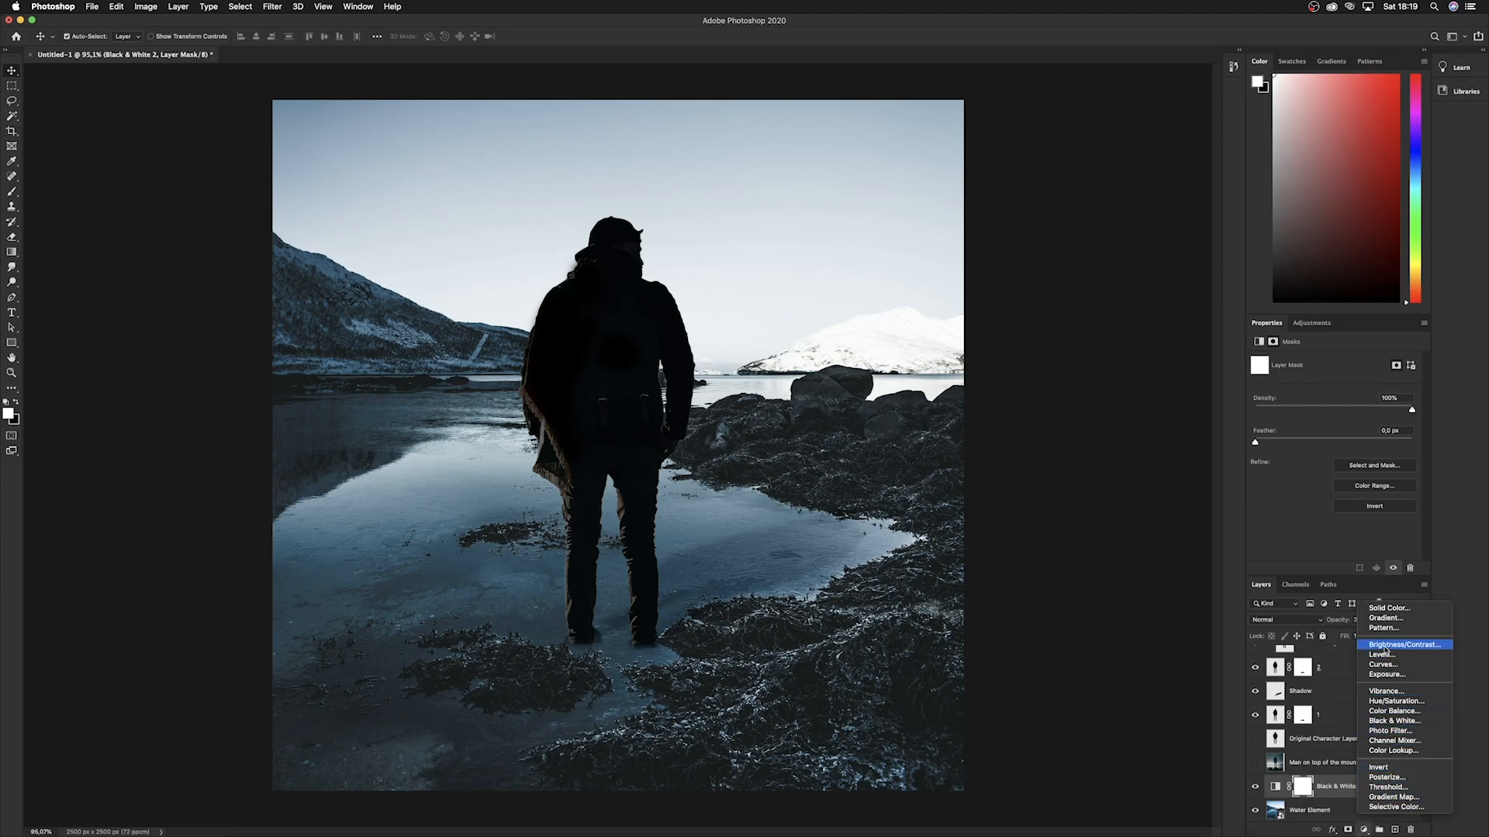
drag(1332, 395, 1371, 417)
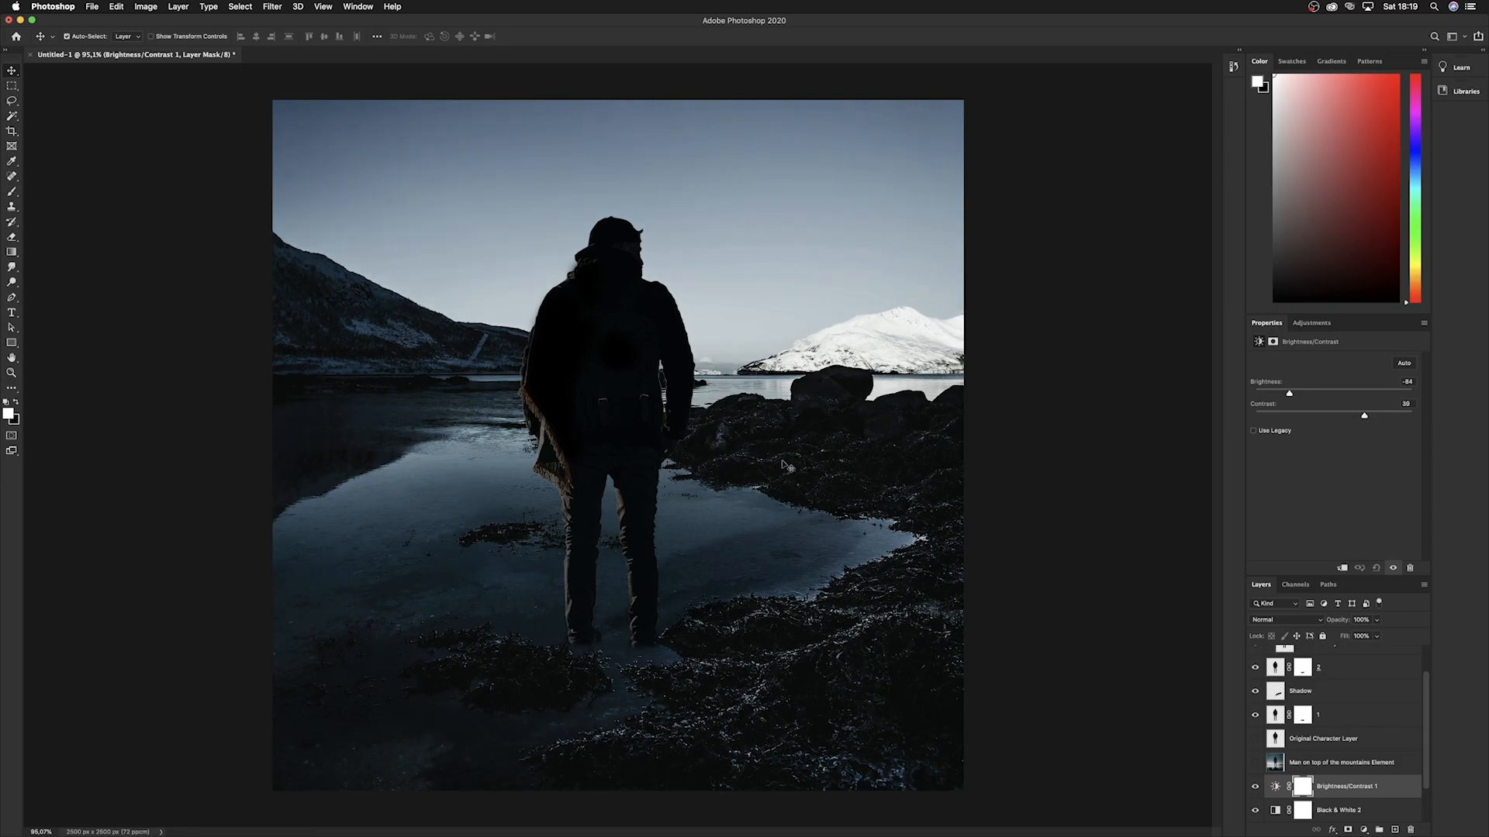
scroll(572, 363, down, 5)
scroll(572, 362, up, 4)
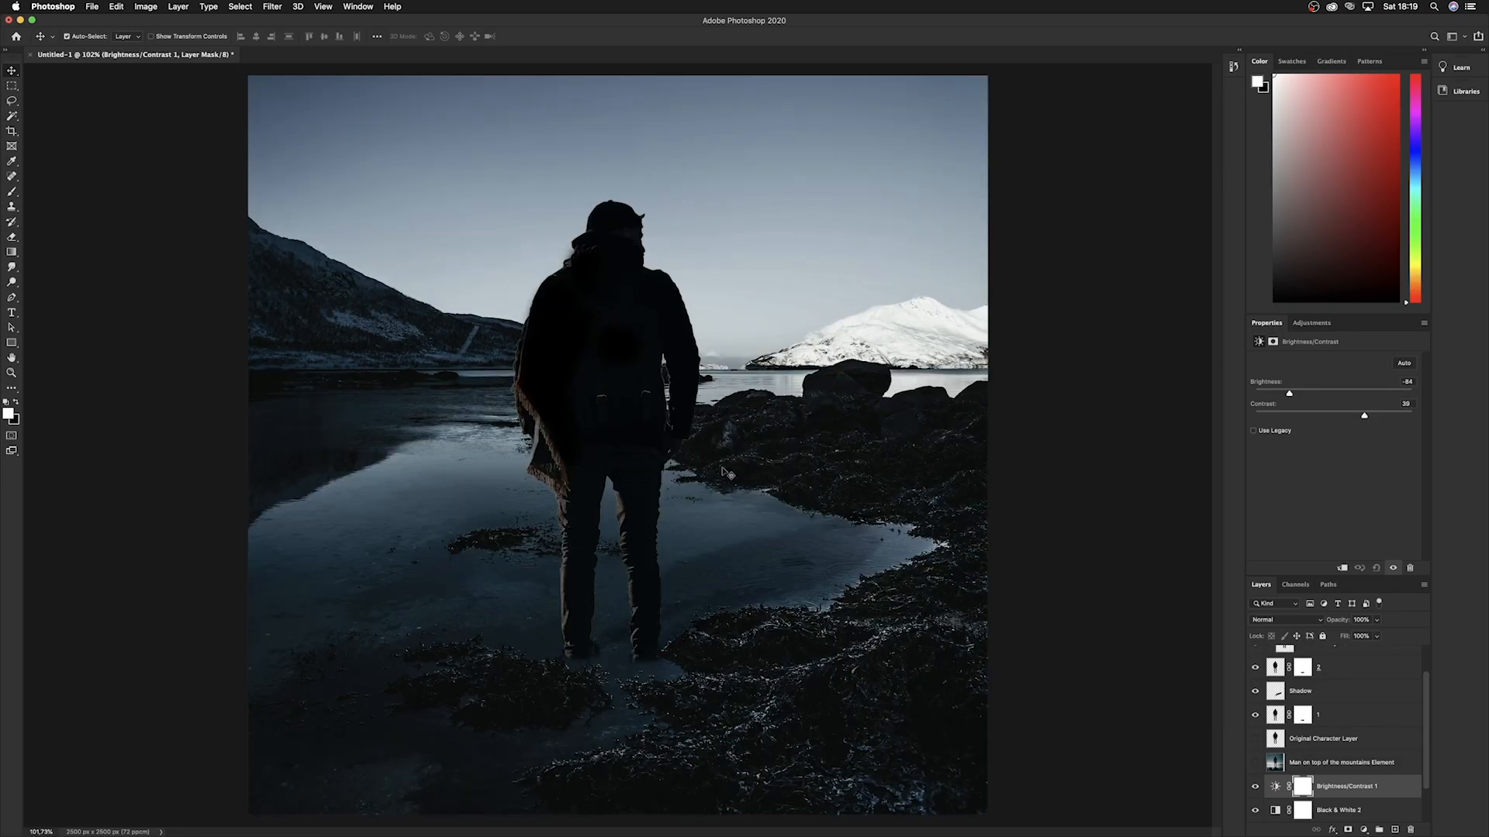
scroll(777, 596, down, 2)
scroll(1363, 772, up, 2)
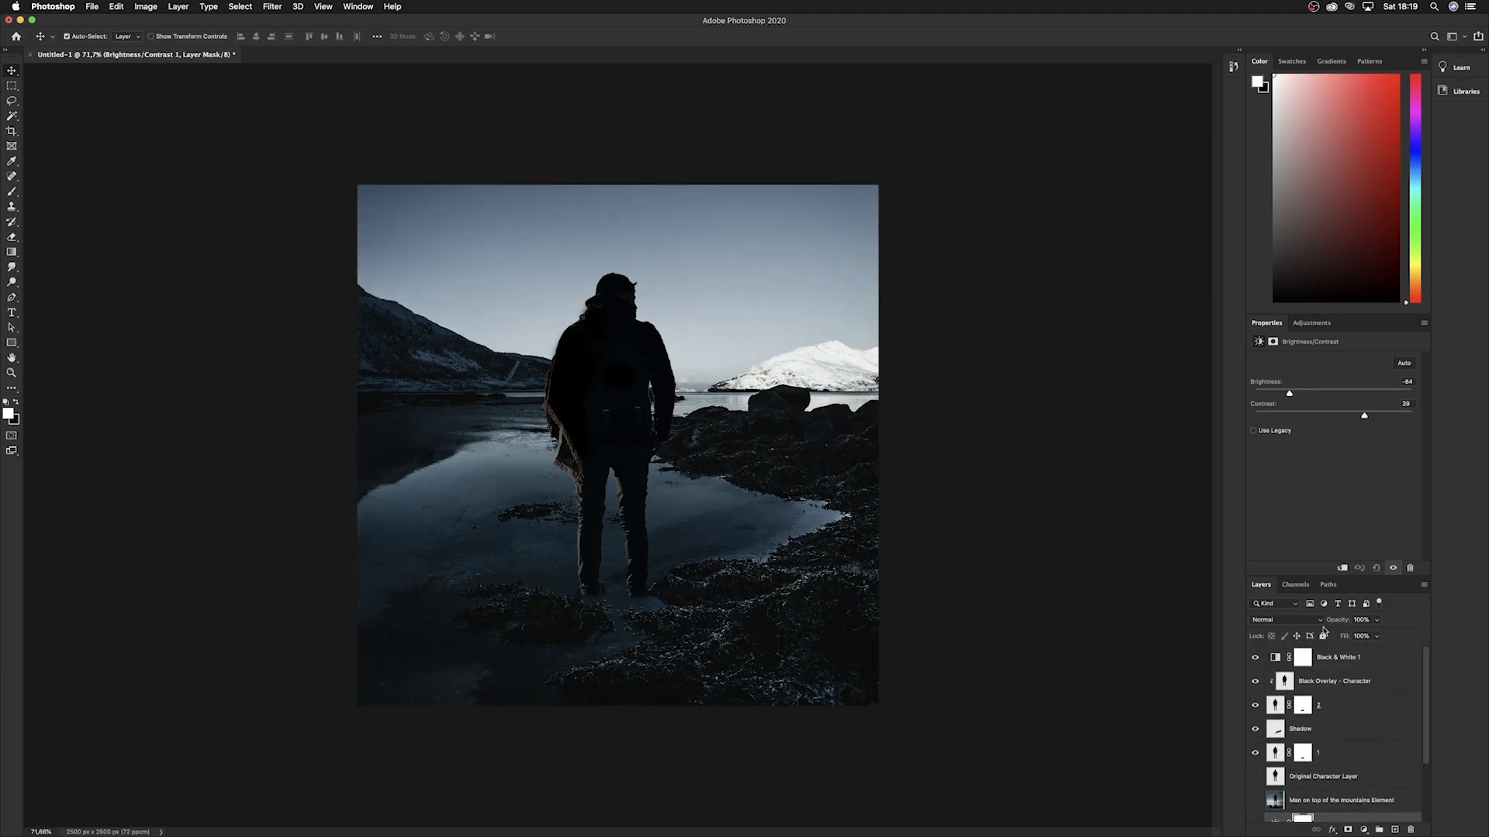
Group the layers from Black Overlay - Character down to Man on top of the mountains Element as Character - Group.
click(1377, 681)
scroll(1380, 715, down, 2)
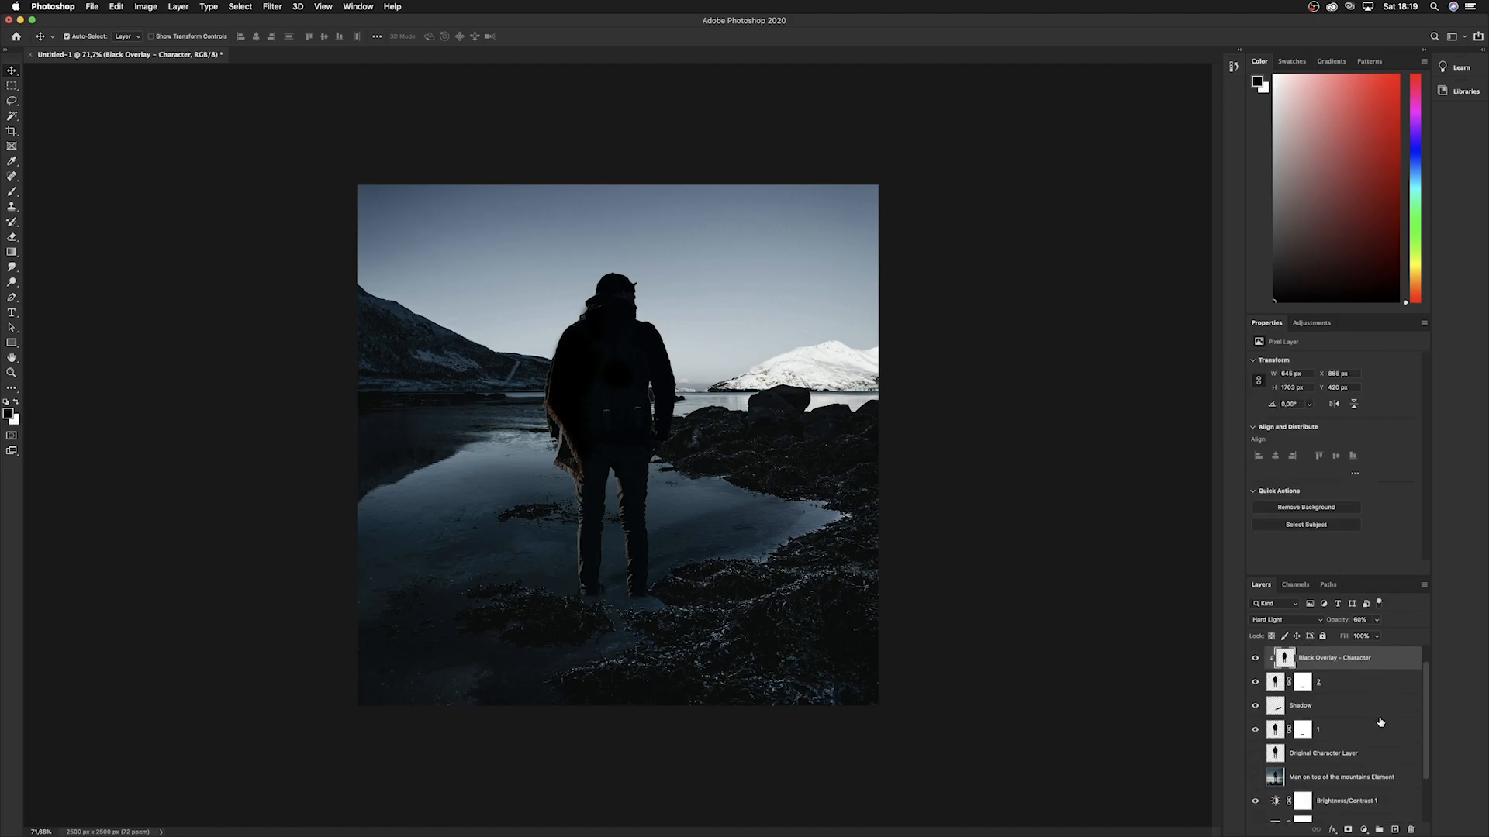
shift+click(1387, 785)
click(1378, 830)
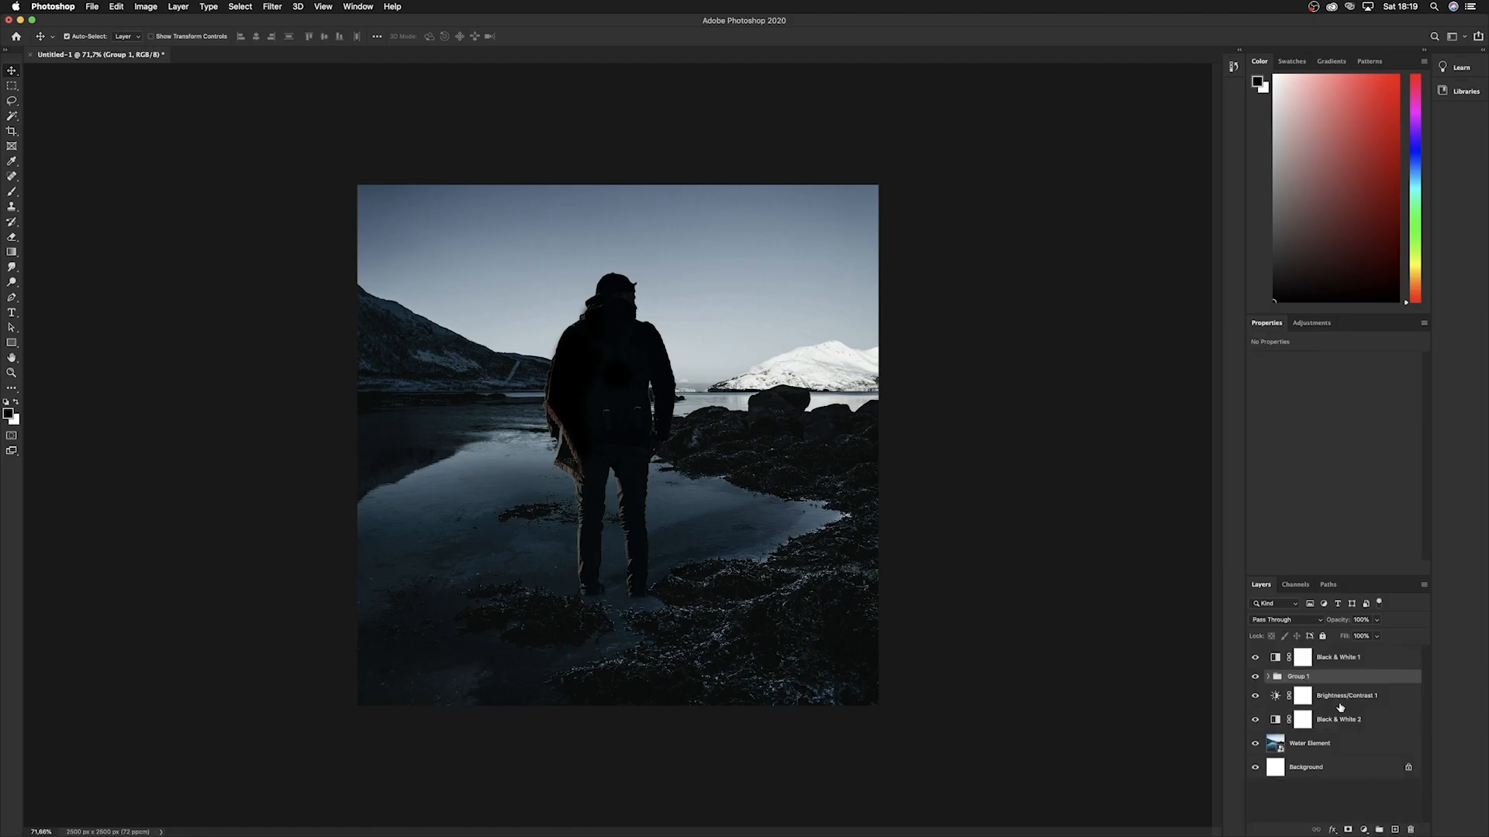
double_click(1295, 676)
text(Group)
key(Return)
Clip the topmost Black & White adjustment layer to Character - Group.
right_click(1381, 650)
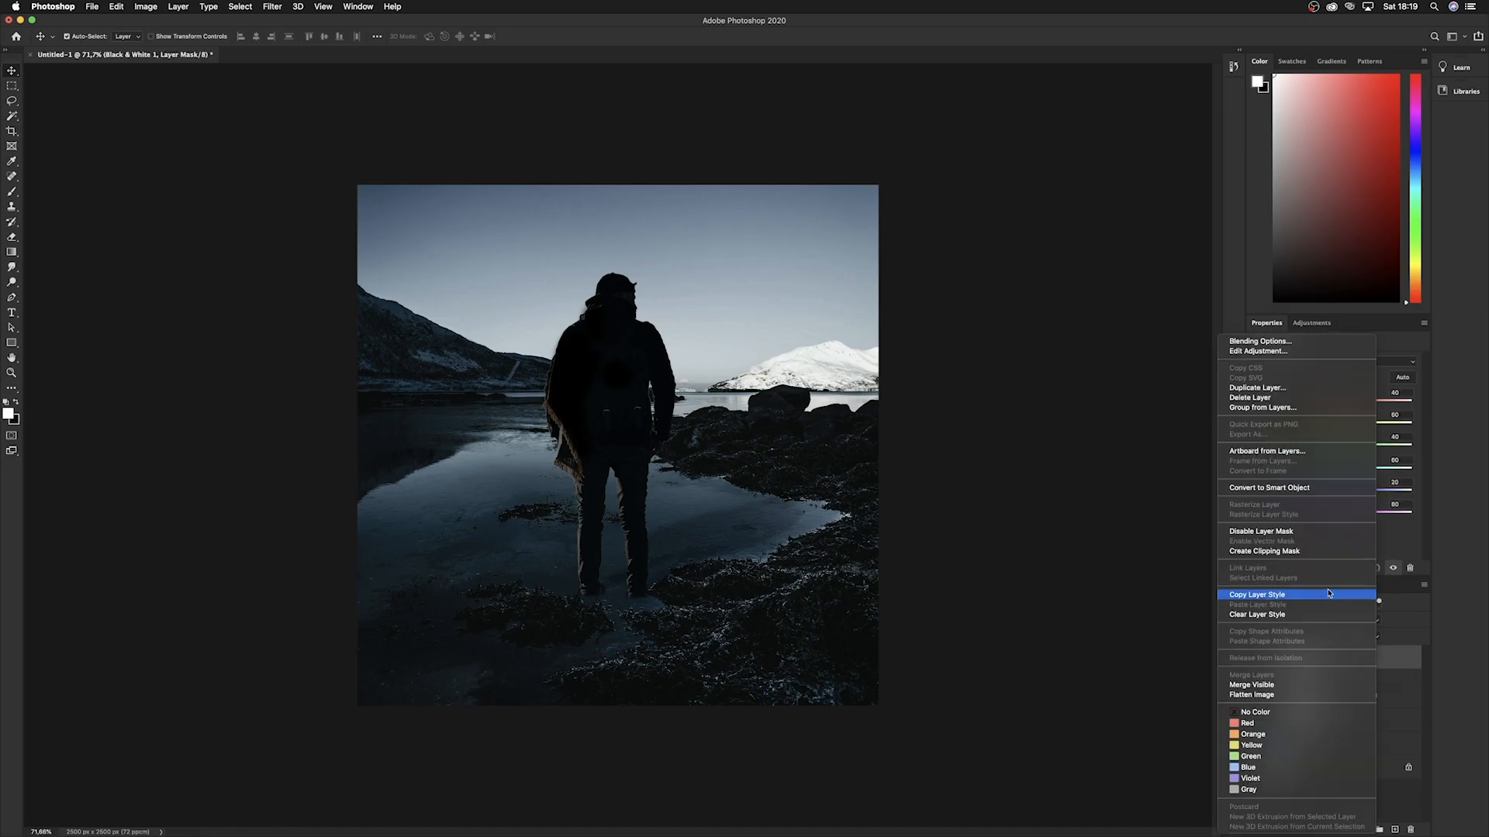
click(1310, 552)
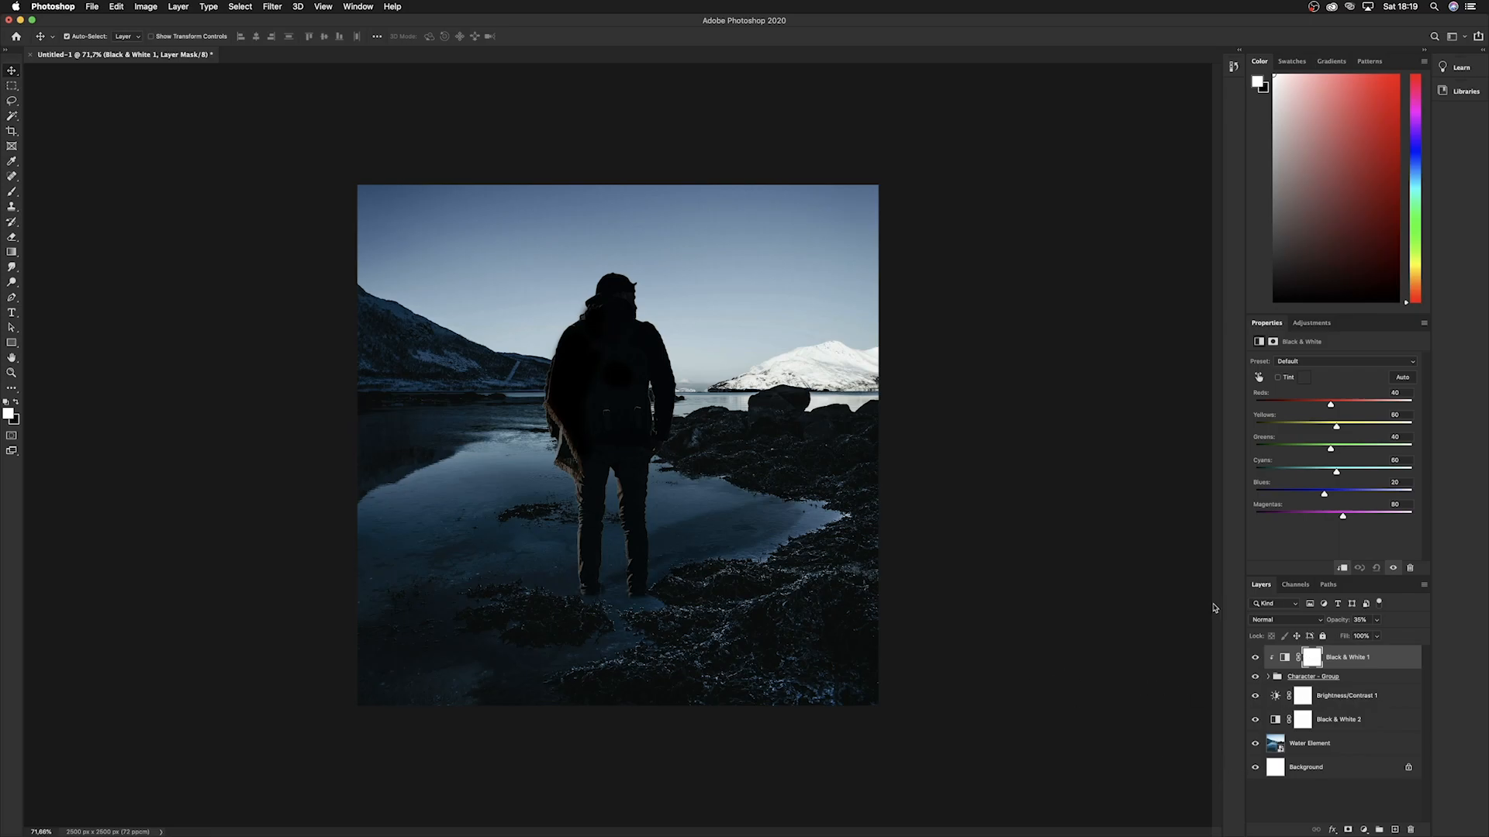
scroll(613, 411, up, 2)
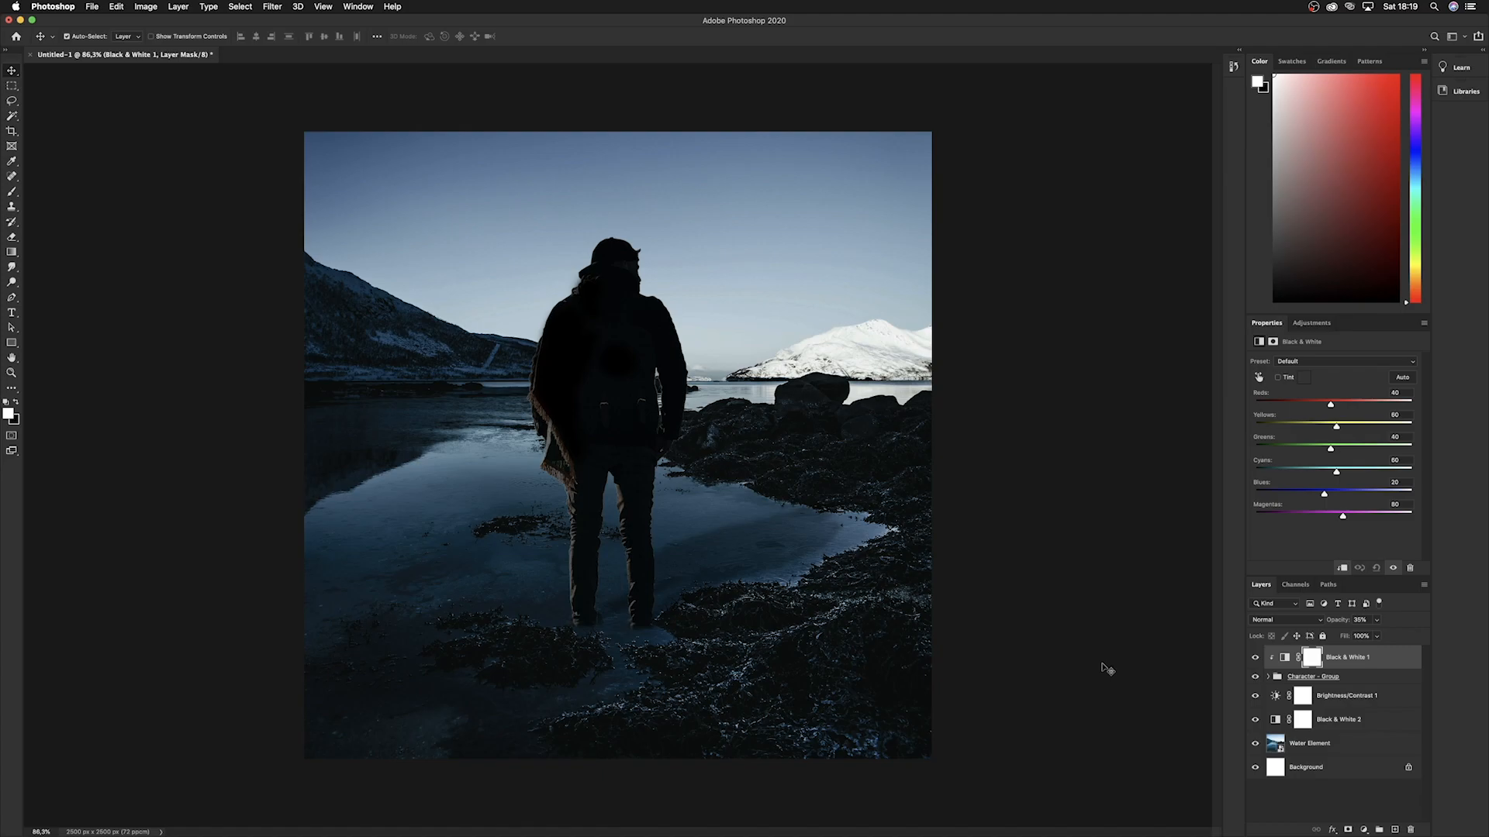
Set the opacity of the Black & White adjustment layer above Water Element to 43%.
click(1376, 620)
click(1349, 719)
click(1376, 620)
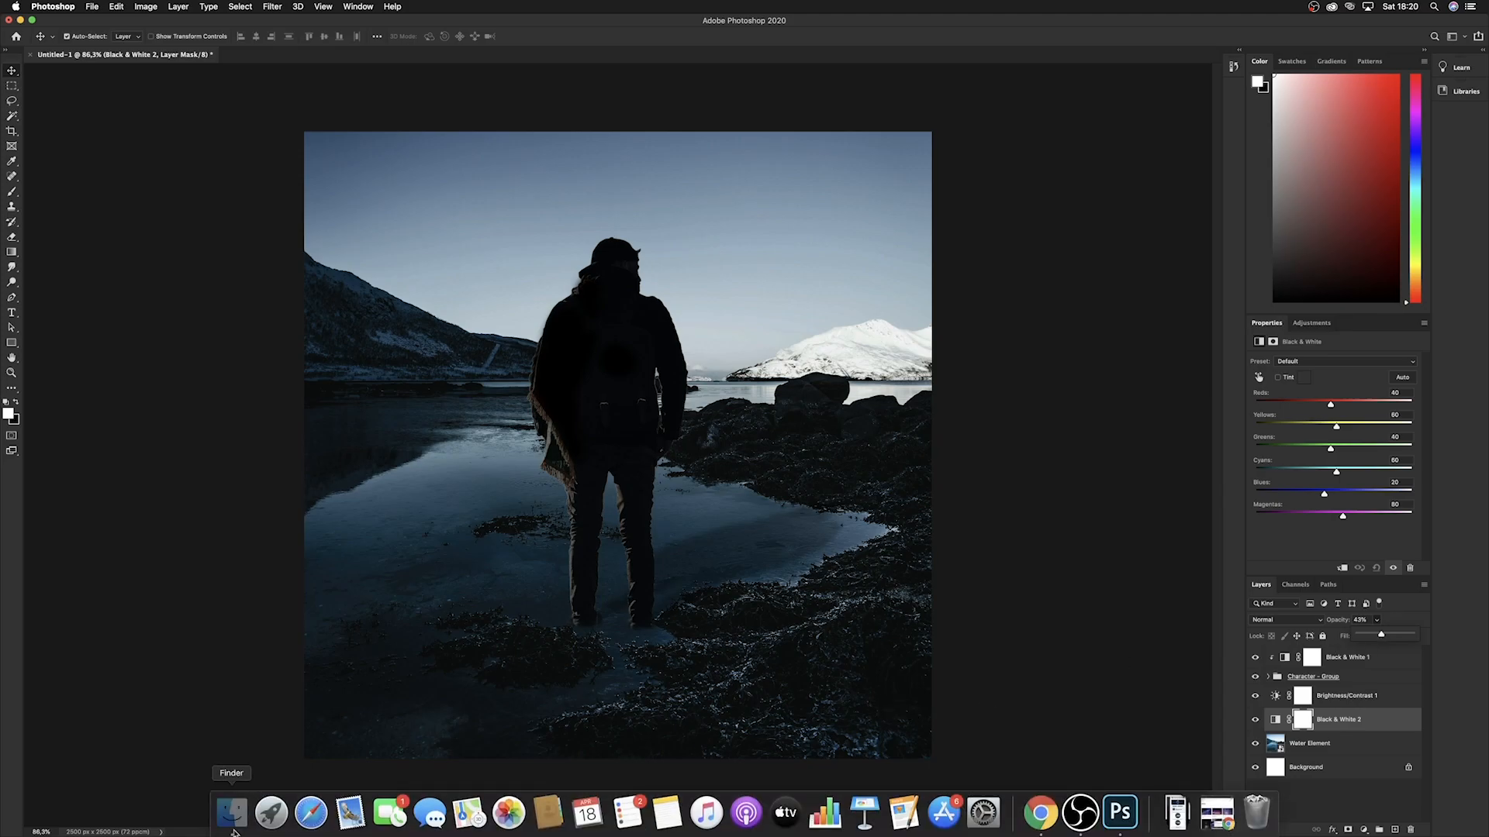
Place Smoke Element.png above the lower Black & White layer, aligned with the bottom edge of the canvas.
click(231, 814)
drag(1156, 507, 660, 647)
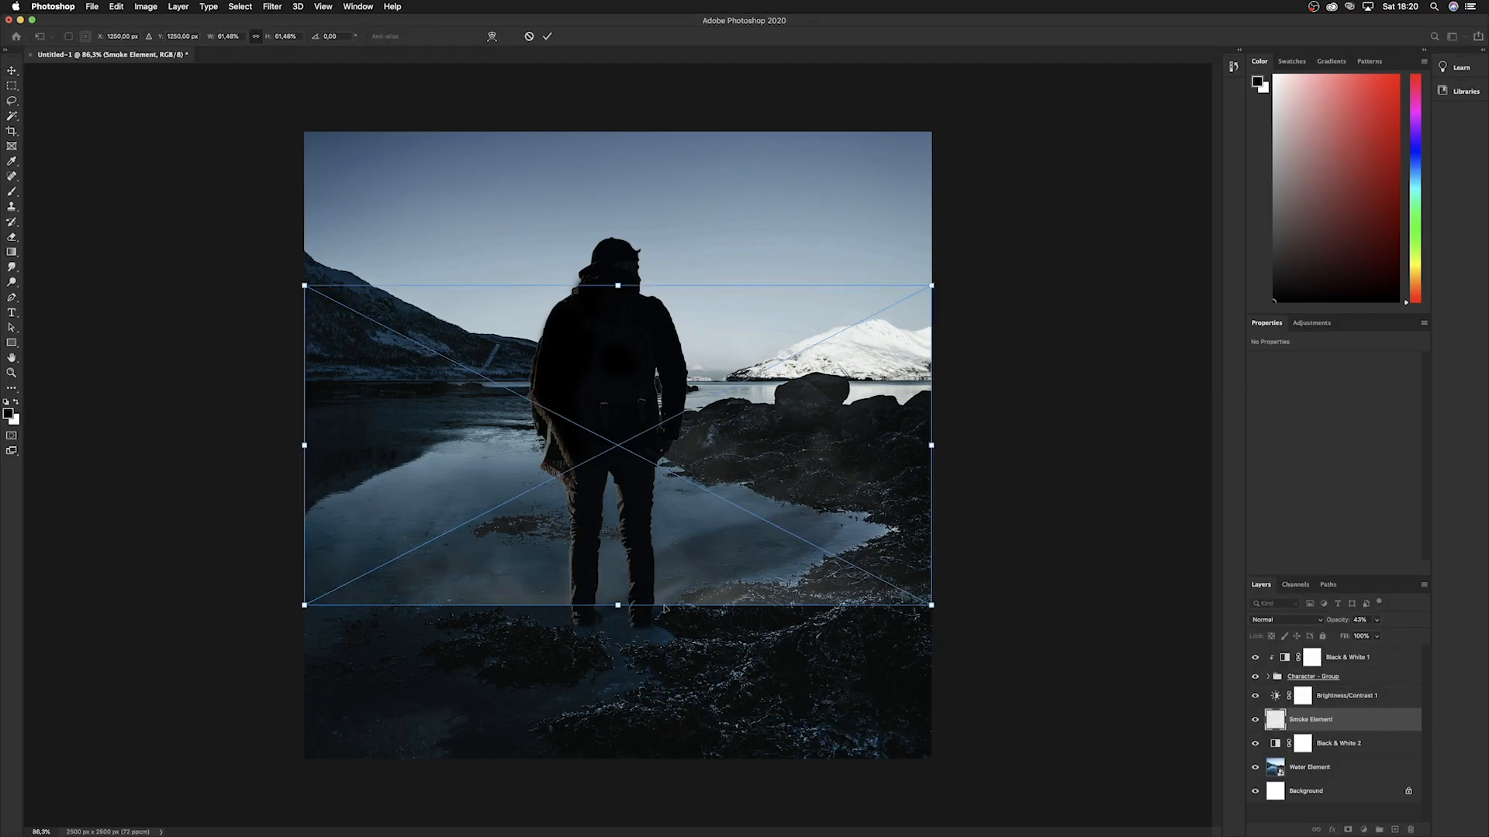
drag(637, 588, 639, 745)
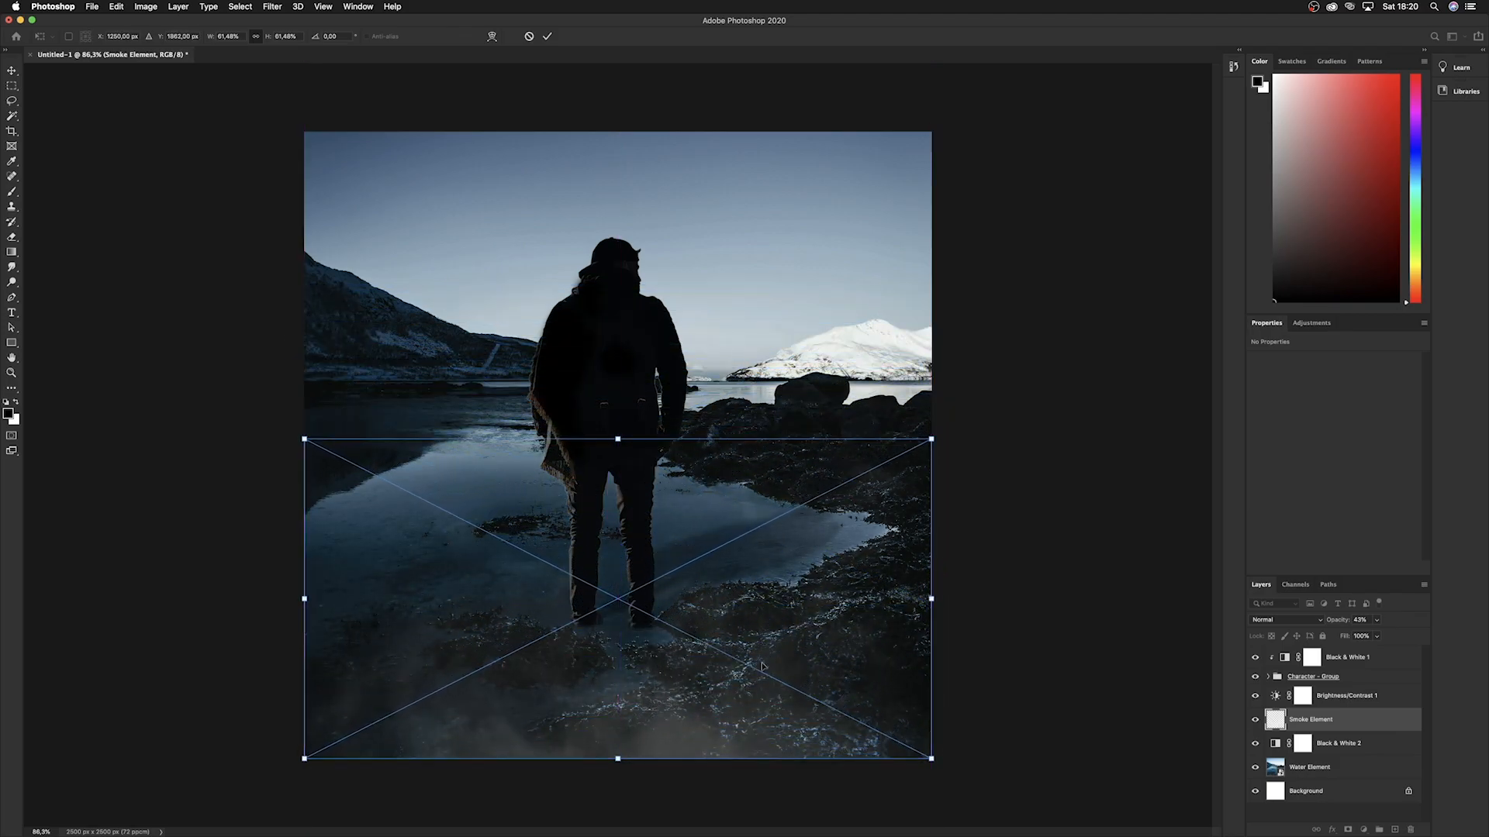
key(Return)
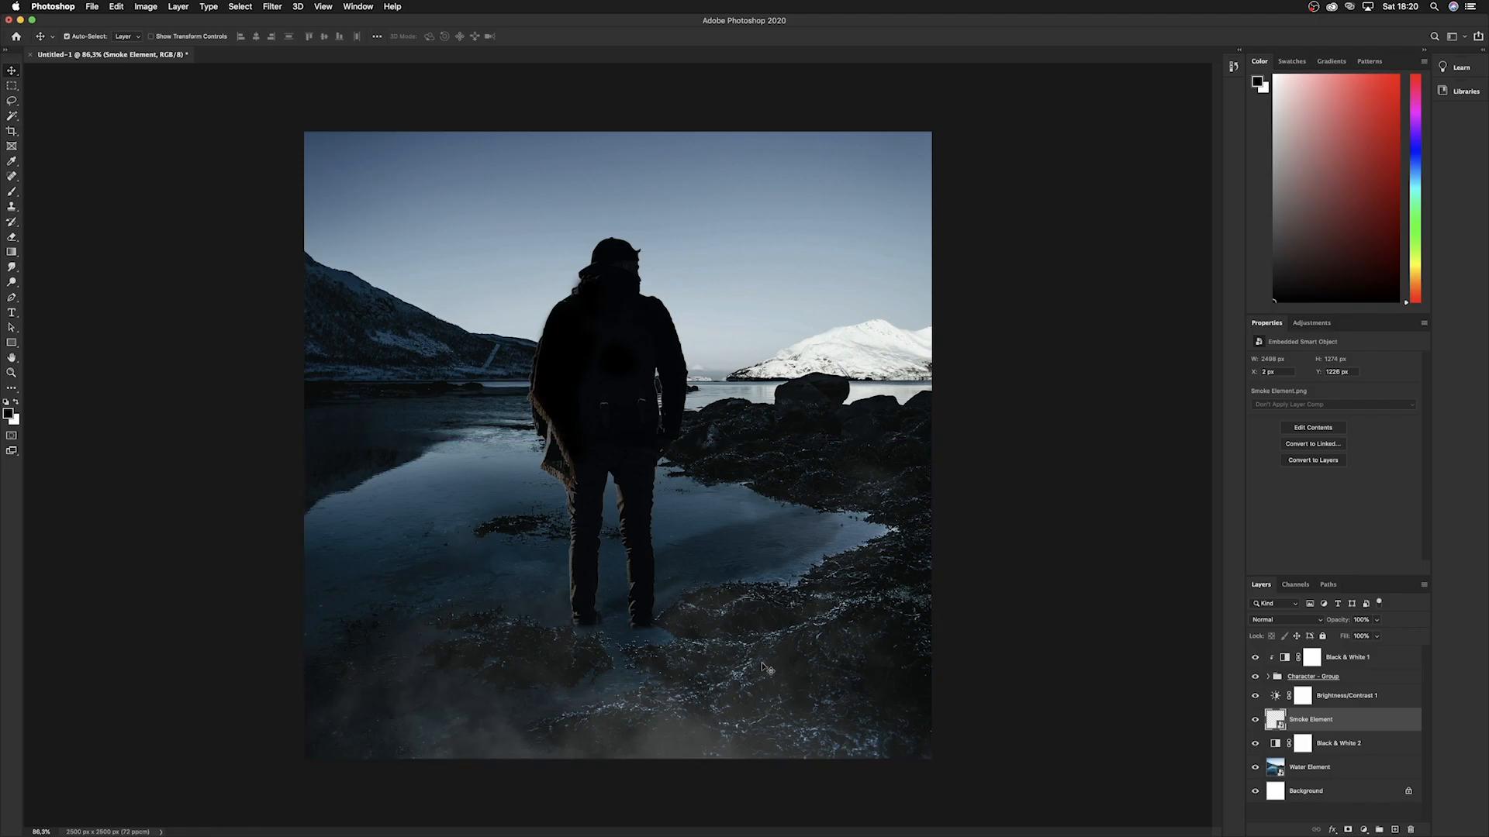
Duplicate the smoke layer, shrink the copy to about 1521 px wide around the man's feet, and move it to the top of the layer stack.
key(super+j)
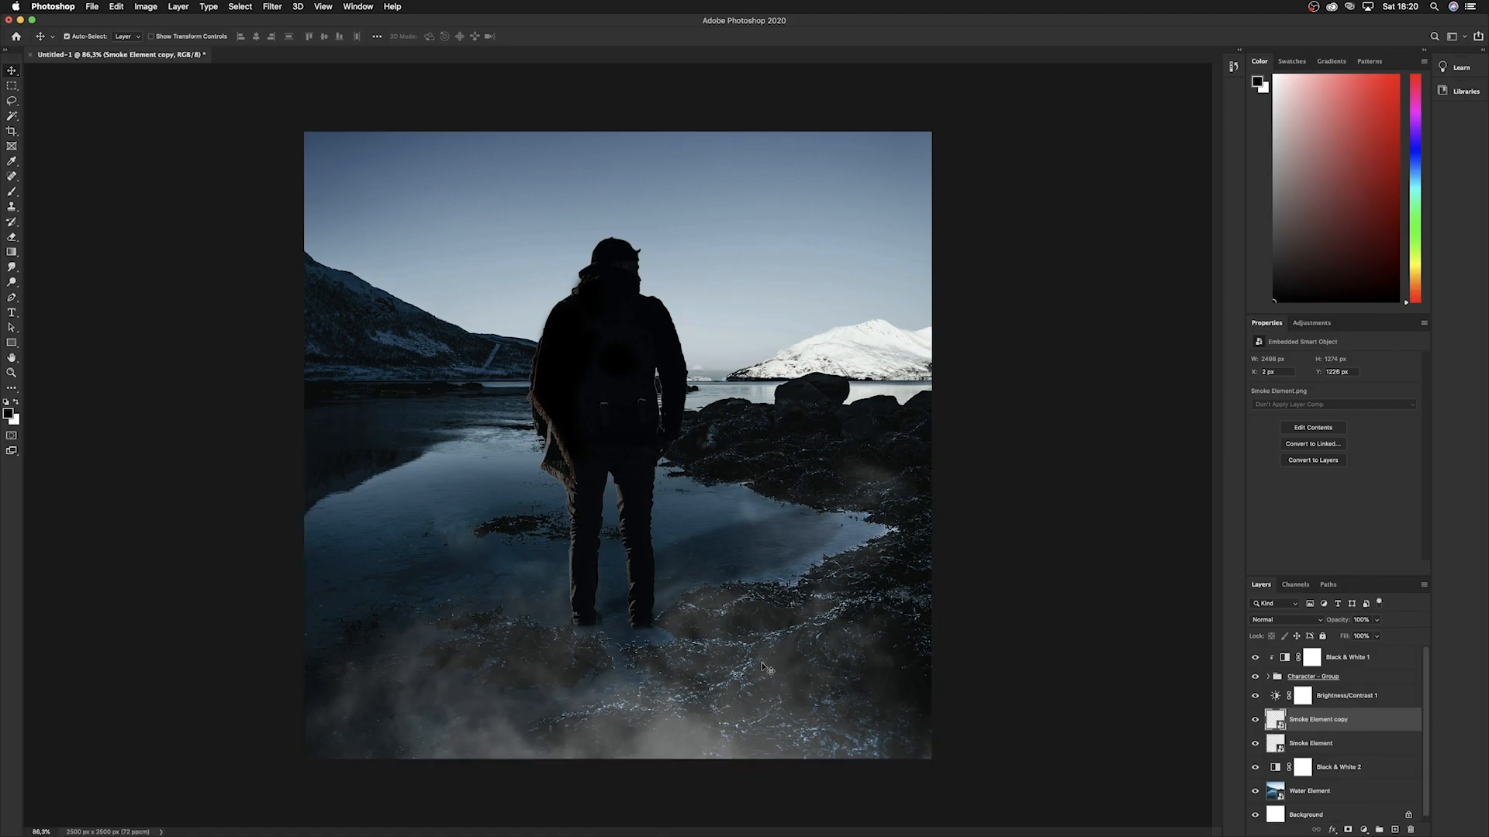
key(super+t)
drag(618, 759, 610, 633)
key(Return)
drag(1398, 726, 1374, 669)
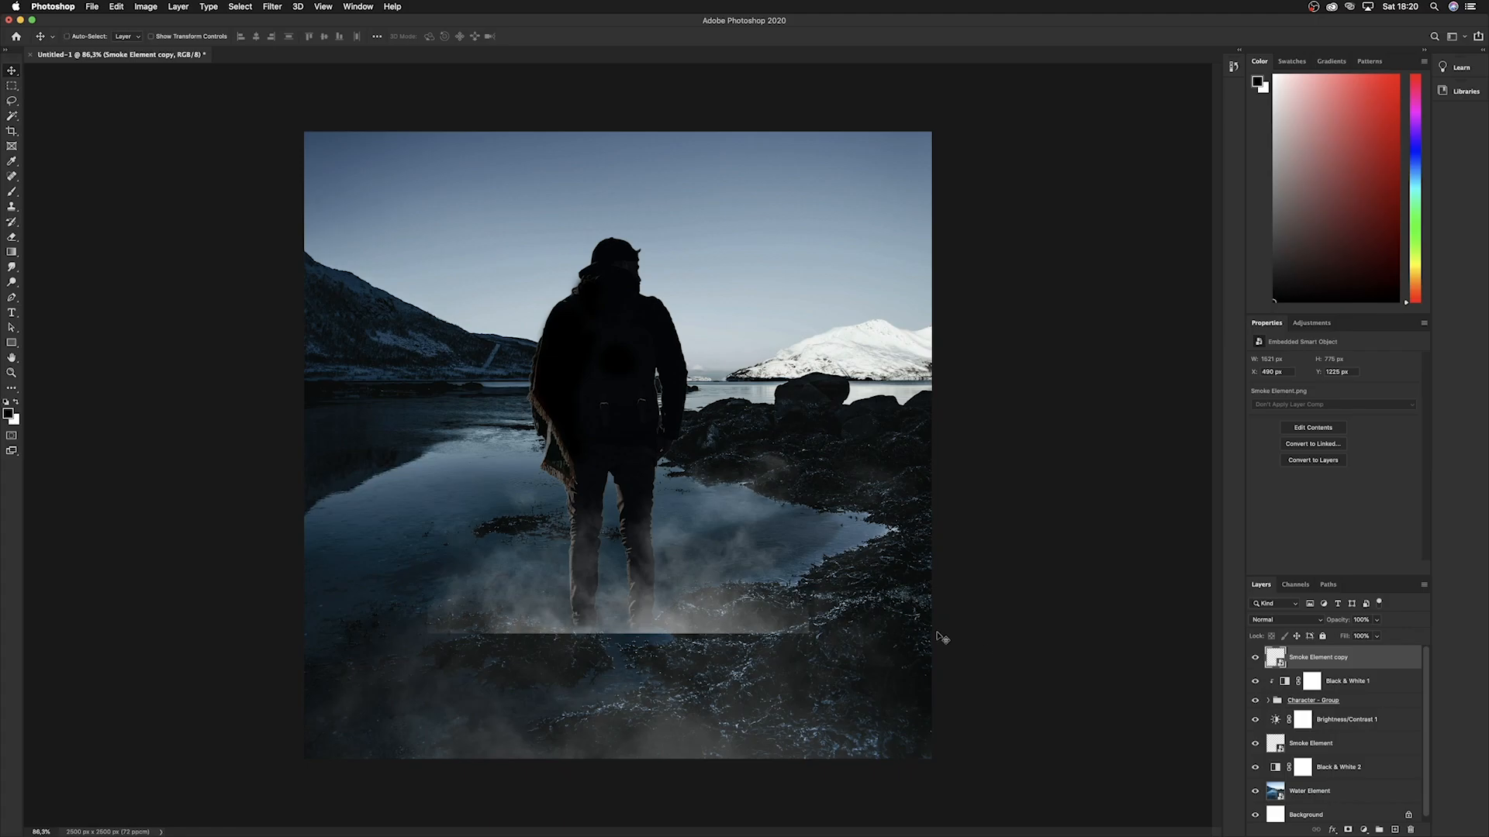
Duplicate the shrunken smoke copy twice and group the three copies.
key(super+j)
key(super+j)
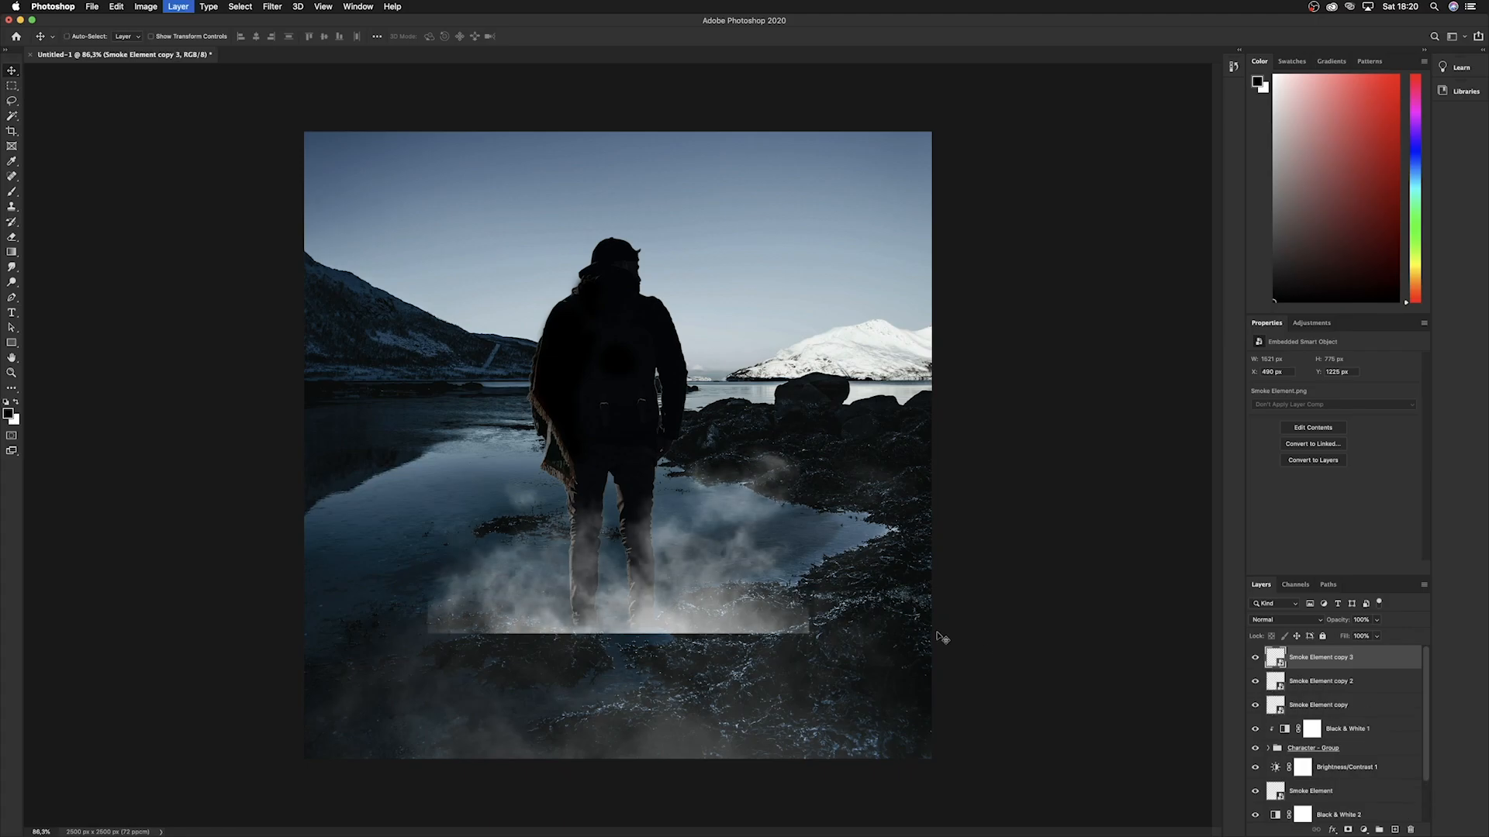
shift+click(1369, 711)
click(1378, 830)
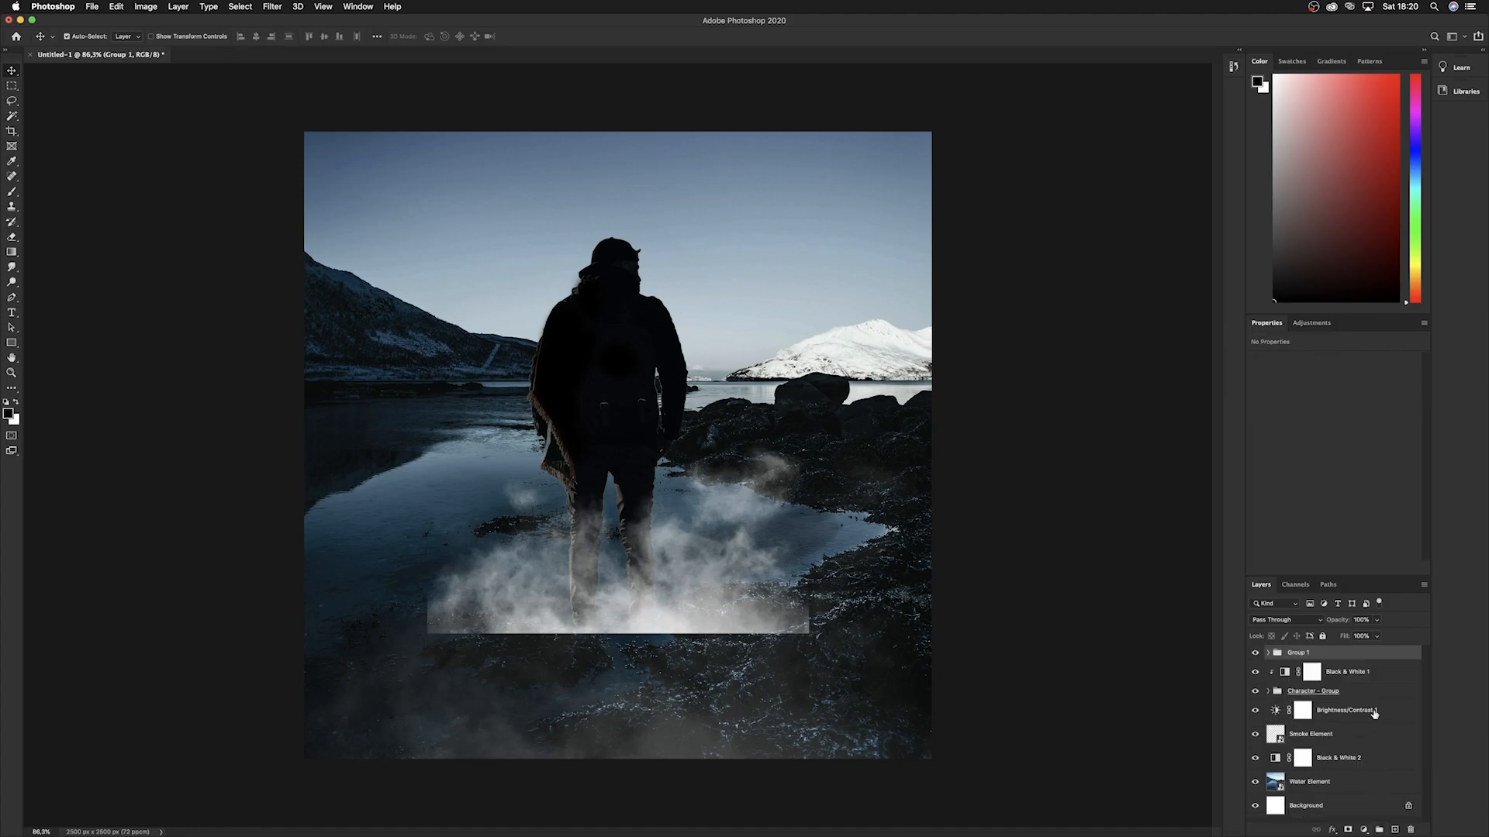
Convert the group of smoke copies to a smart object and rasterize it.
right_click(1320, 658)
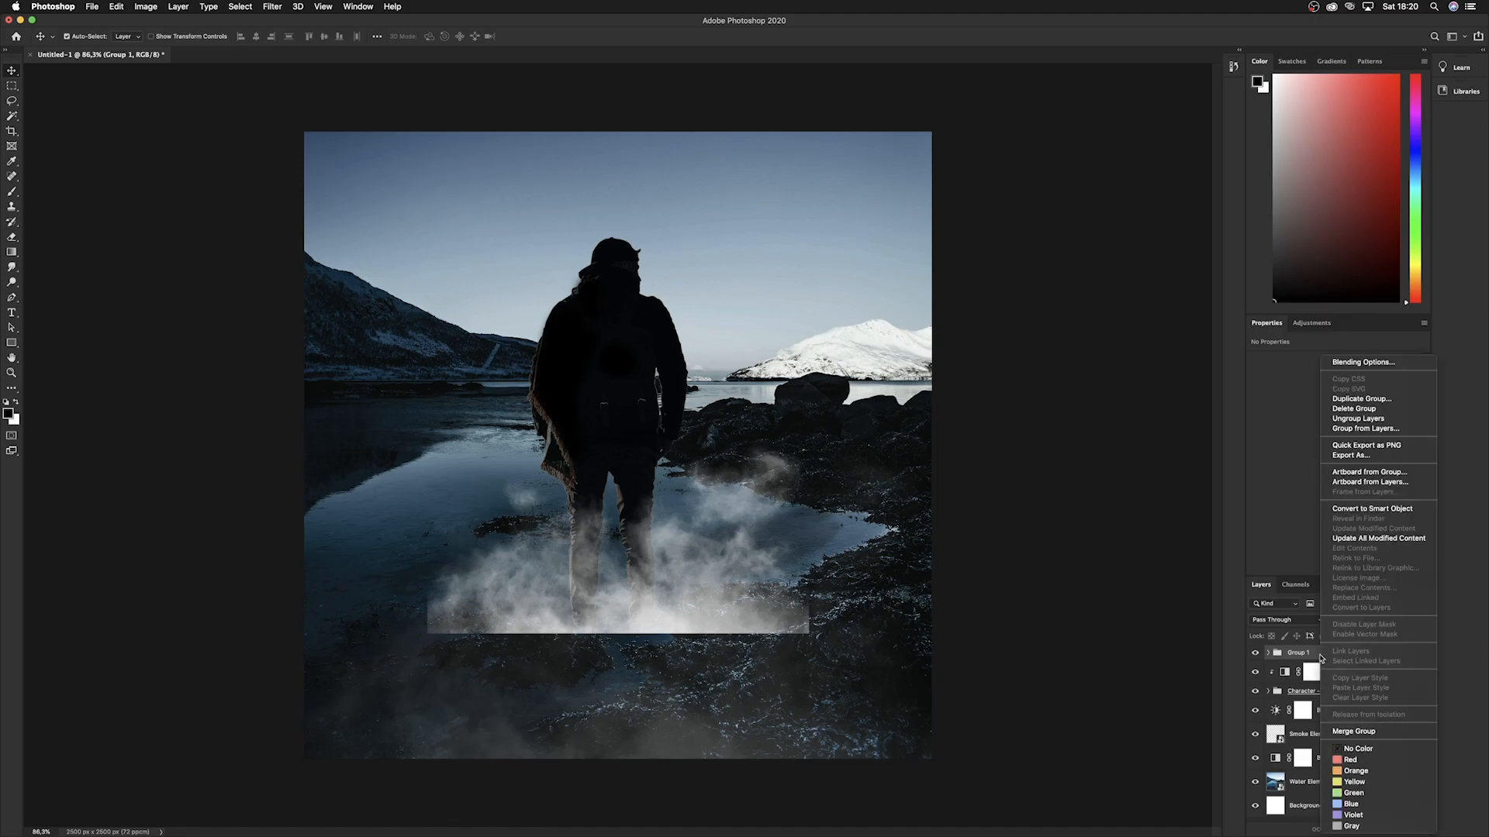
click(1370, 509)
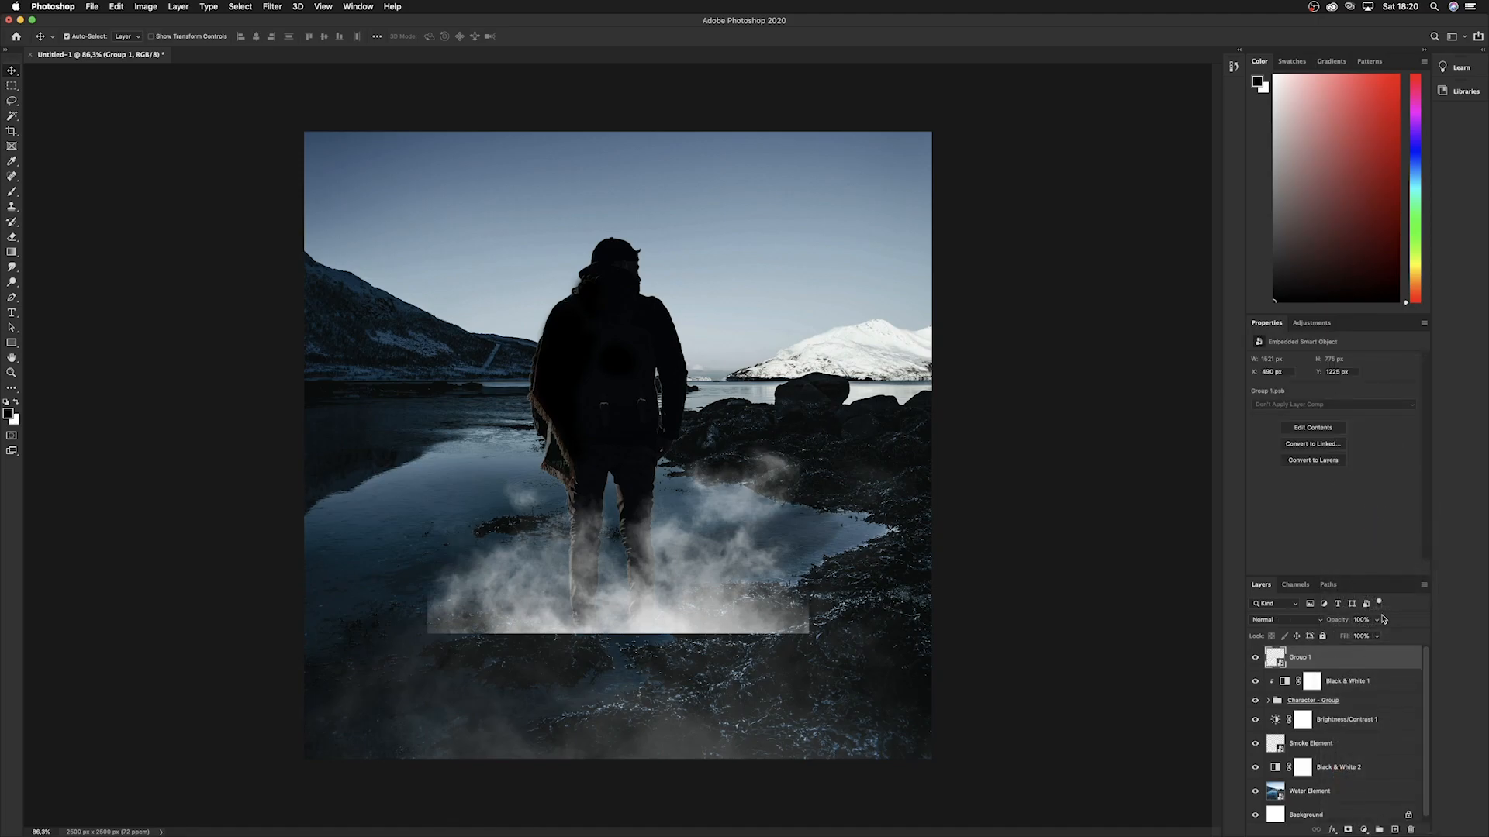
right_click(1362, 665)
click(1311, 533)
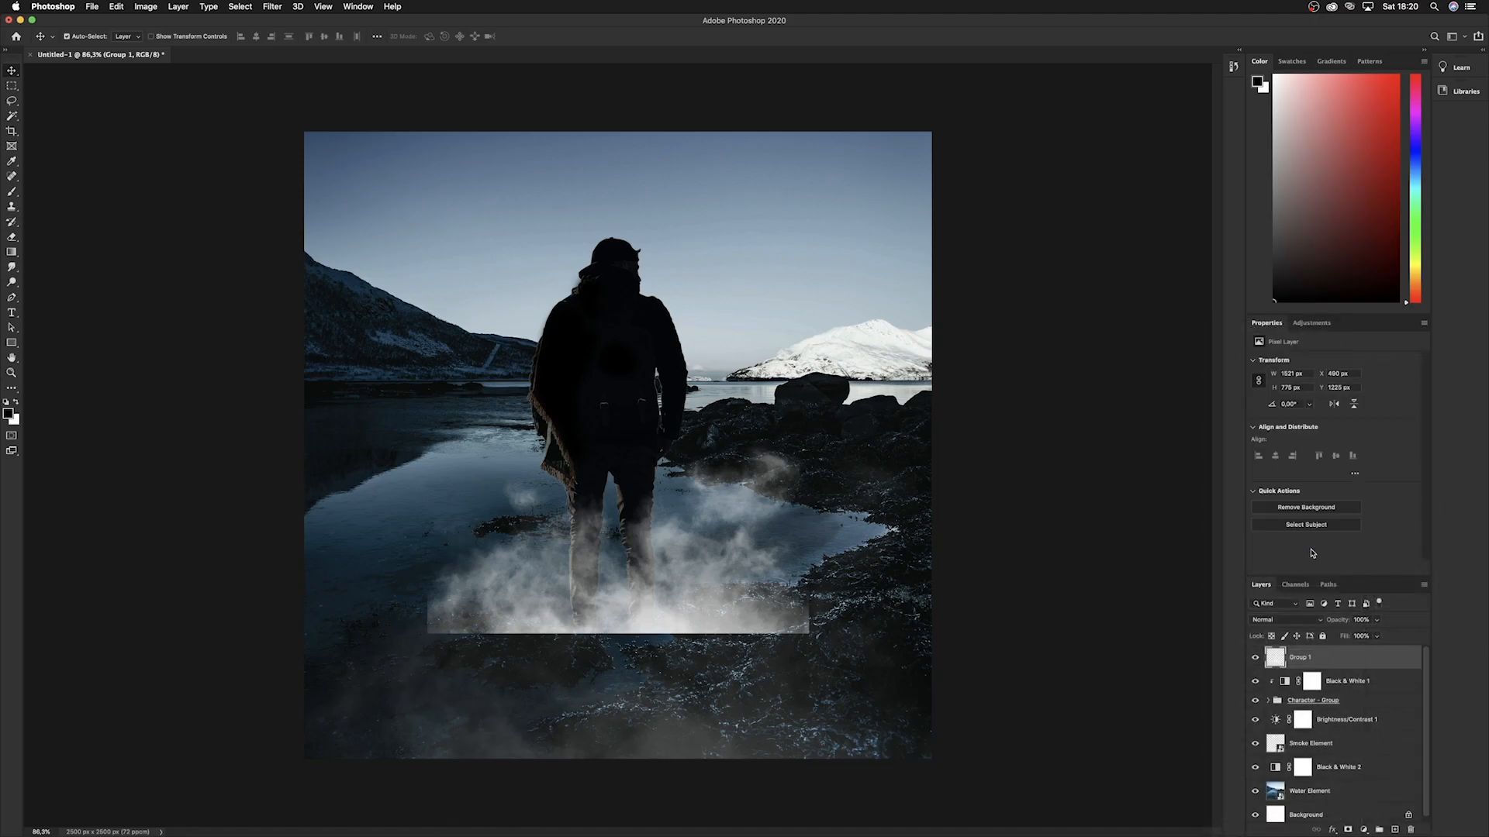
Set the rasterized feet smoke's opacity to 70%, keeping its blend mode at Normal.
drag(1377, 623, 1361, 634)
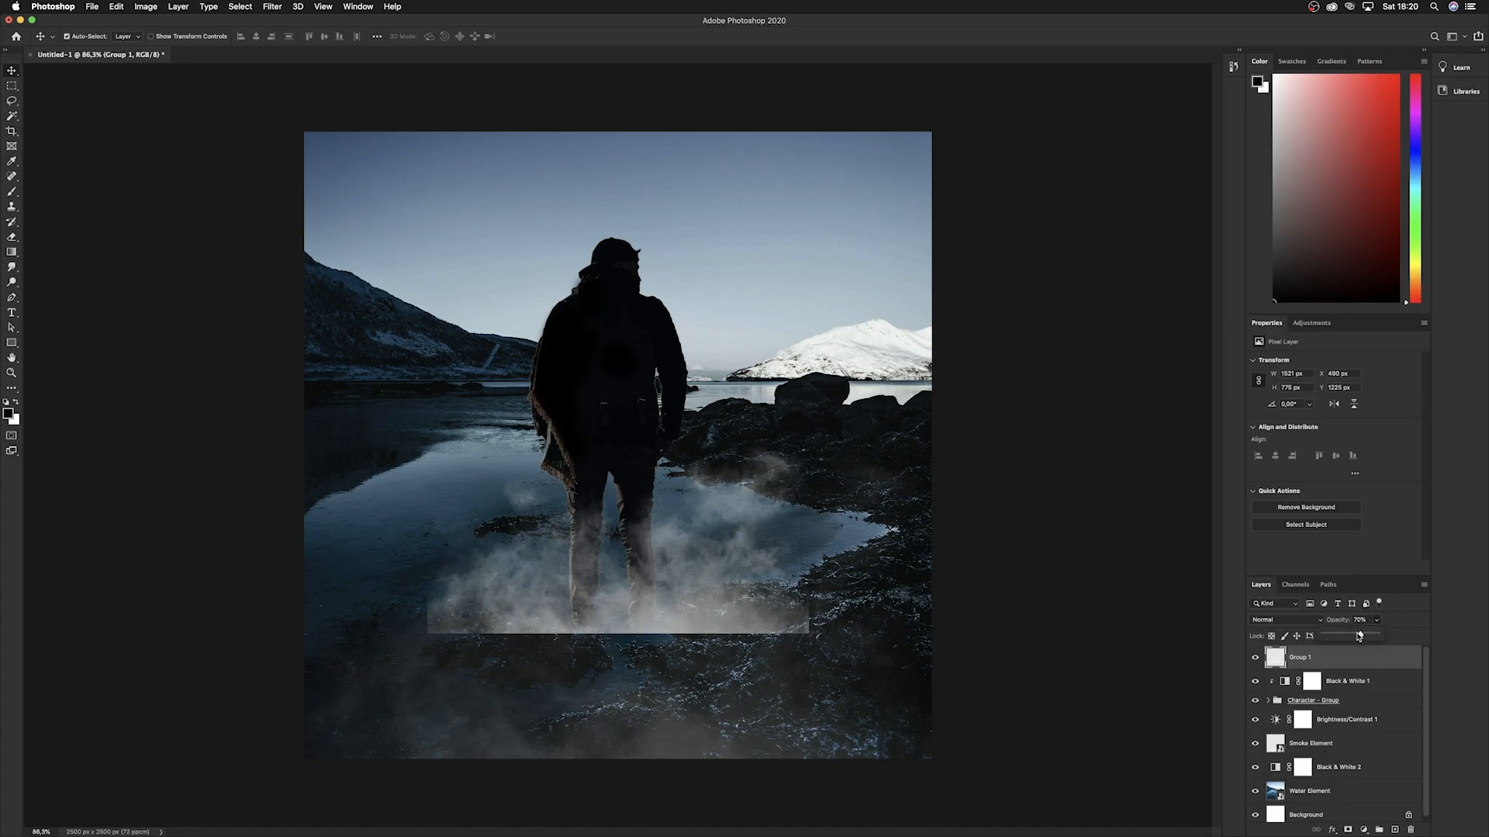
click(1284, 620)
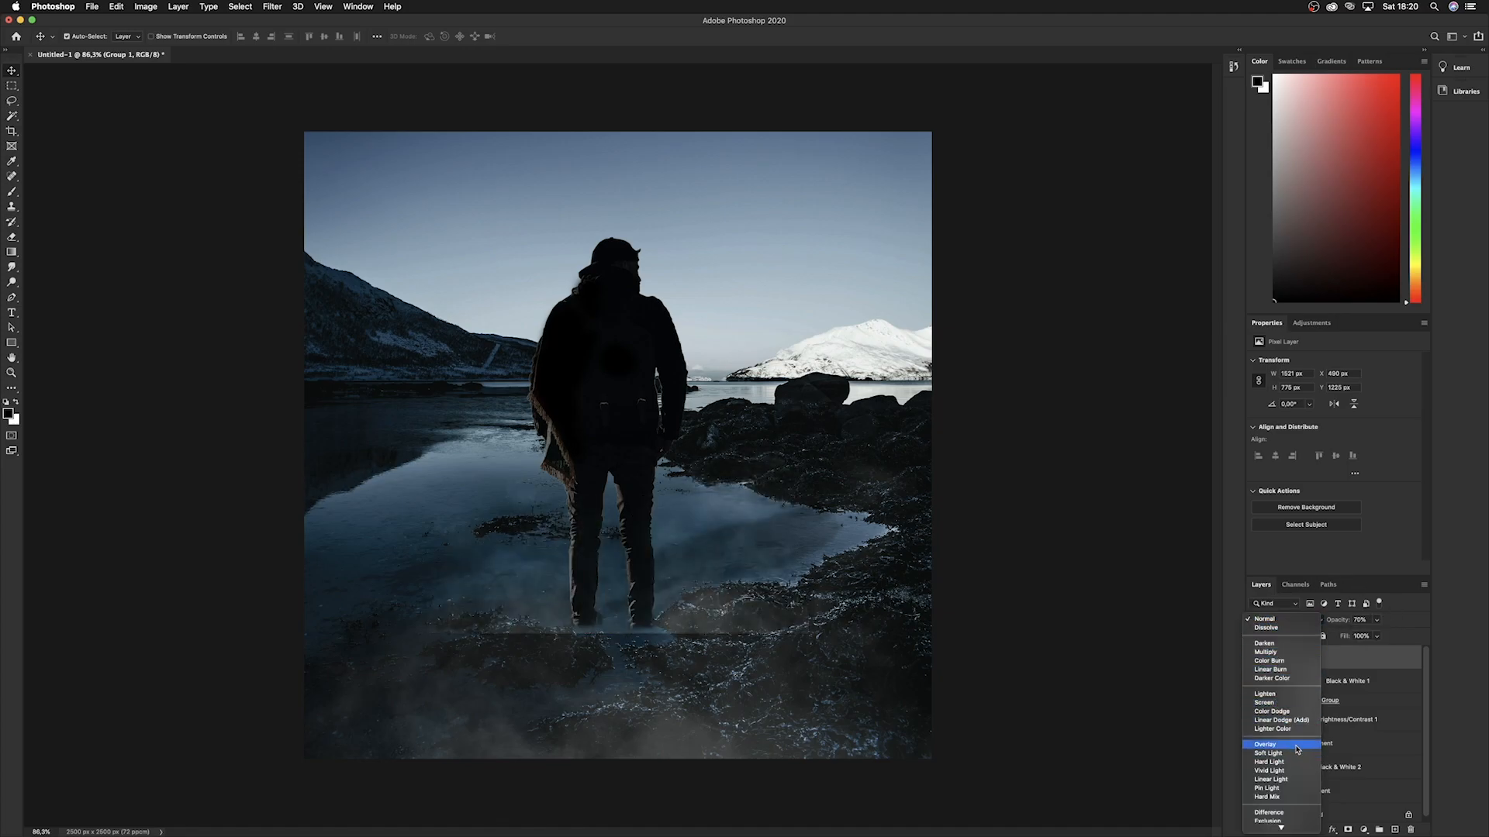
click(1275, 620)
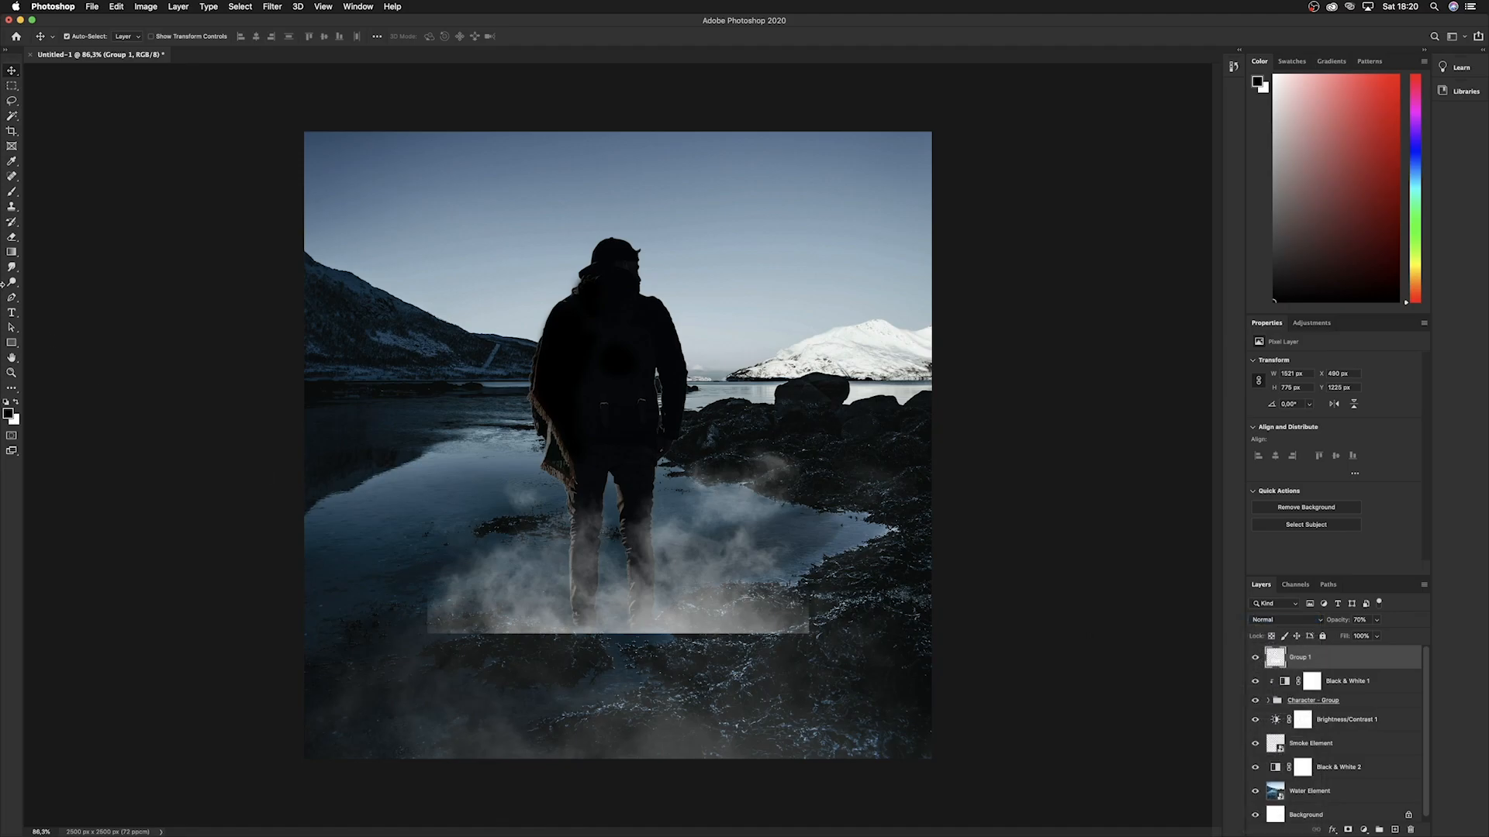
Erase the hard bottom edge of the smoke around the man's feet.
click(12, 236)
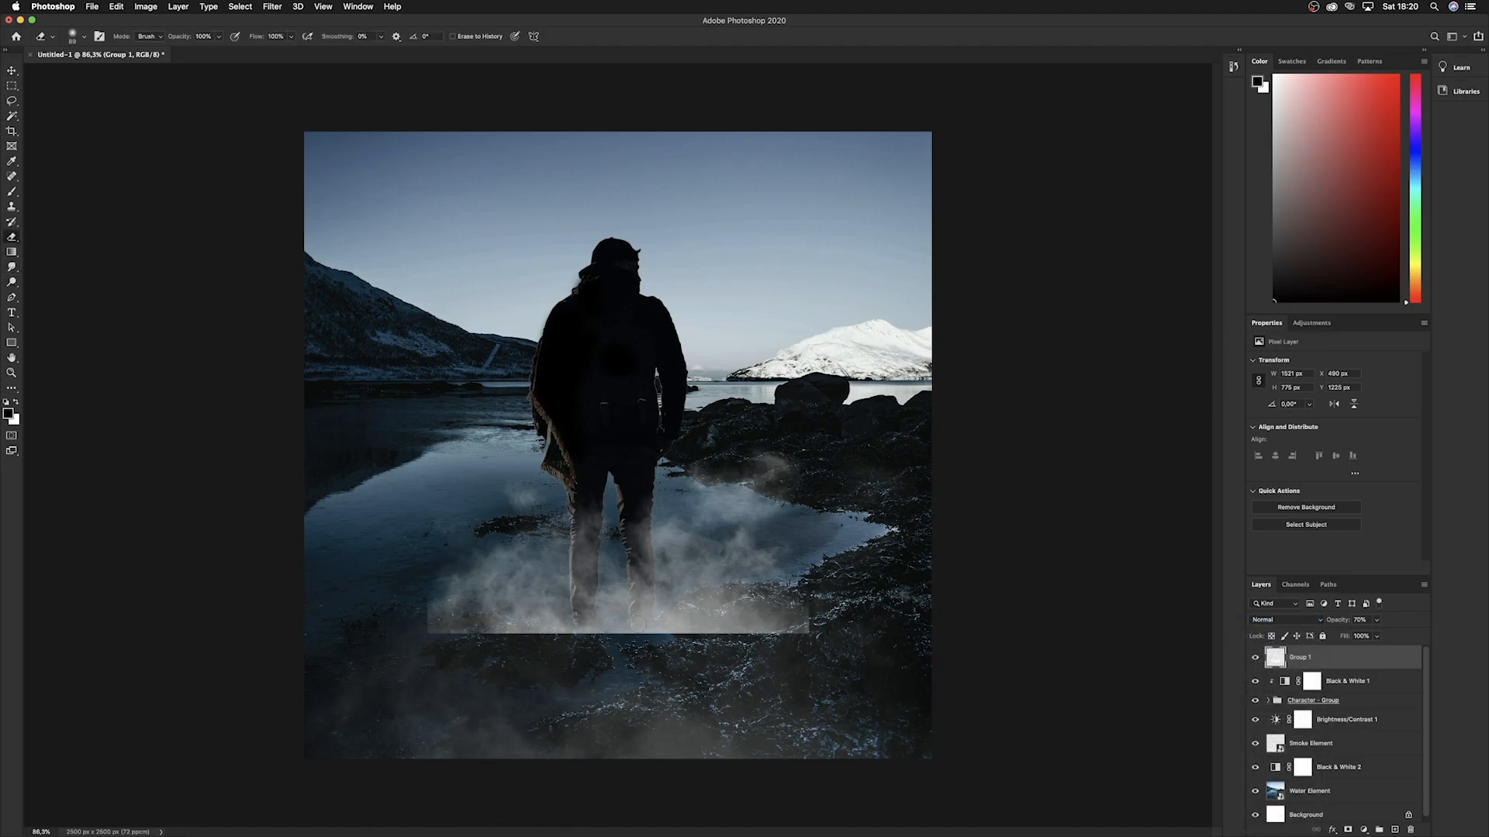
right_click(537, 647)
drag(638, 676, 643, 677)
mouse_move(467, 652)
mouse_down()
mouse_move(396, 600)
mouse_move(506, 641)
mouse_move(553, 632)
mouse_move(637, 653)
mouse_move(814, 636)
mouse_move(684, 629)
mouse_move(614, 650)
mouse_up()
Lower the feet smoke slightly and enlarge it proportionally to about 1762 px wide.
key(ctrl+t)
drag(639, 587, 639, 609)
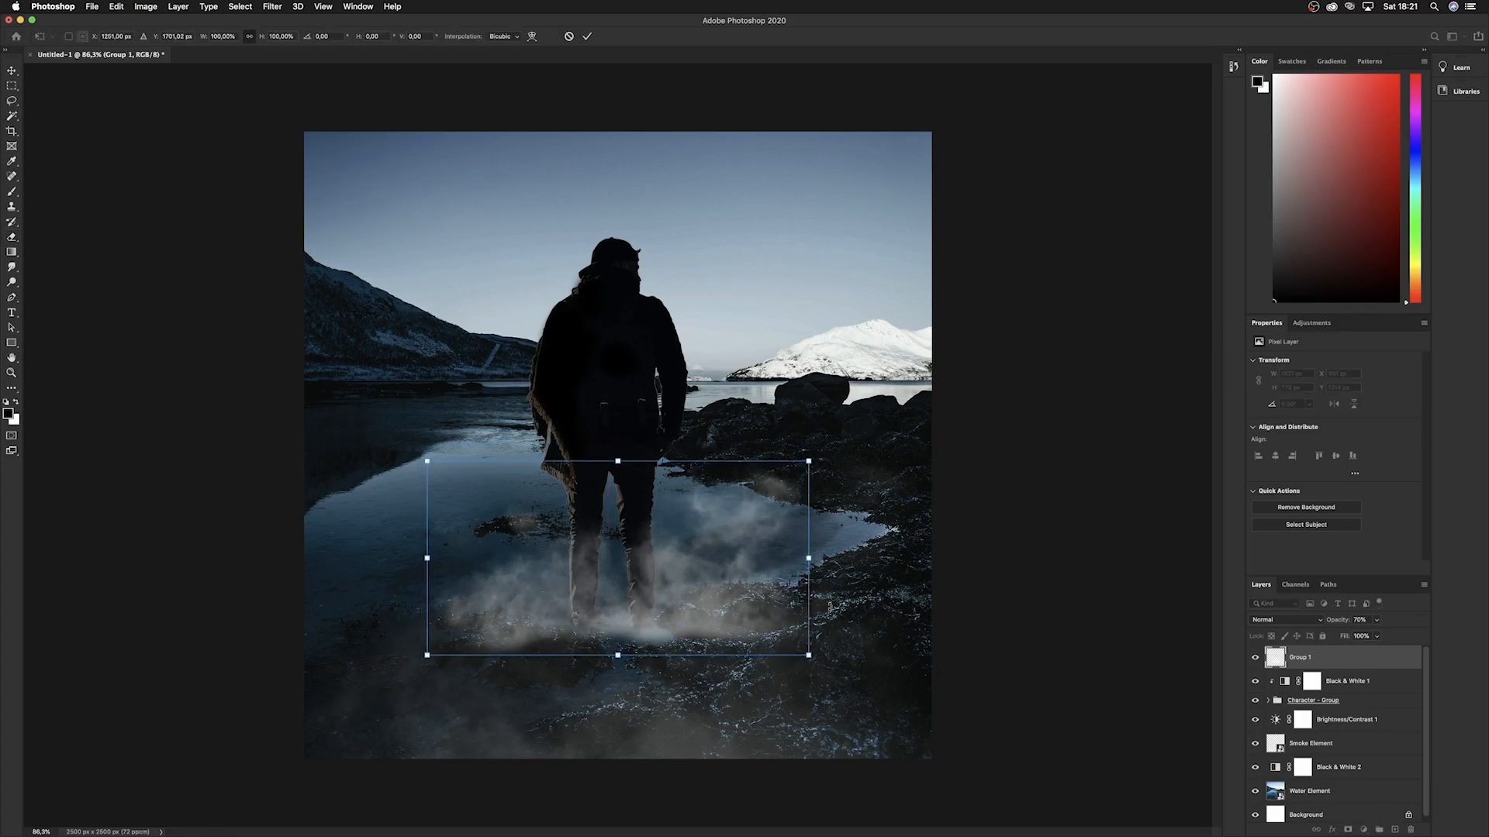
key(Return)
scroll(702, 605, down, 5)
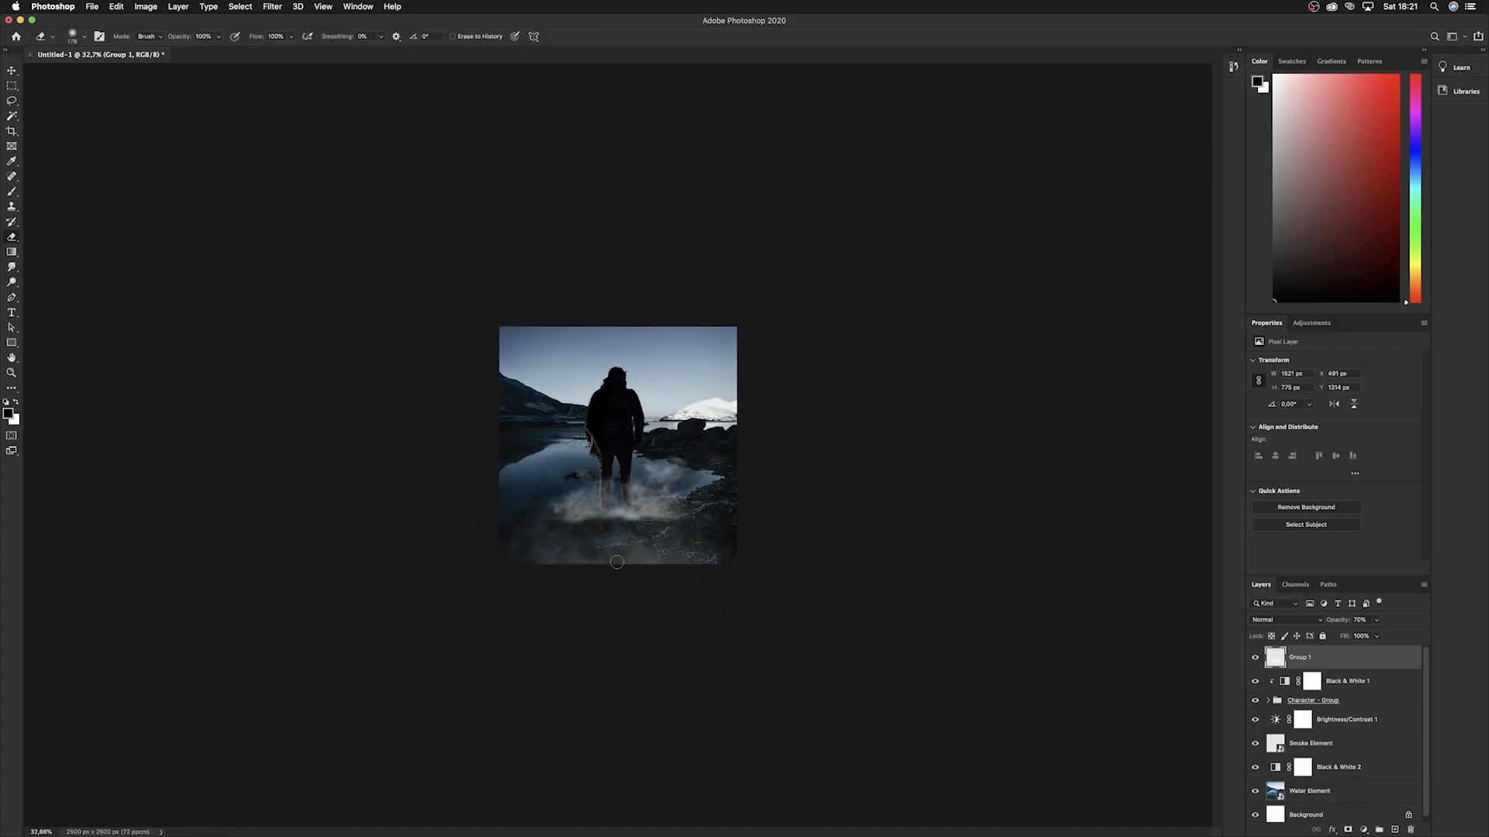
scroll(549, 521, up, 3)
key(super+t)
drag(504, 516, 468, 518)
drag(640, 569, 643, 565)
key(Return)
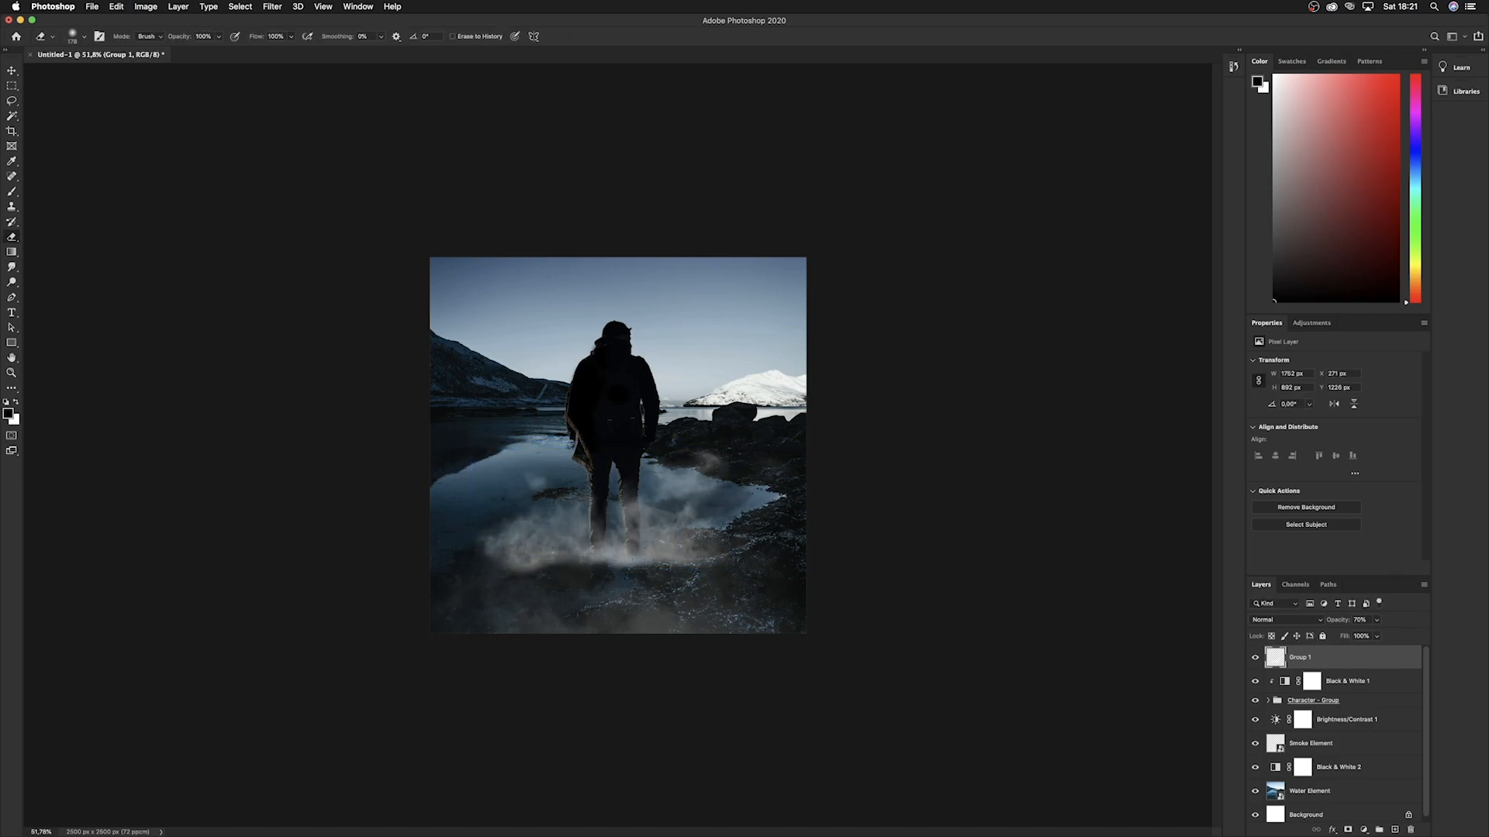
Set the opacity of the Group 1 smoke to 63% and of the Smoke Element layer below Brightness/Contrast 1 to 79%.
scroll(630, 551, up, 4)
click(1379, 620)
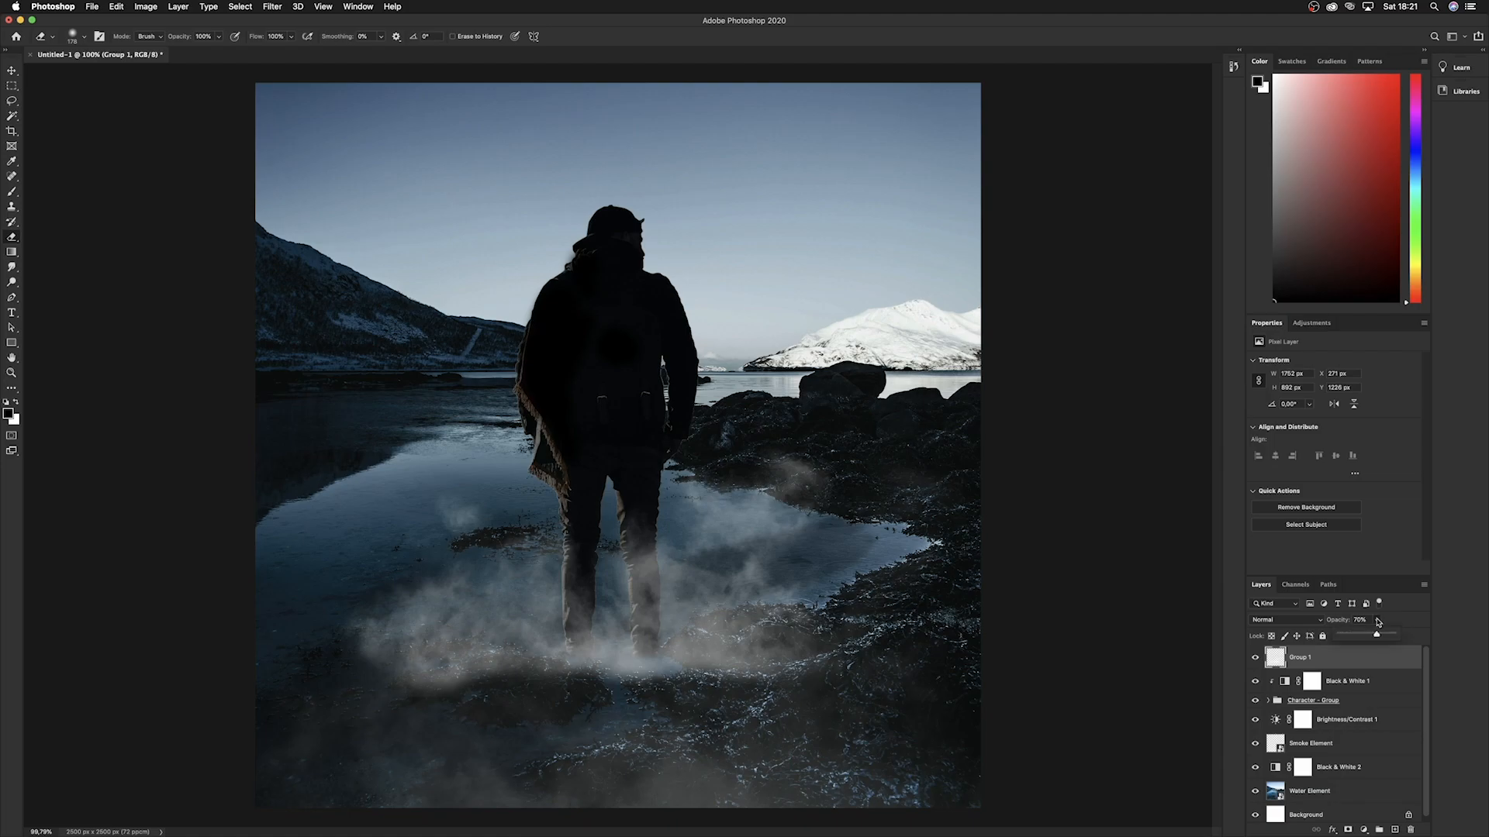
drag(1365, 637, 1373, 636)
scroll(553, 594, down, 8)
scroll(552, 594, up, 8)
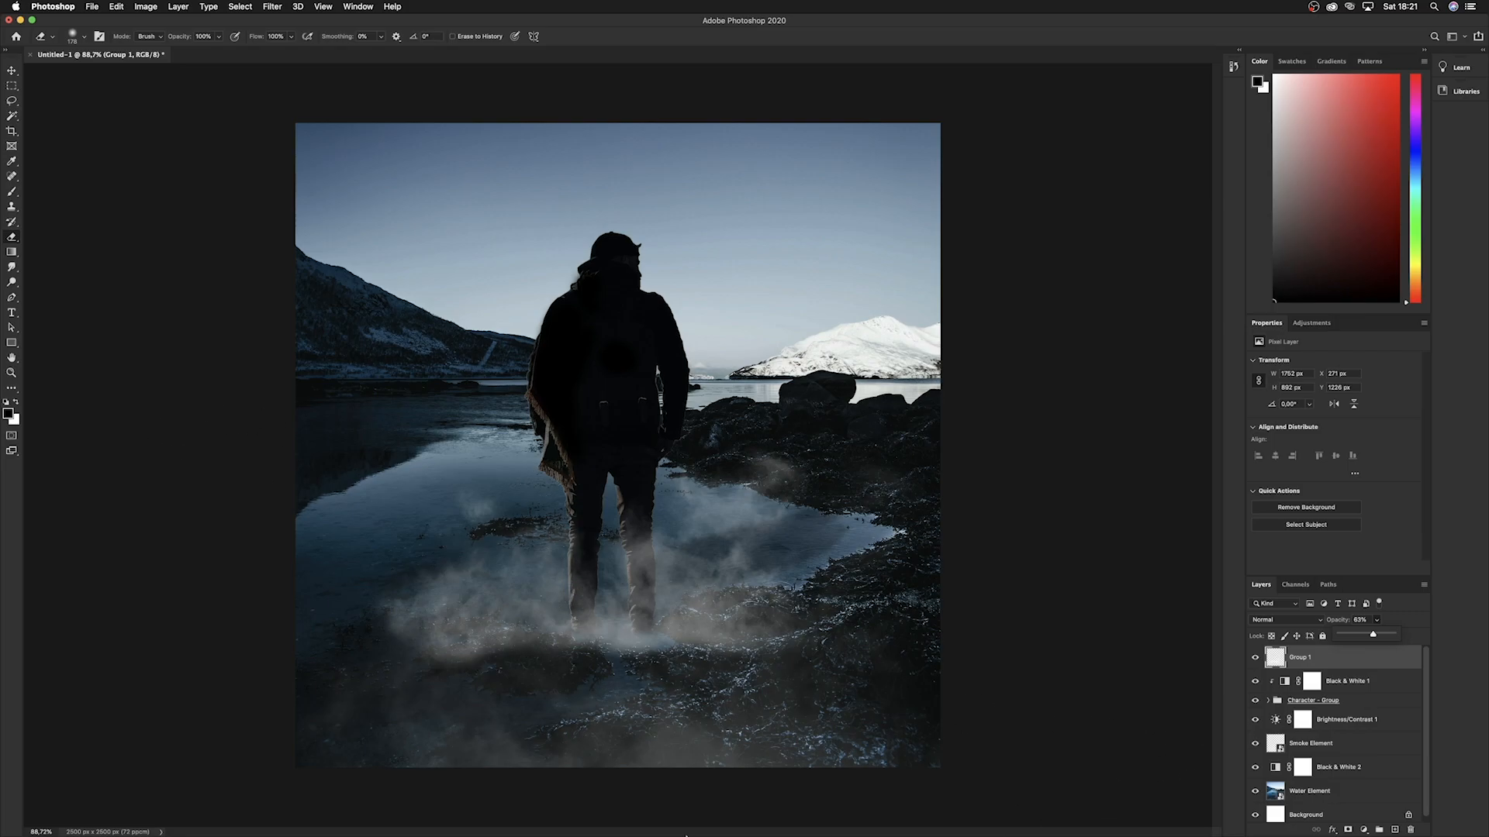
click(1319, 743)
drag(1374, 637, 1368, 638)
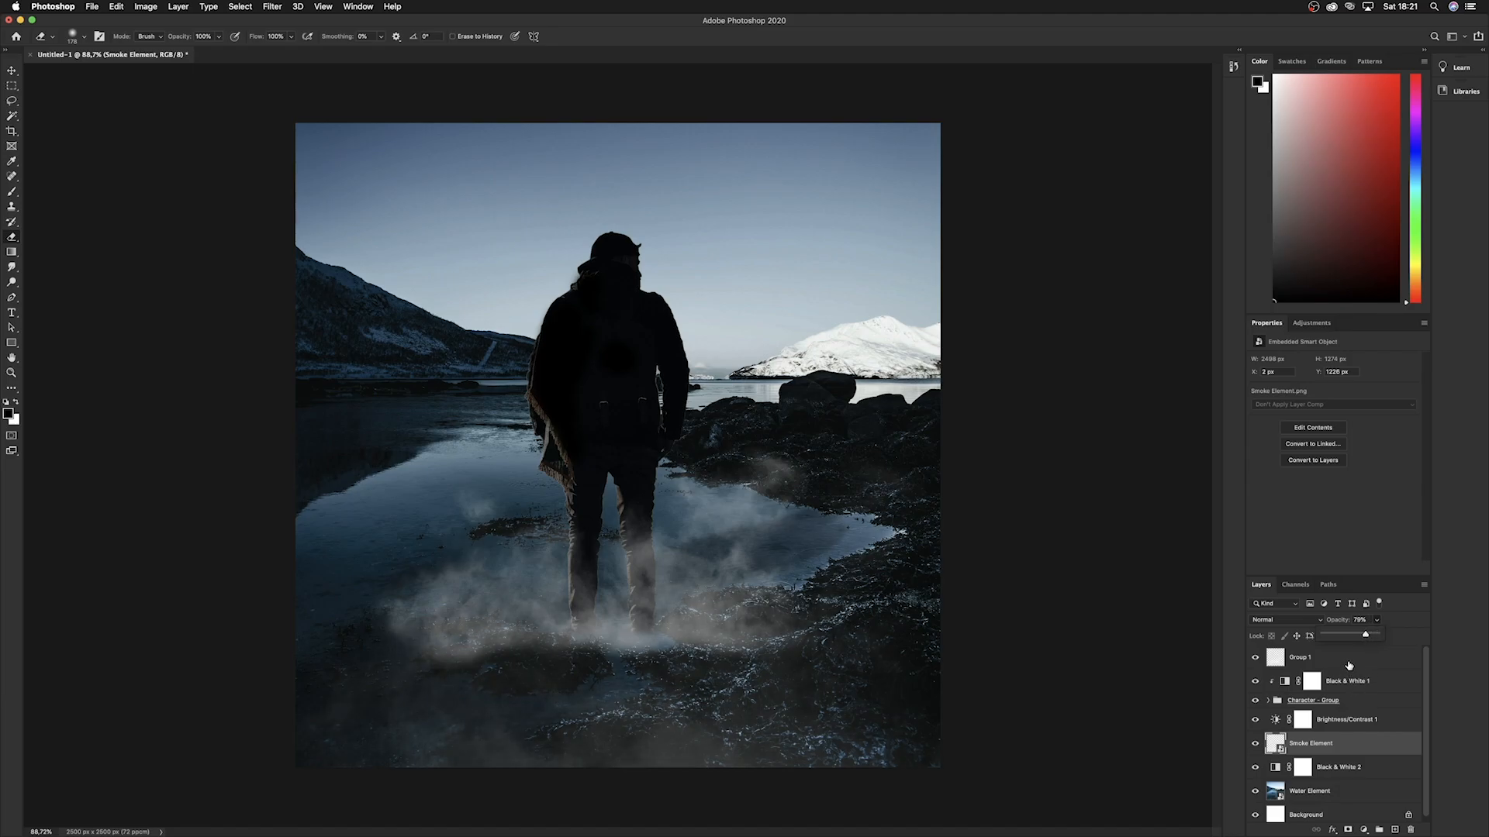
Place another Smoke Element.png above Group 1, rotated about -24° and positioned over the canvas's lower-right corner.
click(1349, 661)
click(236, 811)
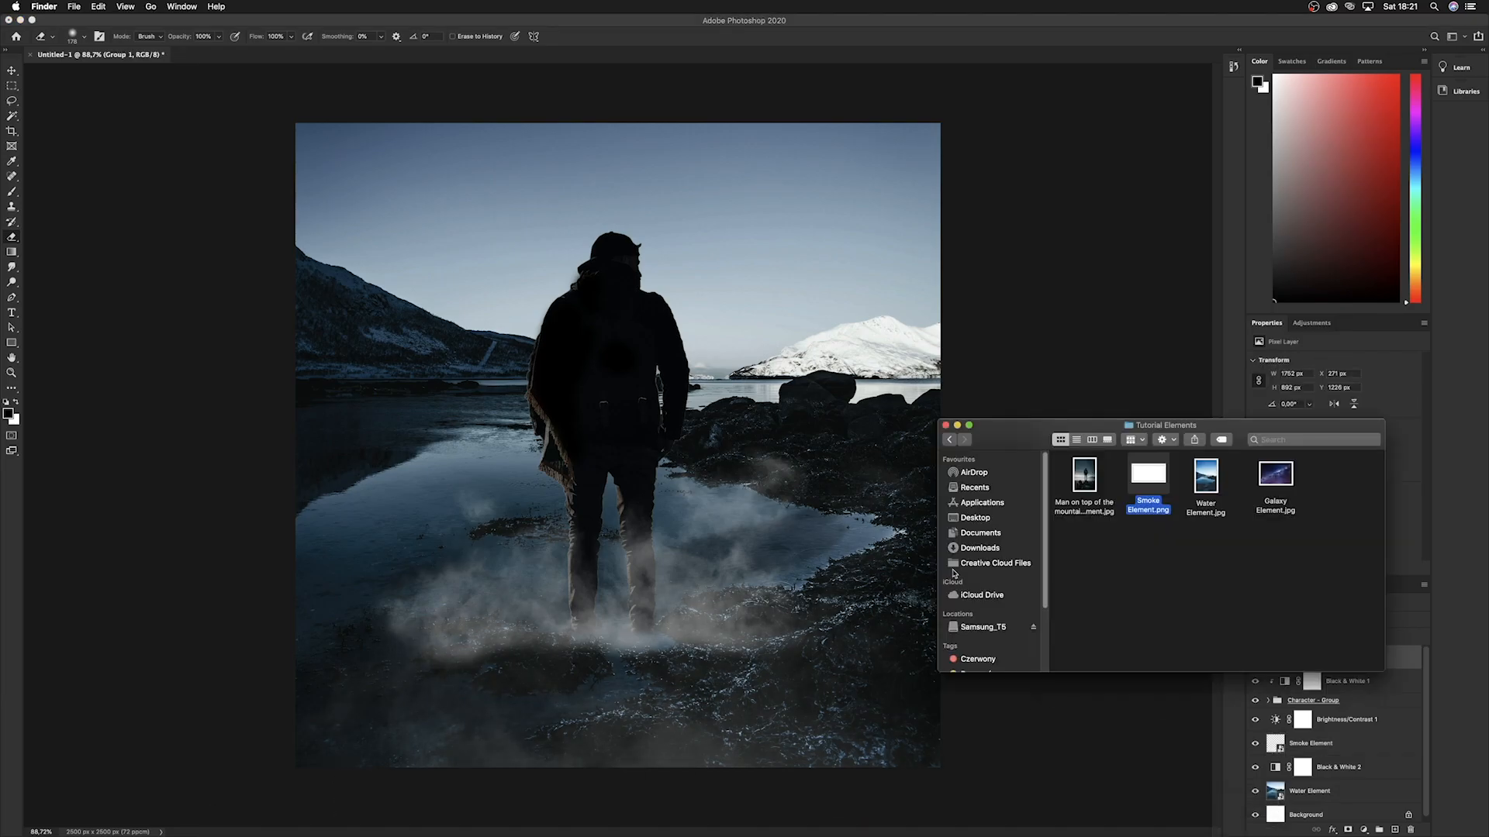
drag(1154, 509, 845, 459)
drag(738, 508, 862, 666)
drag(1103, 737, 1101, 621)
drag(834, 621, 915, 666)
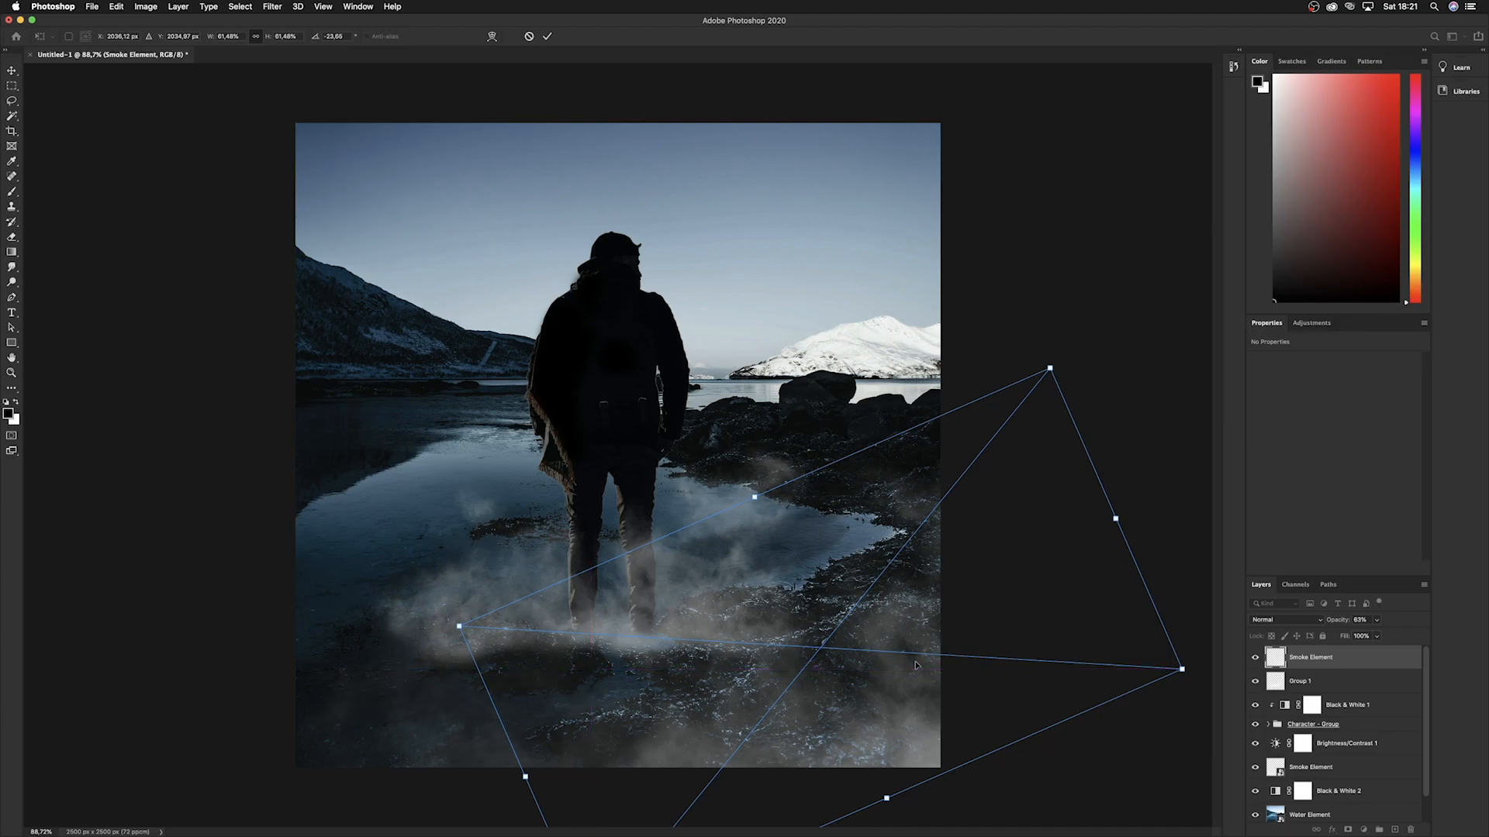
key(Return)
scroll(941, 672, down, 3)
key(e)
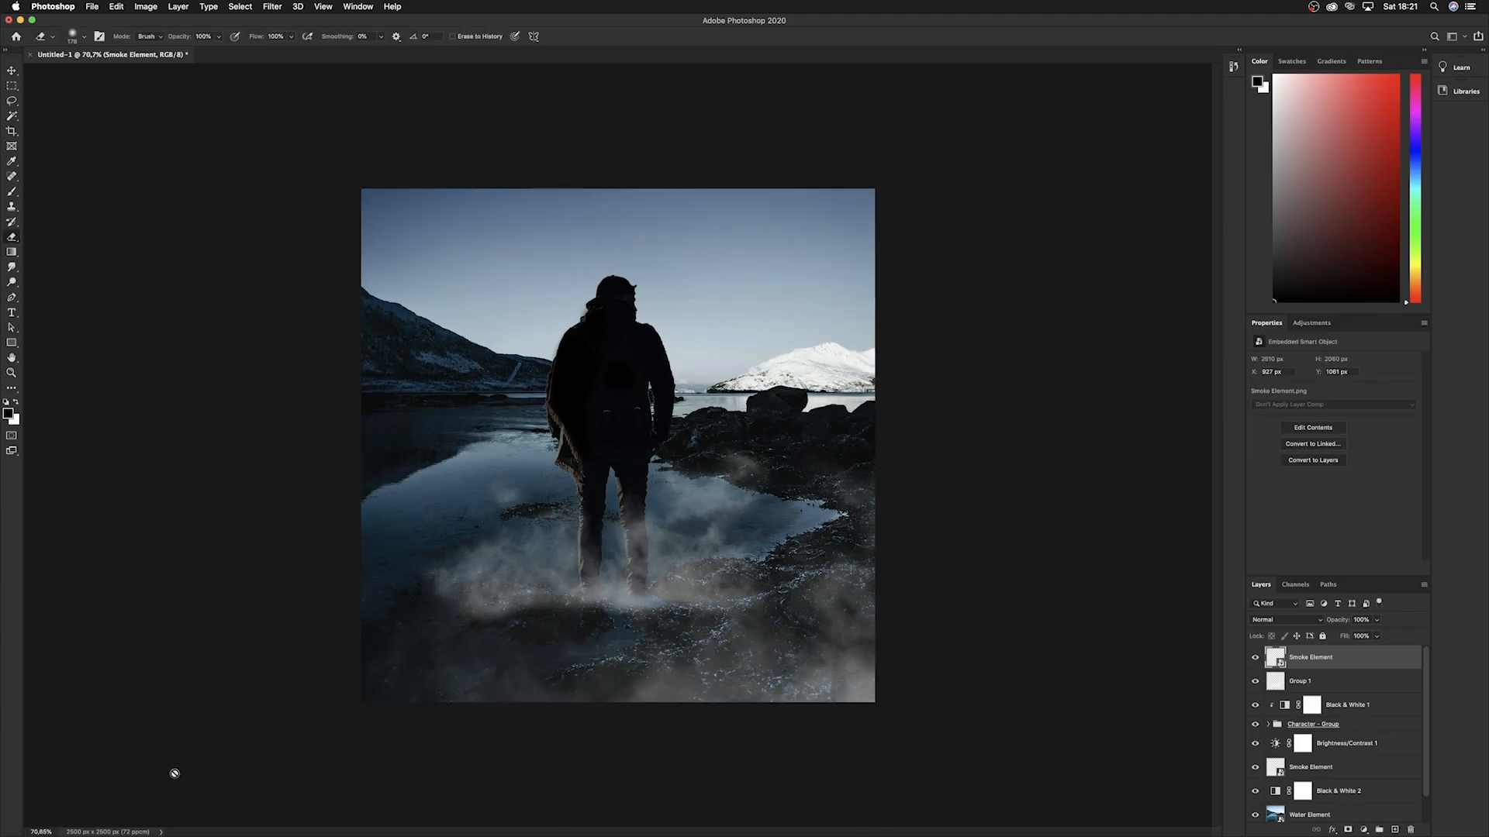
Place one more Smoke Element.png, rotated and positioned over the canvas's lower-left corner.
click(227, 823)
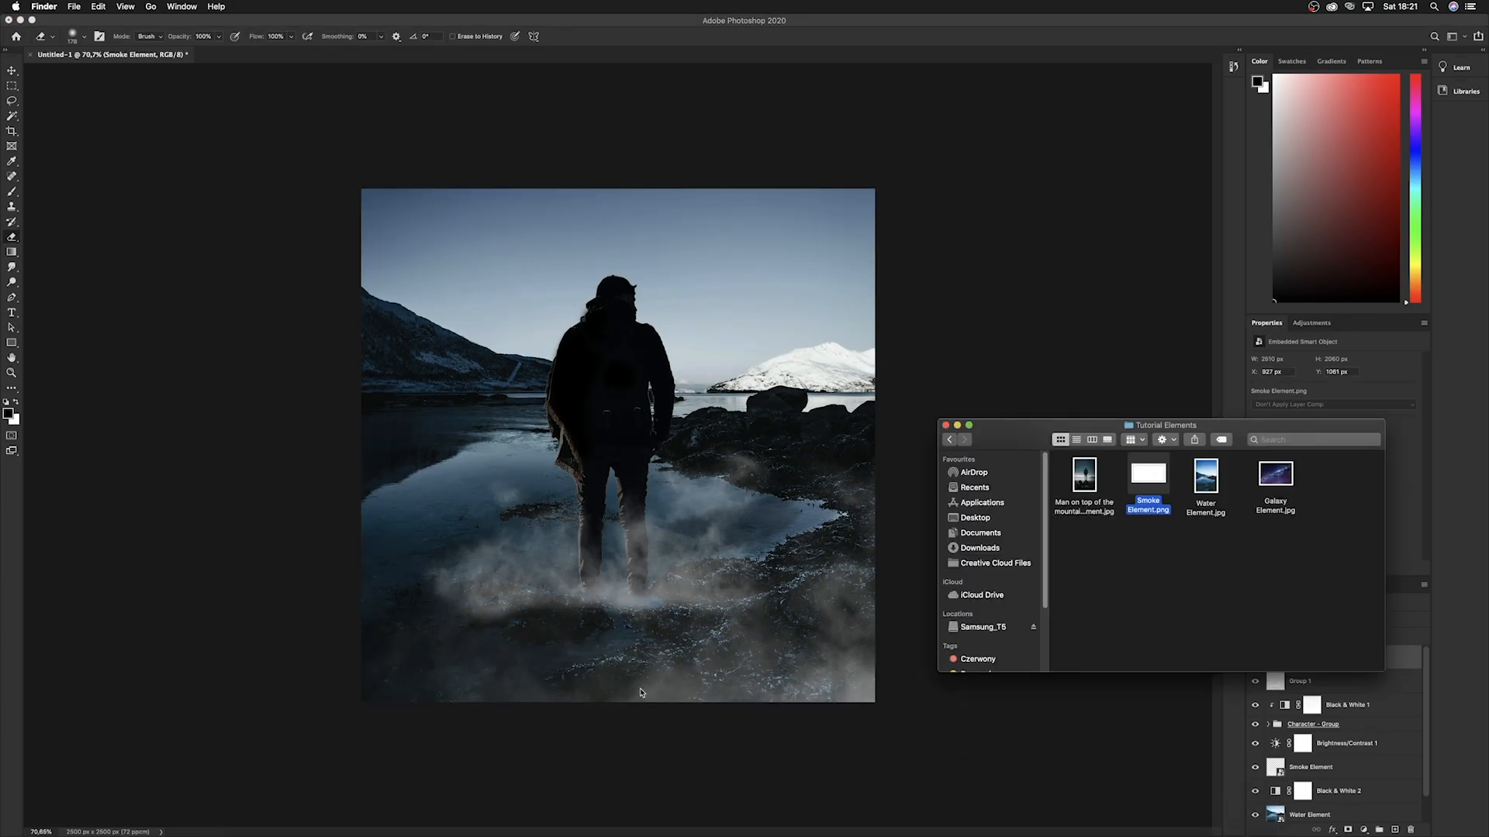
drag(1167, 518, 776, 543)
drag(924, 582, 783, 710)
drag(696, 554, 469, 677)
key(Return)
key(super+t)
key(Return)
scroll(755, 645, down, 10)
scroll(542, 494, up, 5)
scroll(539, 492, up, 8)
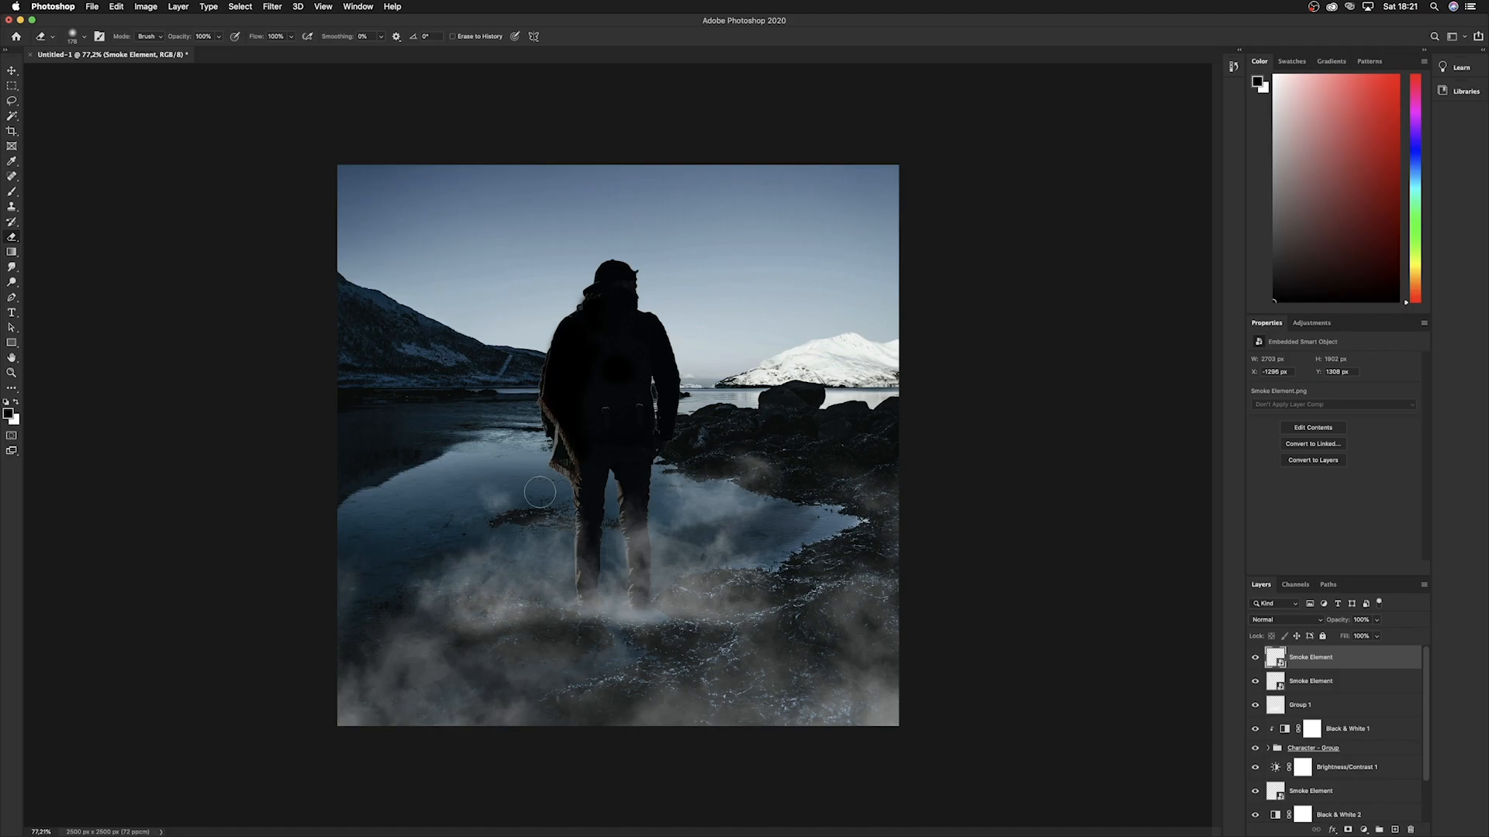
Enlarge the Group 1 smoke to about 2190 px wide and shift it so it surrounds the man's legs.
click(1353, 710)
key(super+t)
drag(796, 539, 890, 525)
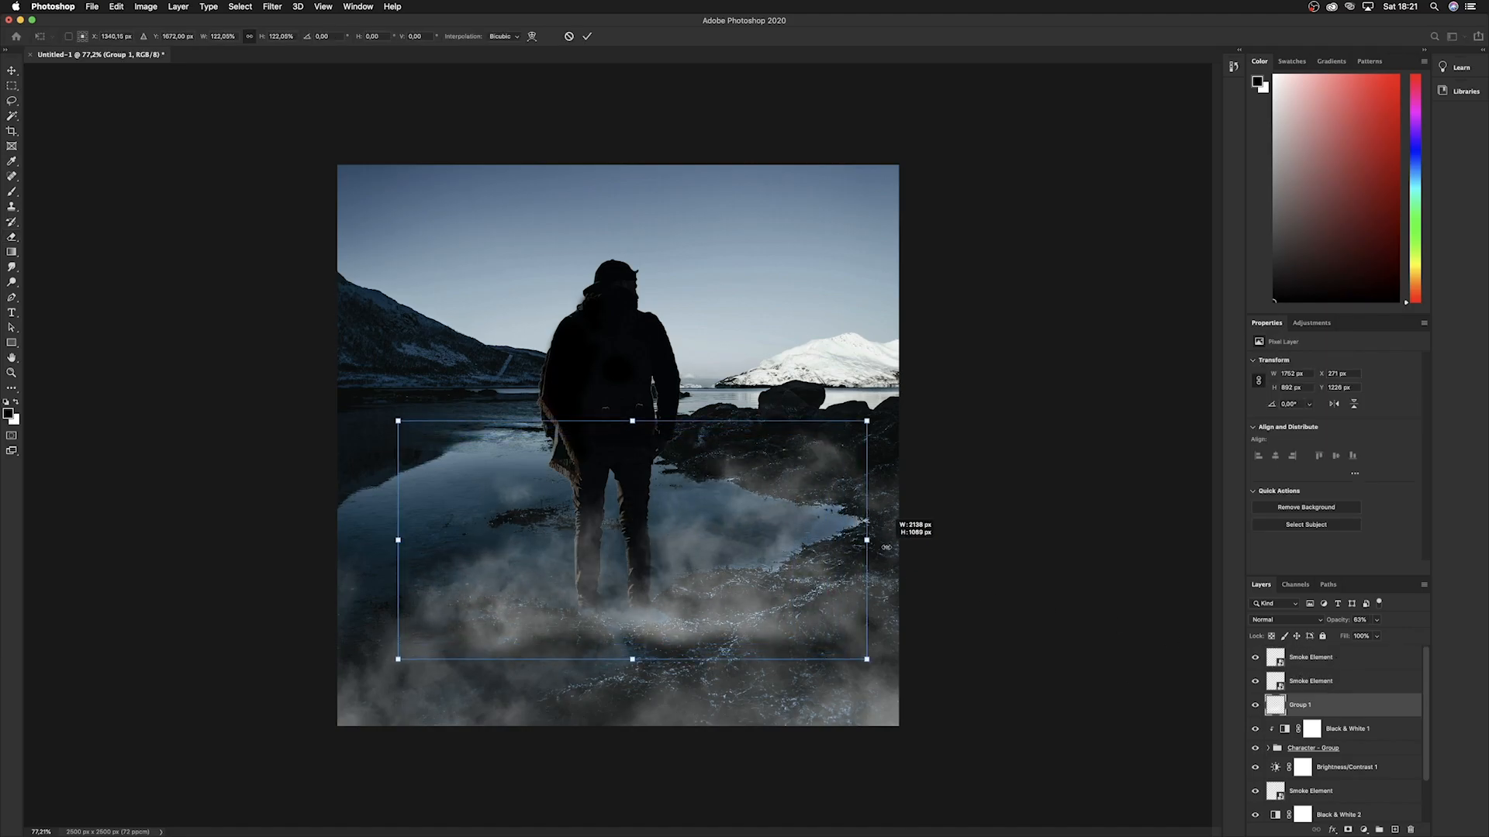
drag(749, 548, 721, 538)
key(Return)
key(e)
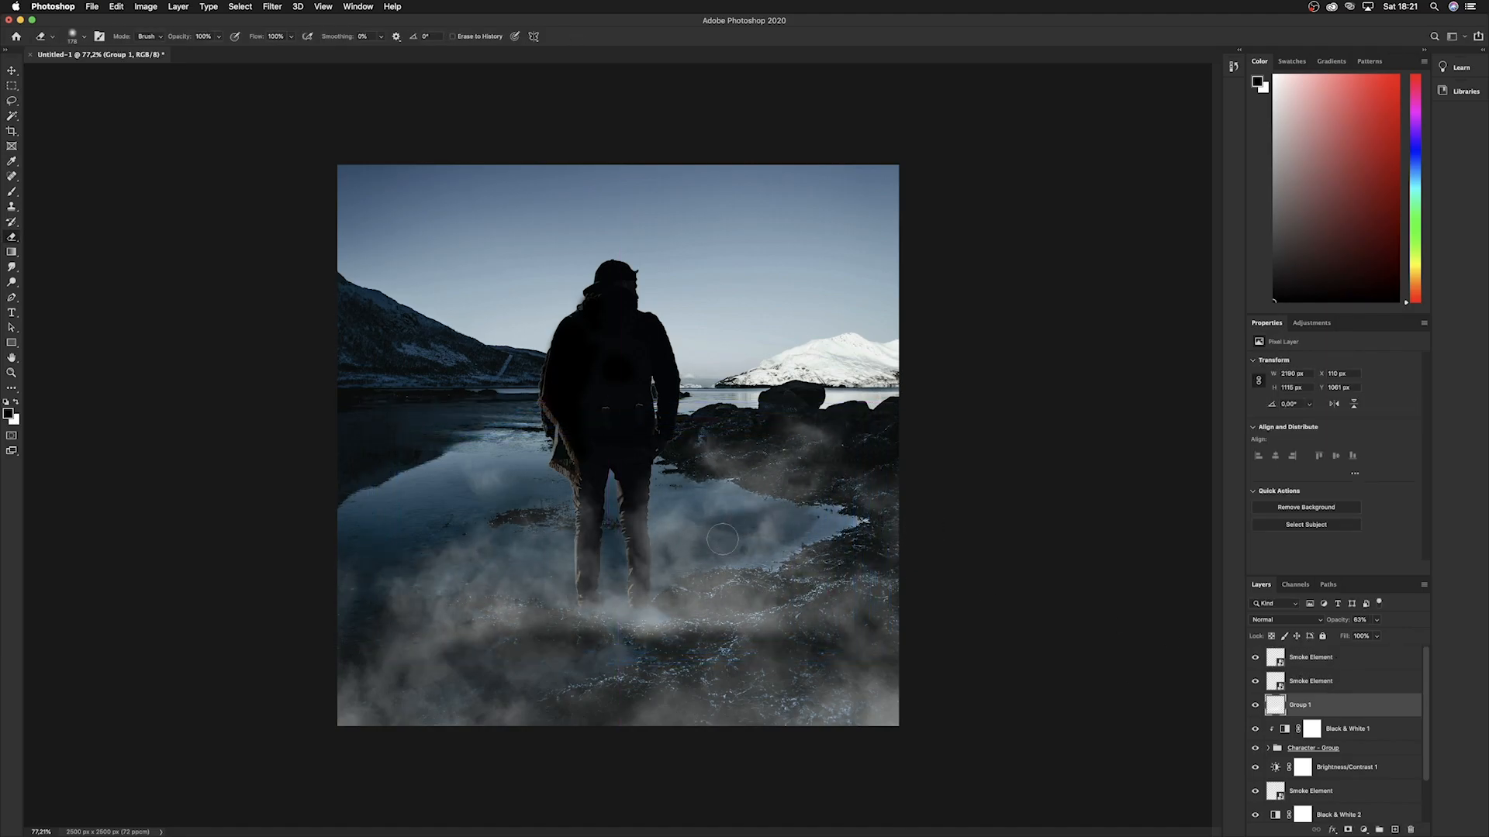
scroll(724, 539, down, 8)
scroll(659, 538, up, 10)
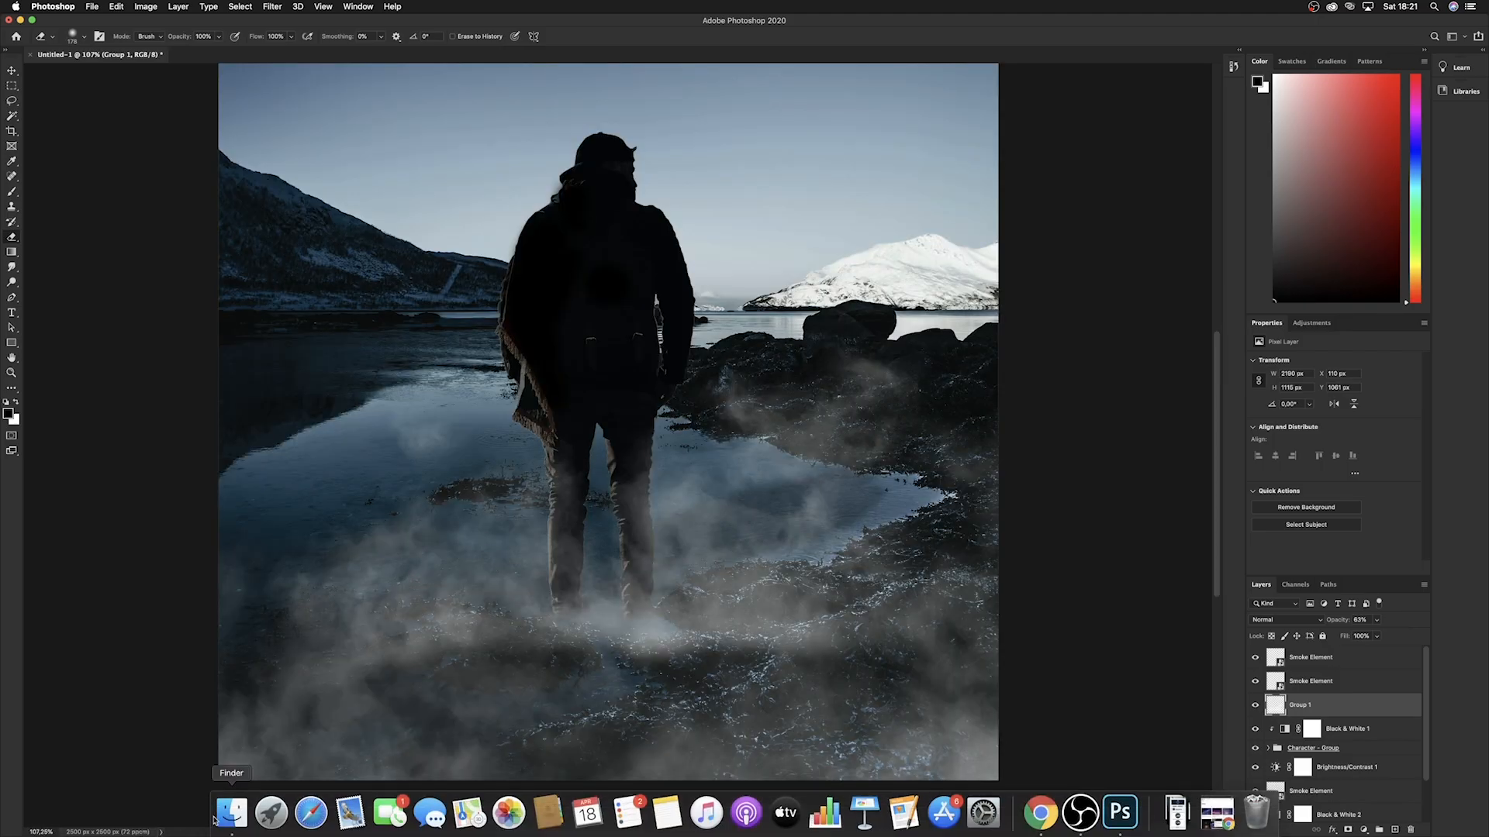
Place another Smoke Element.png, shrink it to about 1053 px wide over the left mountains, and put it on top of the layer stack.
click(231, 818)
drag(1130, 495, 689, 404)
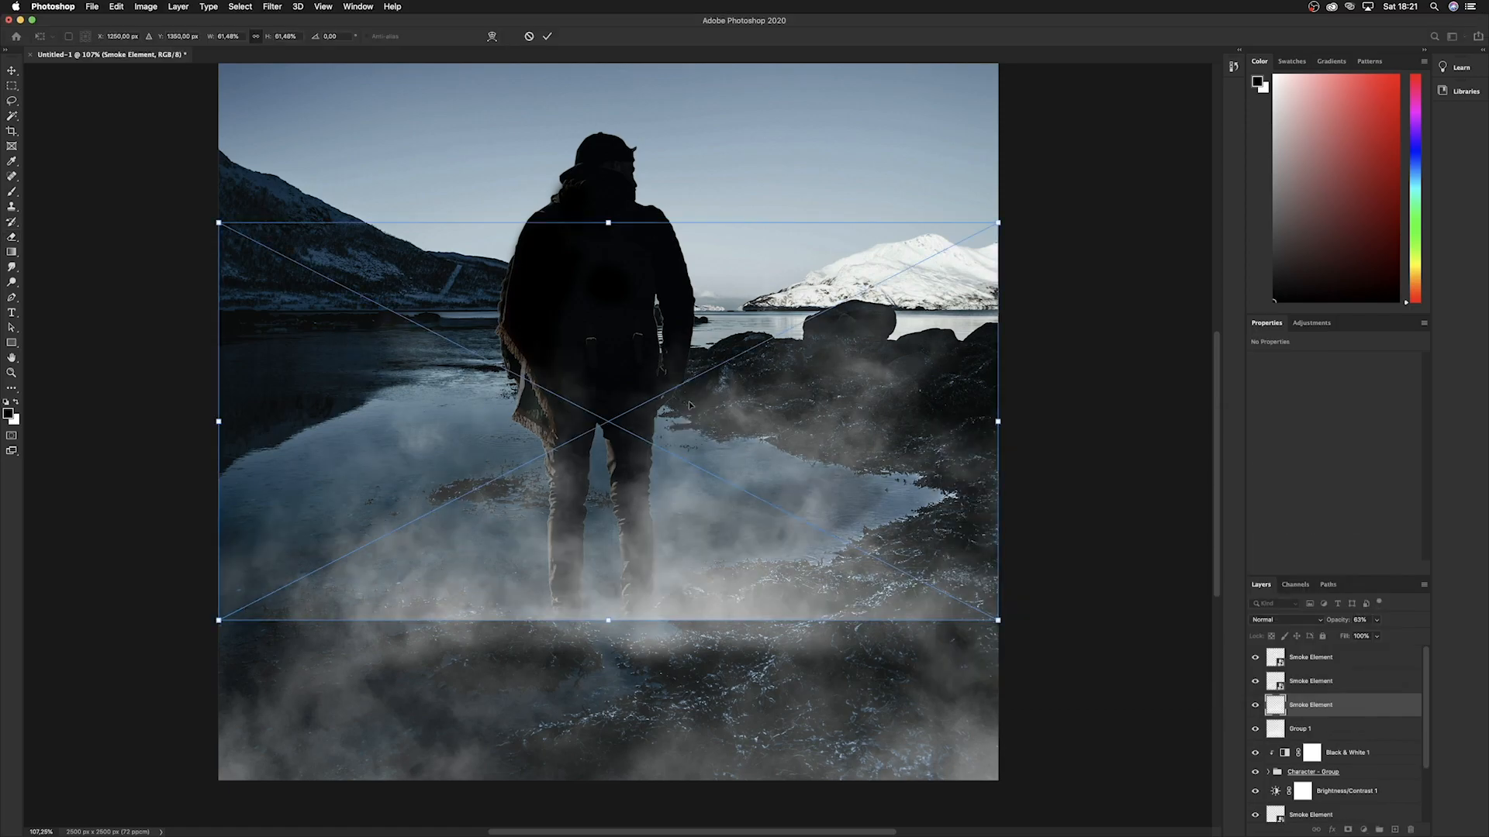
drag(998, 421, 548, 421)
drag(391, 445, 398, 274)
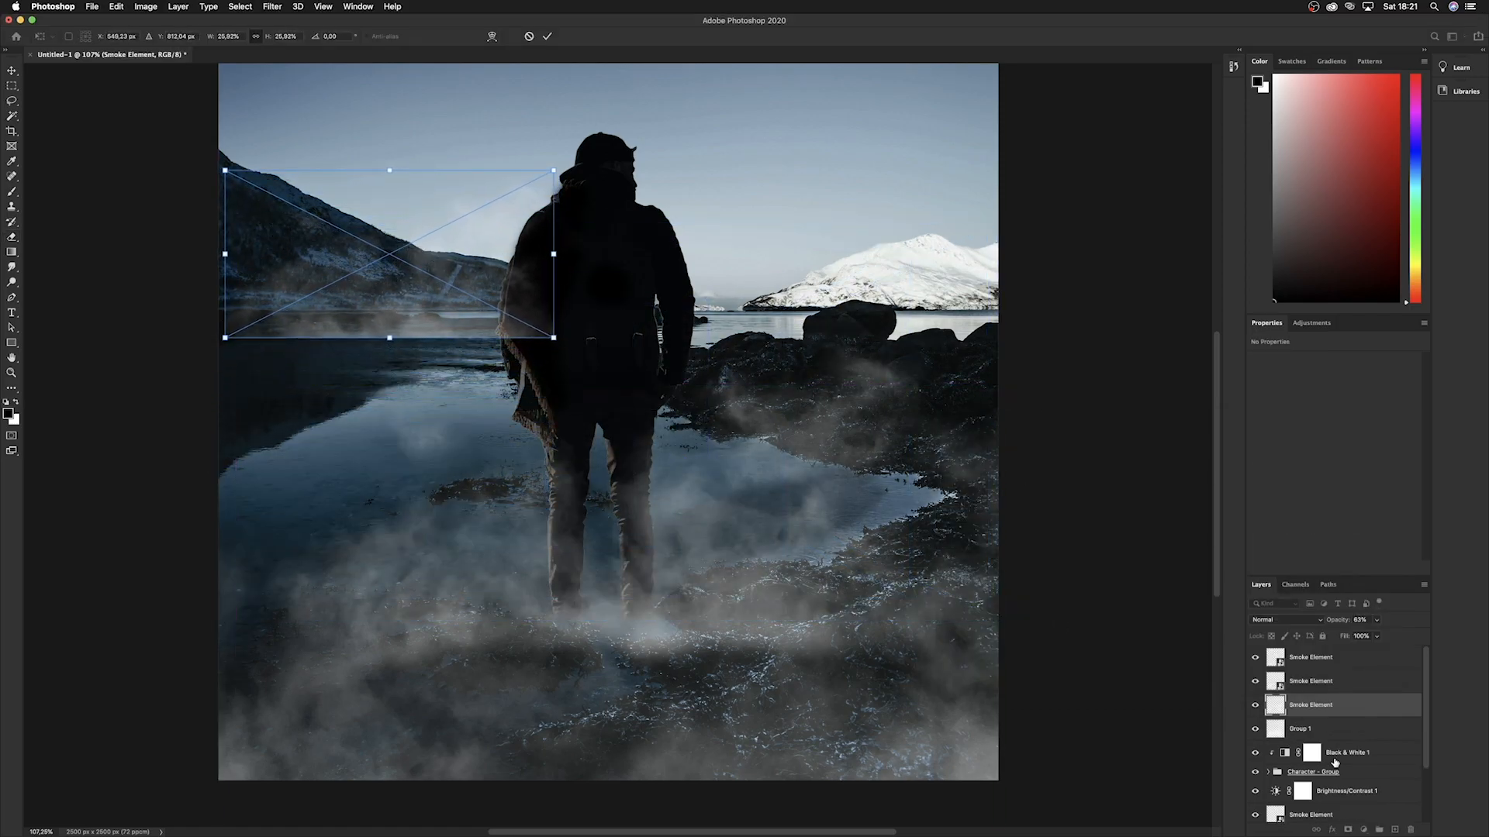
key(Return)
Rasterize the mountain smoke layer and erase its hard bottom edge and the part covering the man.
key(e)
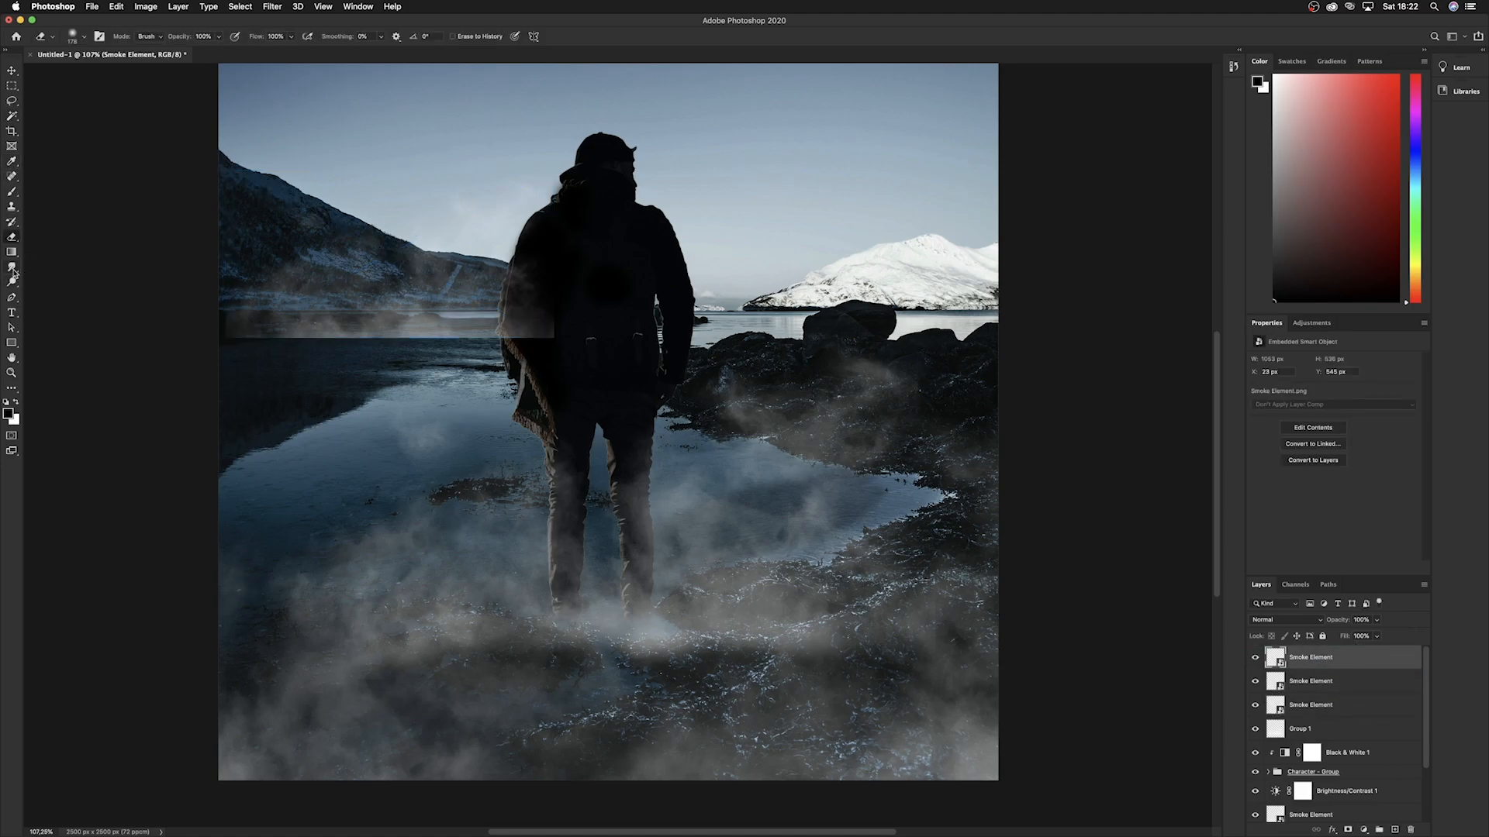
click(390, 314)
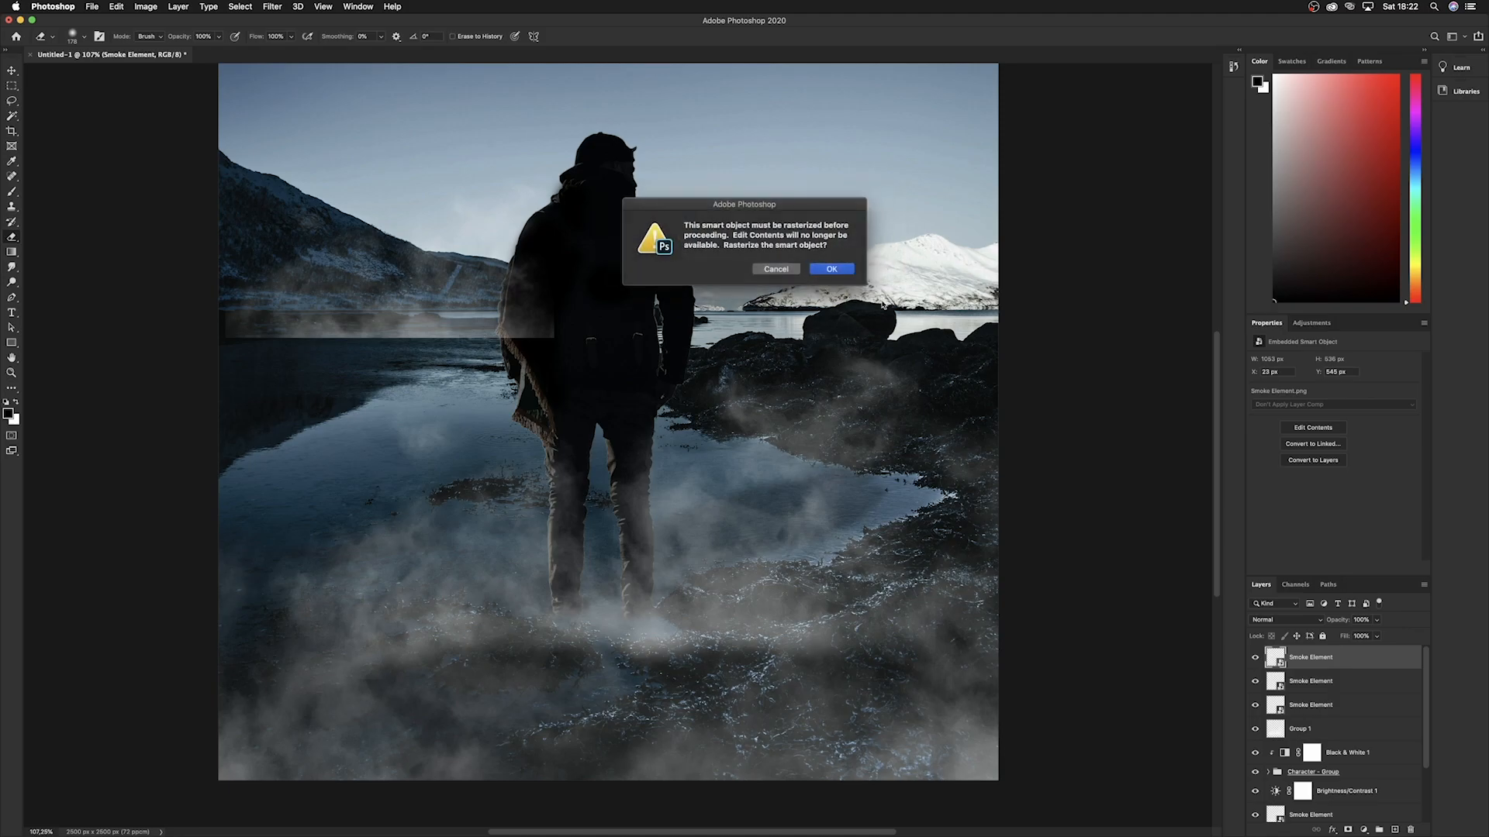
click(830, 268)
mouse_move(636, 299)
mouse_down()
mouse_move(585, 321)
mouse_move(541, 319)
mouse_move(511, 351)
mouse_move(371, 344)
mouse_move(277, 363)
mouse_move(249, 346)
mouse_move(220, 367)
mouse_move(344, 348)
mouse_up()
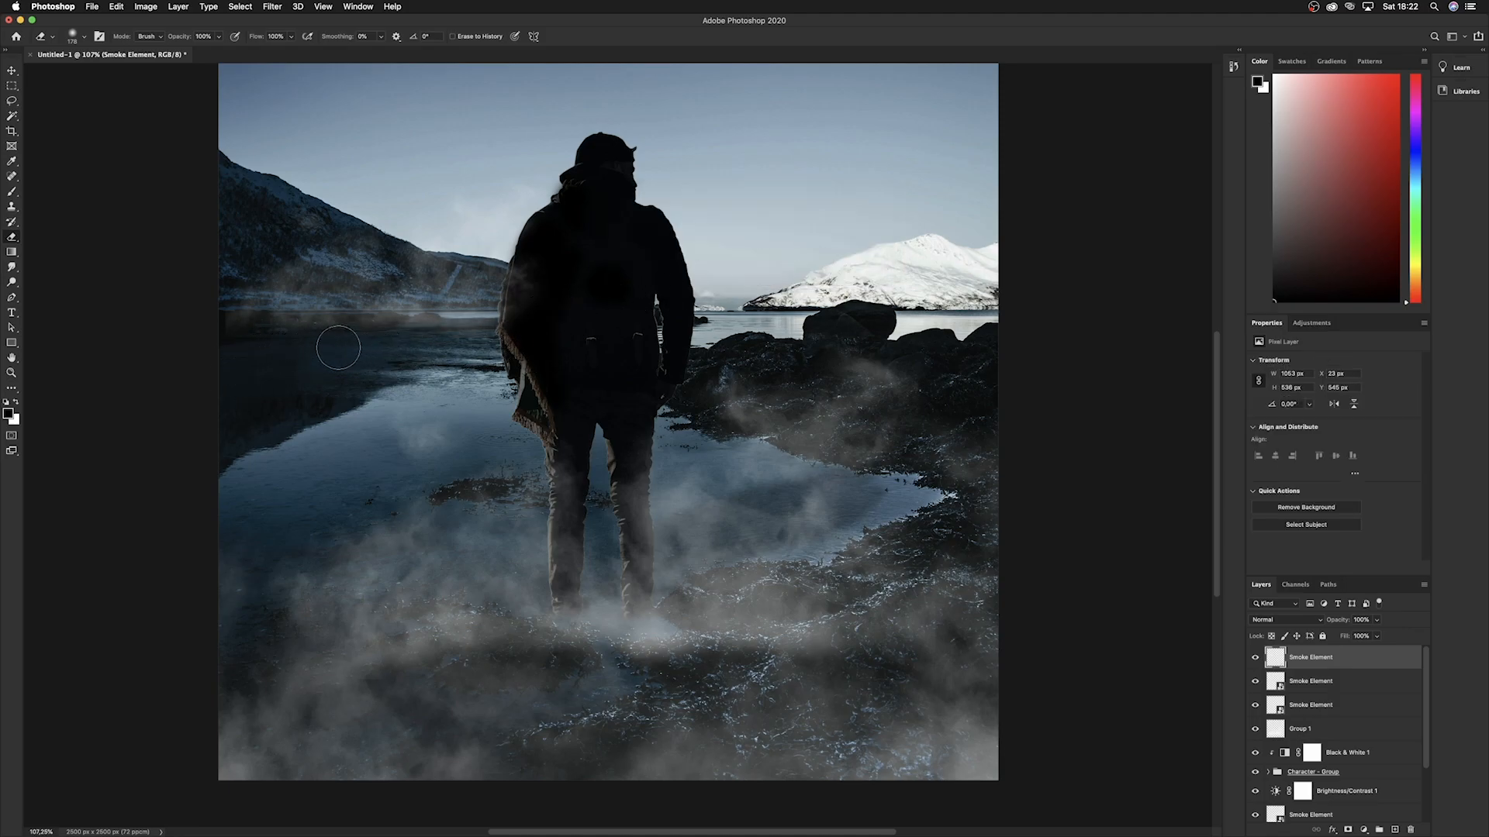
mouse_move(531, 343)
mouse_down()
mouse_move(517, 242)
mouse_move(525, 325)
mouse_move(564, 299)
mouse_up()
Stretch the mountain smoke outward at its upper-right and lower-left corners to about 1136 × 577 px.
key(super+t)
drag(553, 174, 579, 165)
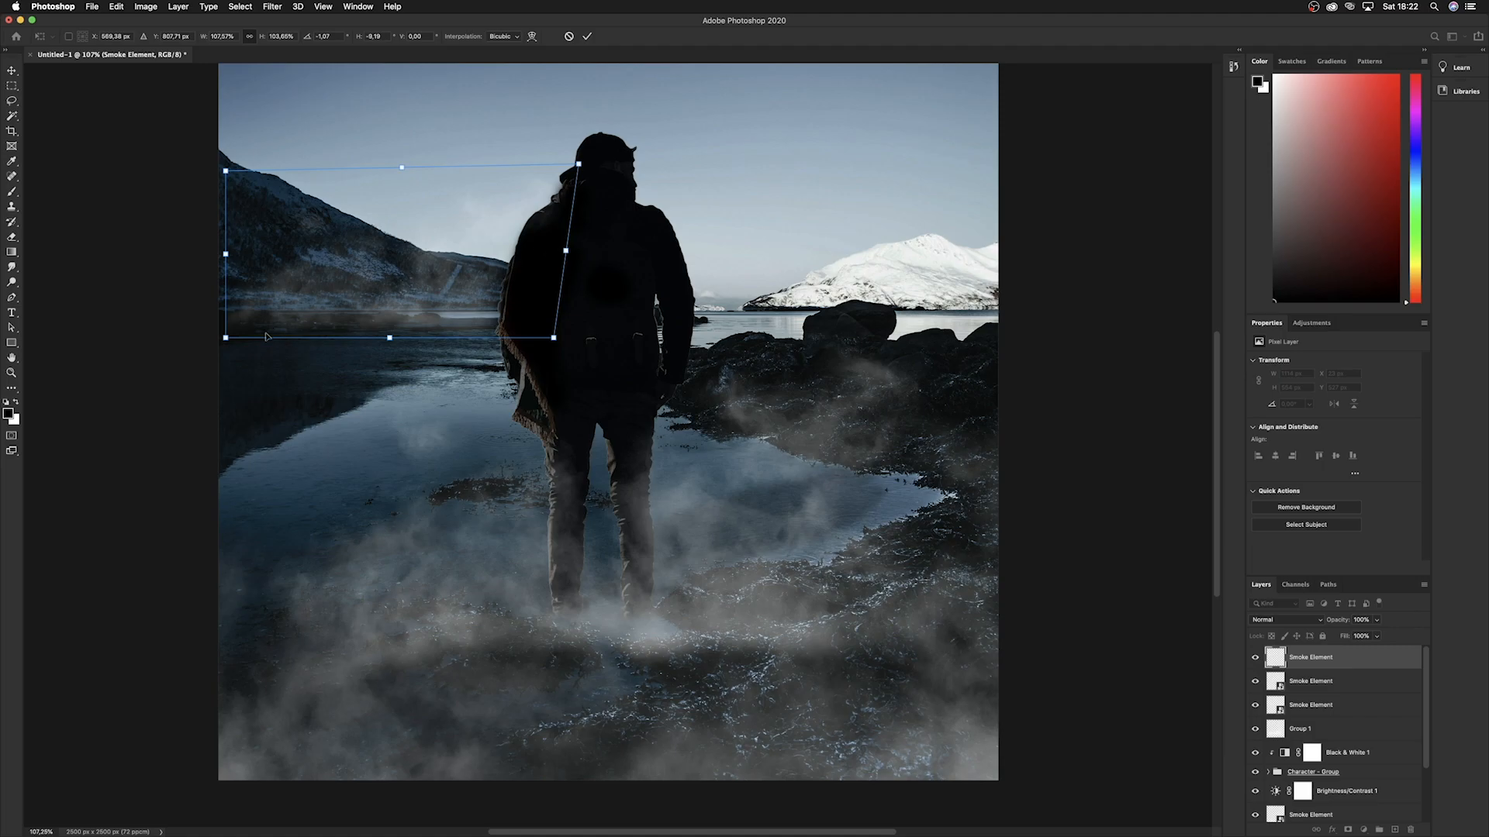
drag(228, 342, 218, 353)
key(Return)
key(e)
scroll(233, 357, down, 10)
scroll(246, 365, up, 10)
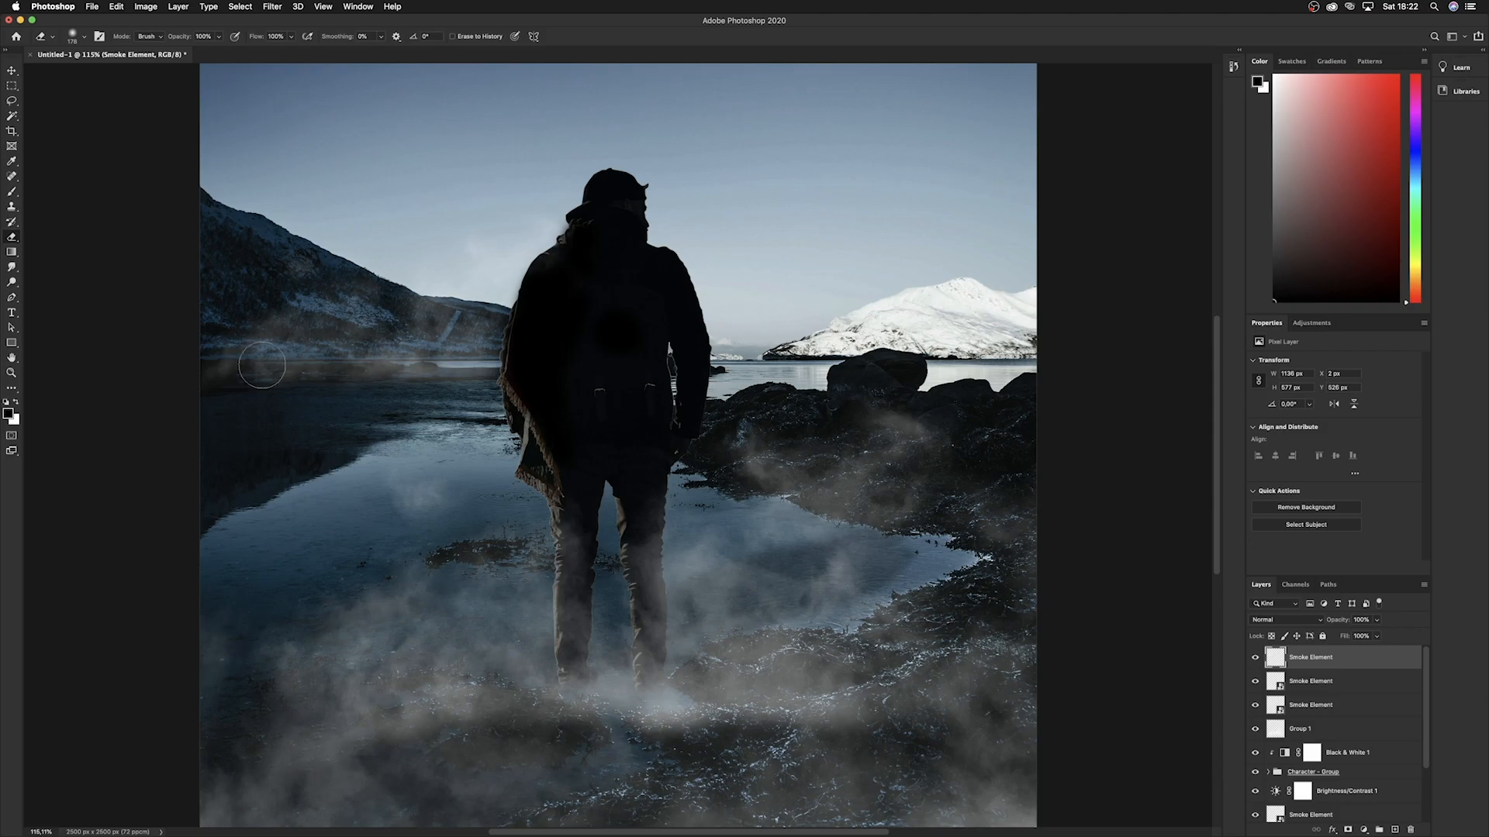
Duplicate the mountain smoke layer, enlarge the copy to about 1323 × 672 px, and lower it over the lake and the man's waist.
key(super+j)
key(super+t)
drag(432, 394, 413, 435)
drag(570, 470, 633, 500)
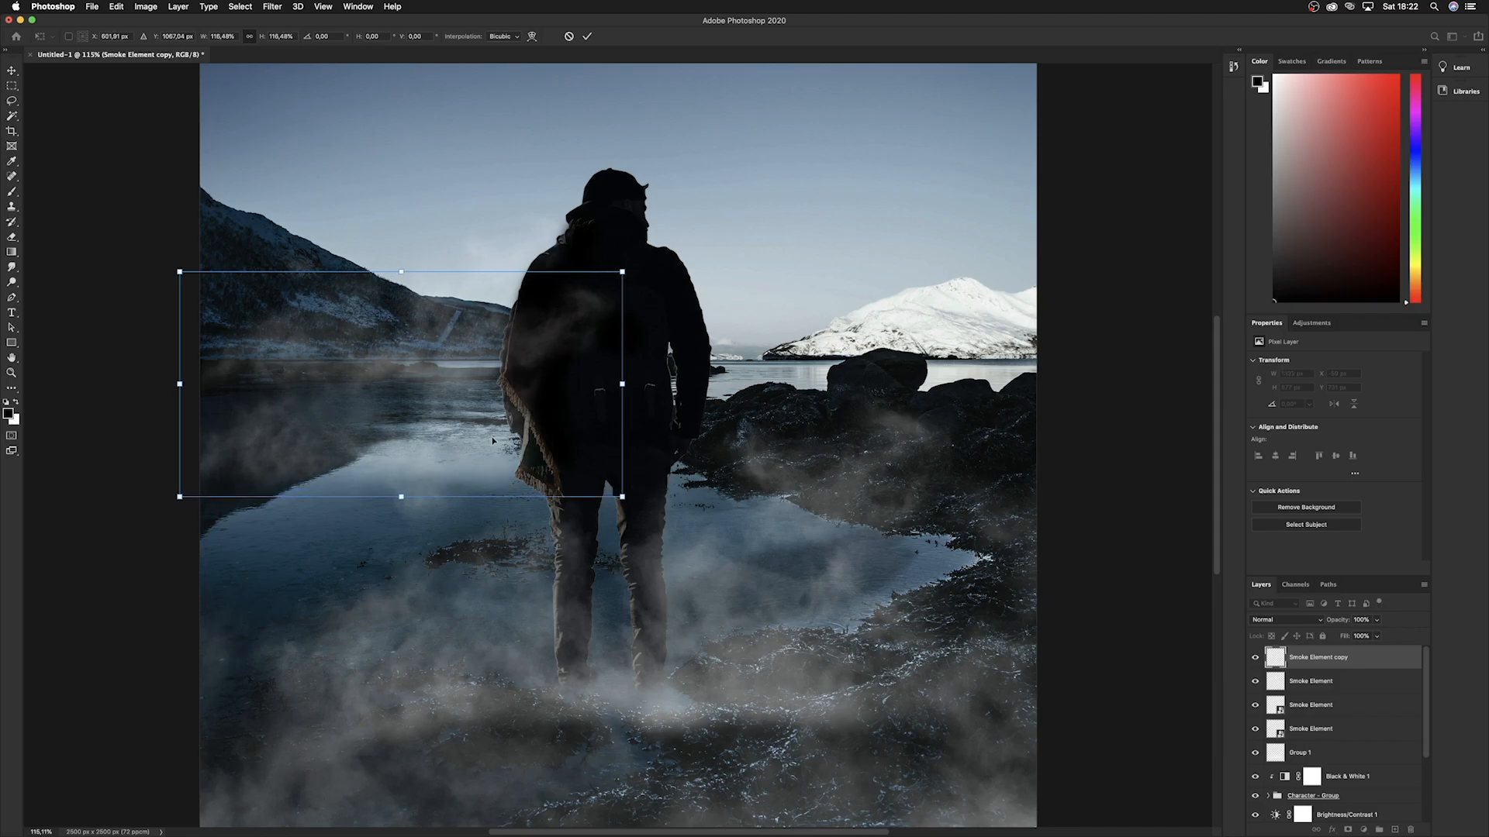
key(Return)
key(super+minus)
key(super+minus)
key(super+minus)
key(super+minus)
key(super+minus)
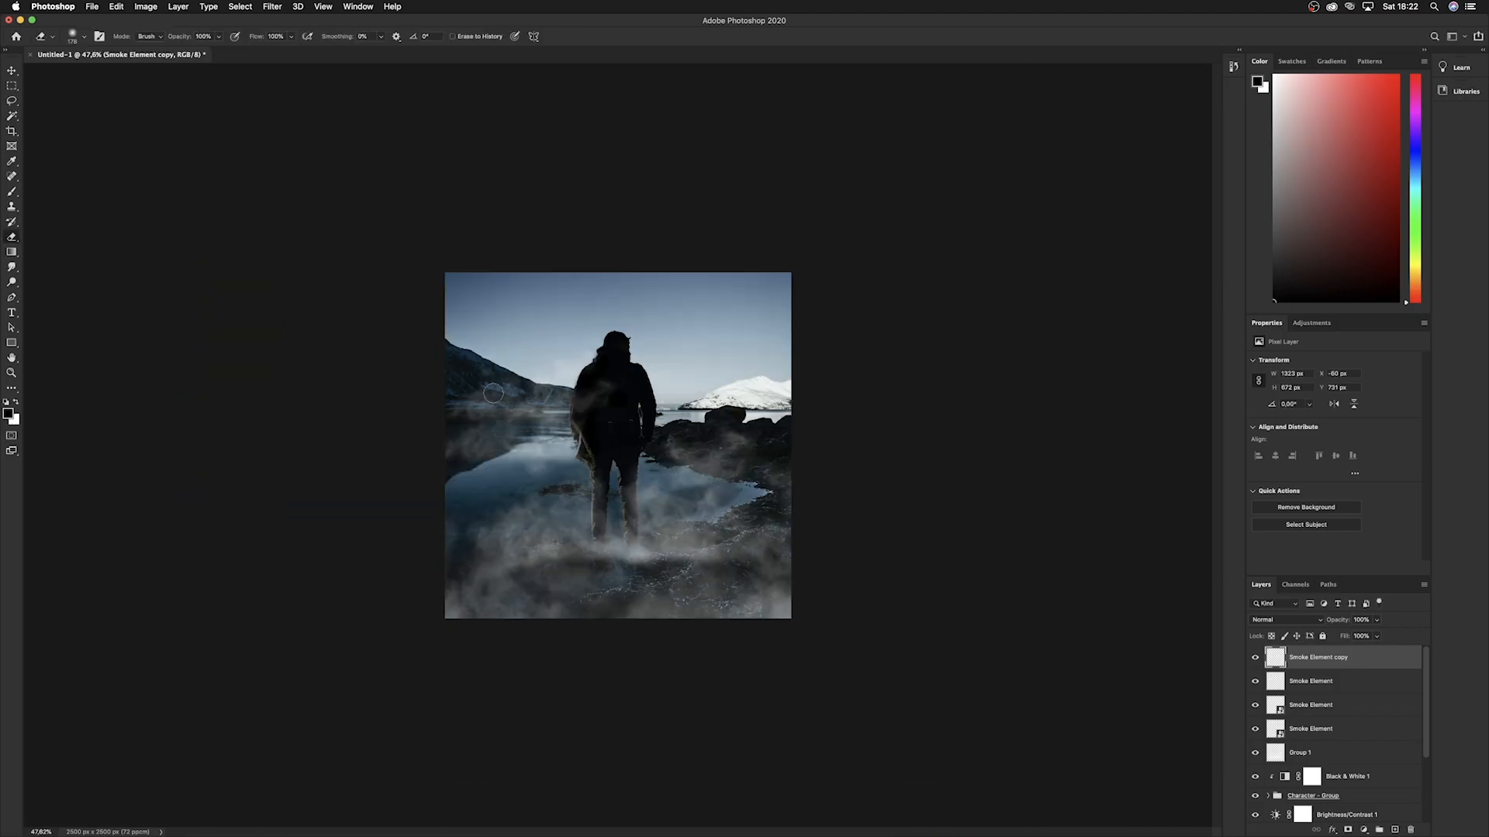
Nudge the duplicated smoke slightly right and down to about X −26, Y 787 px.
key(super+0)
key(e)
scroll(431, 354, up, 5)
key(super+t)
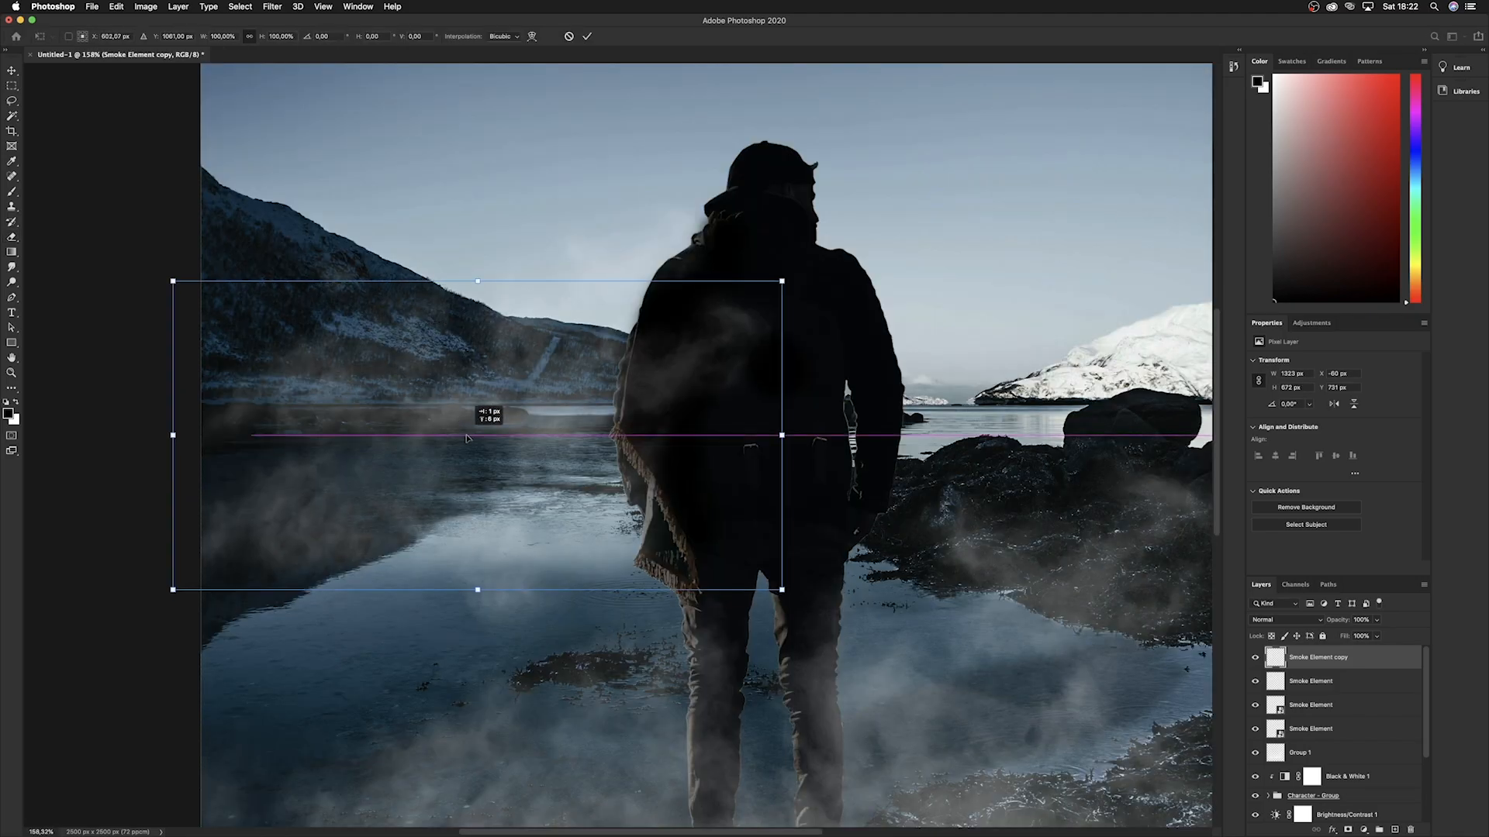
drag(488, 408, 505, 435)
key(Return)
scroll(776, 452, down, 6)
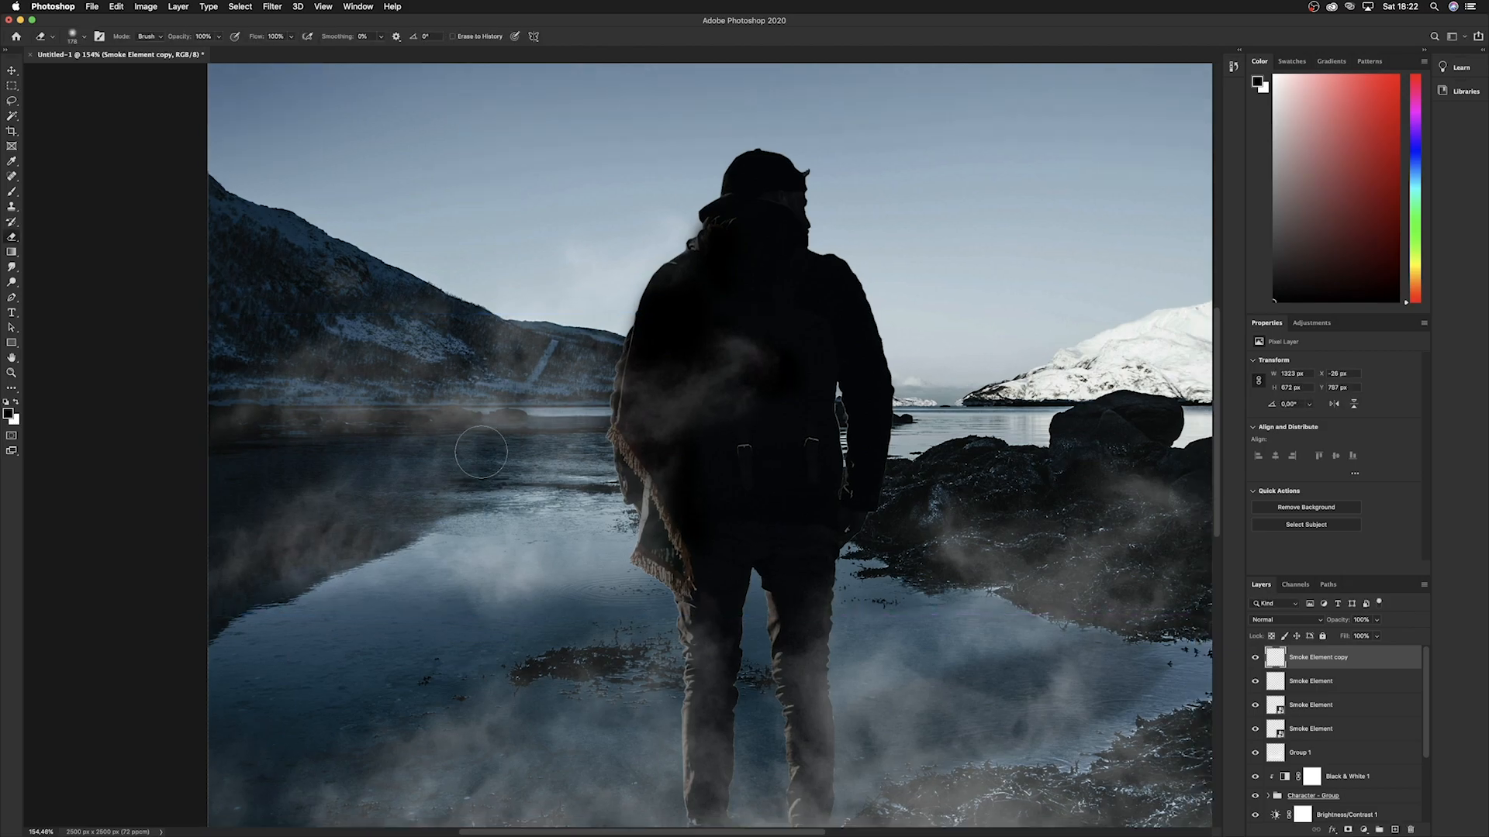
scroll(776, 446, down, 2)
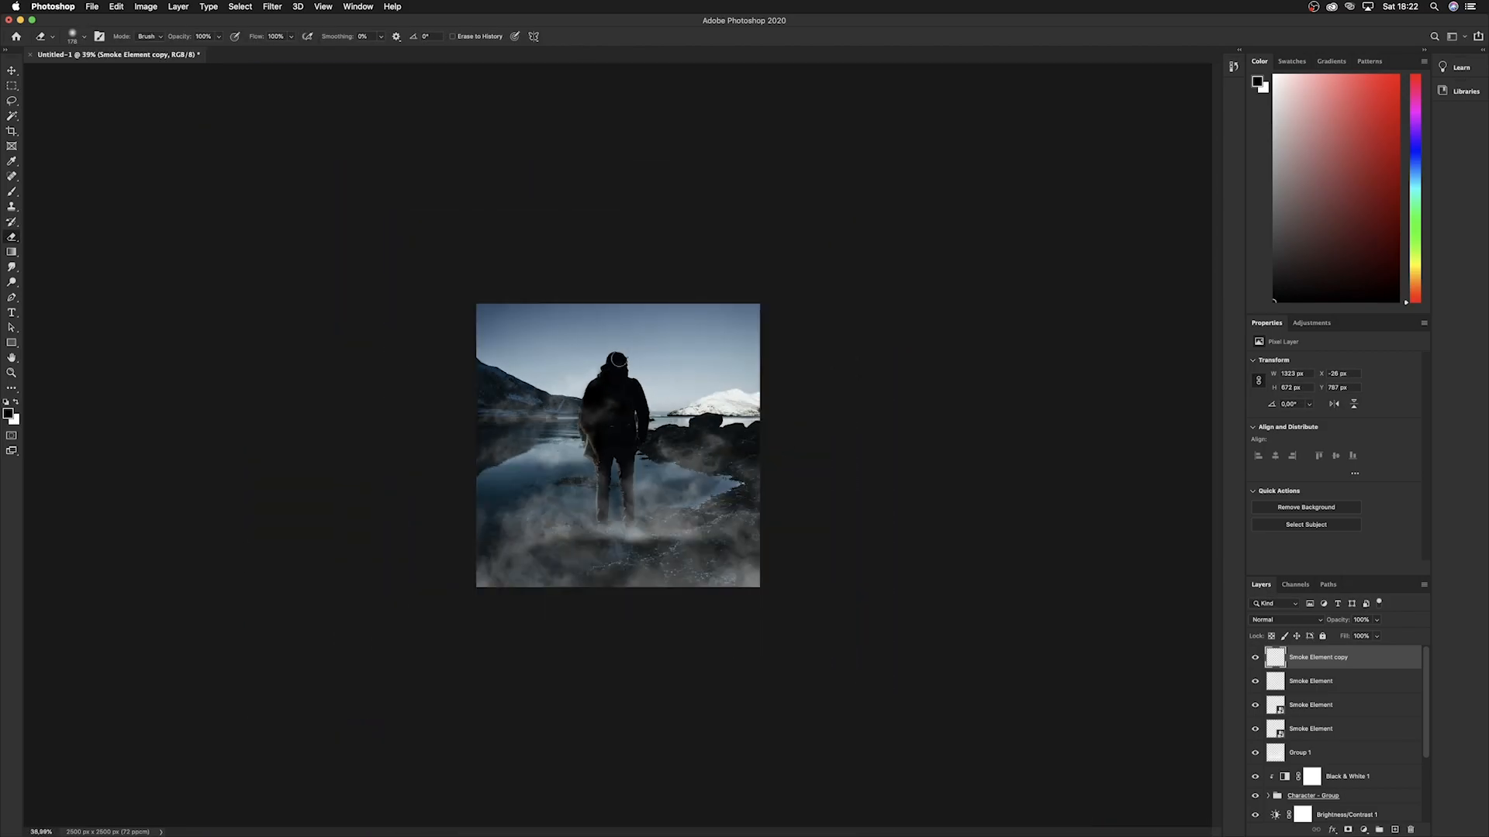
scroll(619, 359, down, 3)
scroll(616, 360, up, 6)
scroll(616, 361, down, 3)
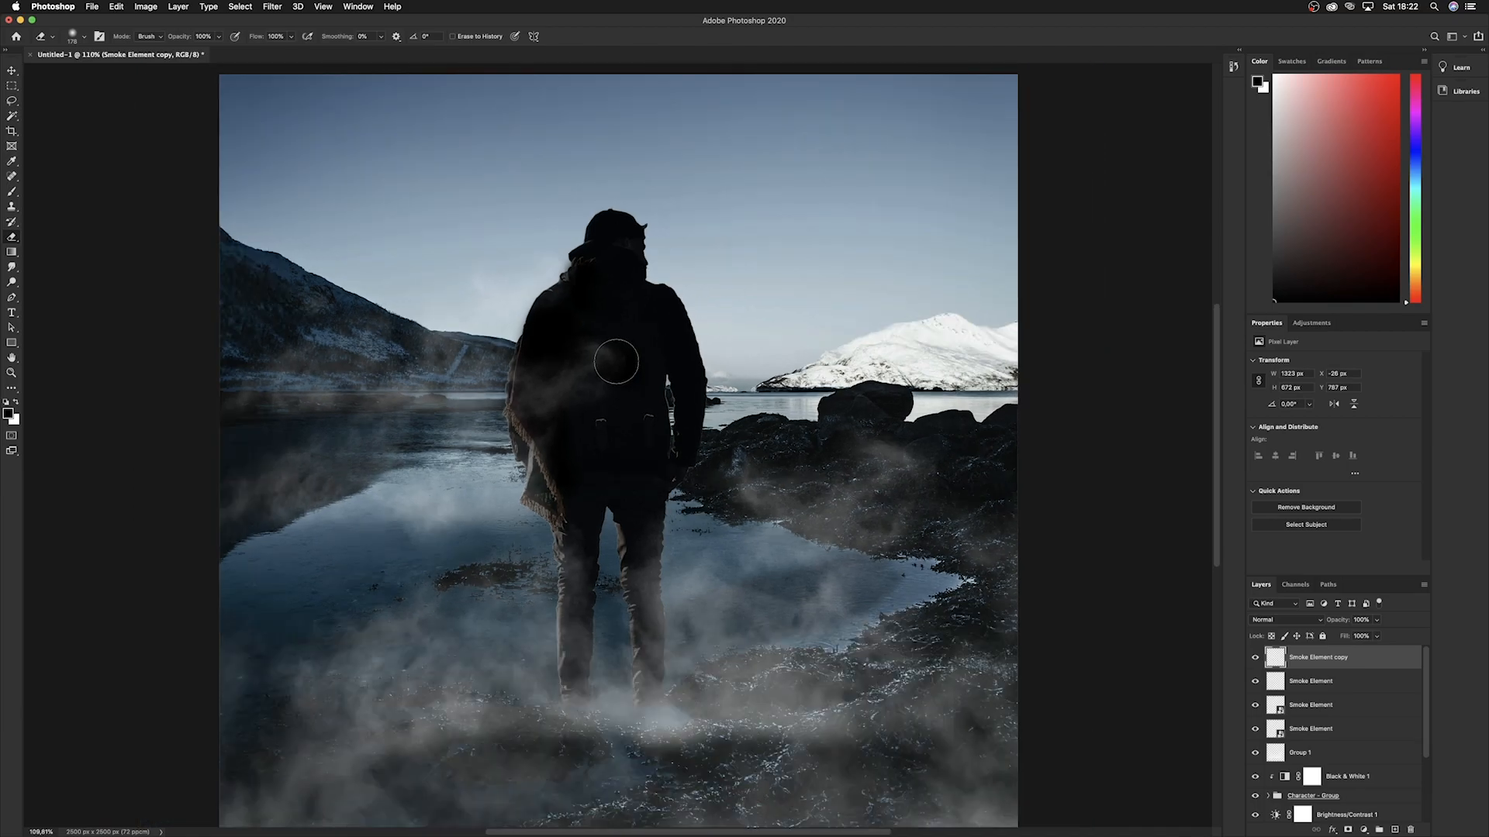
scroll(615, 363, down, 3)
scroll(614, 358, up, 4)
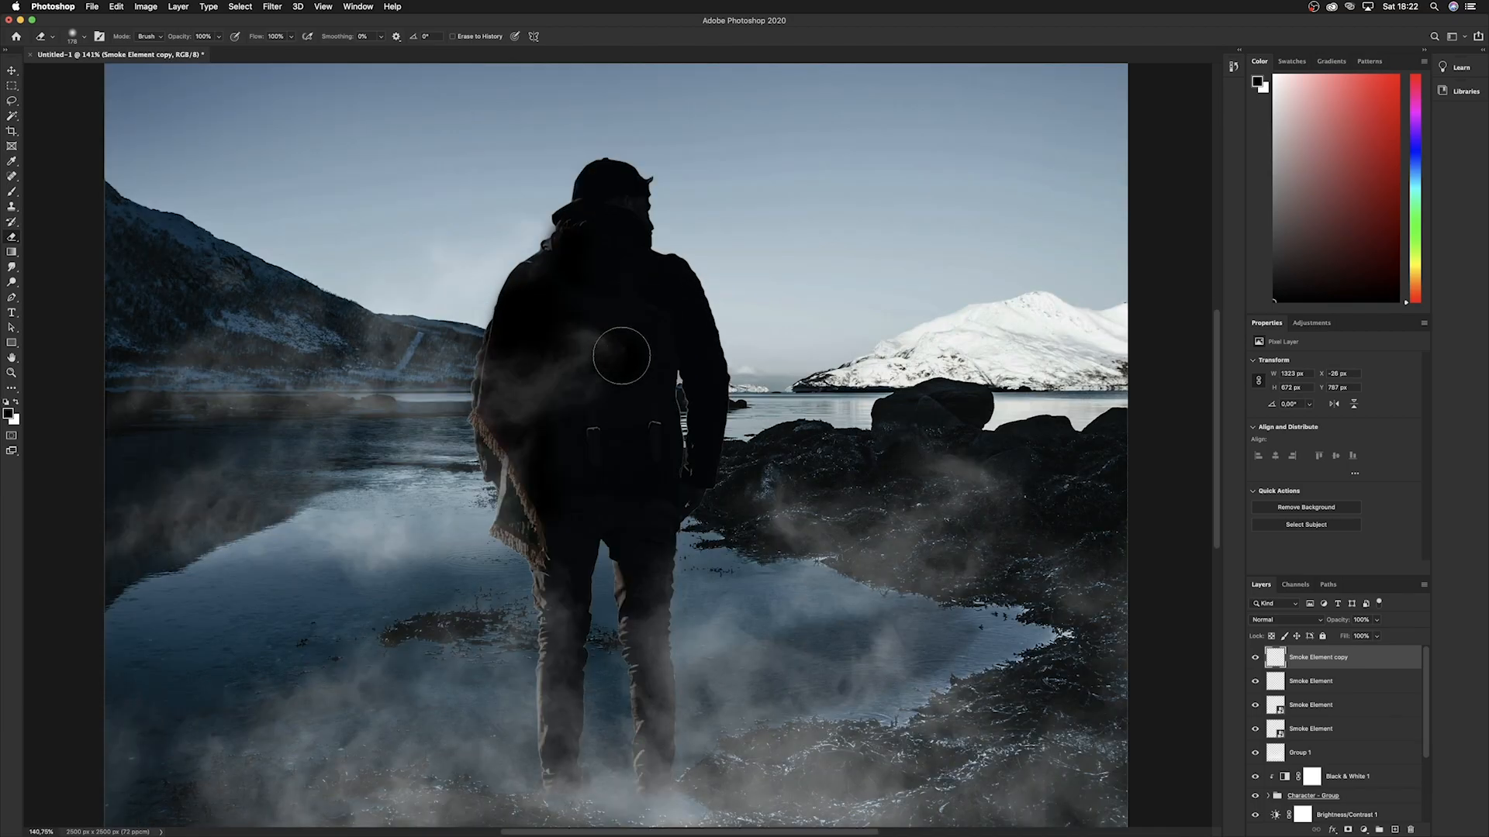
Create a new empty layer directly above the Black & White 1 adjustment of the character.
scroll(1311, 760, down, 3)
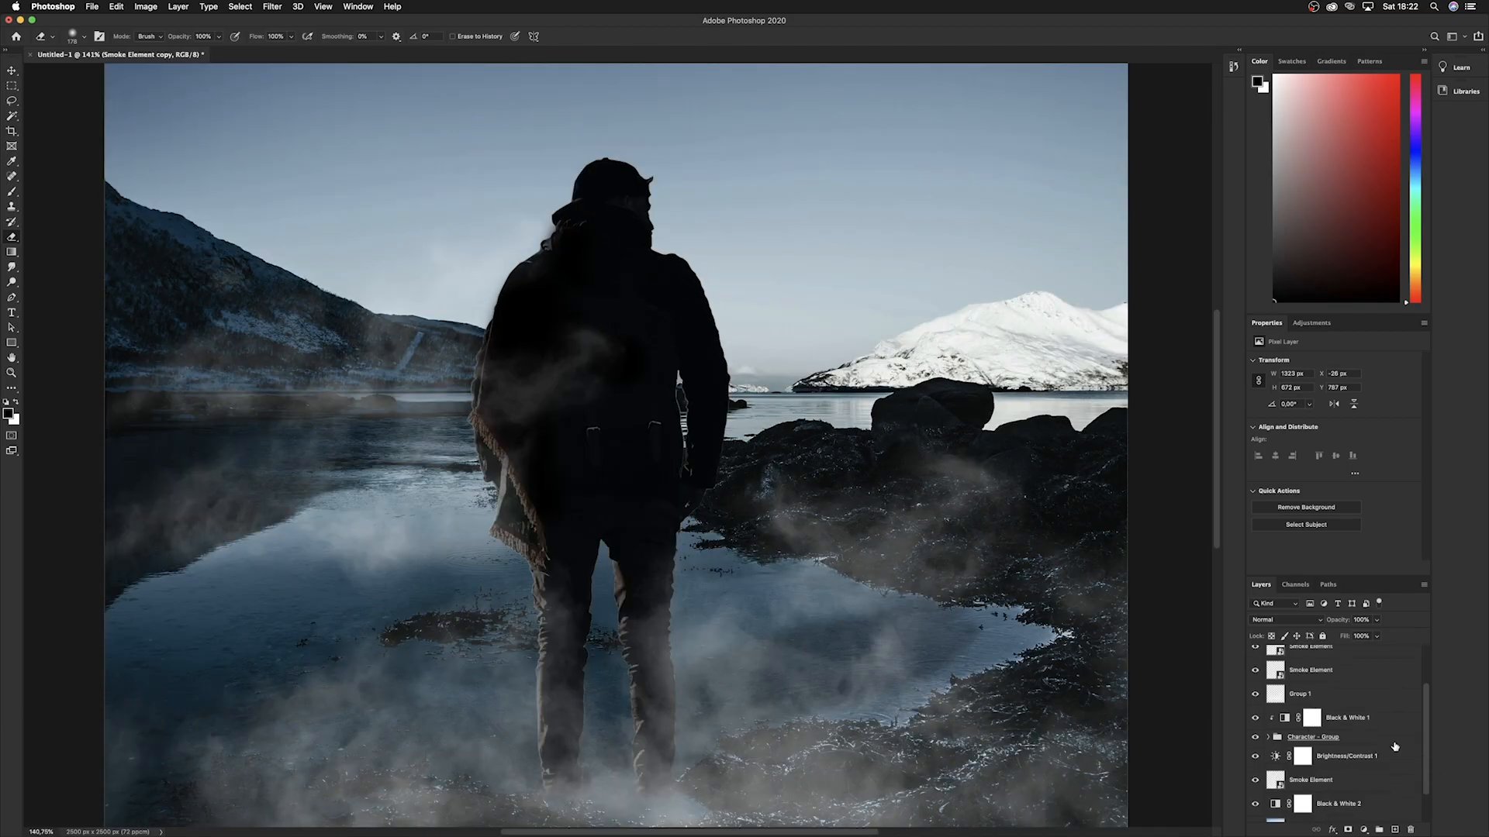
click(1304, 741)
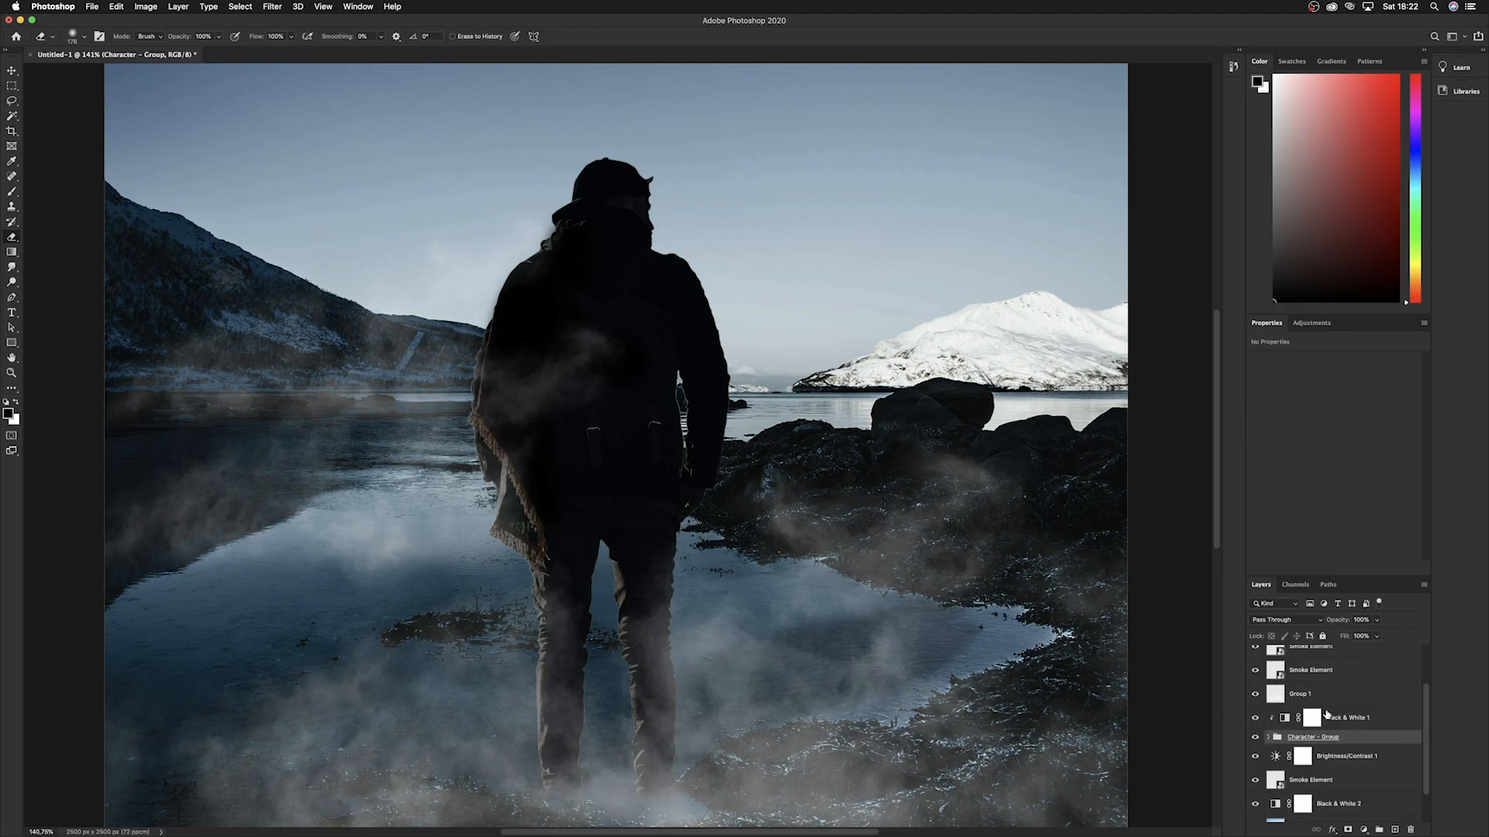
click(1389, 725)
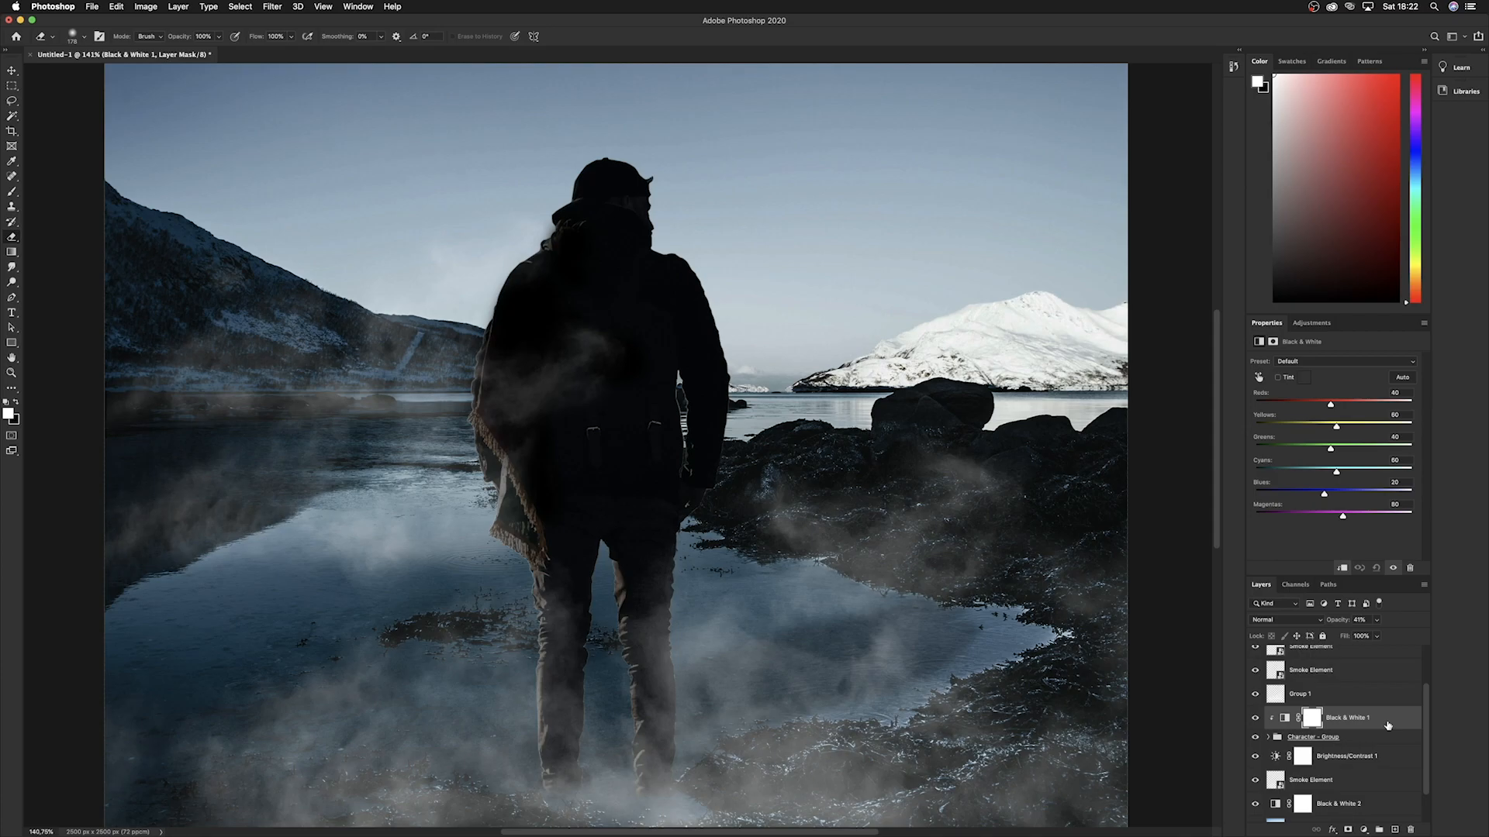
key(super+shift+n)
key(Return)
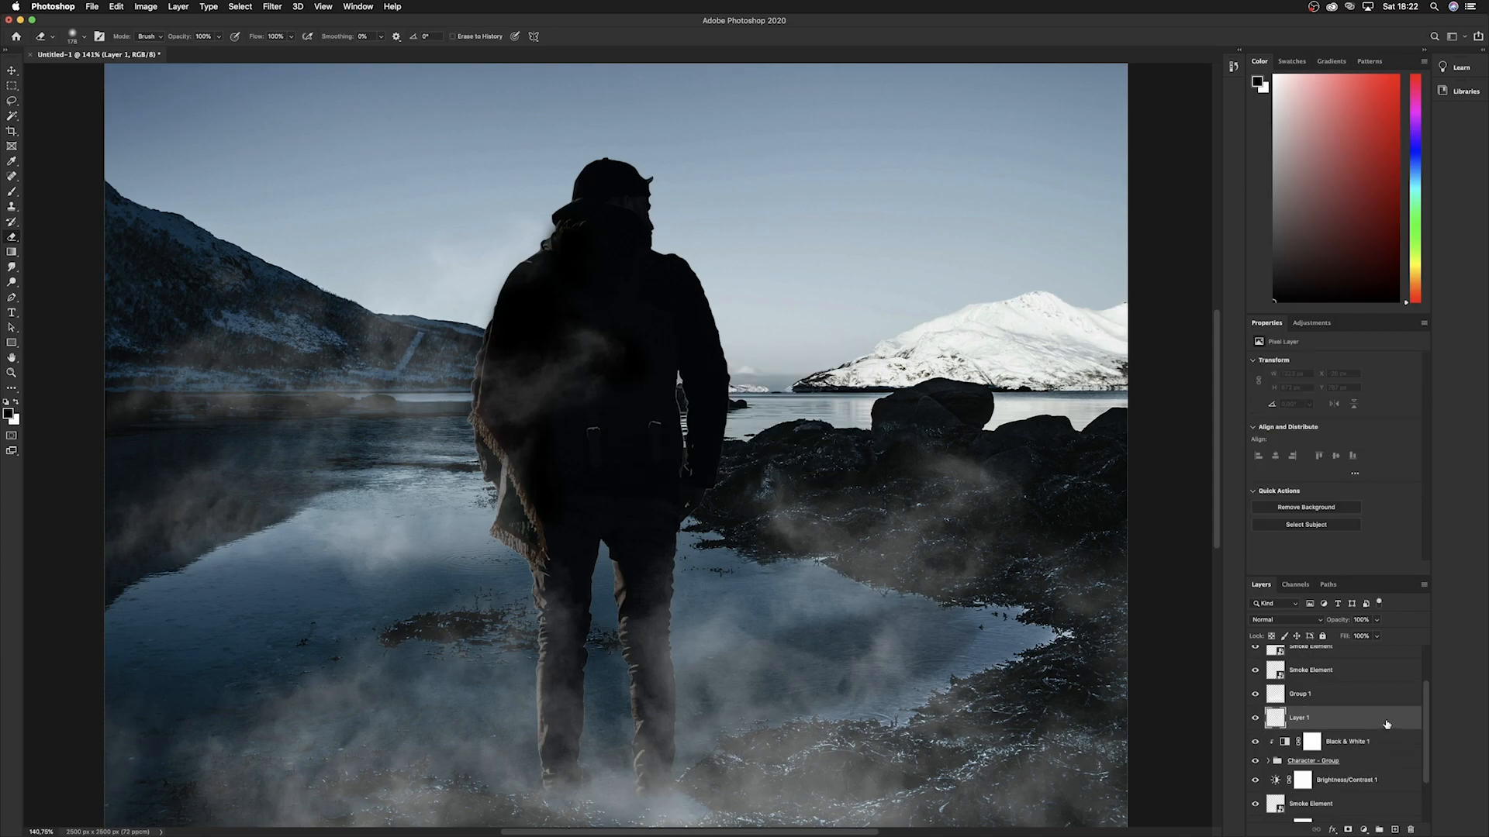
Group all smoke layers from Group 1 up to Smoke Element copy and name the group Smoke.
click(1329, 701)
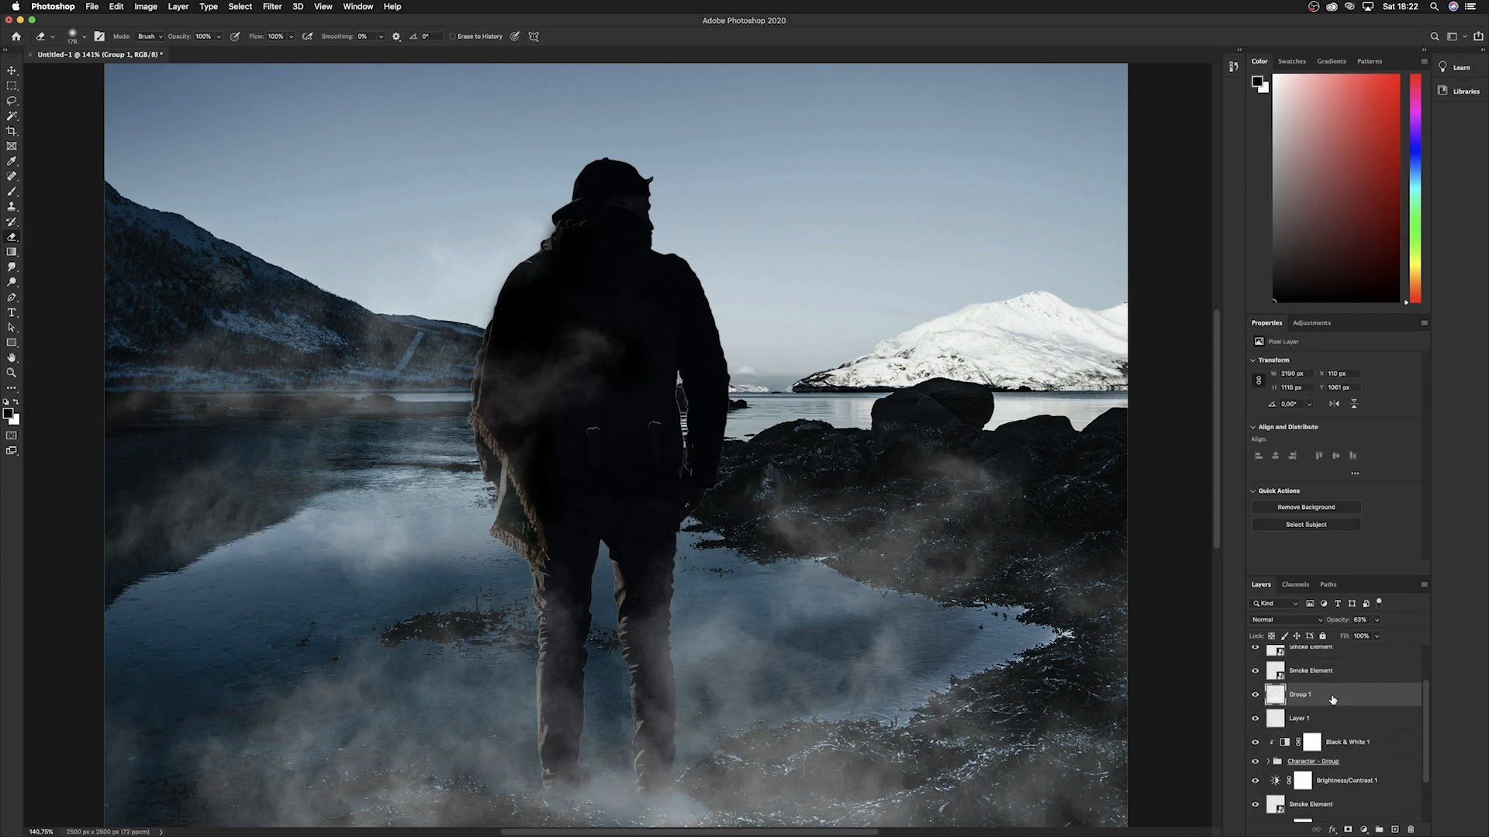
scroll(1333, 694, up, 3)
shift+click(1381, 654)
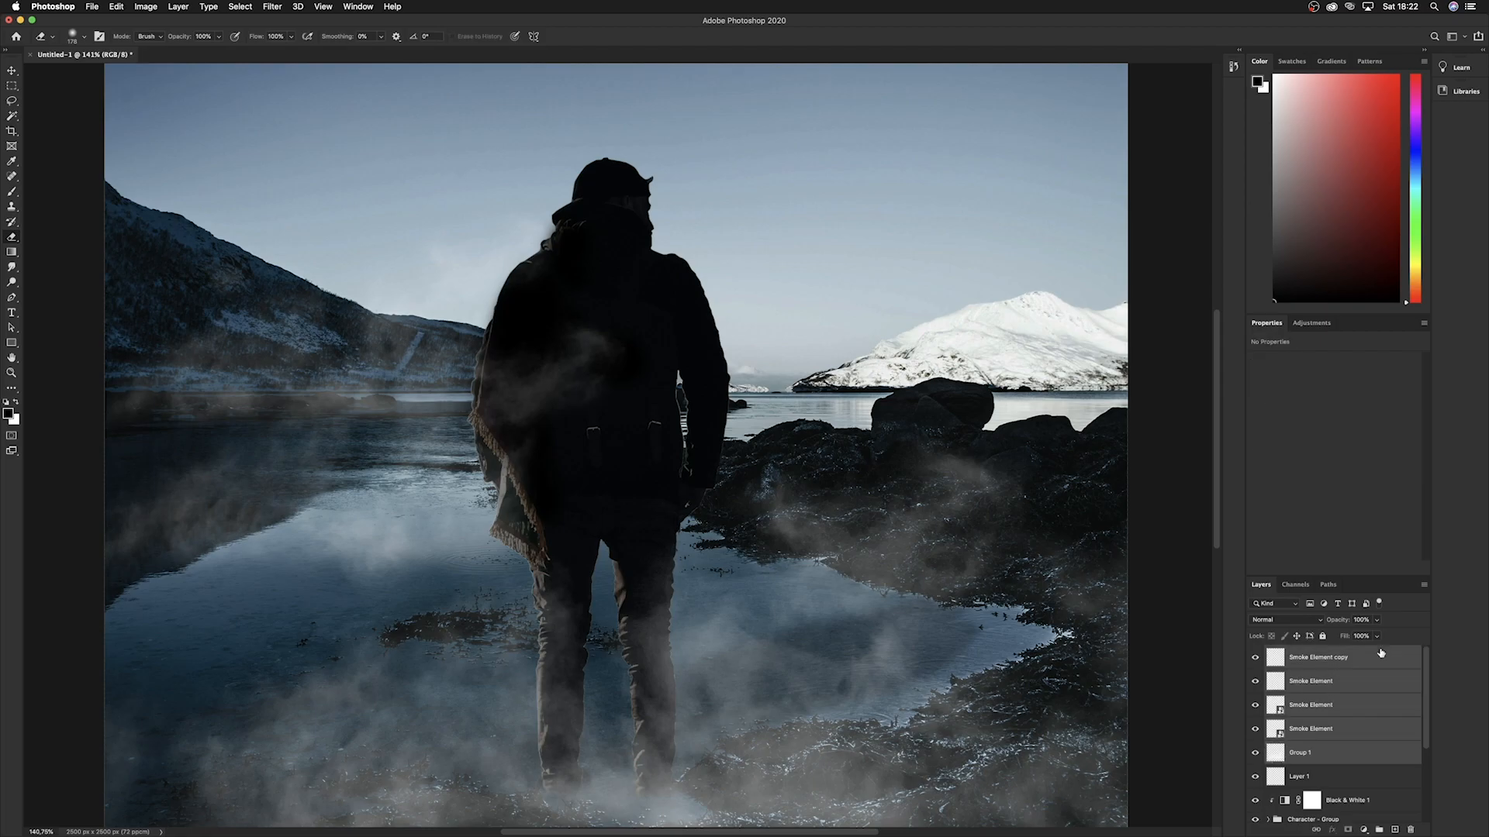
click(1380, 830)
double_click(1299, 654)
text(Smoke)
key(Return)
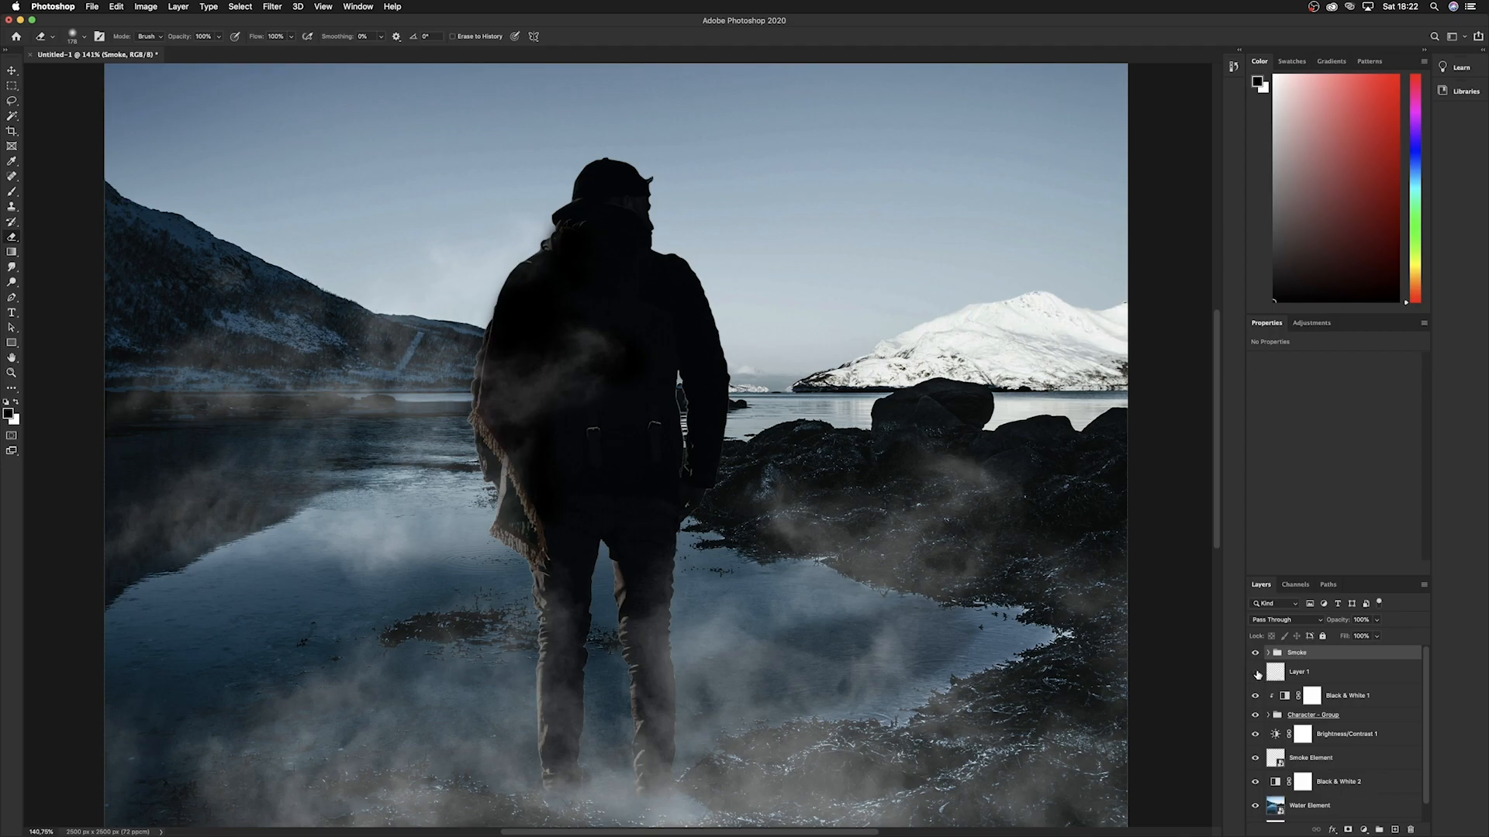
Draw a closed triangular Pen path about 1032 × 717 px across the man's torso on Layer 1 and convert it to a shape.
click(1294, 674)
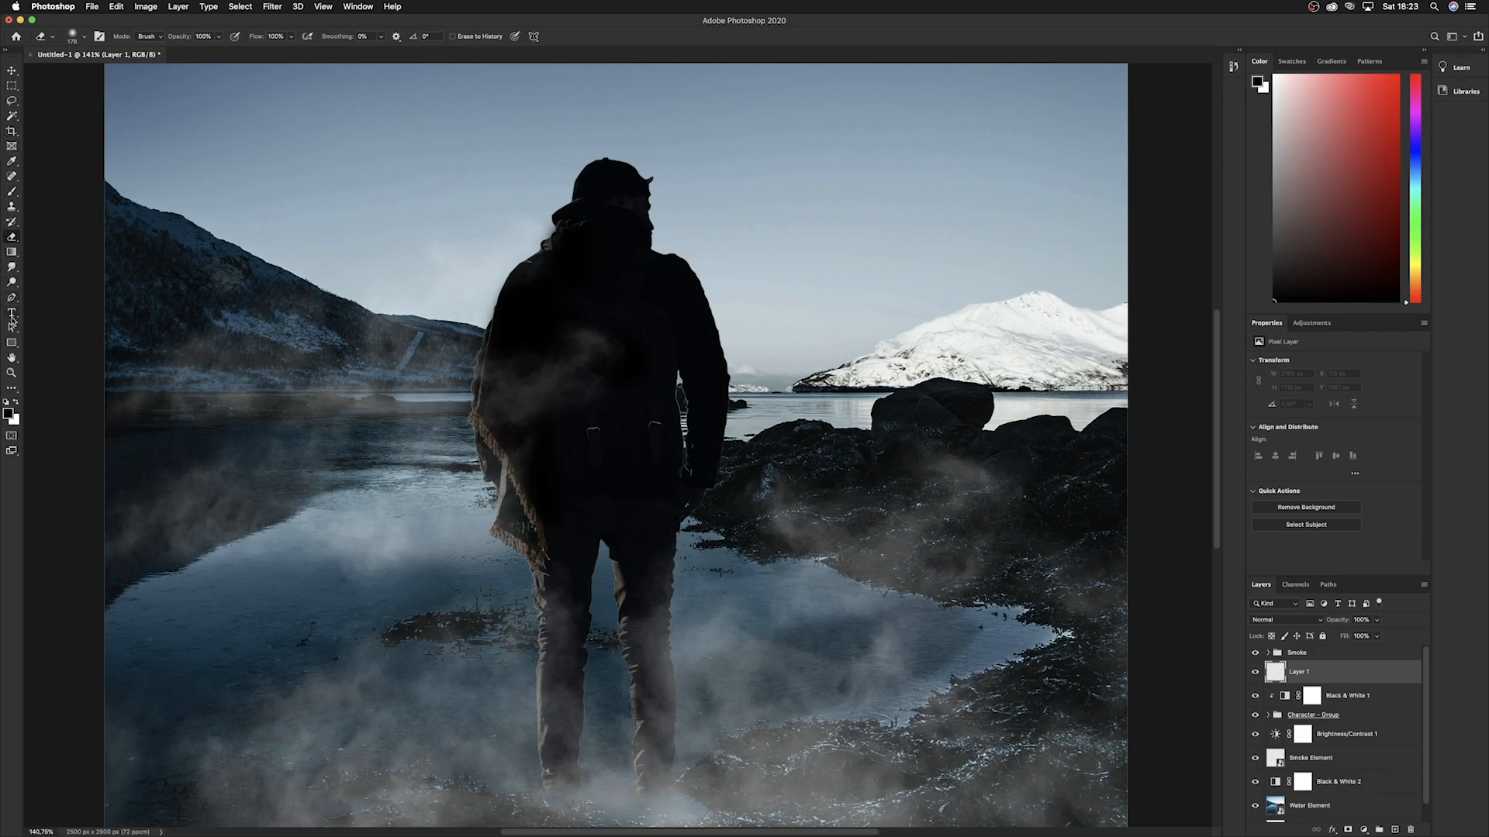
click(11, 297)
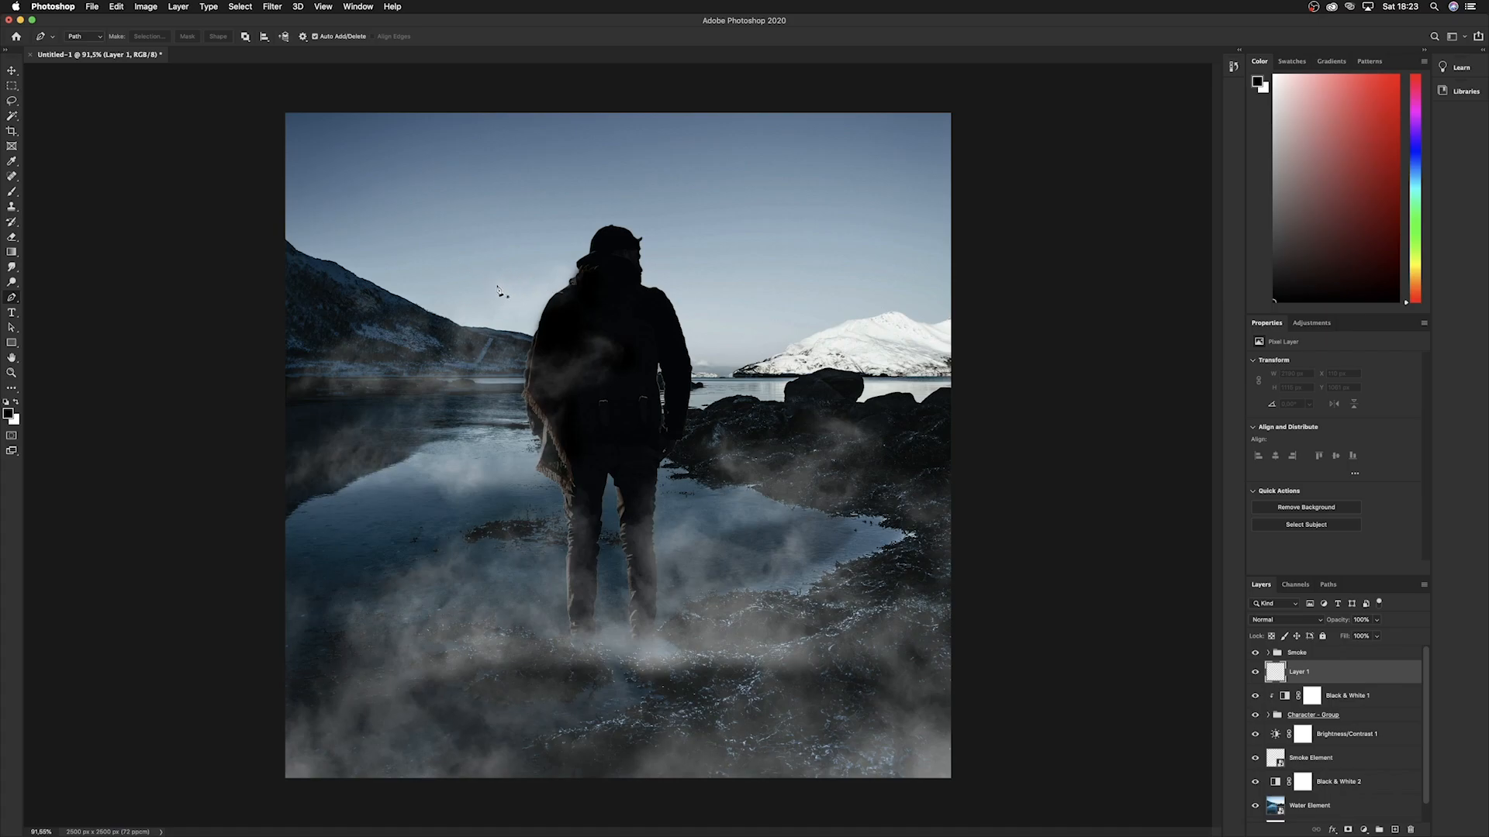
click(474, 273)
shift+click(756, 367)
key(super+z)
click(749, 379)
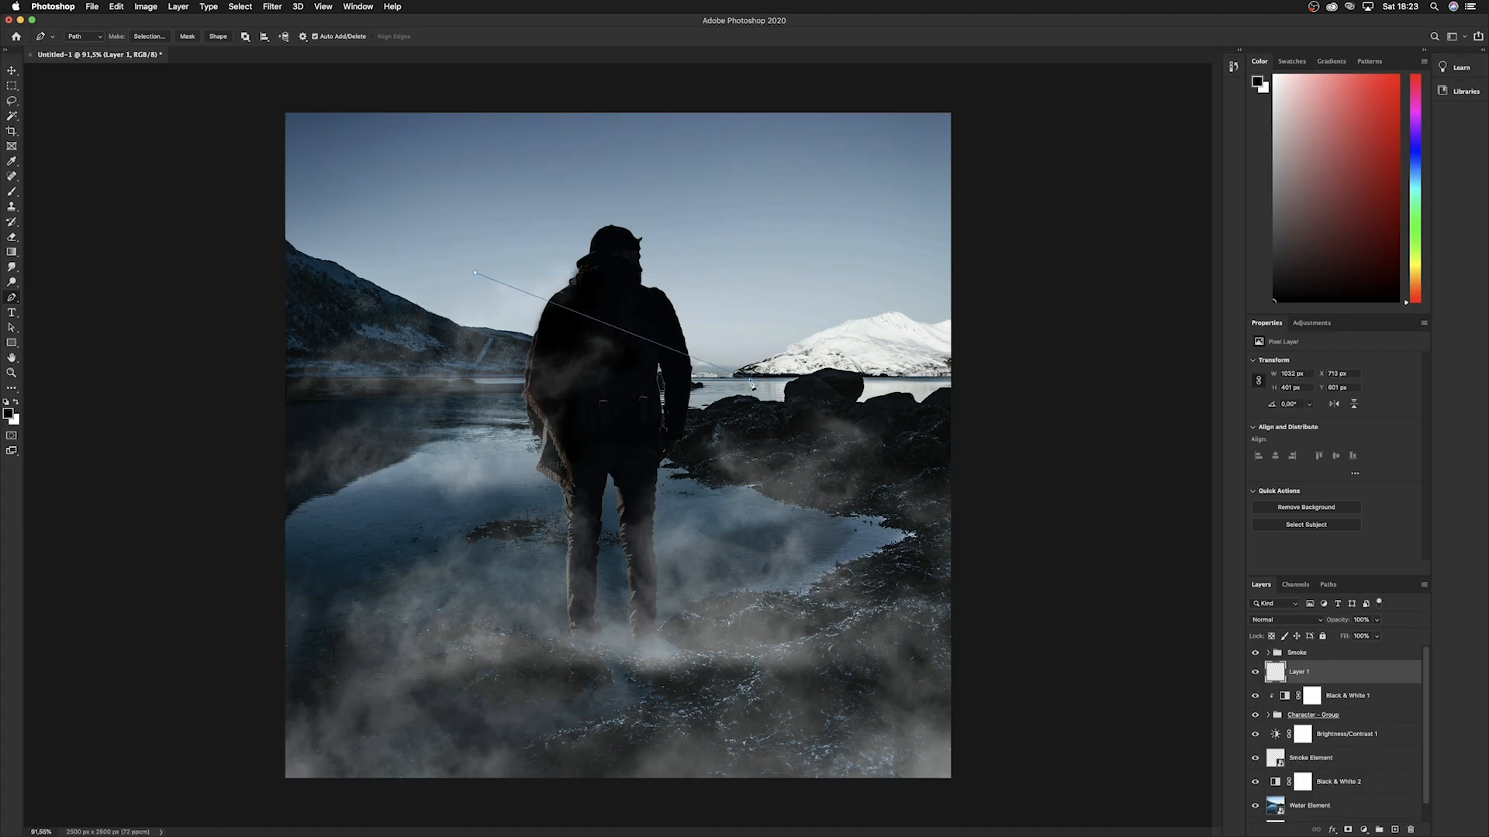
click(502, 466)
click(476, 274)
click(218, 38)
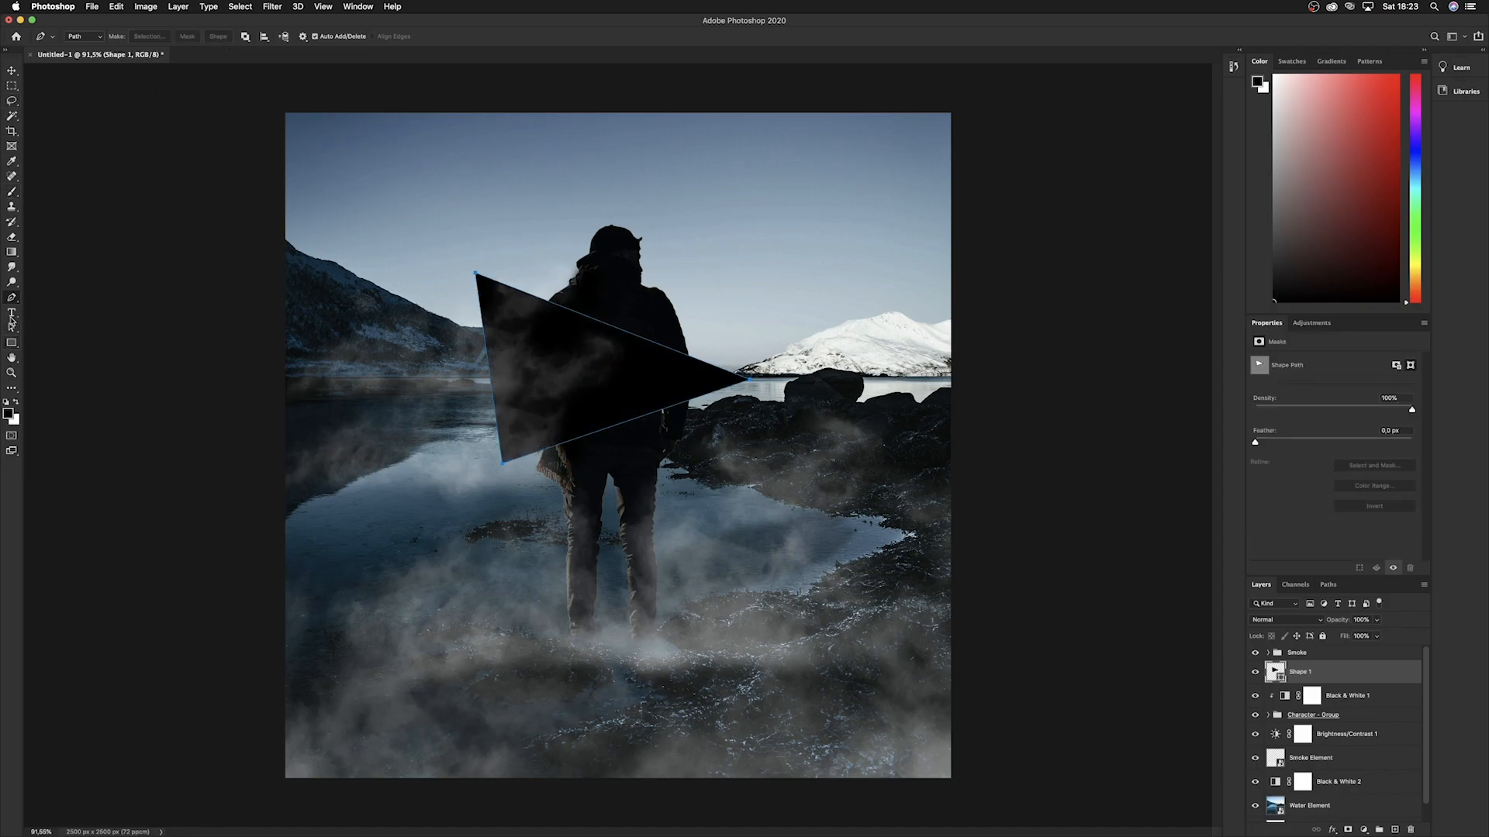
Remove the triangle's fill and give it a 22 px black-to-white linear gradient stroke.
click(12, 343)
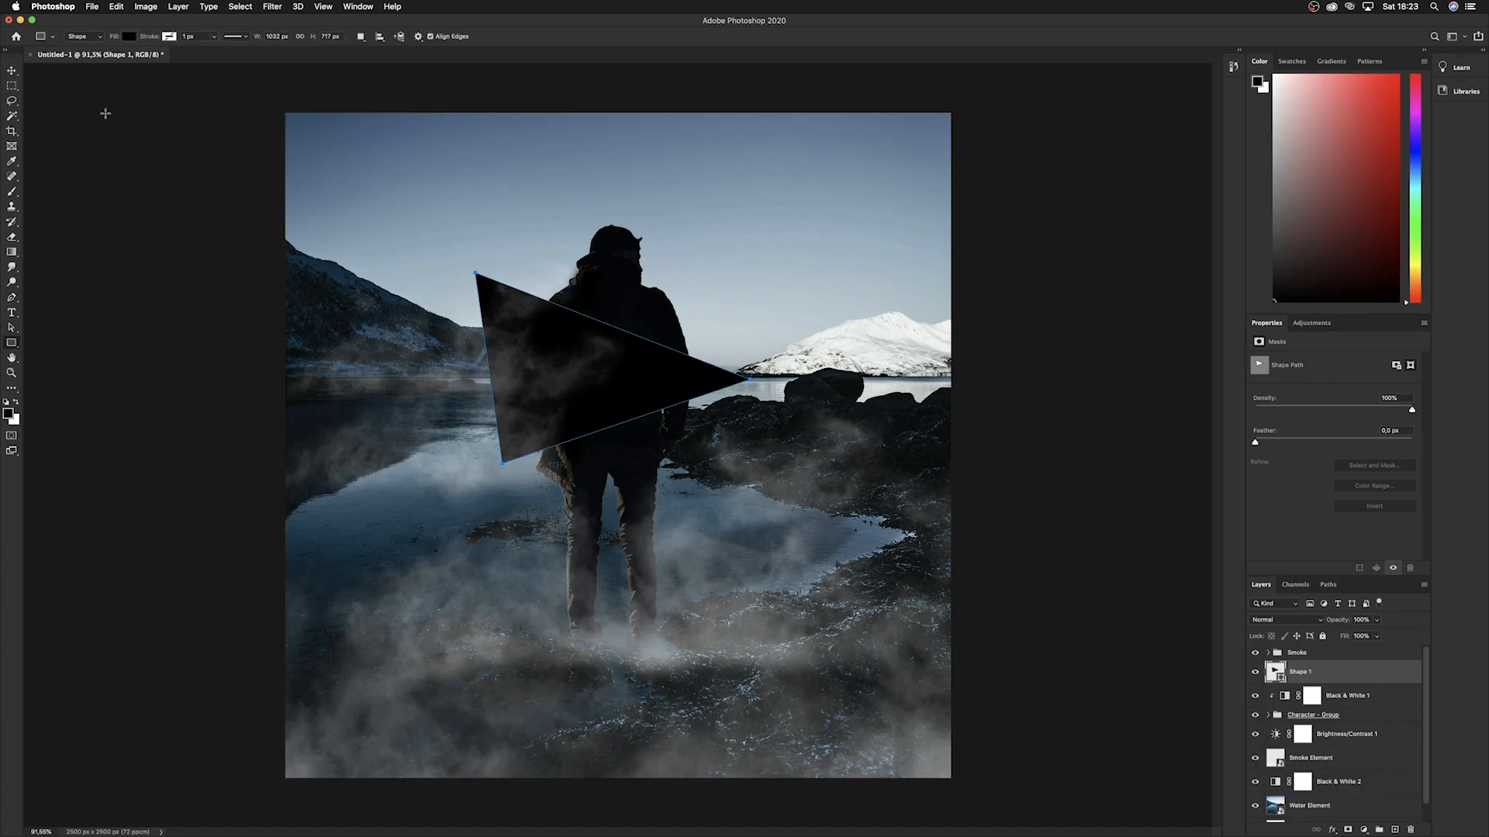
click(130, 38)
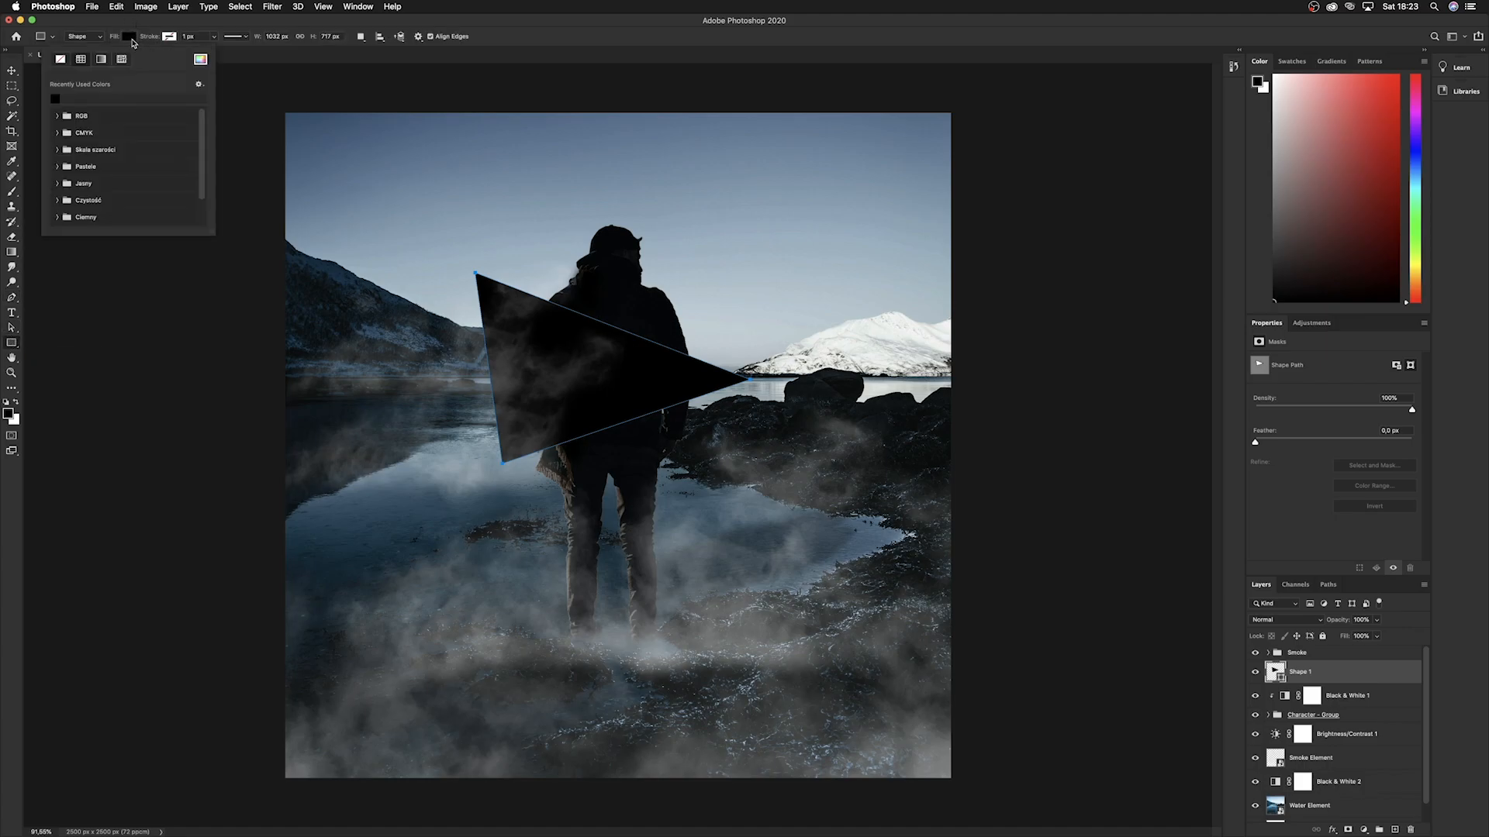
click(59, 60)
click(169, 38)
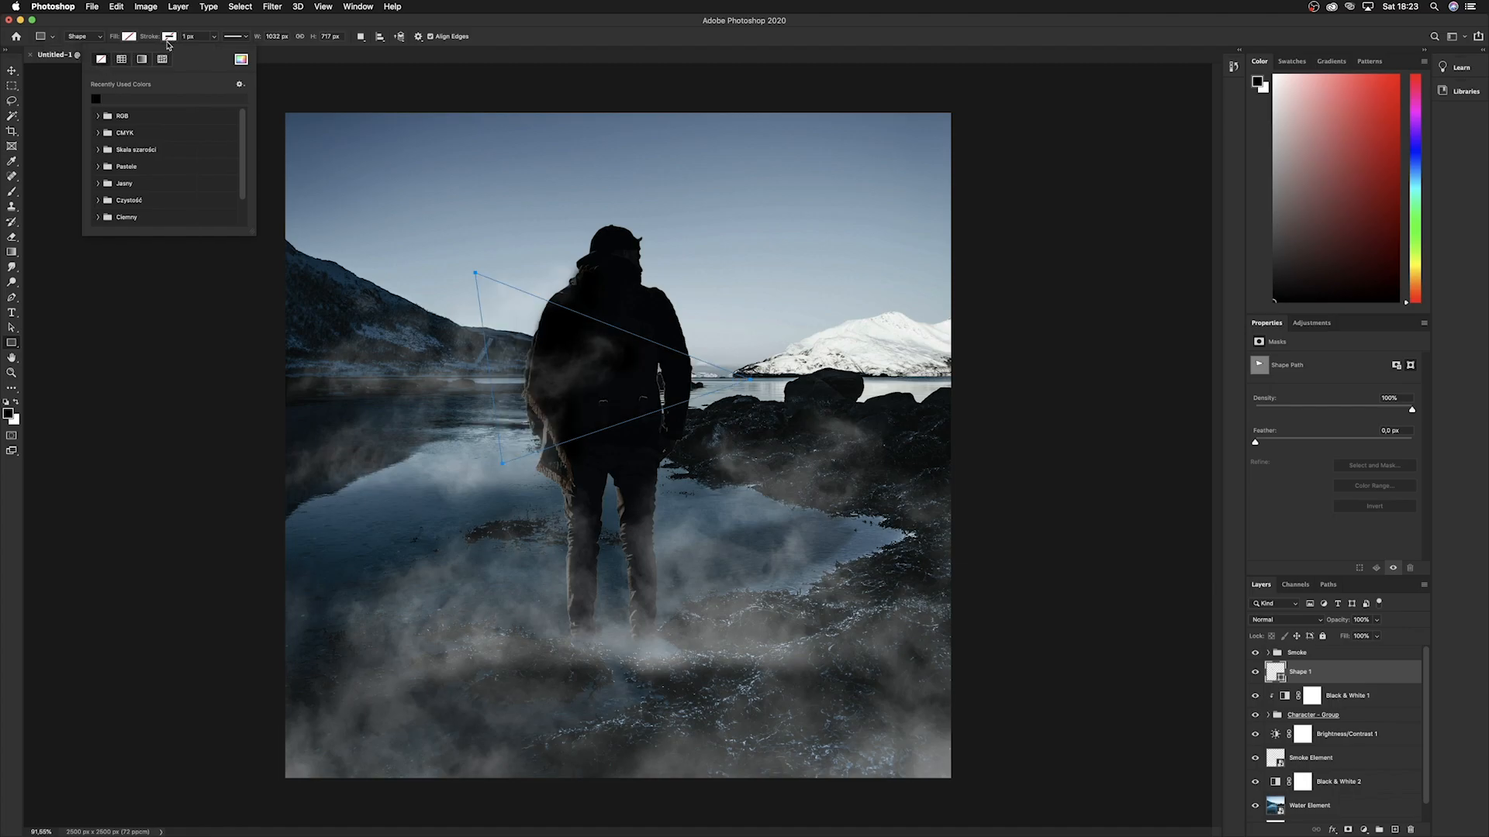
click(140, 61)
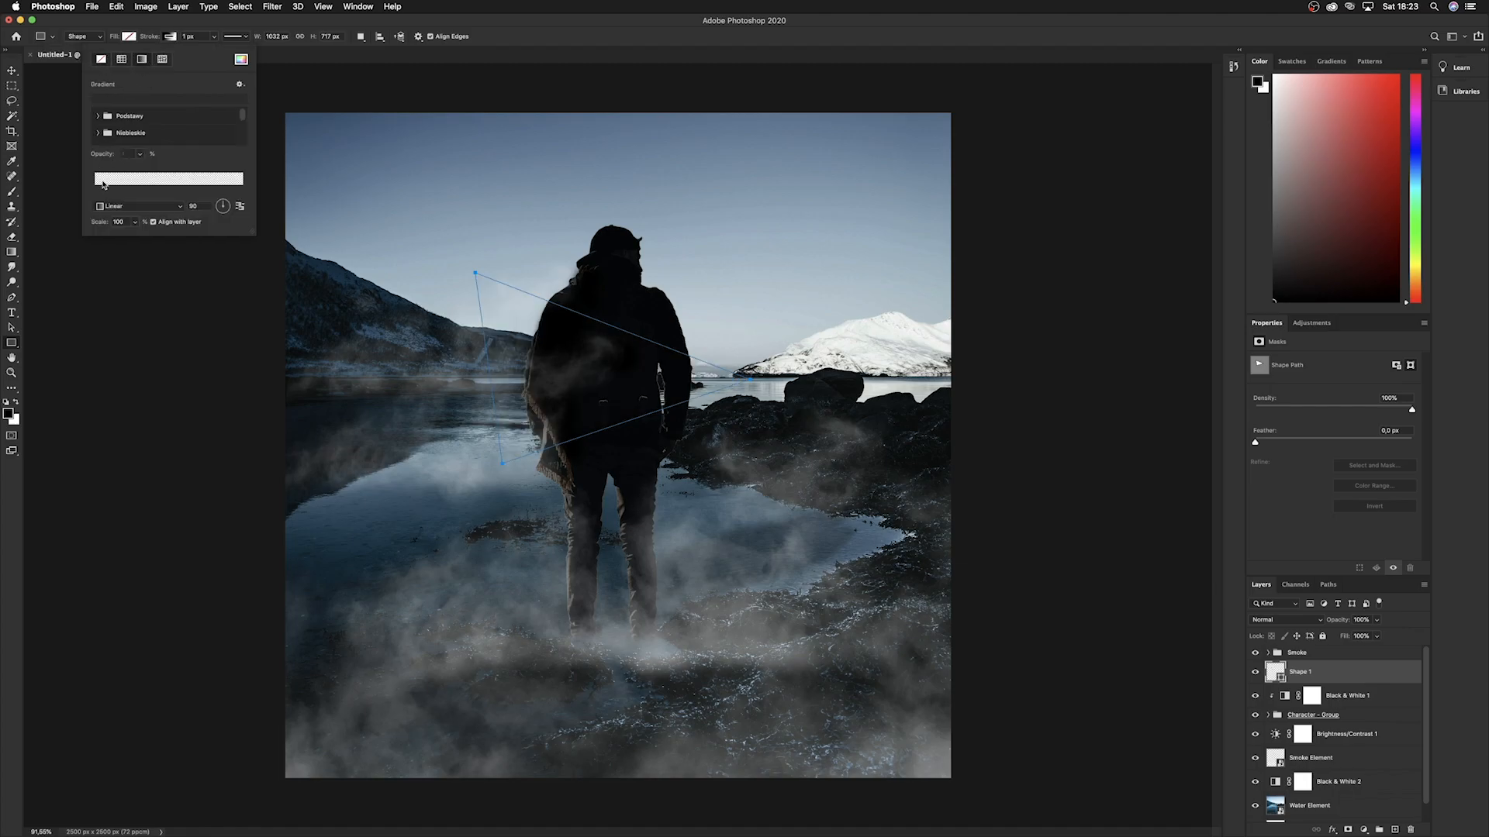
click(97, 116)
click(113, 134)
click(98, 116)
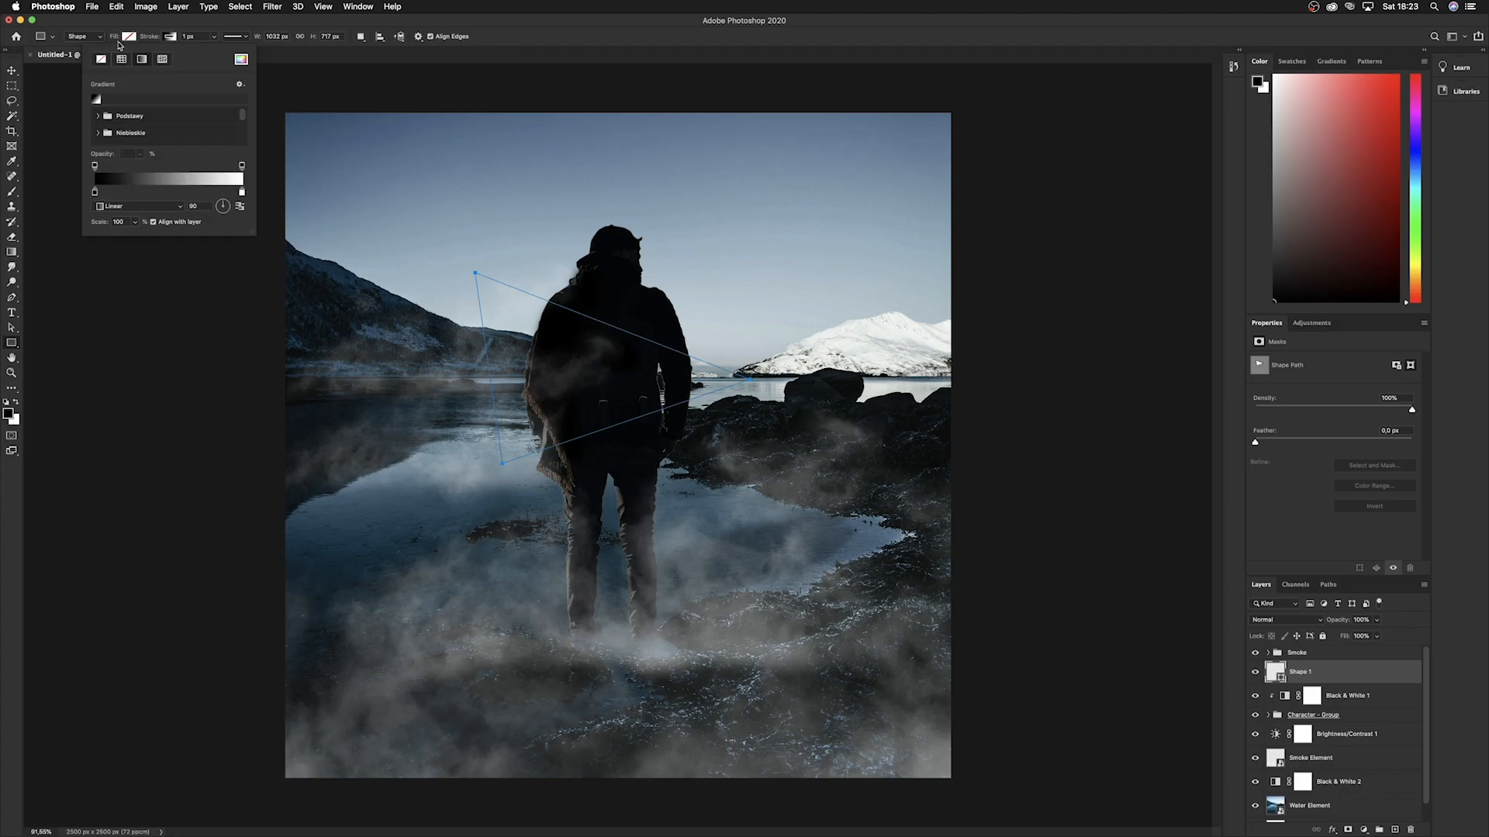
mouse_move(145, 38)
mouse_down()
mouse_move(168, 39)
mouse_move(154, 40)
mouse_up()
click(165, 39)
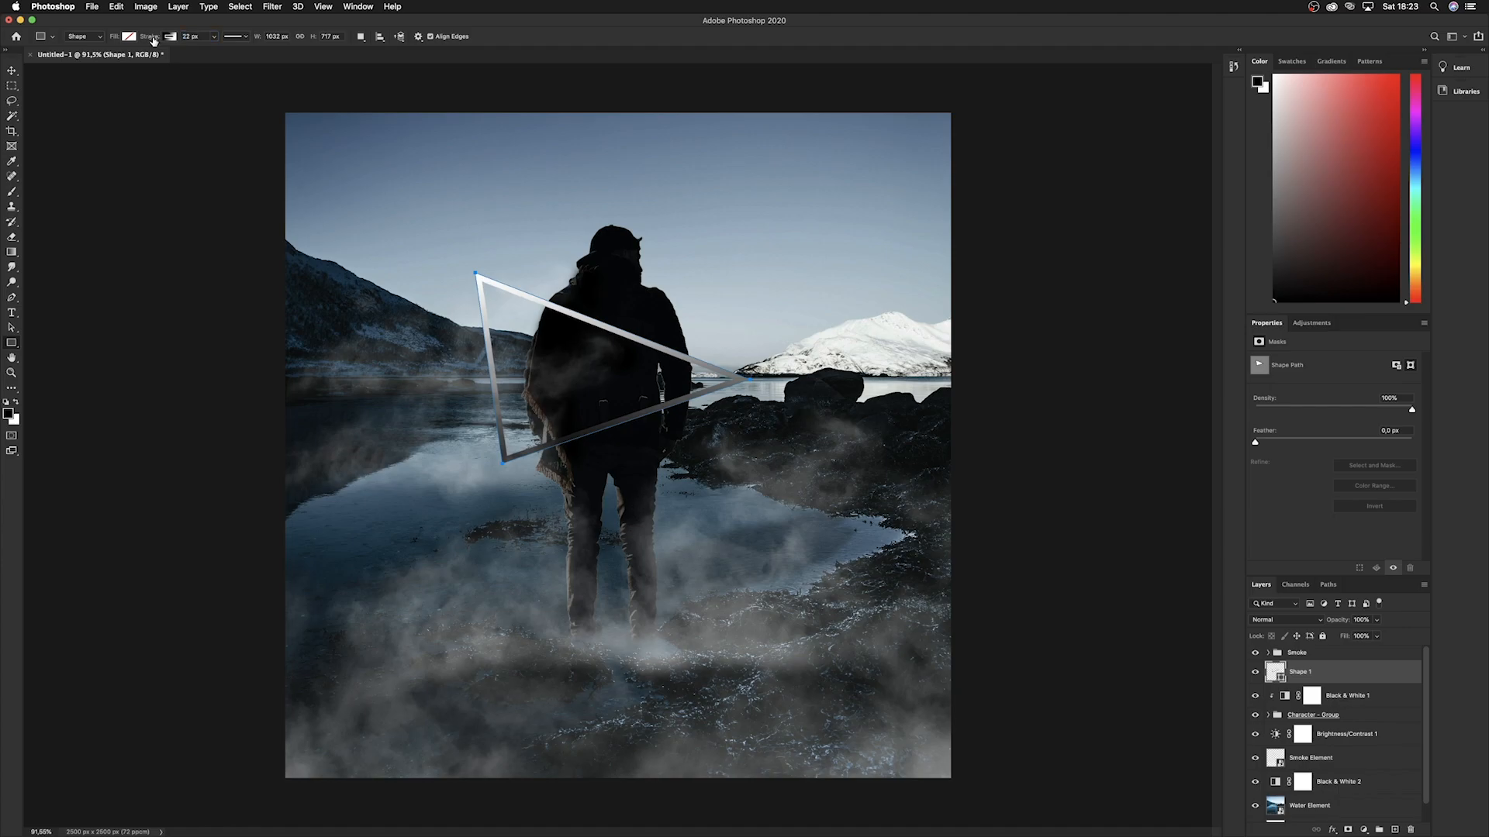
Change the stroke gradient's black stop to light blue a0e1ff and its white stop to pale orange.
click(170, 37)
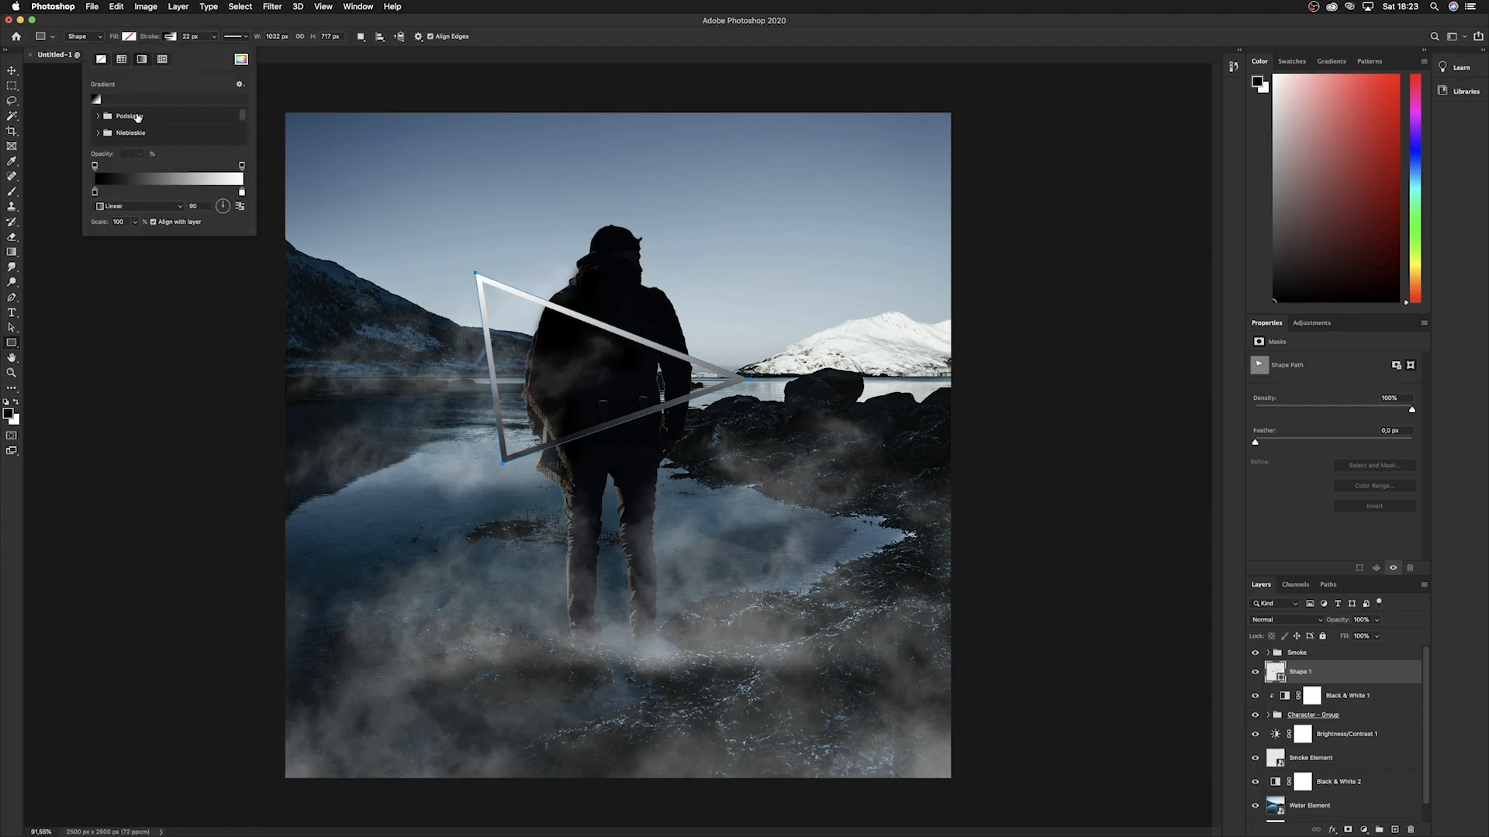
double_click(95, 192)
mouse_move(759, 429)
mouse_down()
mouse_move(733, 349)
mouse_move(749, 321)
mouse_move(650, 317)
mouse_up()
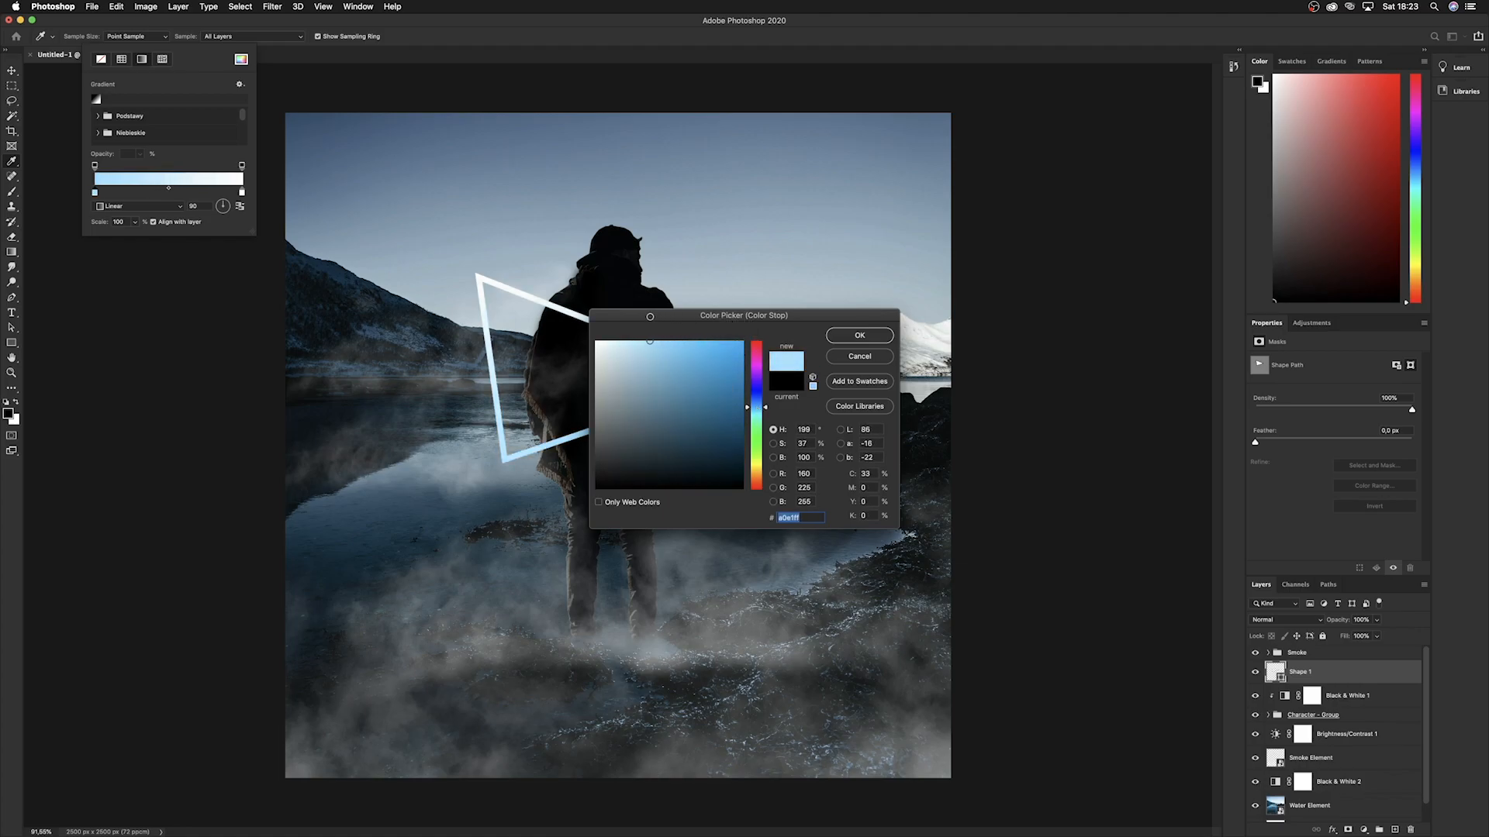
key(Return)
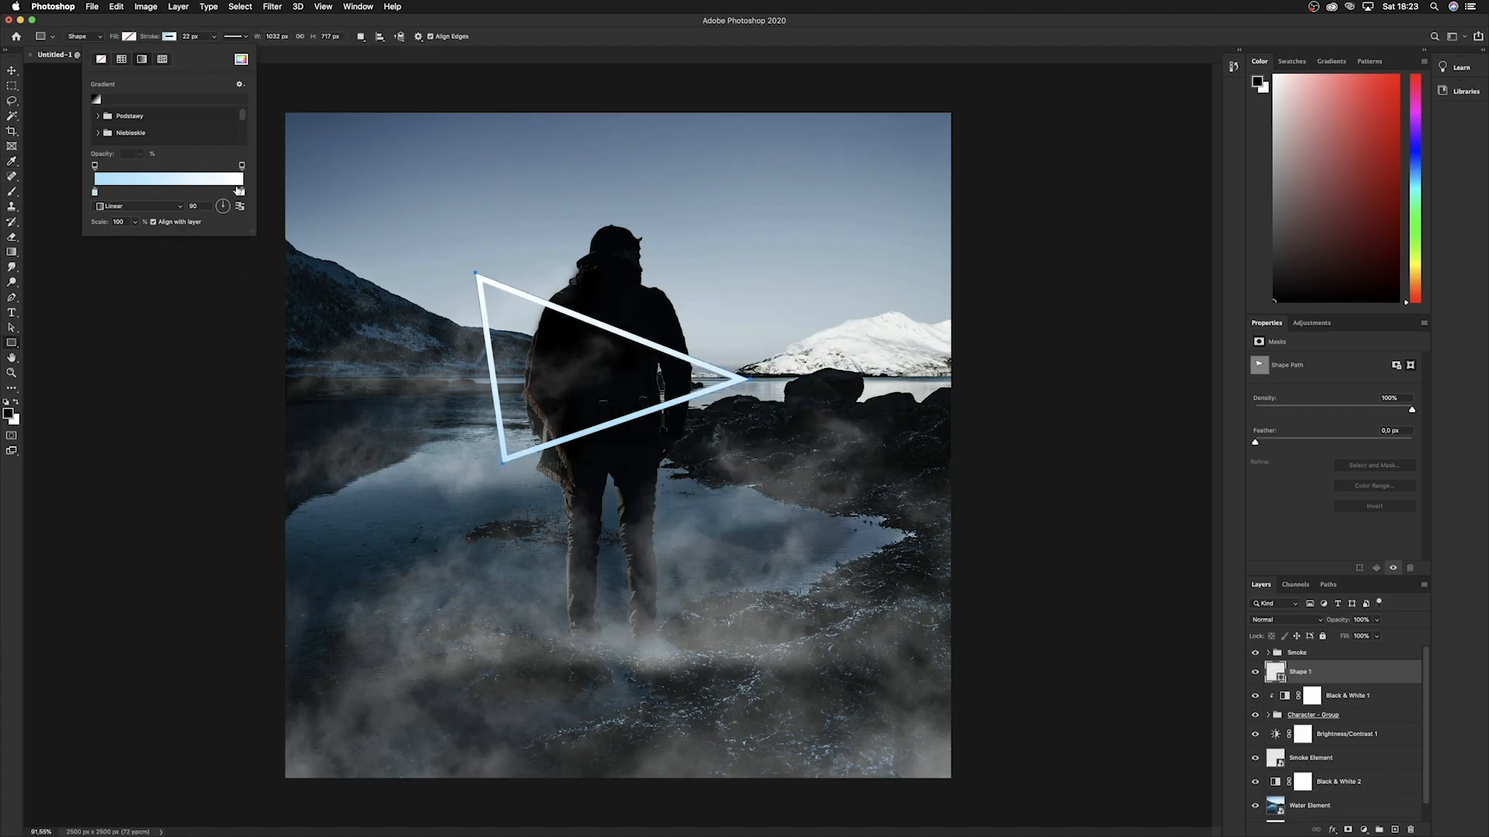
double_click(242, 193)
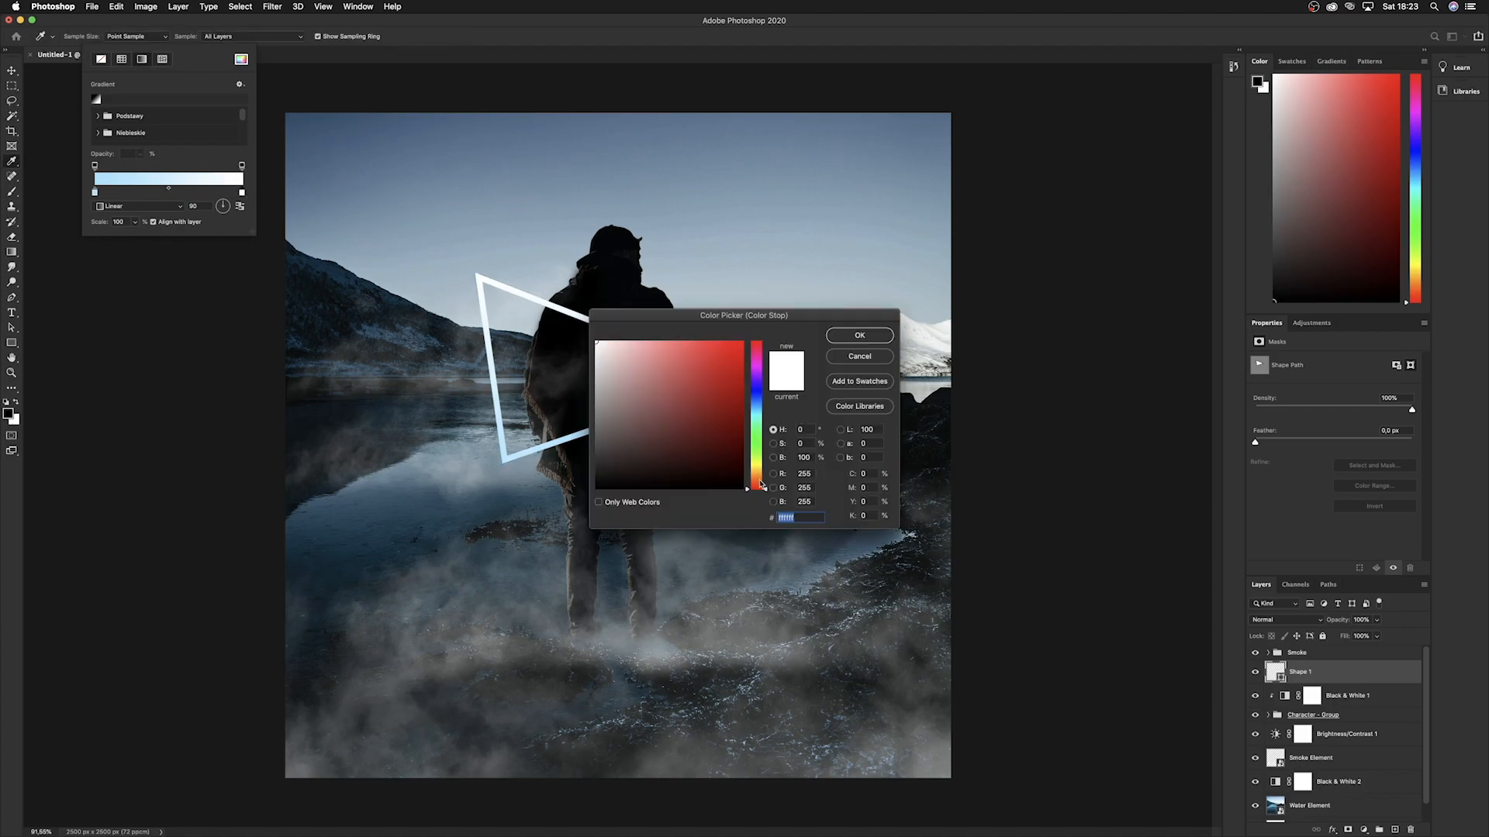
click(761, 481)
mouse_move(682, 356)
mouse_down()
mouse_move(699, 341)
mouse_move(650, 338)
mouse_up()
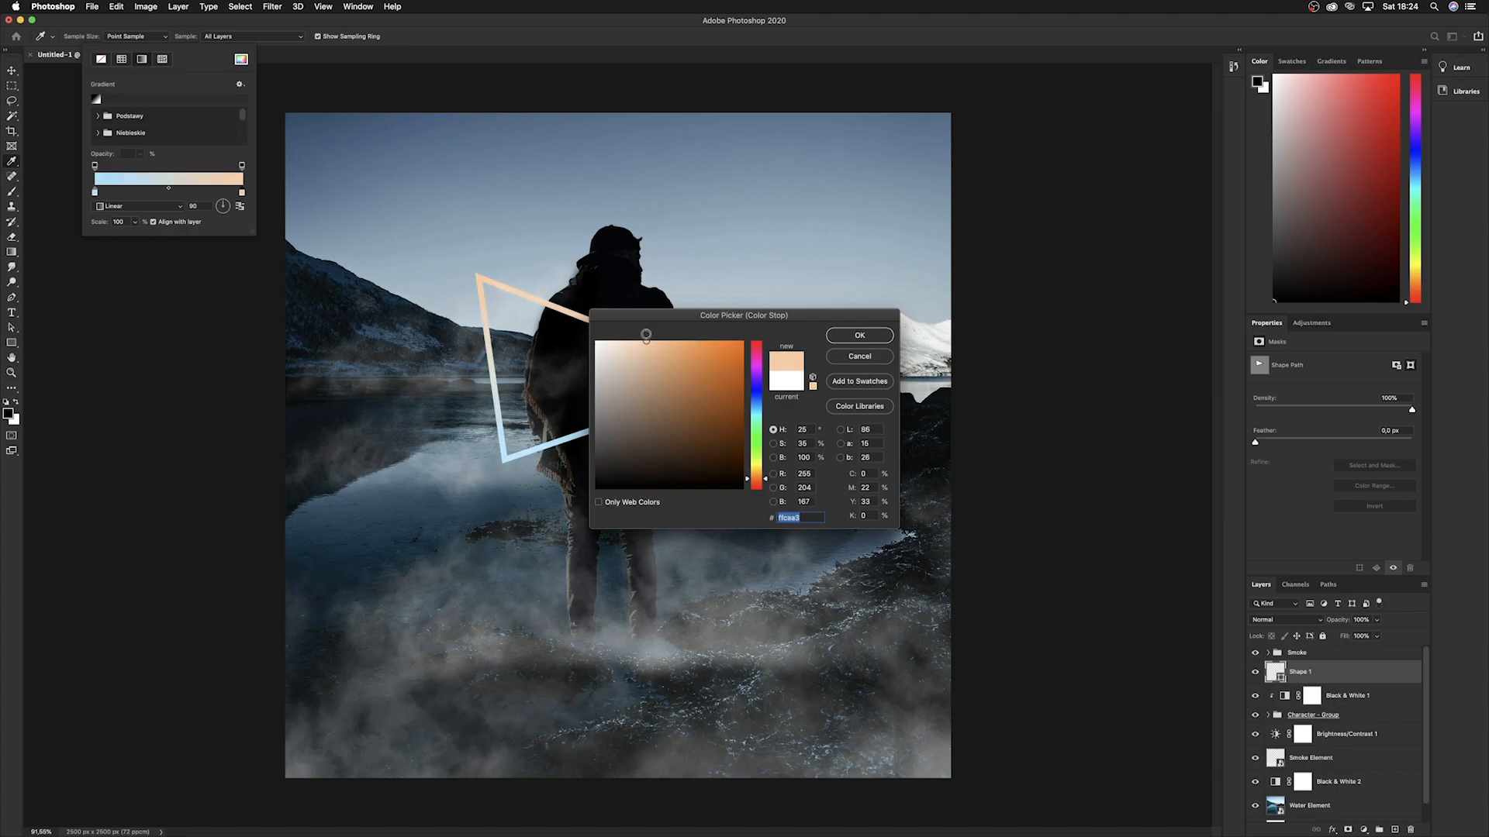
click(860, 336)
Resize, rotate and reposition the triangle so its sharp tip points up toward the snowy mountain and it frames the man's torso.
key(v)
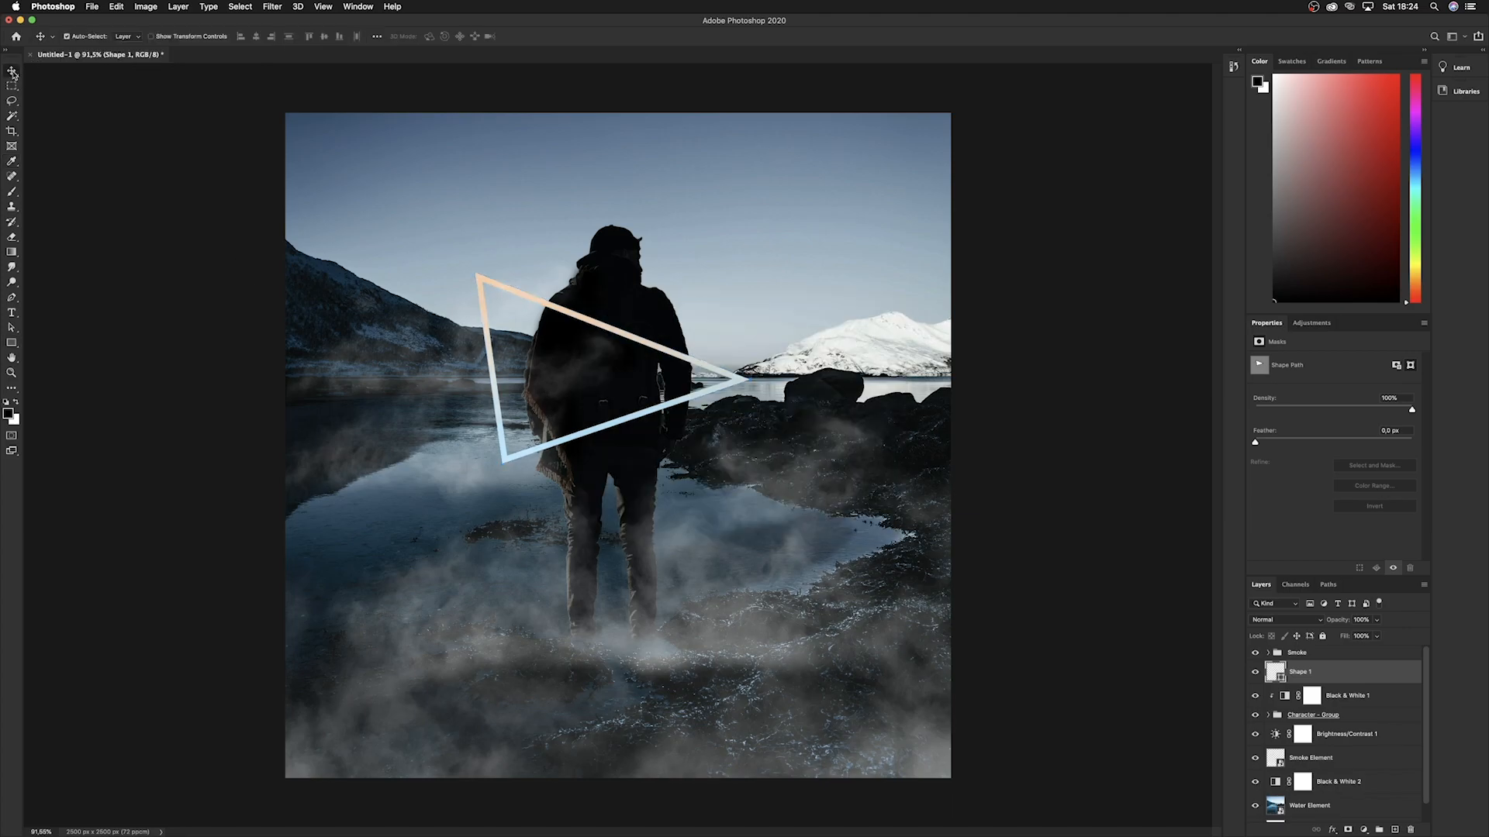
key(super+t)
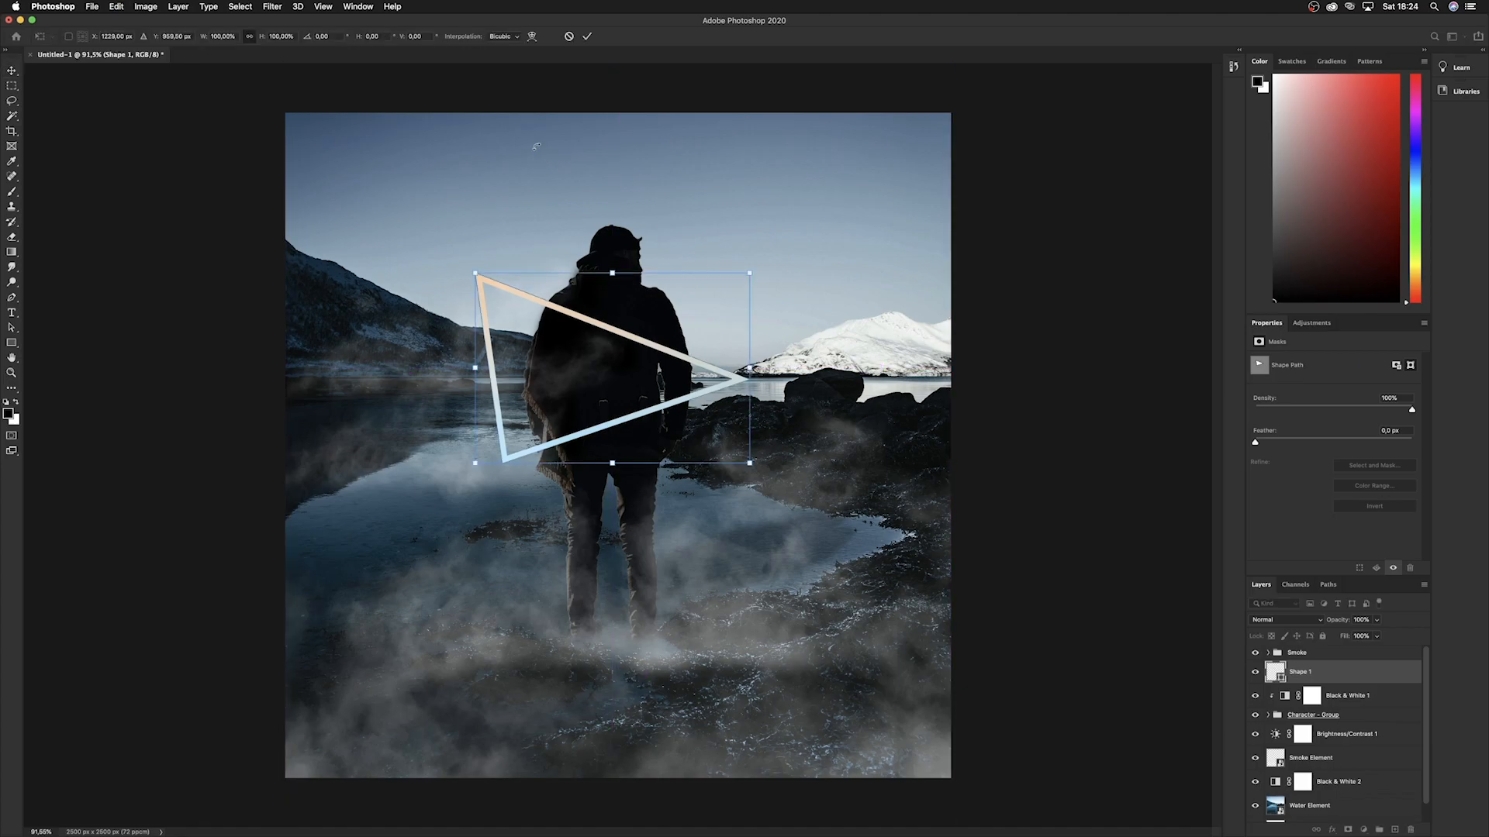
drag(481, 266, 457, 249)
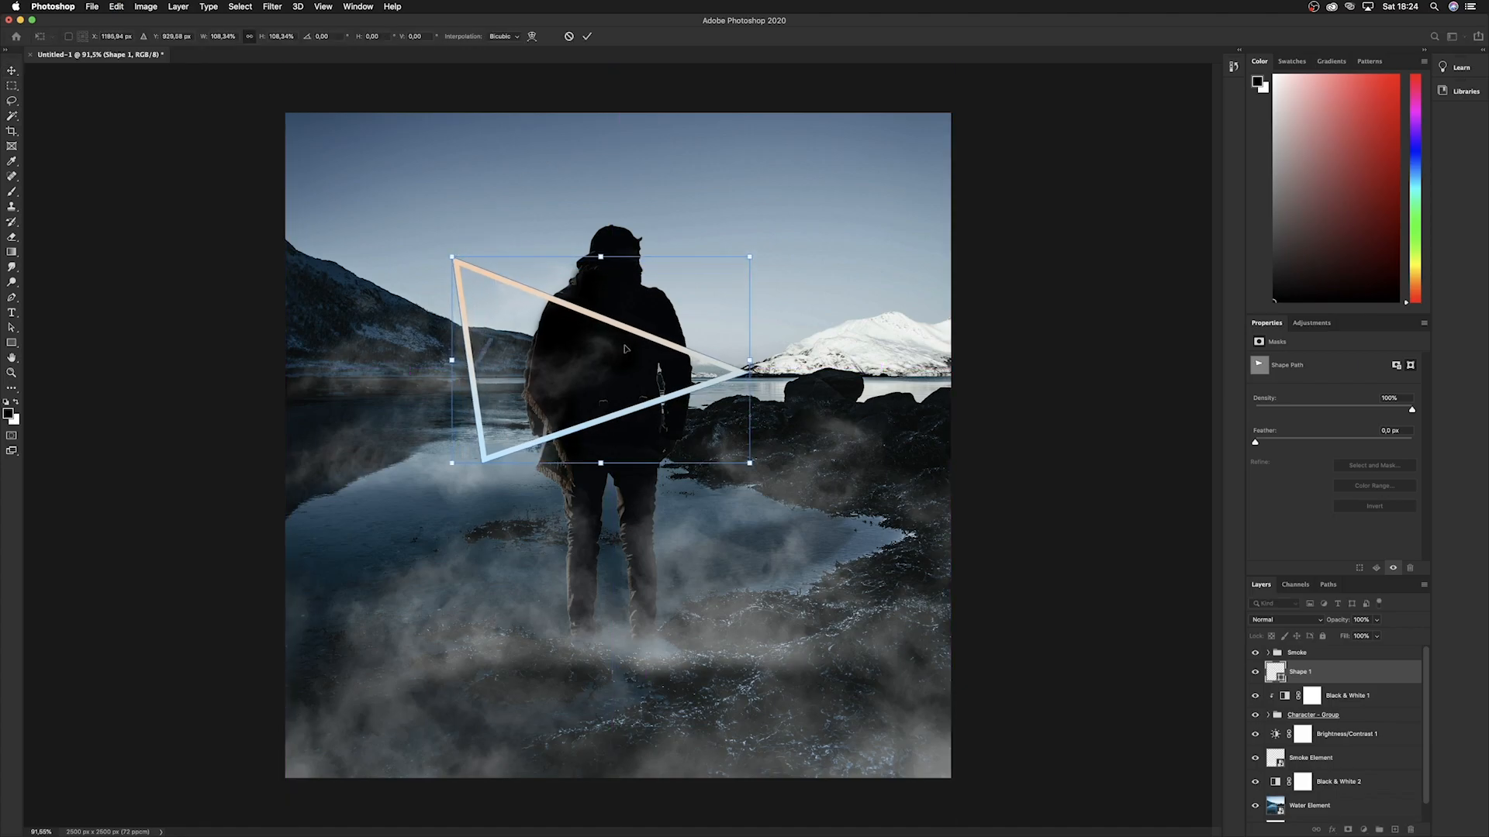
drag(453, 468, 458, 416)
drag(750, 257, 756, 252)
drag(453, 257, 501, 288)
drag(654, 372, 674, 367)
drag(478, 412, 428, 440)
drag(585, 413, 619, 390)
drag(835, 516, 837, 448)
drag(761, 384, 749, 382)
drag(837, 473, 859, 440)
key(Return)
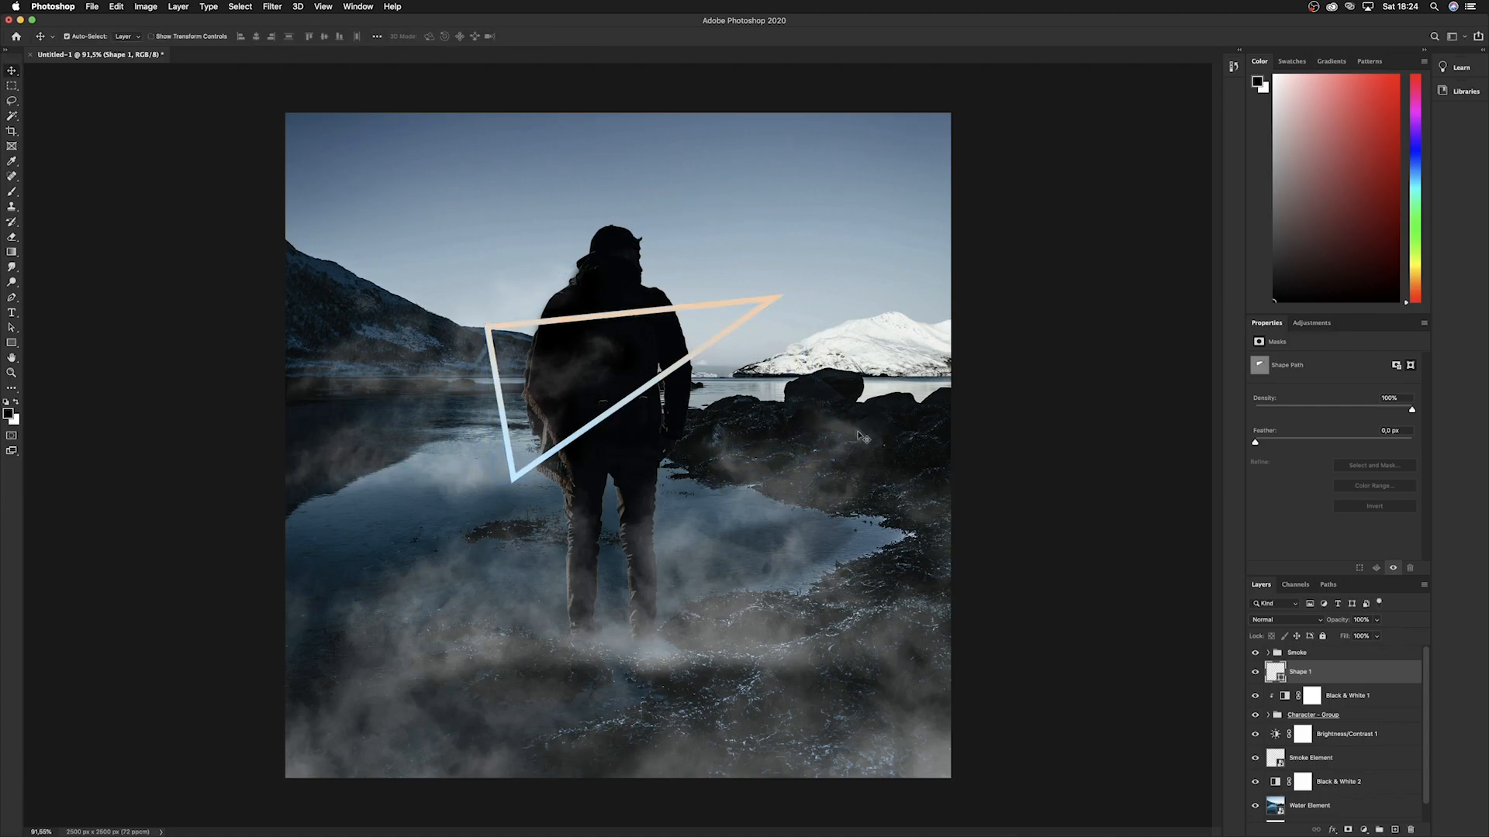
Stretch the triangle's upper edge slightly upward and thicken its gradient stroke.
key(ctrl+t)
drag(634, 296, 633, 286)
key(Return)
click(12, 342)
drag(145, 36, 151, 40)
Distort the triangle by pulling its upper-right corner inward and down and raising its upper-left corner.
click(12, 72)
key(super+t)
mouse_move(805, 514)
mouse_down()
mouse_move(806, 486)
mouse_move(803, 515)
mouse_up()
drag(791, 289, 770, 308)
drag(478, 286, 478, 251)
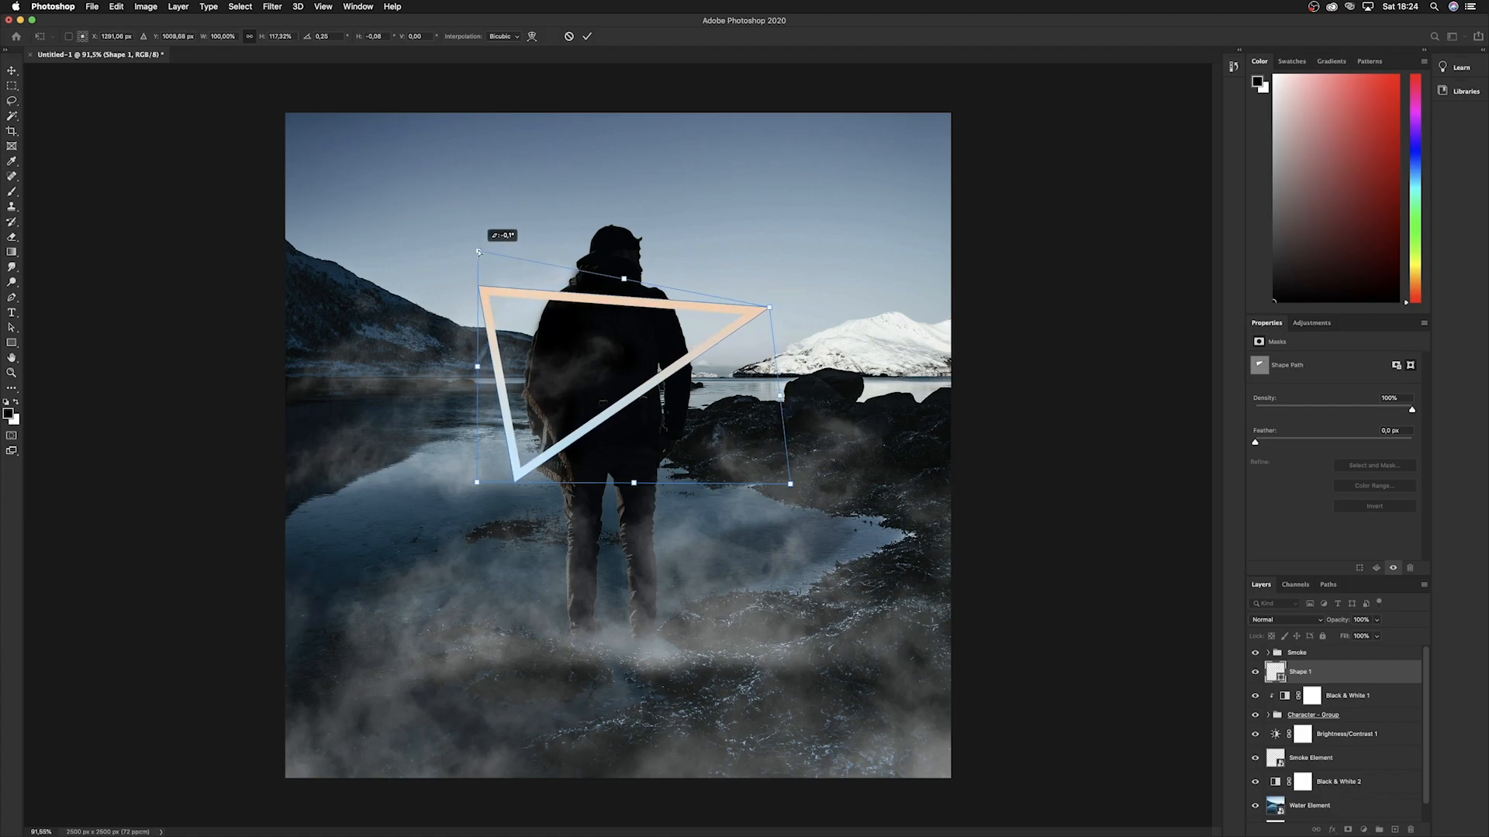
key(Return)
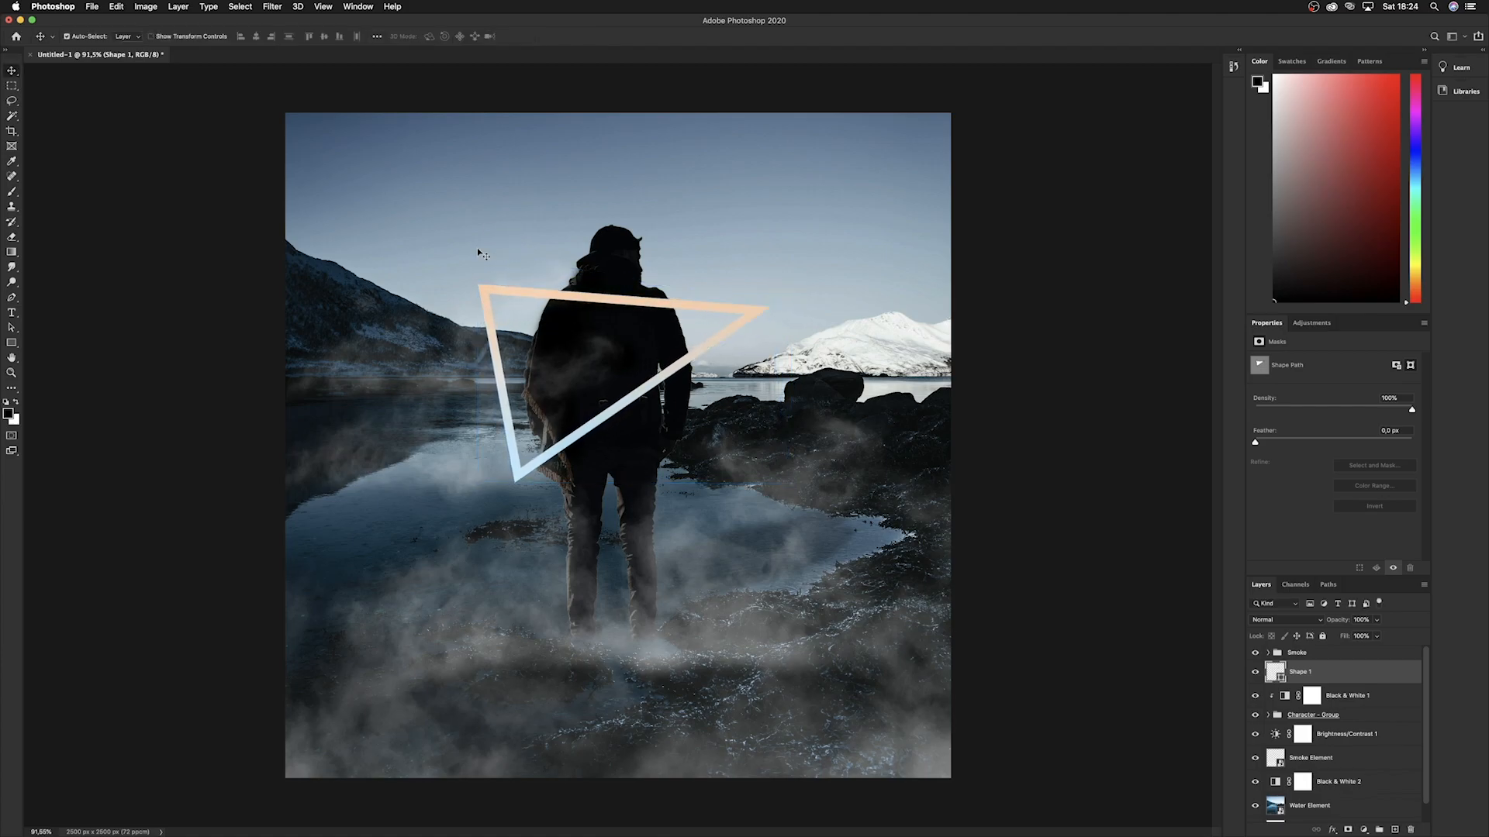
Rotate the triangle clockwise until its pale-orange corner points up and its light-blue edge crosses the man's waist.
scroll(636, 417, down, 3)
scroll(635, 417, up, 5)
key(ctrl+t)
drag(965, 252, 988, 357)
key(Return)
scroll(807, 374, down, 4)
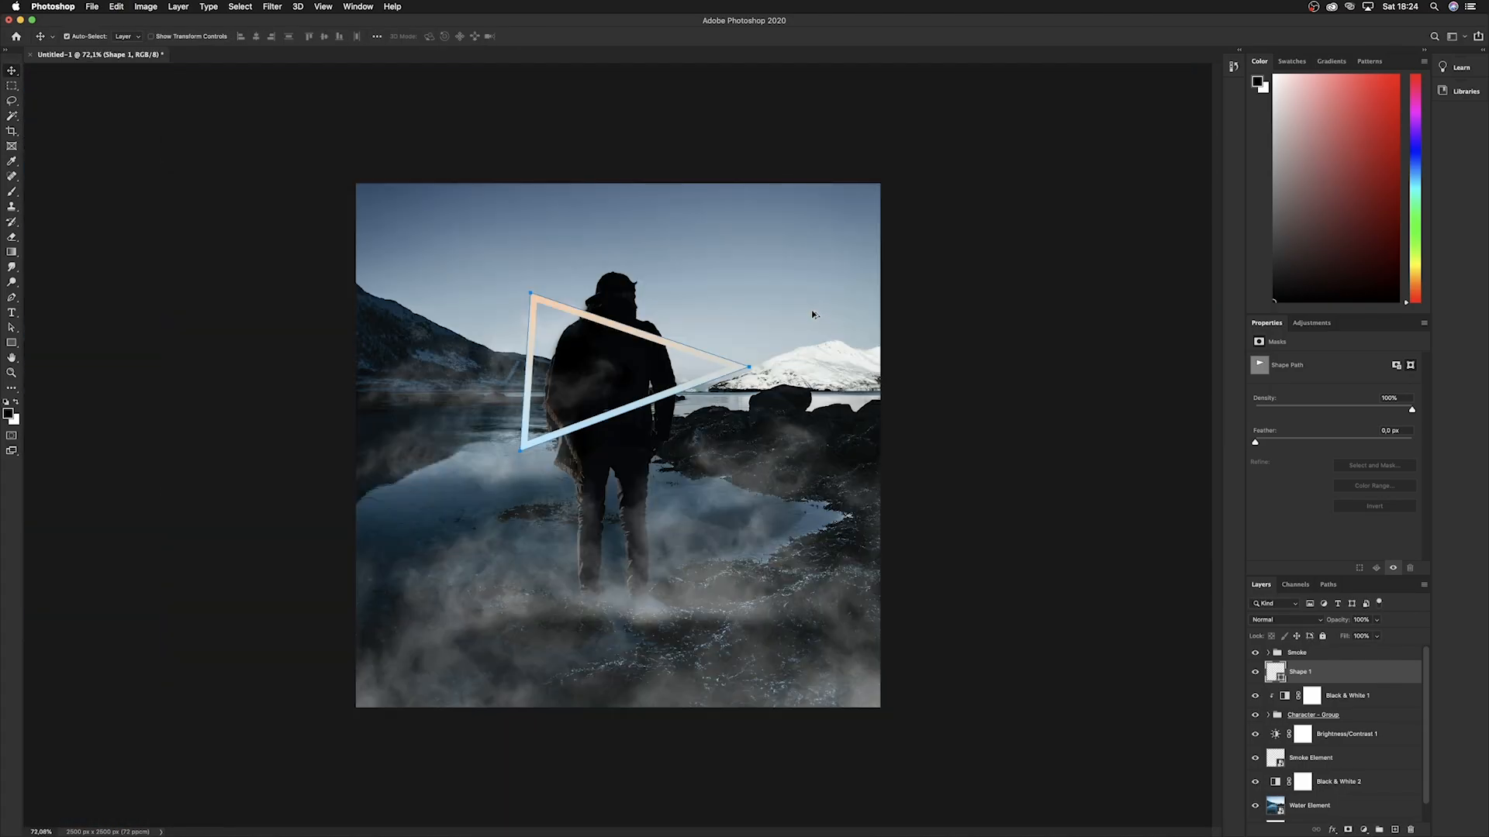
key(ctrl+t)
click(840, 268)
key(ctrl+t)
drag(772, 374, 804, 481)
key(Return)
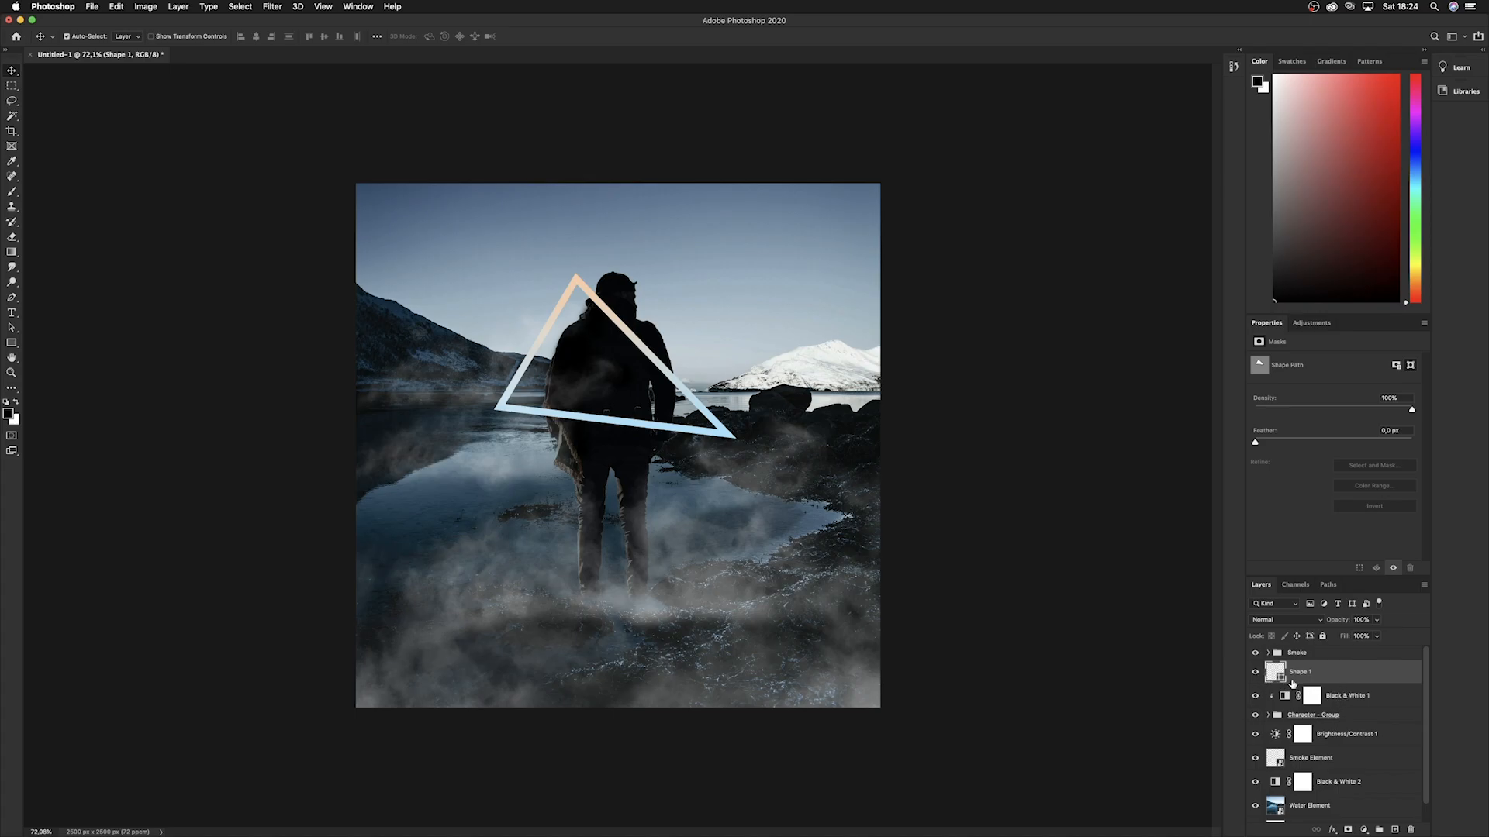
Load the Black Overlay - Character layer's silhouette as a selection and duplicate the Shape 1 triangle layer.
click(1268, 715)
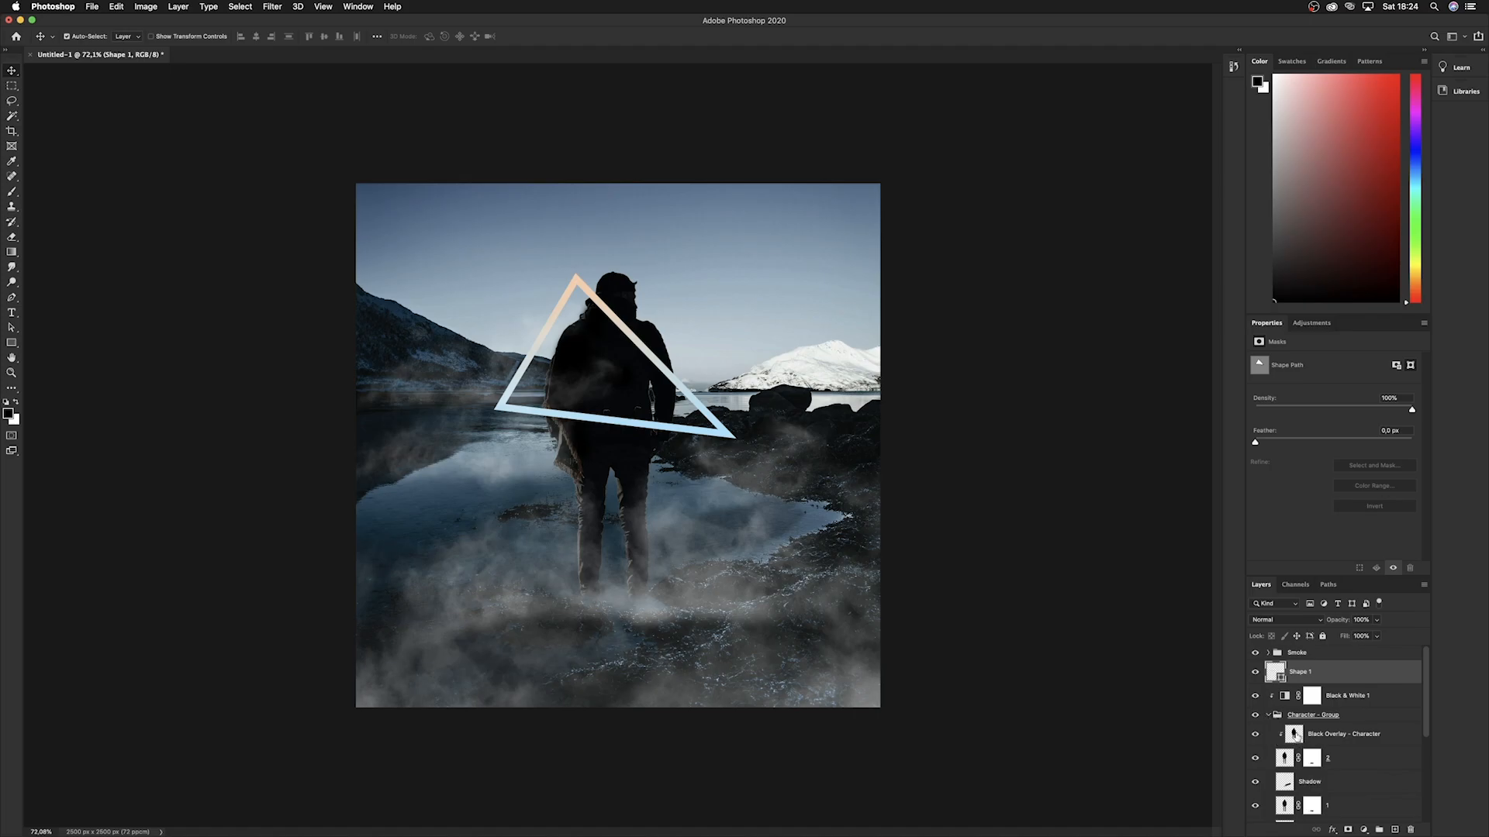
super+click(1294, 736)
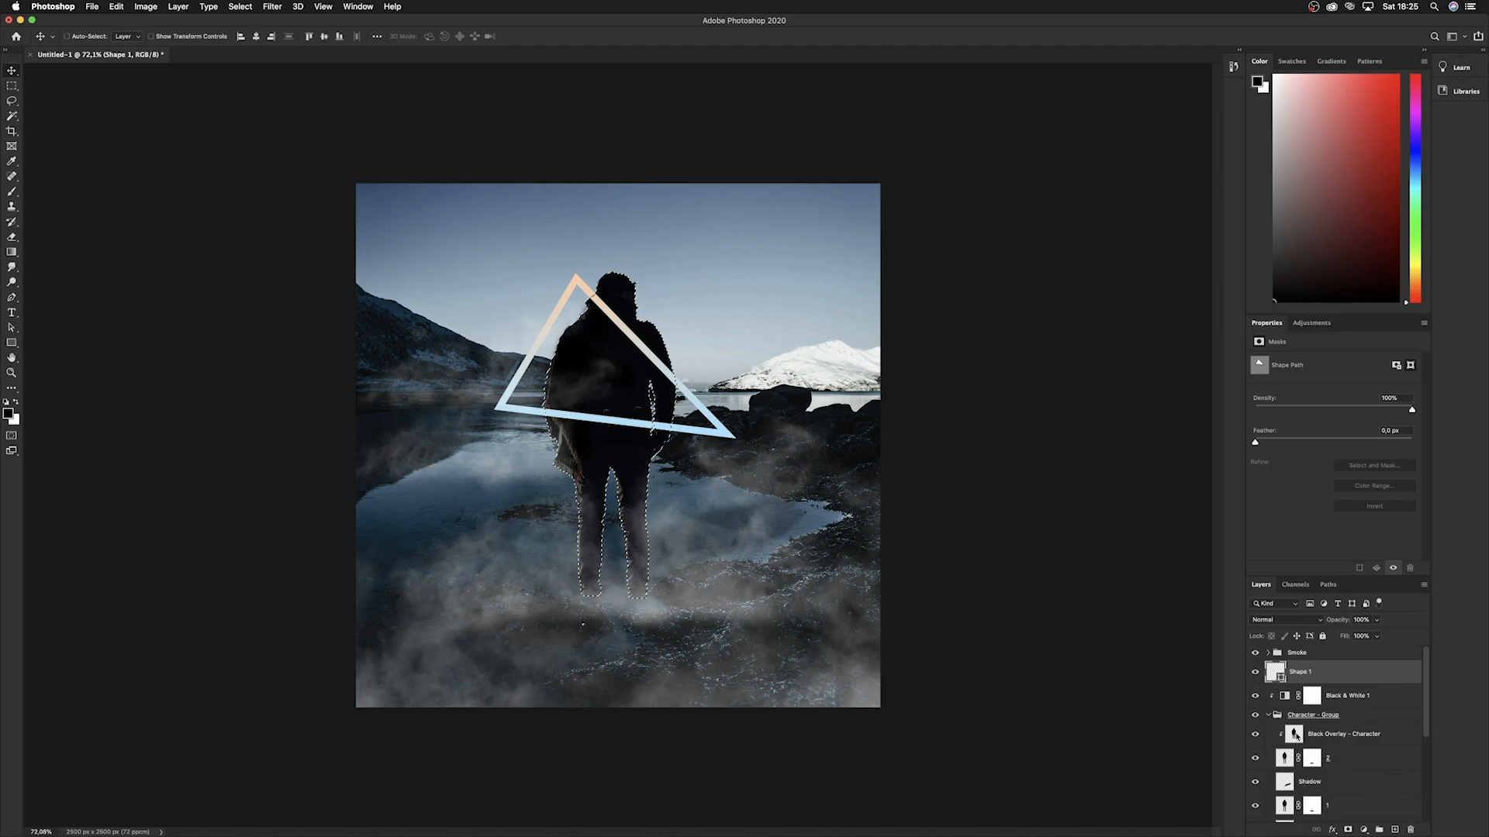
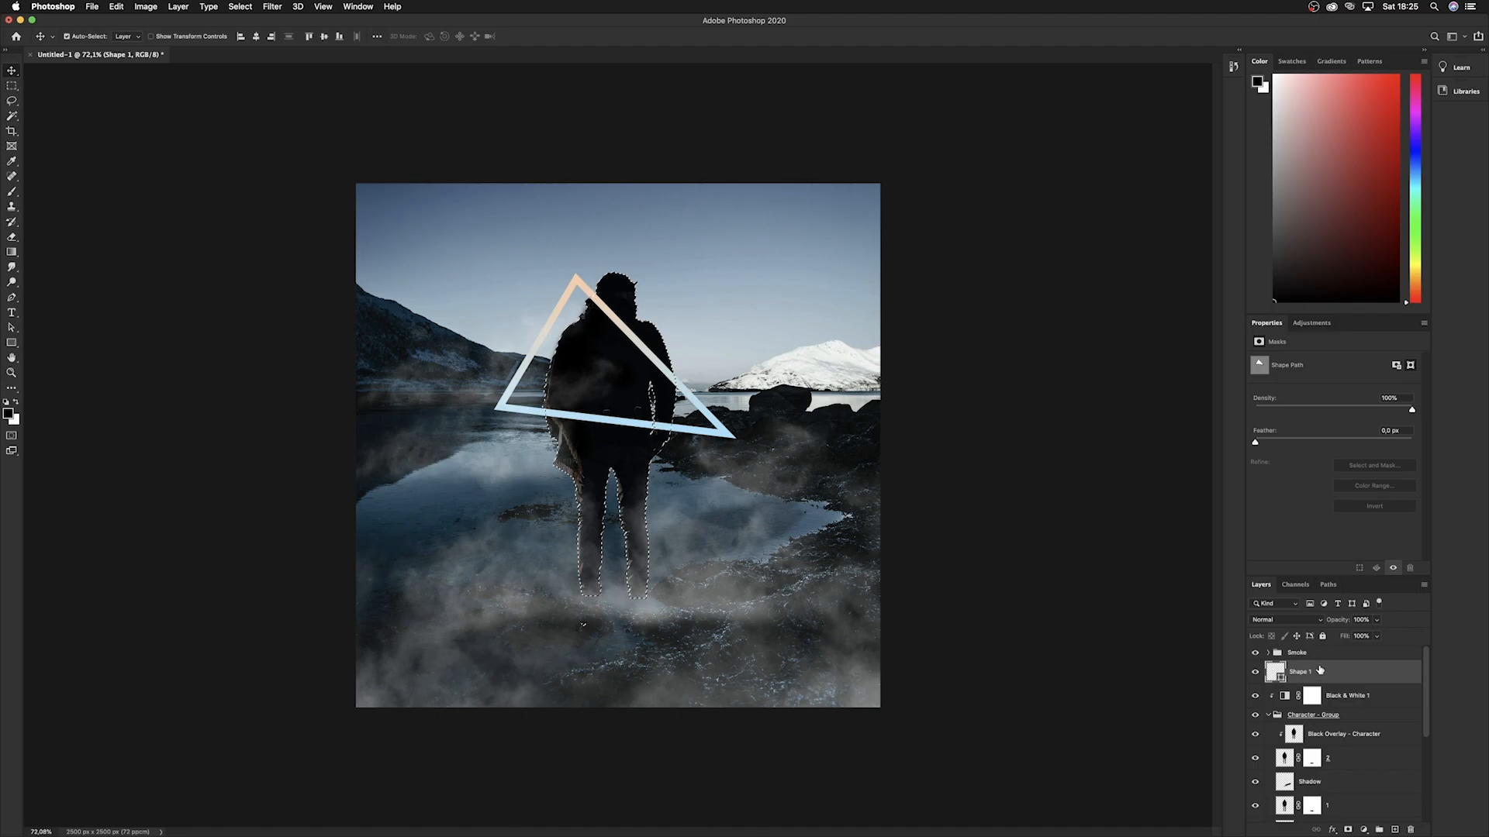
key(super+j)
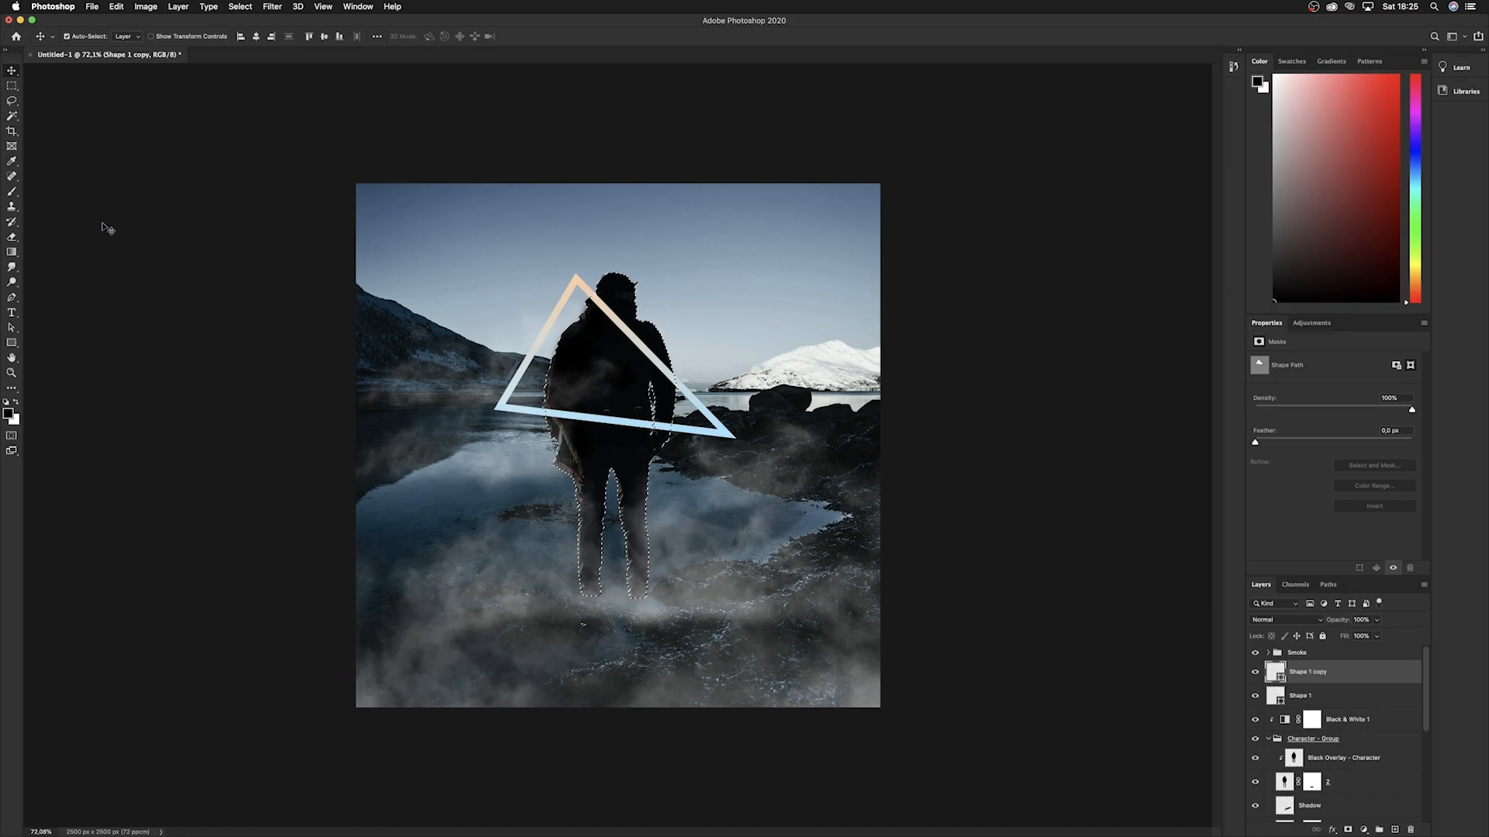
Mask the Shape 1 copy layer with the inverted silhouette selection and hide the original Shape 1 layer.
click(11, 117)
right_click(635, 376)
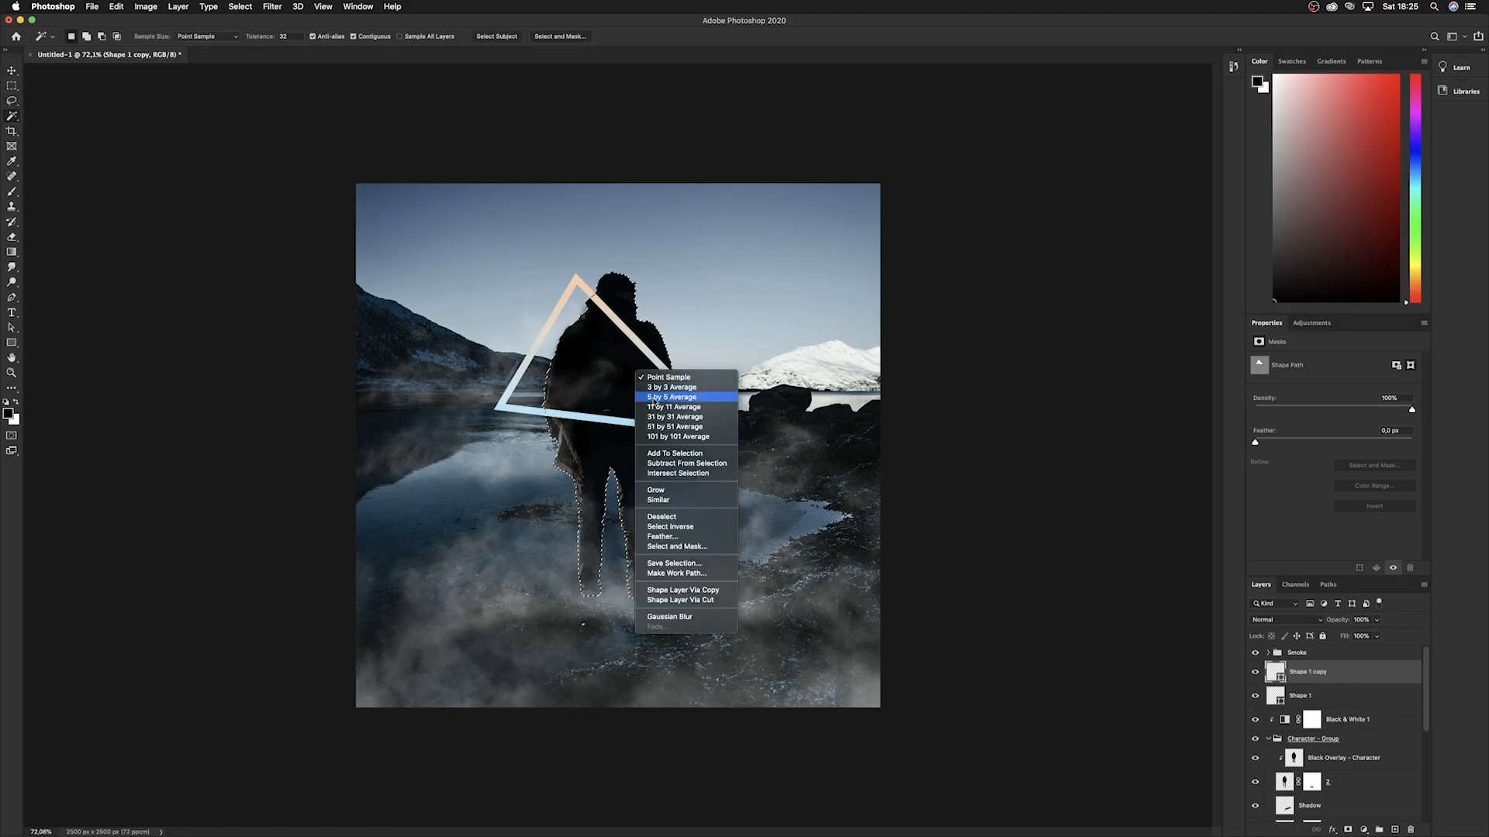
click(670, 527)
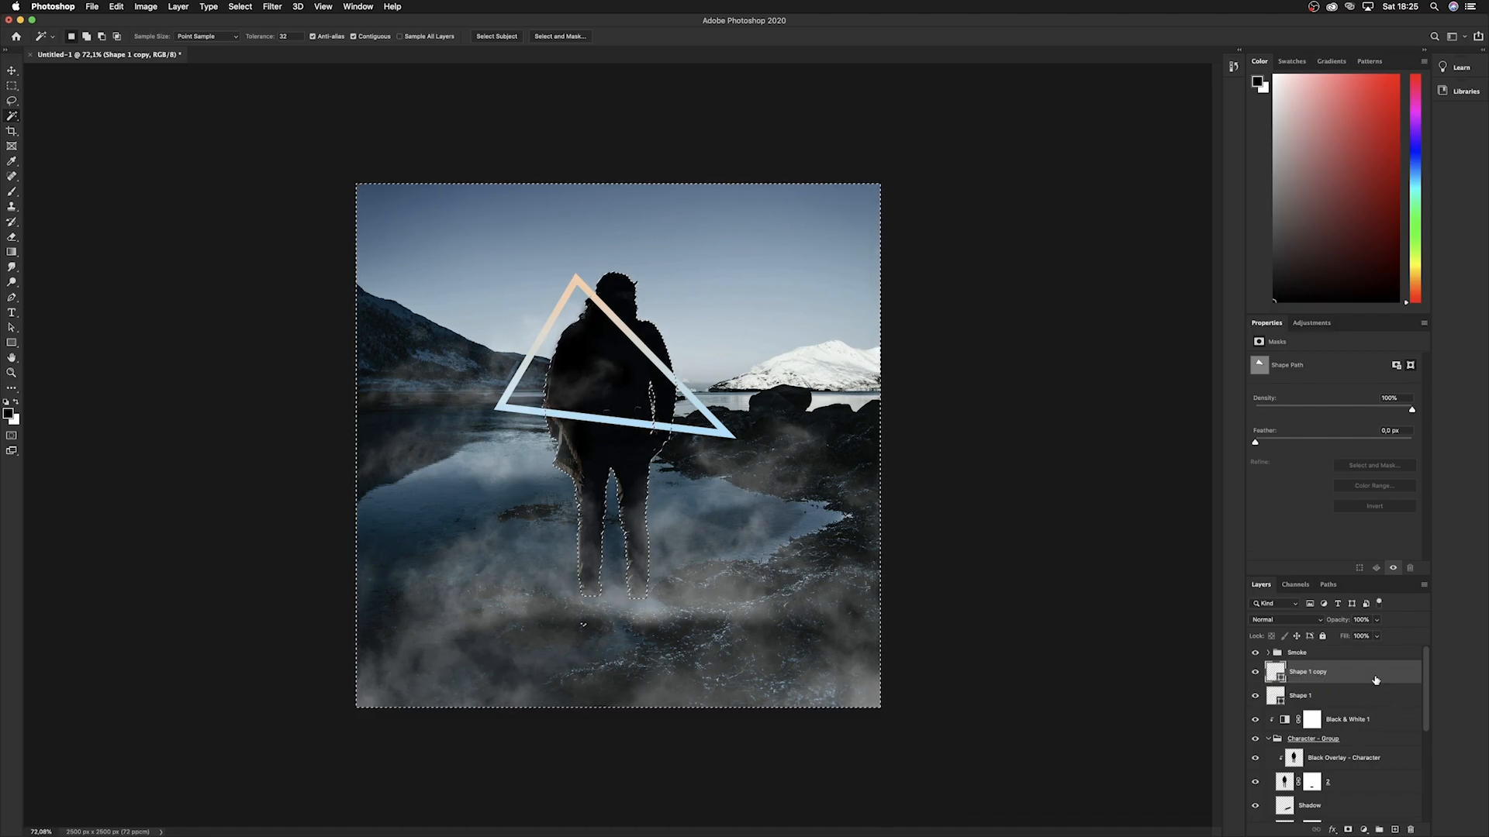
click(1348, 829)
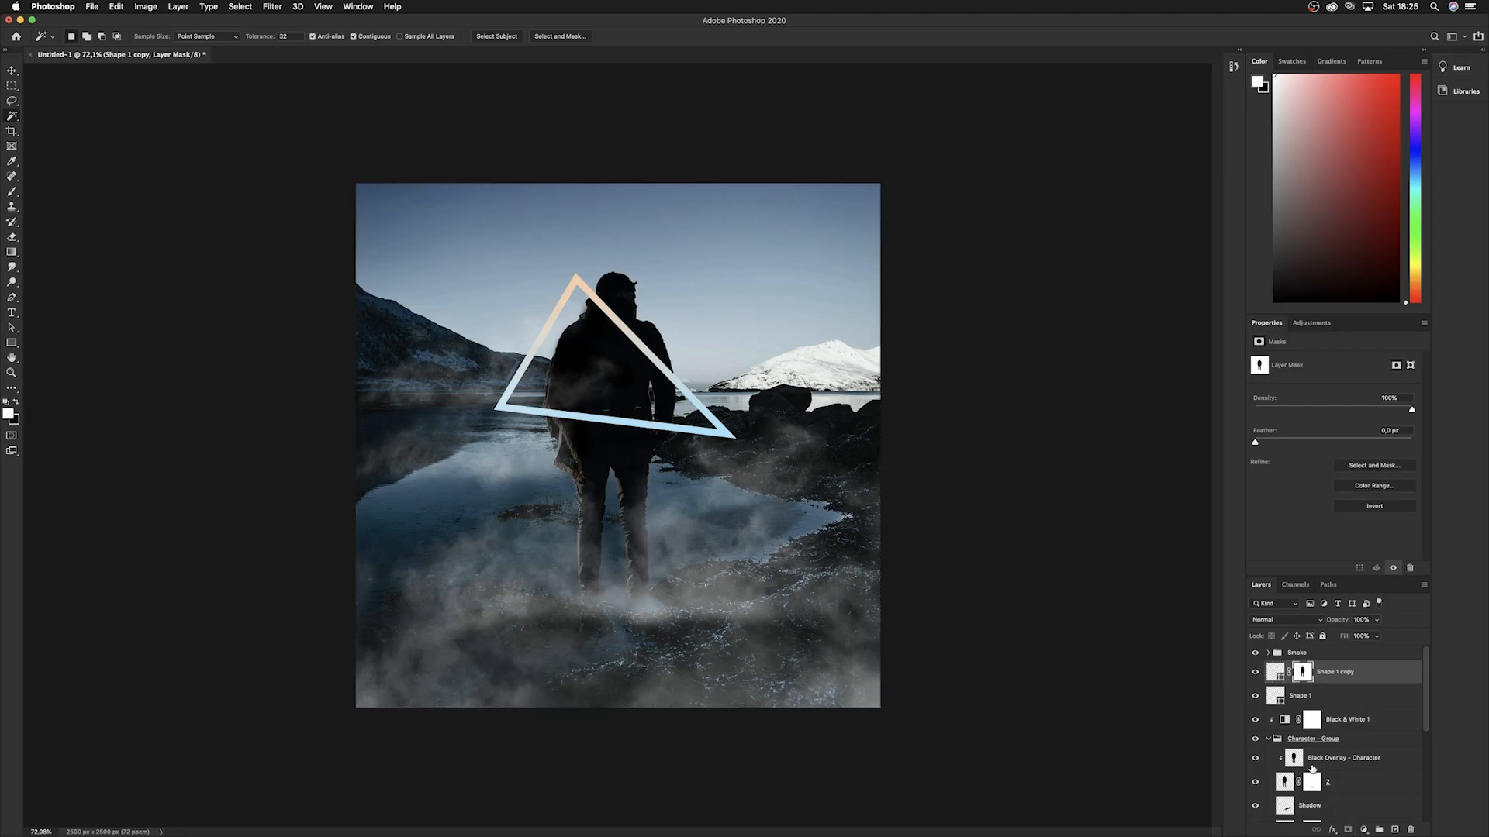
click(1256, 696)
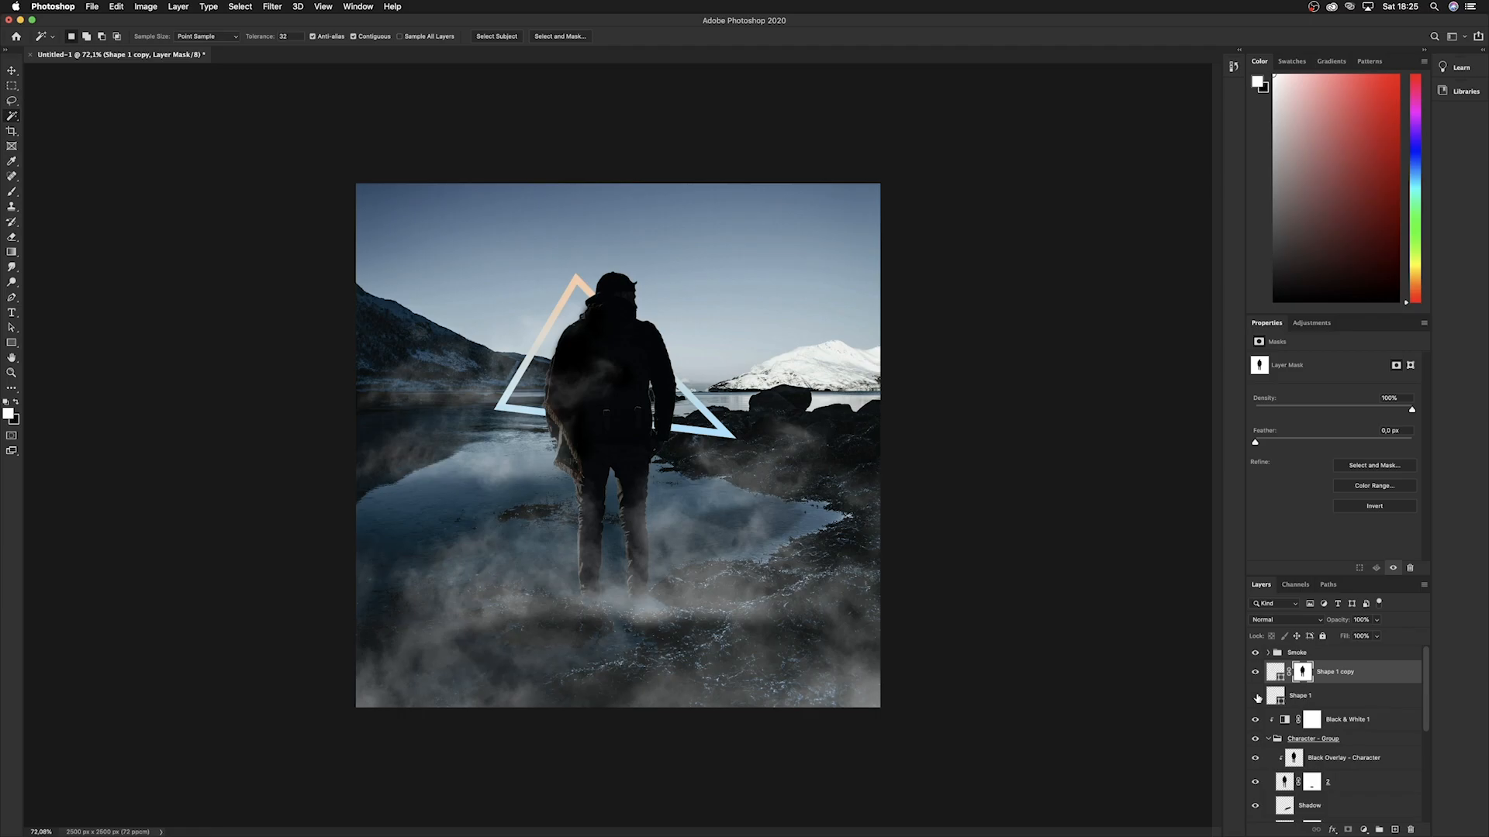
Outline the hidden stretch of the triangle's lower edge across the man's waist with a Polygonal Lasso selection.
scroll(547, 365, up, 3)
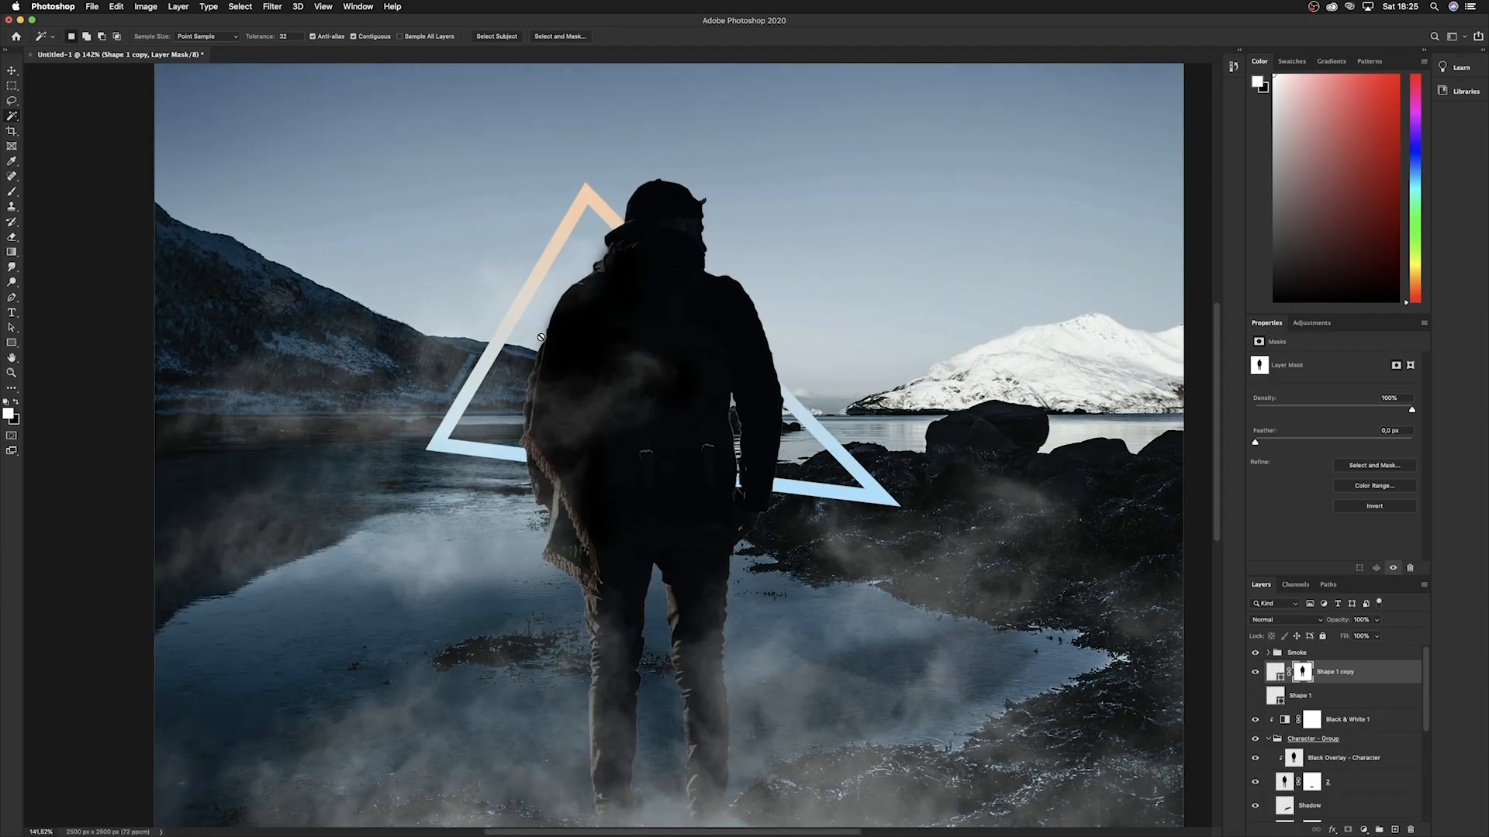
scroll(612, 420, up, 2)
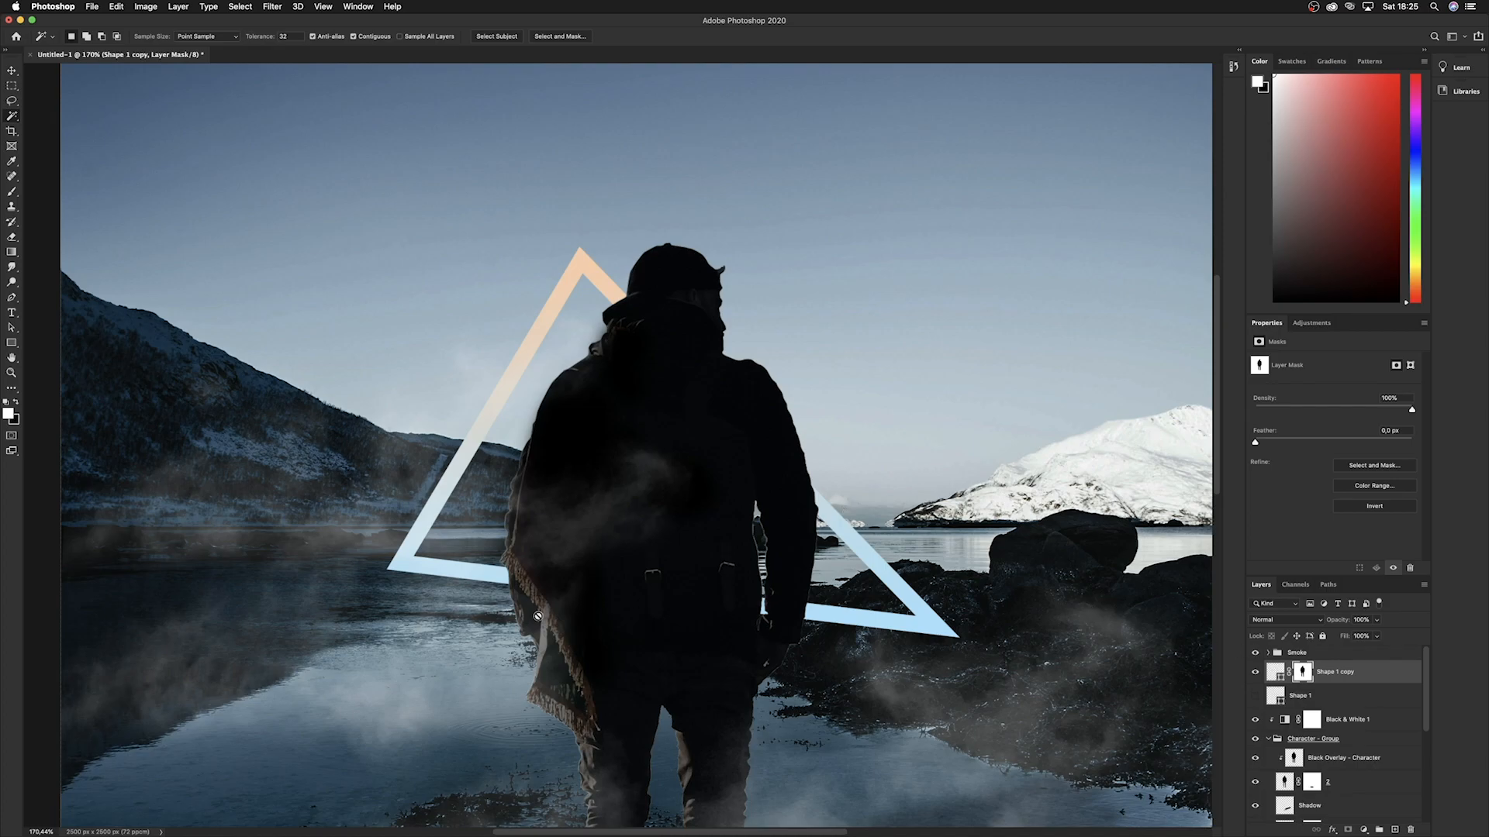
scroll(537, 616, up, 2)
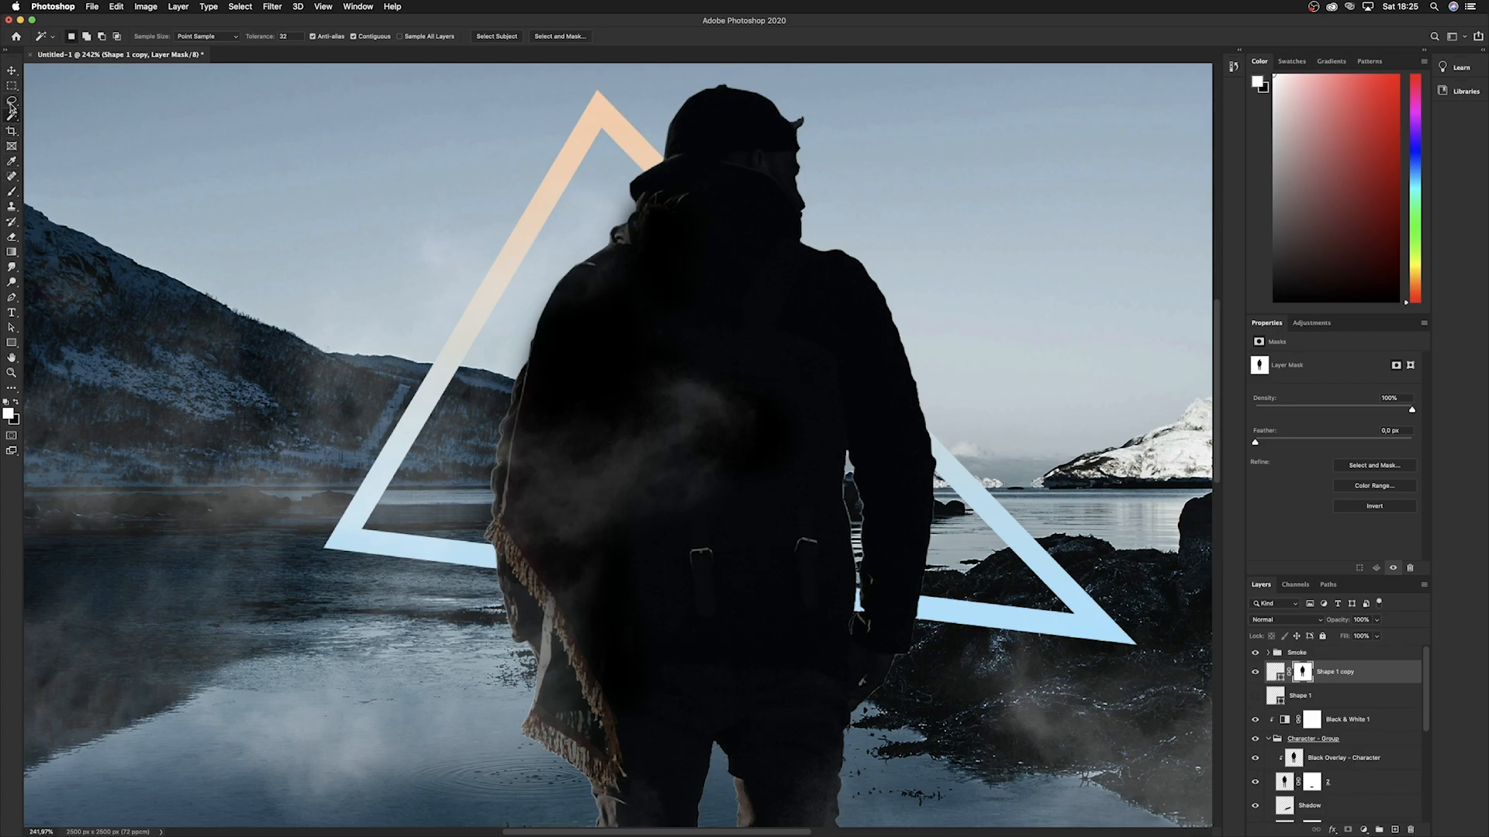
click(12, 100)
click(51, 121)
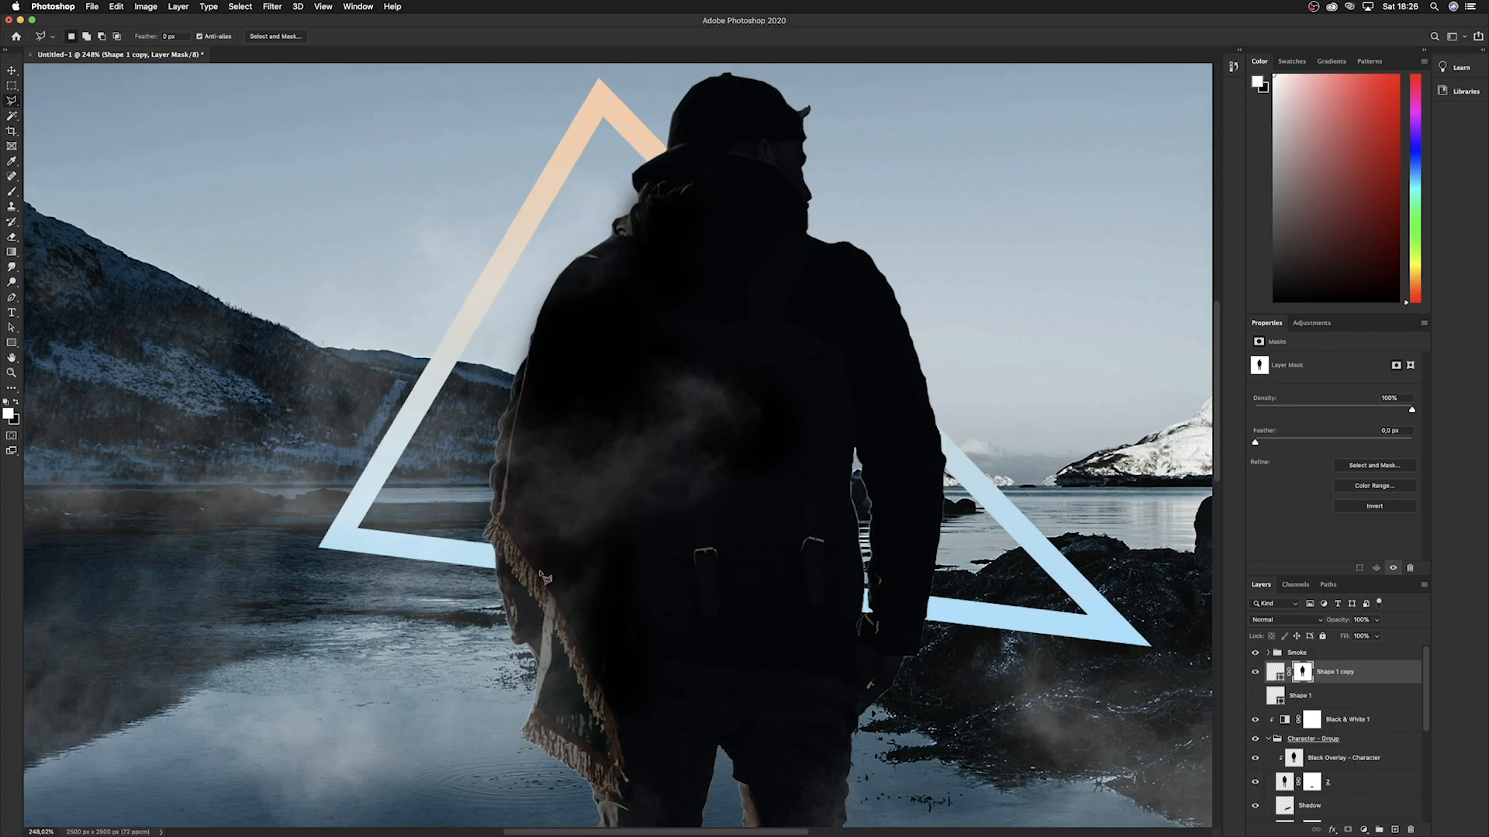
scroll(488, 545, up, 5)
scroll(489, 545, up, 5)
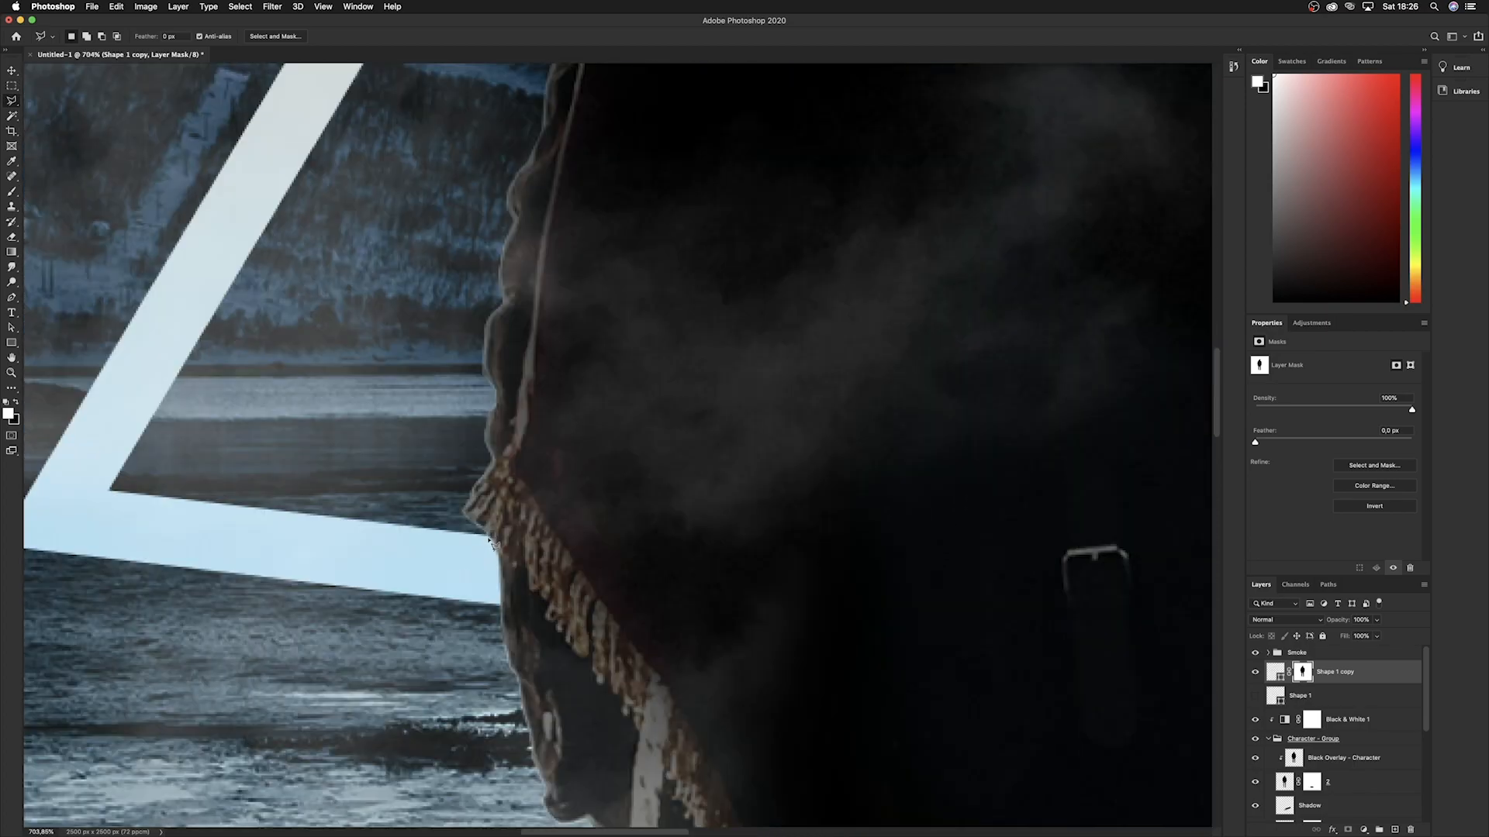
click(487, 537)
scroll(487, 537, down, 10)
scroll(760, 575, up, 5)
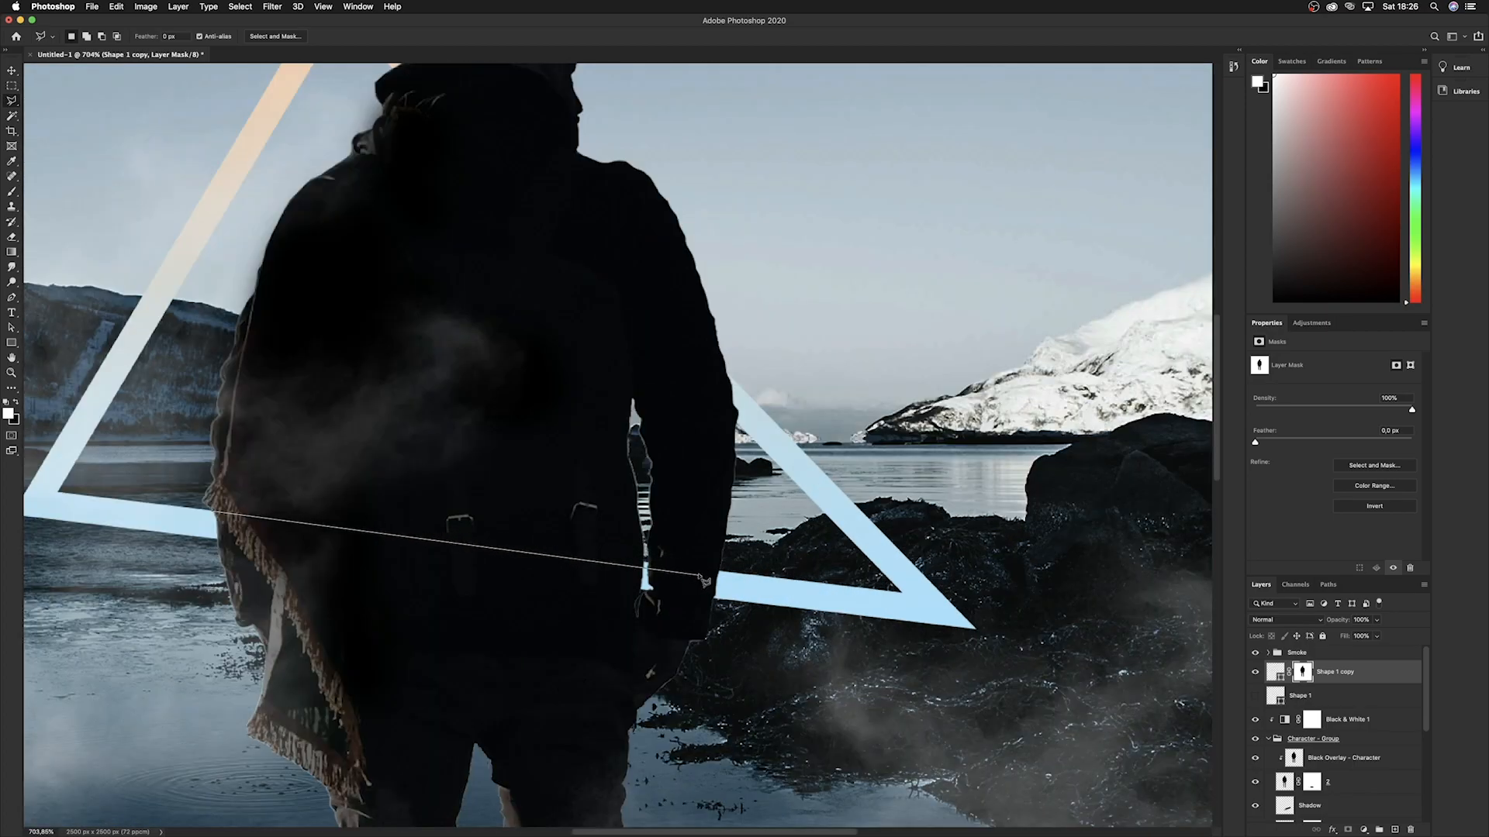
click(743, 575)
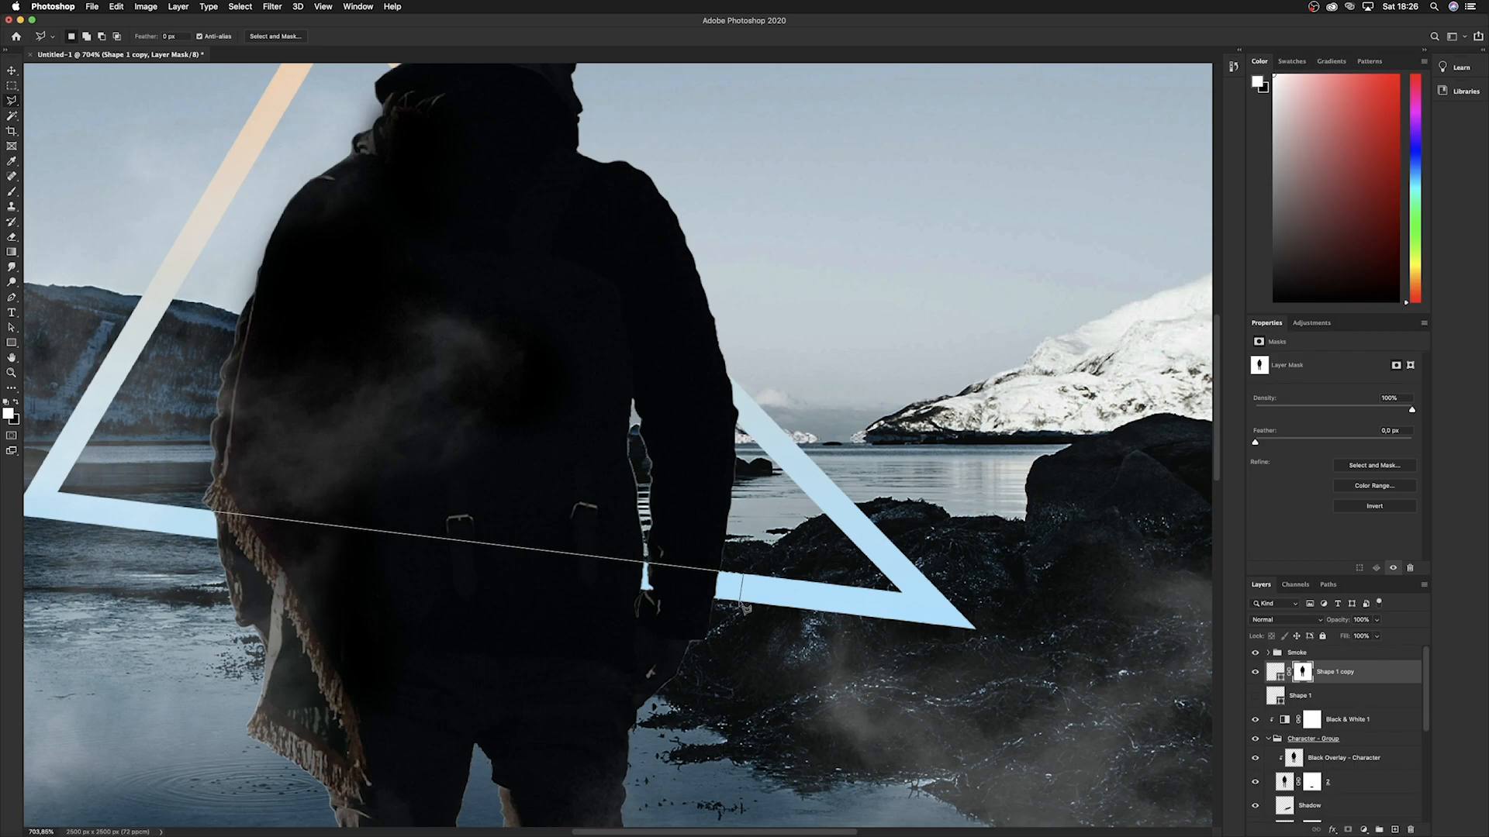
click(740, 603)
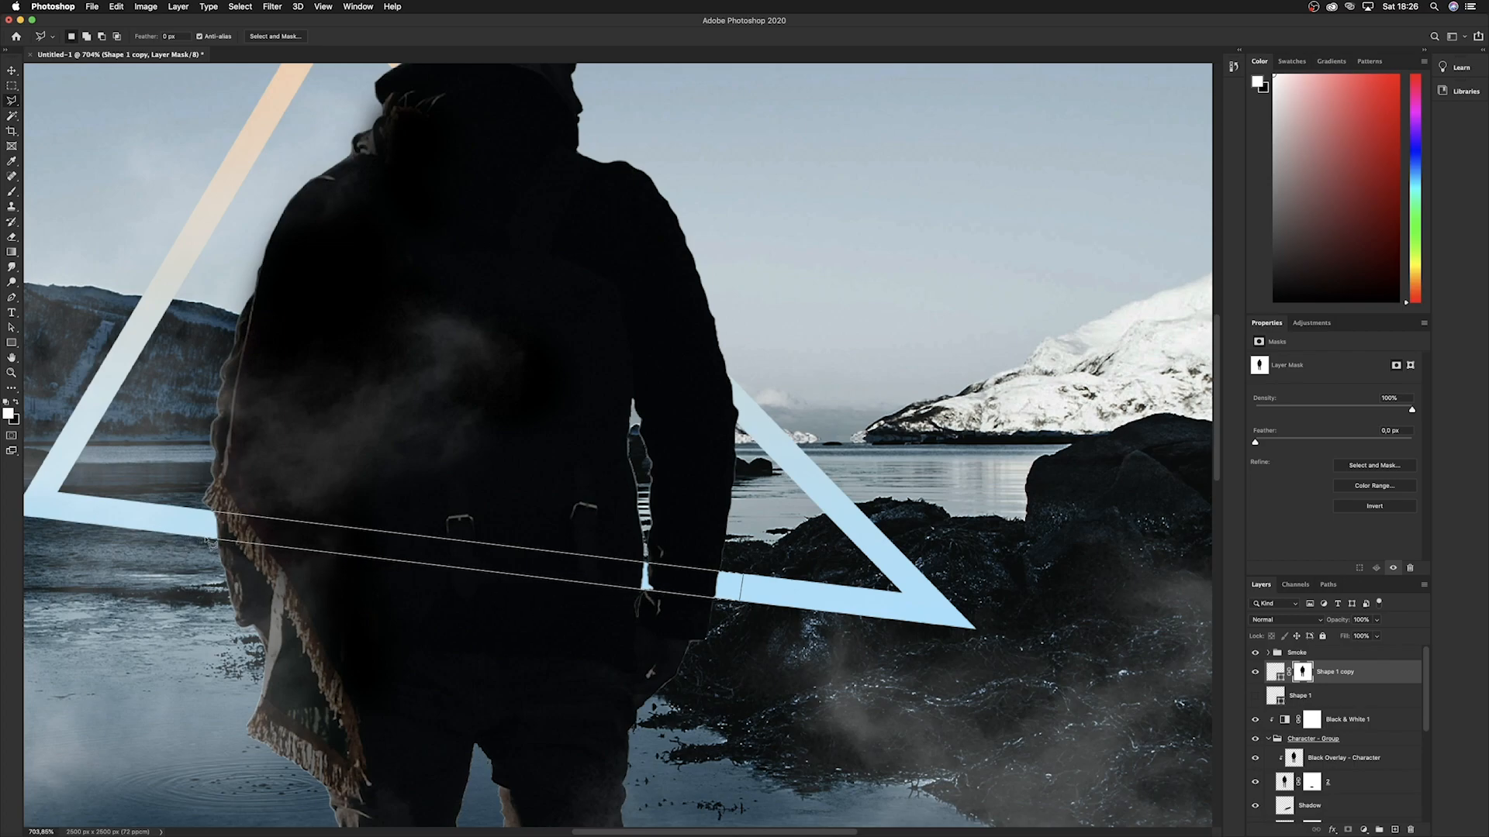
click(214, 513)
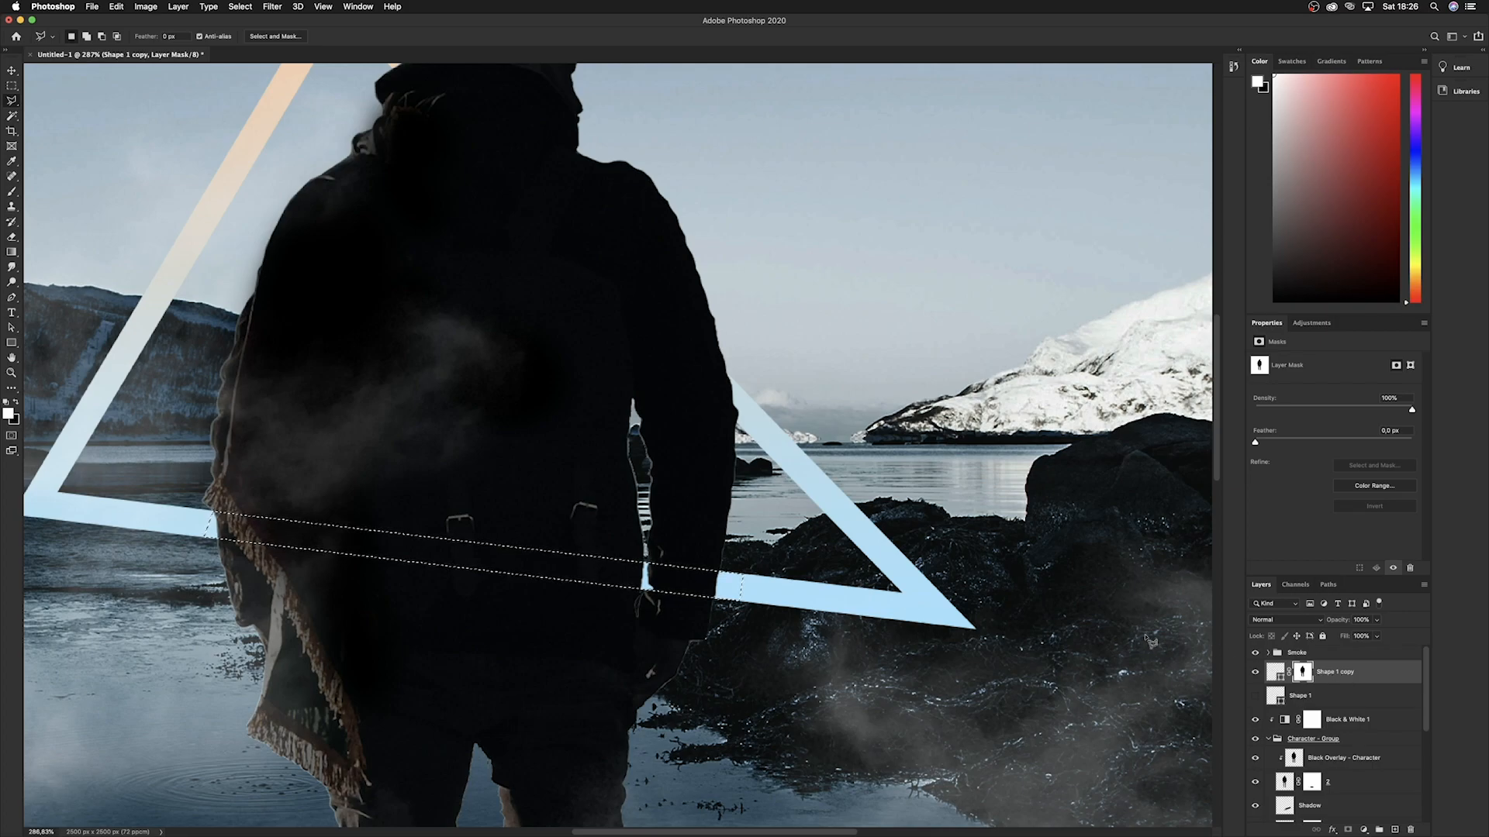
key(super+z)
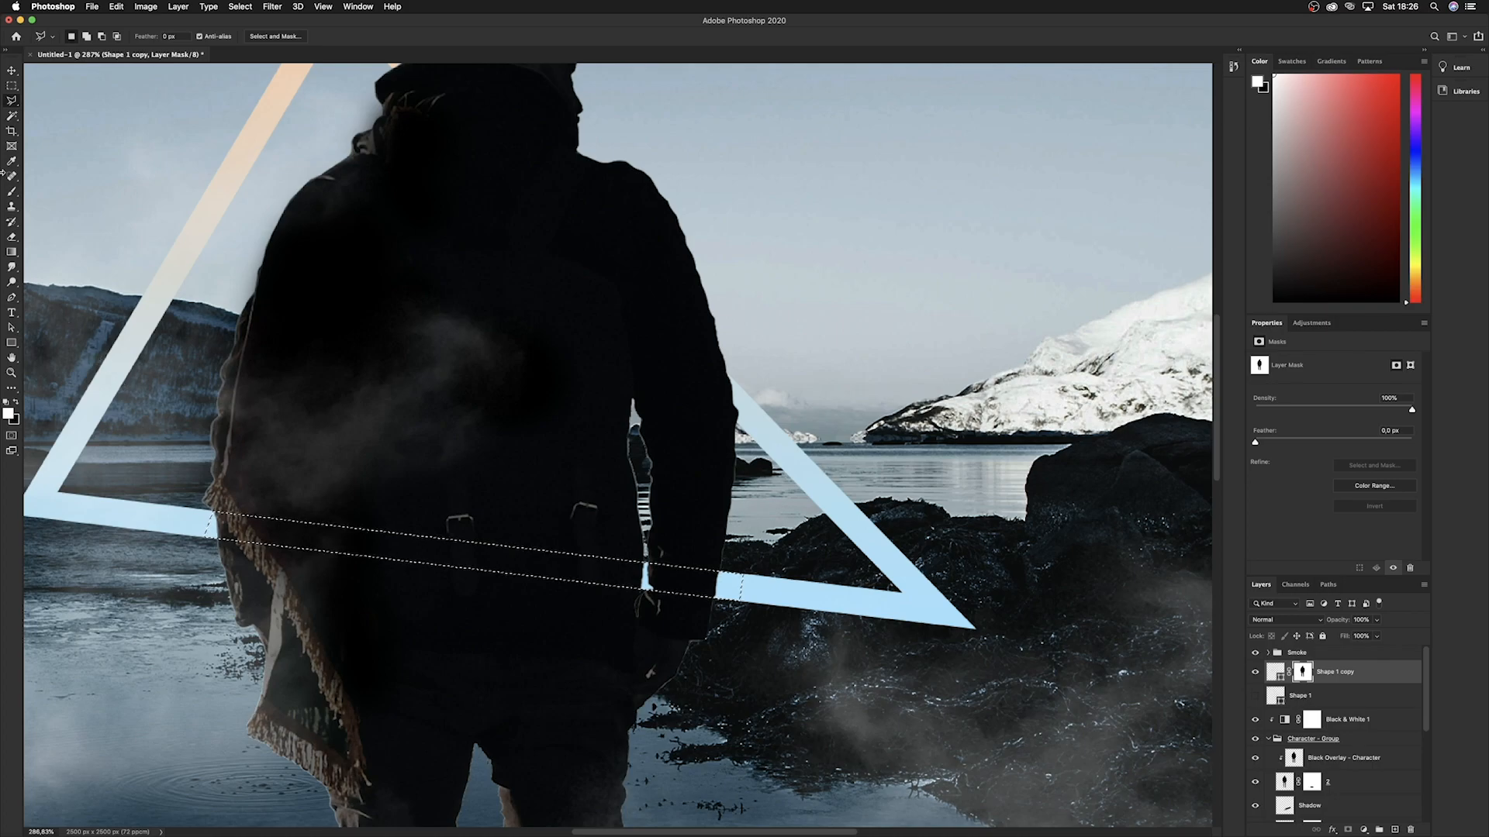
Fill the selected band of the mask with white using the Paint Bucket to reveal the lower edge over the man, and deselect.
click(11, 255)
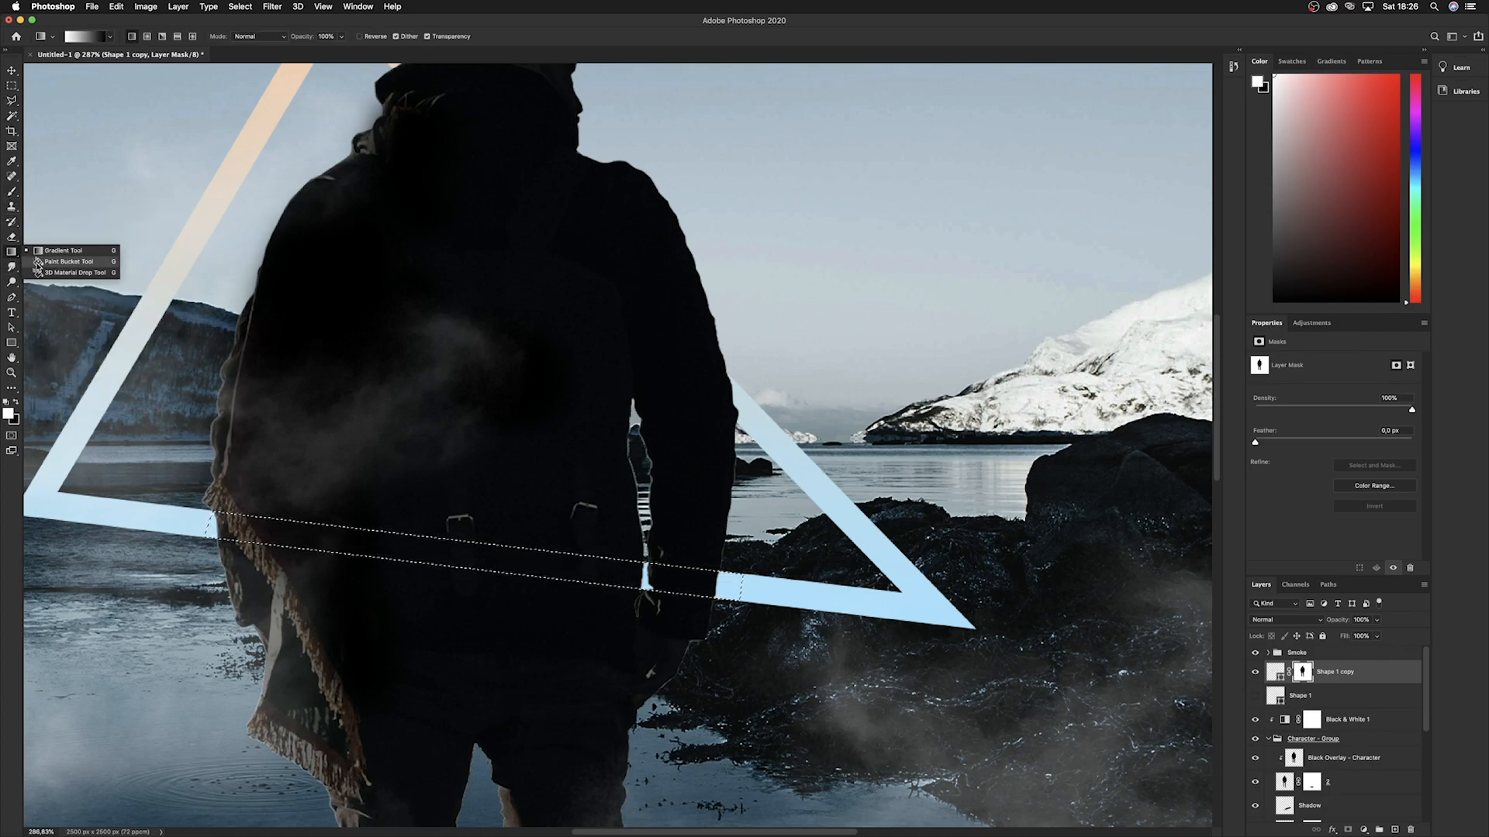
click(69, 261)
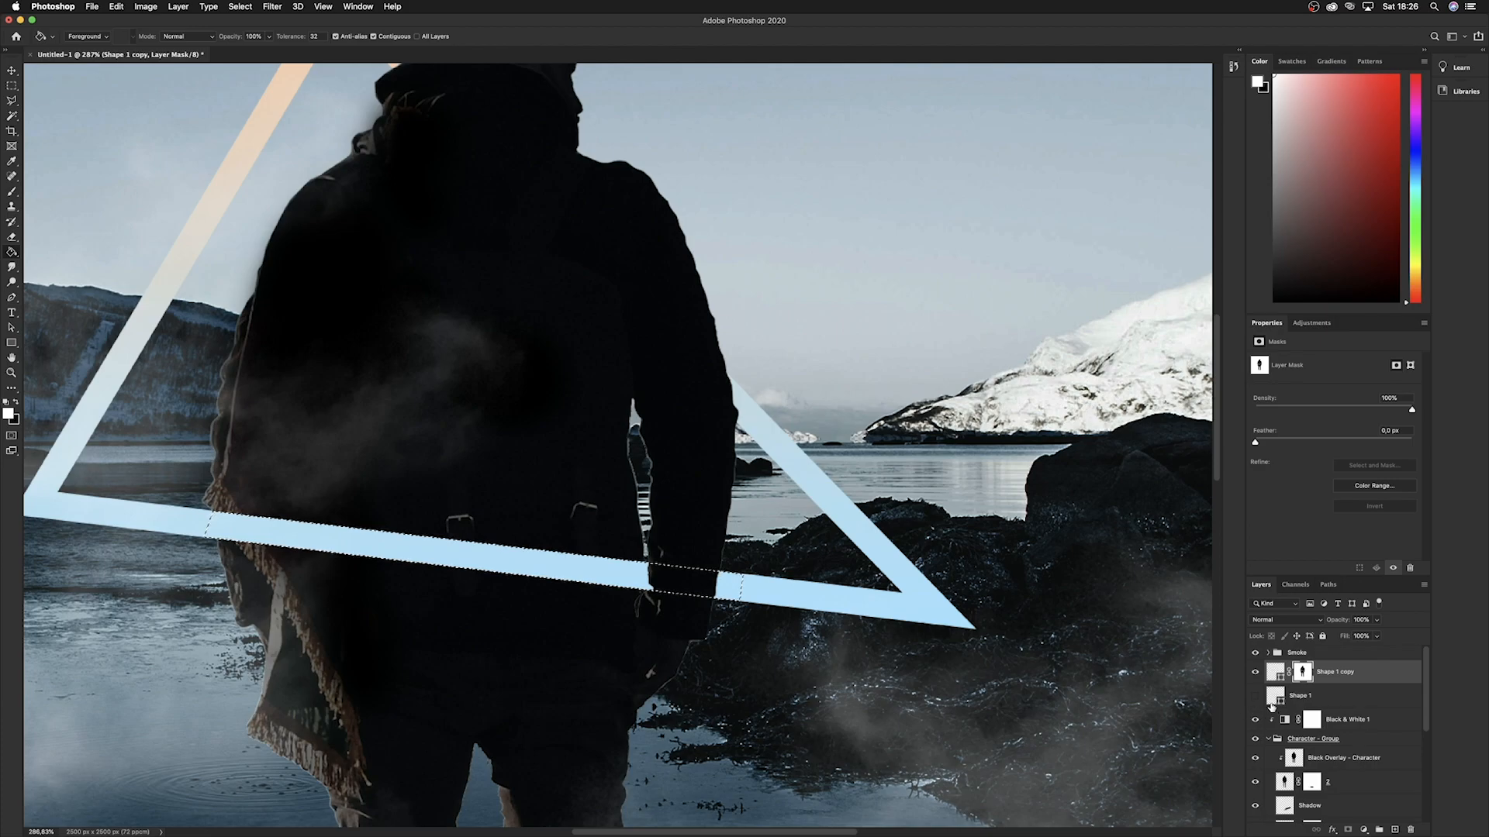
scroll(1271, 706, down, 1)
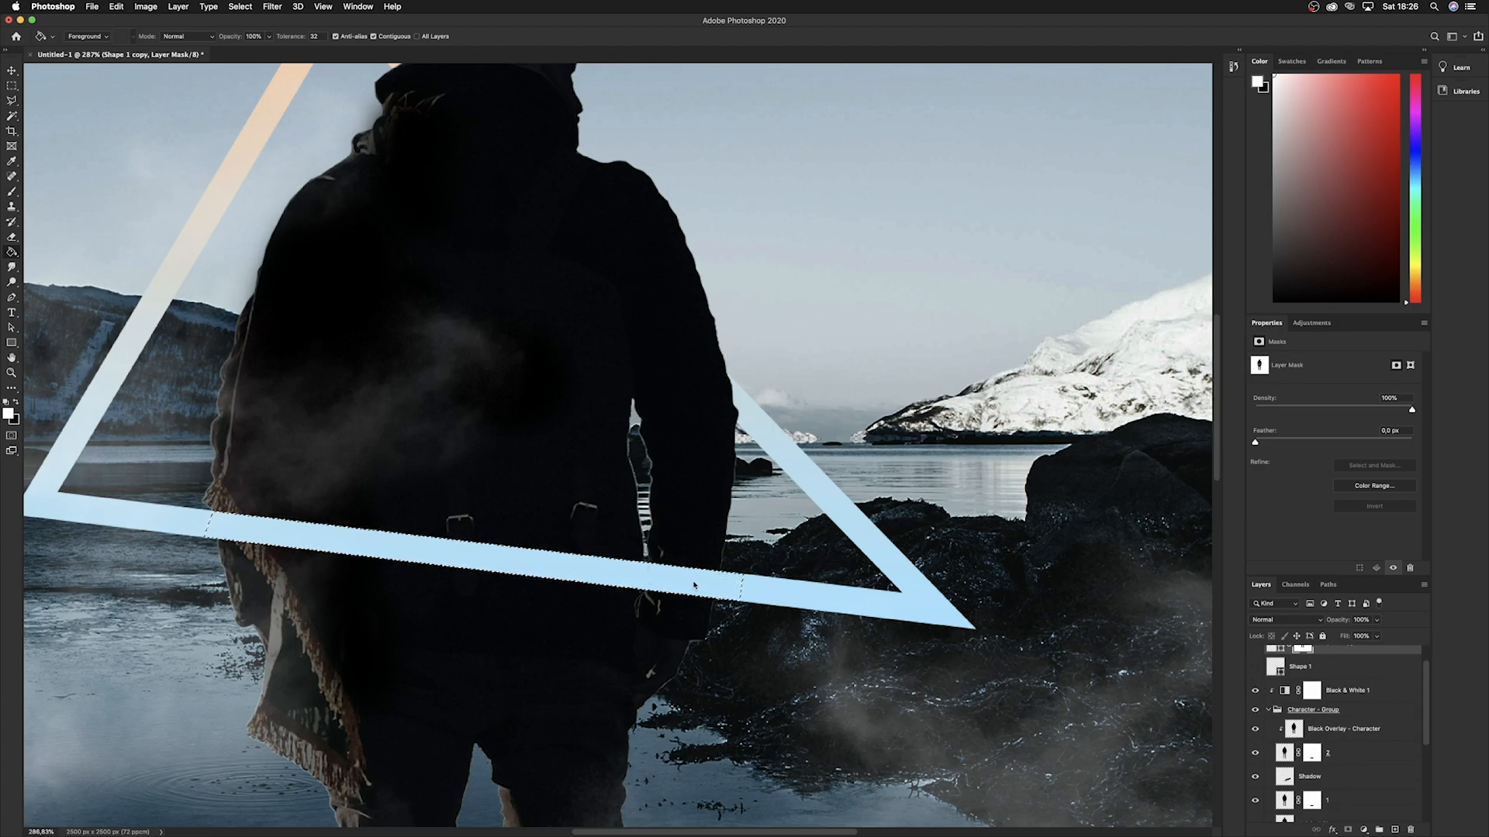
key(super+d)
key(super+0)
scroll(559, 444, down, 1)
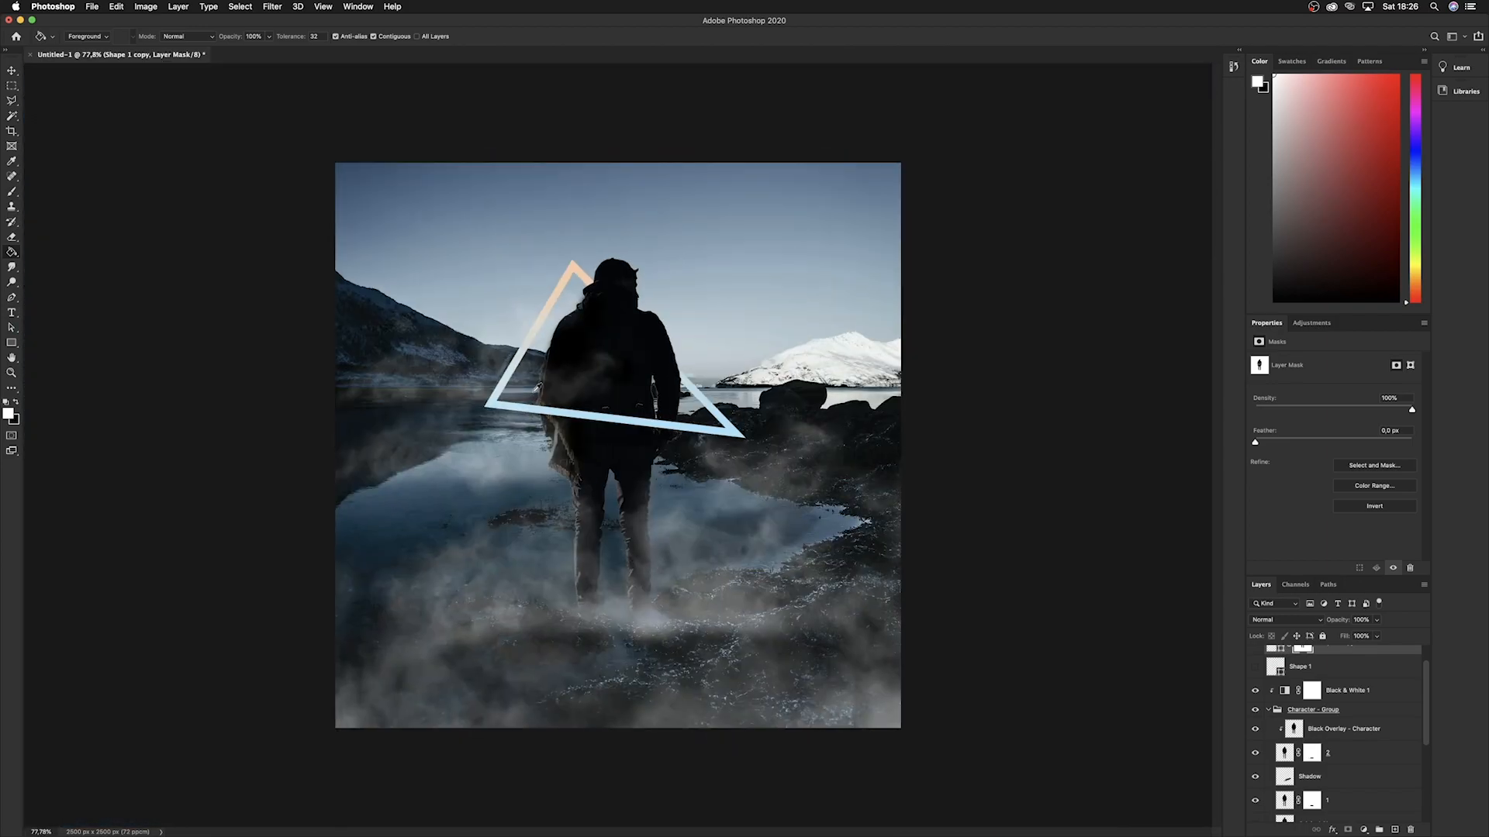
scroll(564, 345, down, 3)
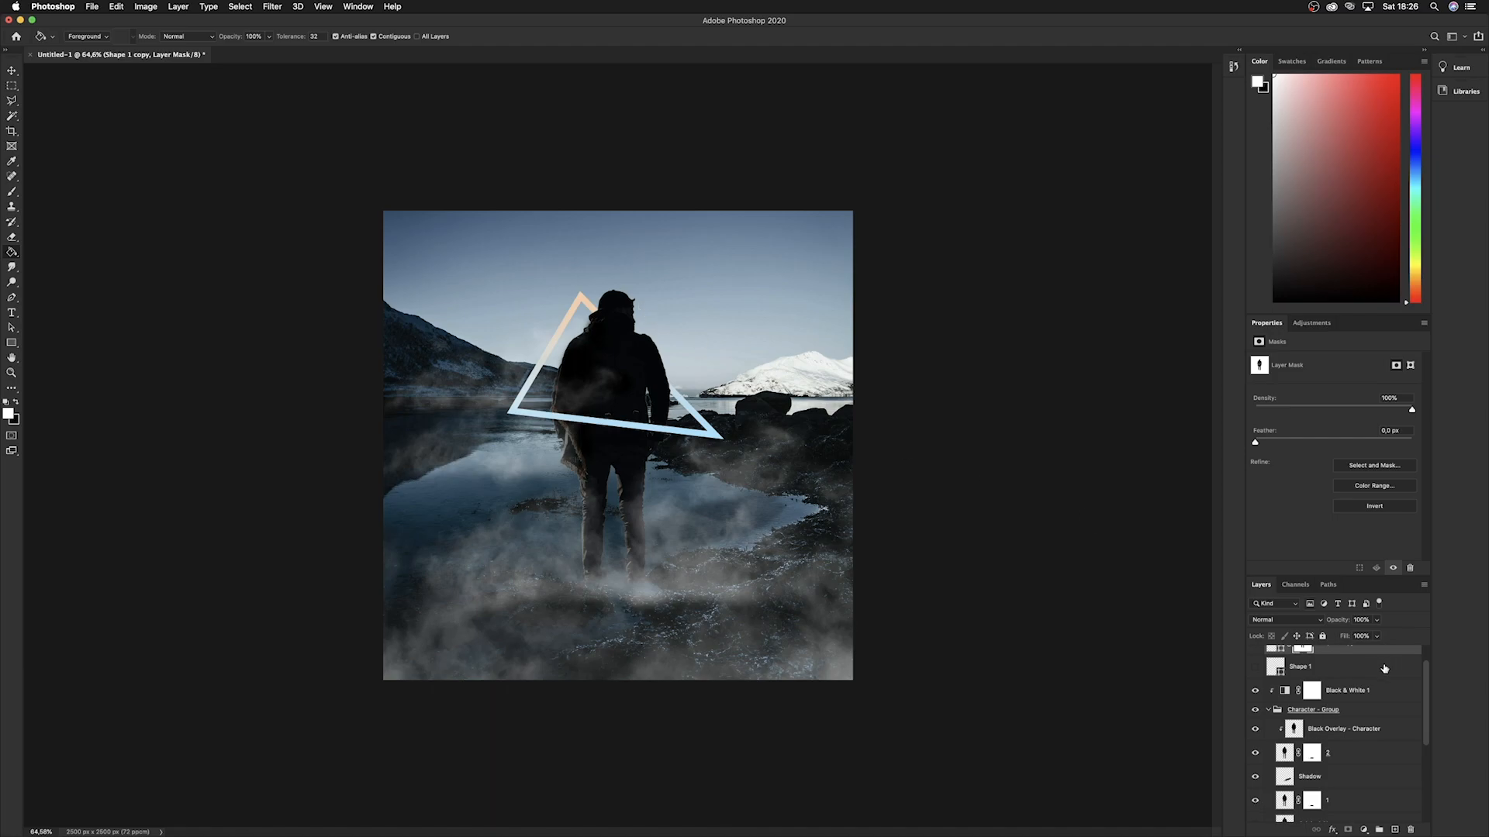
Duplicate the masked triangle layer Shape 1 copy and give the duplicate a white Color Overlay.
scroll(1352, 682, up, 2)
click(1378, 621)
click(1378, 623)
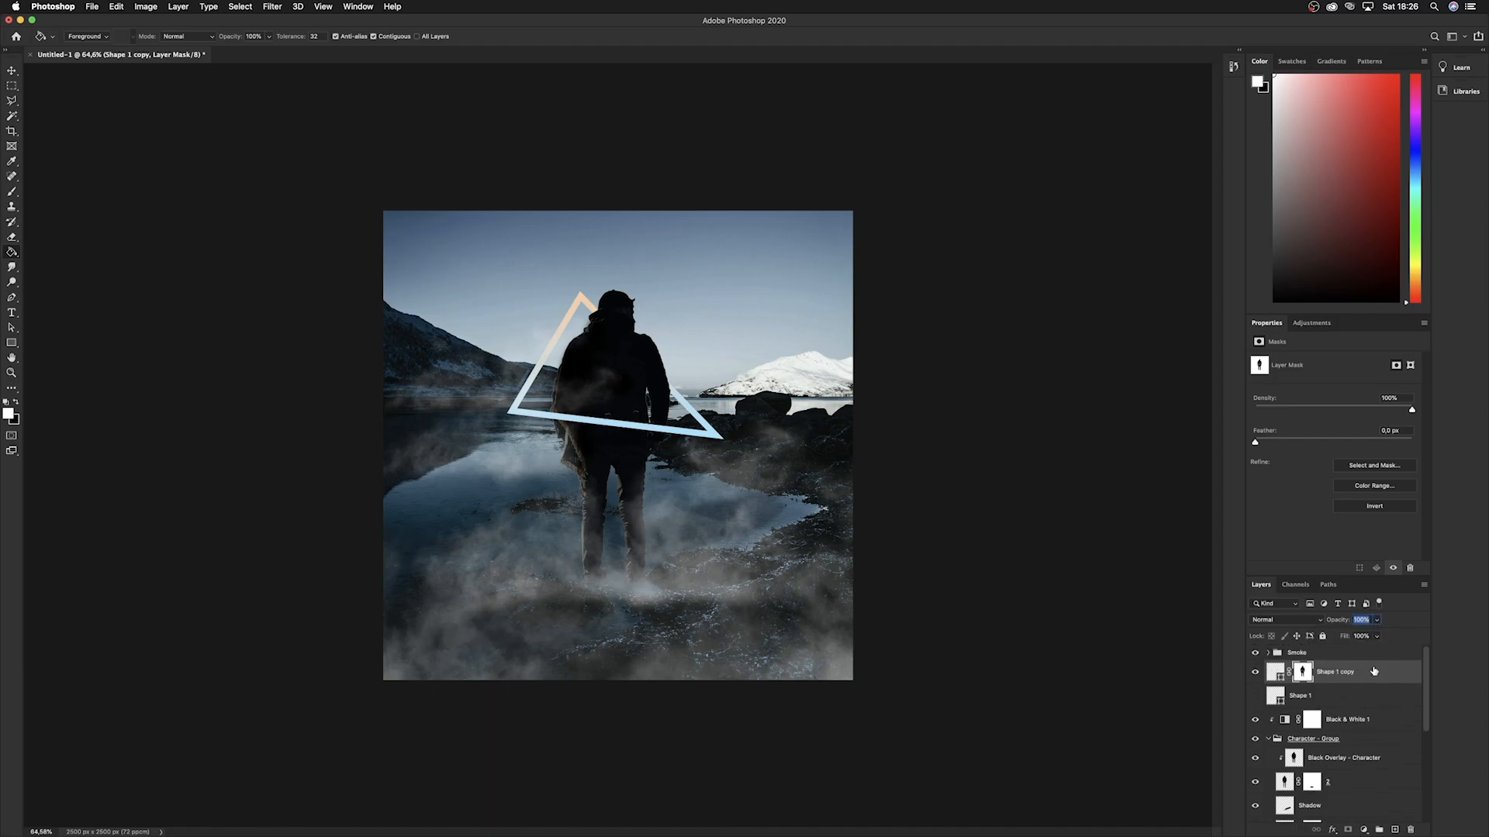
key(super+j)
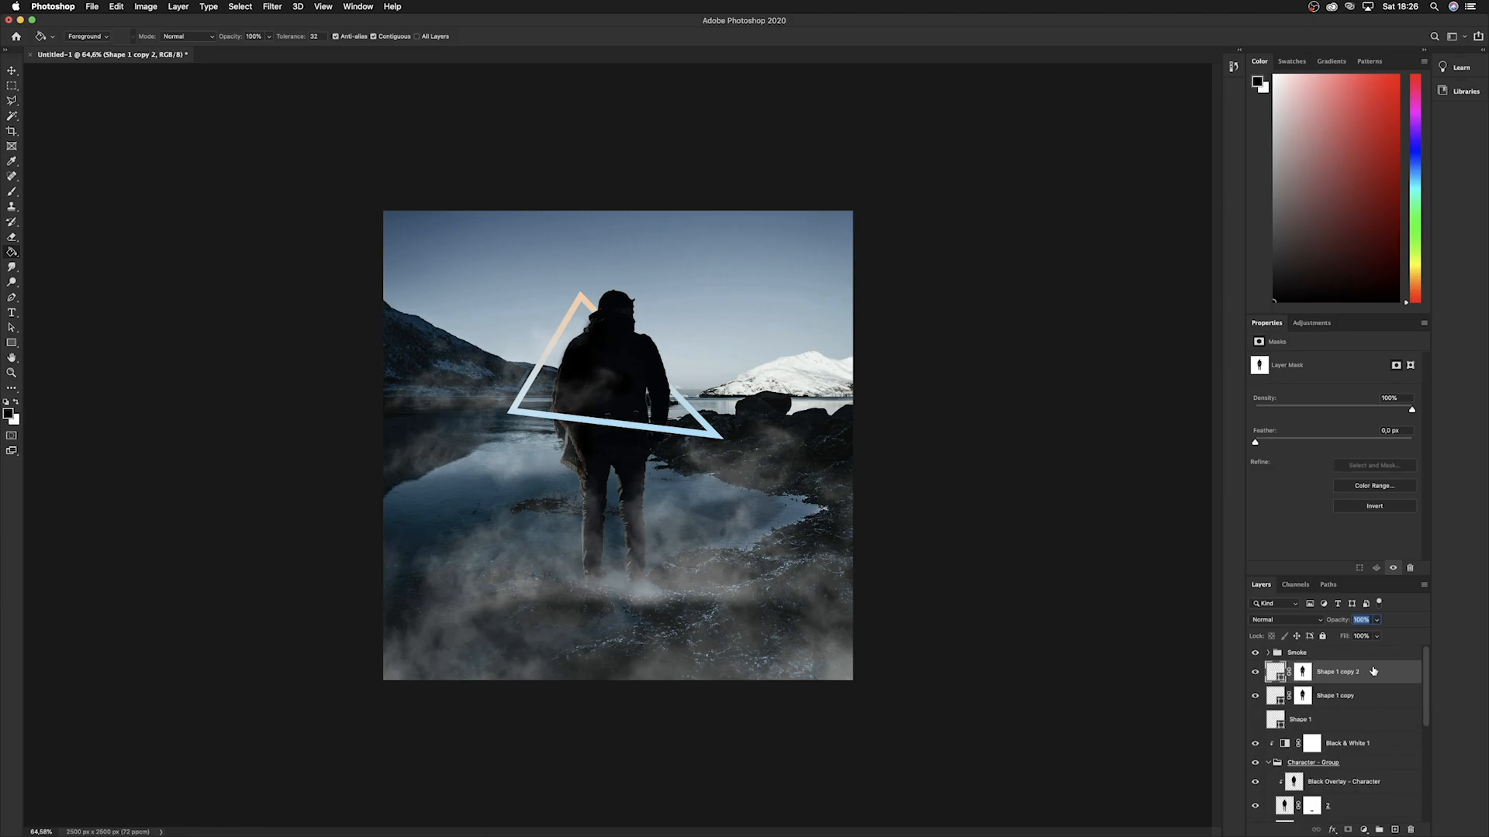
double_click(1383, 675)
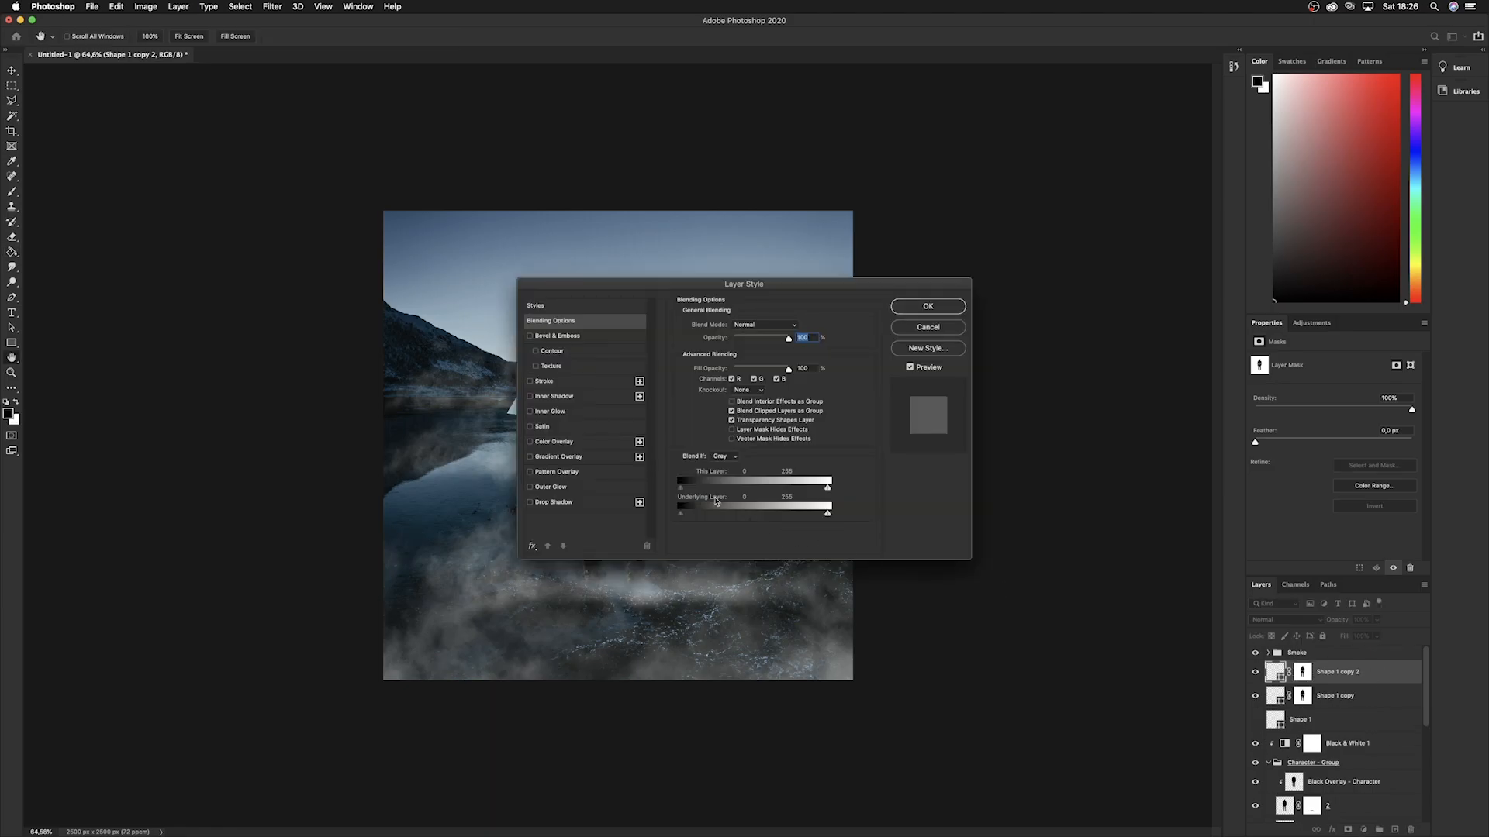
click(555, 442)
click(794, 327)
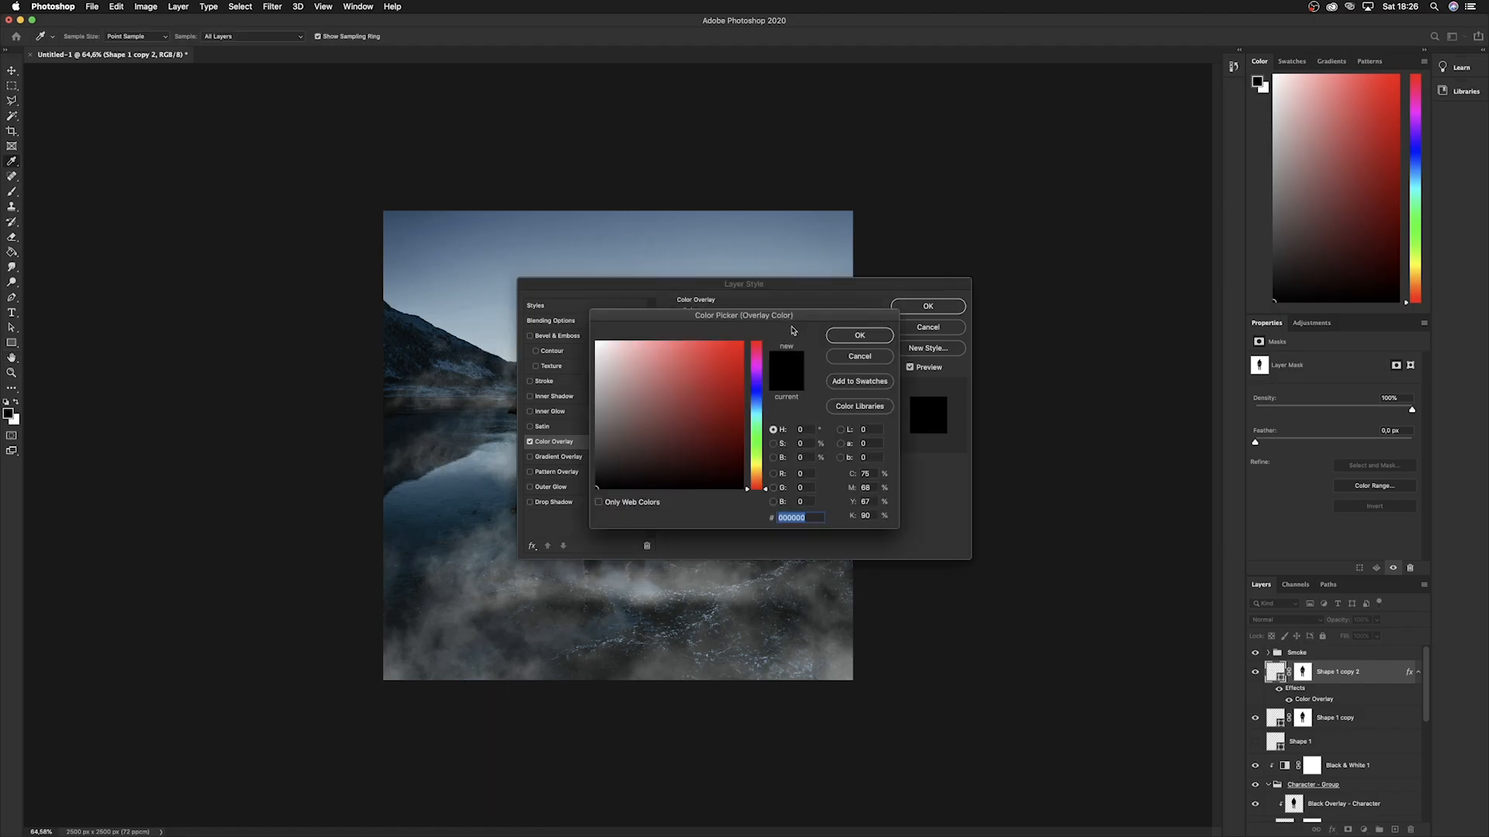
drag(632, 389, 593, 339)
click(860, 340)
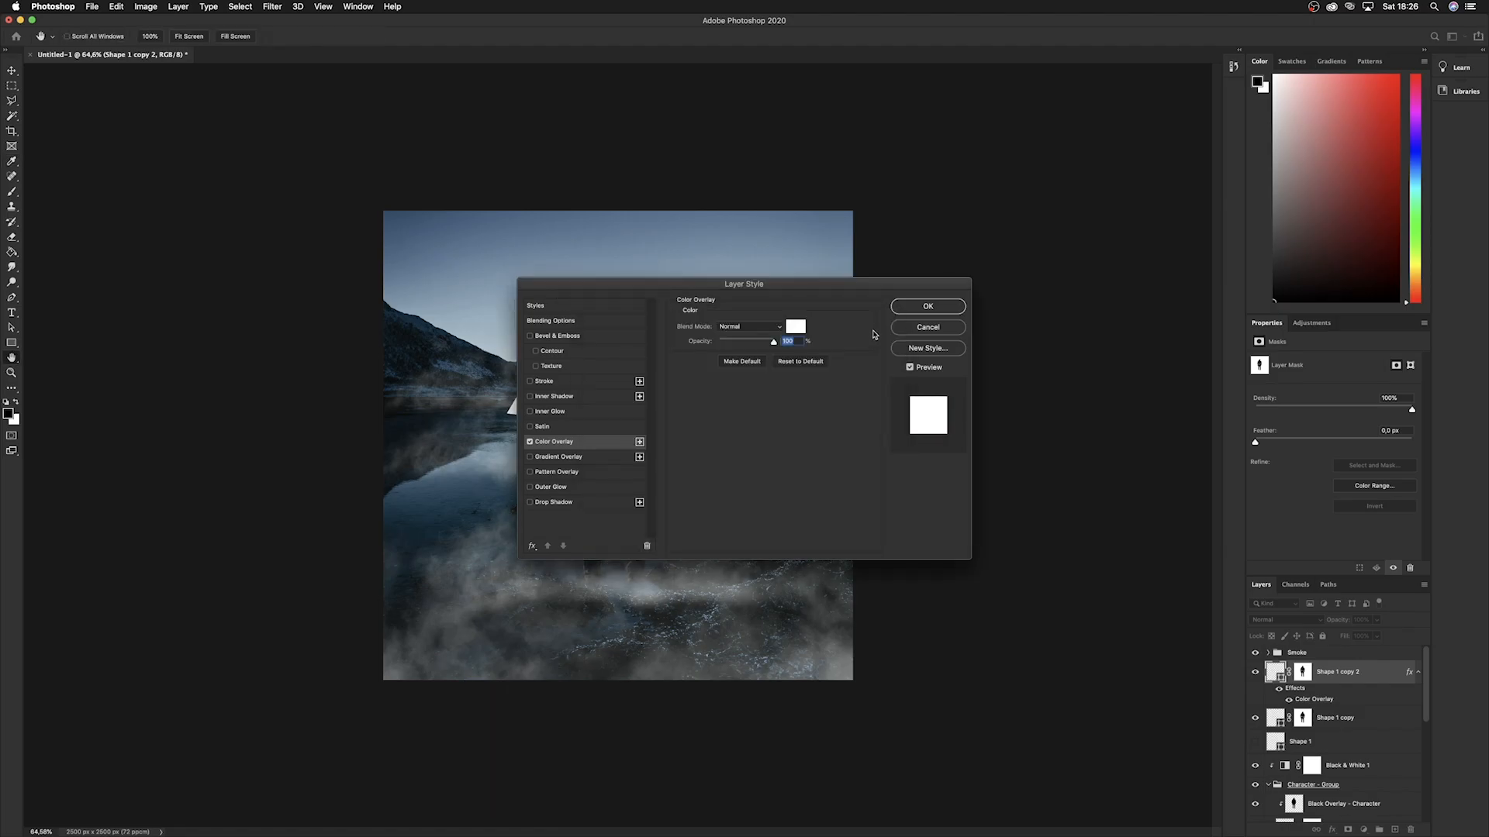
click(928, 307)
Lower the opacity of the white-overlay triangle layer Shape 1 copy 2 to 41%.
click(1376, 619)
drag(1380, 636, 1350, 635)
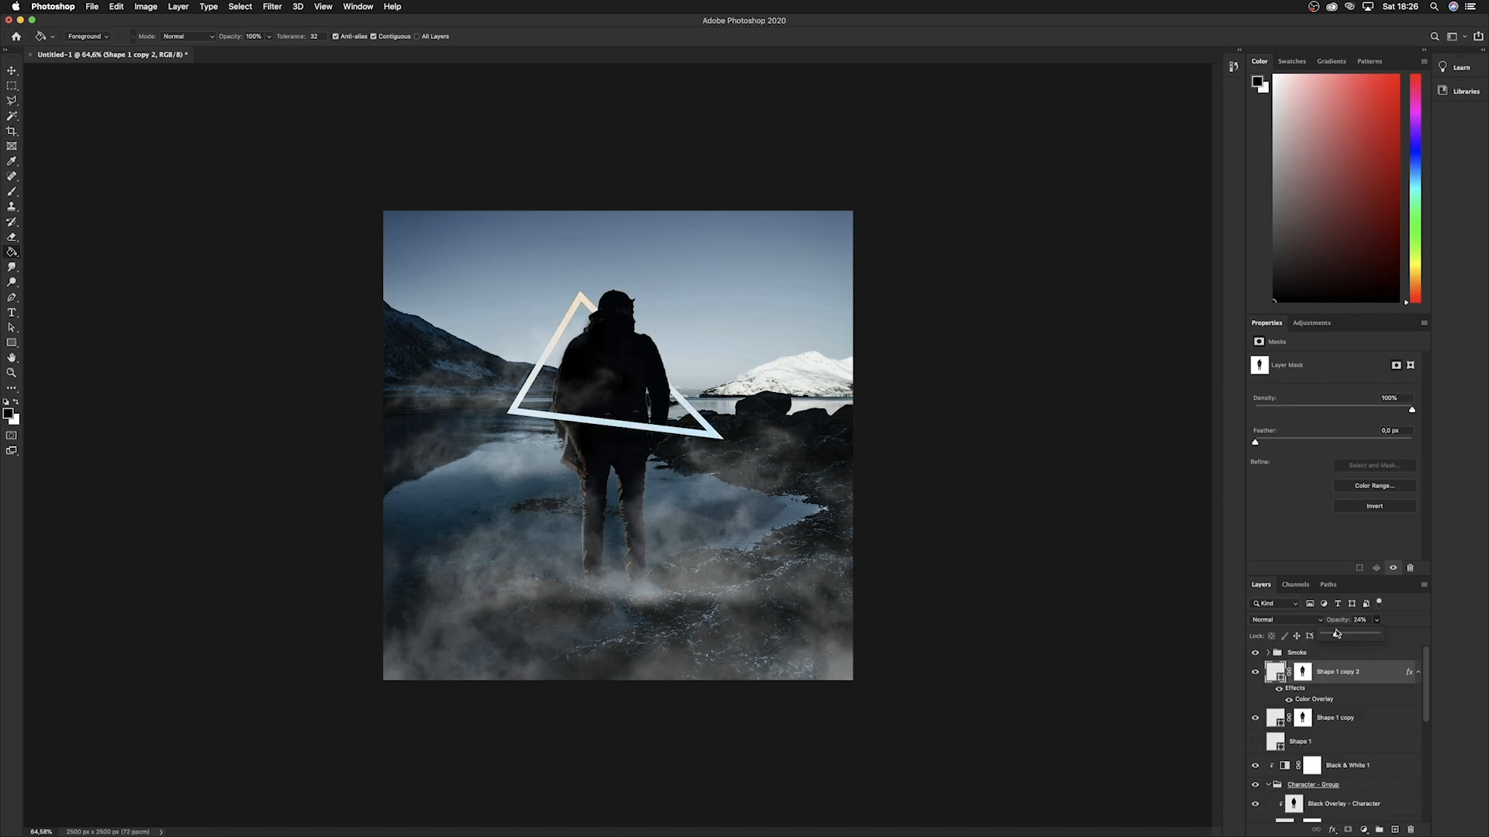
drag(1349, 633, 1345, 636)
Duplicate the white-overlay triangle layer Shape 1 copy 2 and give the duplicate an Outer Glow and 100% opacity.
click(1380, 683)
key(super+j)
double_click(1386, 678)
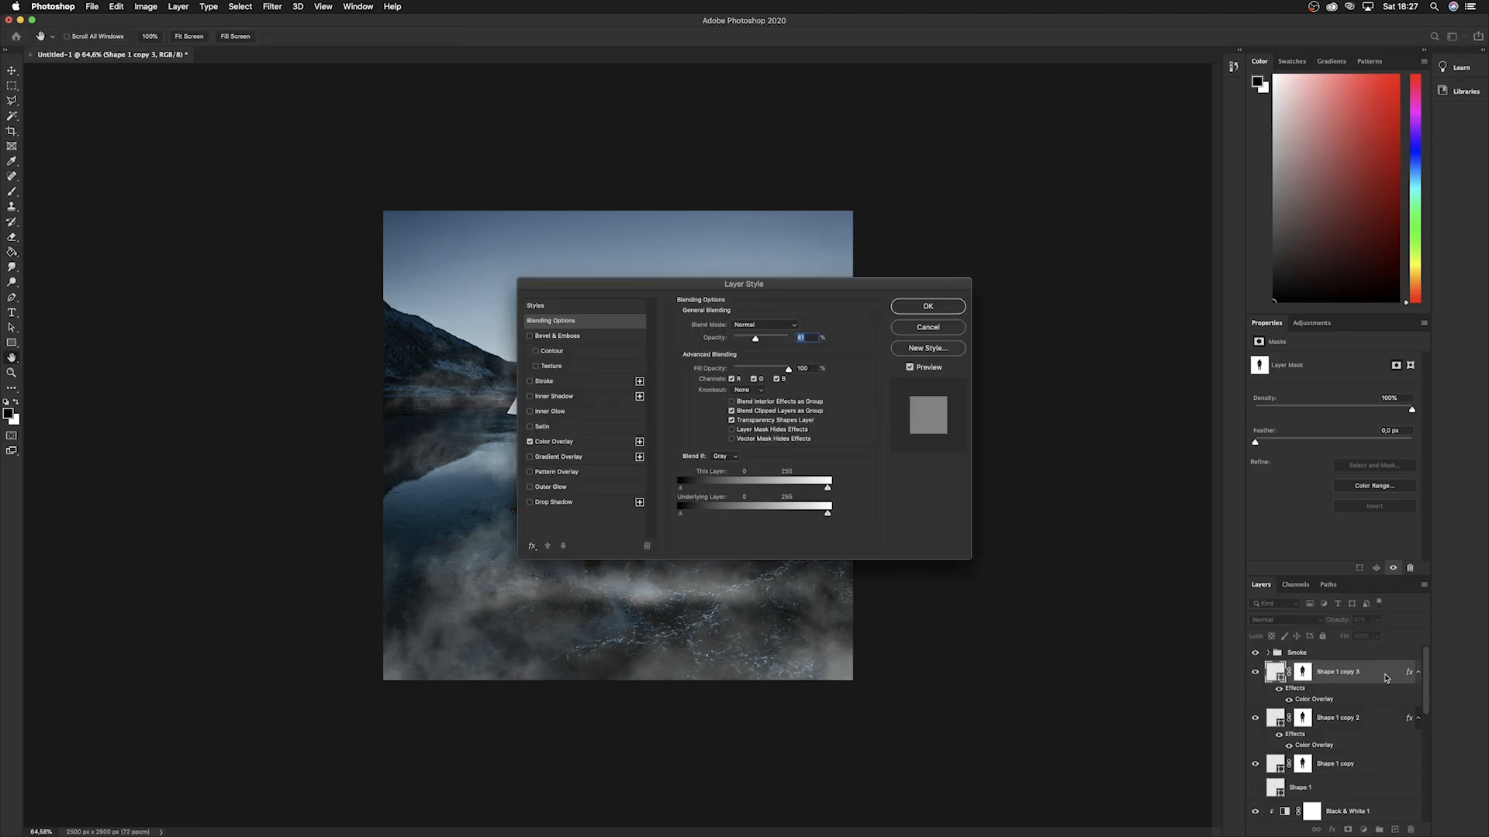
drag(612, 285, 914, 375)
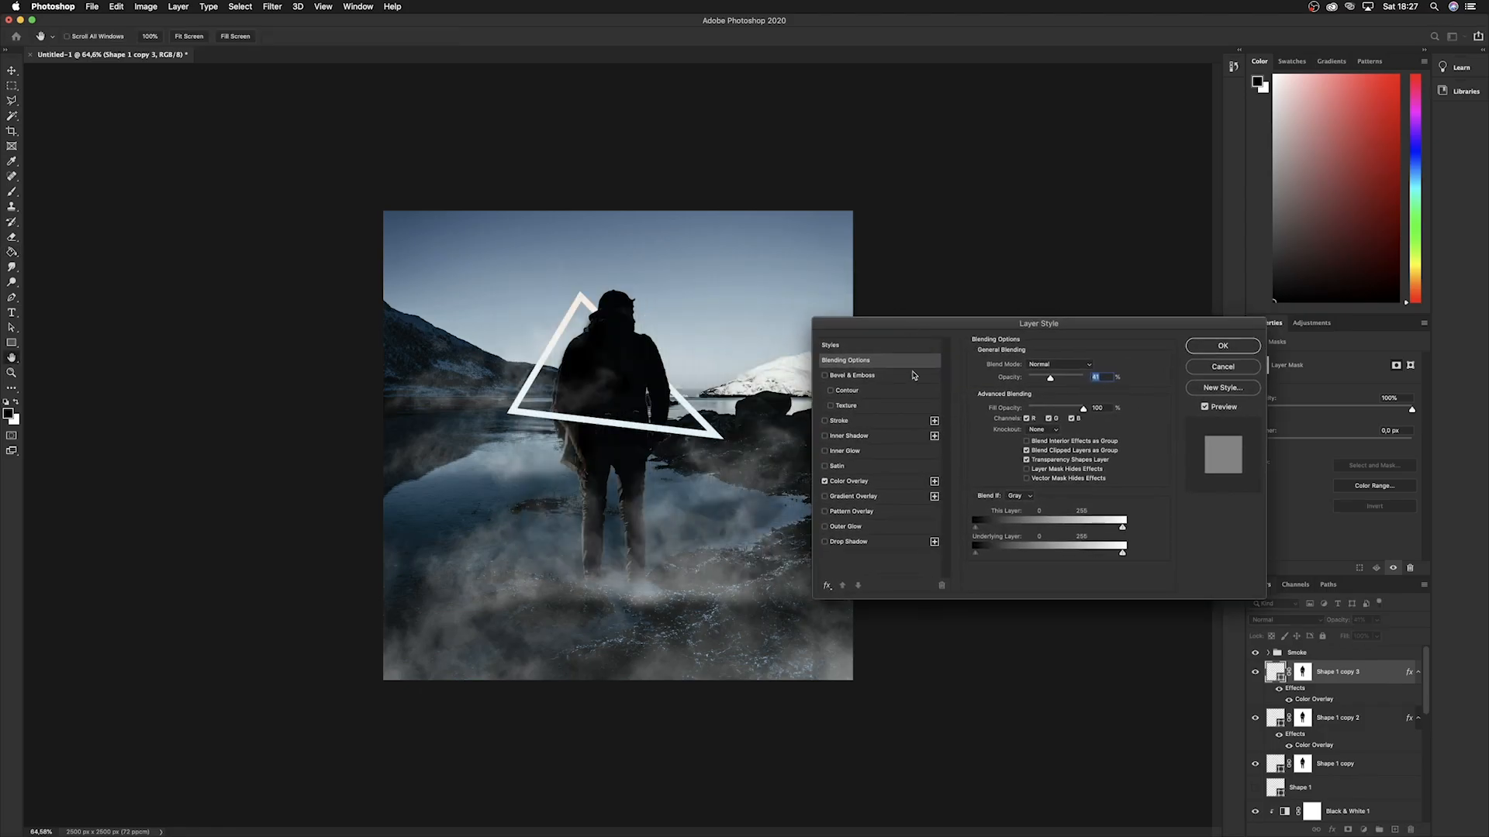
click(851, 528)
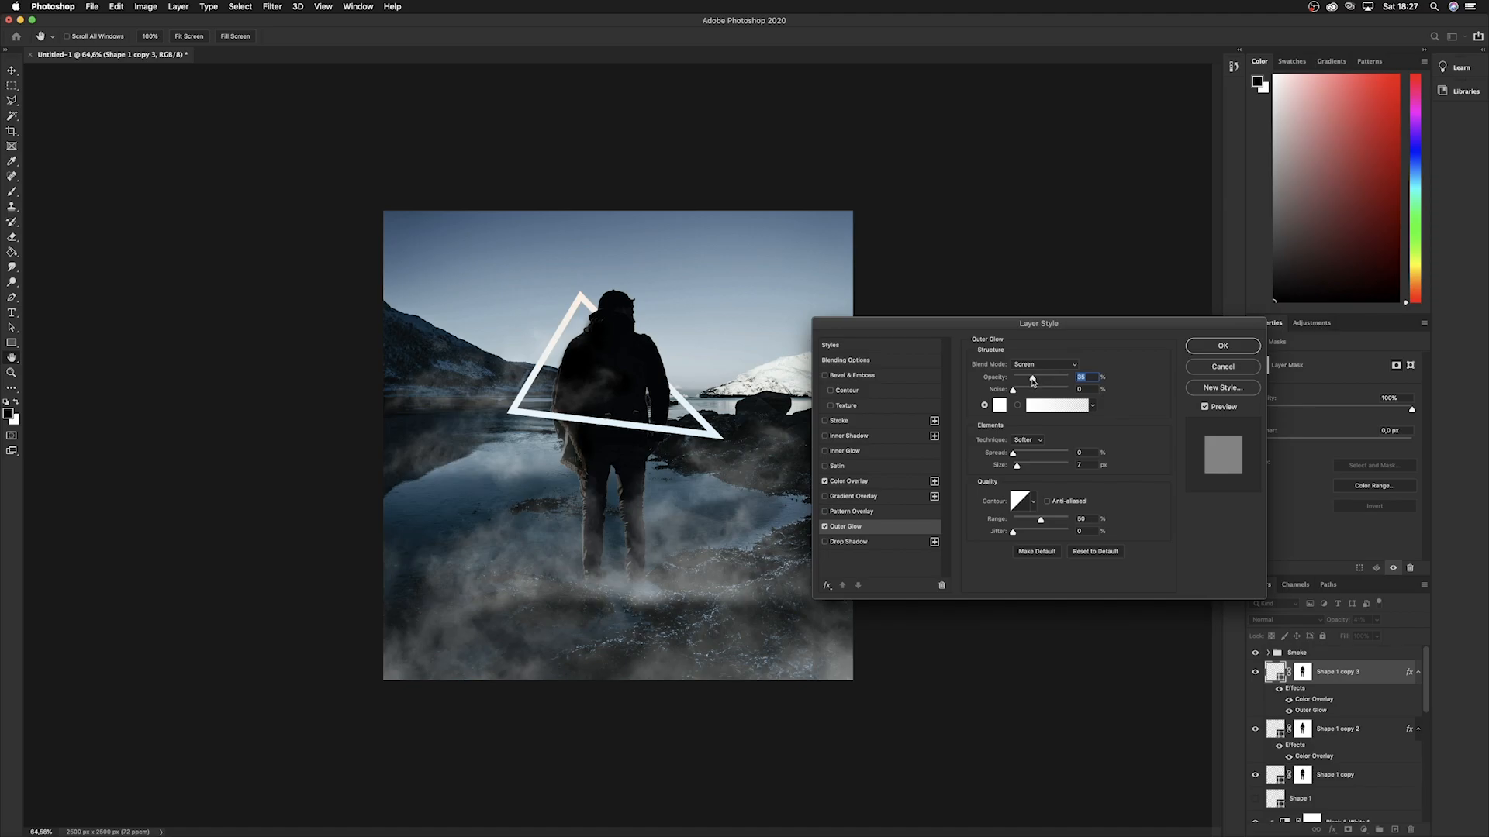
click(1204, 356)
click(1377, 636)
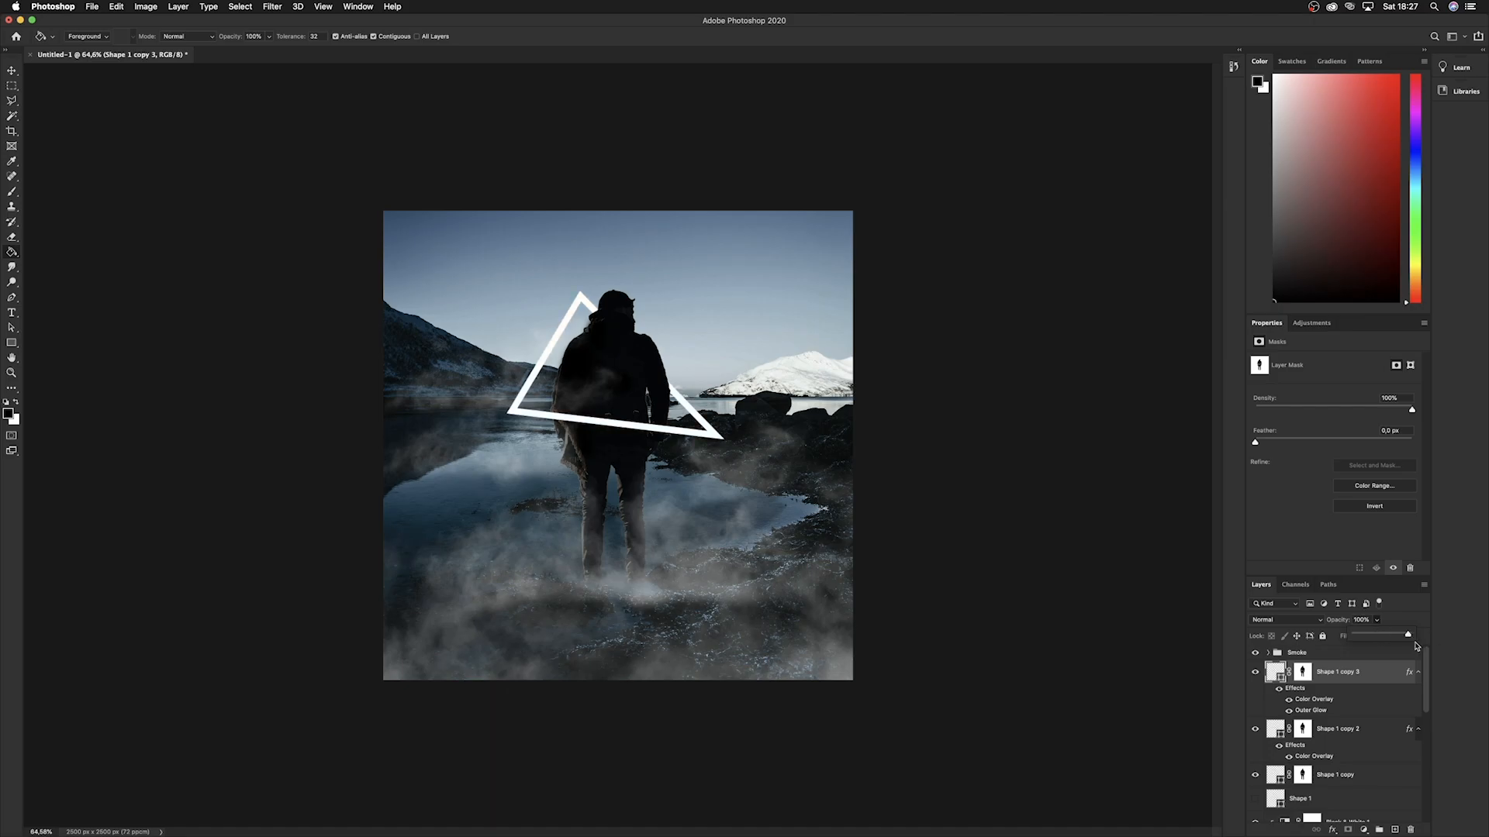
Turn off the Color Overlay on Shape 1 copy 3 and set its Outer Glow color to blue 0090ff.
double_click(1311, 712)
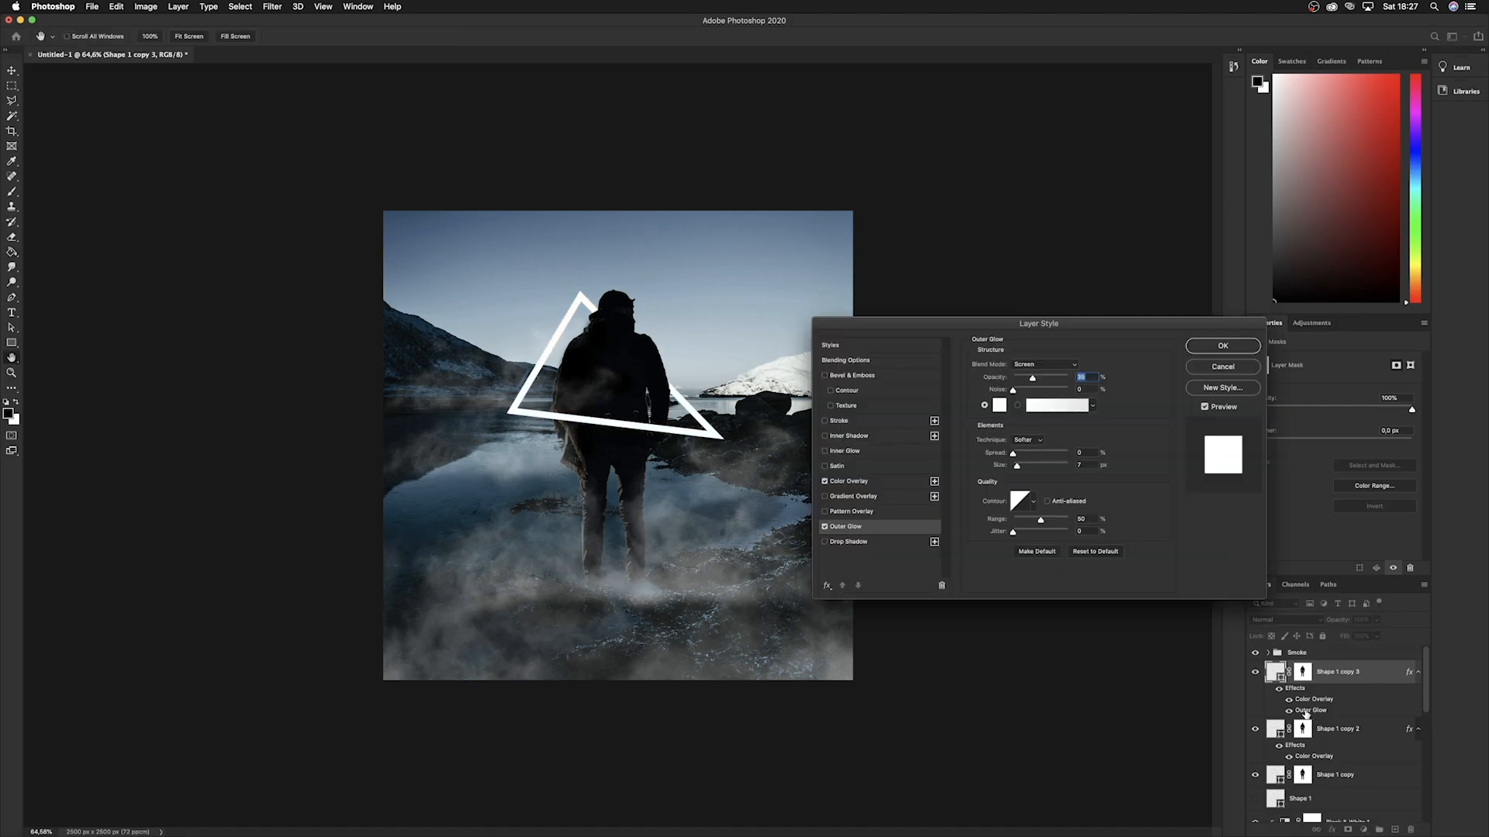
click(824, 481)
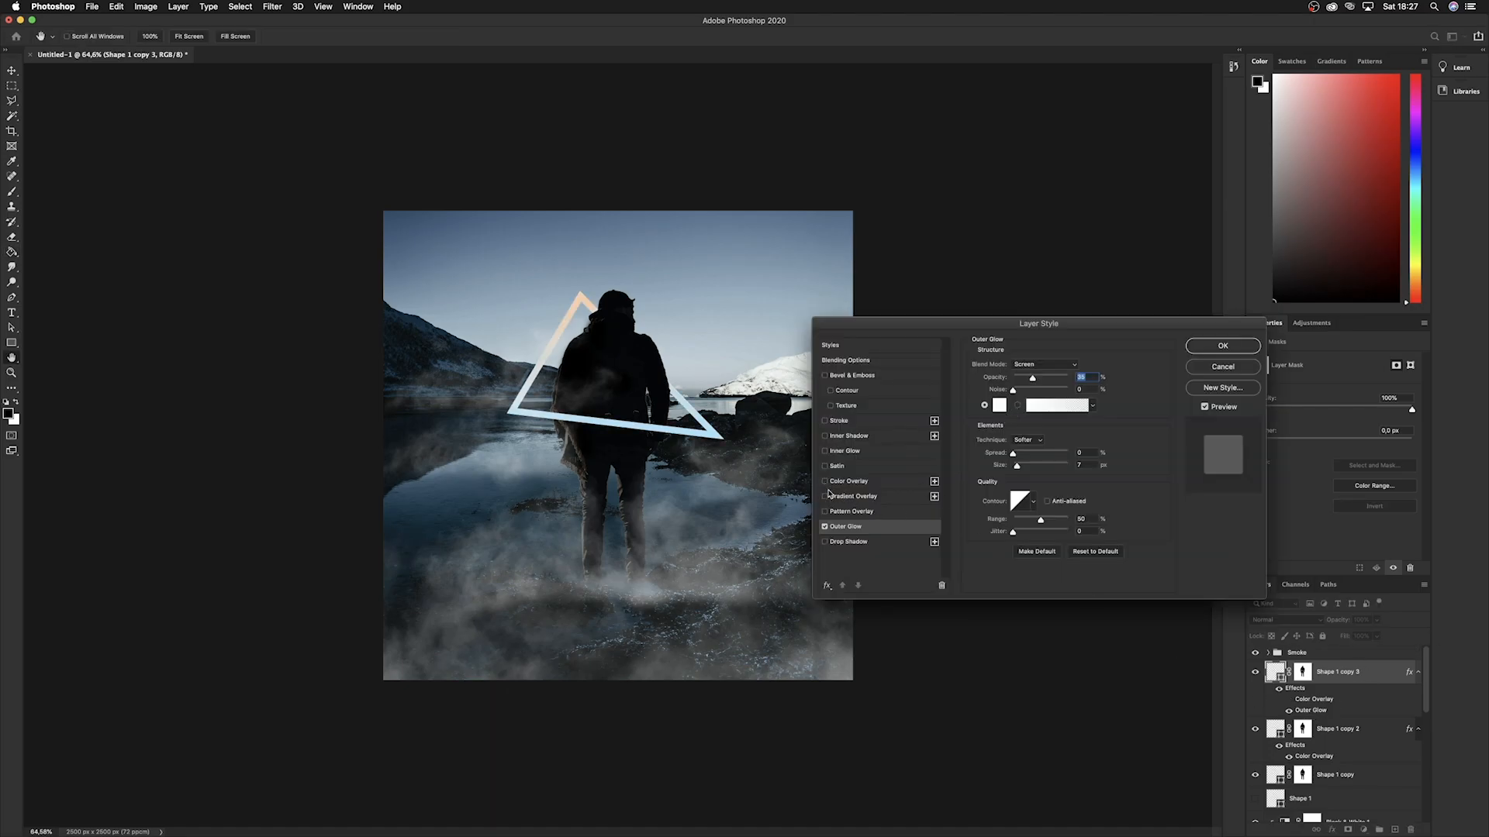
click(998, 406)
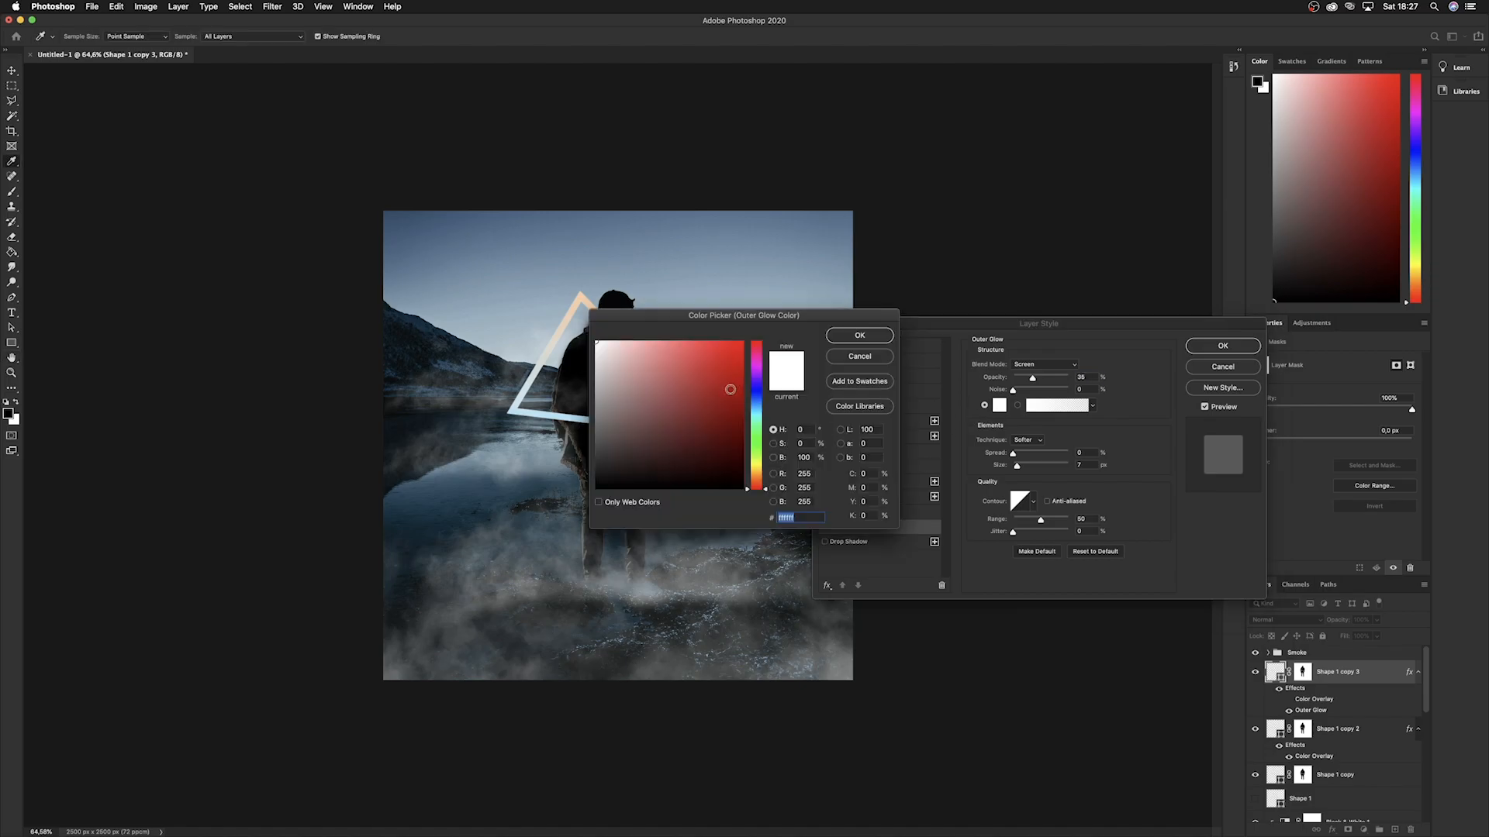
mouse_move(756, 390)
mouse_down()
mouse_move(762, 484)
mouse_move(760, 408)
mouse_move(808, 307)
mouse_up()
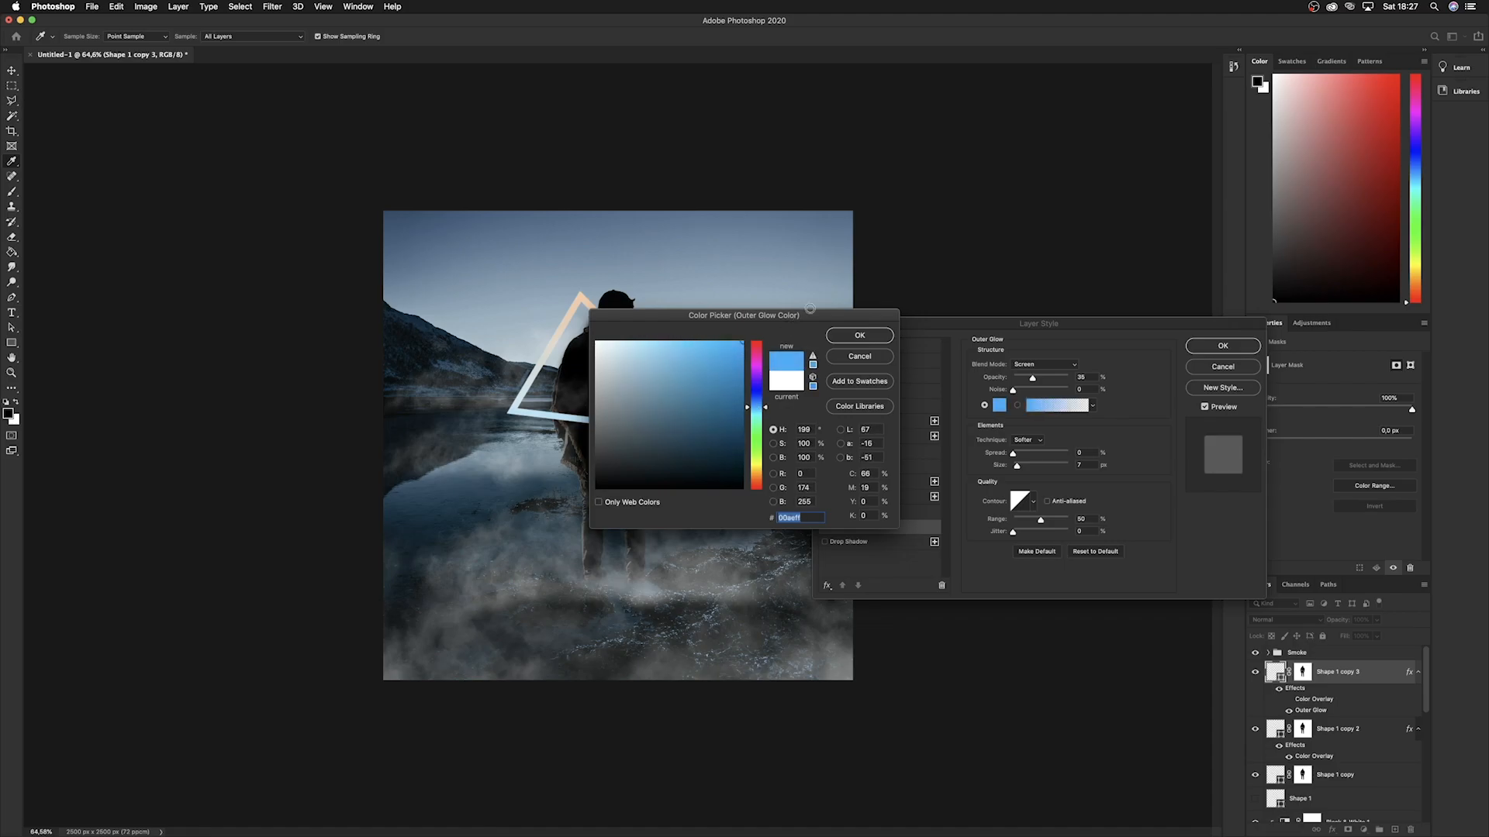
click(758, 405)
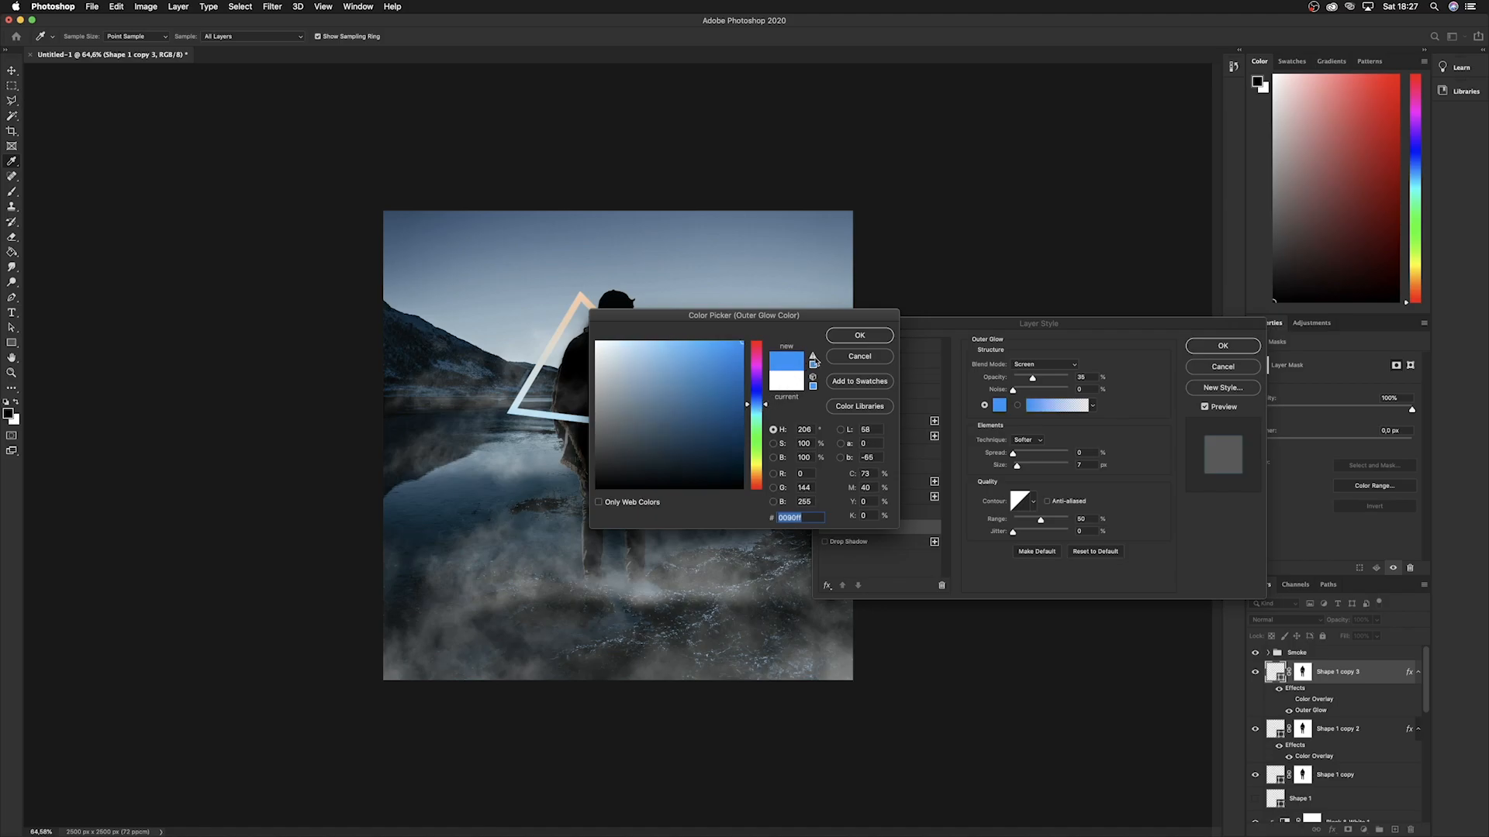
click(853, 339)
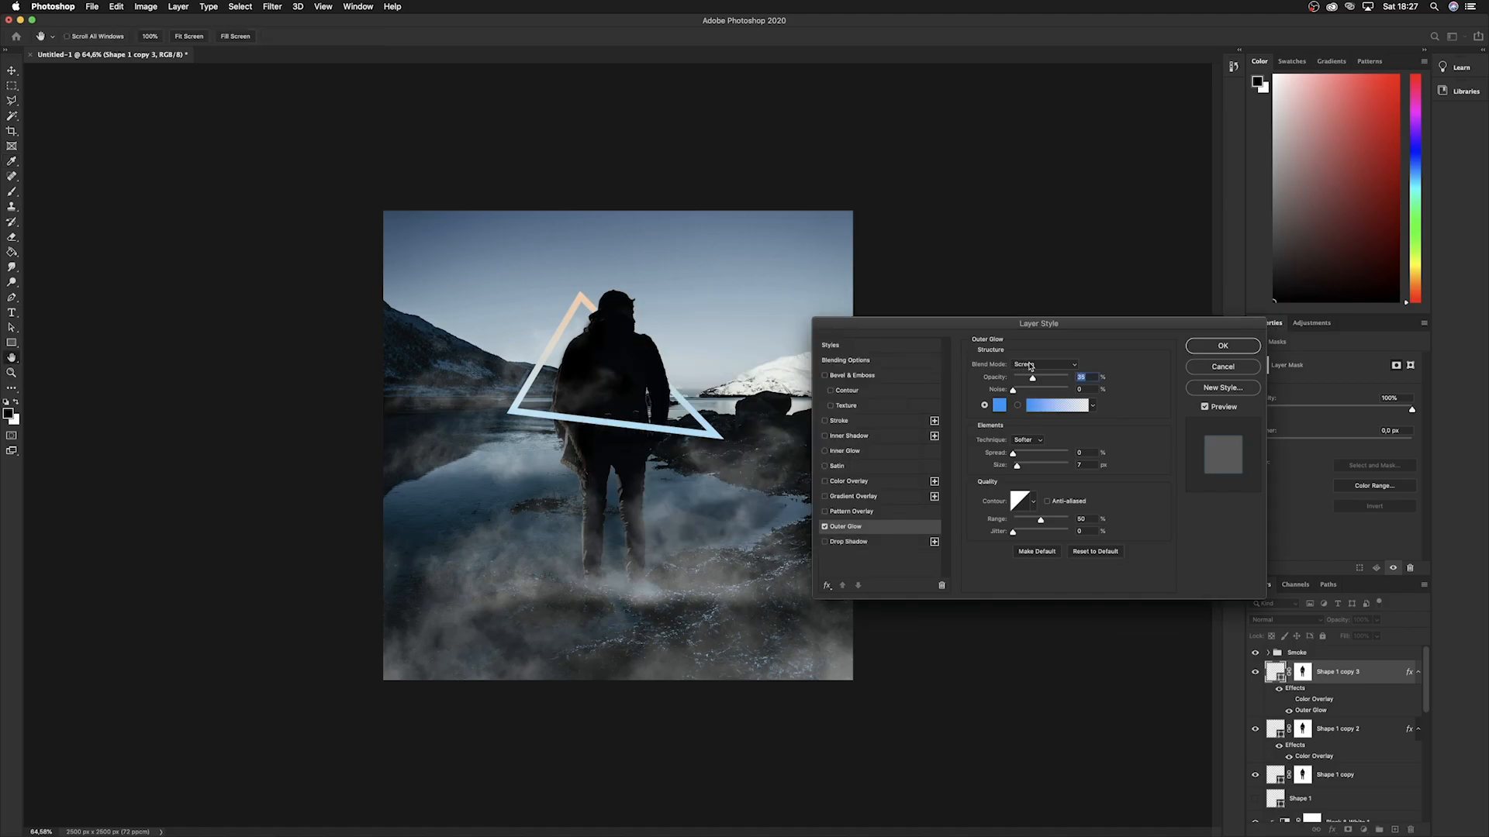
Try the Lighten and Normal blend modes on the blue Outer Glow at a size of 103 px, and restore Screen.
drag(1021, 469, 1038, 468)
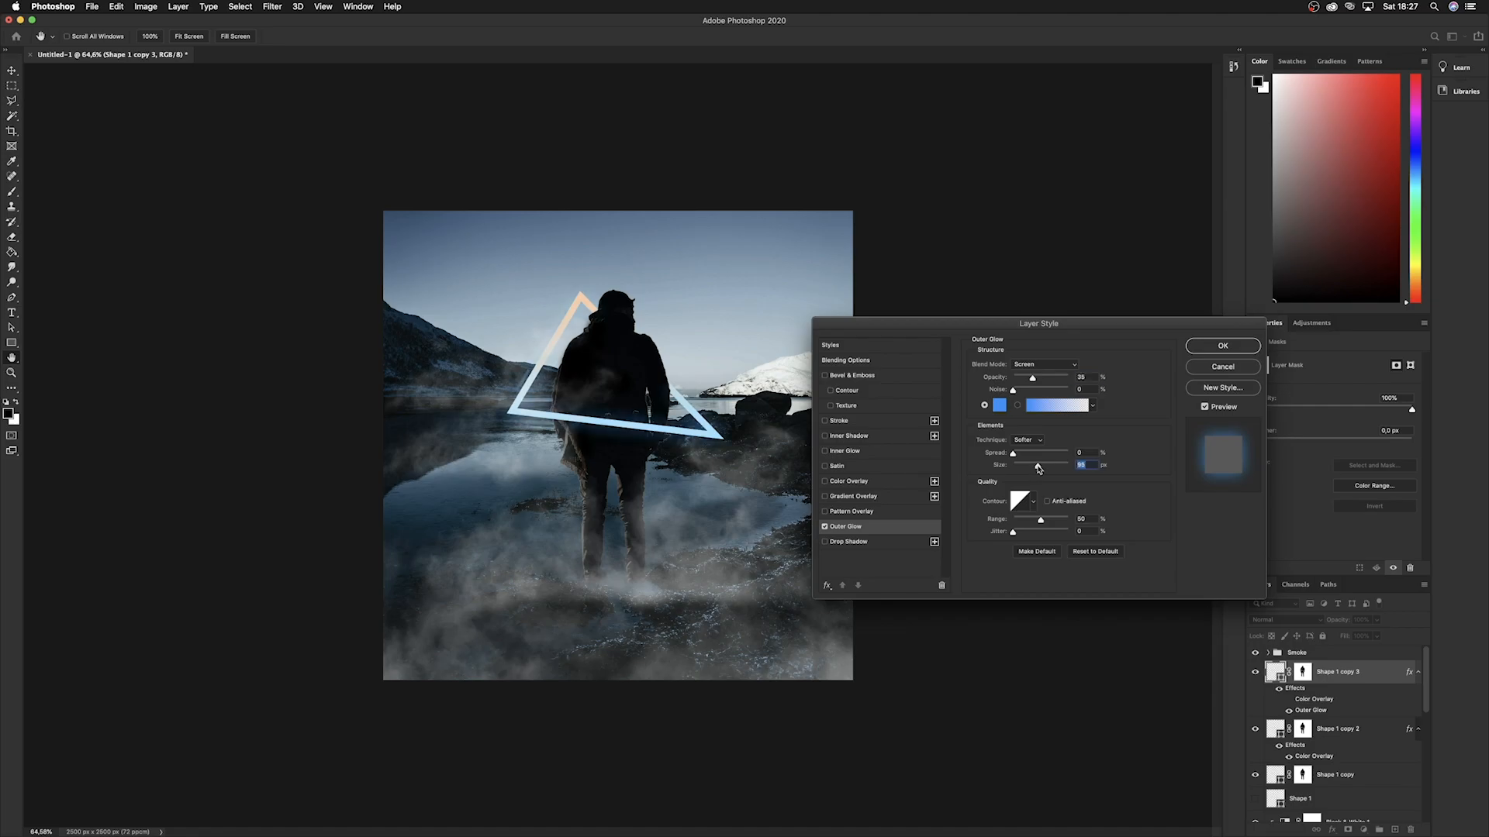
click(1045, 365)
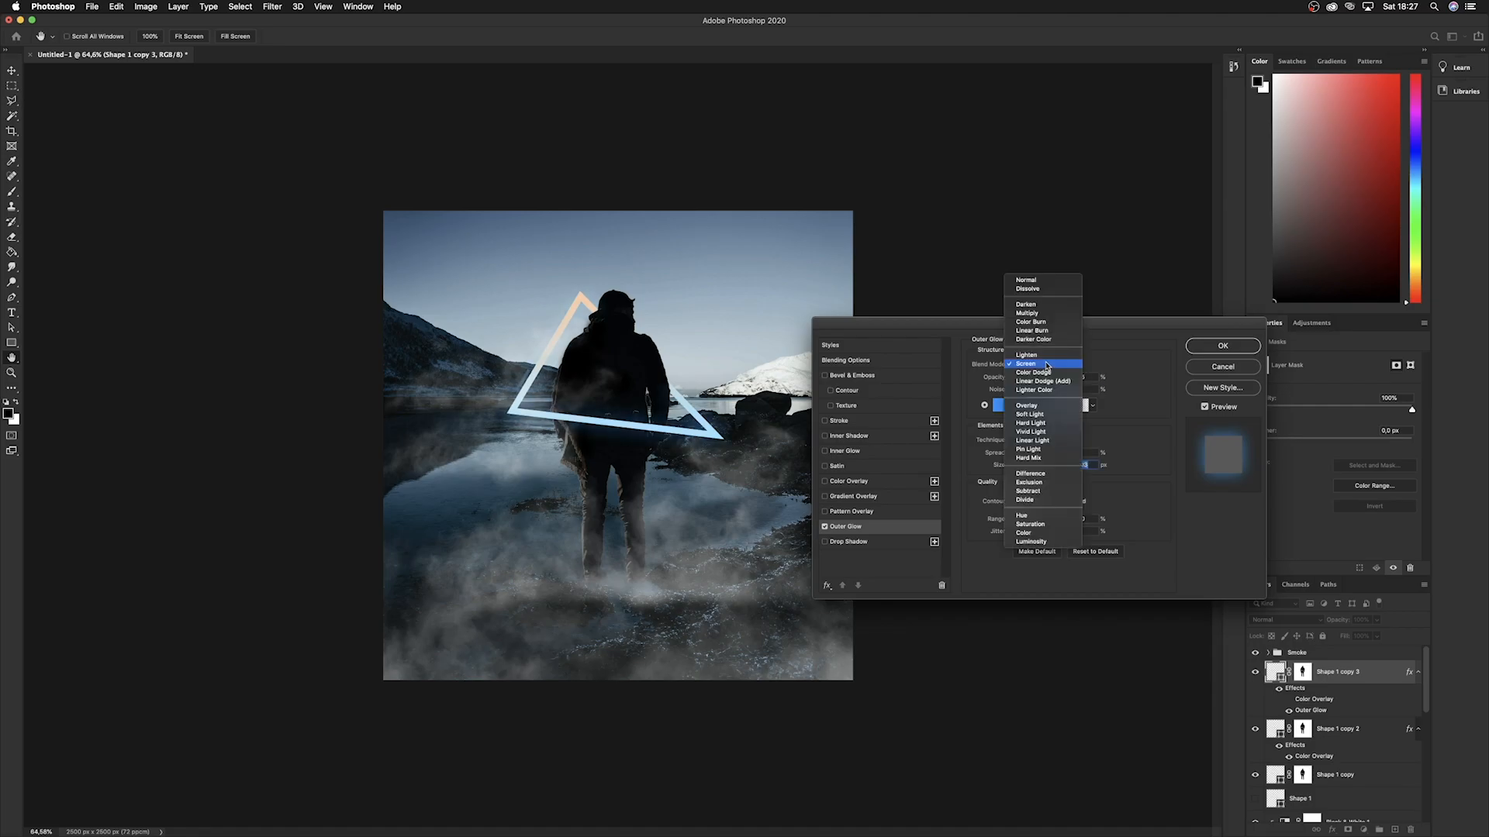
click(1039, 360)
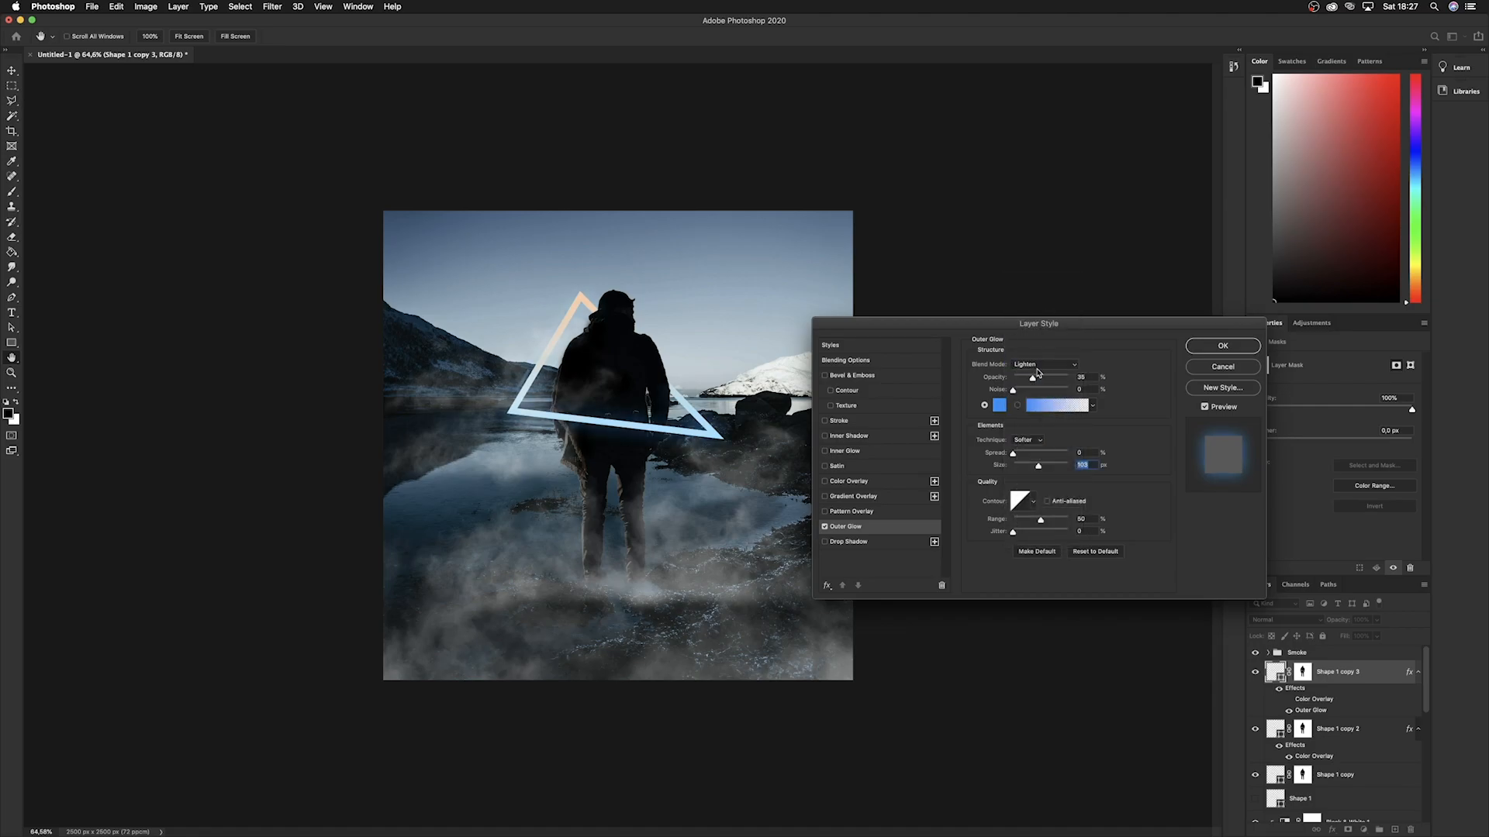
click(1037, 370)
click(1036, 291)
click(1038, 367)
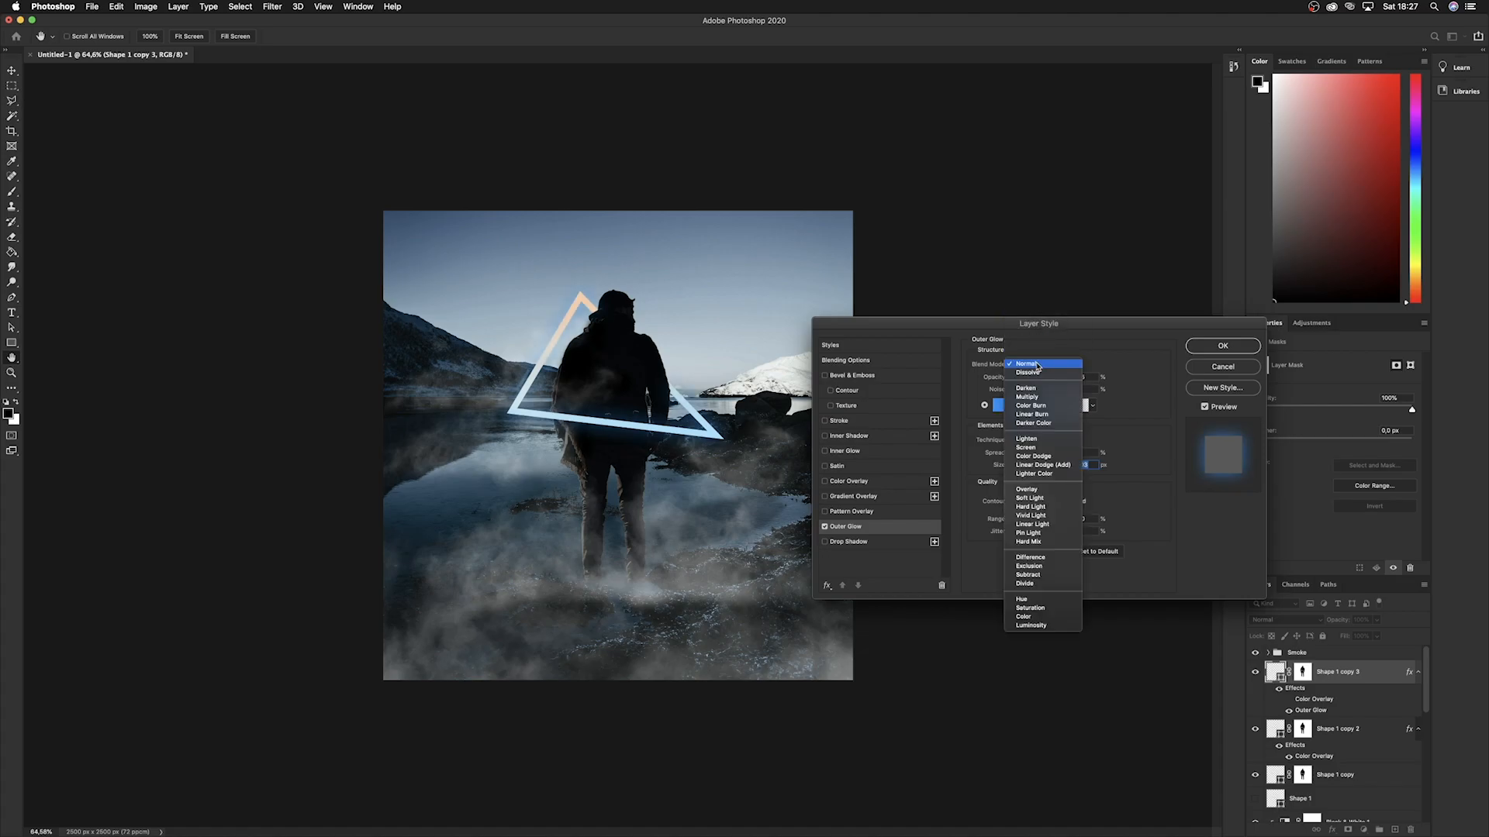
click(1043, 454)
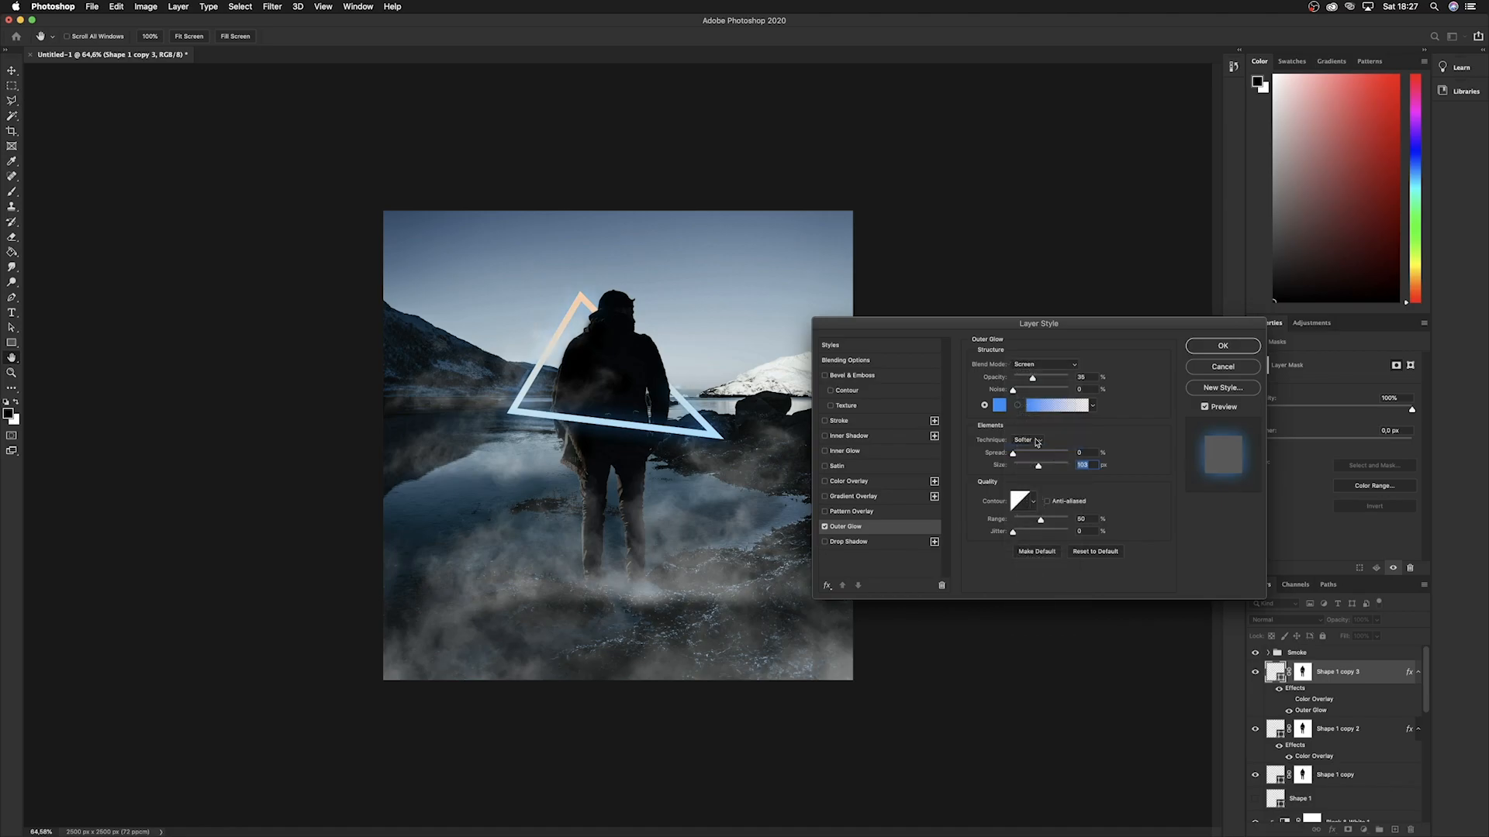
Set the blue Outer Glow to 84% opacity, 15% spread and a size of about 155 px.
drag(1032, 379, 1060, 382)
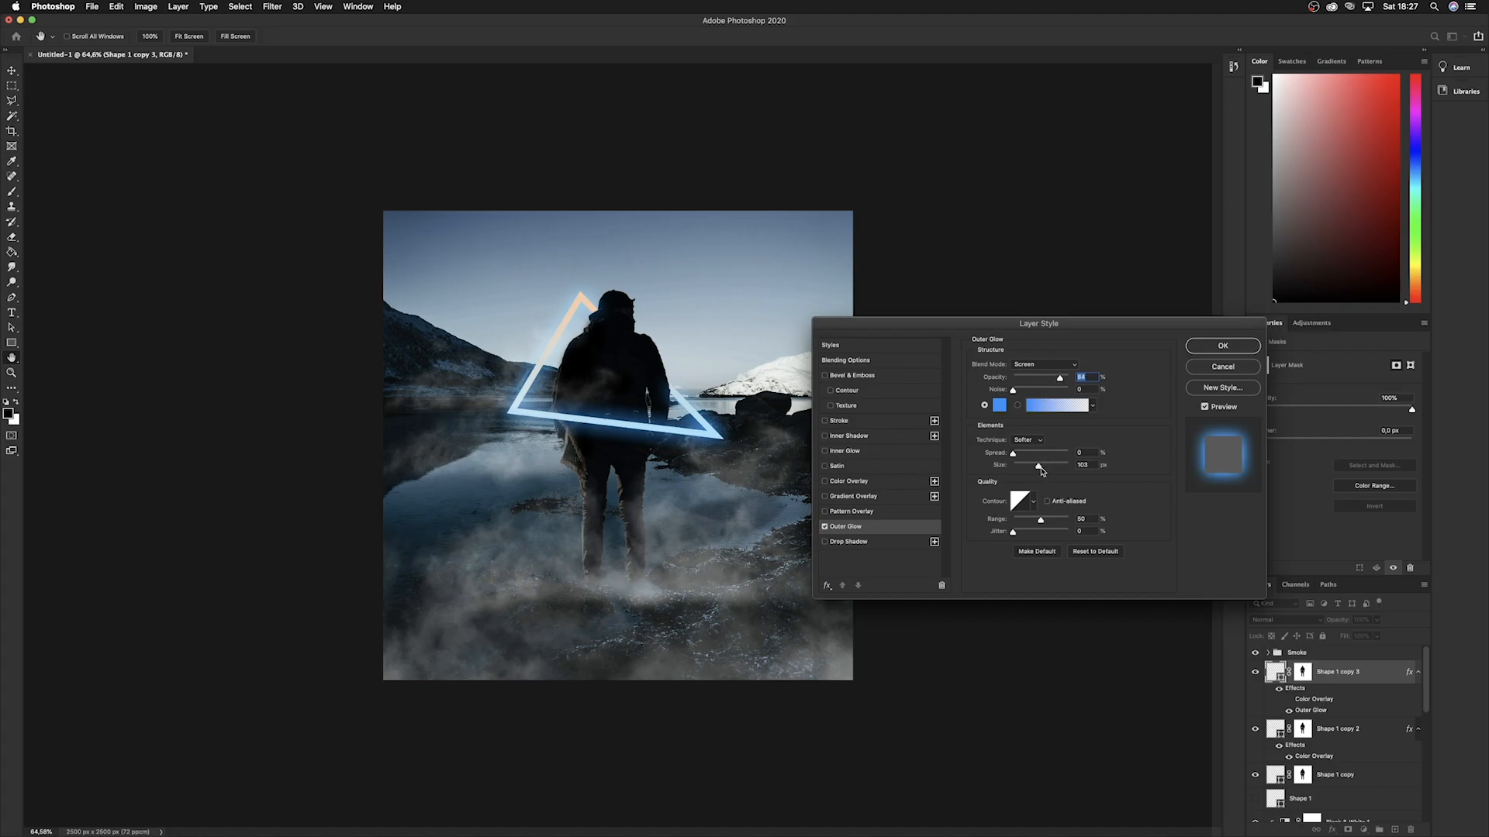
drag(1041, 469, 1050, 469)
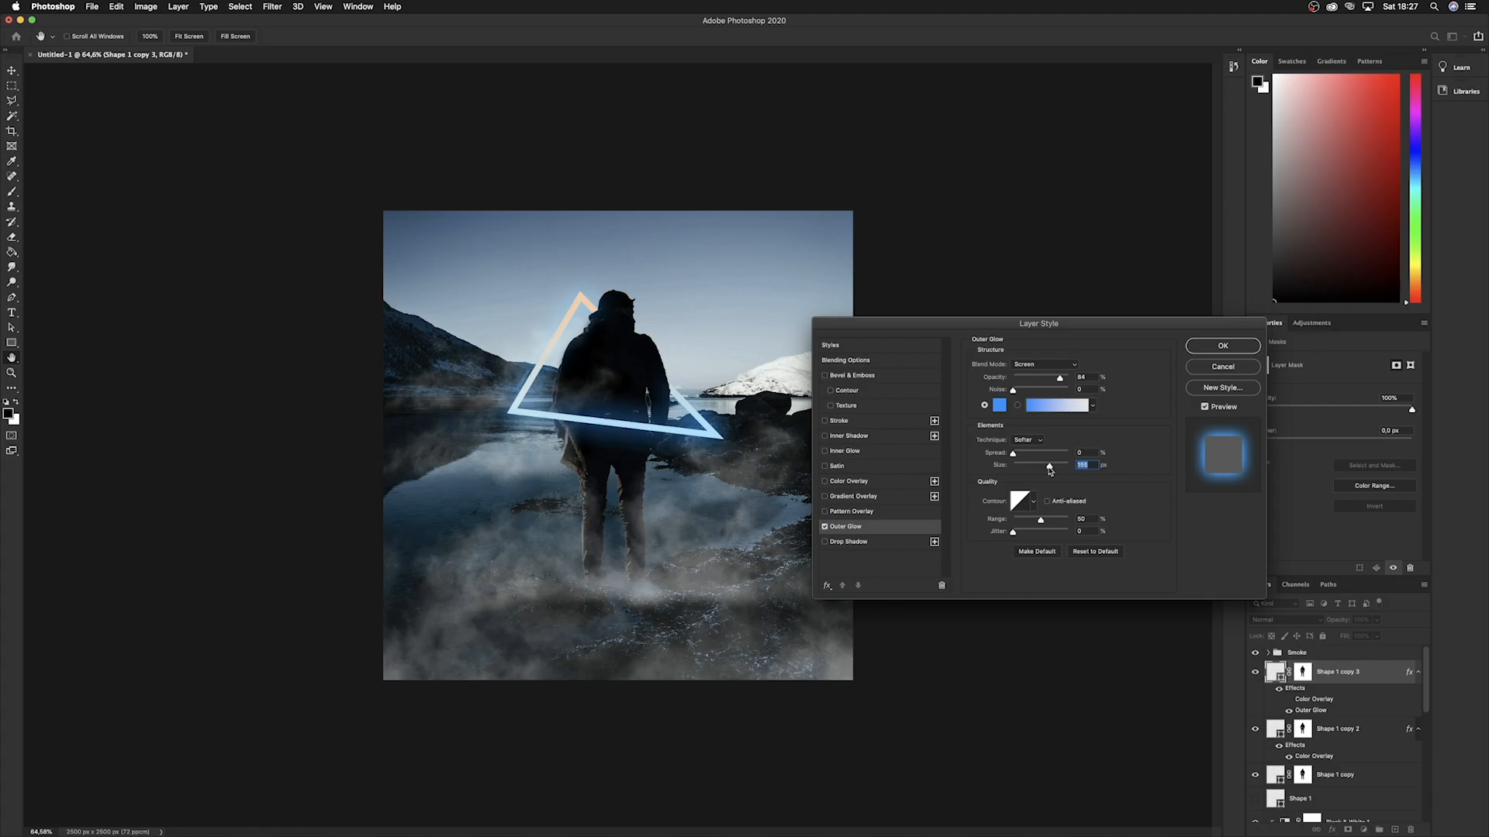
drag(1013, 456, 1018, 457)
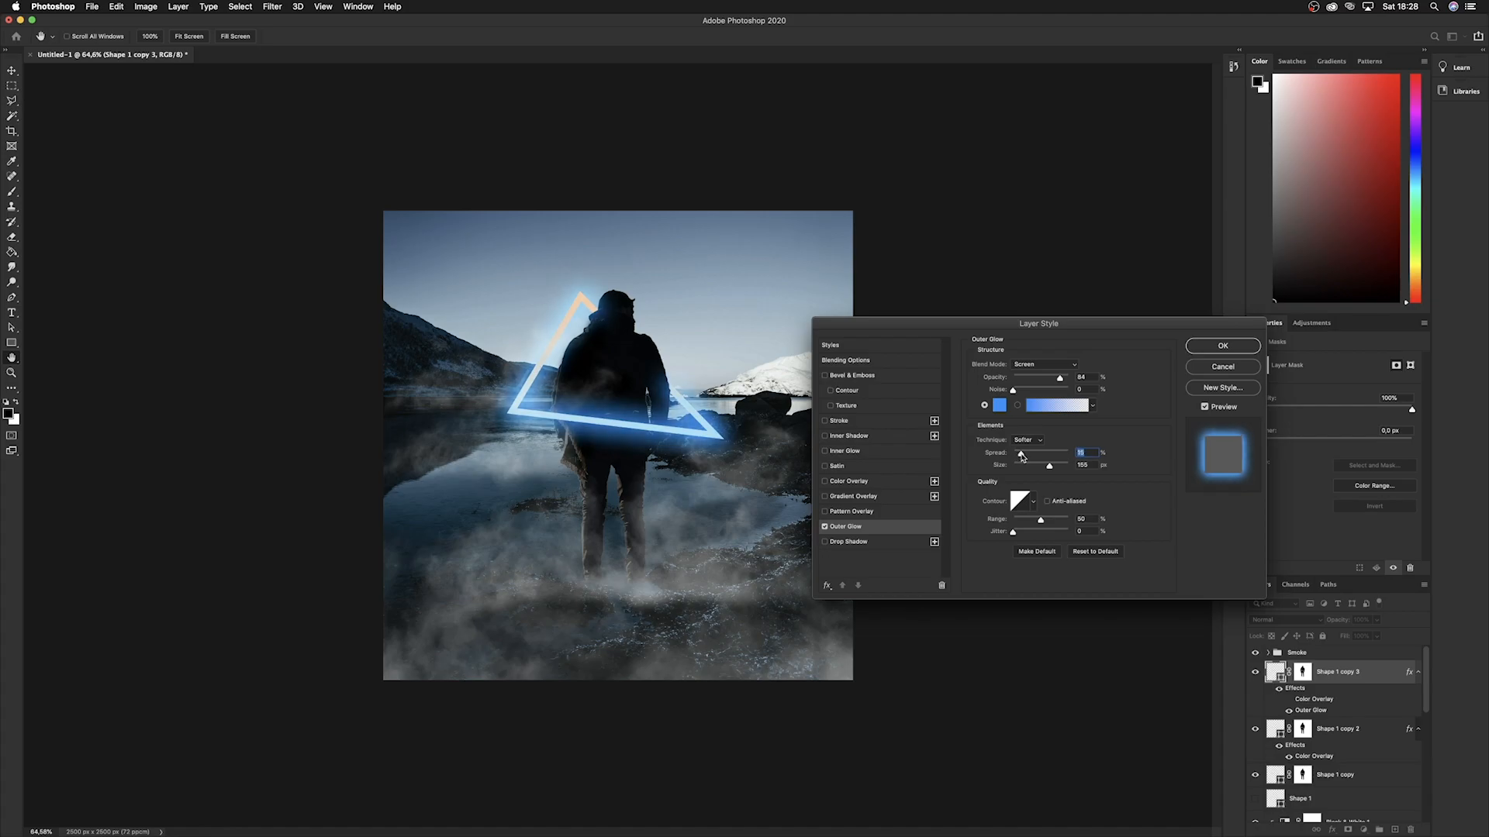
click(1223, 346)
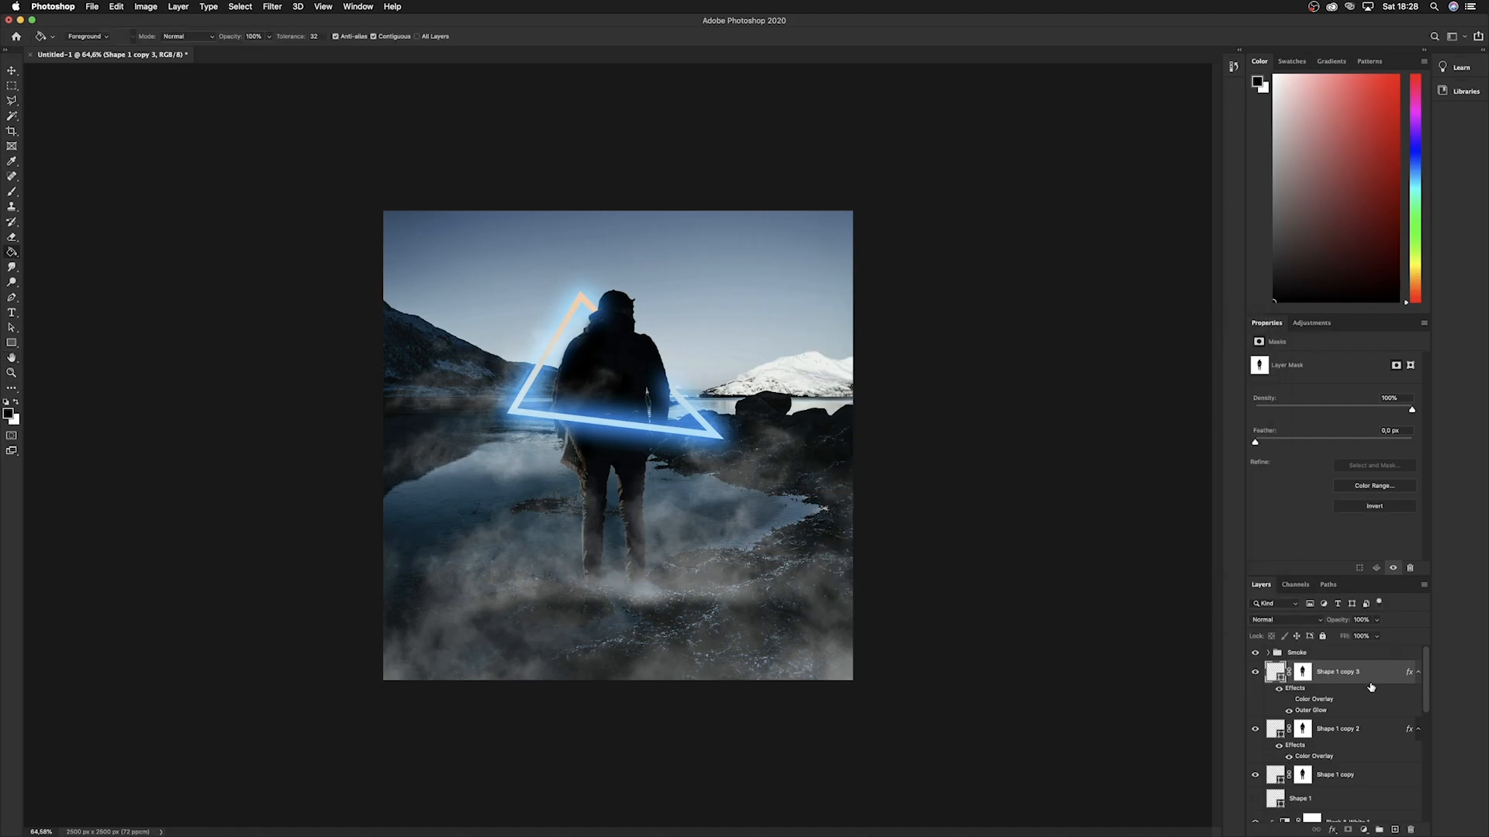
Duplicate the blue-glow layer Shape 1 copy 3 and set the duplicate's Outer Glow to orange ff7800 with a size of 120 px.
key(super+j)
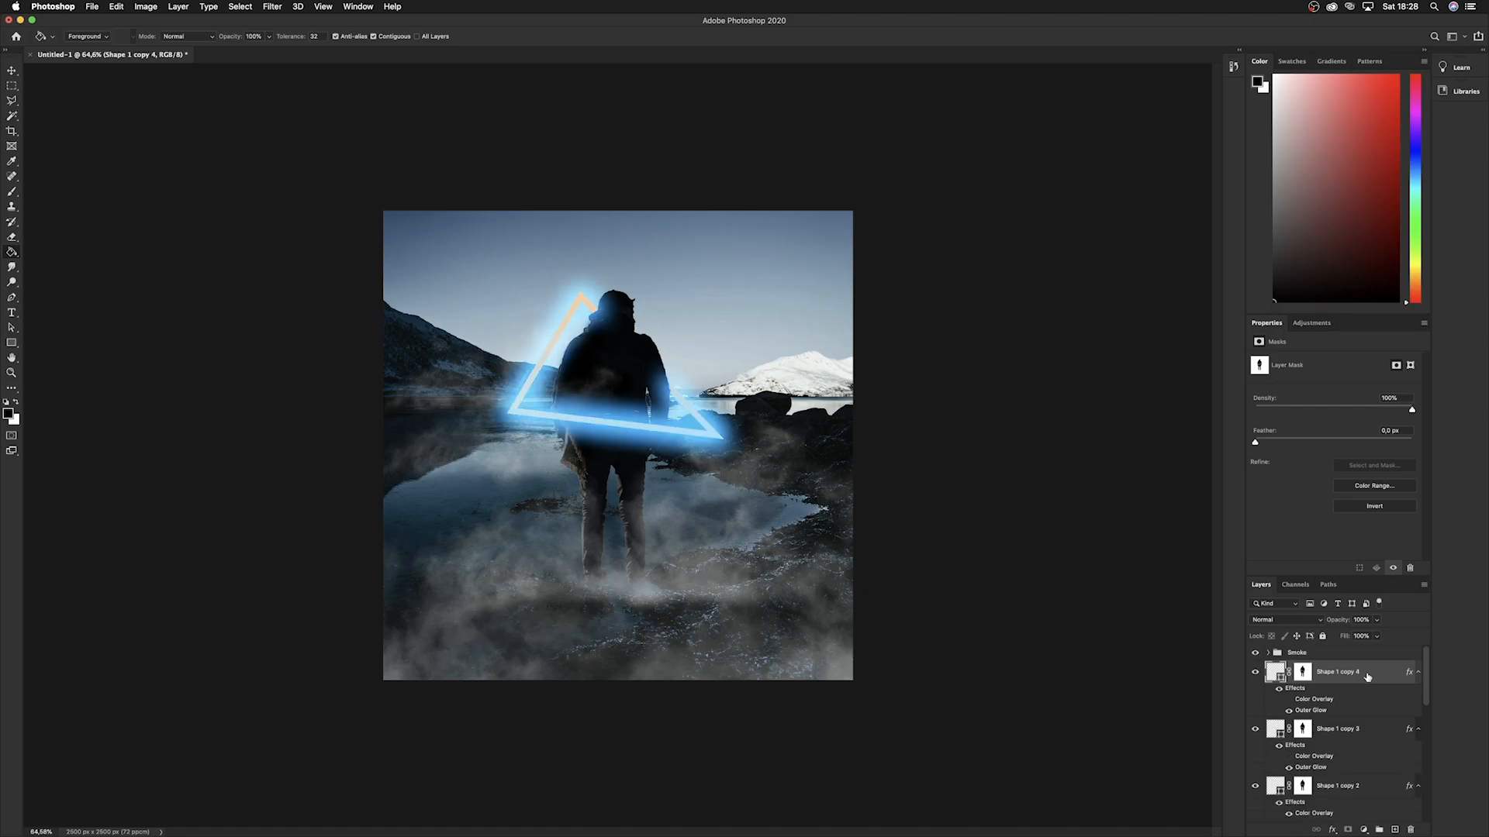
double_click(1313, 711)
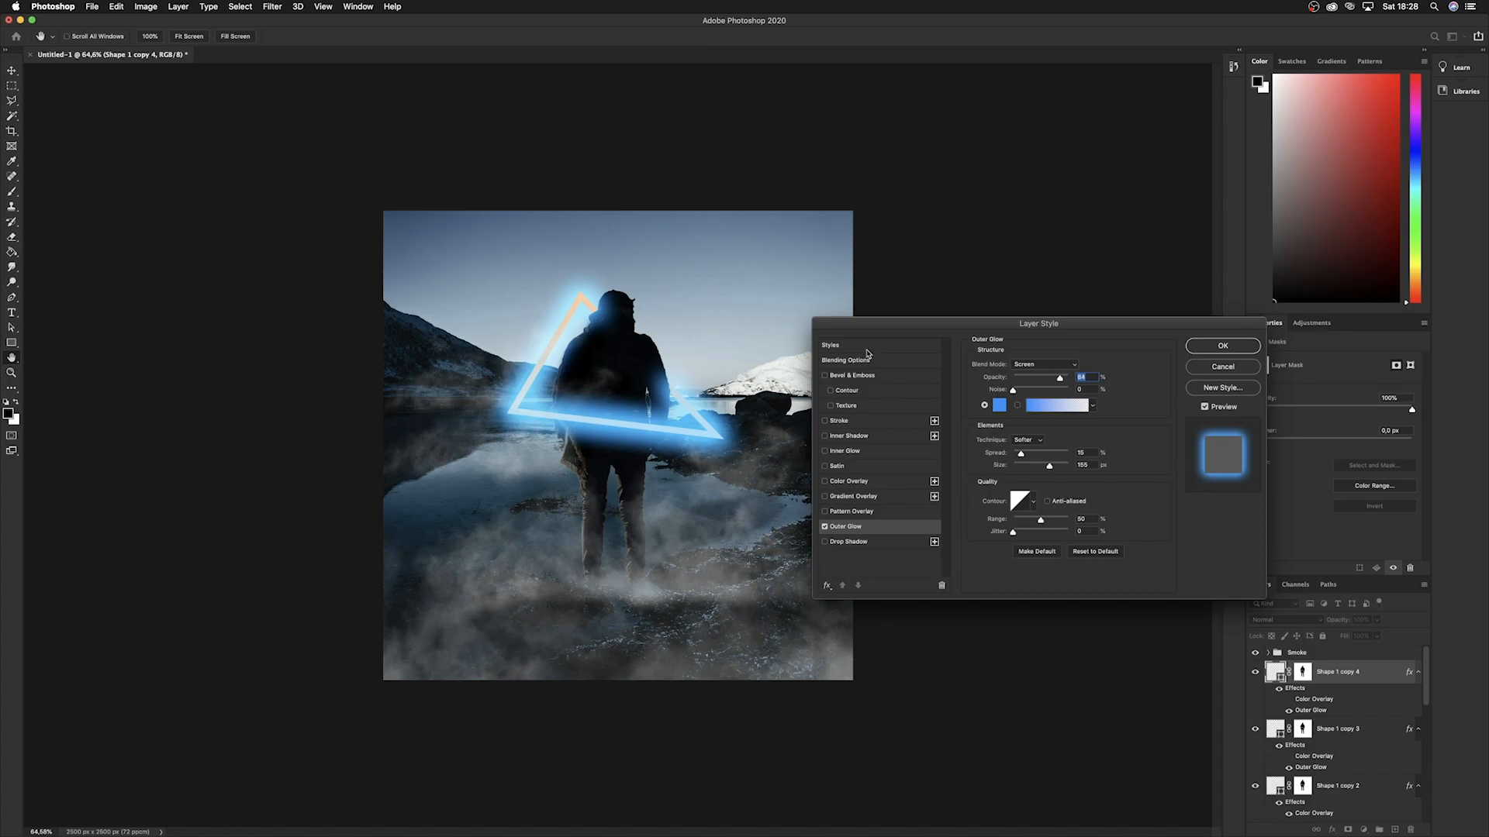
click(1001, 405)
click(758, 479)
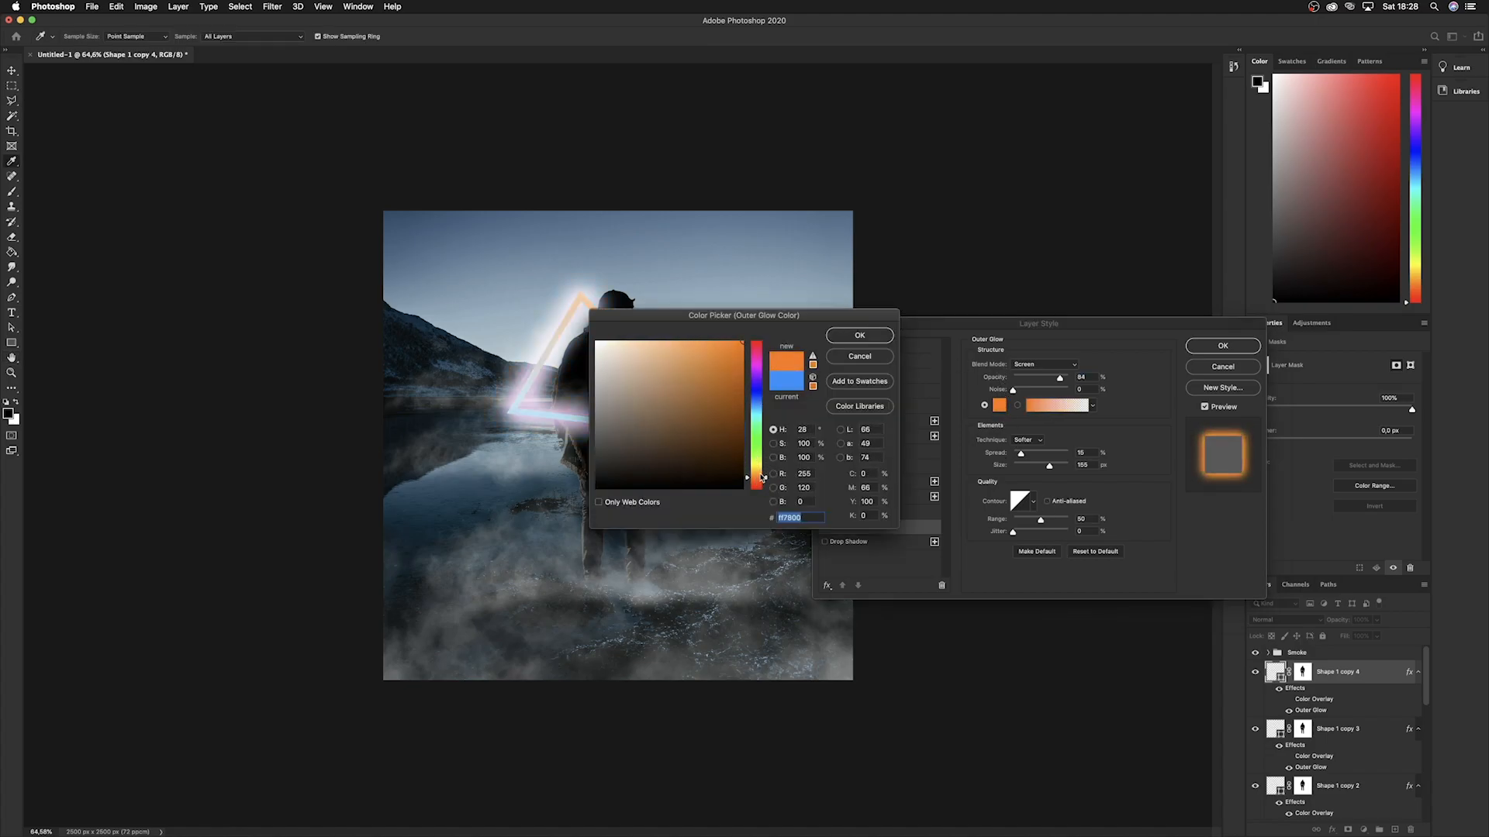
click(857, 336)
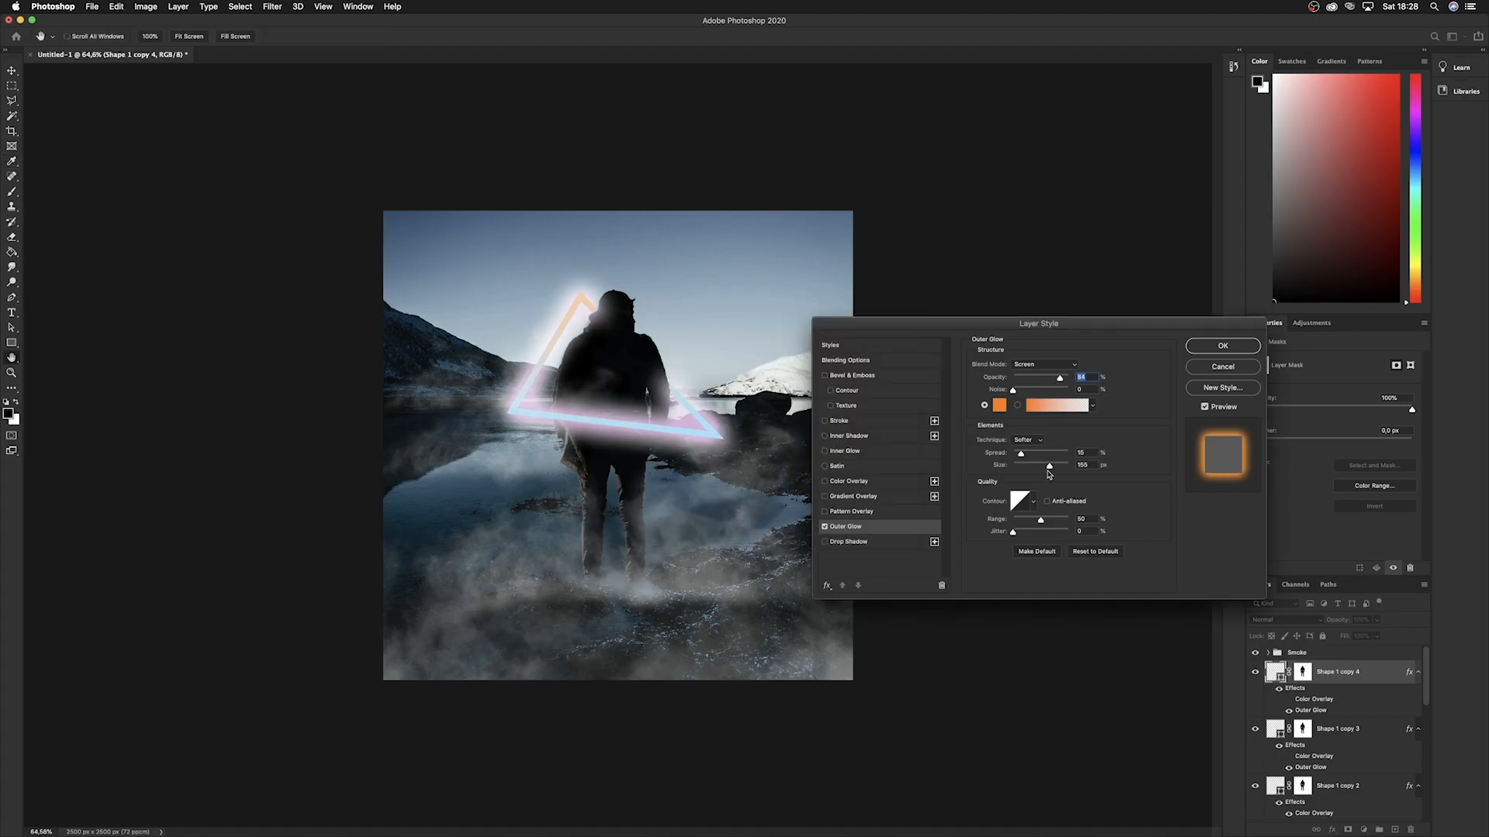
drag(1048, 471, 1043, 471)
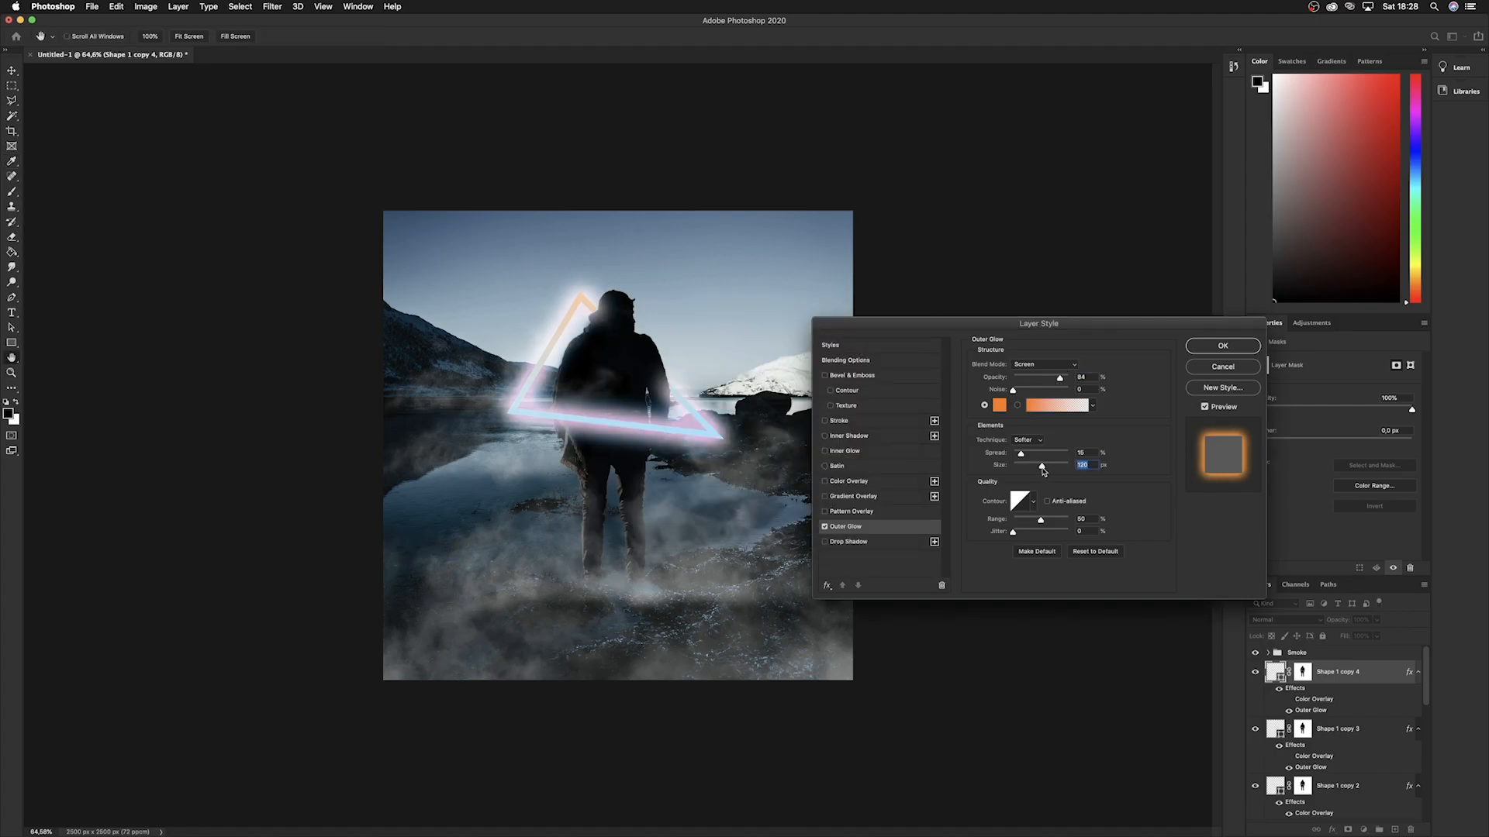
click(1223, 345)
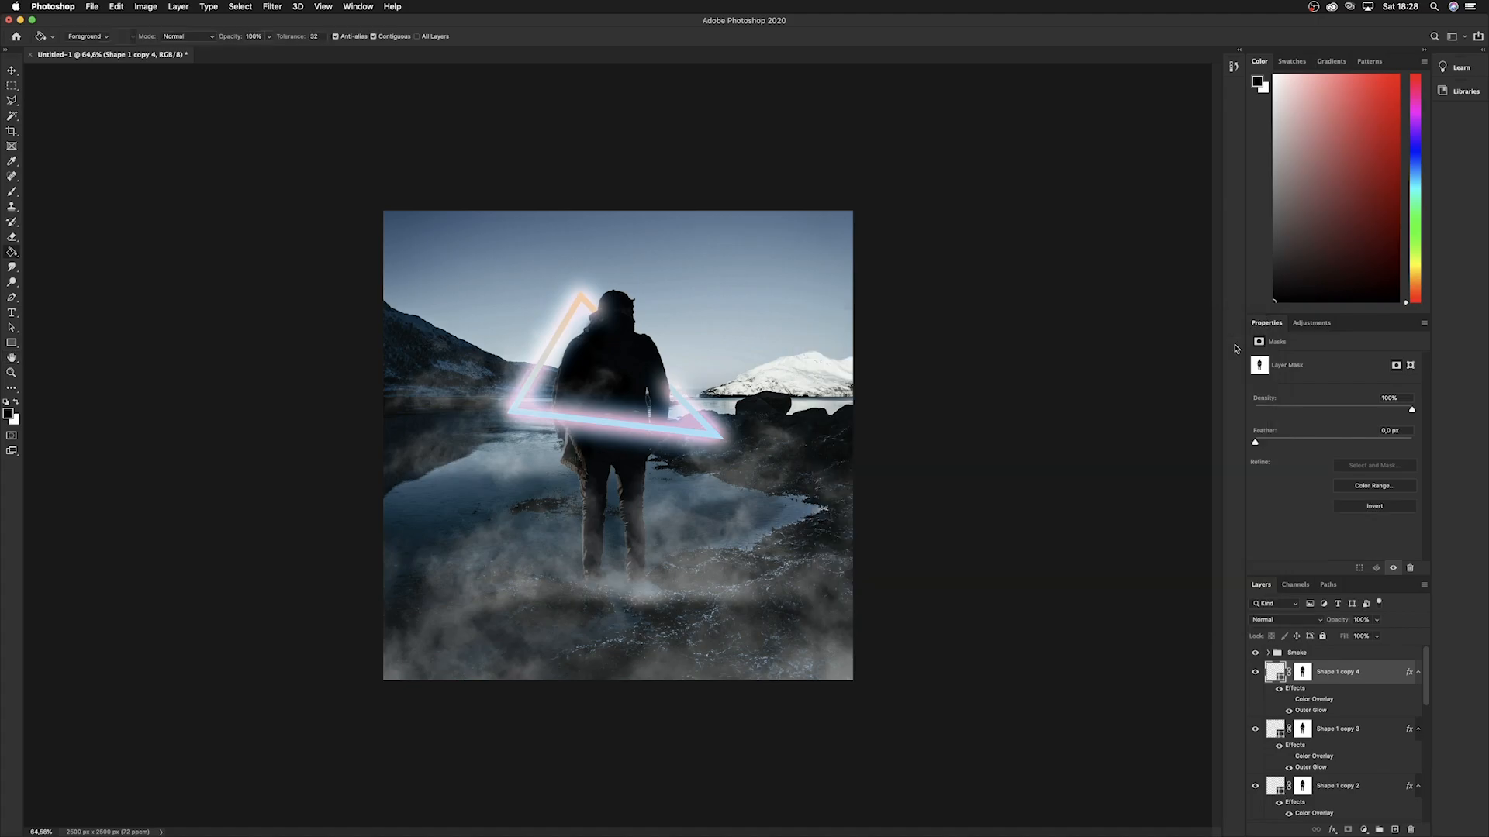
Rasterize the layer styles of the two glow layers Shape 1 copy 3 and Shape 1 copy 4.
shift+click(1377, 731)
right_click(1376, 731)
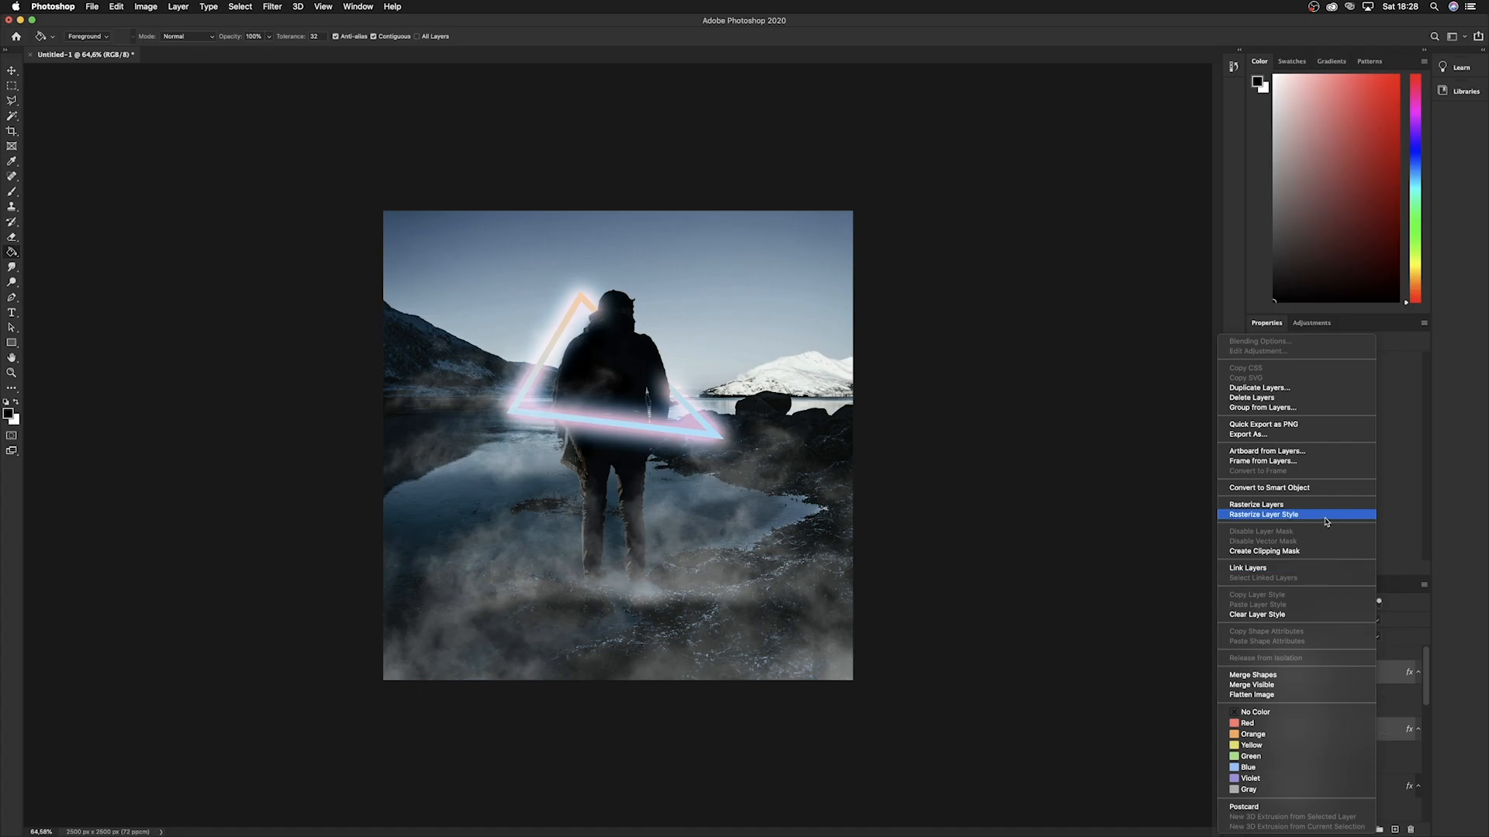
click(1326, 521)
Erase the orange glow of Shape 1 copy 4 along the triangle's left edge and top corner with an enlarged soft Eraser.
click(1365, 696)
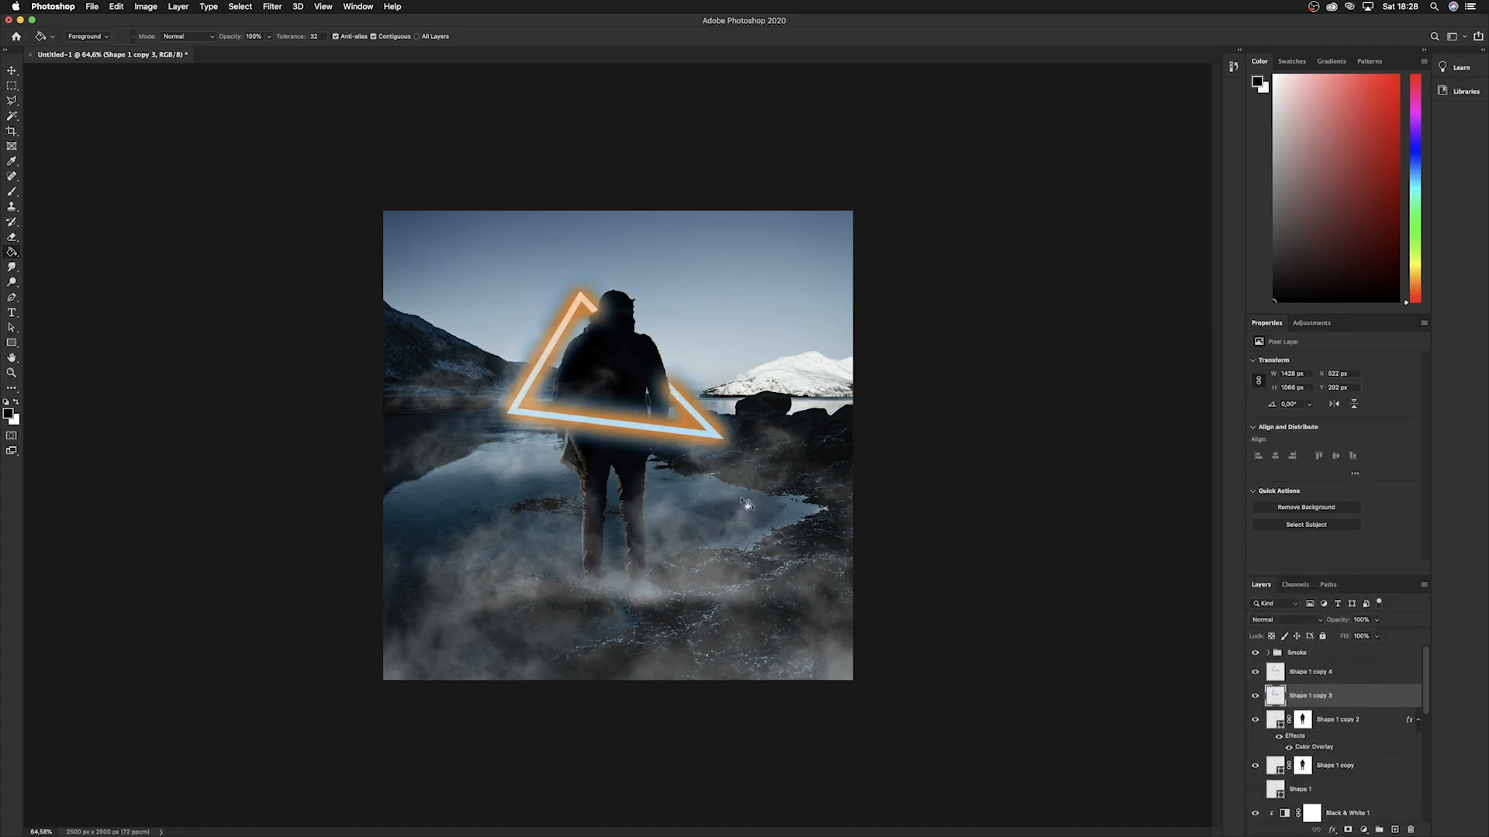
click(12, 238)
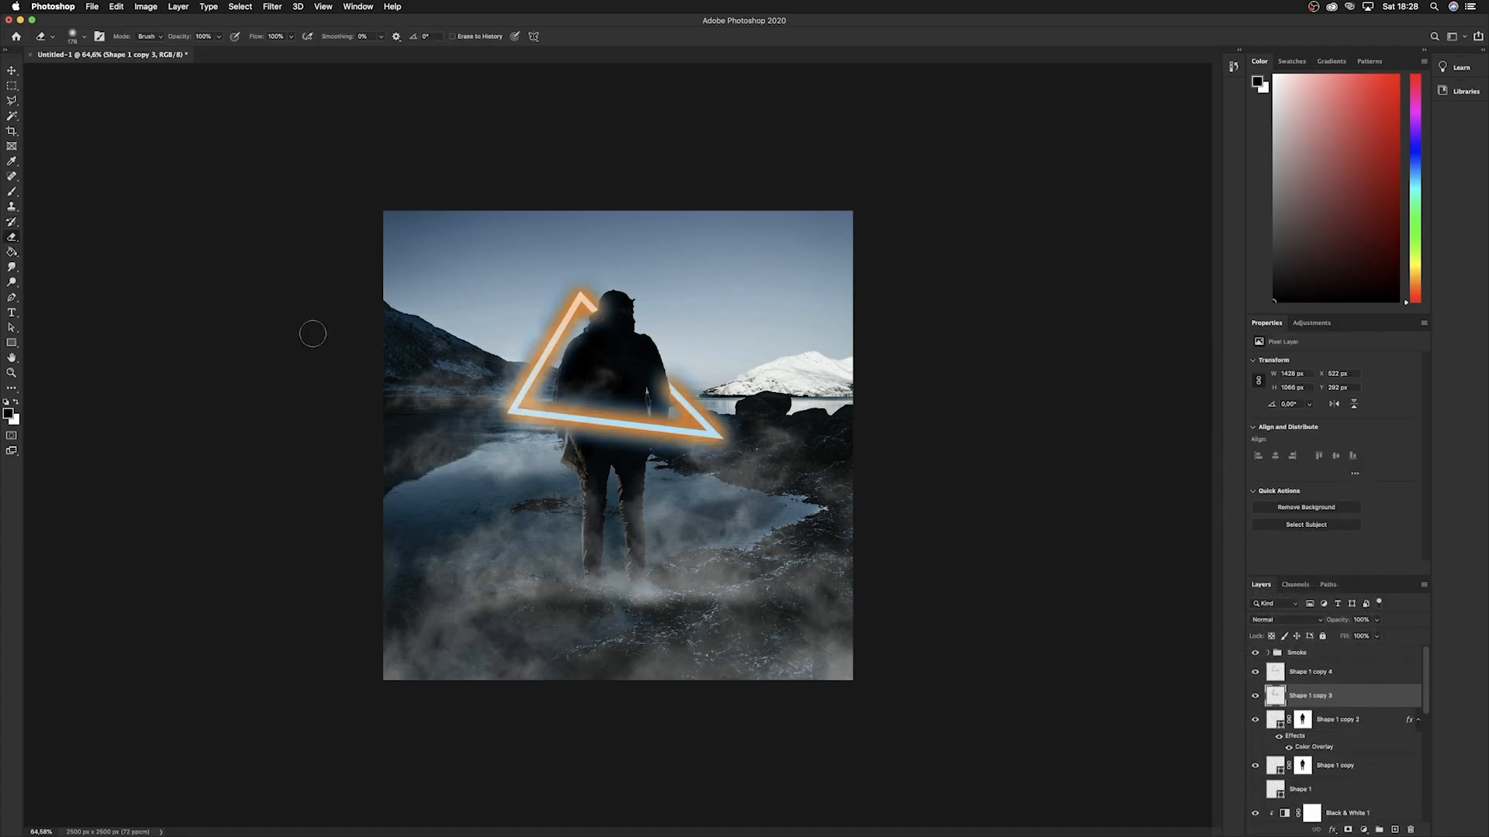
right_click(729, 486)
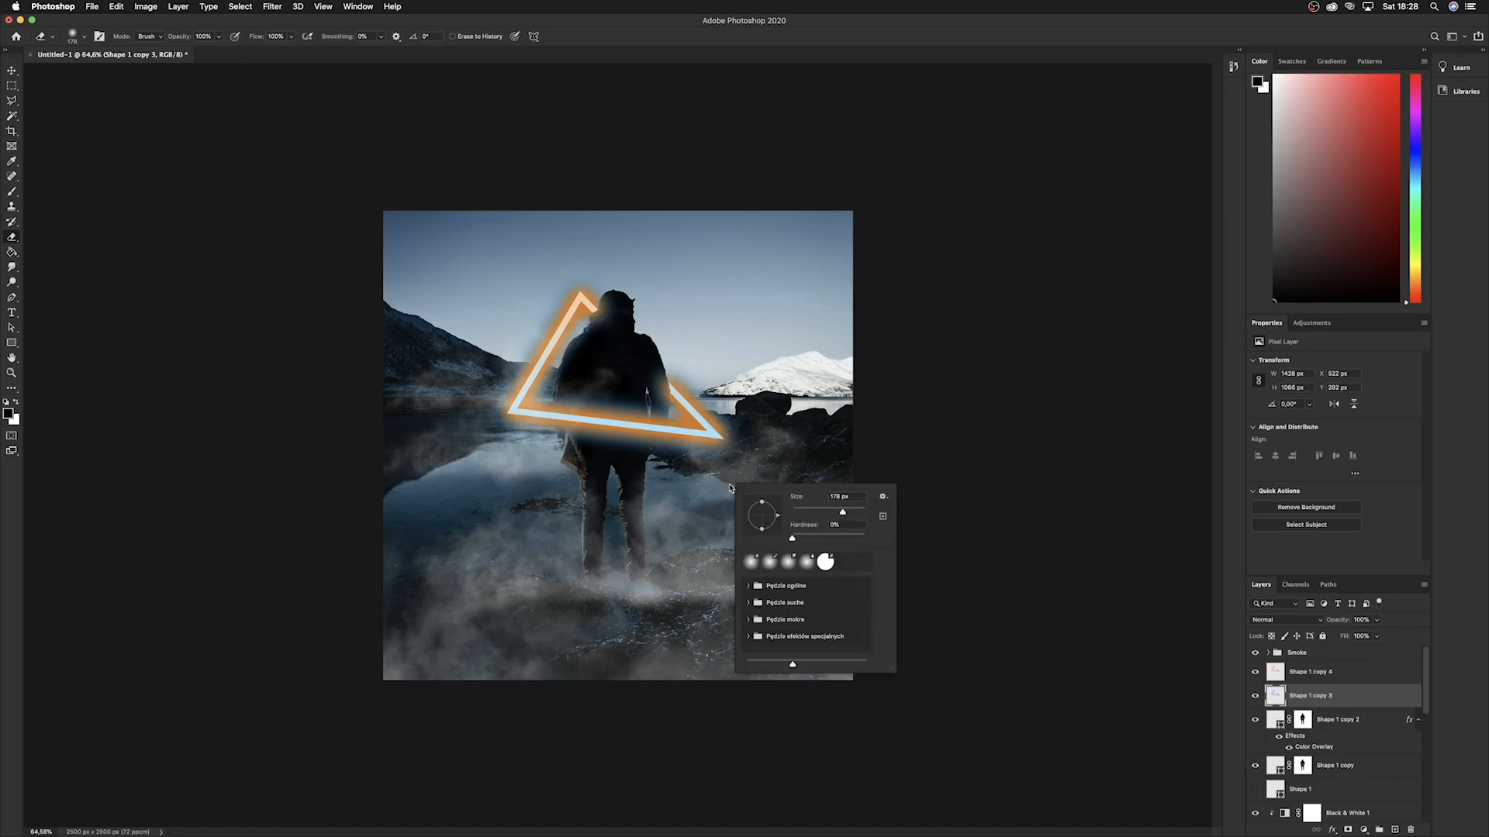
drag(843, 511, 853, 513)
drag(713, 448, 606, 469)
key(super+z)
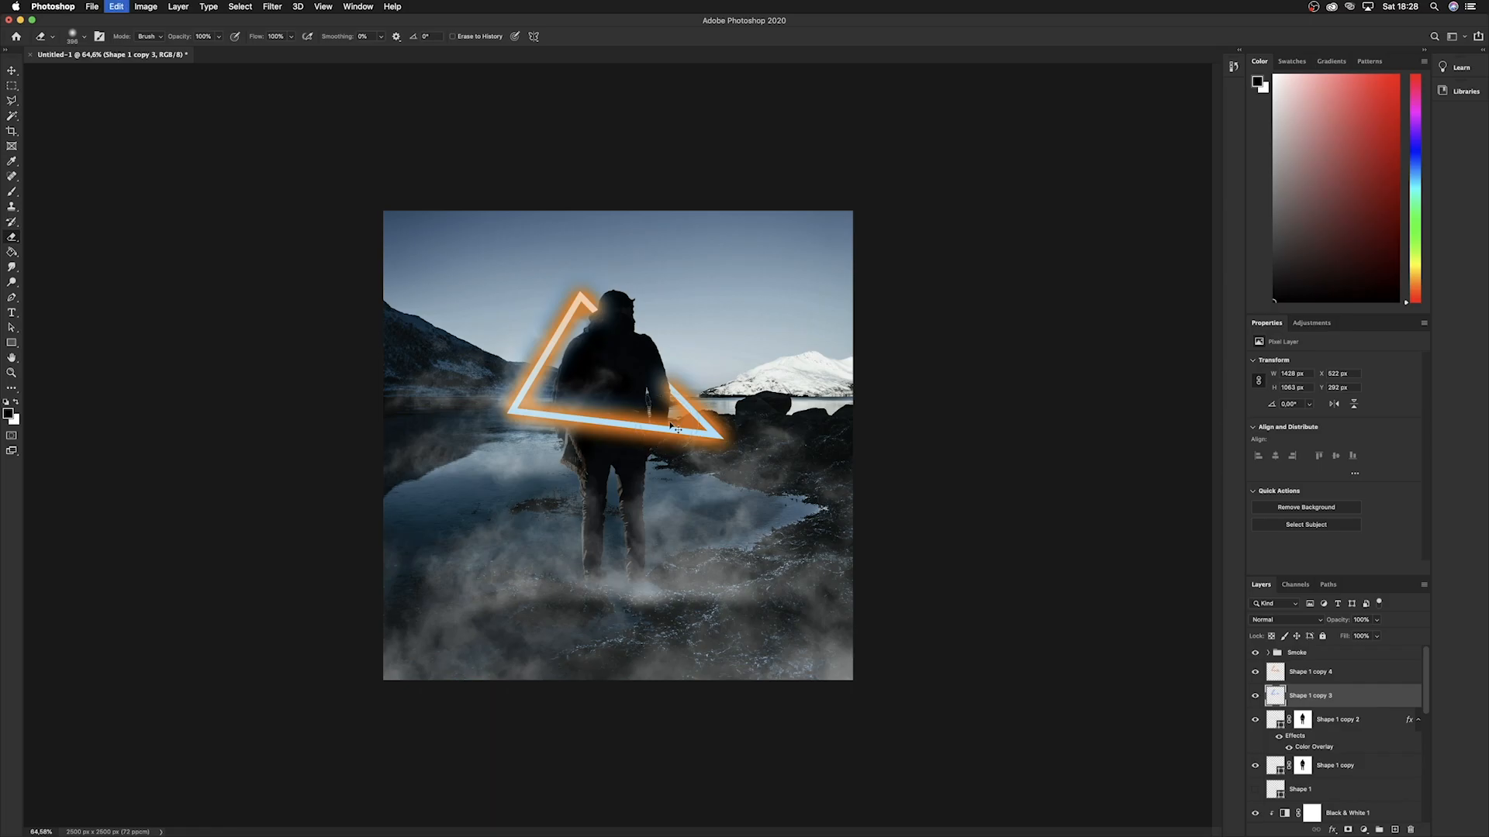
click(1310, 672)
drag(373, 435, 609, 306)
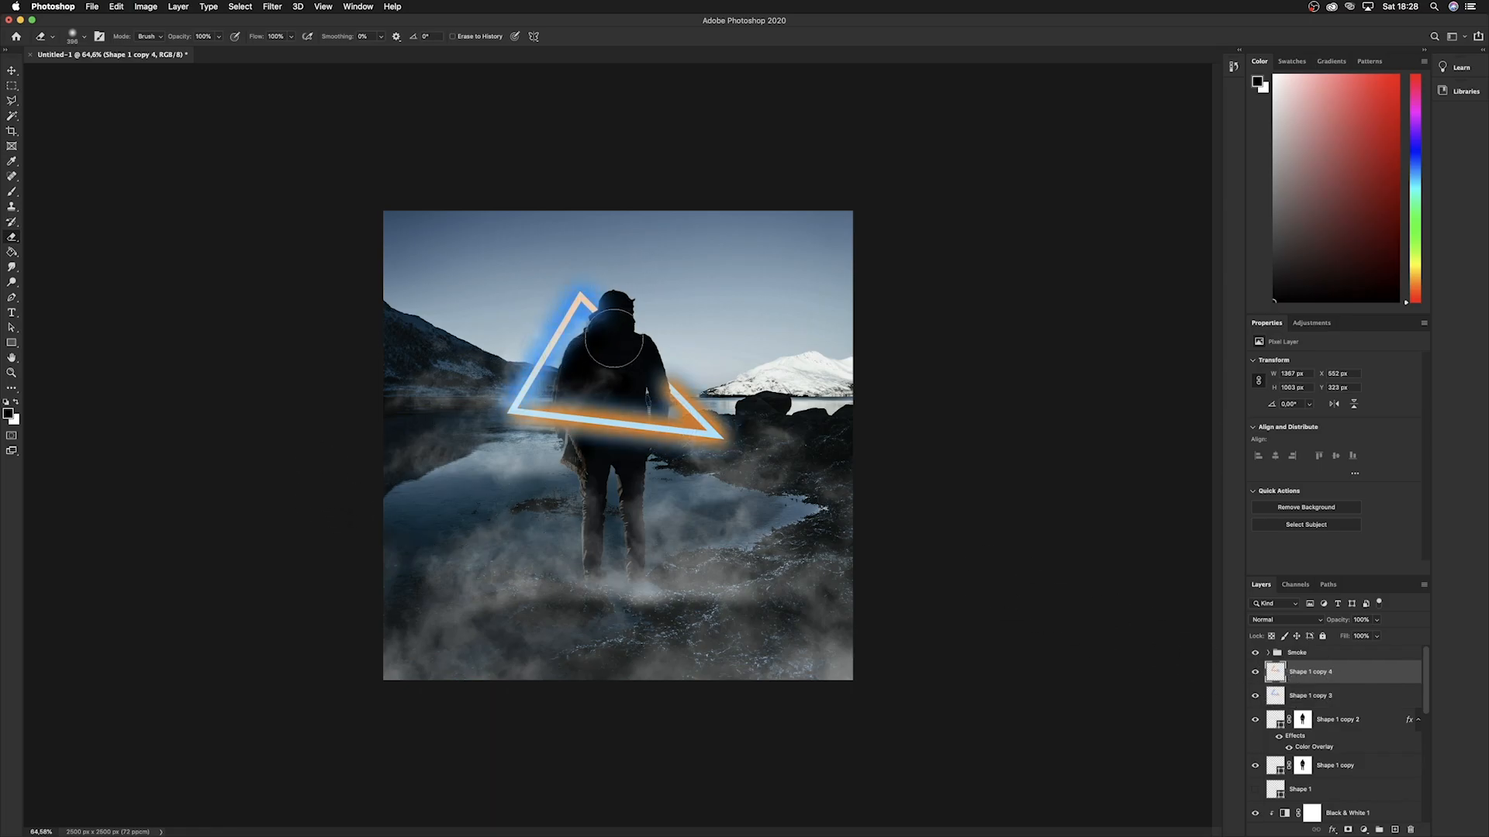
Lower the opacity of the orange-glow layer Shape 1 copy 4 to about 94%.
key(super+minus)
key(super+minus)
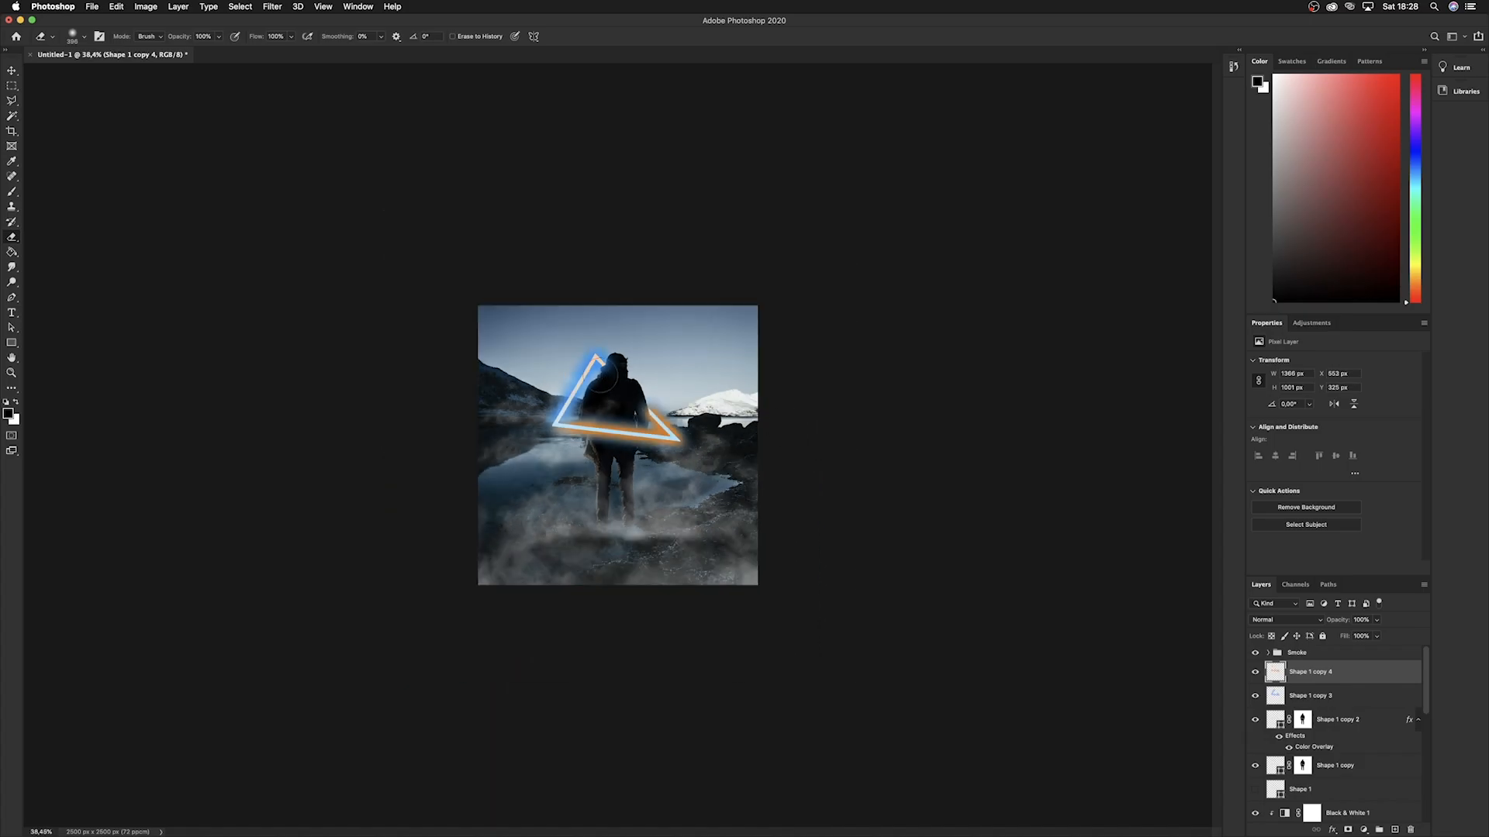
scroll(588, 361, up, 8)
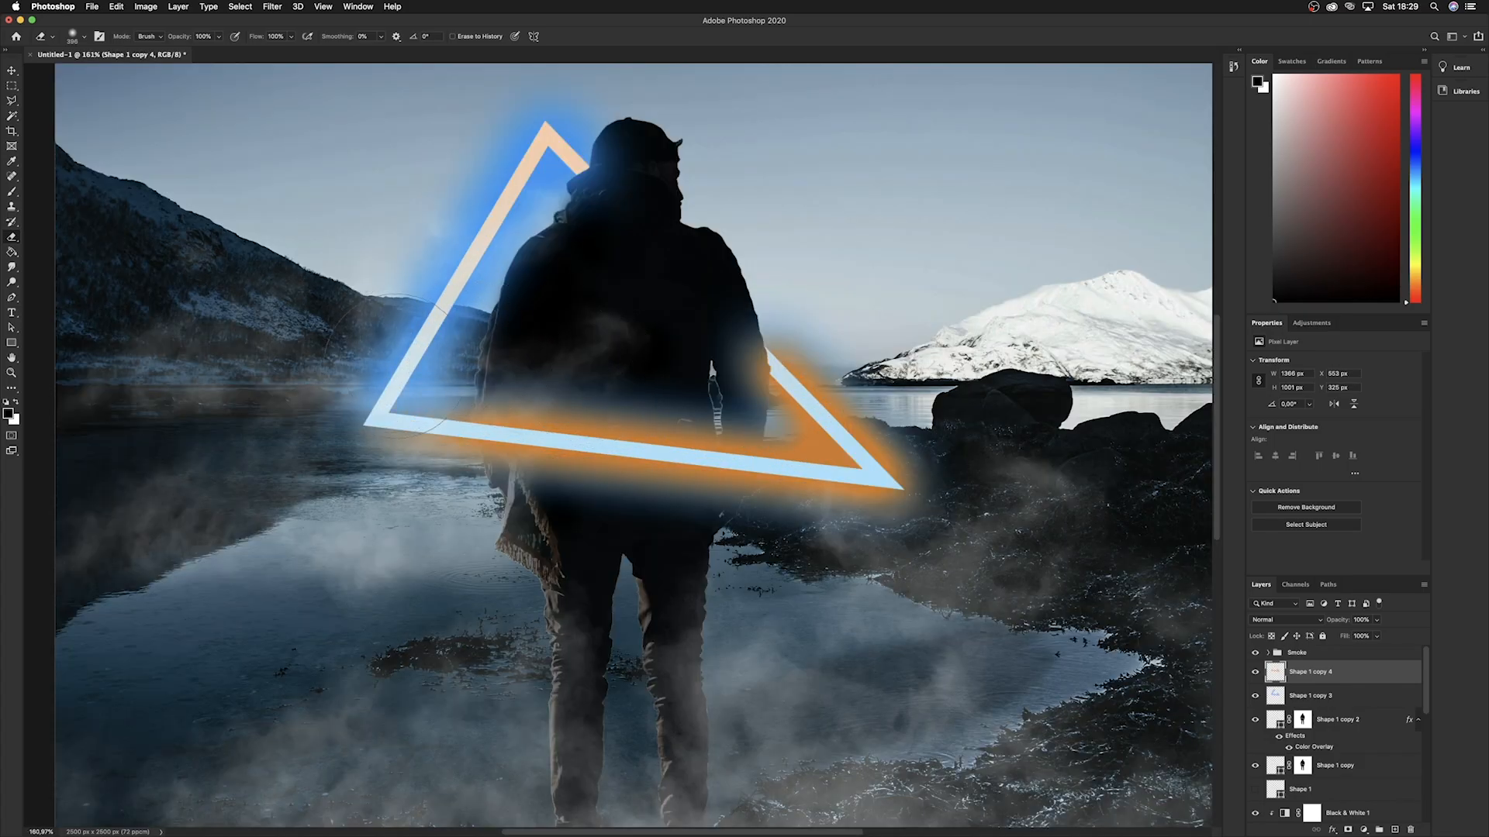
click(1376, 620)
drag(1374, 635, 1357, 636)
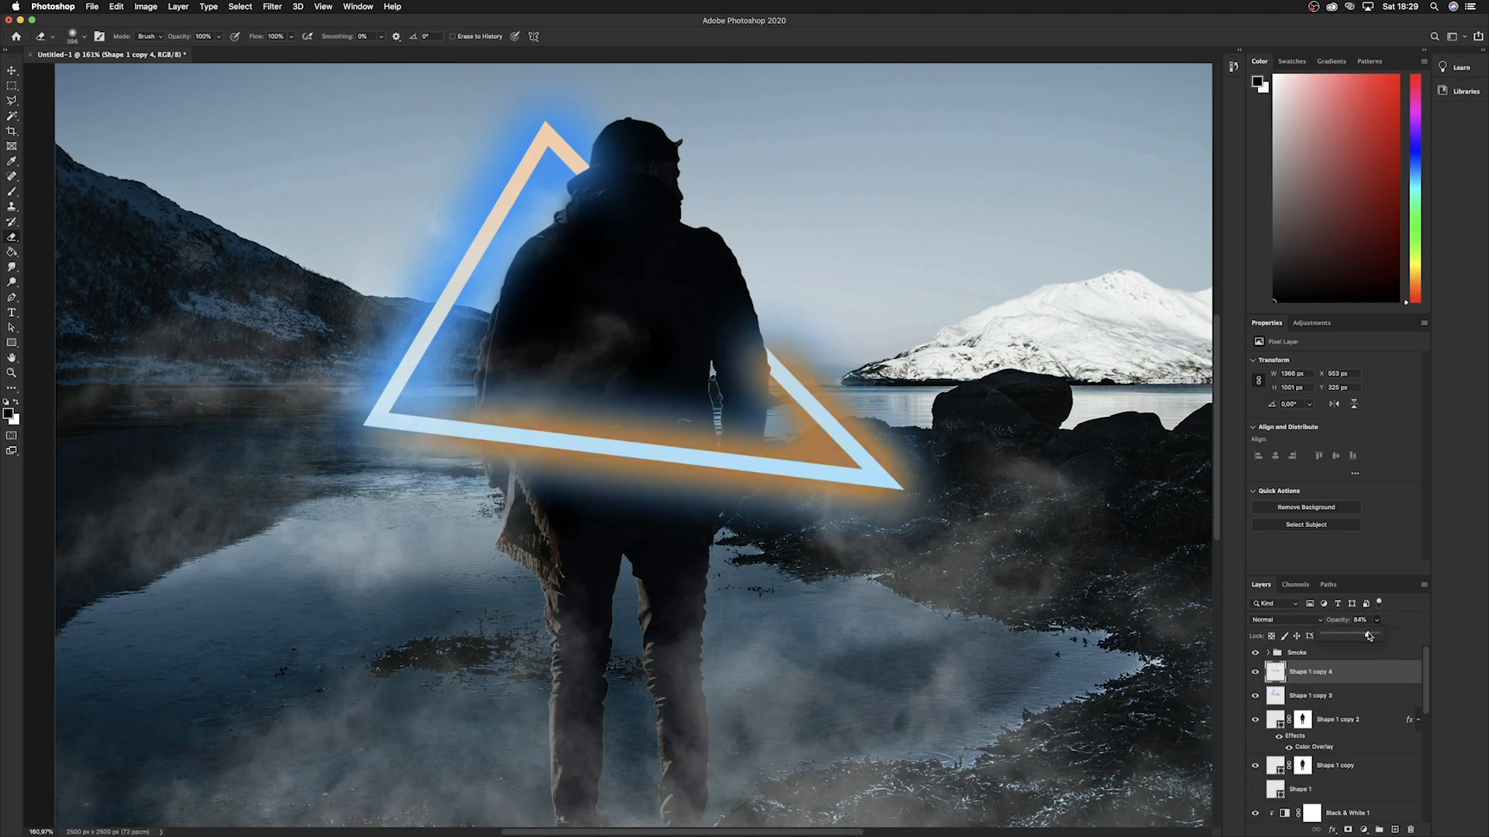
Lower the opacity of the blue-glow layer Shape 1 copy 3 to about 79%.
click(1360, 692)
click(1377, 619)
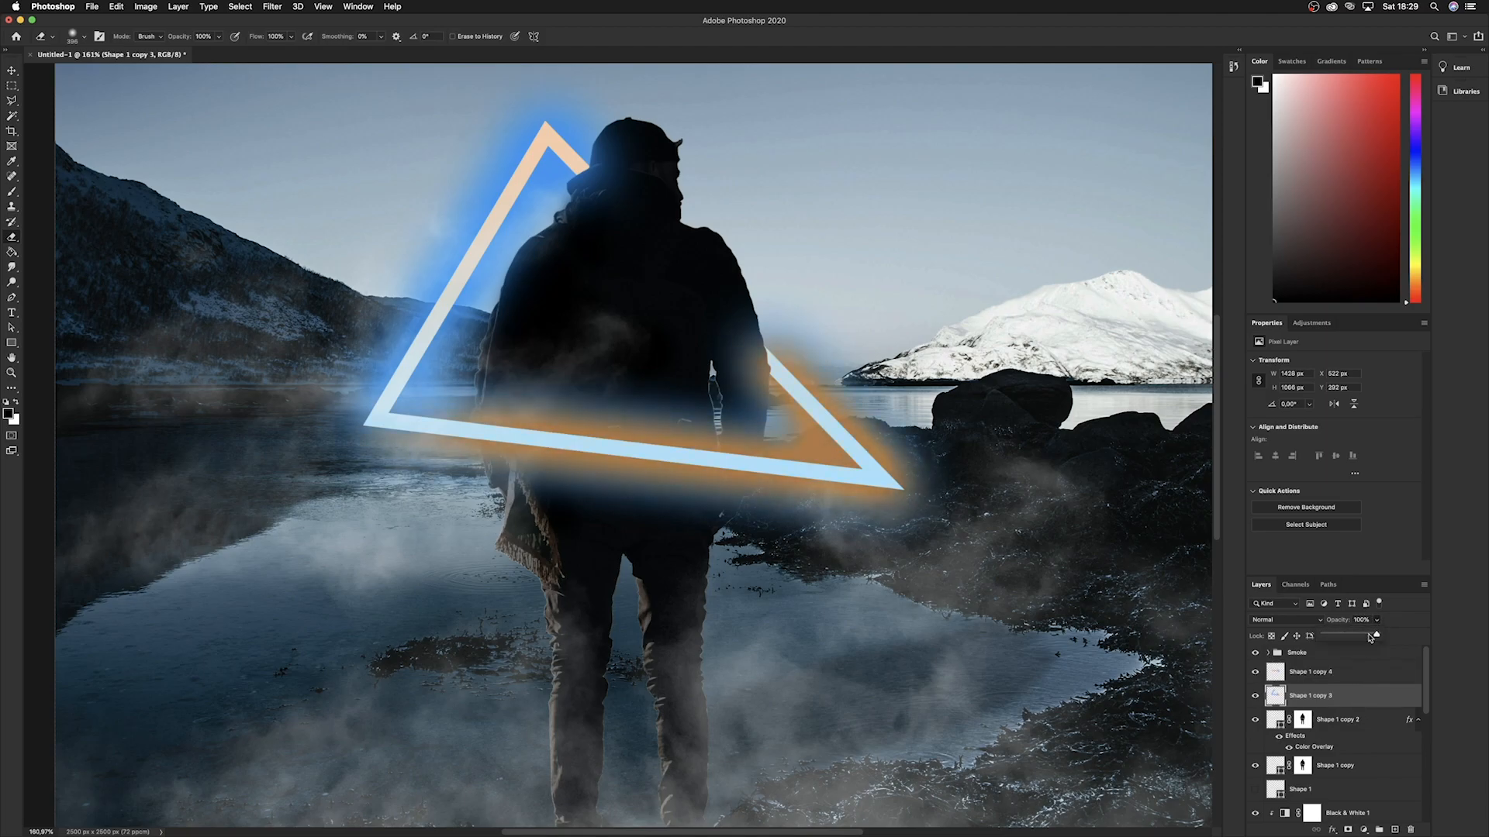
drag(1370, 638, 1367, 638)
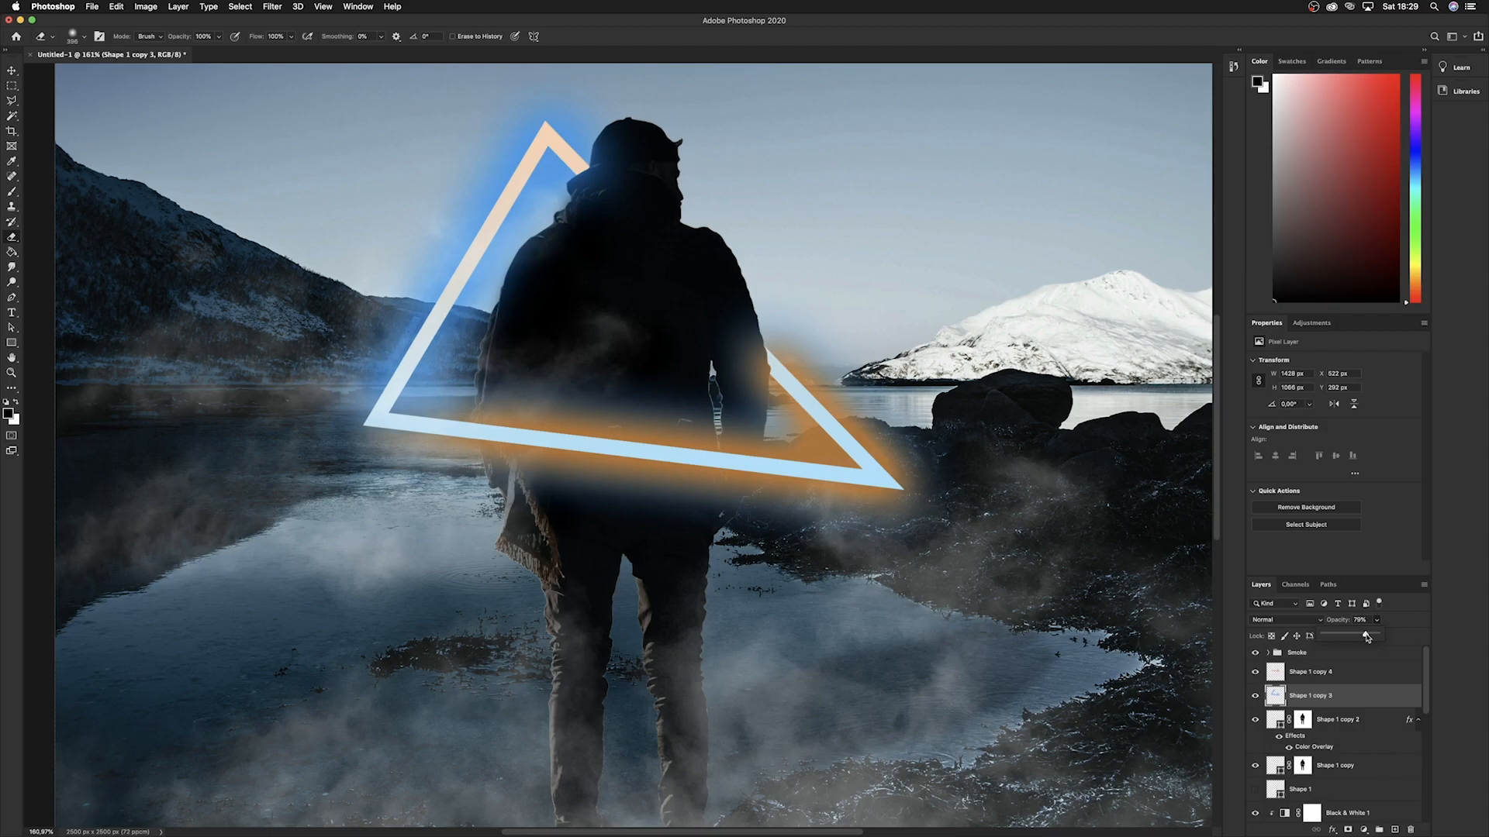
Reduce the opacity of the masked triangle layer Shape 1 copy 2 to about 75%.
click(1373, 723)
click(1377, 620)
drag(1374, 638, 1394, 638)
key(super+0)
scroll(648, 376, down, 5)
scroll(648, 376, up, 10)
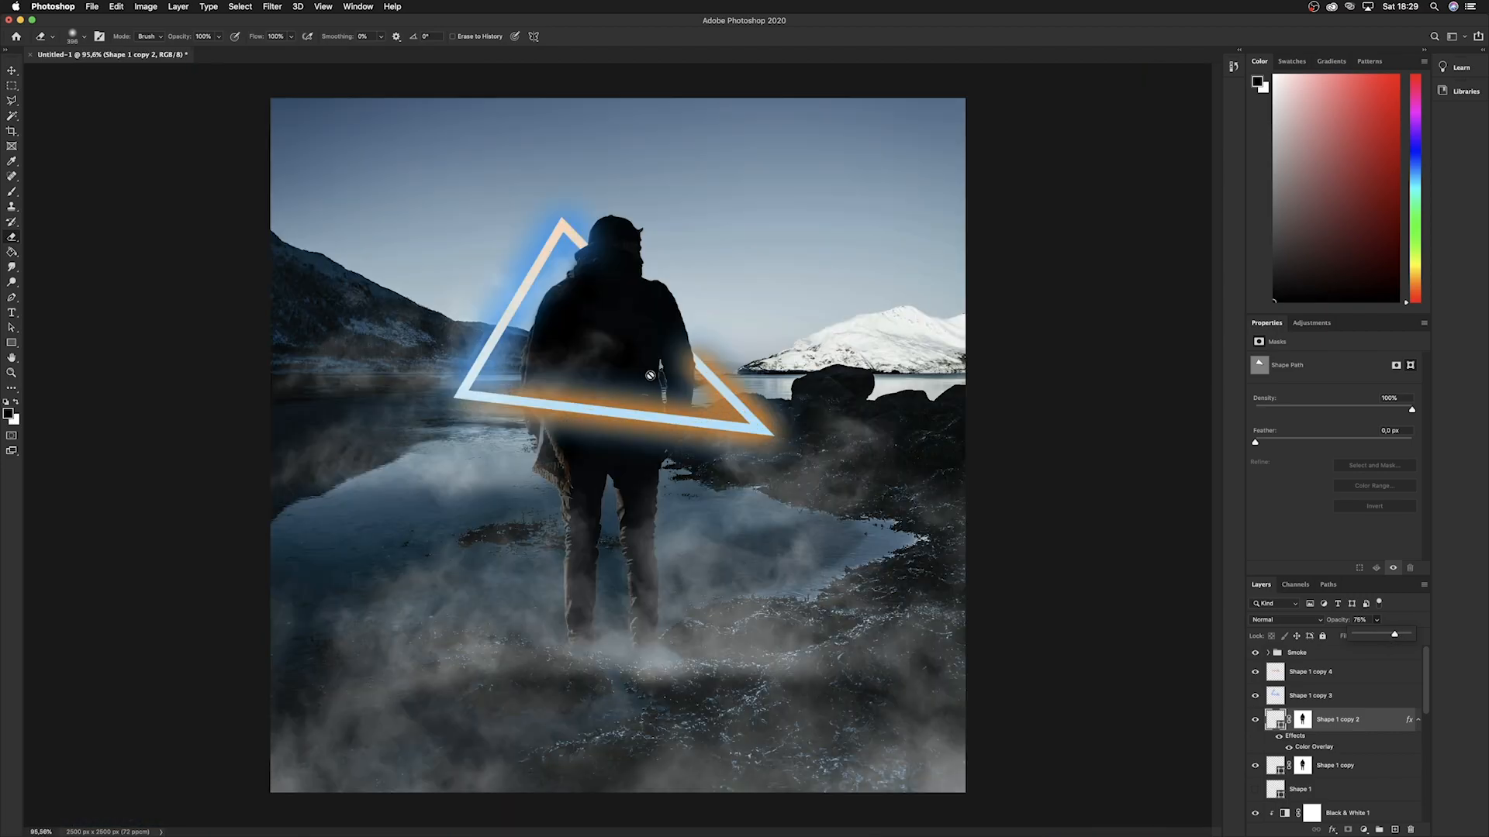
Duplicate the hidden original triangle layer Shape 1.
click(1369, 766)
scroll(1366, 787, down, 1)
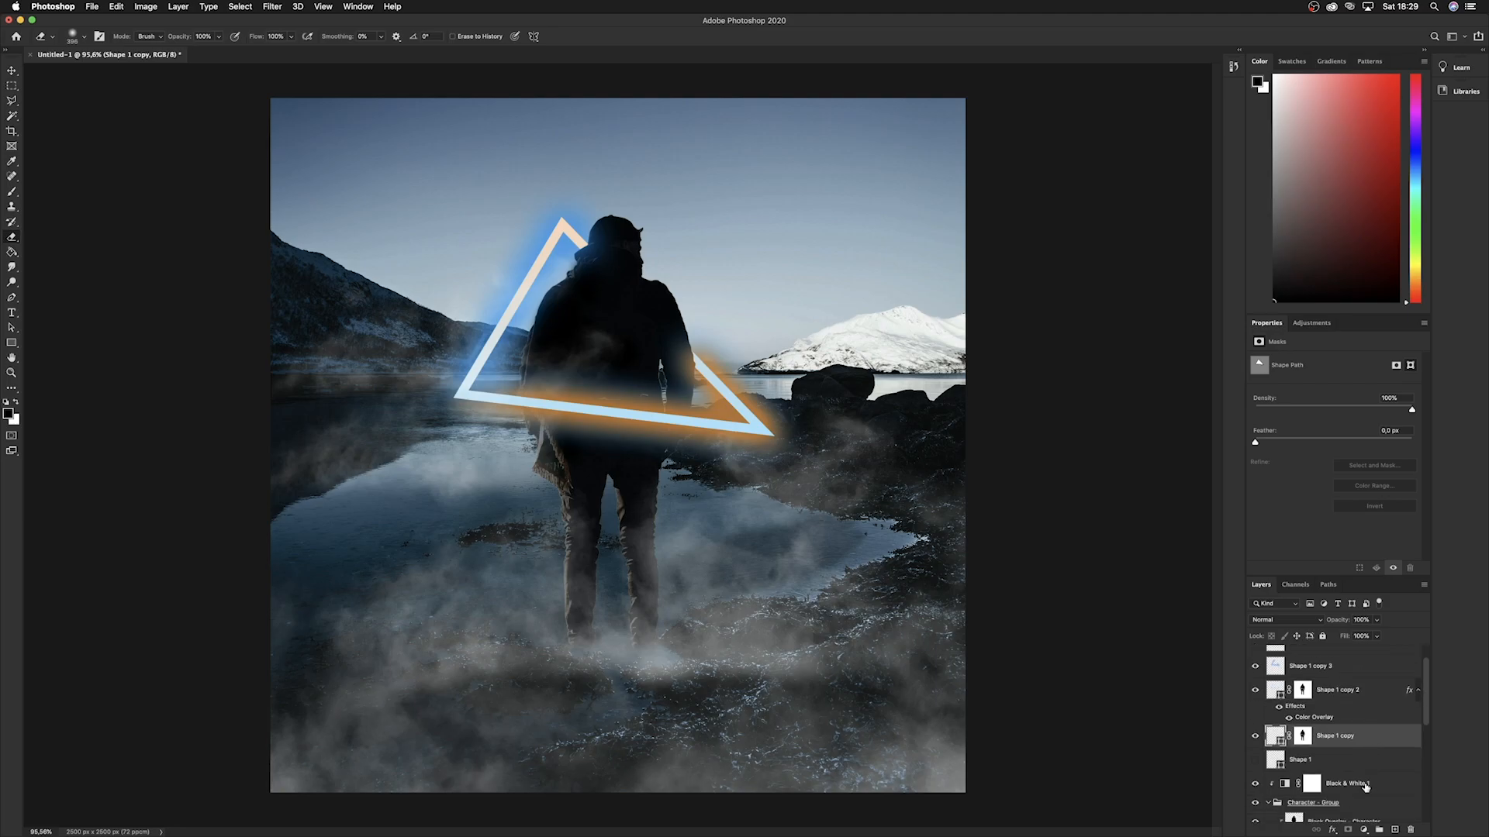
click(1360, 760)
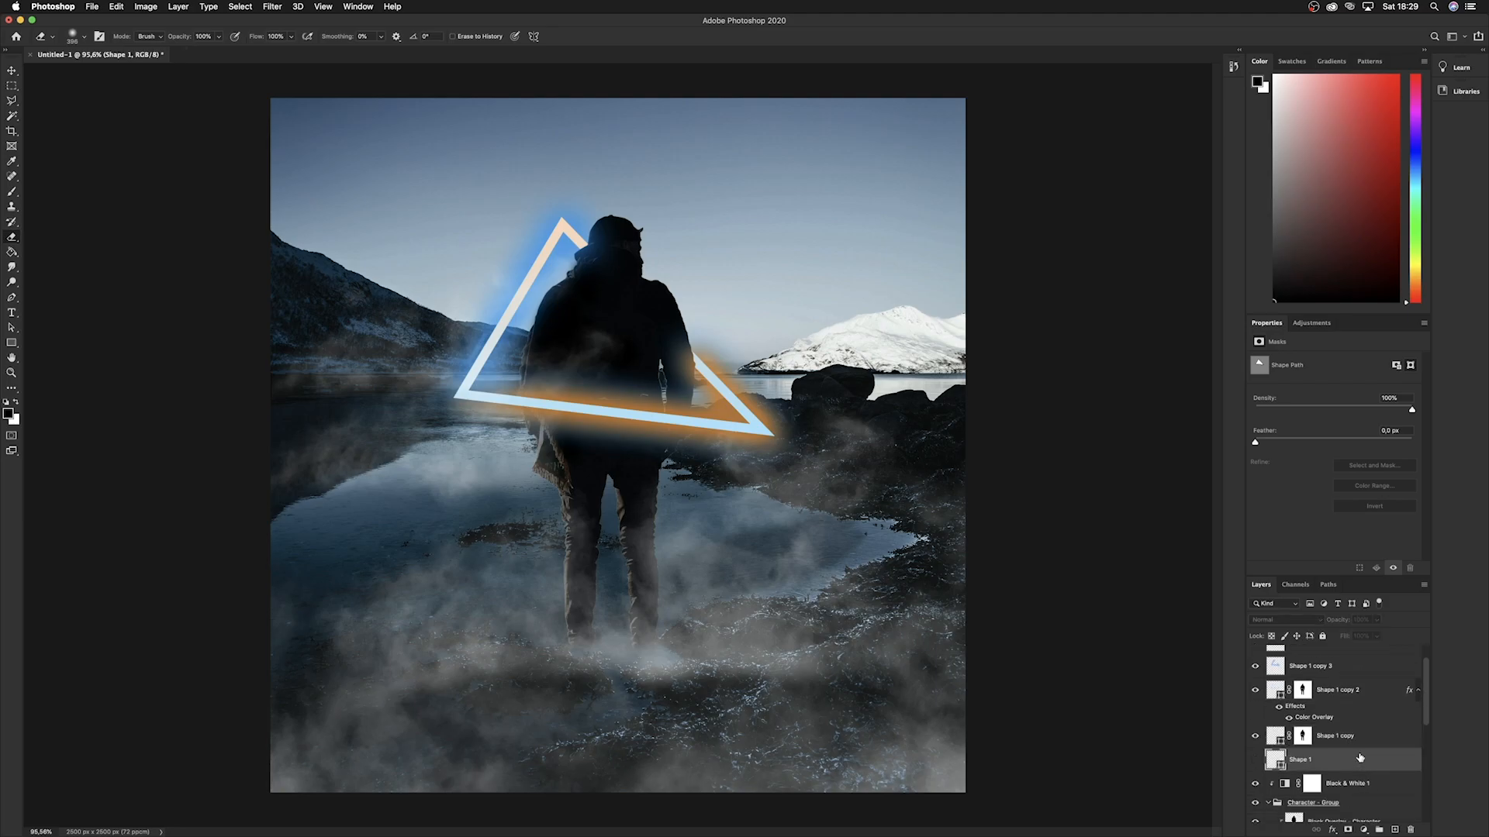
key(super+j)
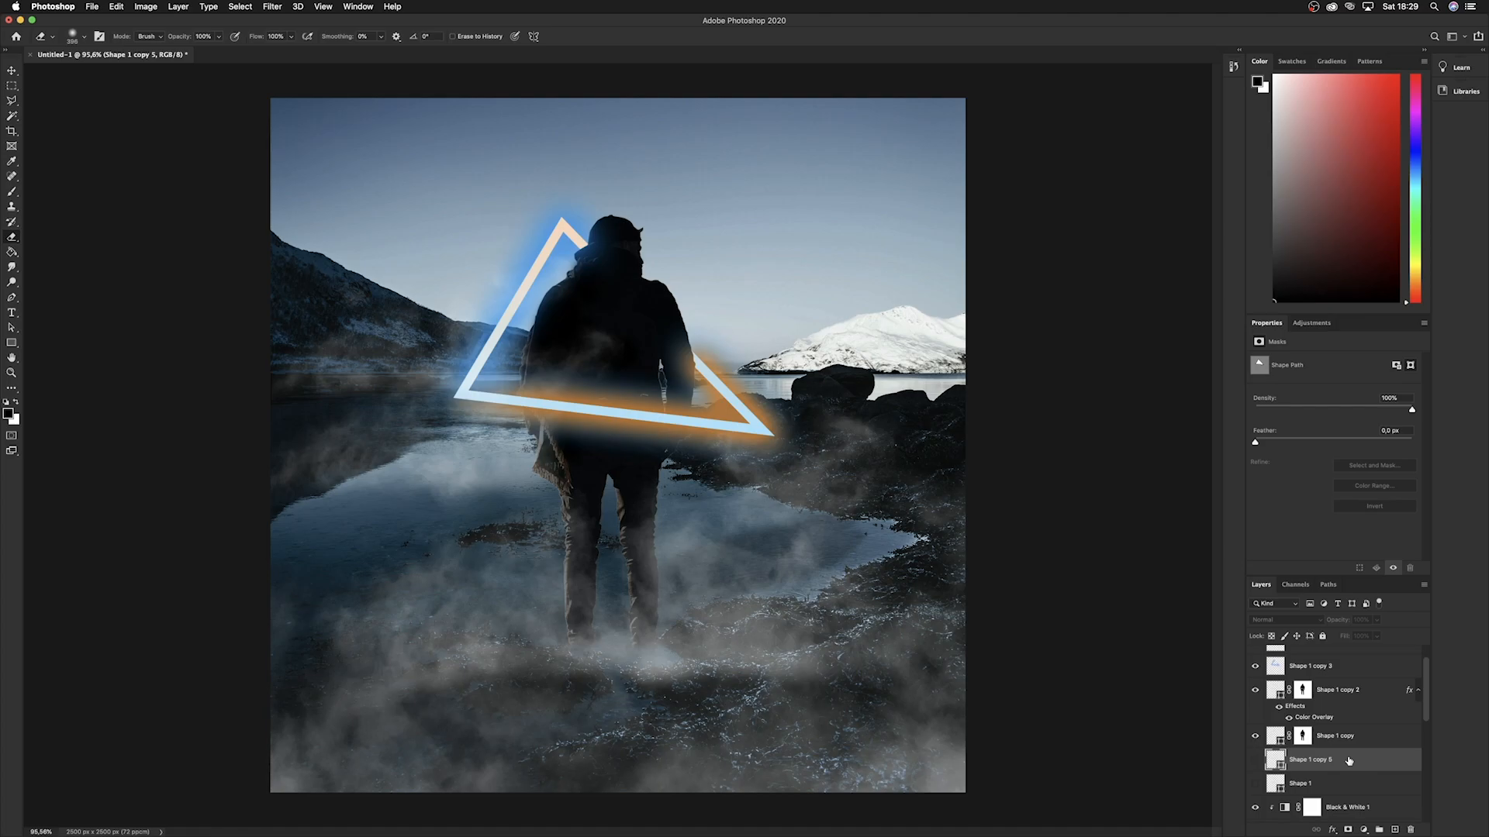
Add a Gradient Overlay to Shape 1 copy 5 and set the gradient's left colour stop to bright blue.
double_click(1348, 762)
click(875, 498)
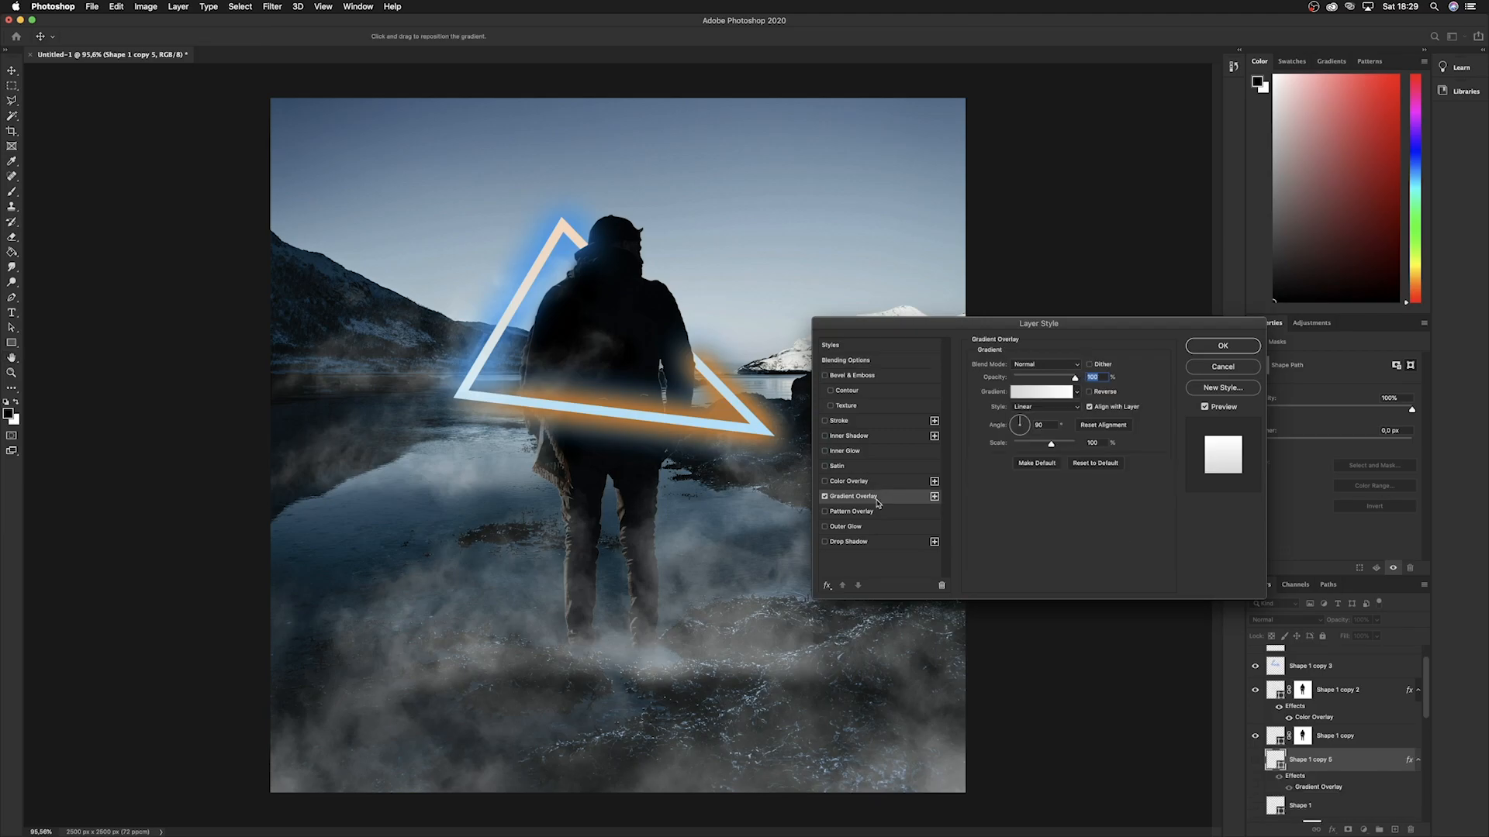
click(1031, 395)
double_click(632, 477)
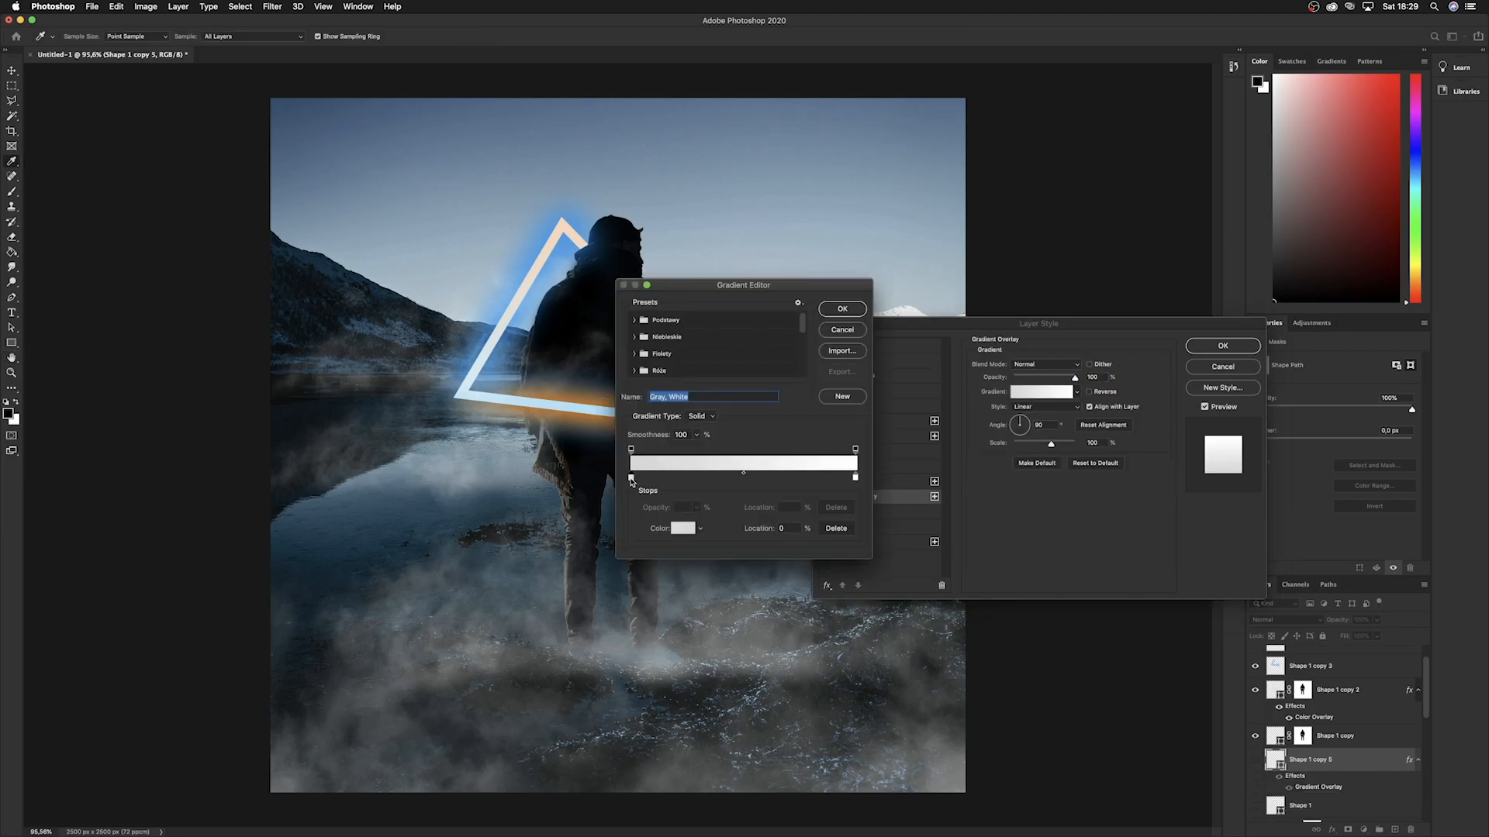
click(760, 410)
drag(761, 410, 760, 406)
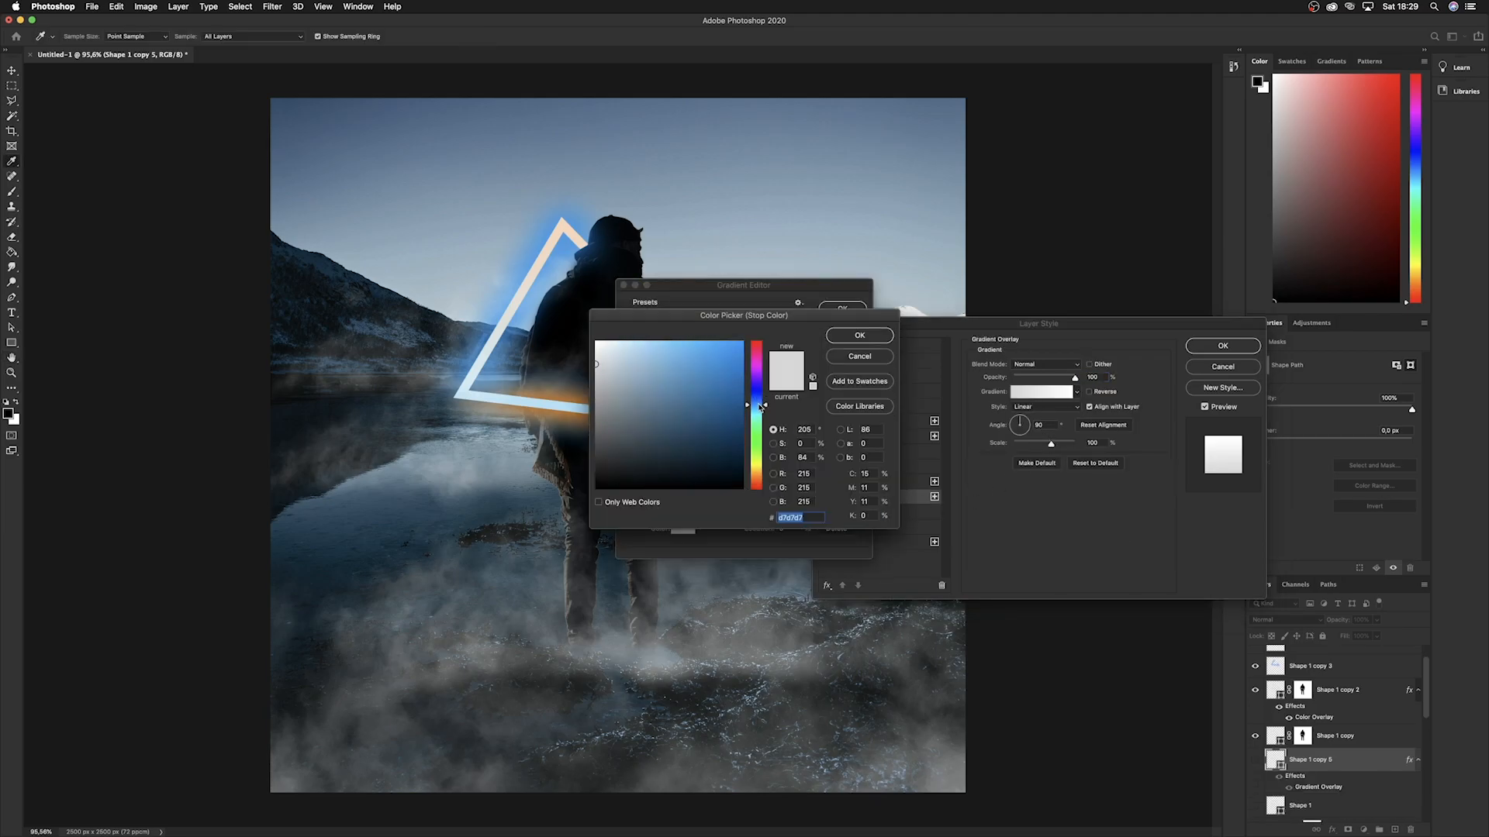
click(860, 335)
Set the gradient's right colour stop to orange and apply the Gradient Overlay.
click(856, 478)
double_click(856, 480)
drag(731, 393, 770, 327)
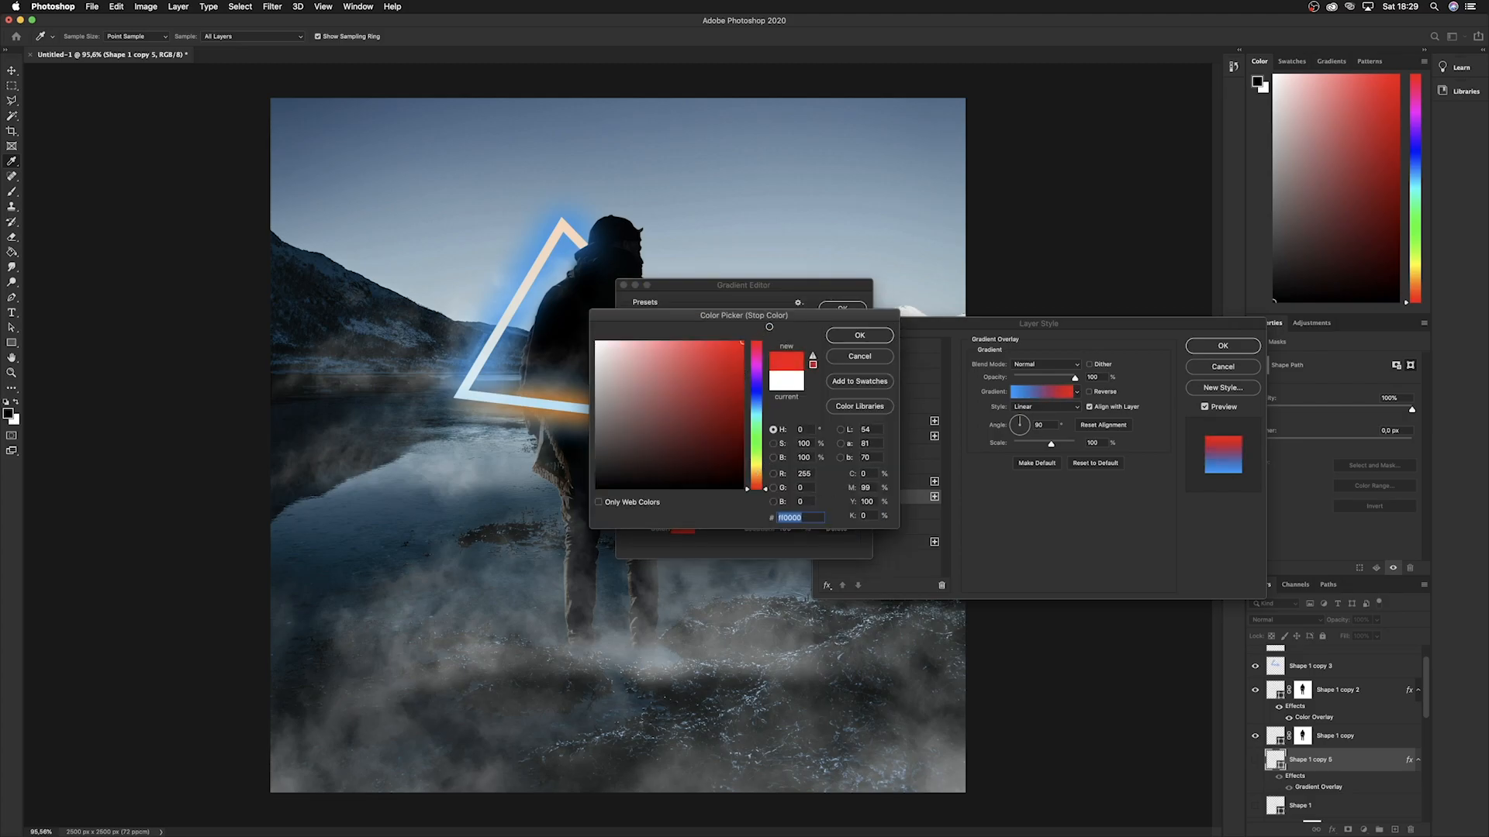
drag(759, 499, 757, 481)
click(865, 332)
click(843, 310)
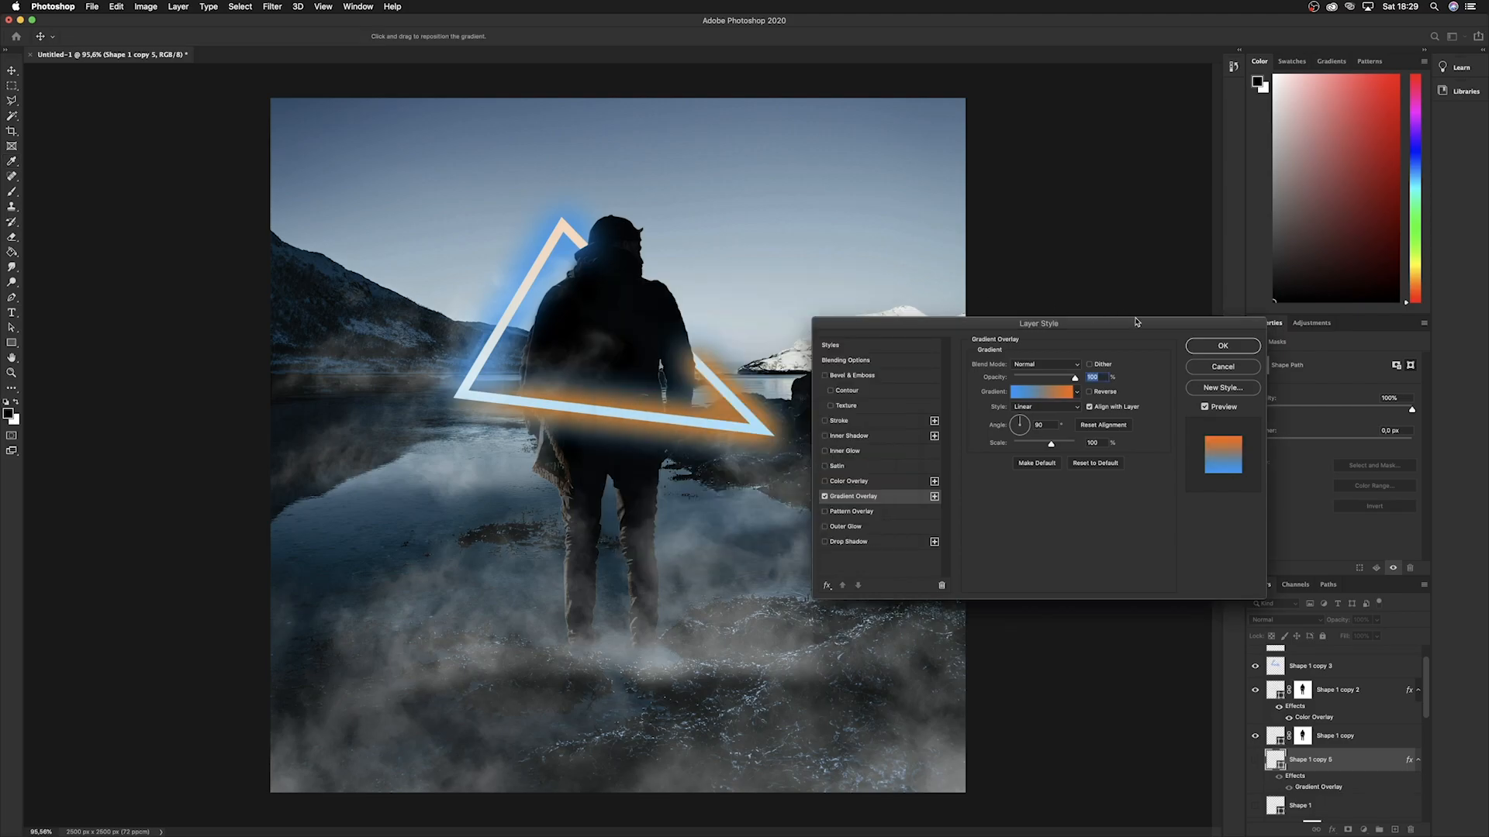
click(1190, 347)
Show the gradient triangle layer and move the triangle down over the man's legs and the water.
click(1255, 760)
key(super+t)
drag(560, 304, 654, 441)
key(Return)
Reverse the Gradient Overlay of Shape 1 copy 5, putting blue at the triangle's tip and orange at its base.
double_click(1355, 766)
click(853, 497)
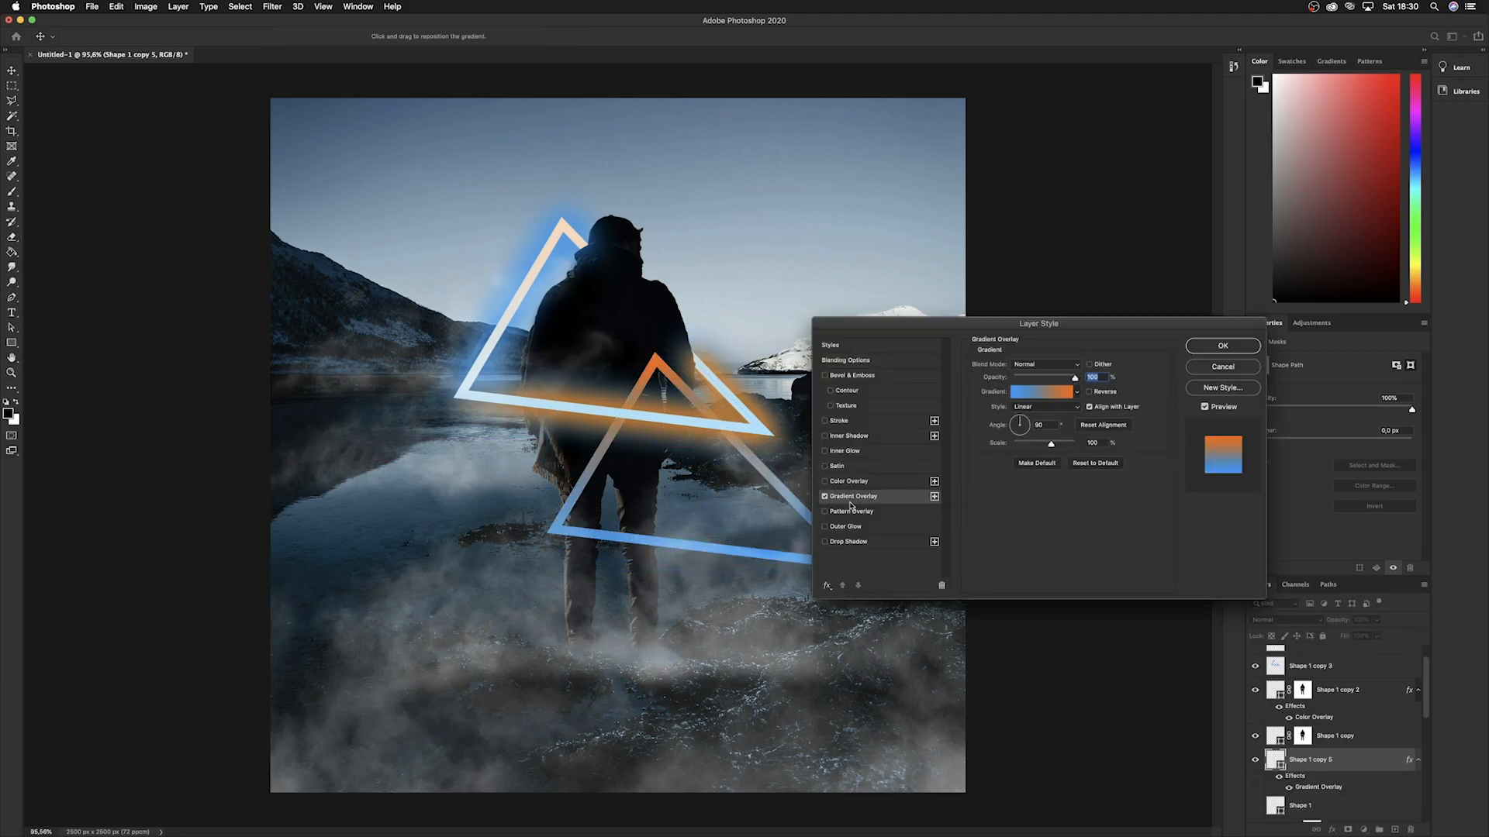
click(1043, 392)
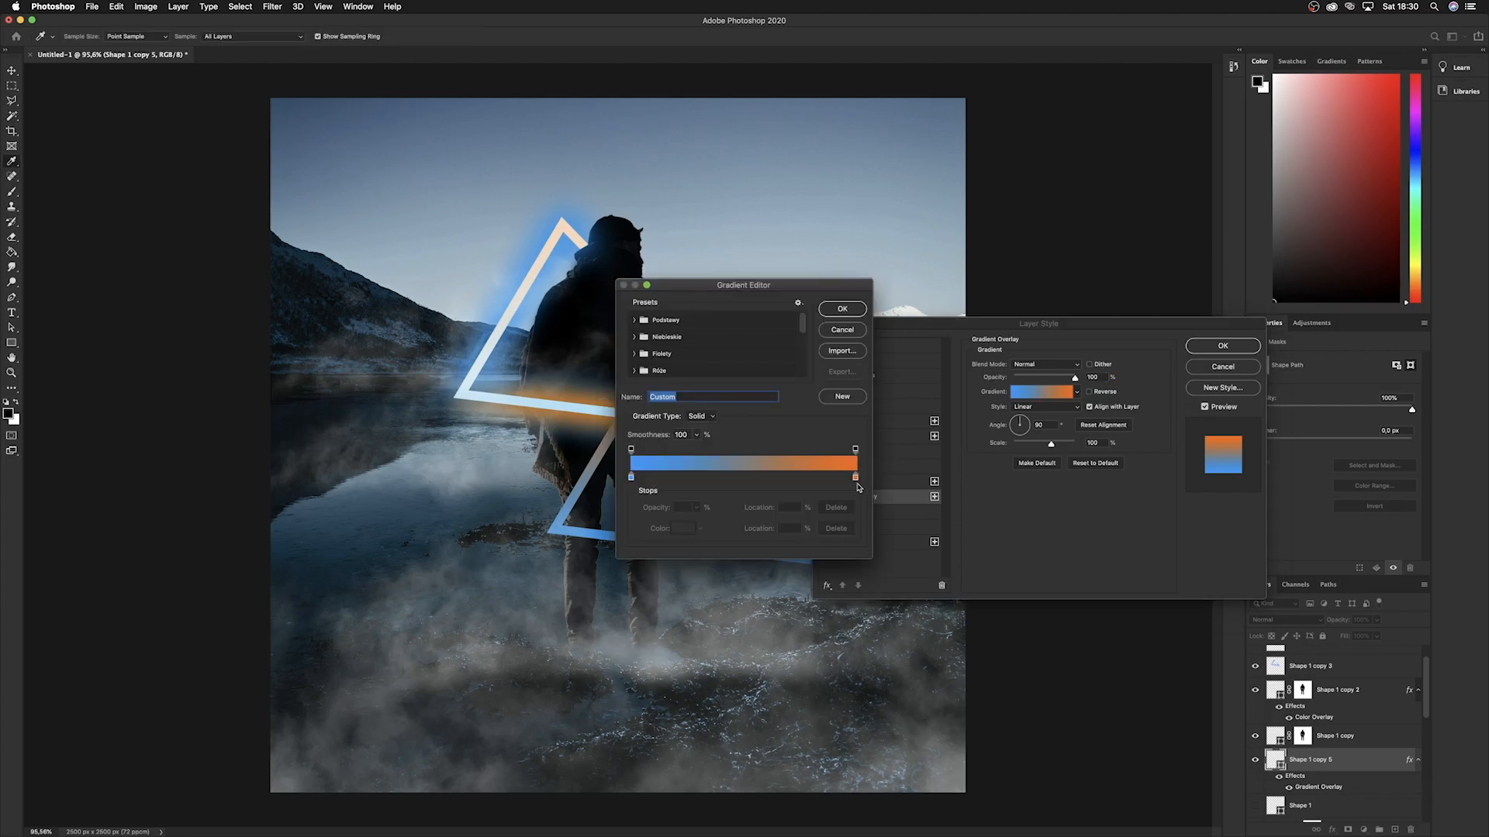
click(854, 313)
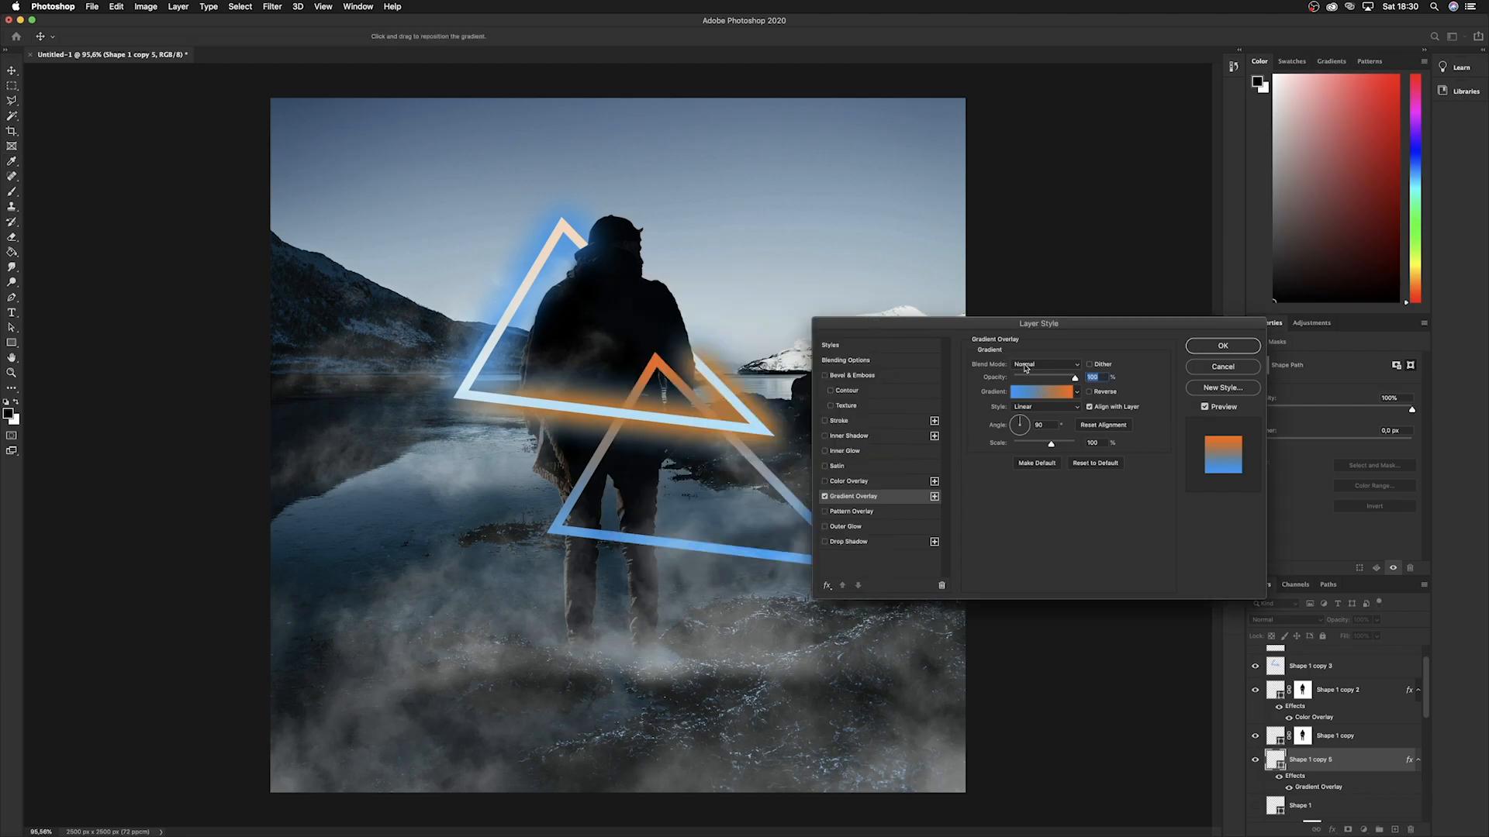
drag(1056, 326, 1198, 347)
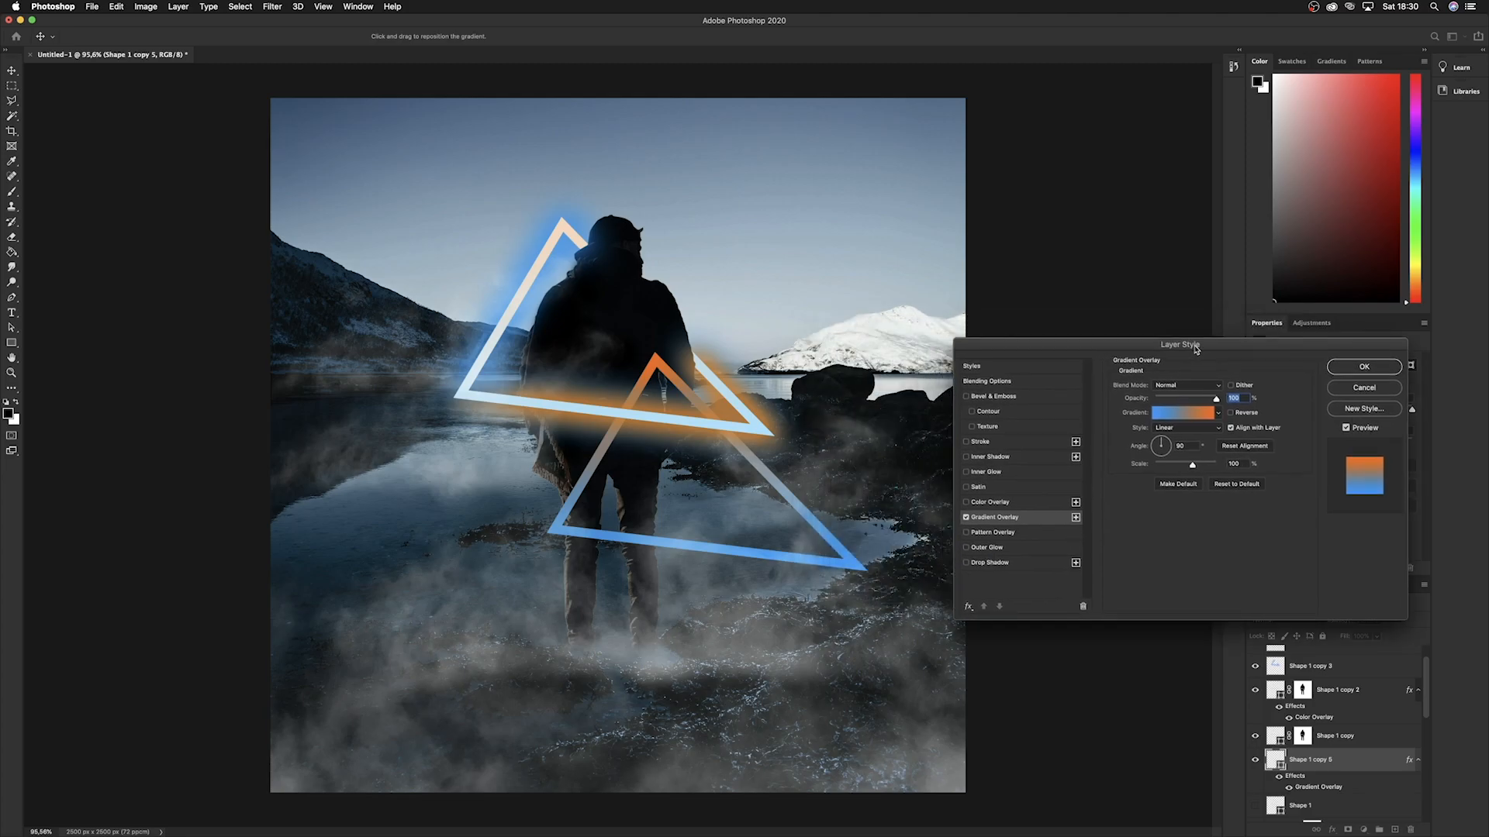
click(1231, 413)
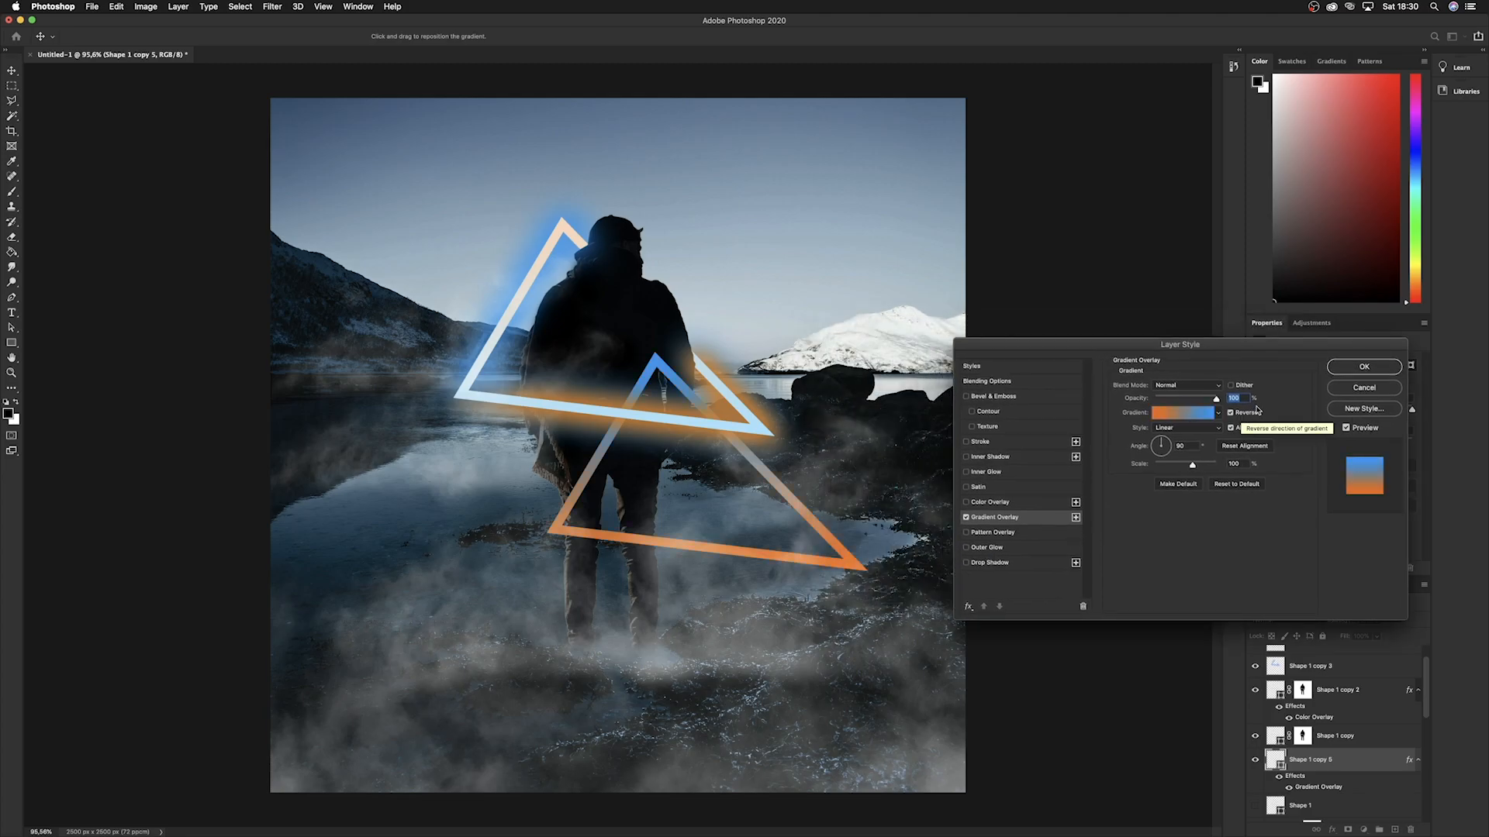
click(1351, 371)
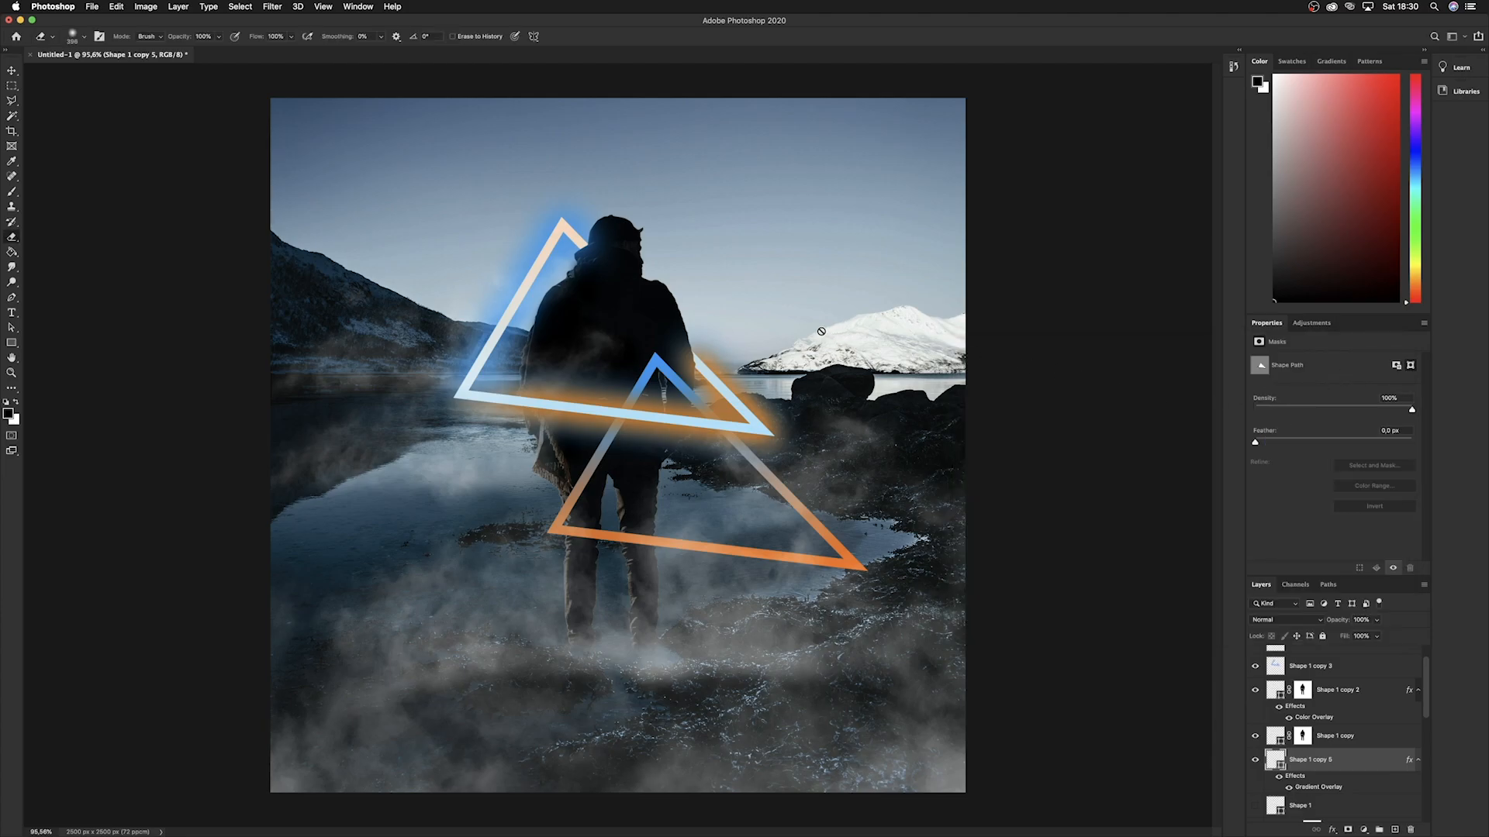
Move Shape 1 copy 5 directly below the Smoke group and rename it REFLECTION.
drag(1349, 759, 1367, 672)
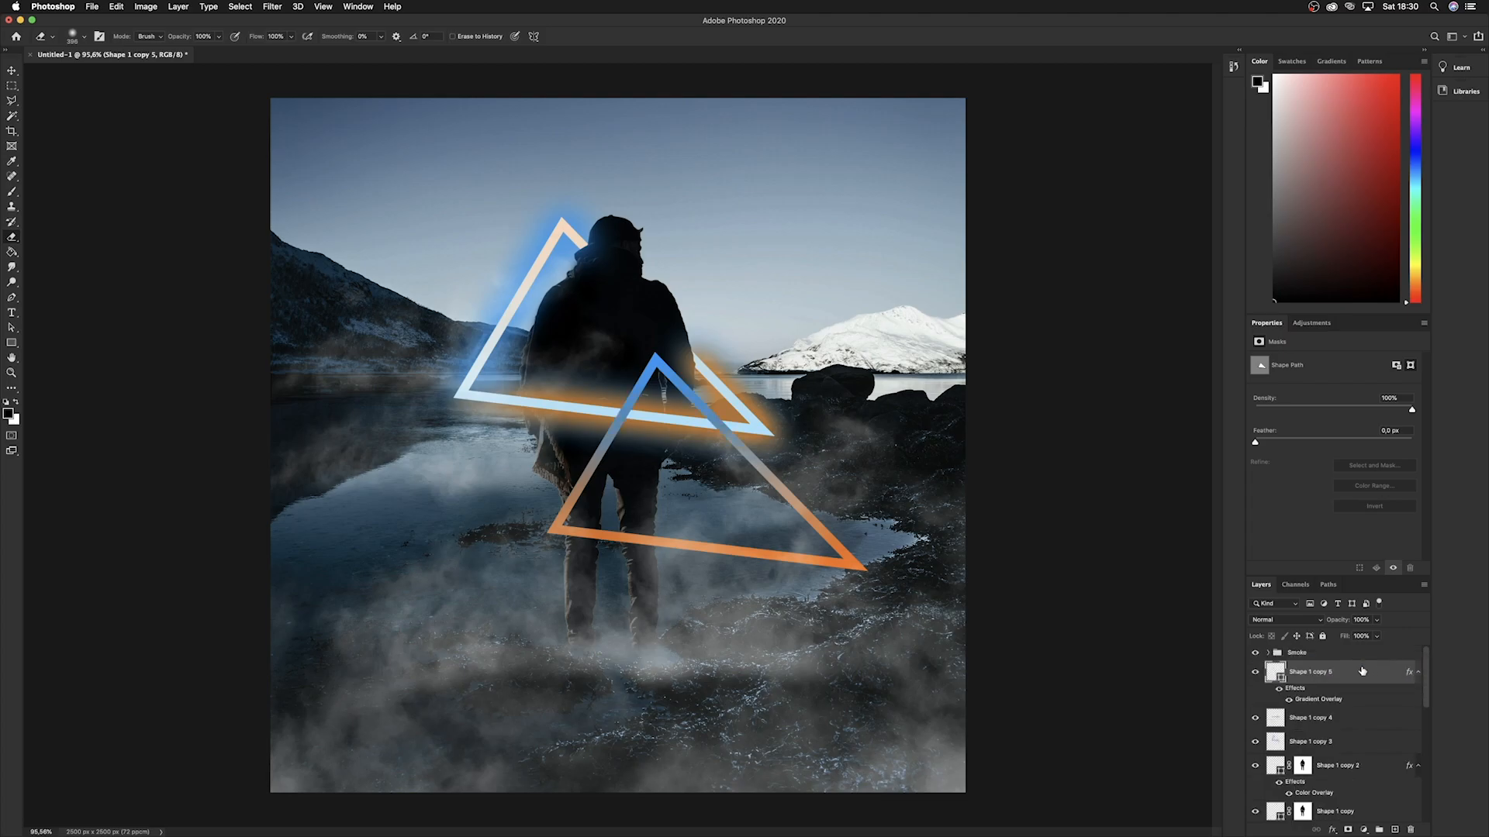
double_click(1351, 674)
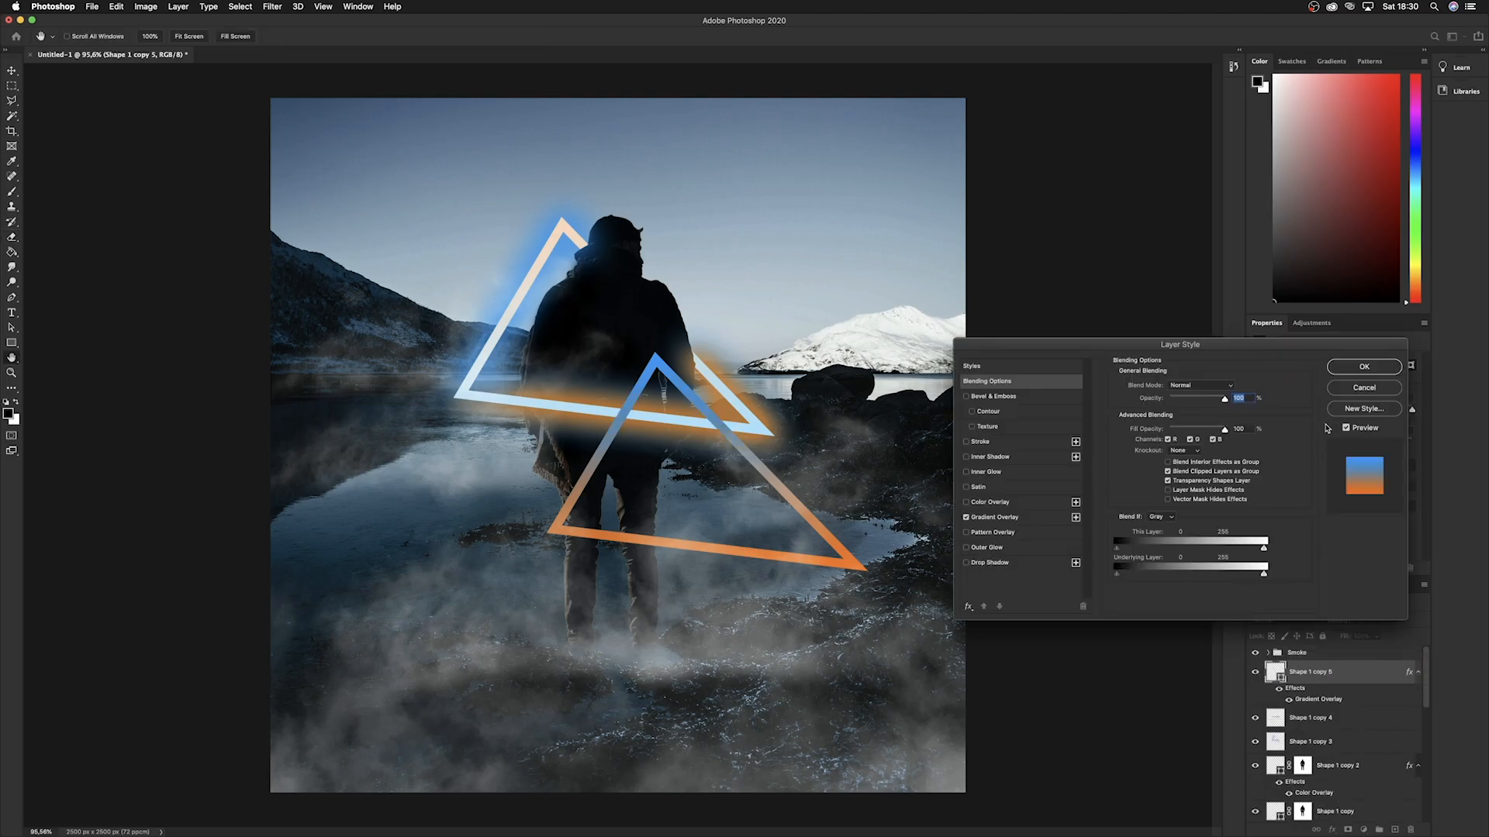
click(1364, 389)
double_click(1314, 672)
text(TEFLECTION)
key(Return)
Squash the REFLECTION triangle vertically to about 40% of its height, keeping its base in place on the water.
key(super+t)
drag(711, 358, 701, 482)
key(Return)
key(e)
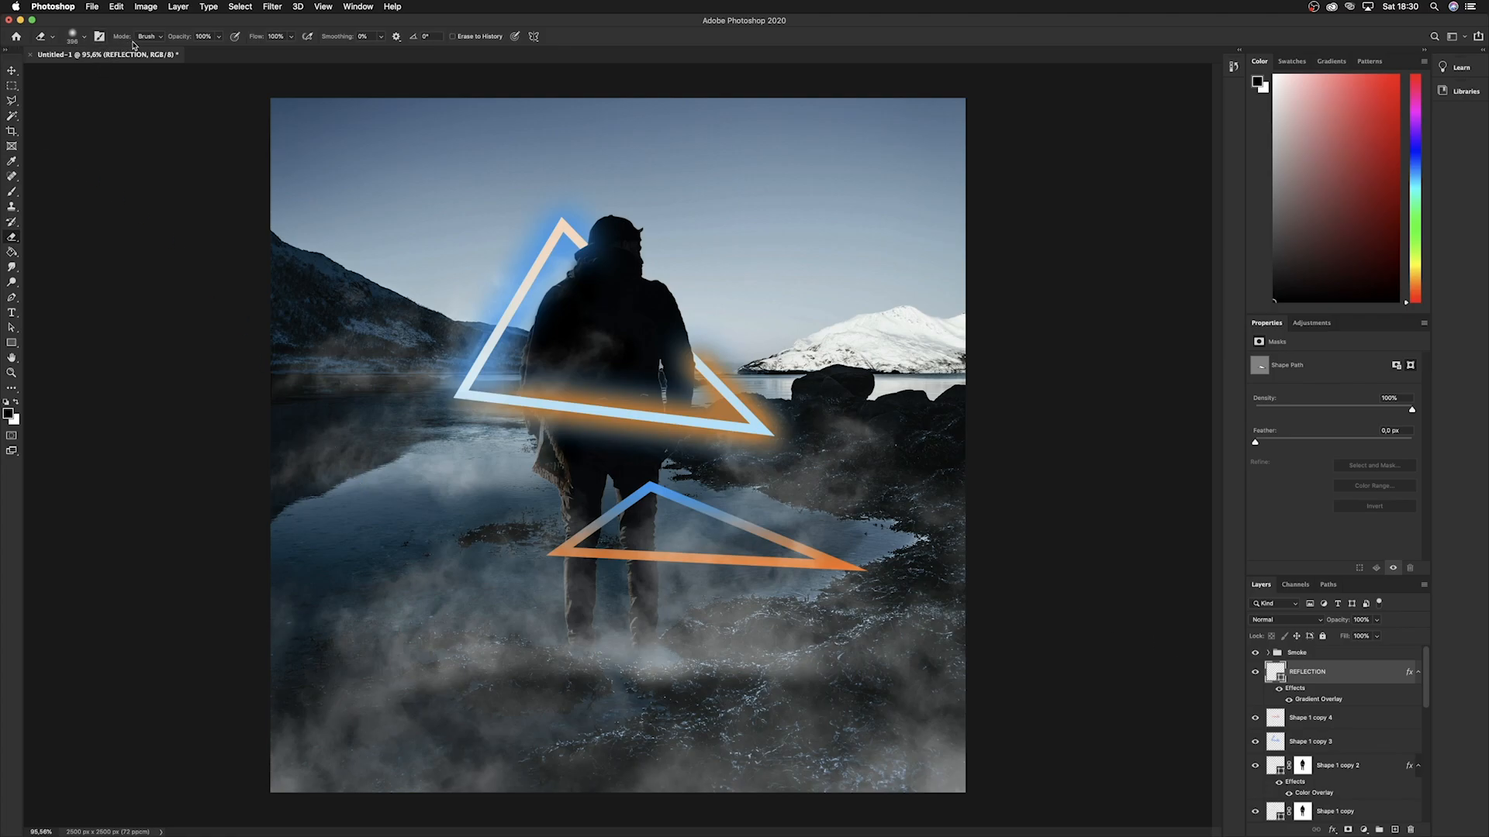
Convert REFLECTION to a smart object and apply a Gaussian Blur with a 19.0 px radius.
click(268, 7)
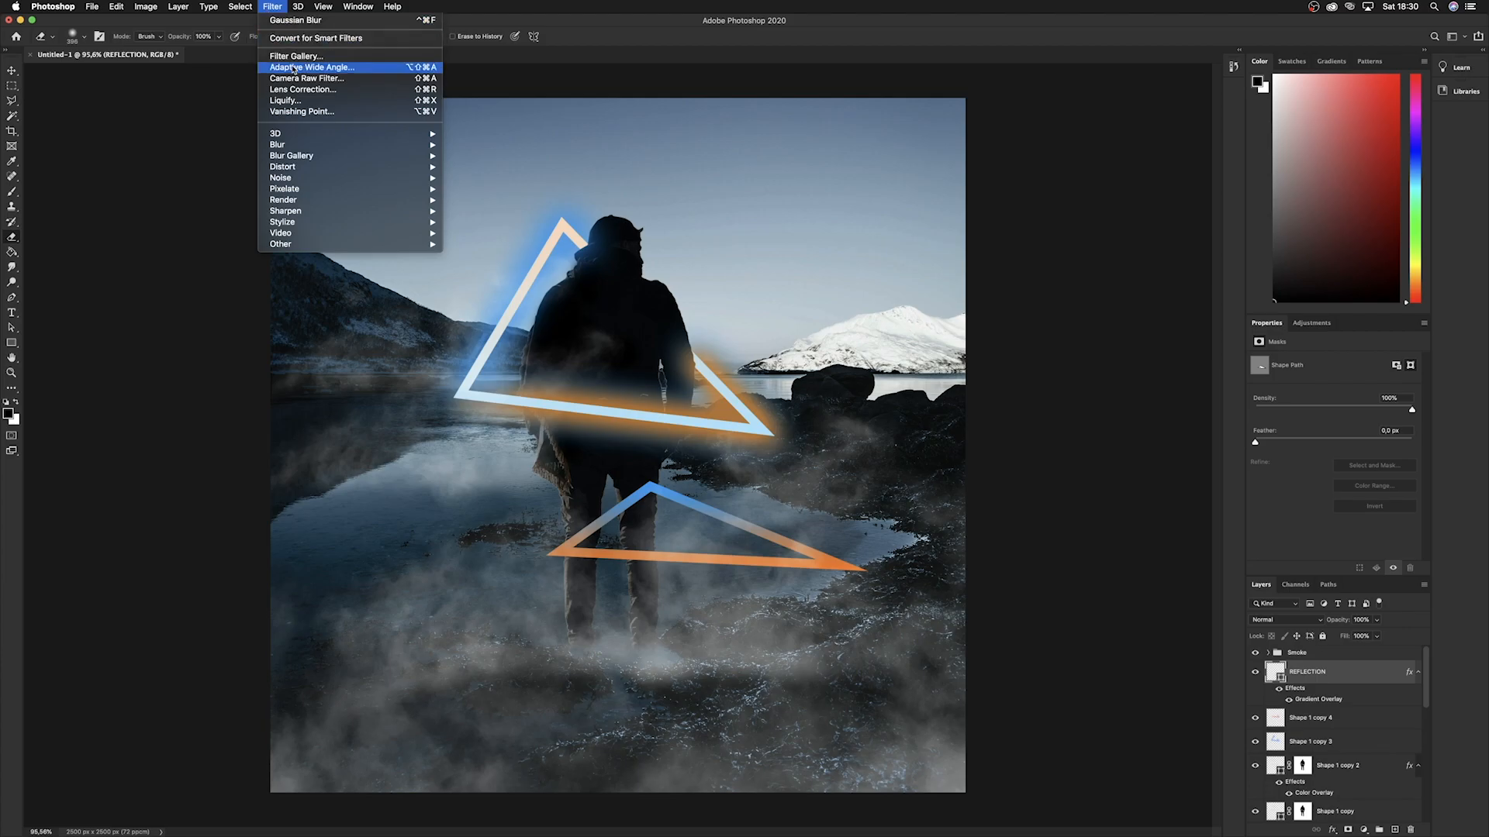
mouse_move(311, 145)
click(477, 188)
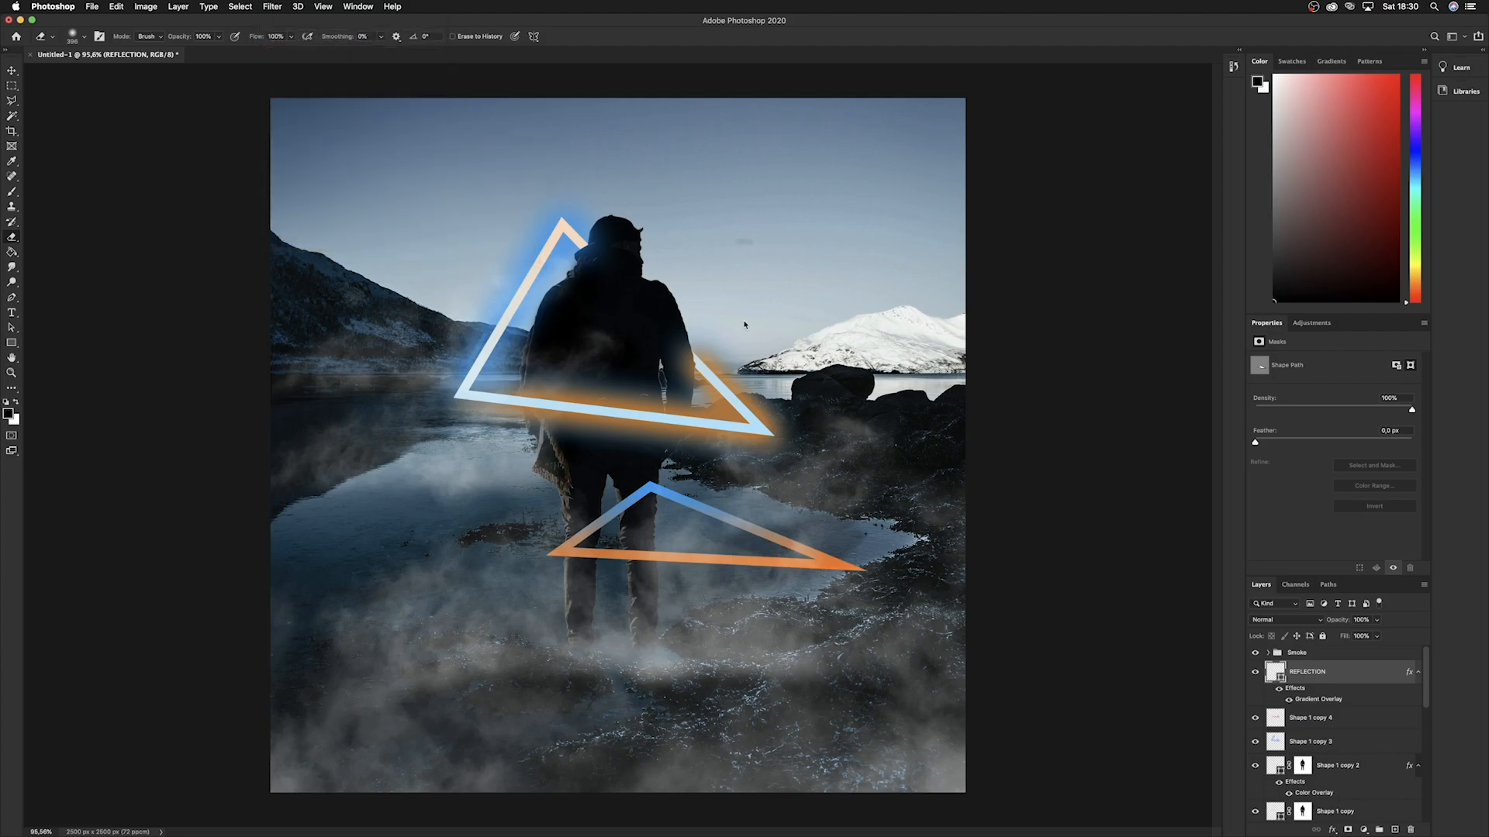
click(829, 271)
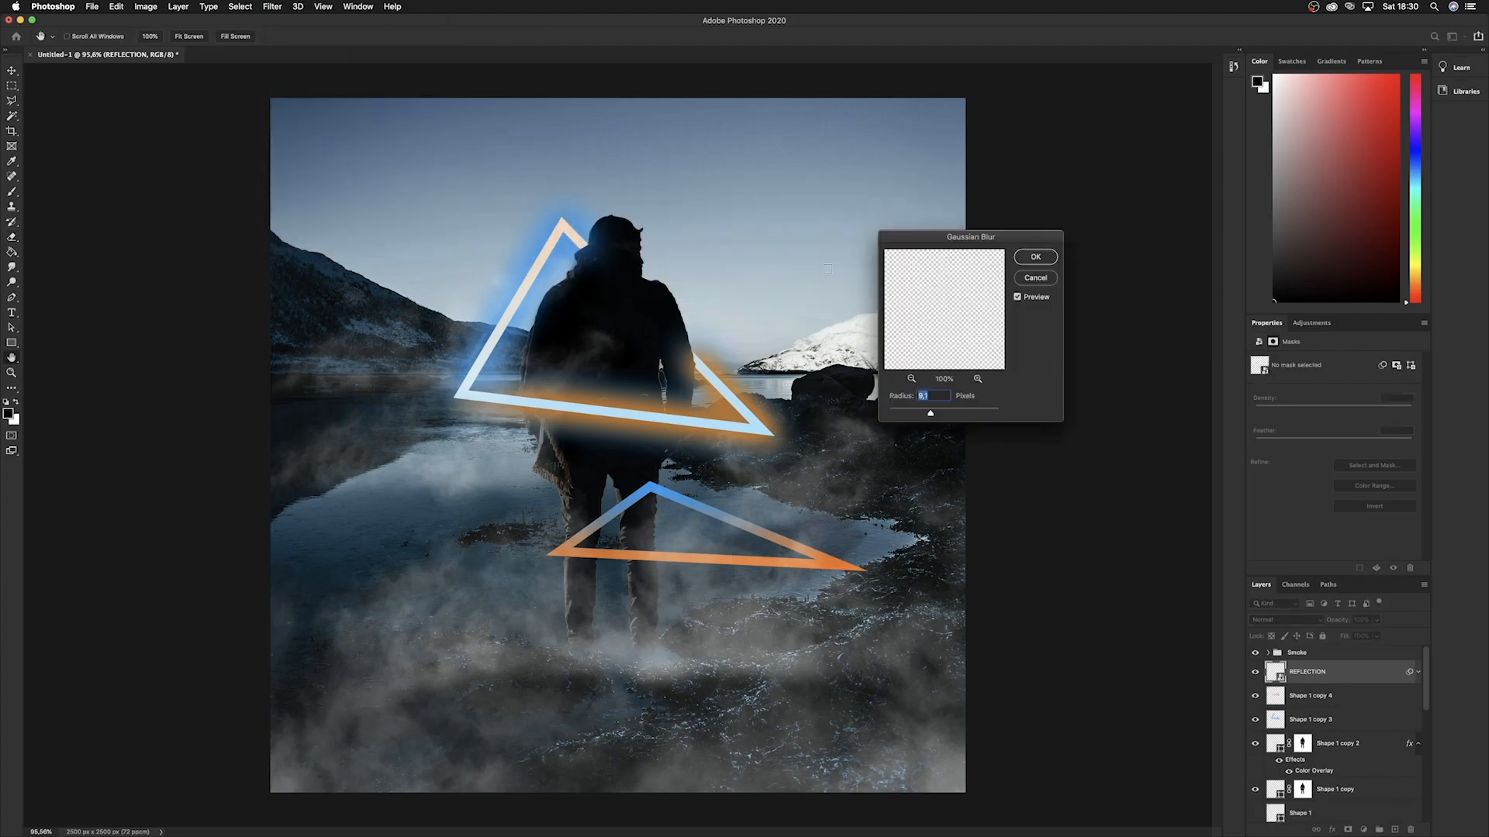
drag(931, 417, 937, 416)
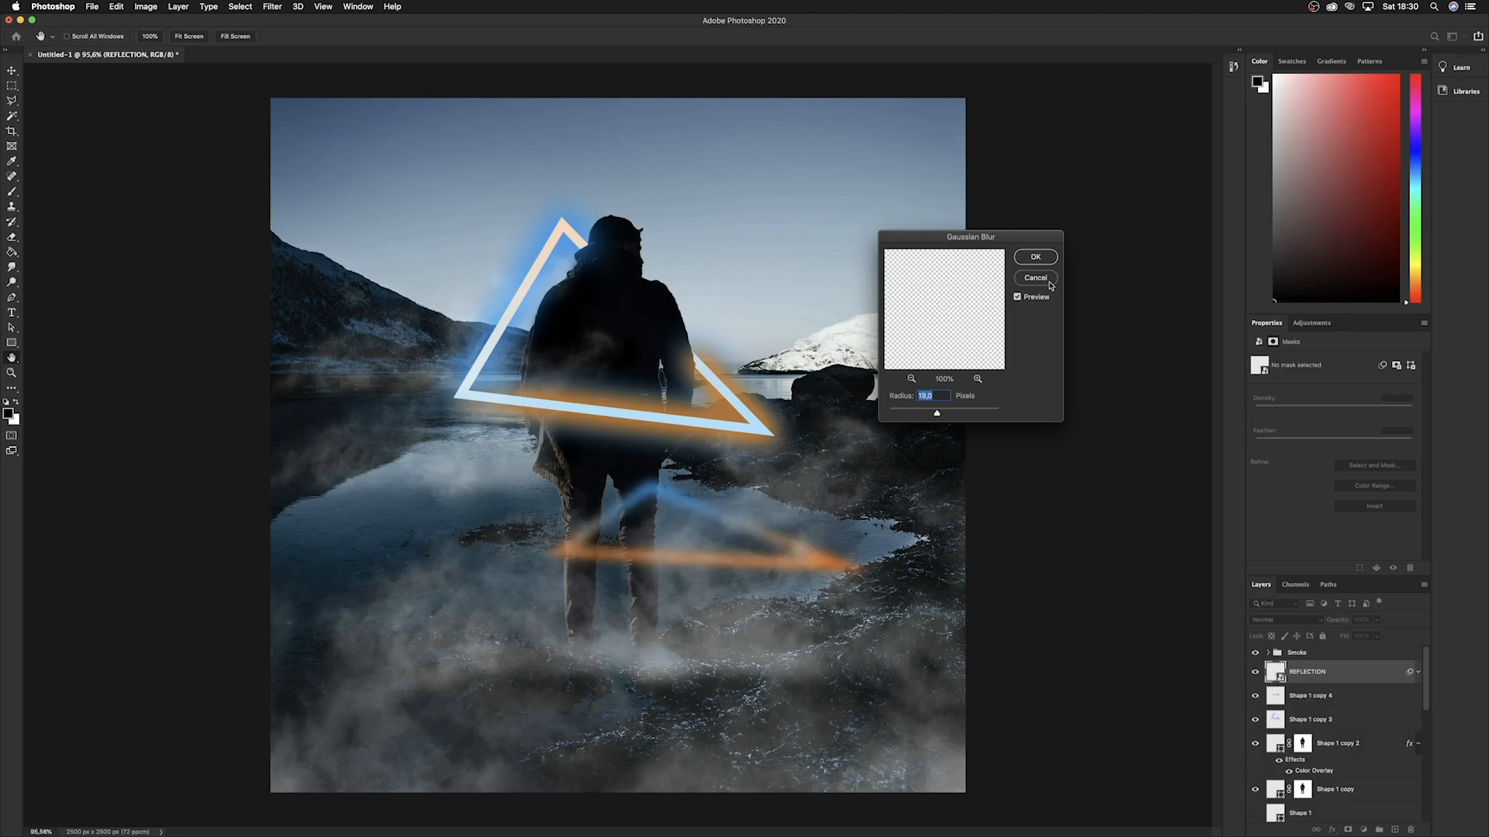
click(1035, 257)
key(e)
Set the REFLECTION layer's blend mode to Hard Light and its opacity to 74%.
click(1291, 622)
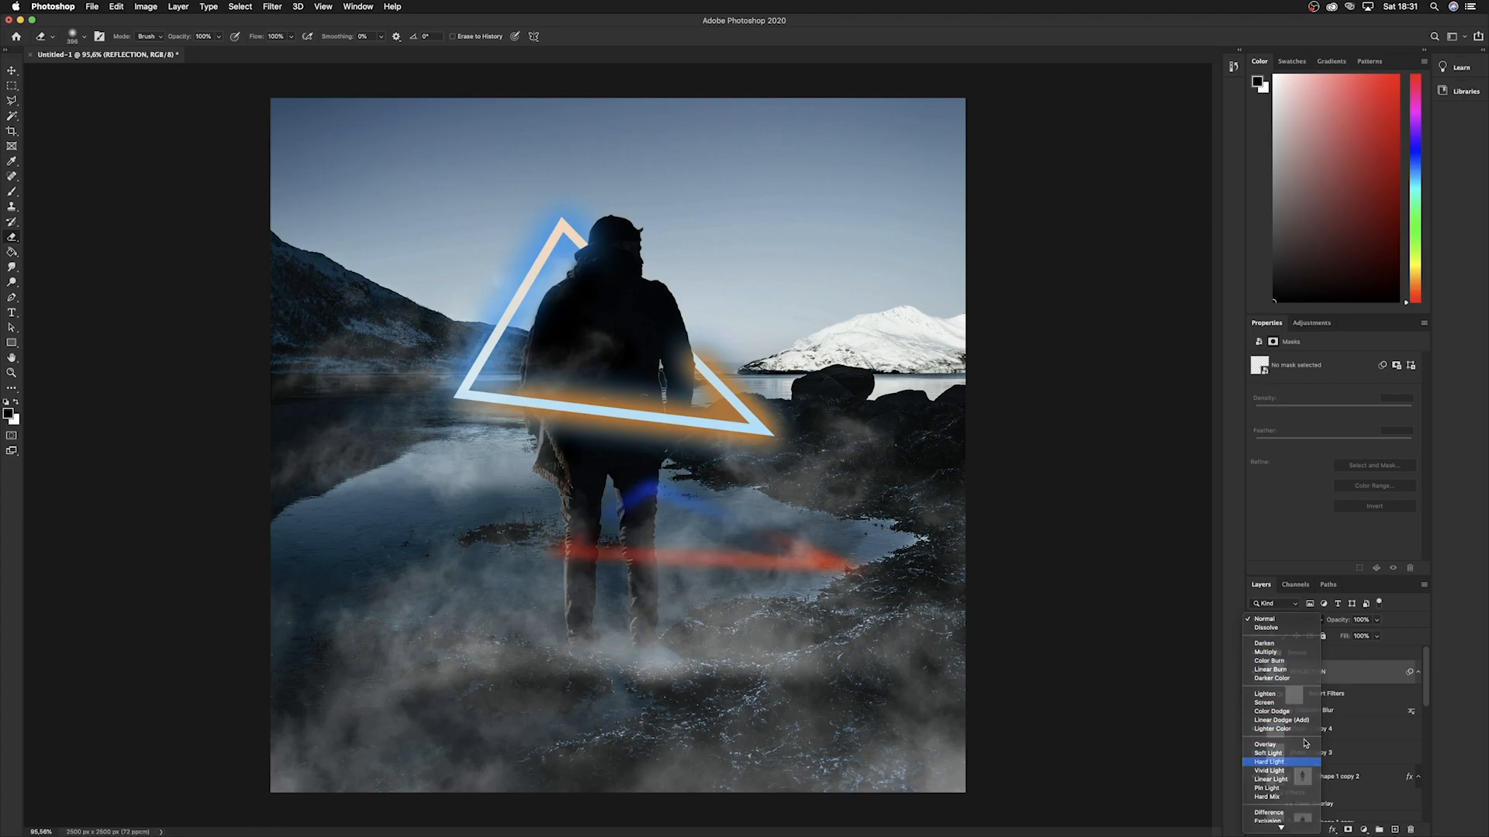
click(1285, 763)
click(1377, 619)
drag(1379, 636, 1363, 638)
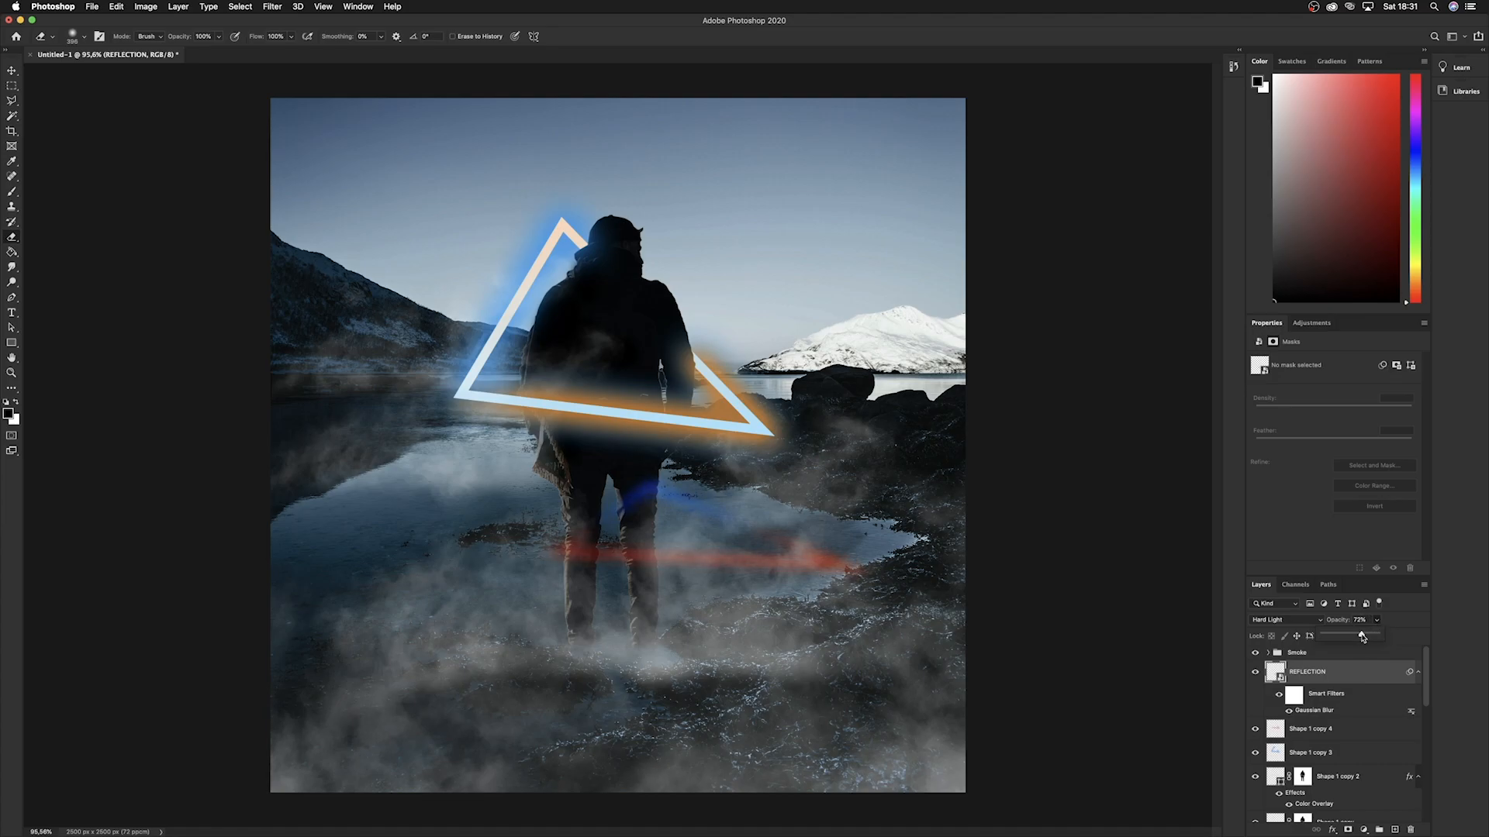
click(1349, 681)
scroll(638, 491, down, 5)
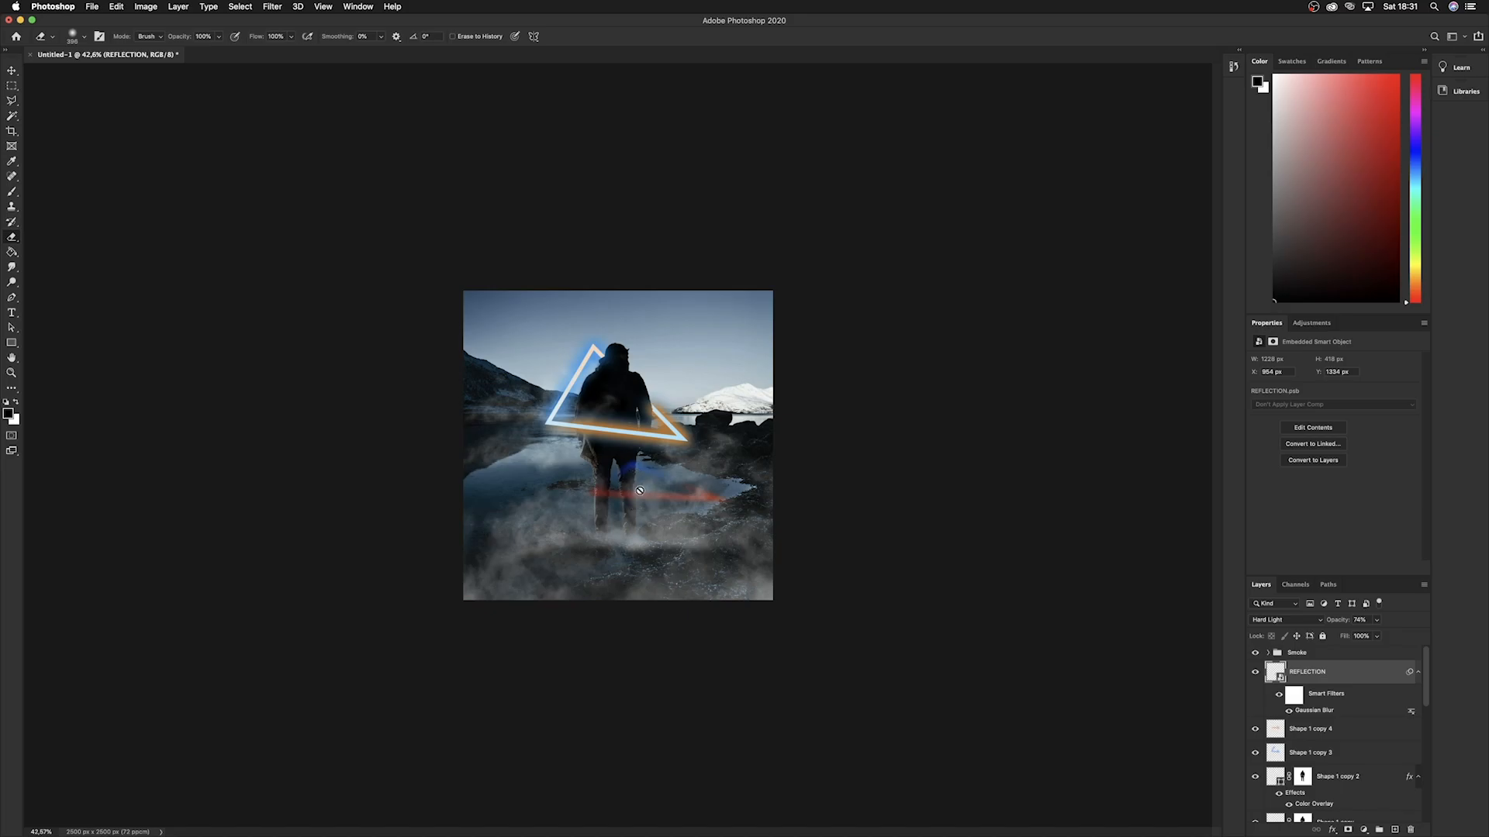
scroll(815, 528, up, 5)
Change the REFLECTION layer's blend mode to Lighten.
click(1269, 626)
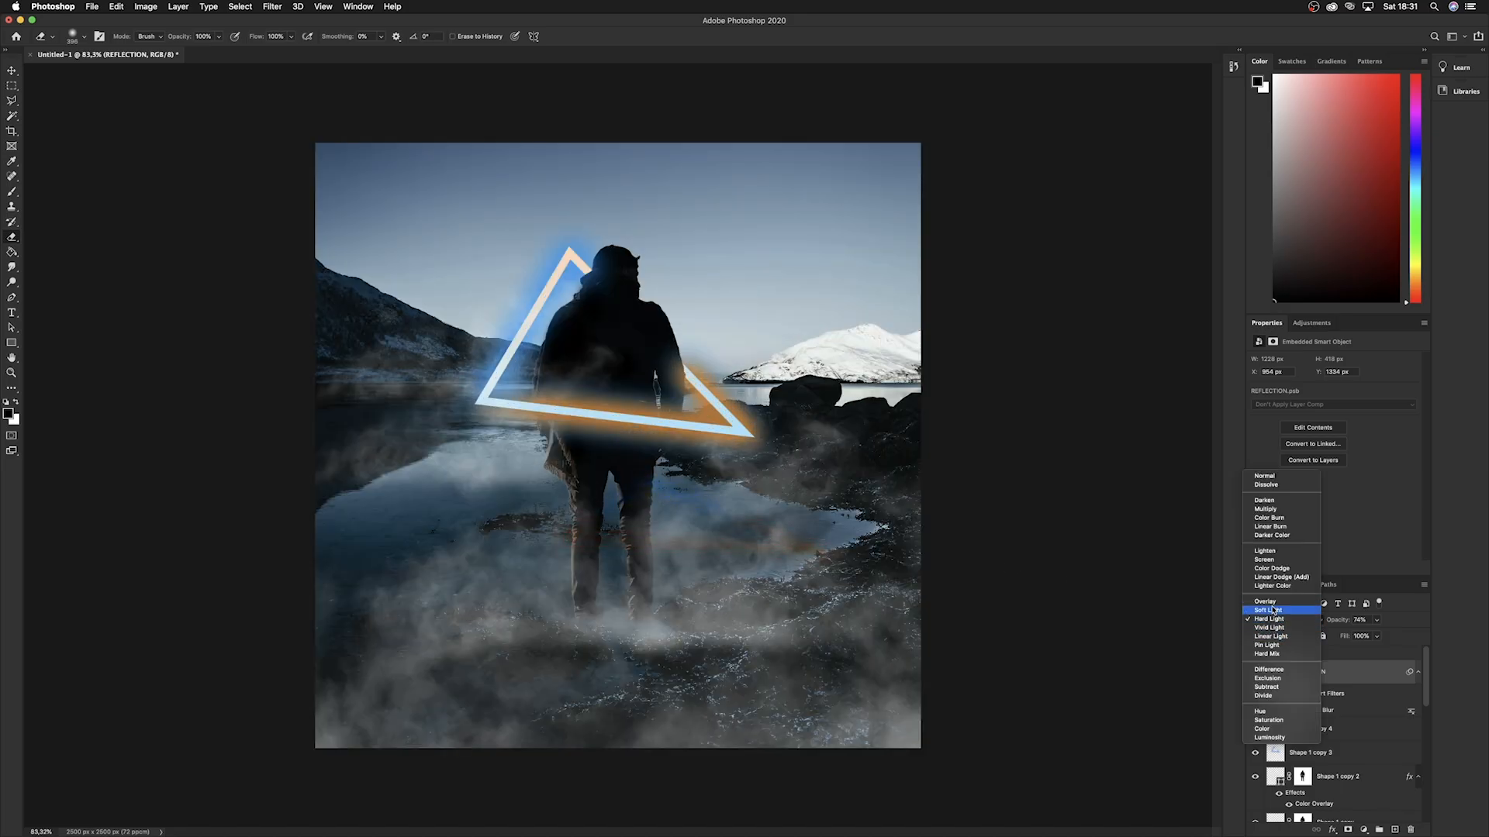
click(1264, 551)
scroll(669, 493, up, 3)
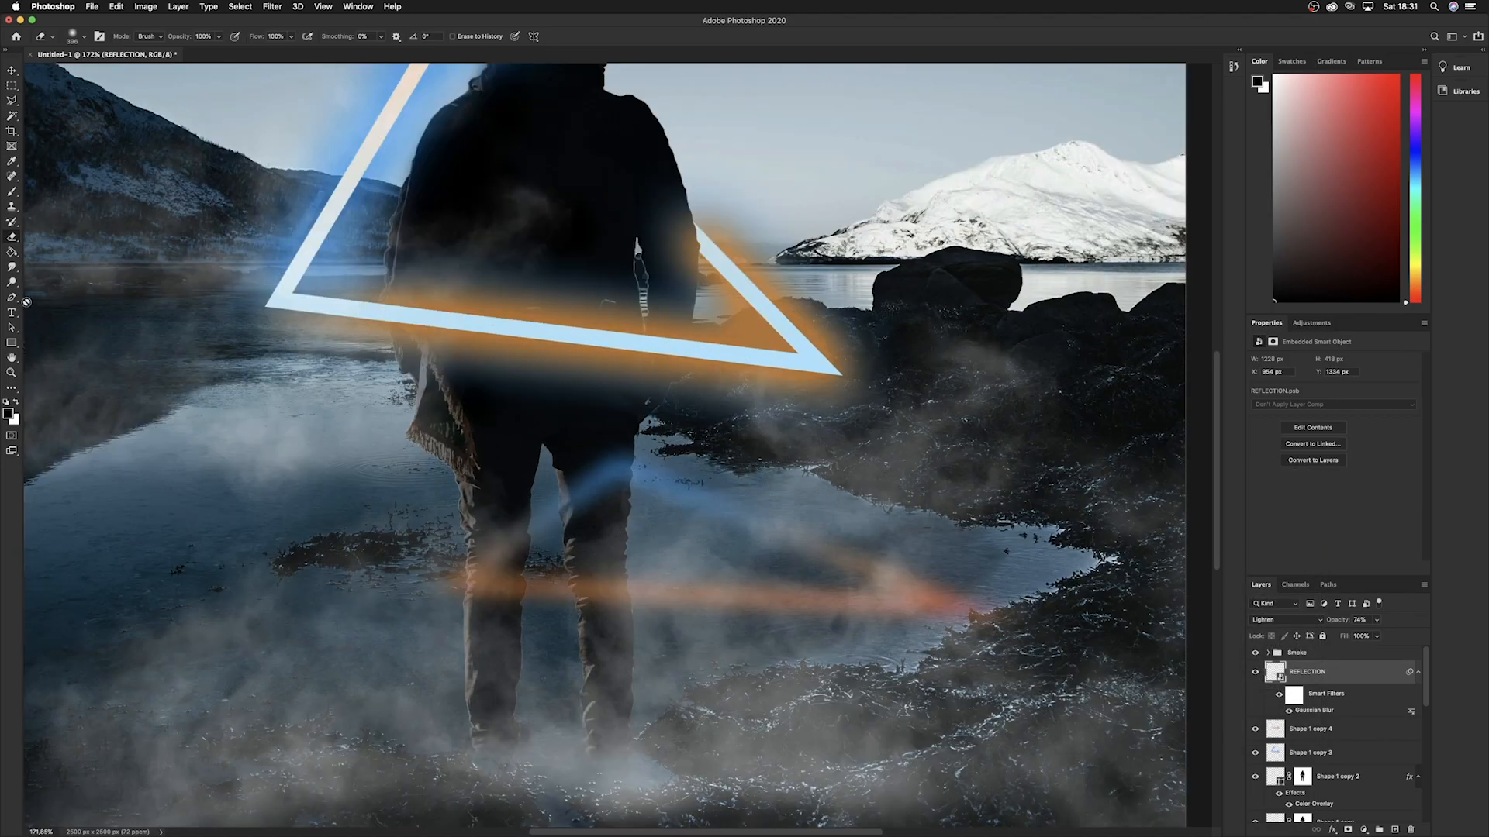
Enlarge the REFLECTION triangle proportionally to about 107%, extending it towards the left.
click(12, 72)
key(cmd+t)
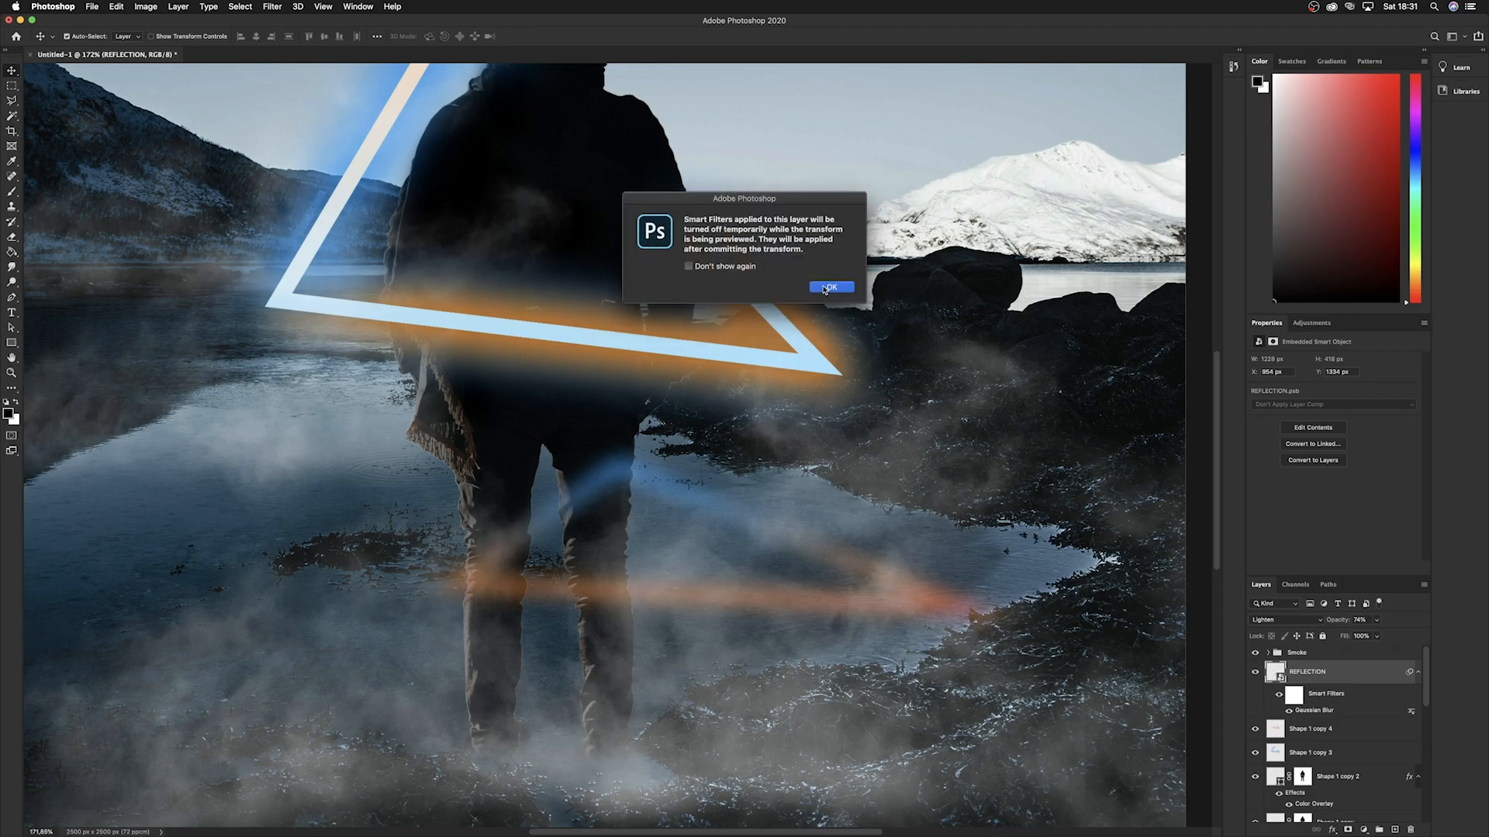
click(829, 287)
drag(431, 537, 394, 537)
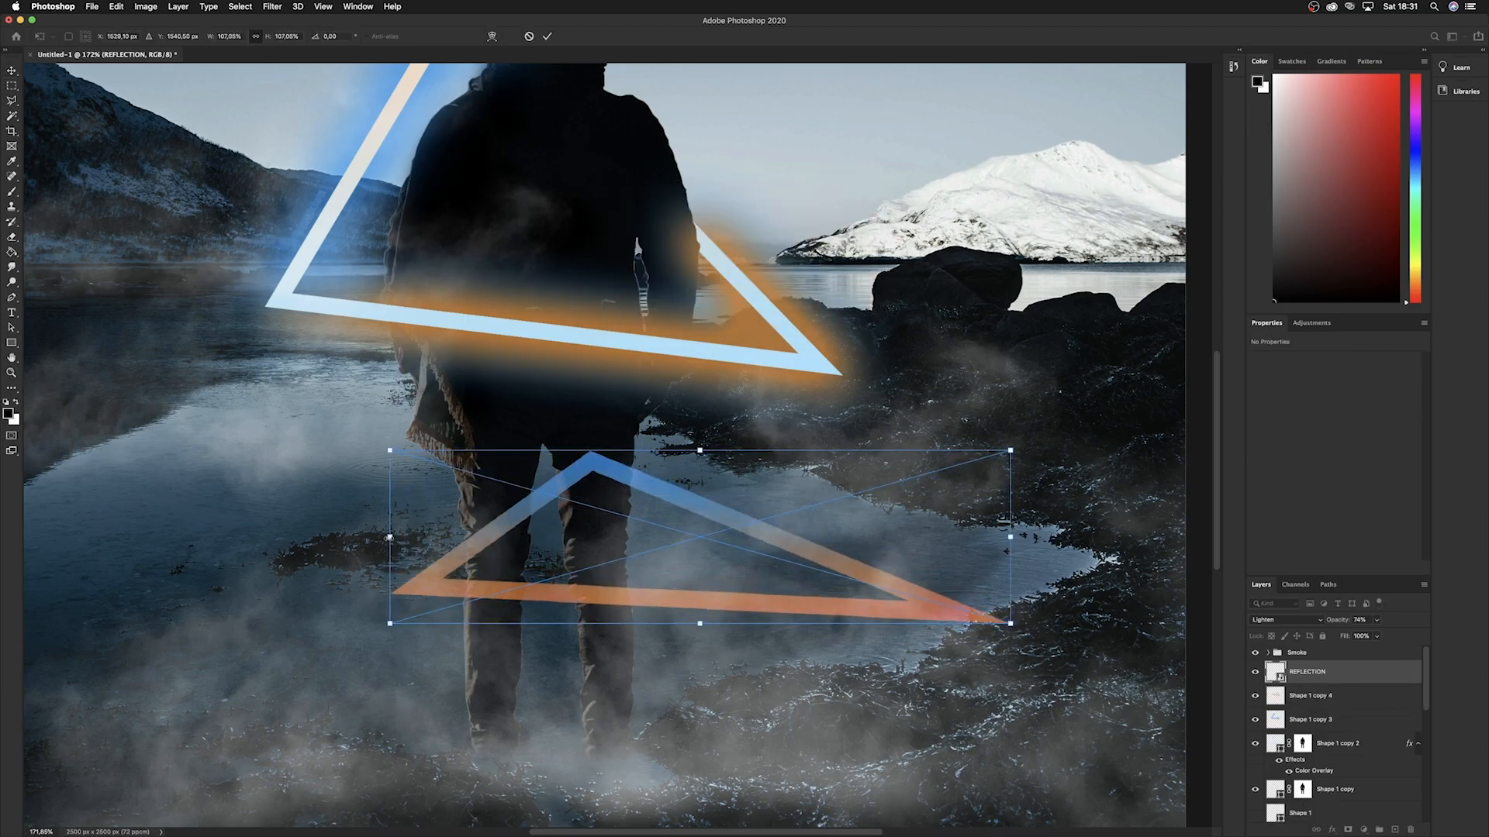
key(Return)
Rasterize the REFLECTION smart object and erase the glow covering the man's legs with a smaller soft Eraser.
click(12, 238)
click(376, 615)
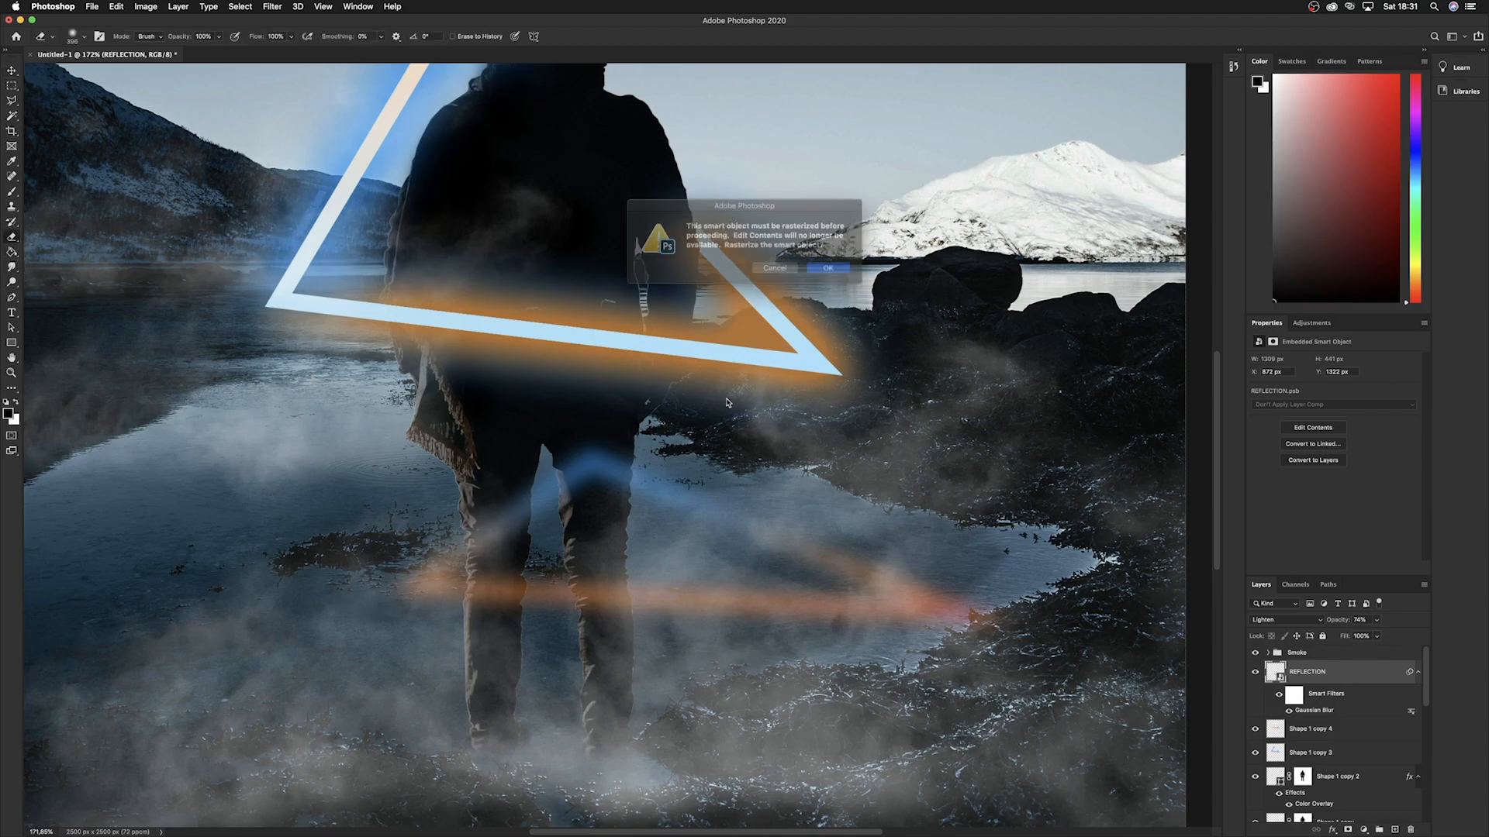
click(845, 267)
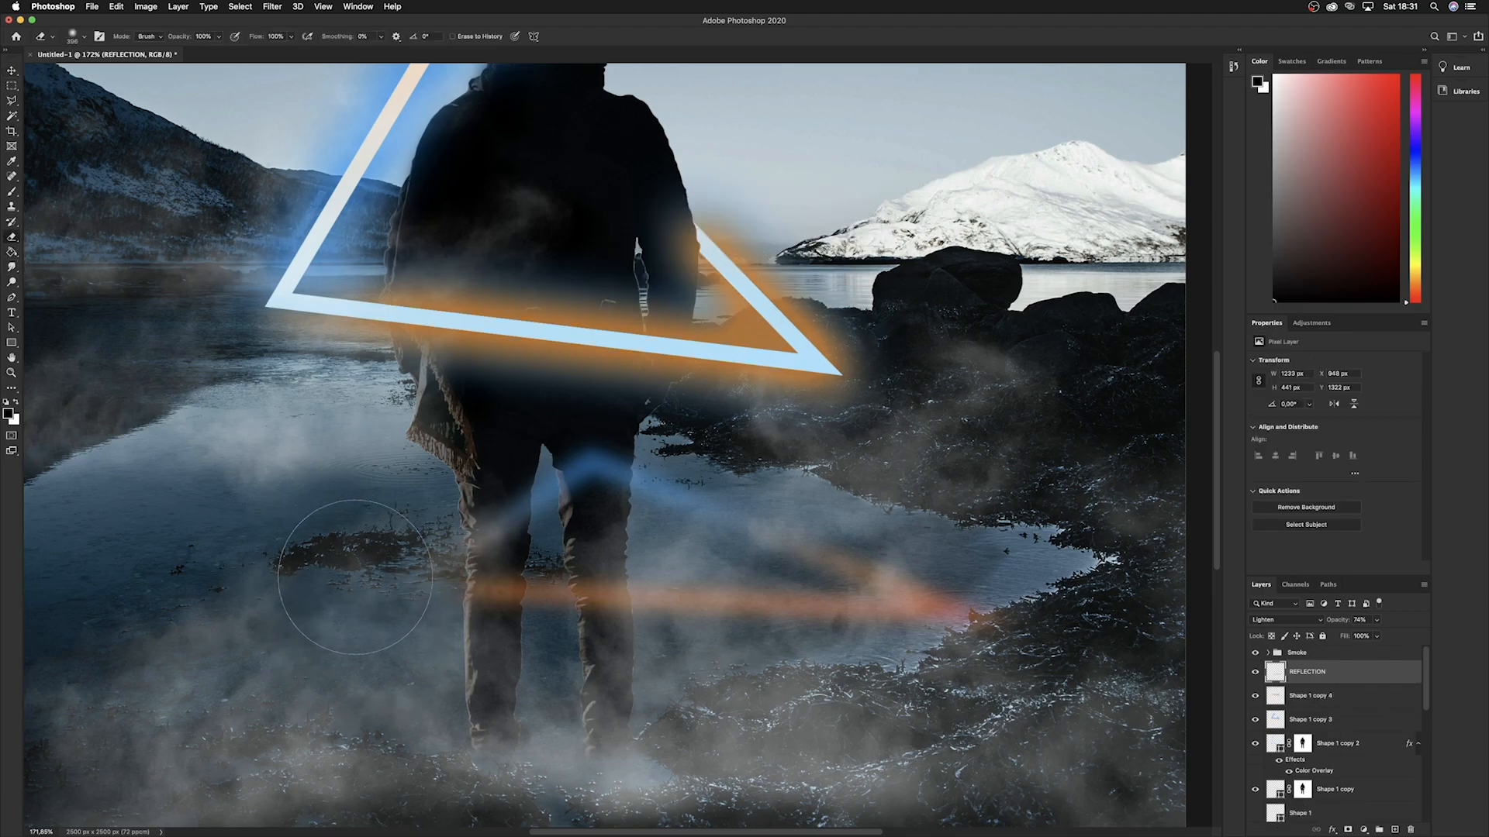
right_click(535, 597)
drag(660, 624, 623, 624)
mouse_move(495, 598)
mouse_down()
mouse_move(491, 575)
mouse_move(504, 595)
mouse_move(479, 593)
mouse_move(482, 529)
mouse_move(517, 515)
mouse_move(615, 601)
mouse_move(616, 485)
mouse_move(578, 469)
mouse_move(609, 453)
mouse_move(589, 463)
mouse_up()
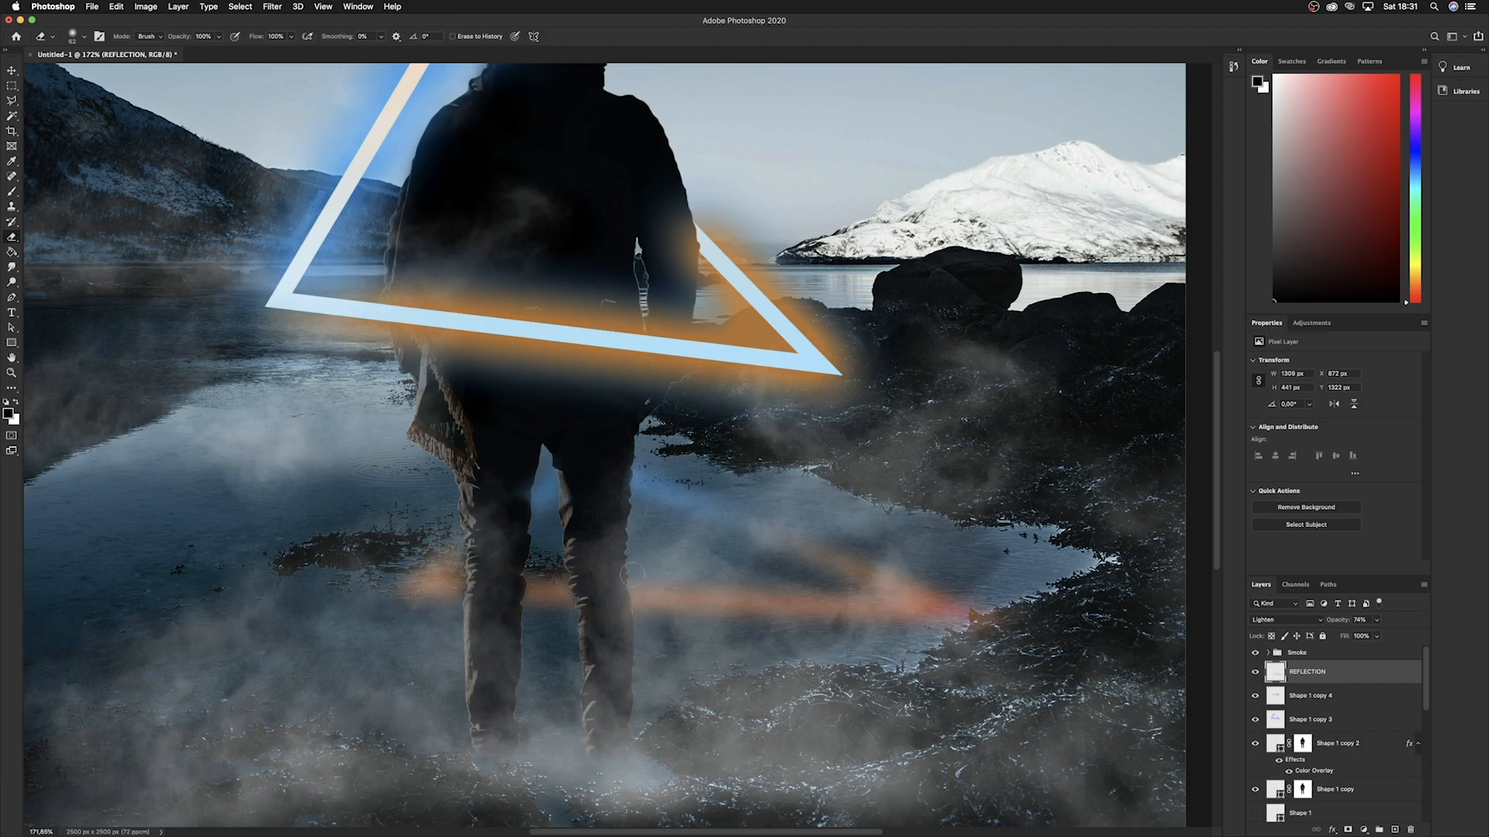
scroll(596, 468, down, 10)
scroll(574, 520, up, 6)
scroll(570, 522, up, 2)
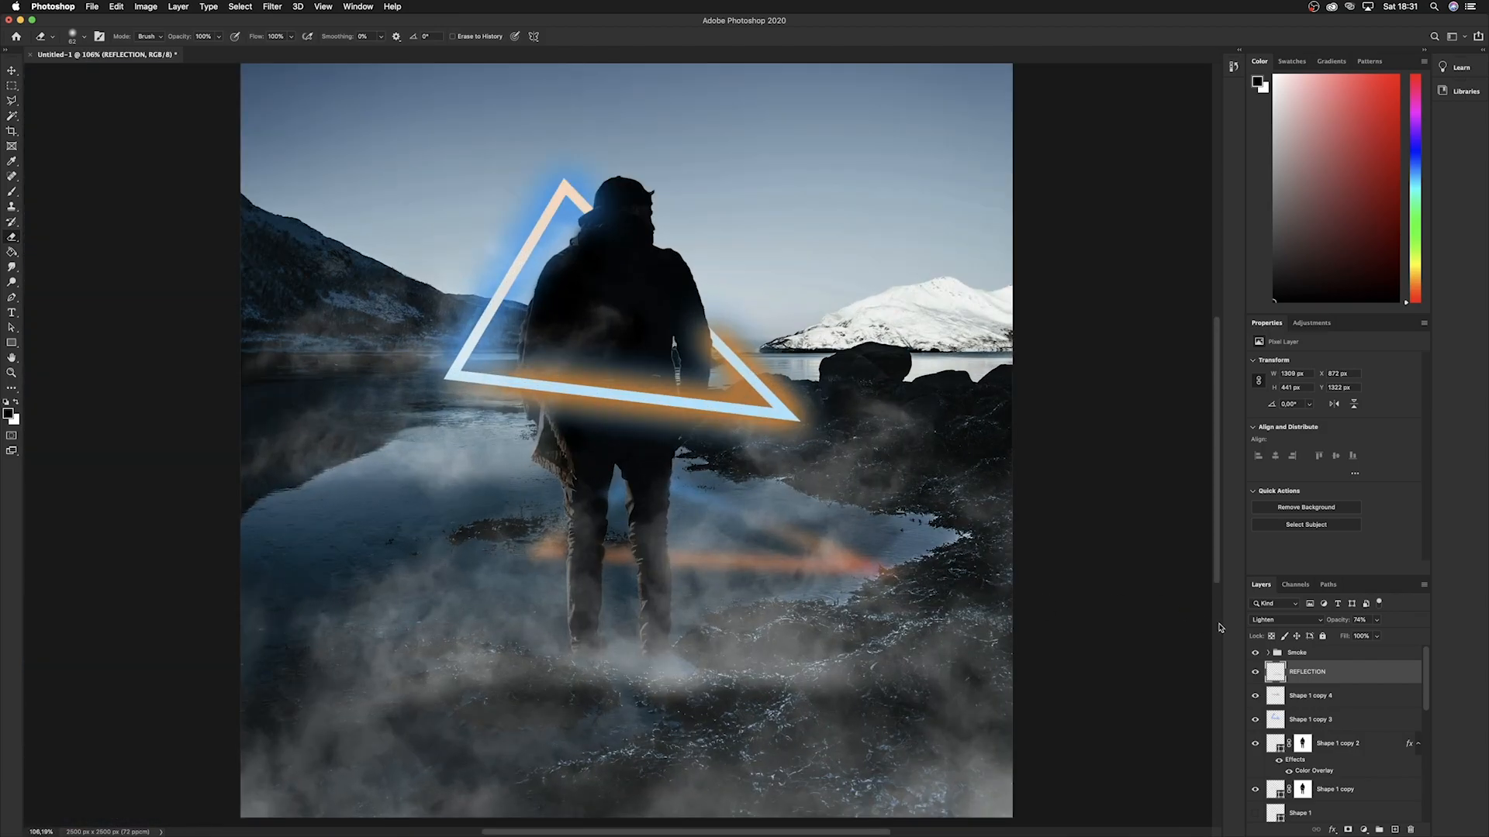
Lower the REFLECTION layer's opacity to 42% and warp it with added split points into an uneven, rippled shape.
click(1377, 621)
drag(1379, 637, 1358, 636)
key(super+t)
click(531, 37)
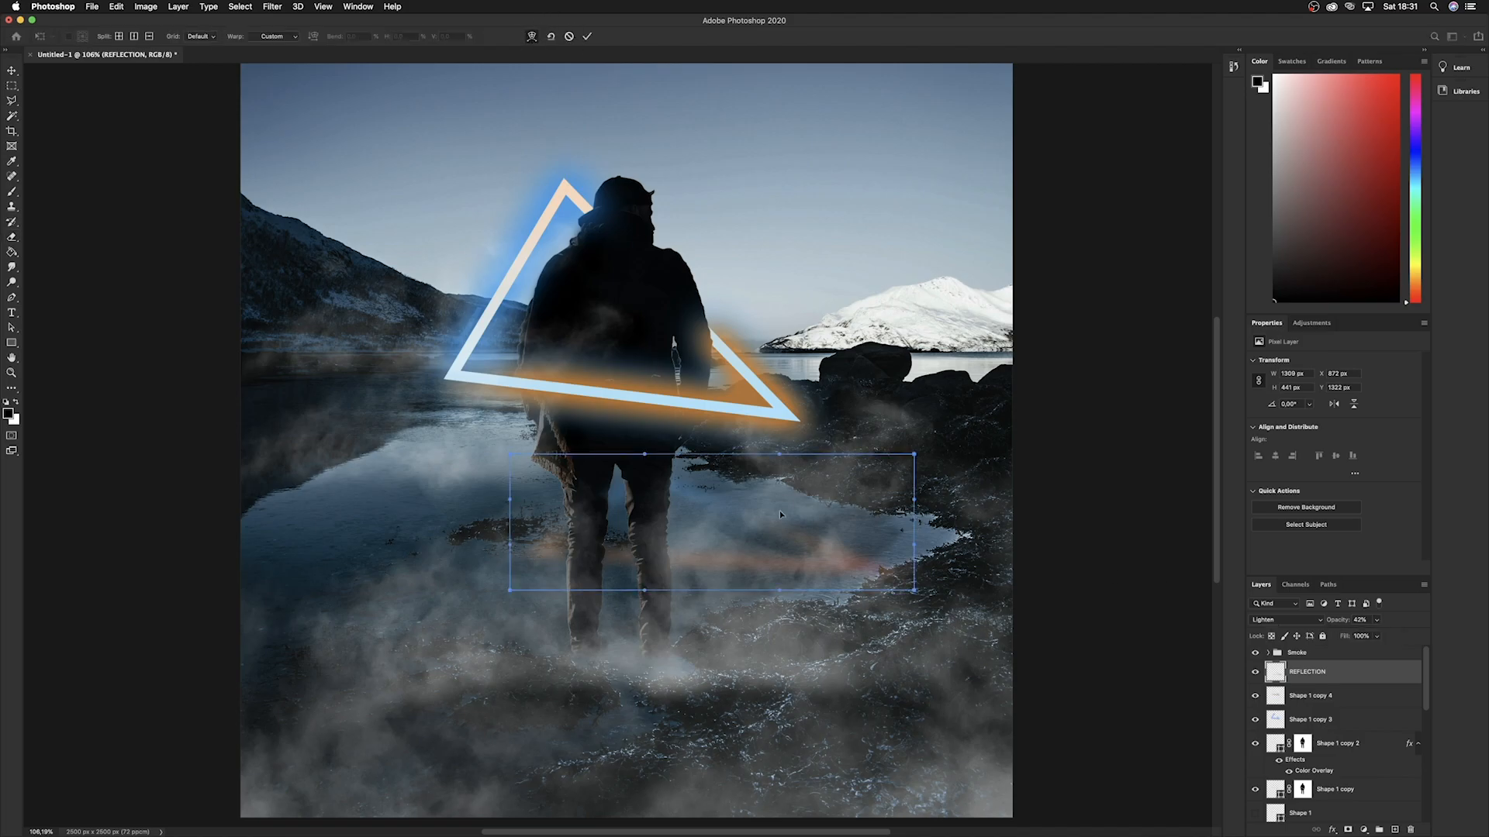
drag(761, 523, 777, 570)
alt+click(687, 513)
alt+click(729, 566)
drag(870, 565, 872, 561)
drag(604, 545, 684, 464)
drag(811, 458, 812, 474)
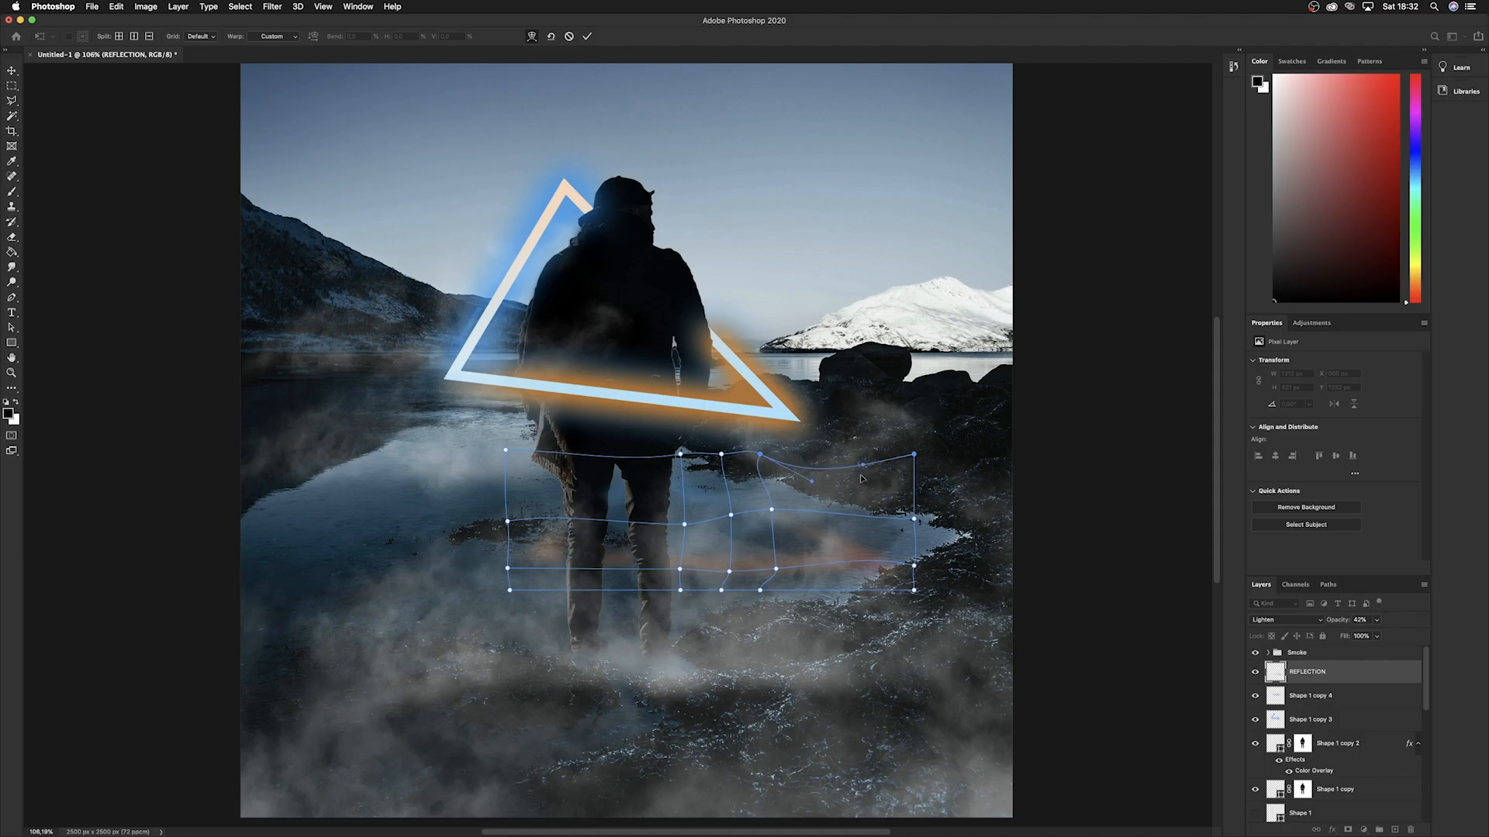
drag(915, 456, 911, 448)
key(Return)
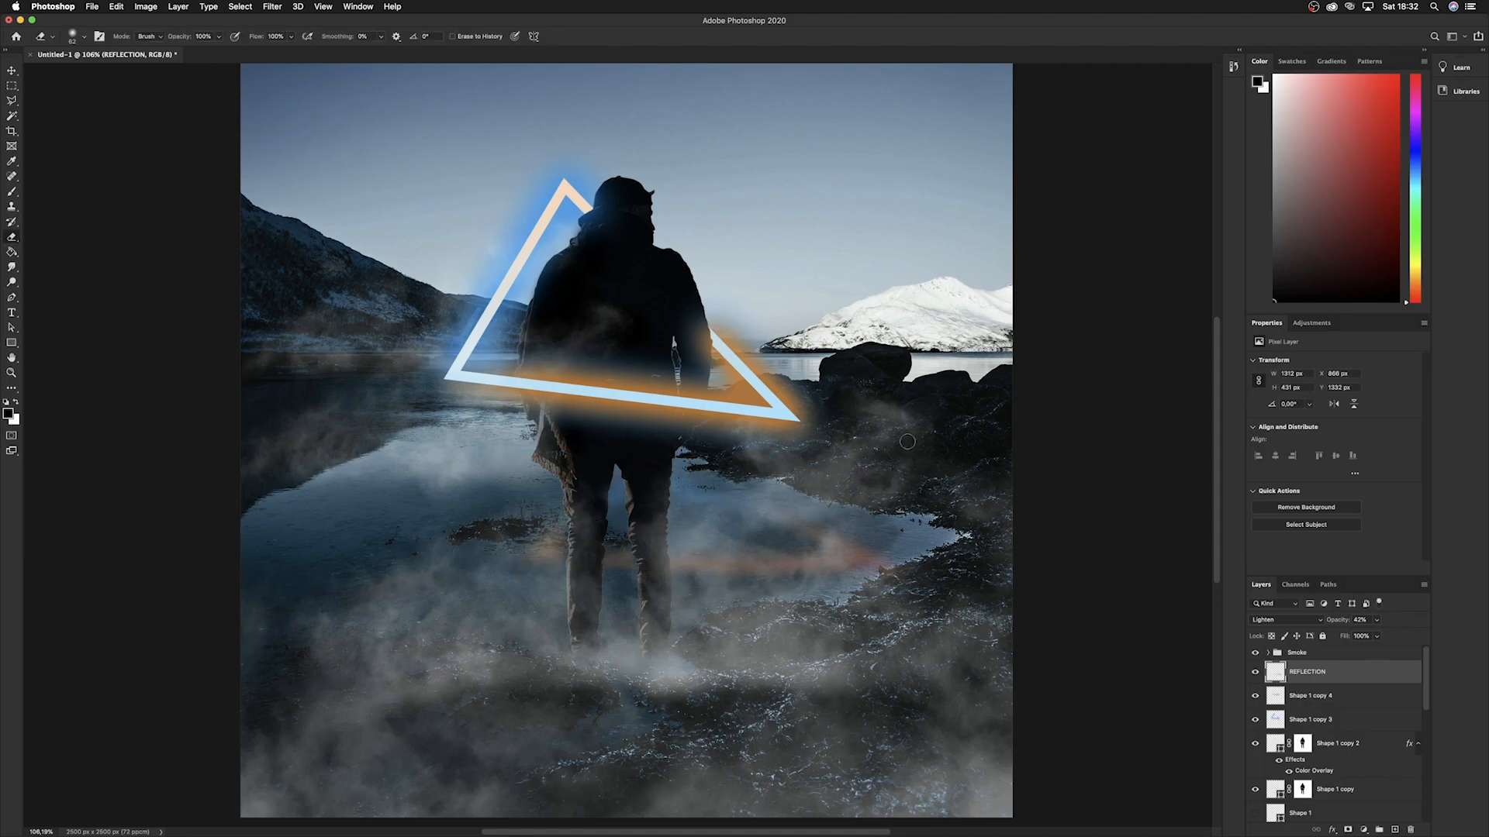
Add a new empty layer above the Smoke group.
scroll(628, 490, down, 10)
scroll(628, 490, up, 5)
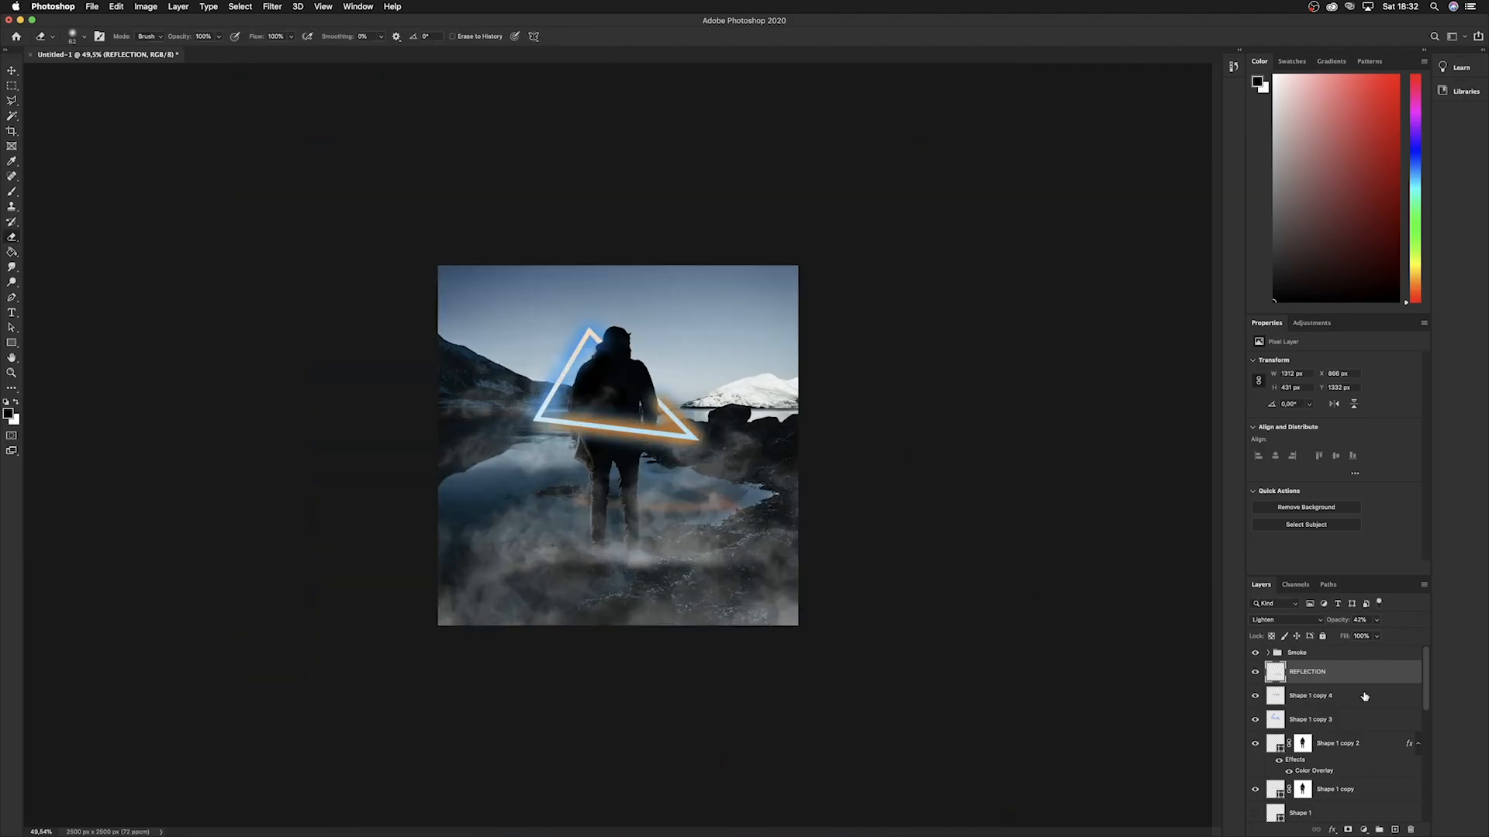
click(1342, 657)
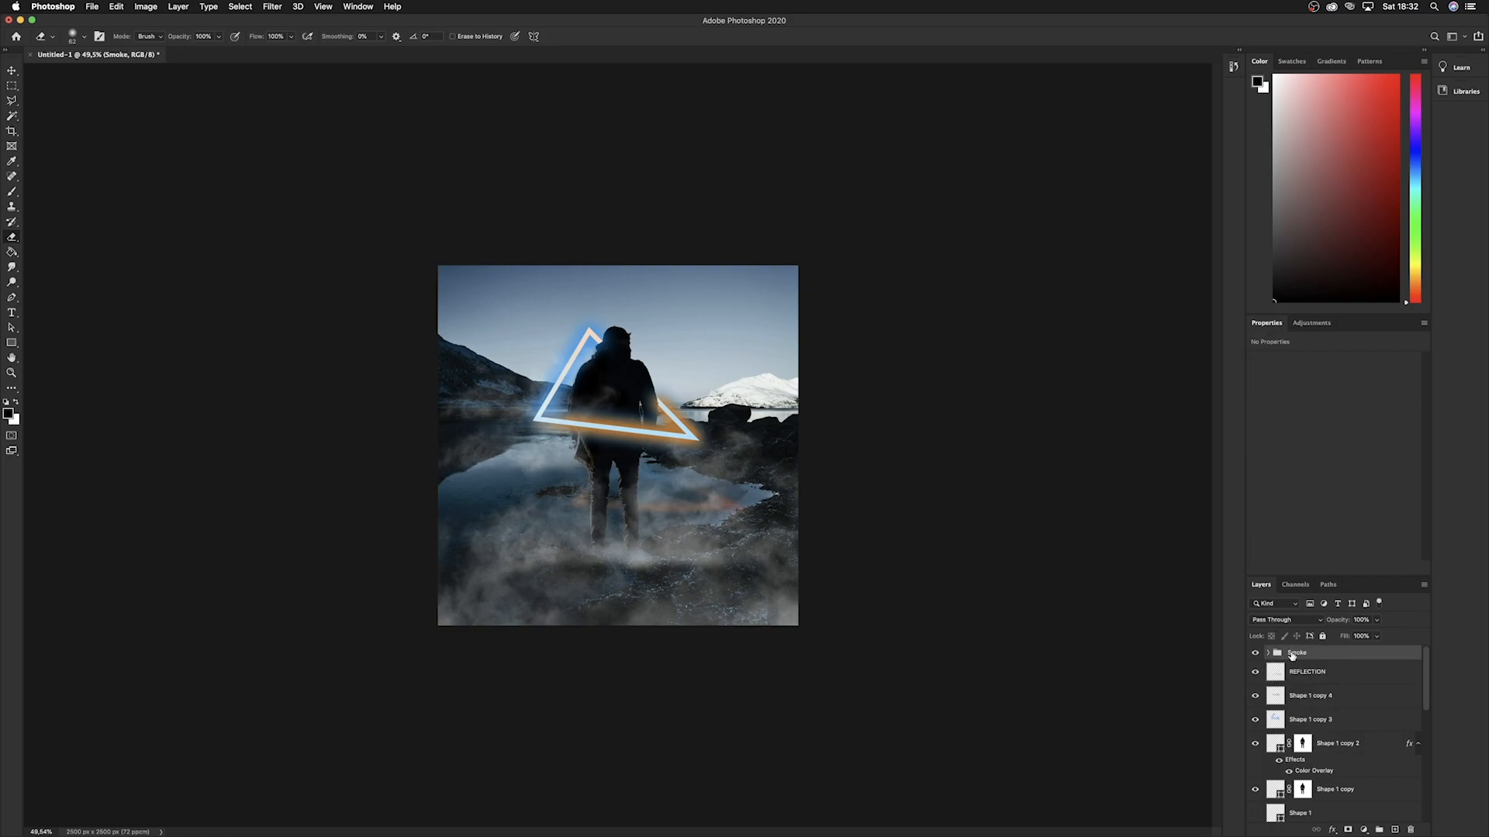
key(super+shift+n)
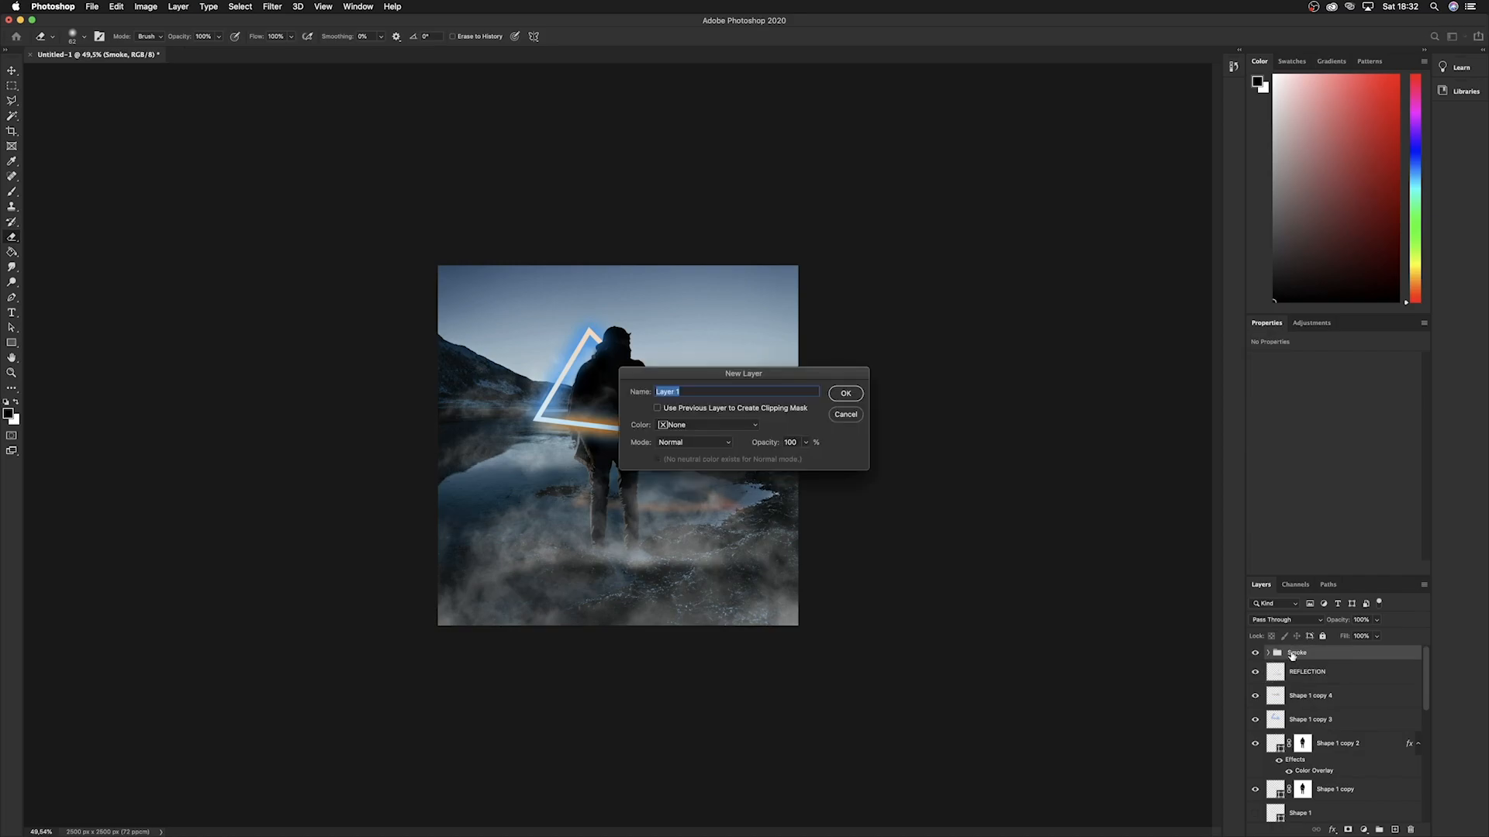
key(Return)
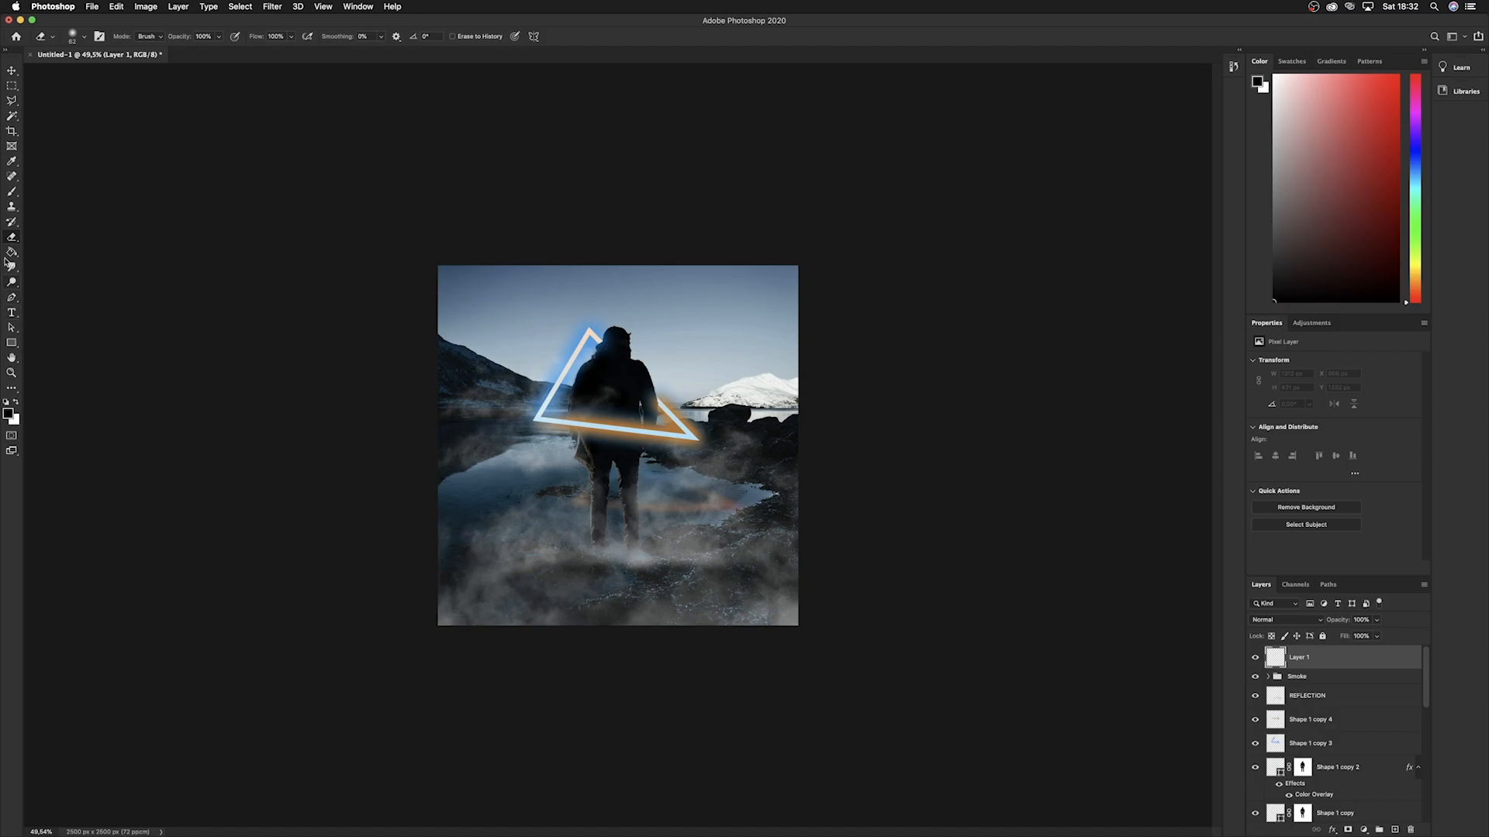
Paint the lower-right part of the image orange (#ff5a00) on the new layer with a soft 1040 px brush at 0% hardness.
key(b)
right_click(675, 564)
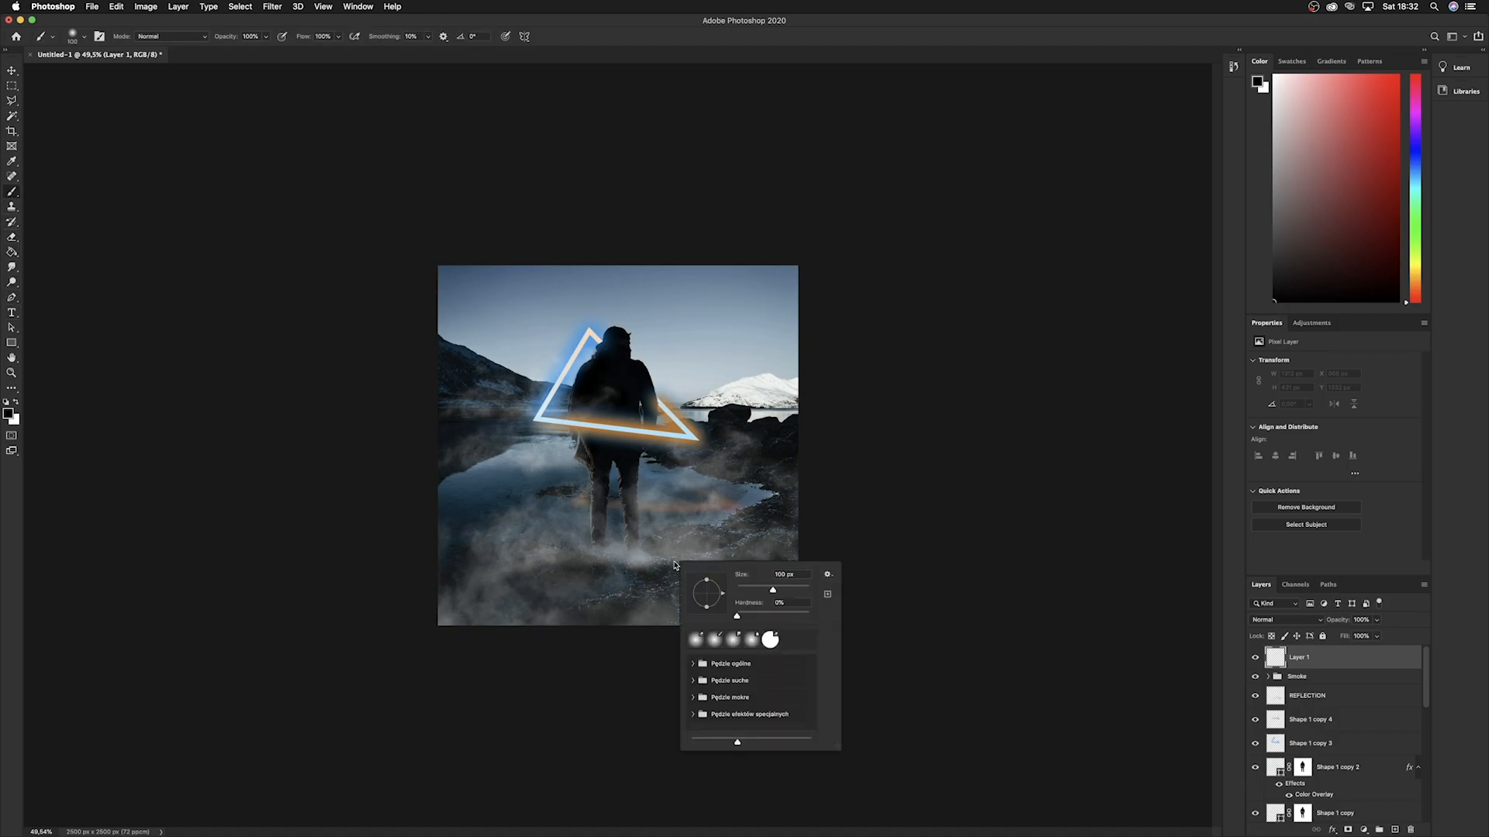
drag(789, 591, 801, 592)
click(831, 522)
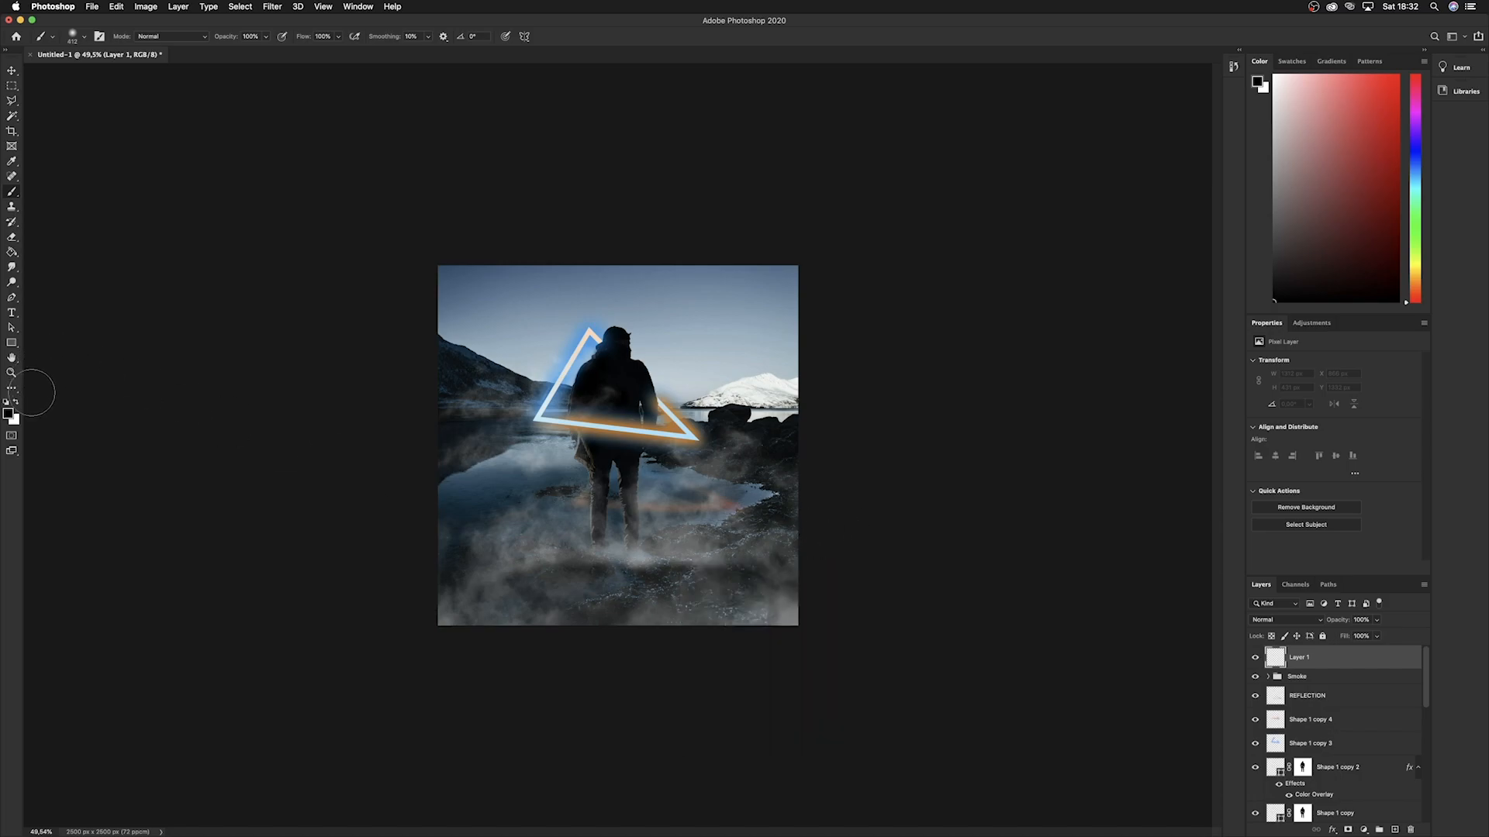
click(8, 414)
drag(759, 487, 758, 481)
drag(704, 433, 923, 265)
click(858, 346)
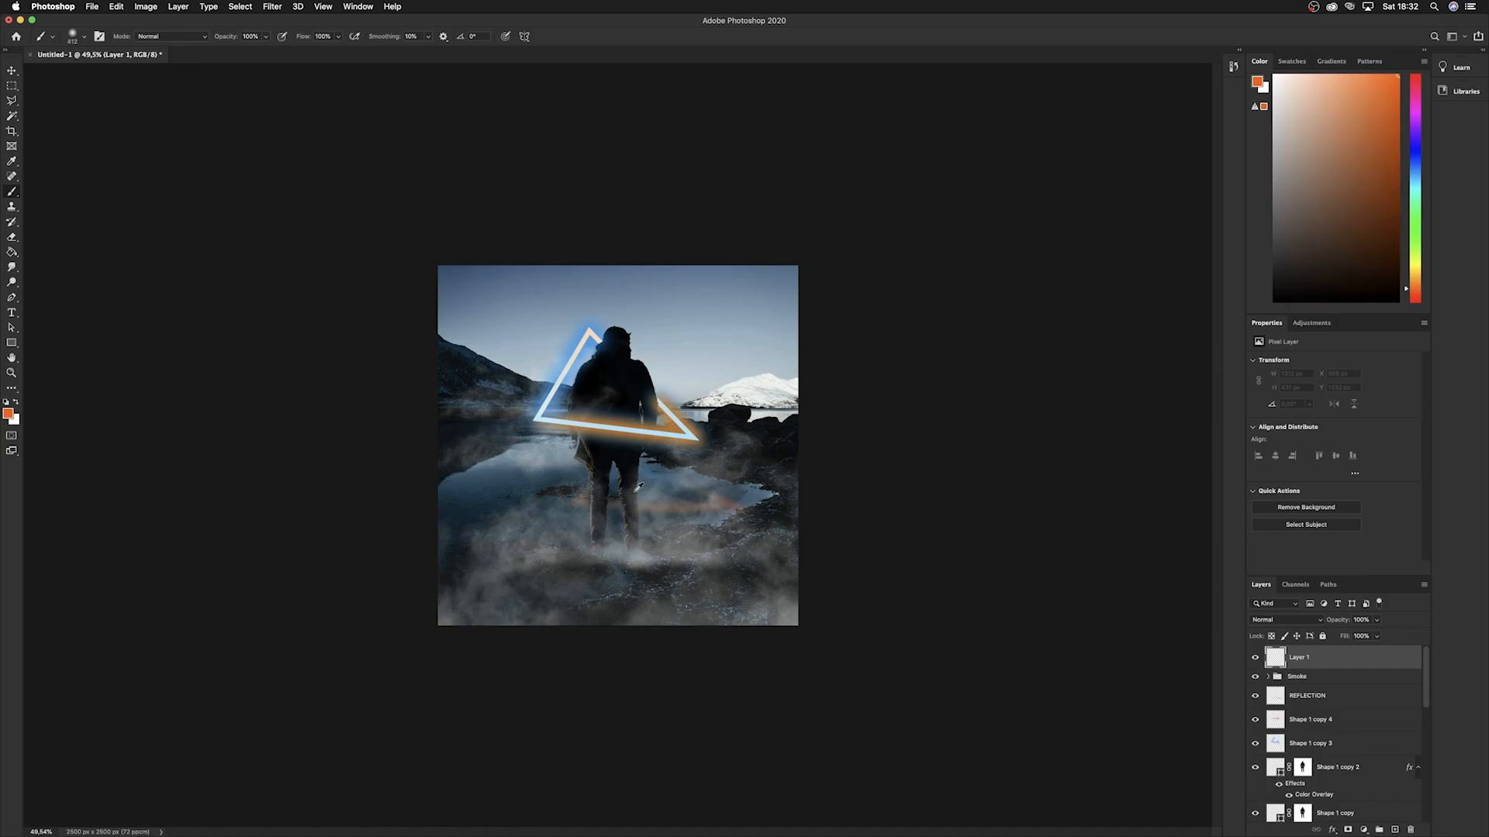
right_click(711, 543)
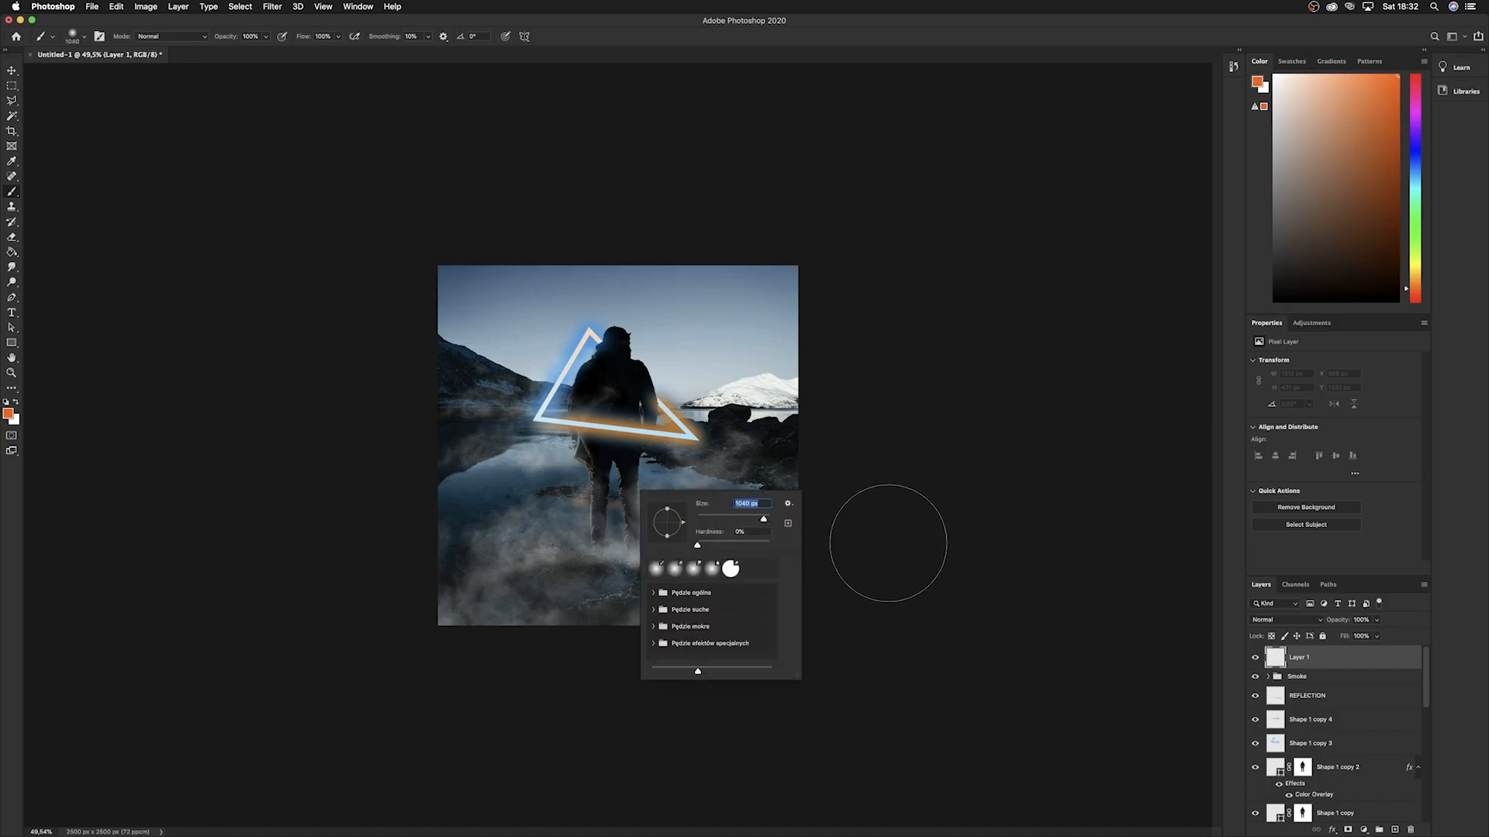
key(Return)
mouse_move(849, 457)
mouse_down()
mouse_move(830, 512)
mouse_move(727, 618)
mouse_move(767, 542)
mouse_move(736, 504)
mouse_move(646, 629)
mouse_up()
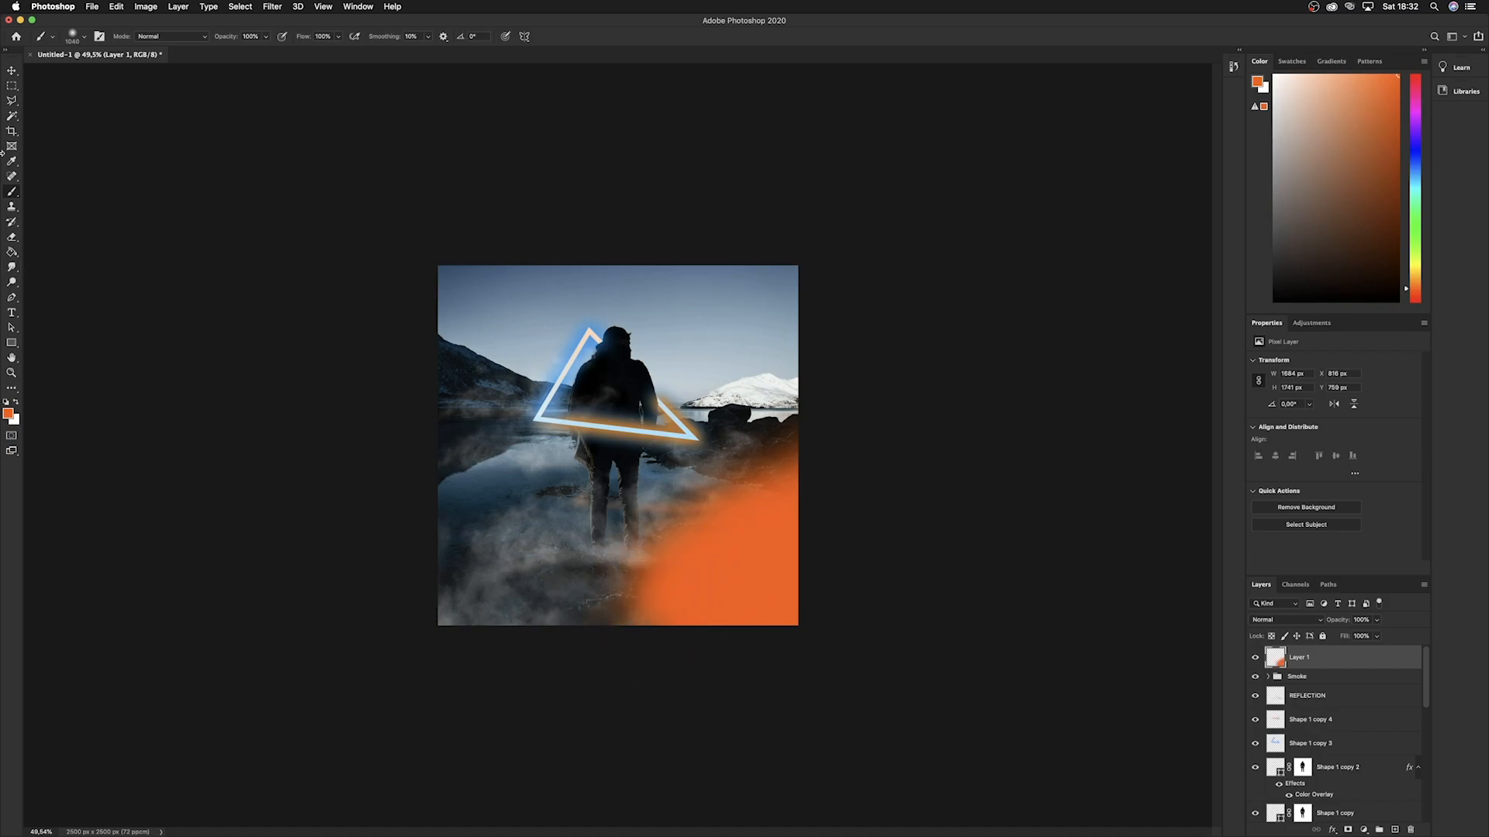
Change the foreground colour to light blue and paint over the lower-left part of the image on the same layer.
click(8, 412)
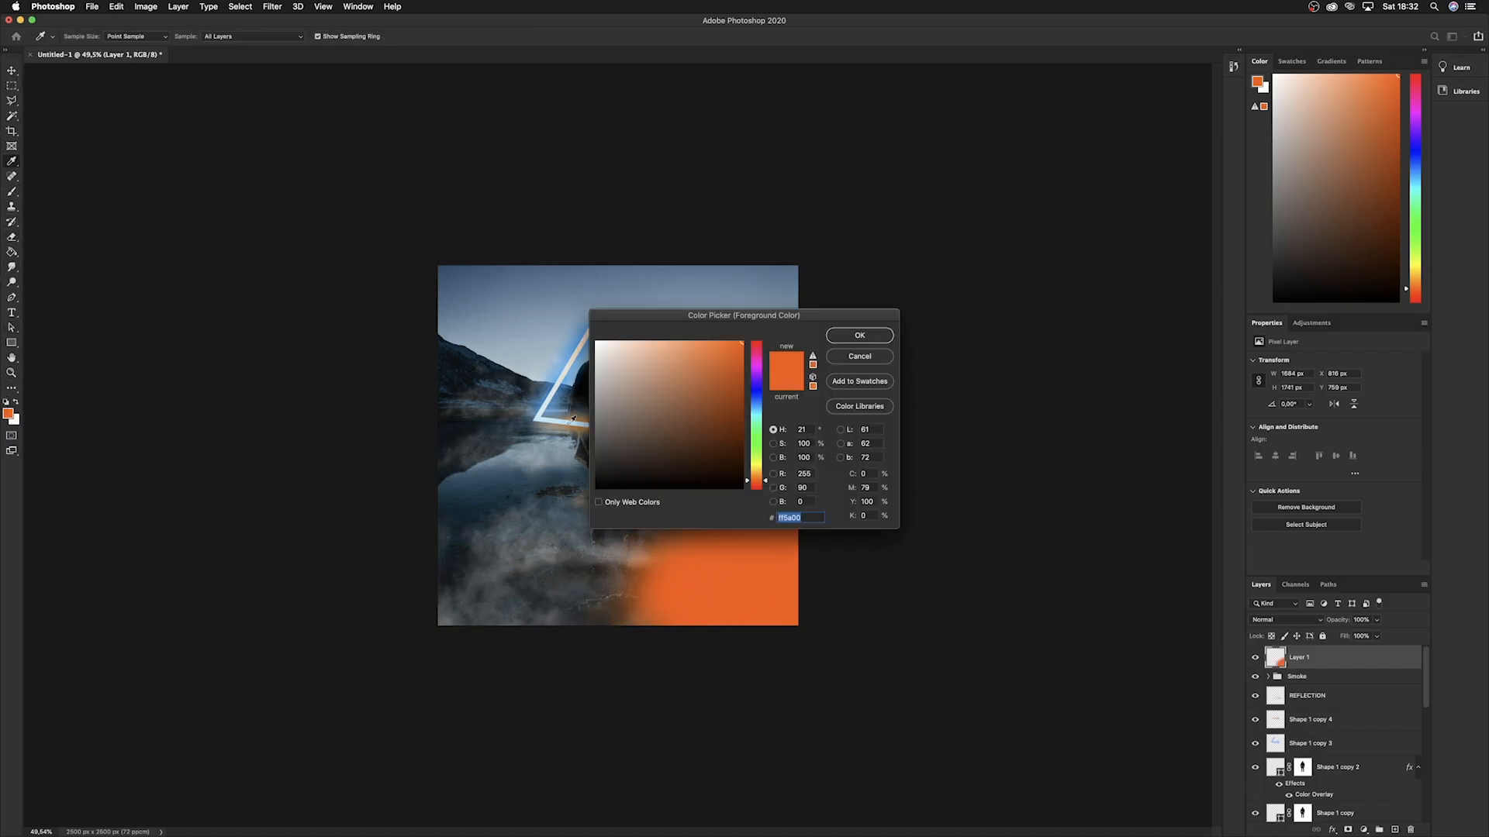
click(757, 409)
drag(756, 409, 758, 408)
click(859, 335)
key(b)
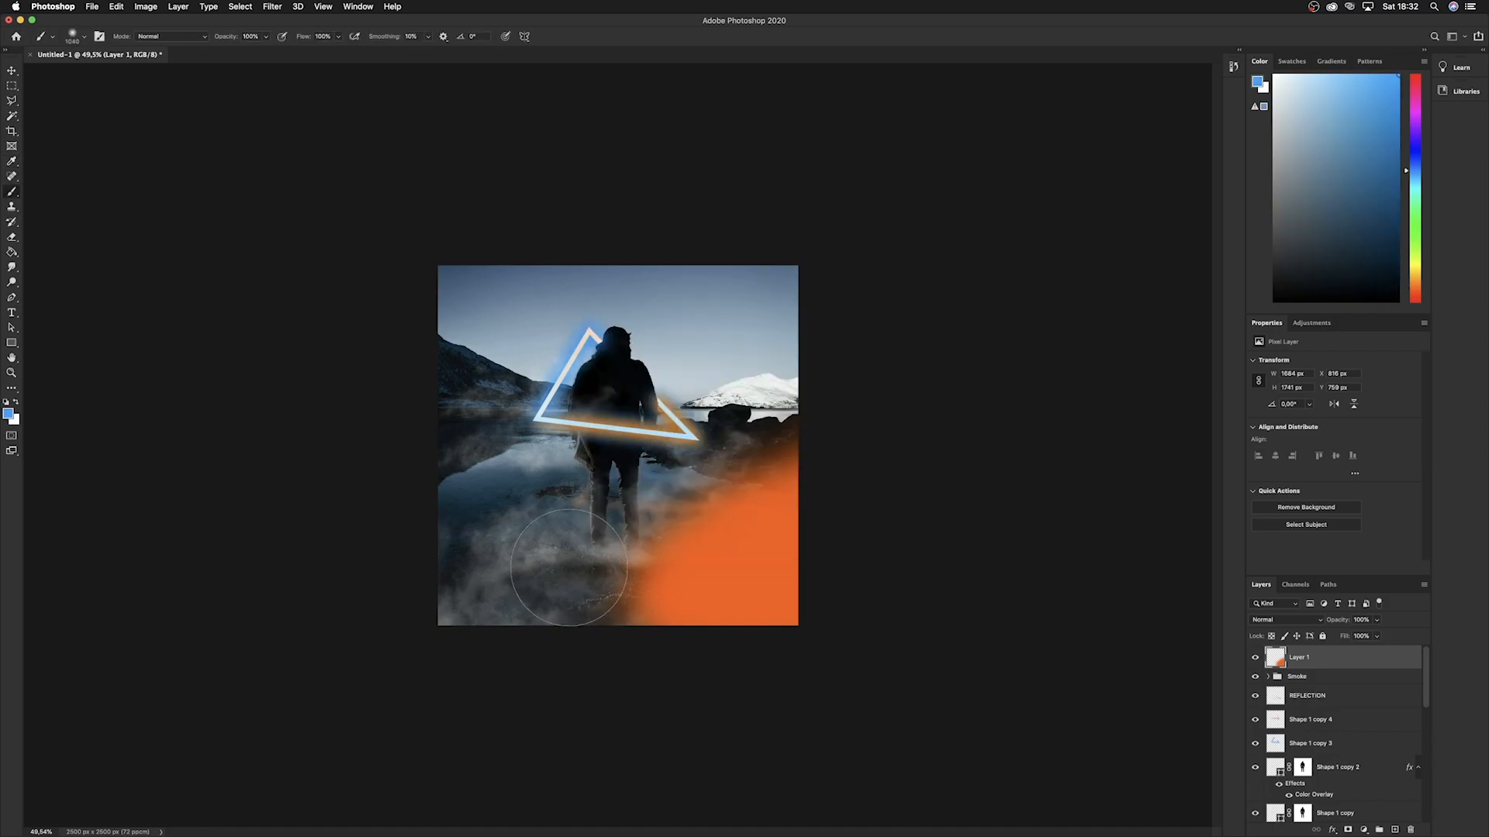
mouse_move(432, 515)
mouse_down()
mouse_move(519, 581)
mouse_move(558, 577)
mouse_move(504, 585)
mouse_move(581, 589)
mouse_move(565, 625)
mouse_up()
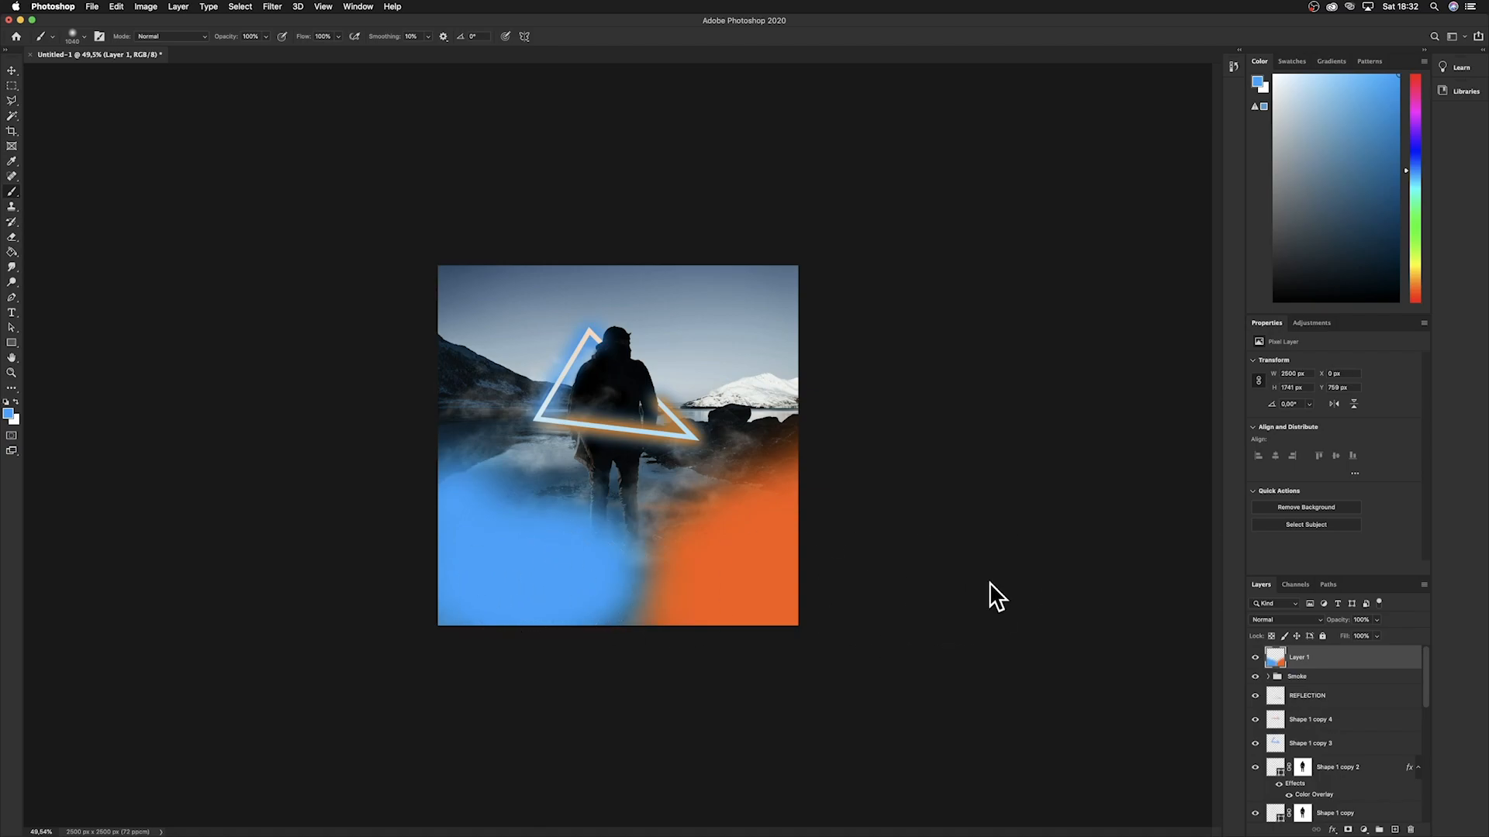
Set the painted colour layer's blend mode to Soft Light and its opacity to 40%.
click(1287, 619)
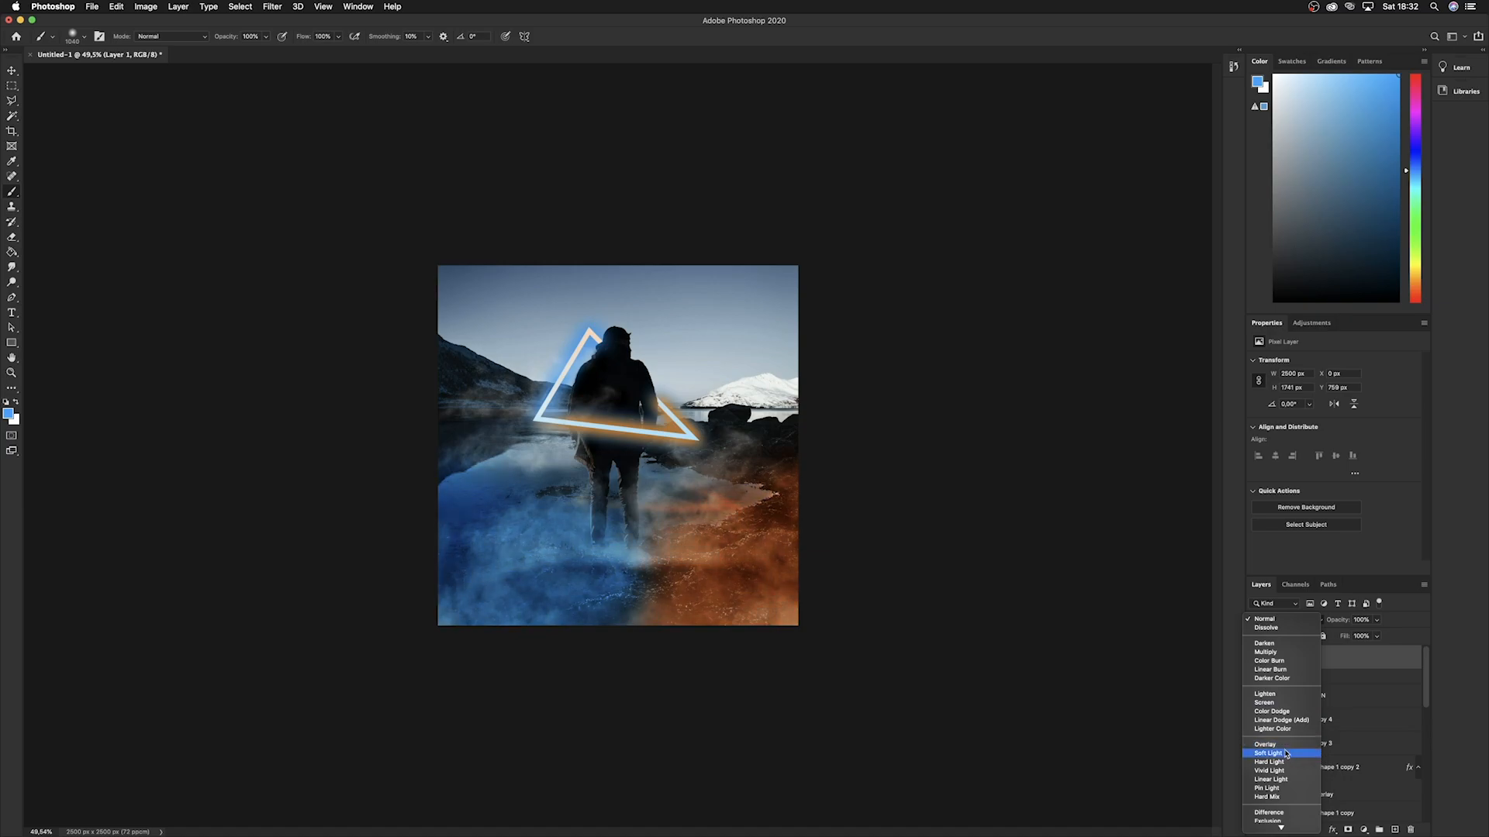
click(1285, 752)
click(1377, 620)
drag(1380, 636, 1352, 636)
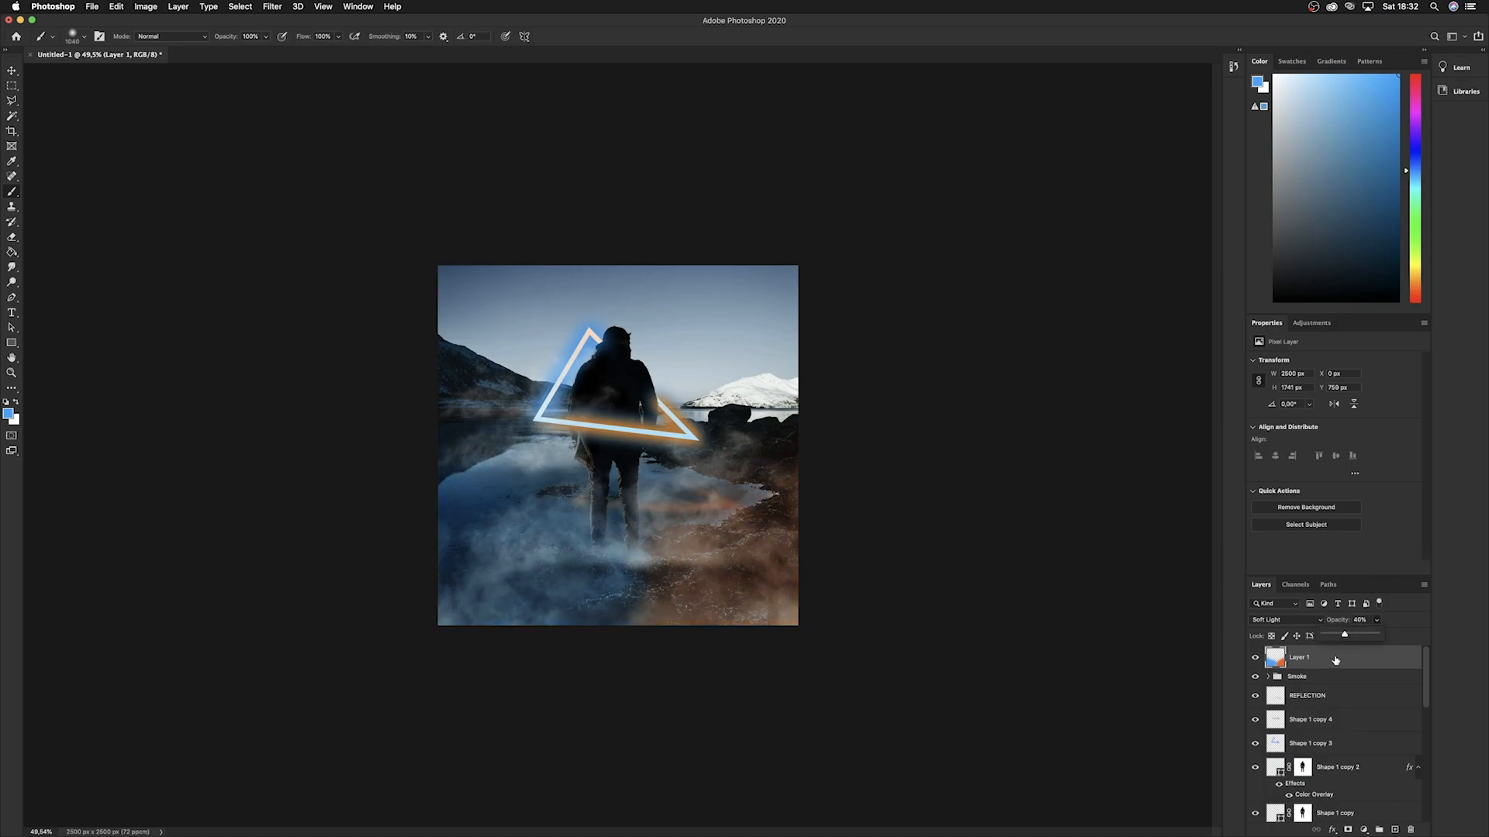
Add another empty layer above the painted colour layer and switch to the Paint Bucket tool.
scroll(521, 364, up, 3)
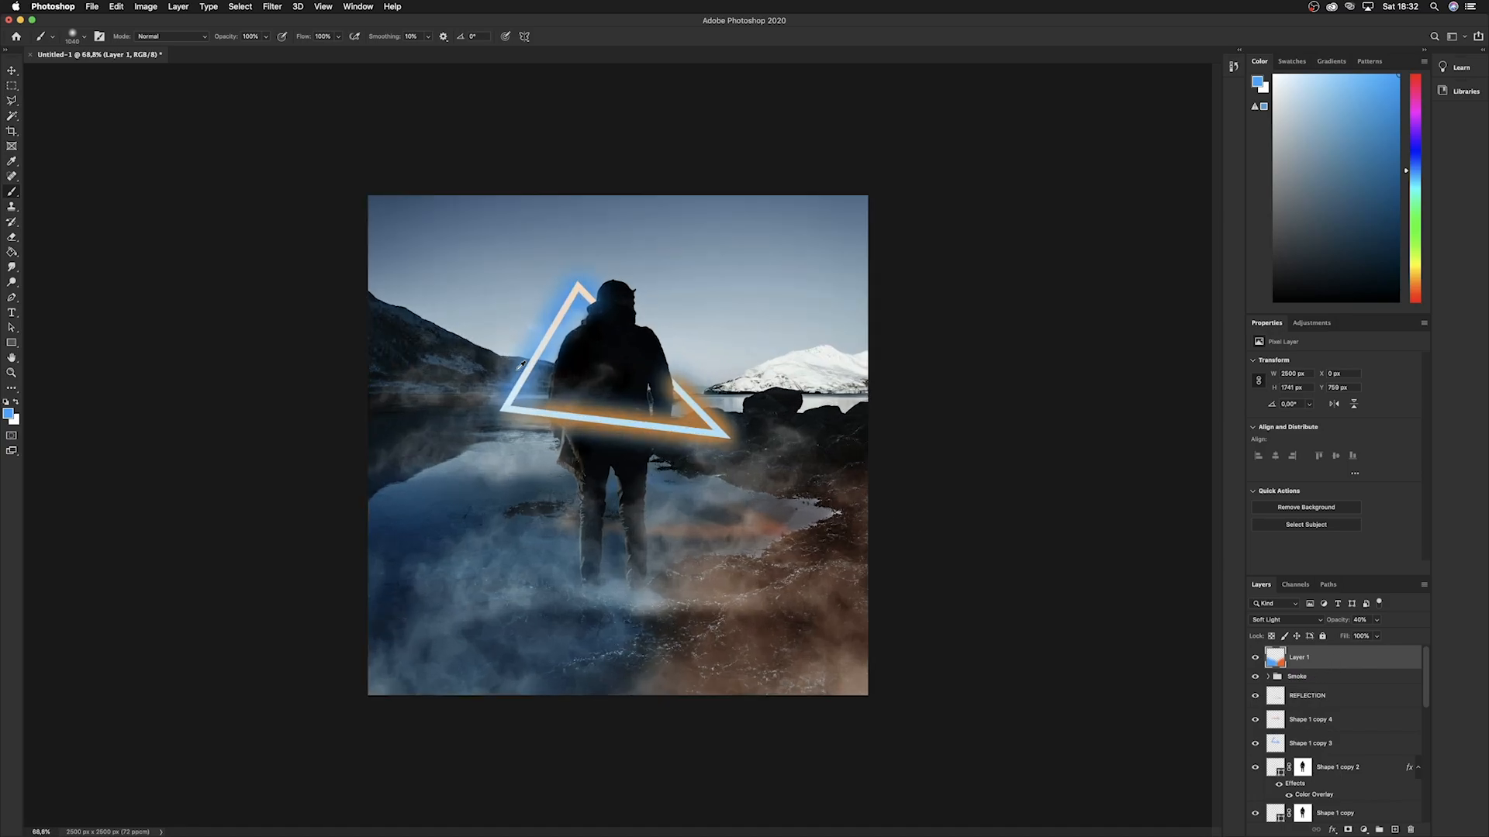
key(super+shift+n)
key(Return)
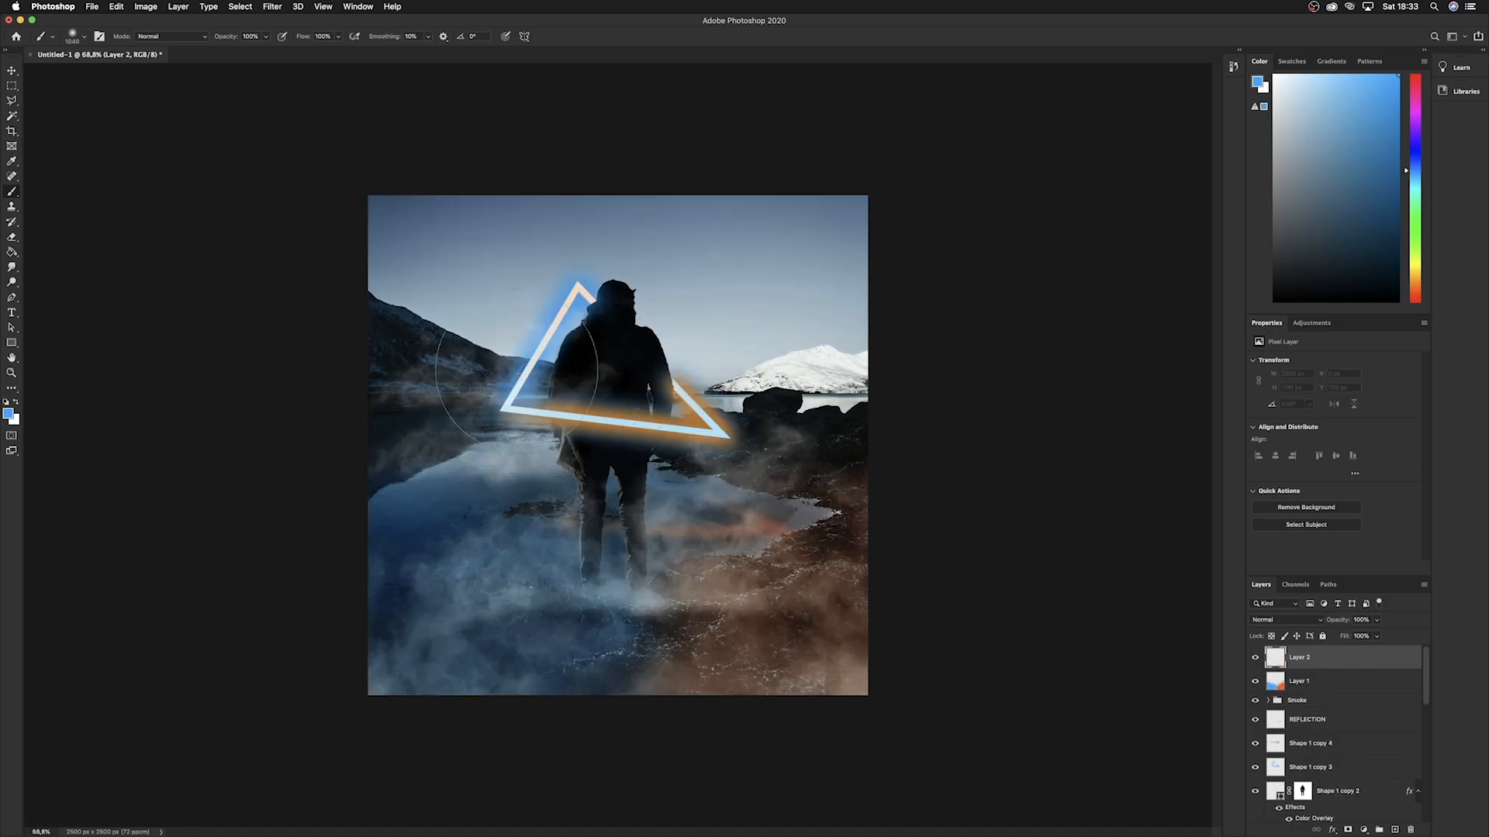
key(g)
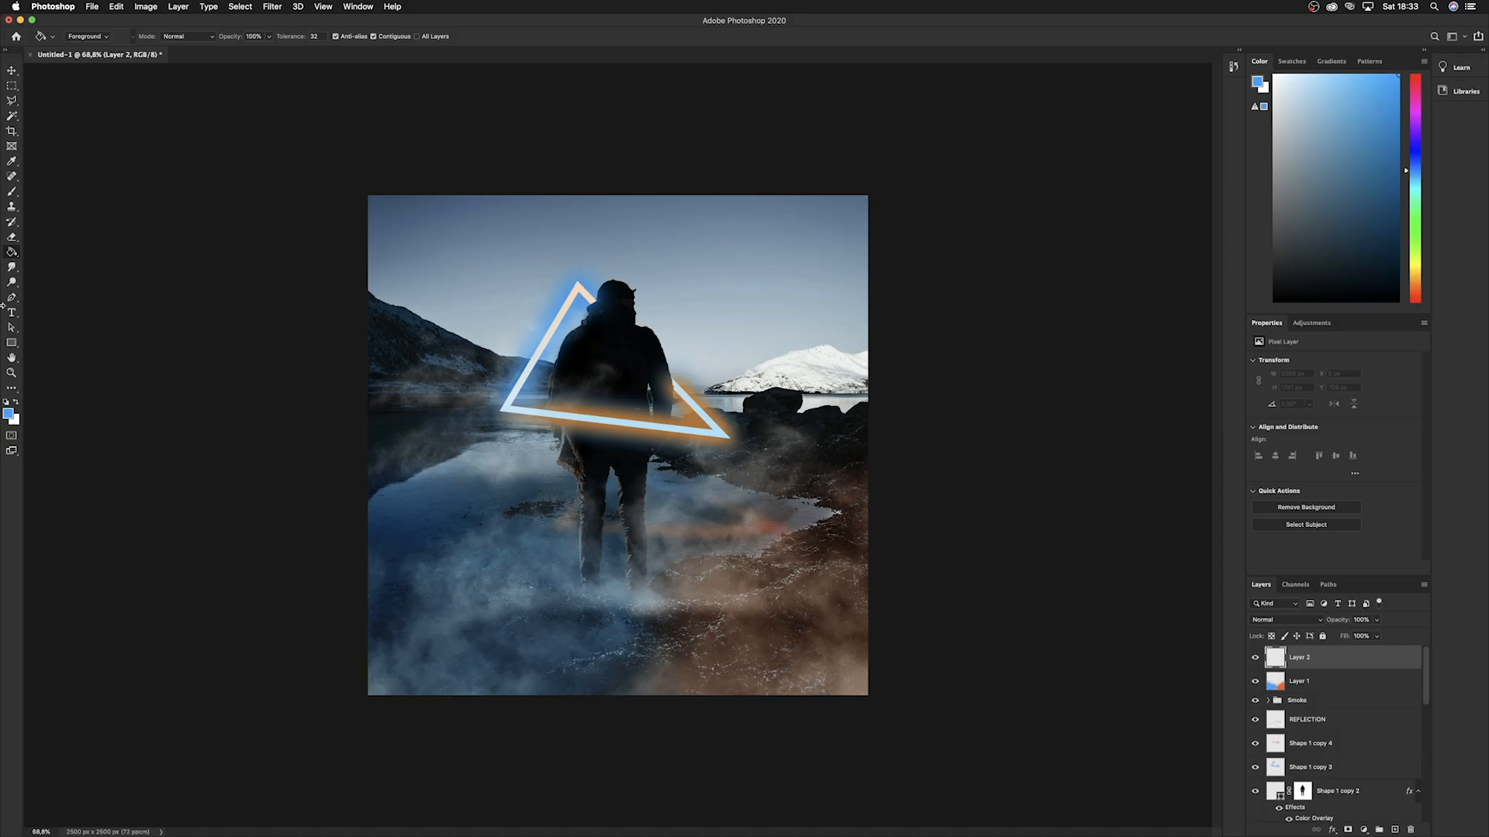
Add a Black & White adjustment layer above the empty layer and reduce its opacity to 17%.
click(1364, 831)
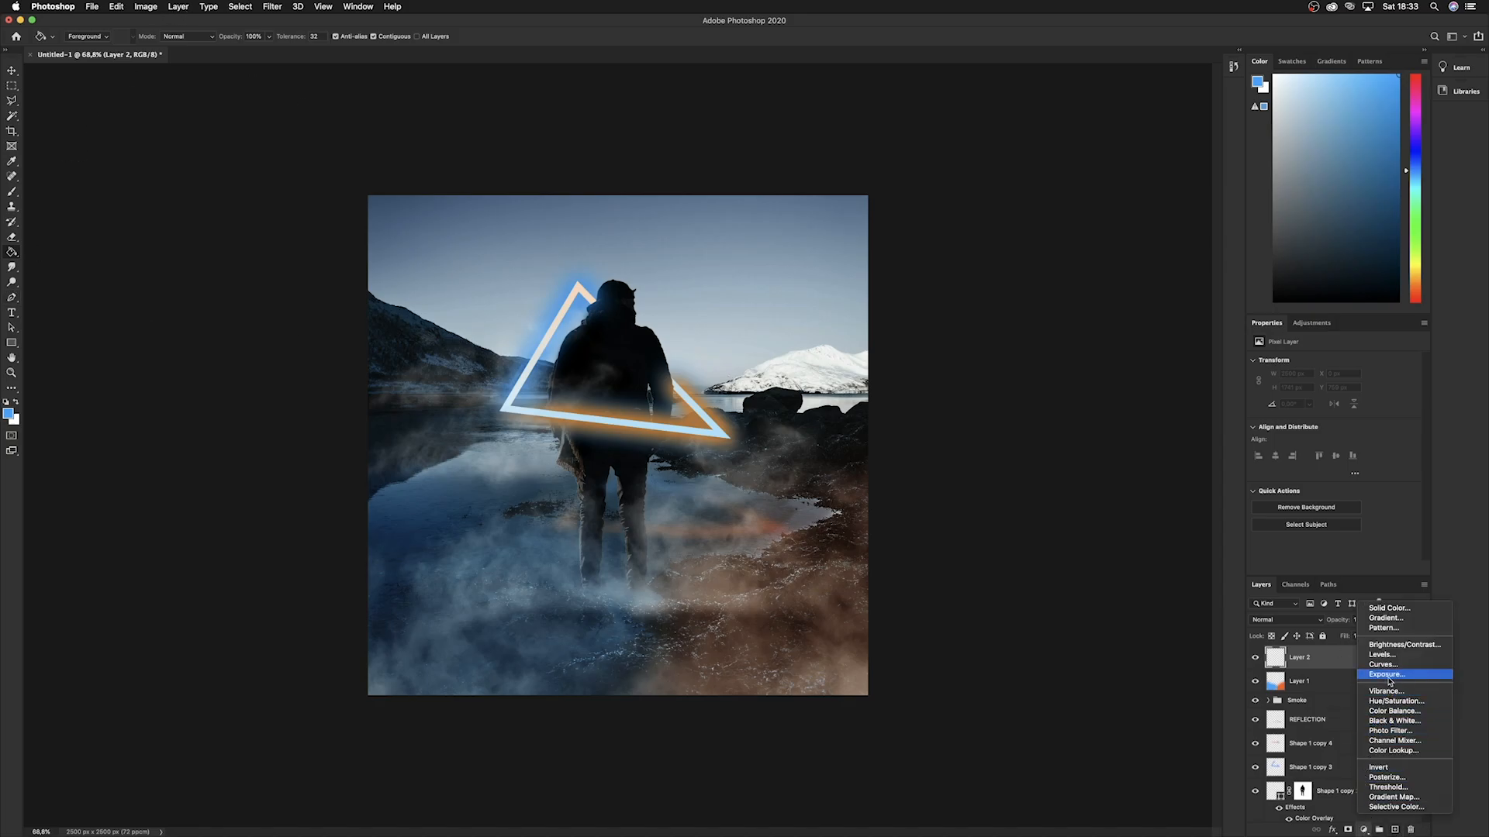
click(1394, 721)
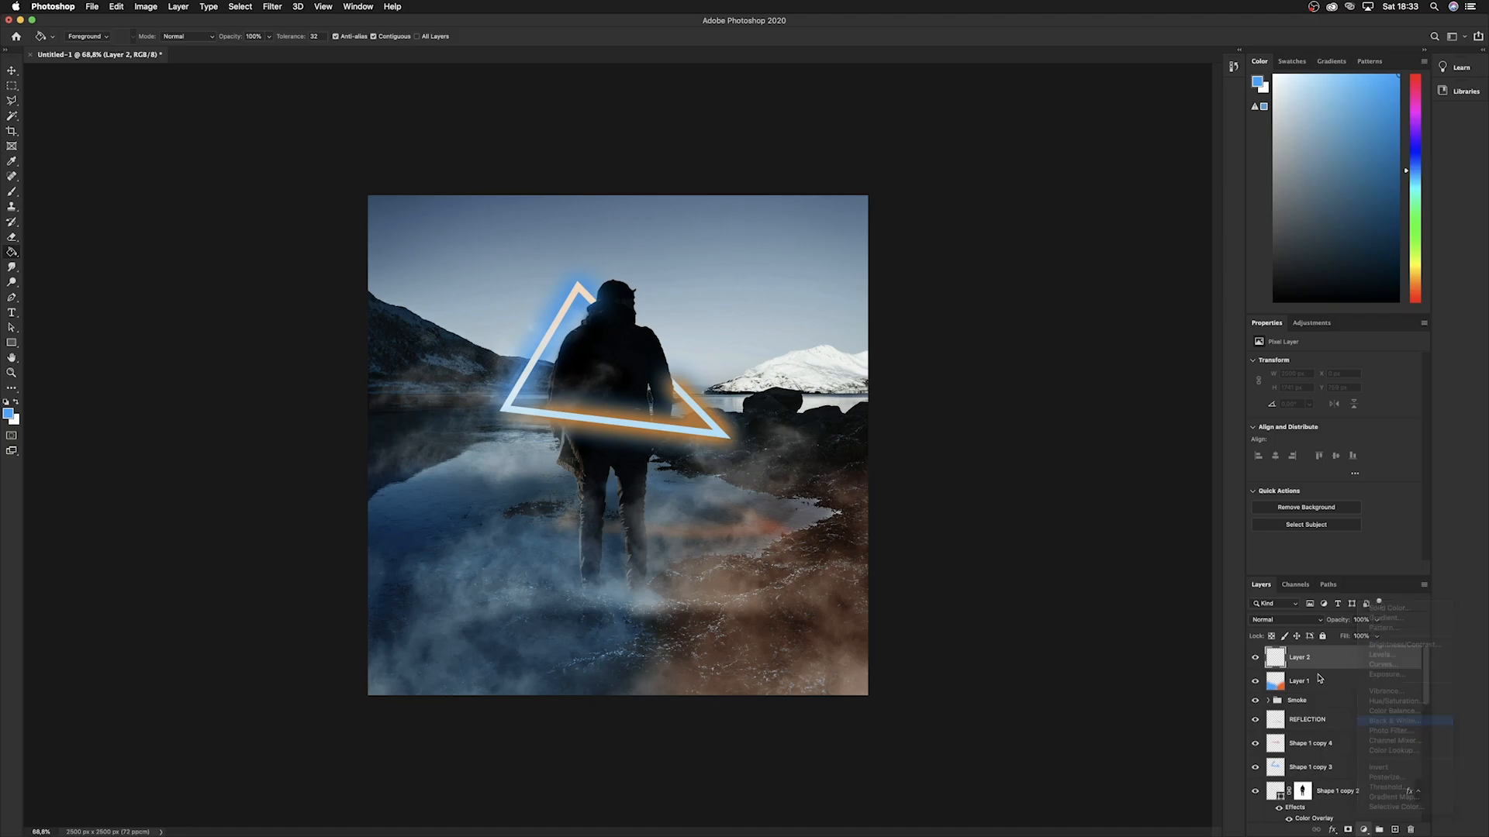
click(1376, 620)
drag(1379, 636, 1351, 638)
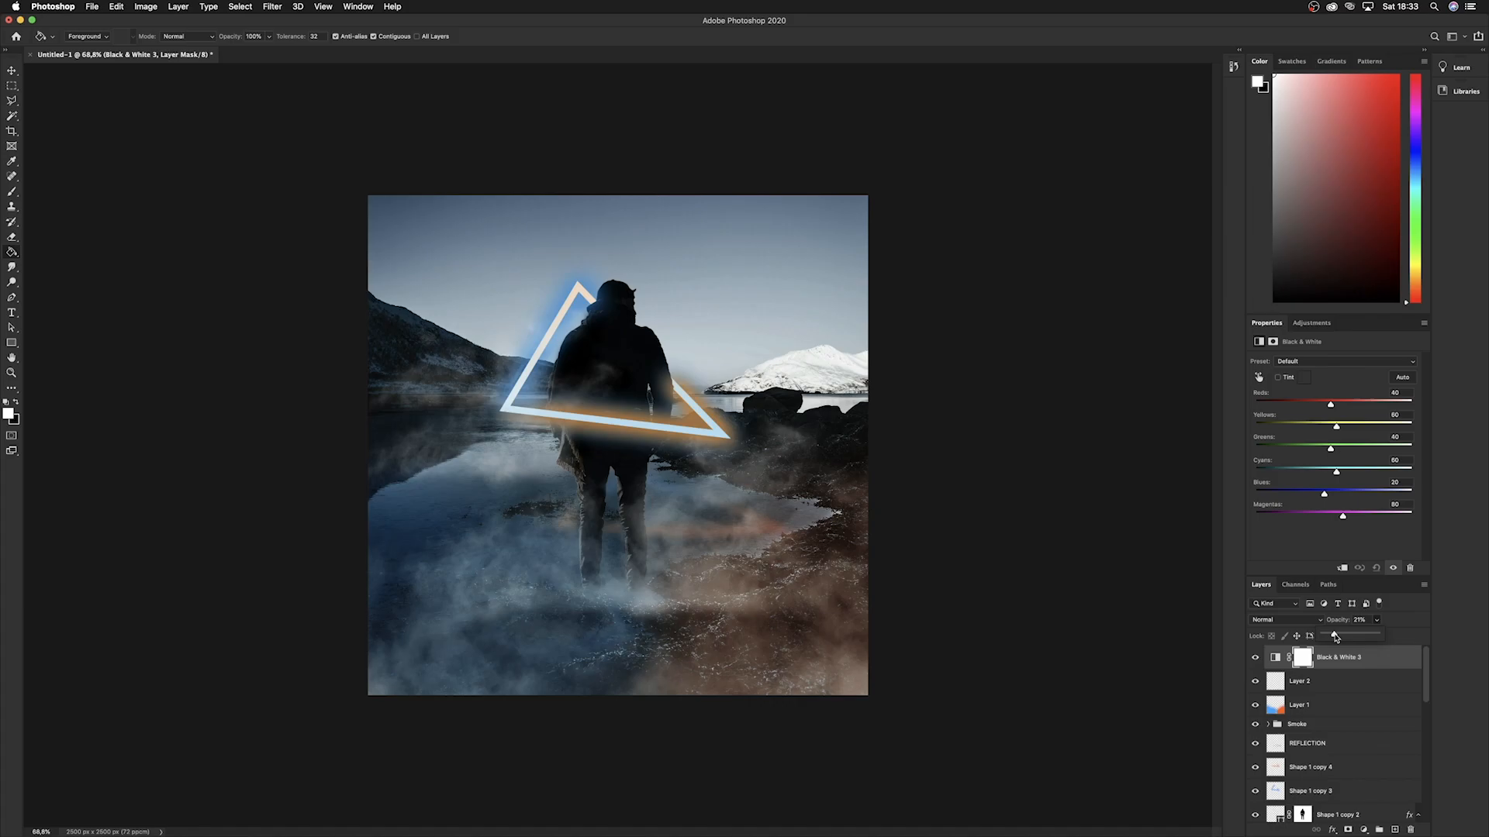
click(1386, 665)
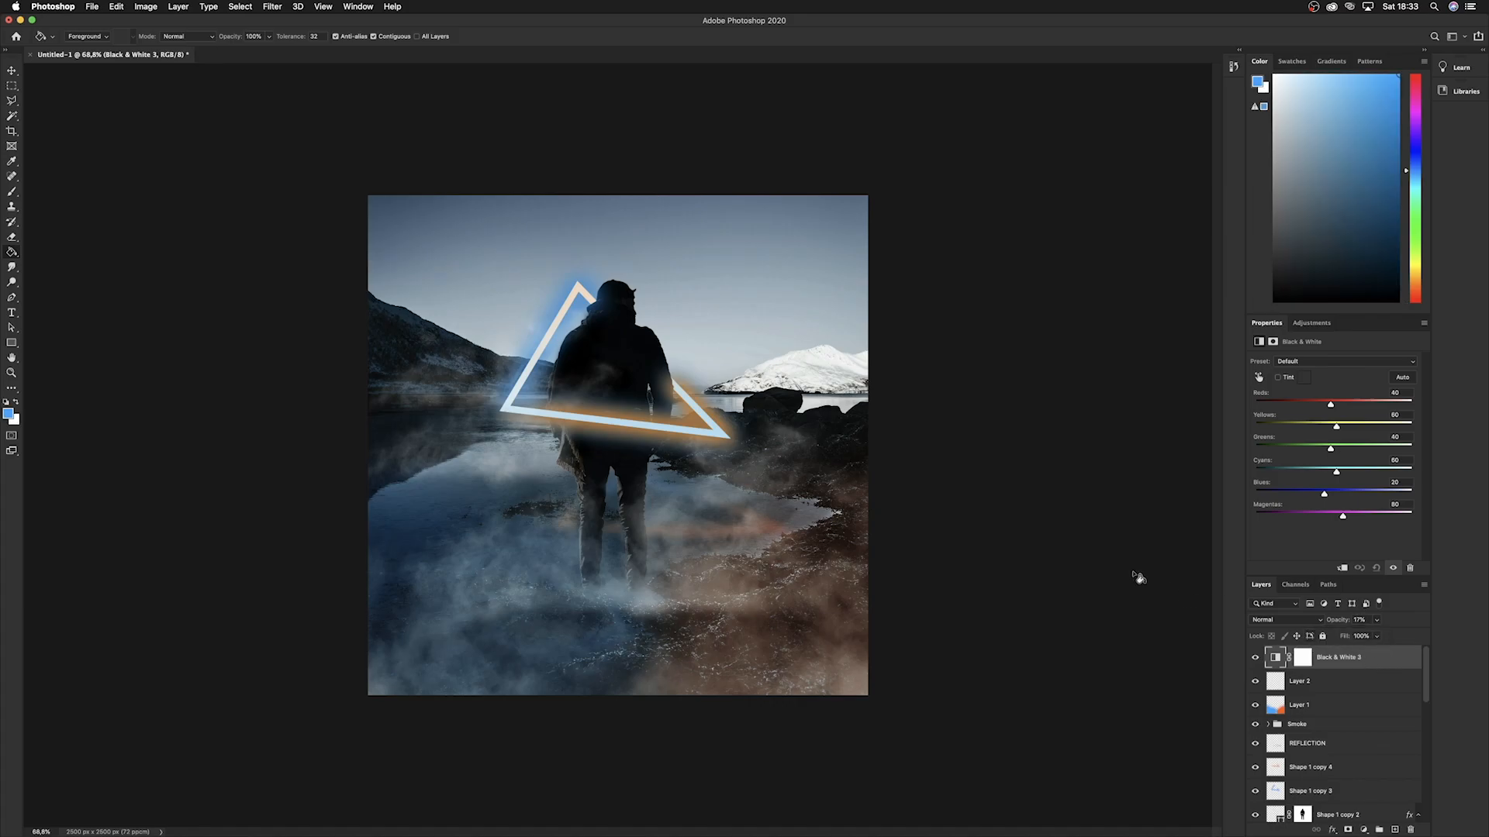
Create a new layer above the Black & White adjustment and fill it with the blue foreground colour.
key(super+shift+n)
key(Return)
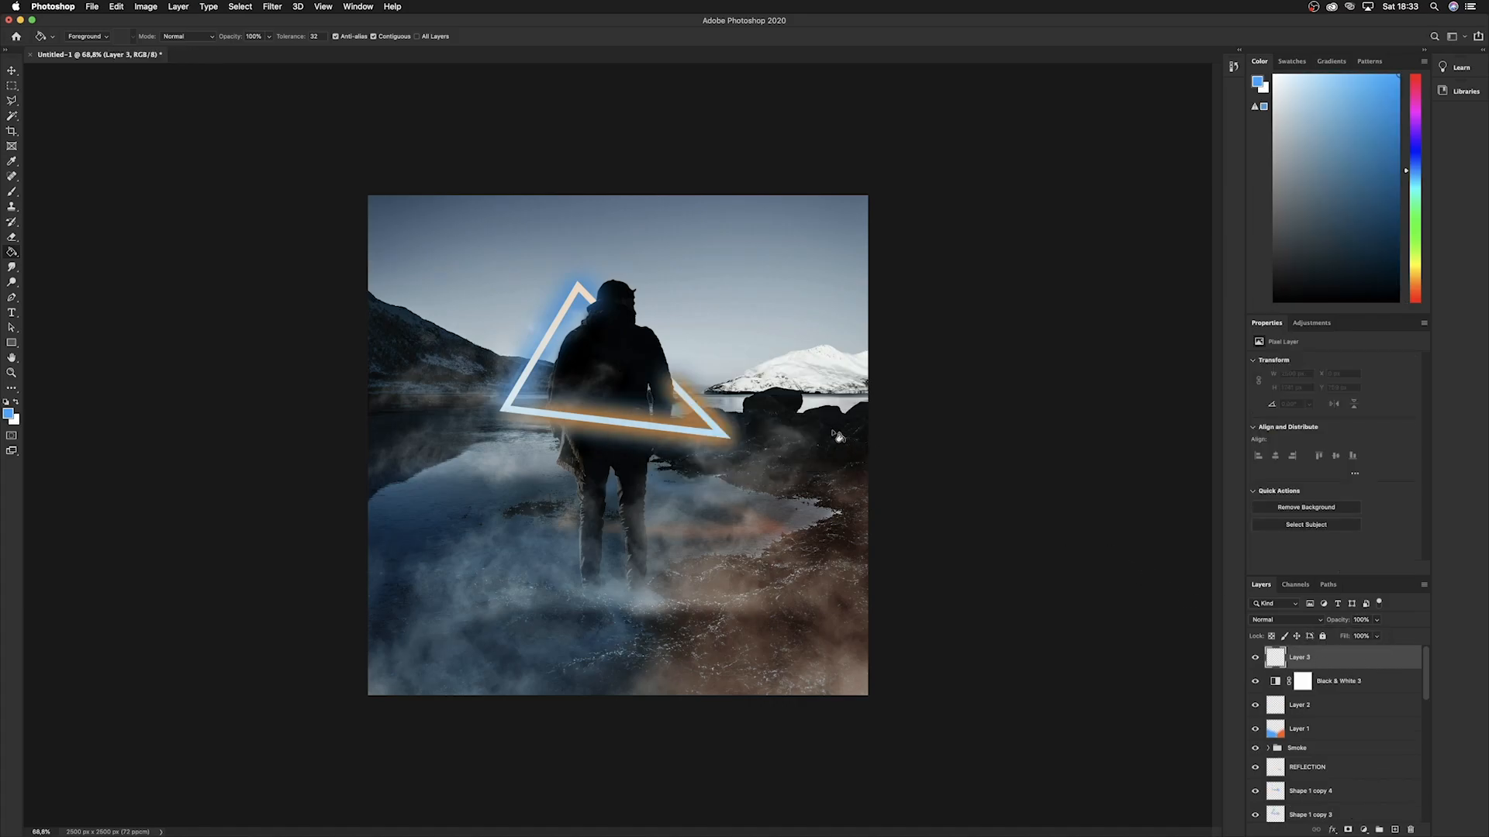
click(725, 388)
Apply the Add Noise filter to the blue layer with an amount of 103.8%, Gaussian distribution and Monochromatic on.
click(281, 6)
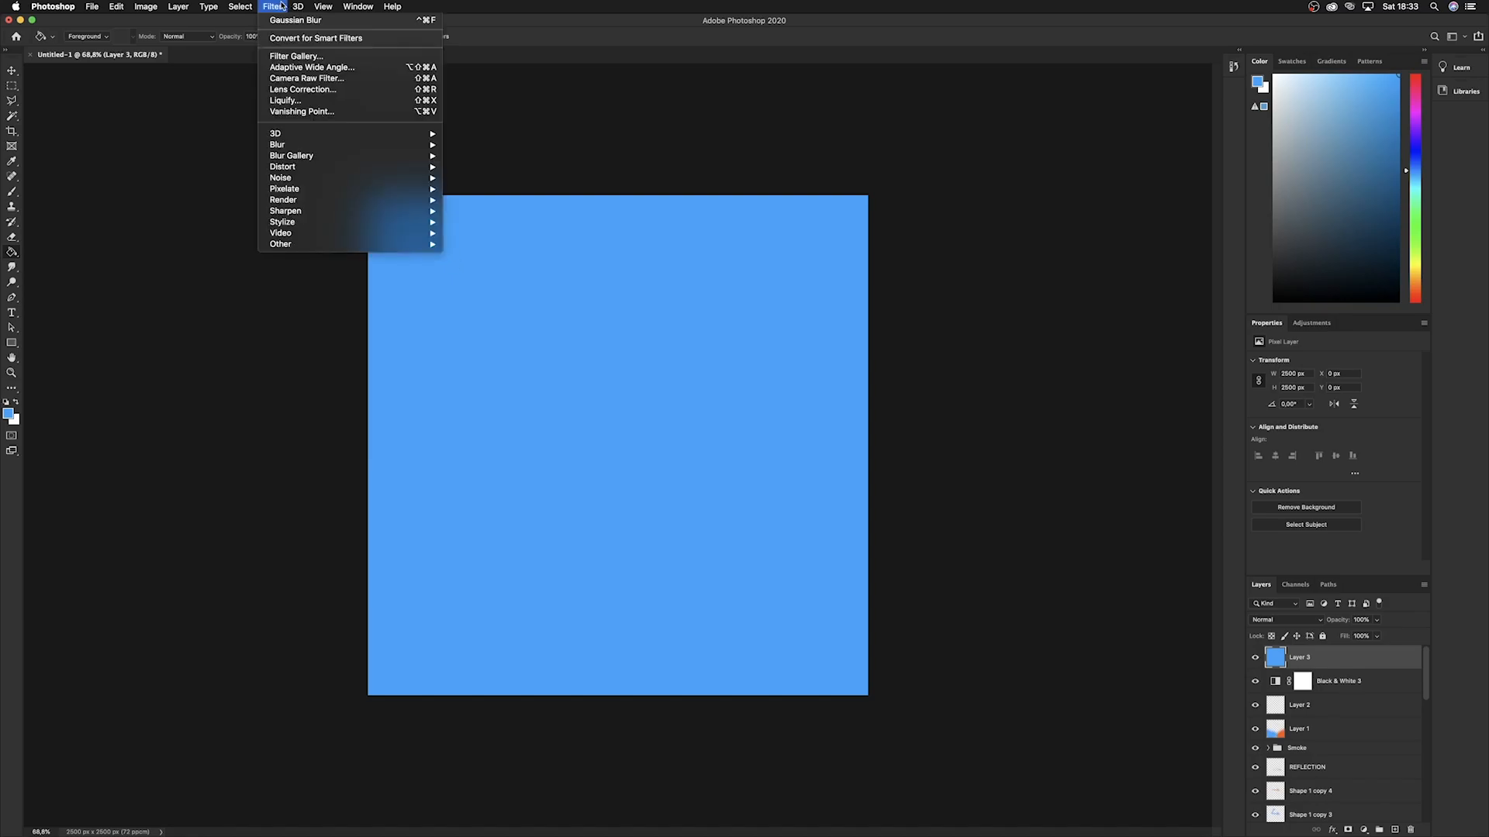
mouse_move(317, 179)
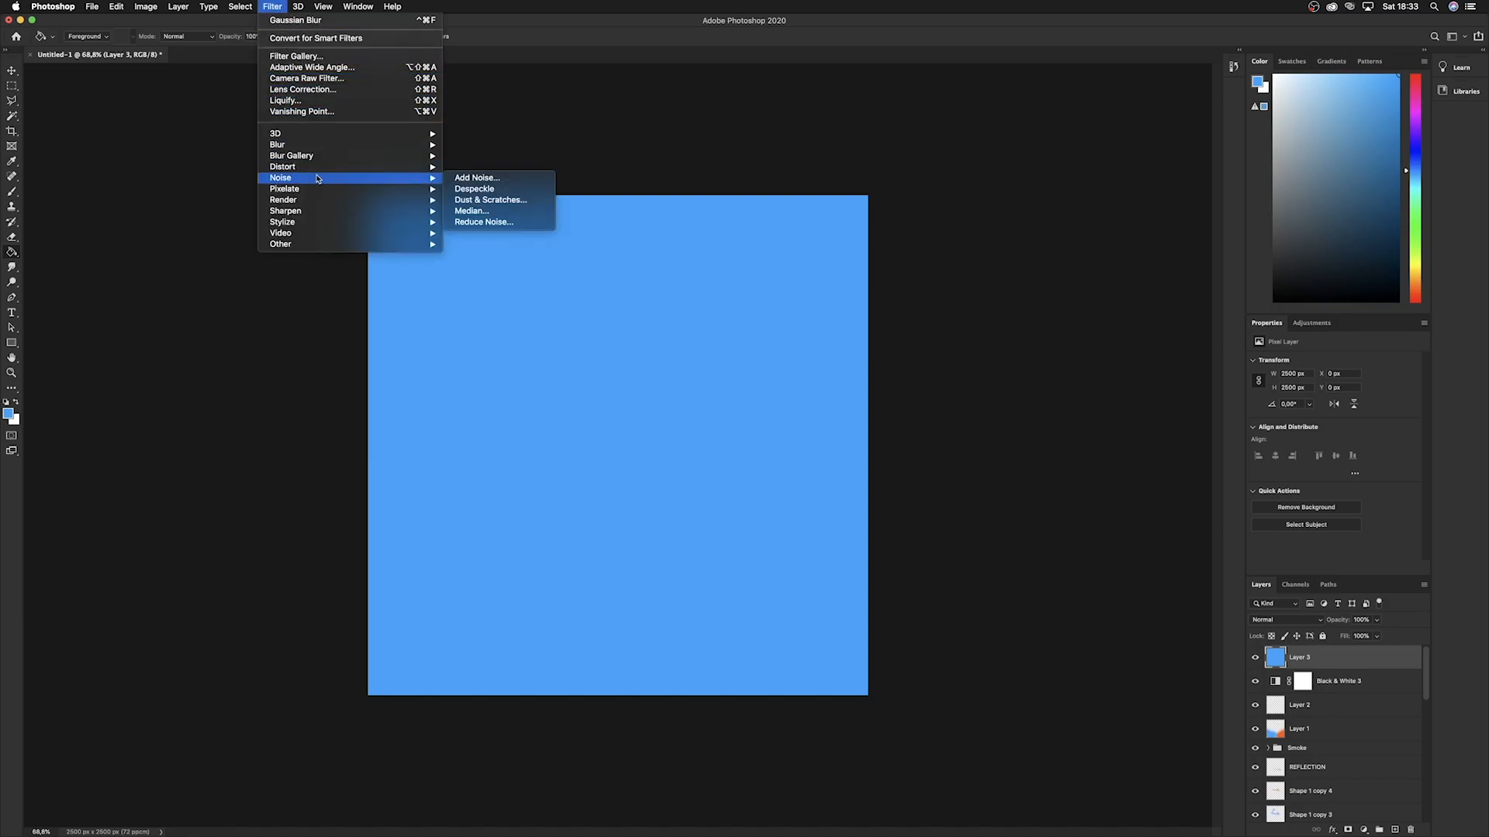
click(474, 179)
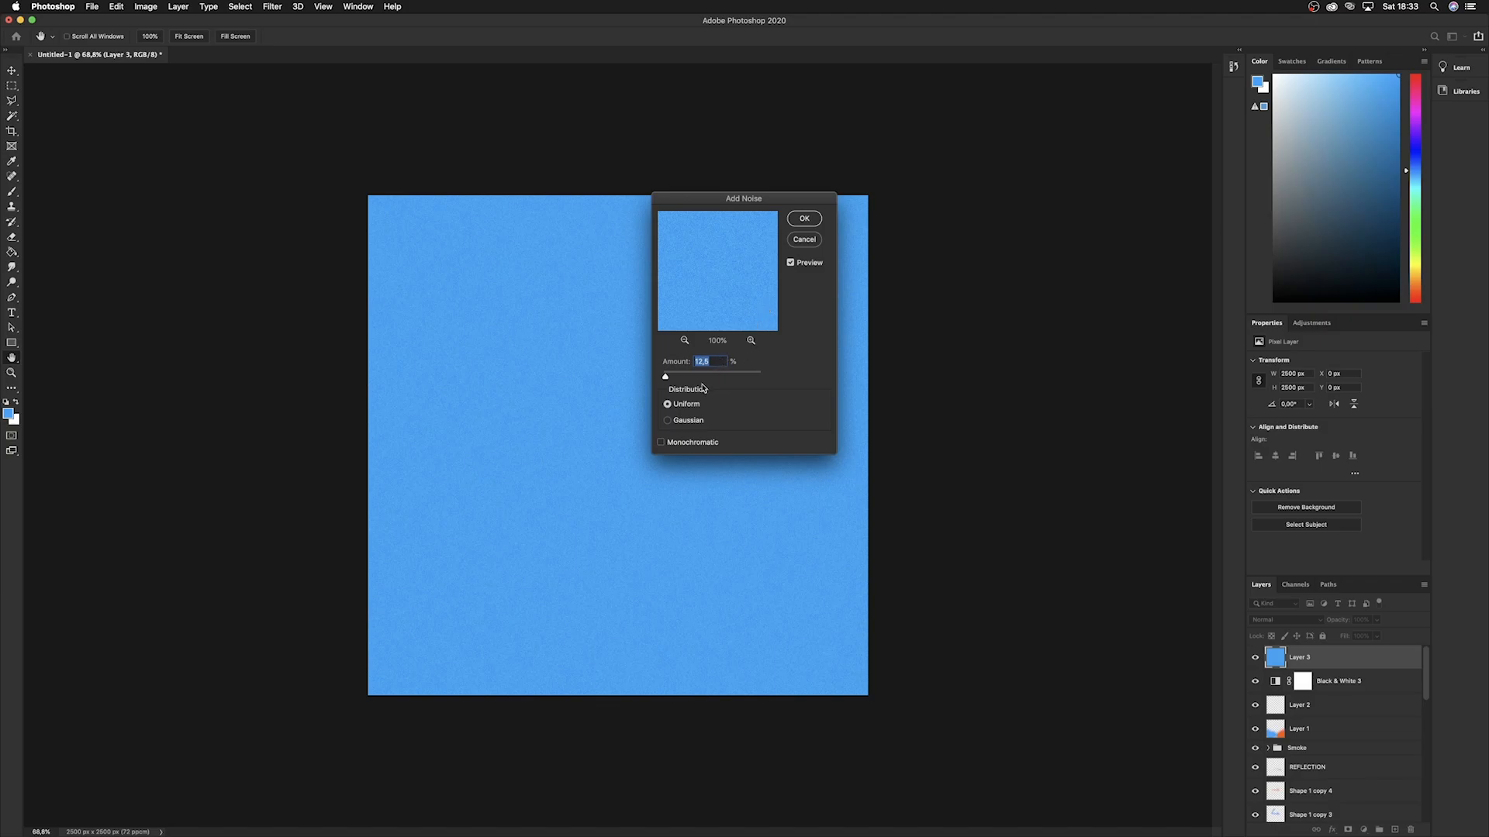
click(678, 422)
drag(666, 378, 690, 381)
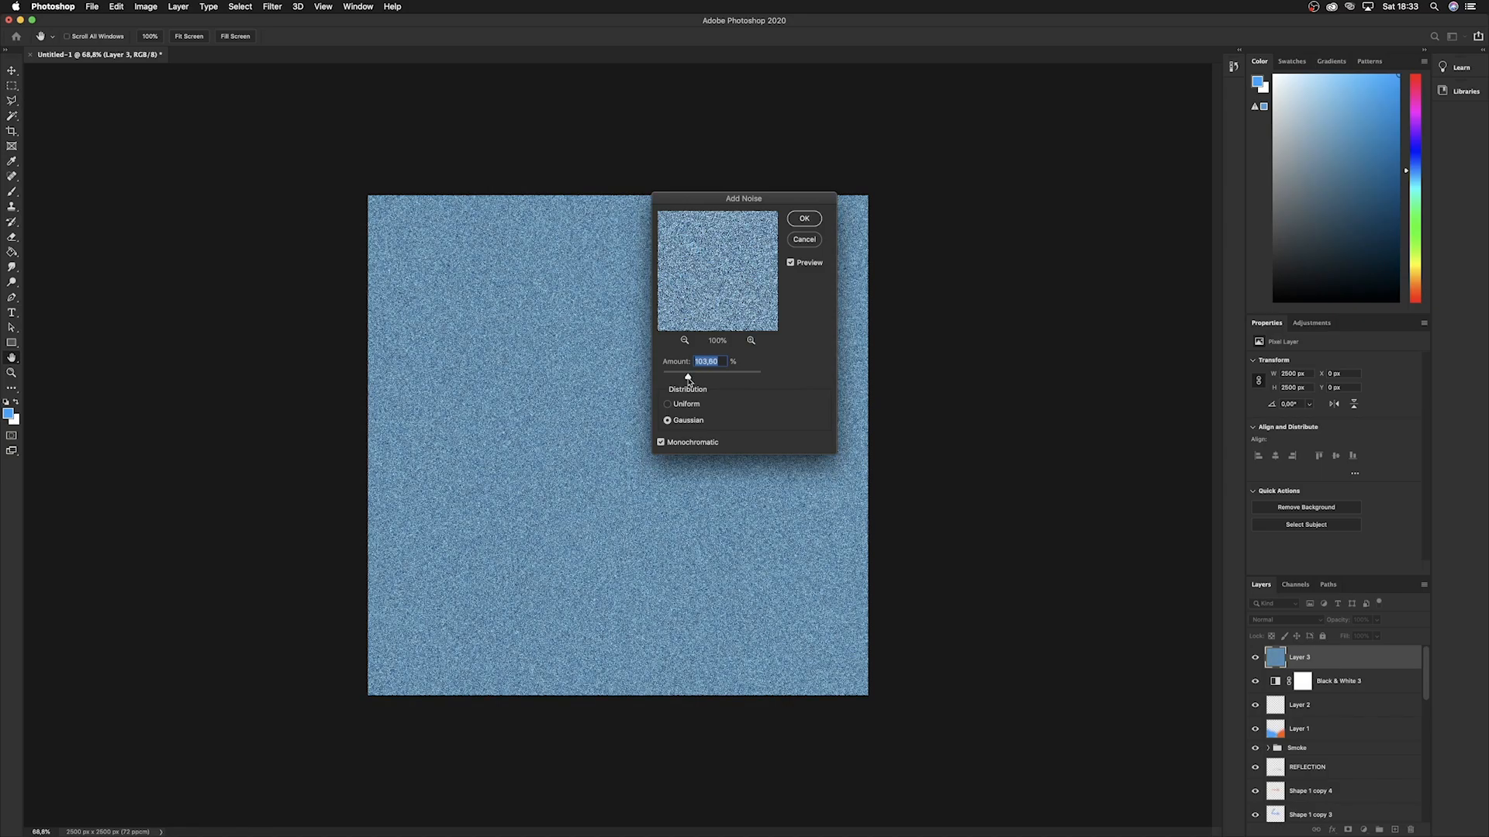
key(Return)
Try Soft Light on the noise layer, then set its blend mode to Overlay and its opacity to 13%.
click(1301, 622)
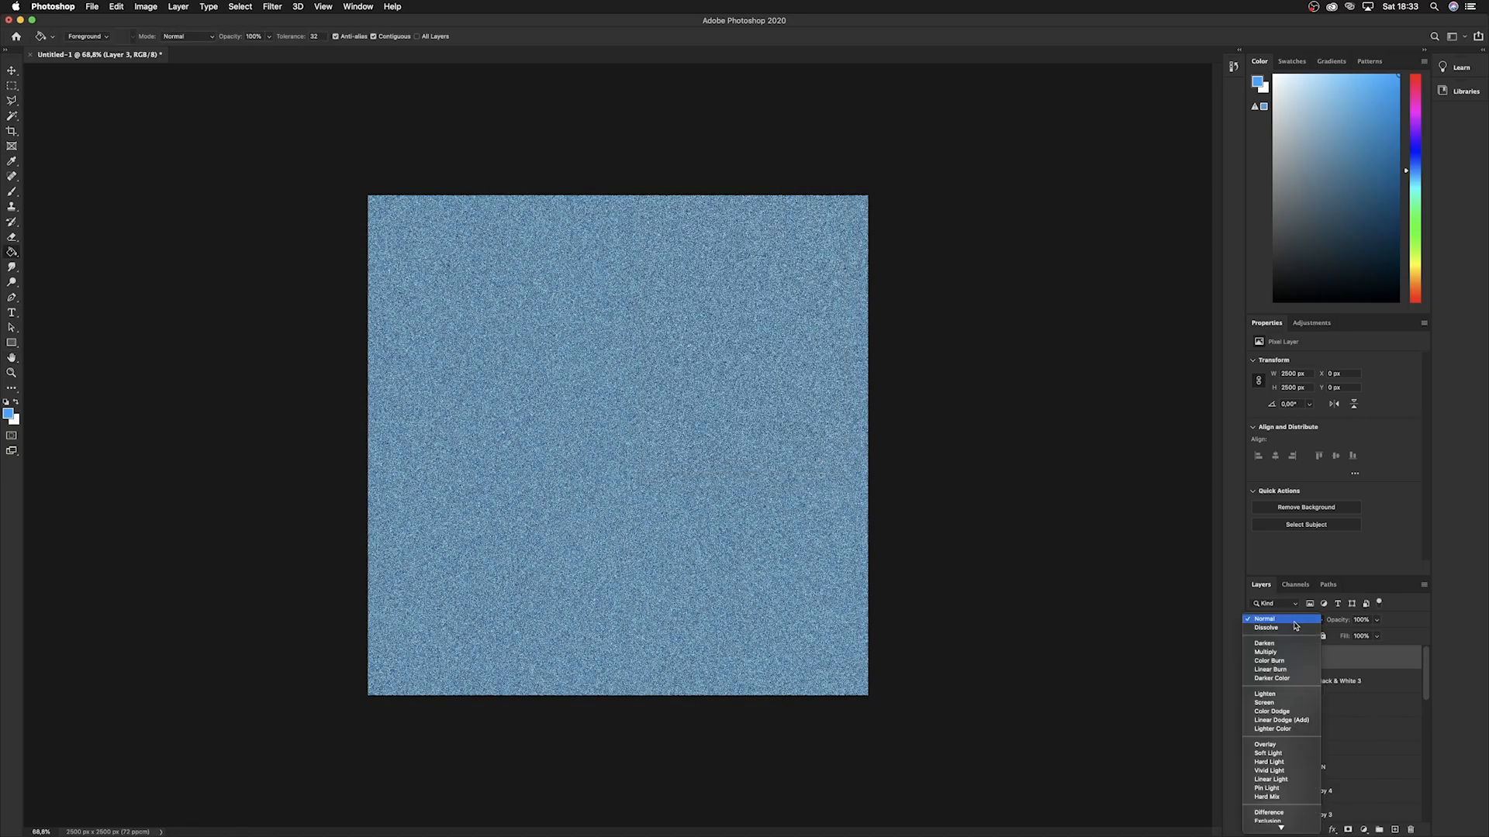
click(1291, 753)
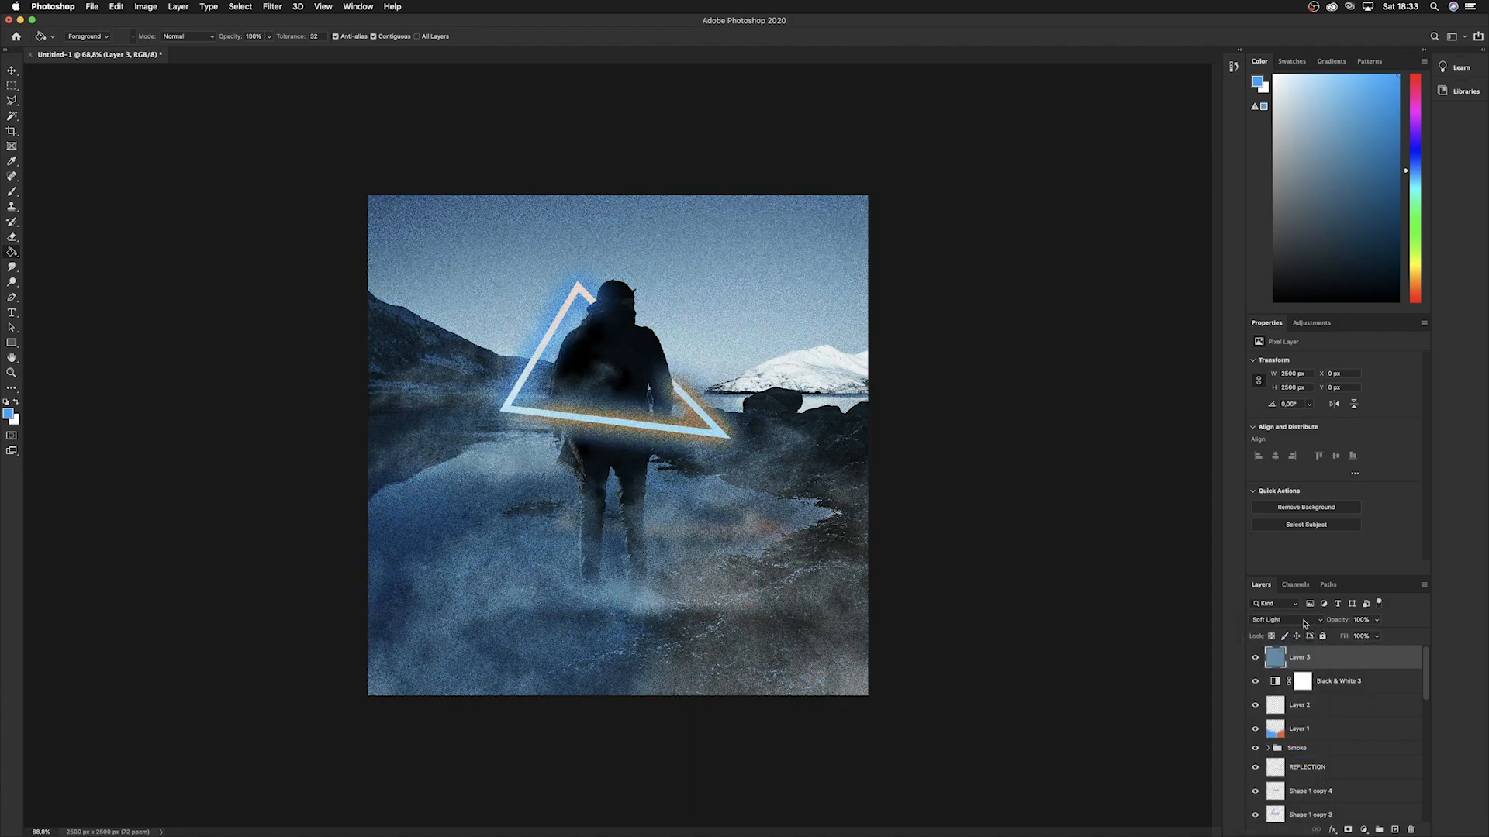
click(1305, 625)
click(1291, 609)
click(1376, 620)
drag(1373, 631, 1343, 636)
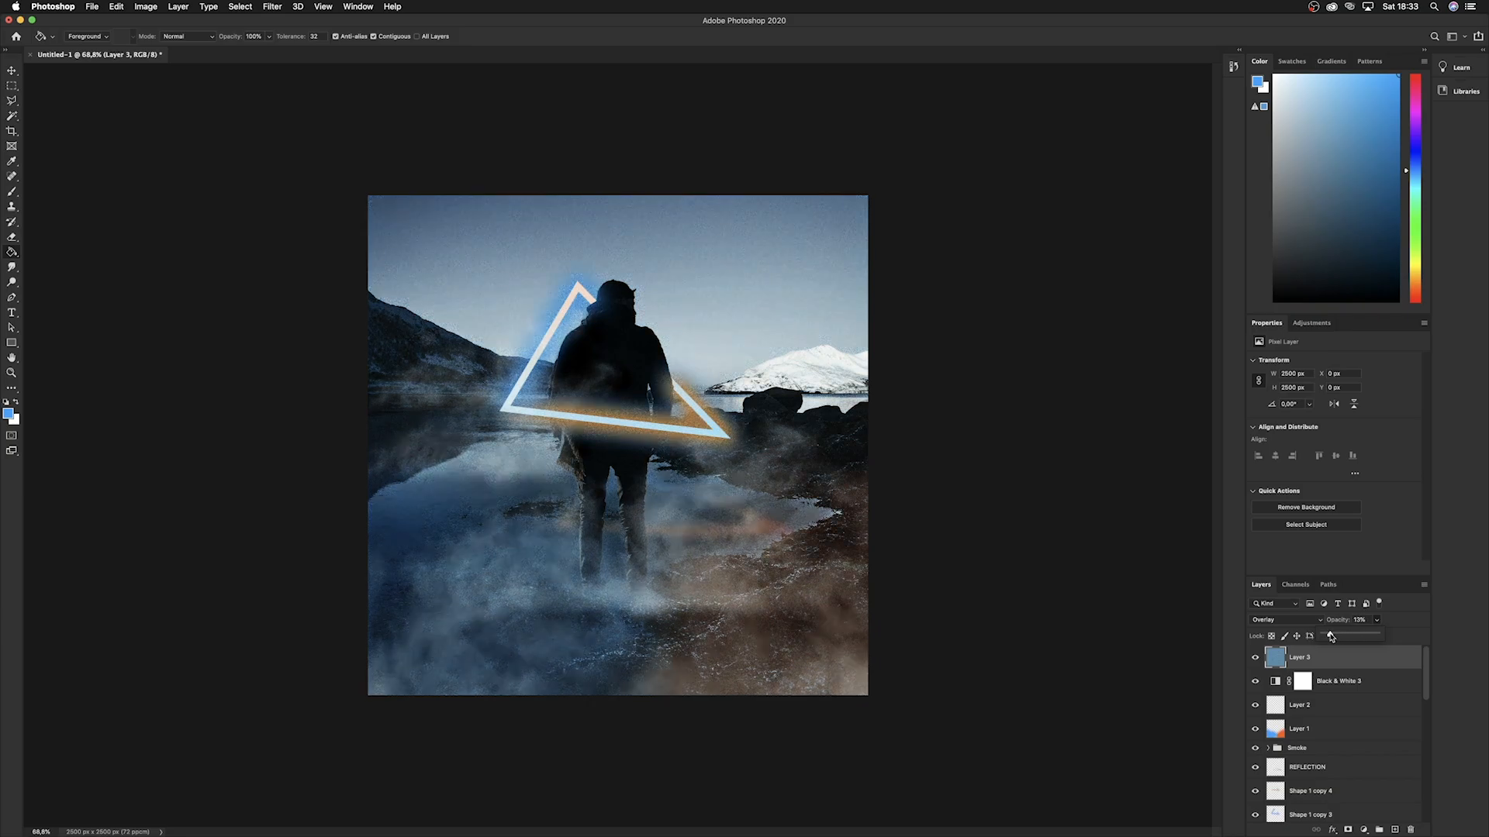
click(1365, 666)
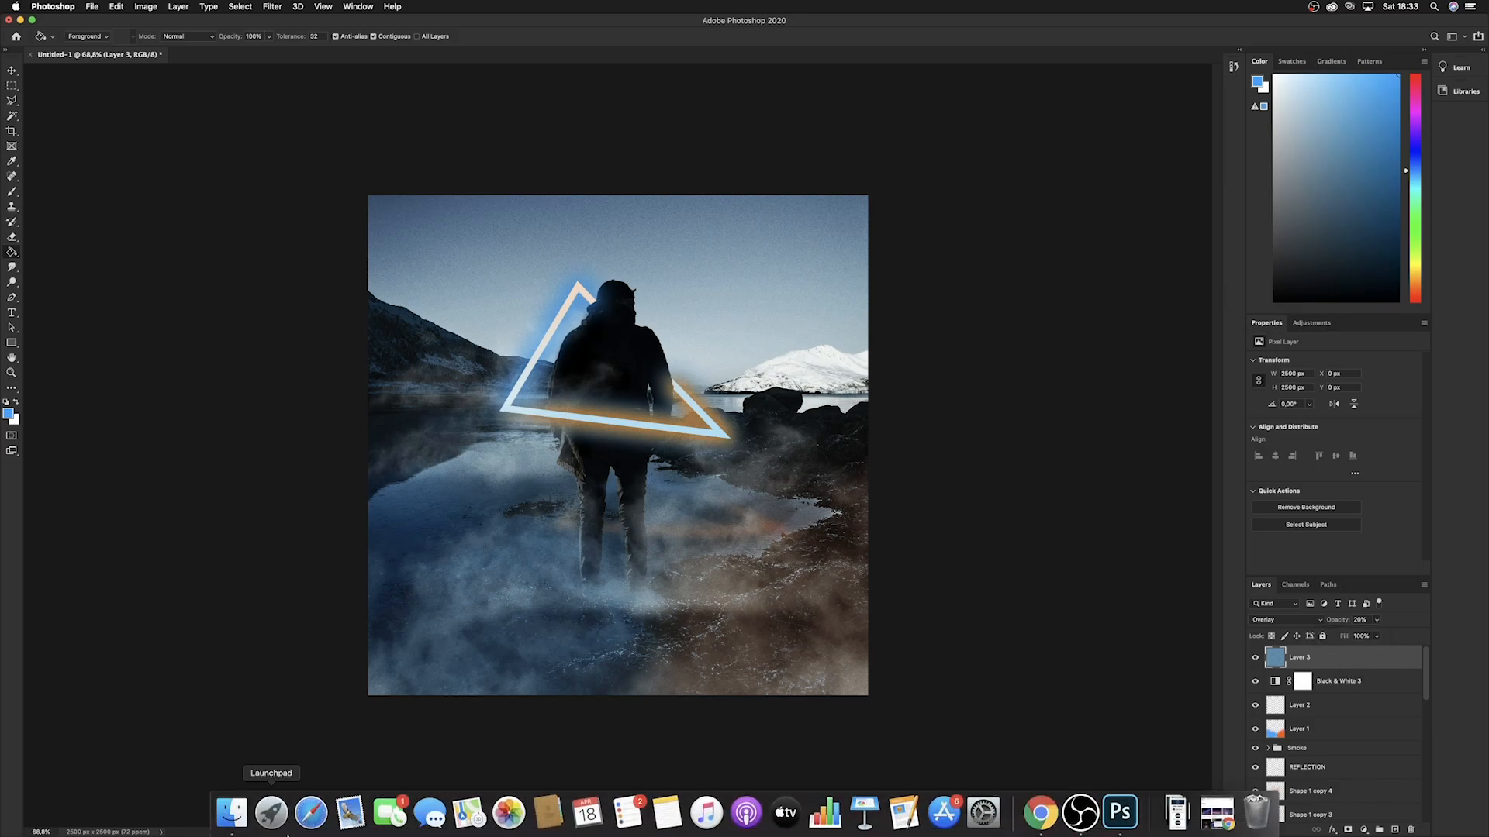
click(1376, 621)
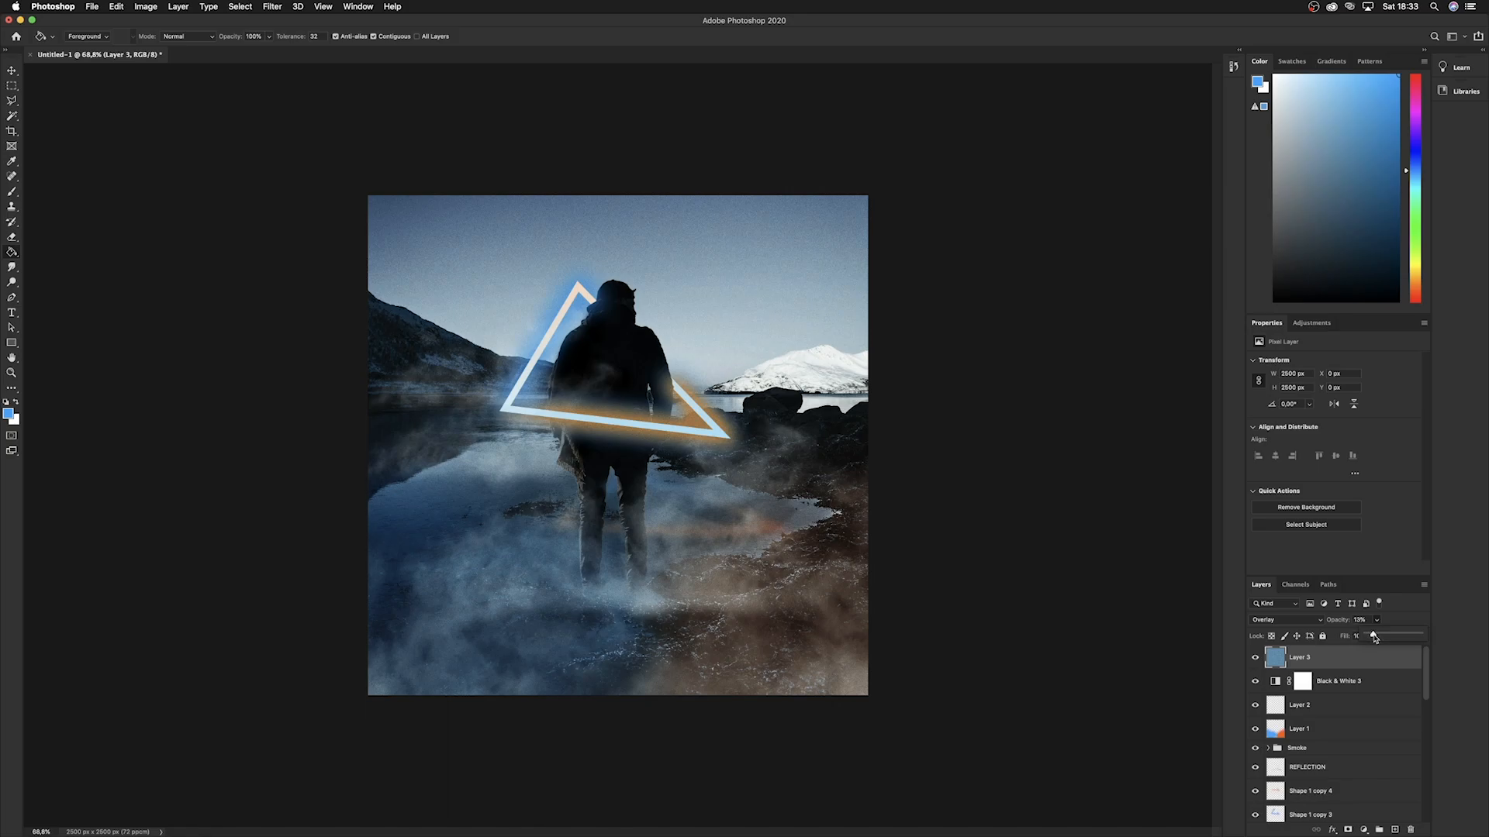
Add a Brightness/Contrast adjustment layer above the noise layer with brightness -4 and increased contrast.
click(1364, 829)
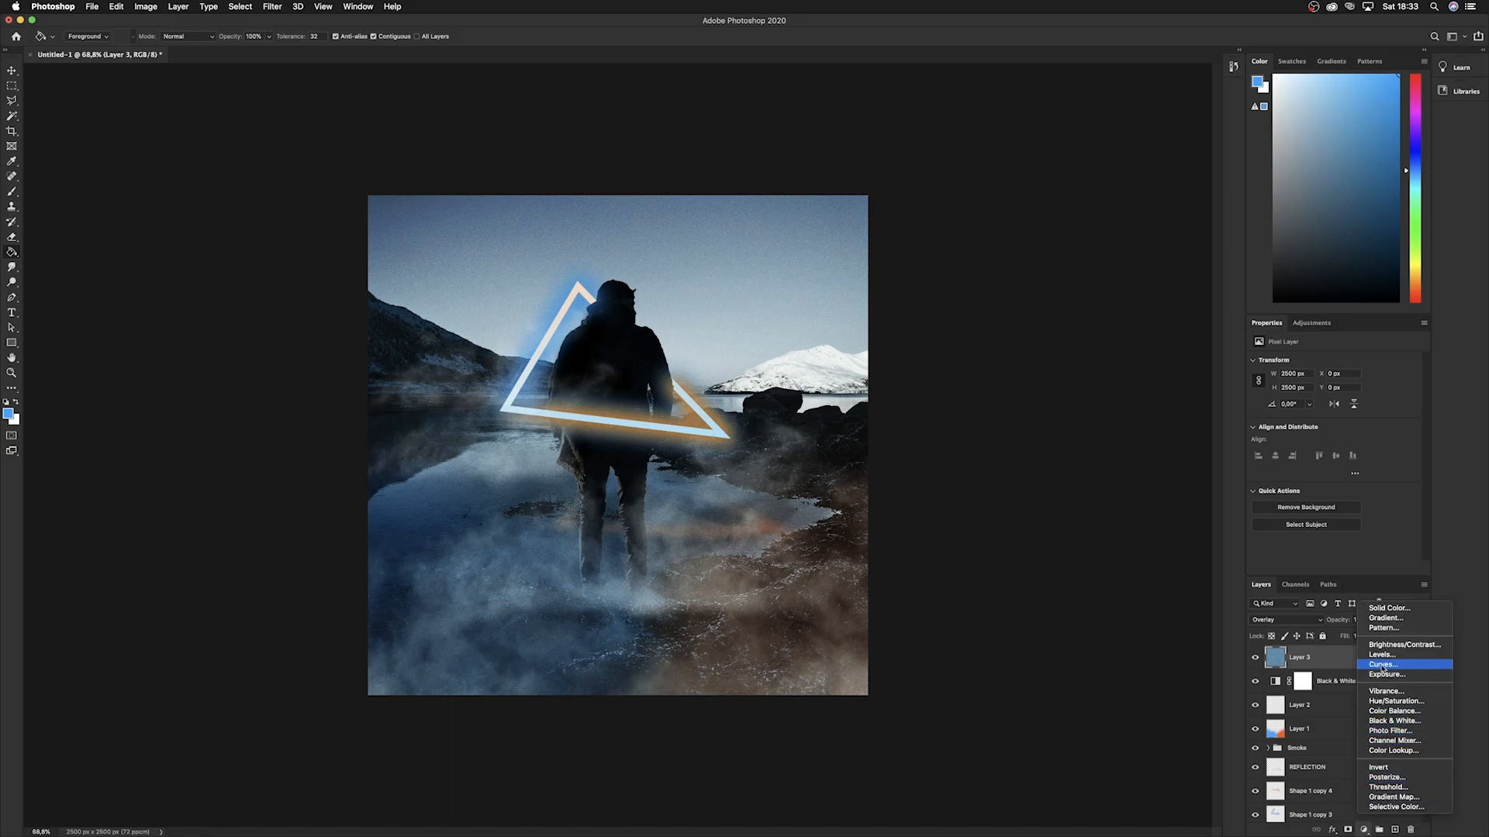
drag(1336, 417, 1350, 415)
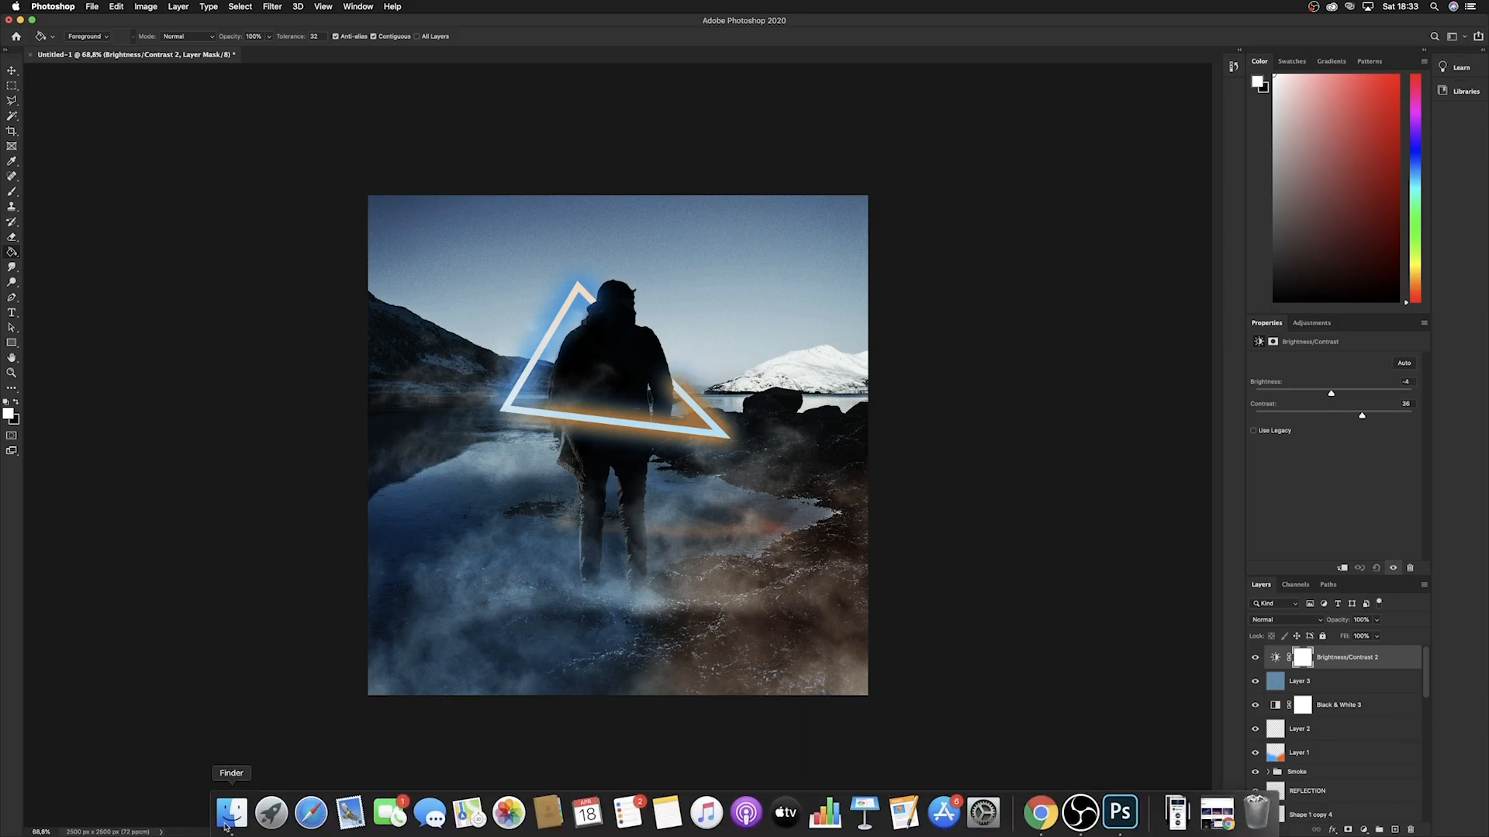
Place the Galaxy Element image across the upper part of the canvas and set its blend mode to Soft Light.
click(232, 814)
drag(1275, 475, 638, 523)
drag(714, 550, 711, 465)
drag(863, 470, 856, 353)
key(Return)
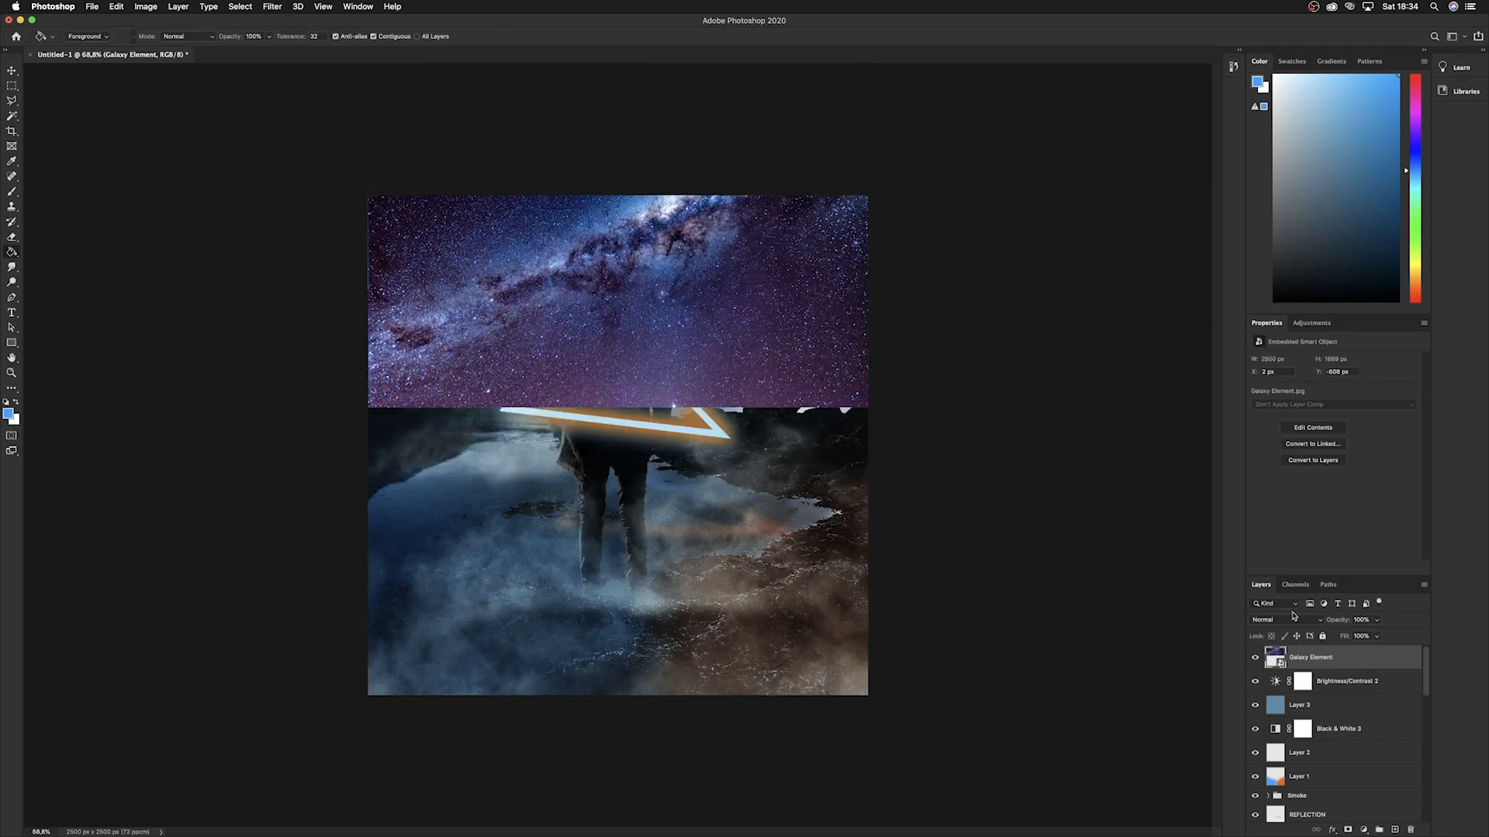
click(1286, 620)
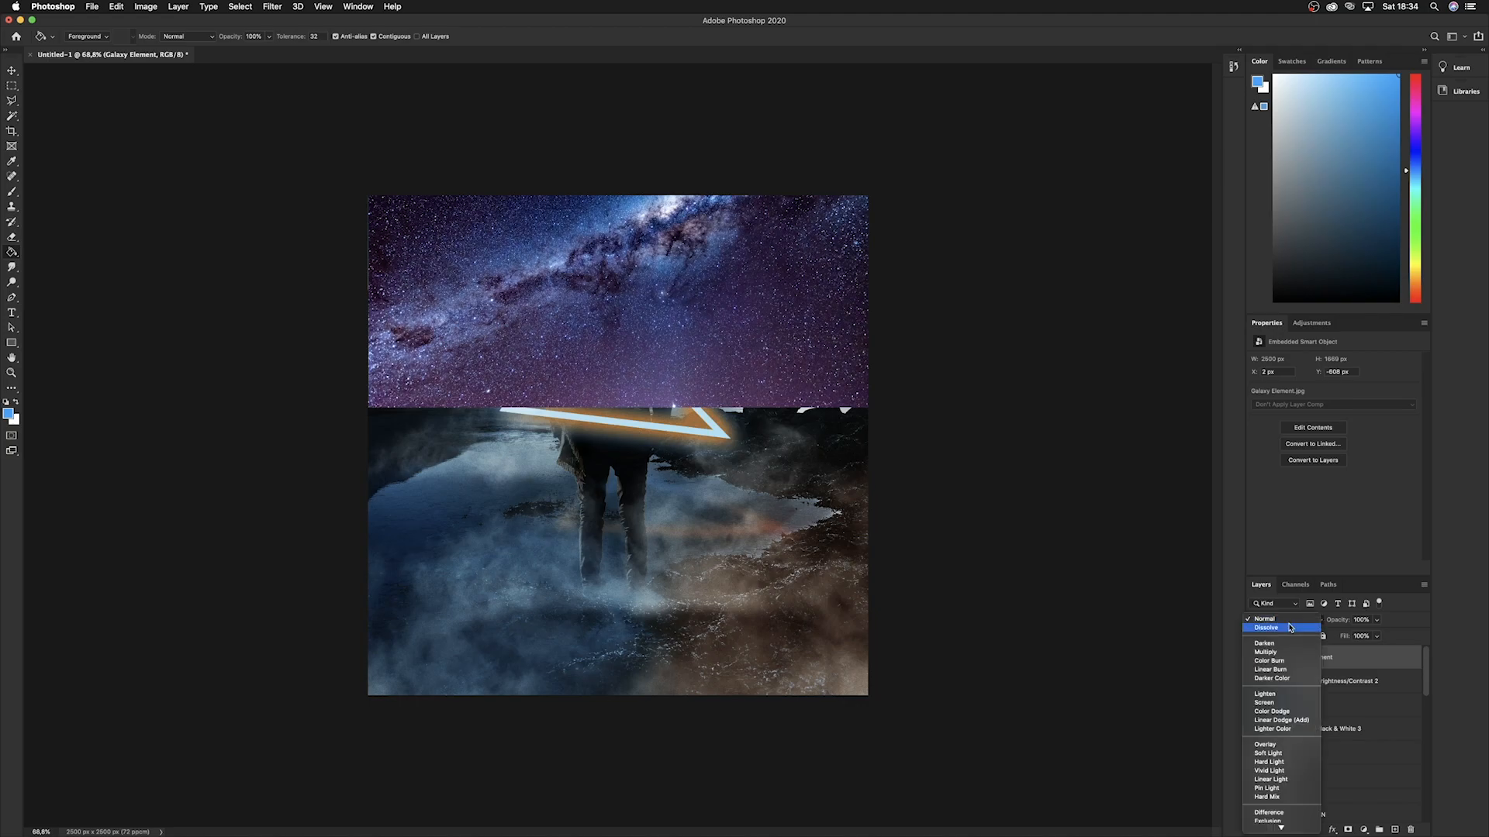
click(1281, 754)
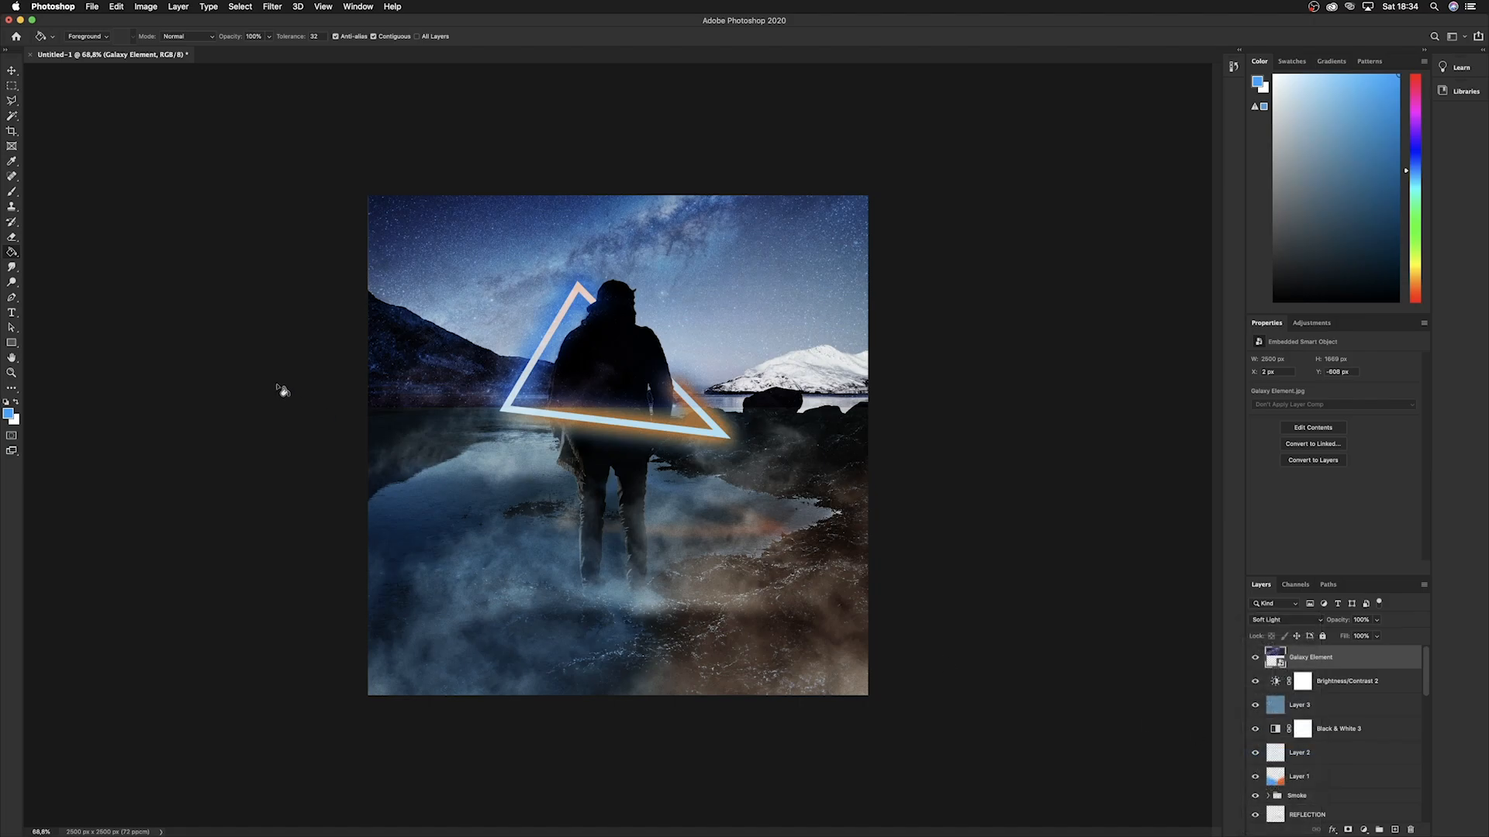
Rasterize the galaxy layer and erase its lower edge along the horizon with a large soft Eraser brush.
click(11, 238)
click(736, 371)
click(810, 269)
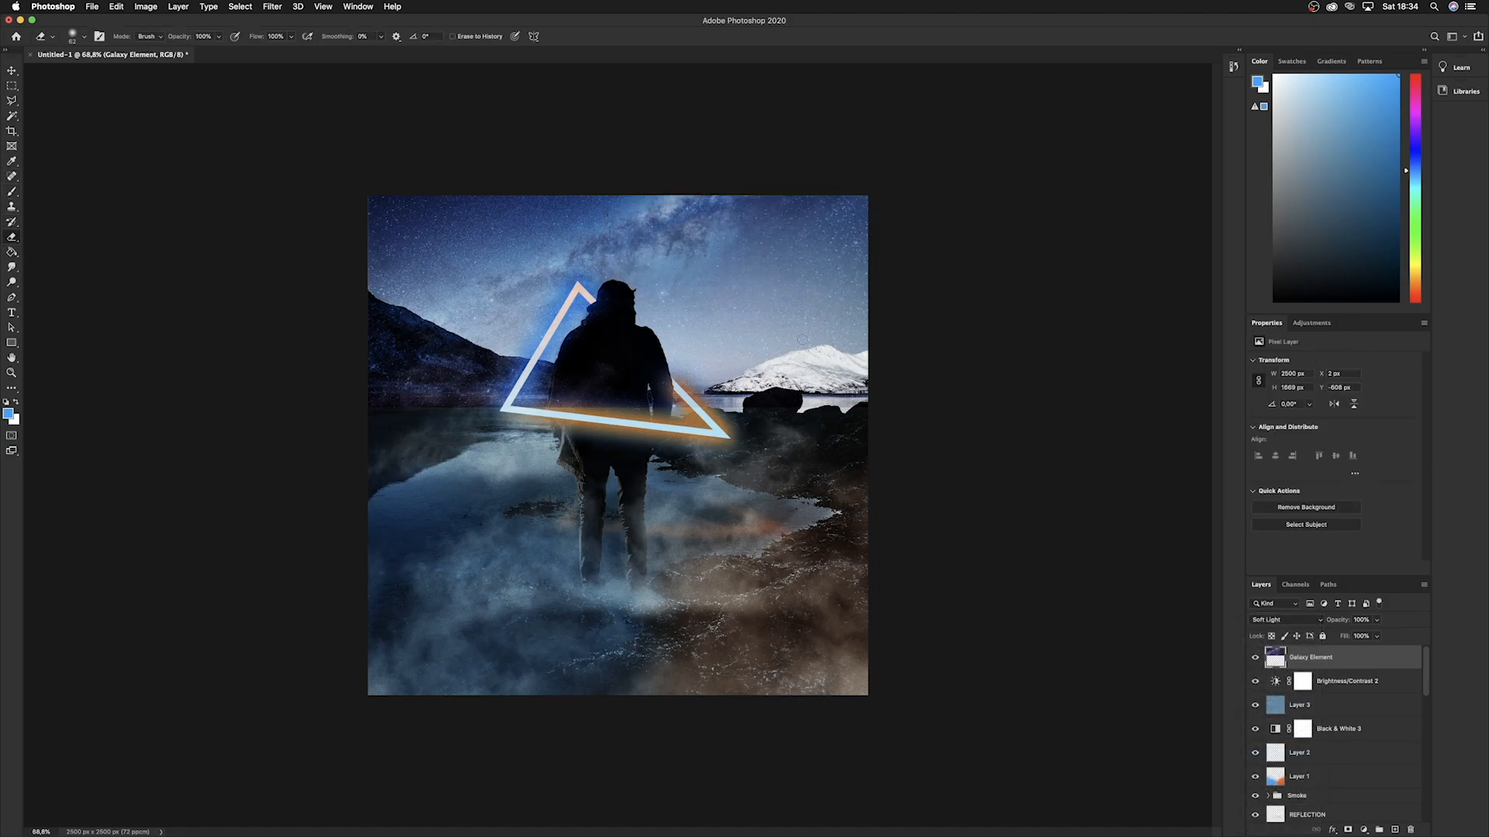
right_click(752, 405)
drag(826, 432, 883, 435)
mouse_move(752, 402)
mouse_down()
mouse_move(575, 430)
mouse_move(418, 415)
mouse_move(349, 389)
mouse_up()
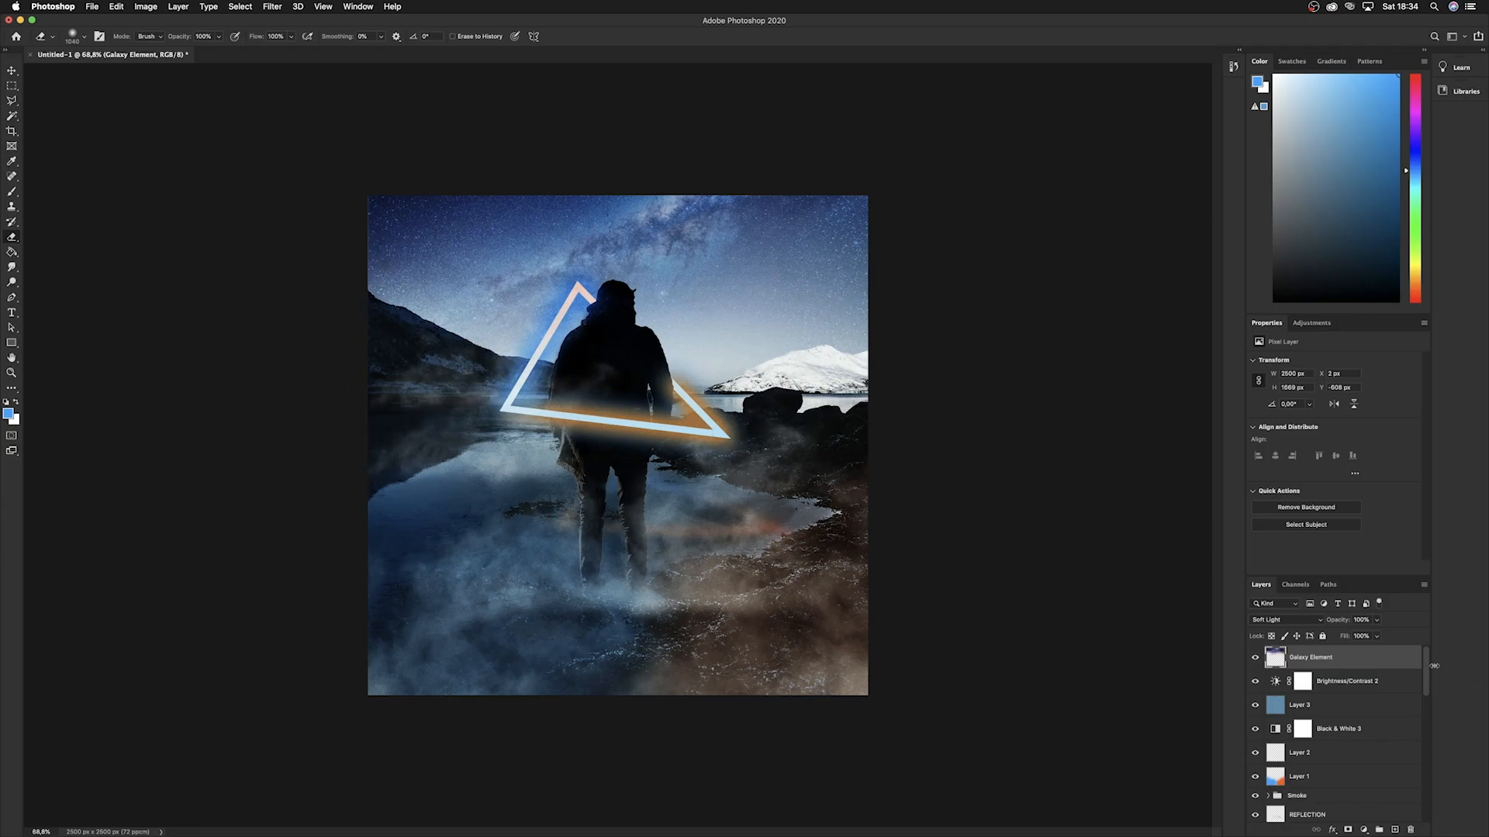
Erase the galaxy over the man's head and body using a soft 153 px Eraser brush.
right_click(638, 460)
drag(762, 488, 742, 487)
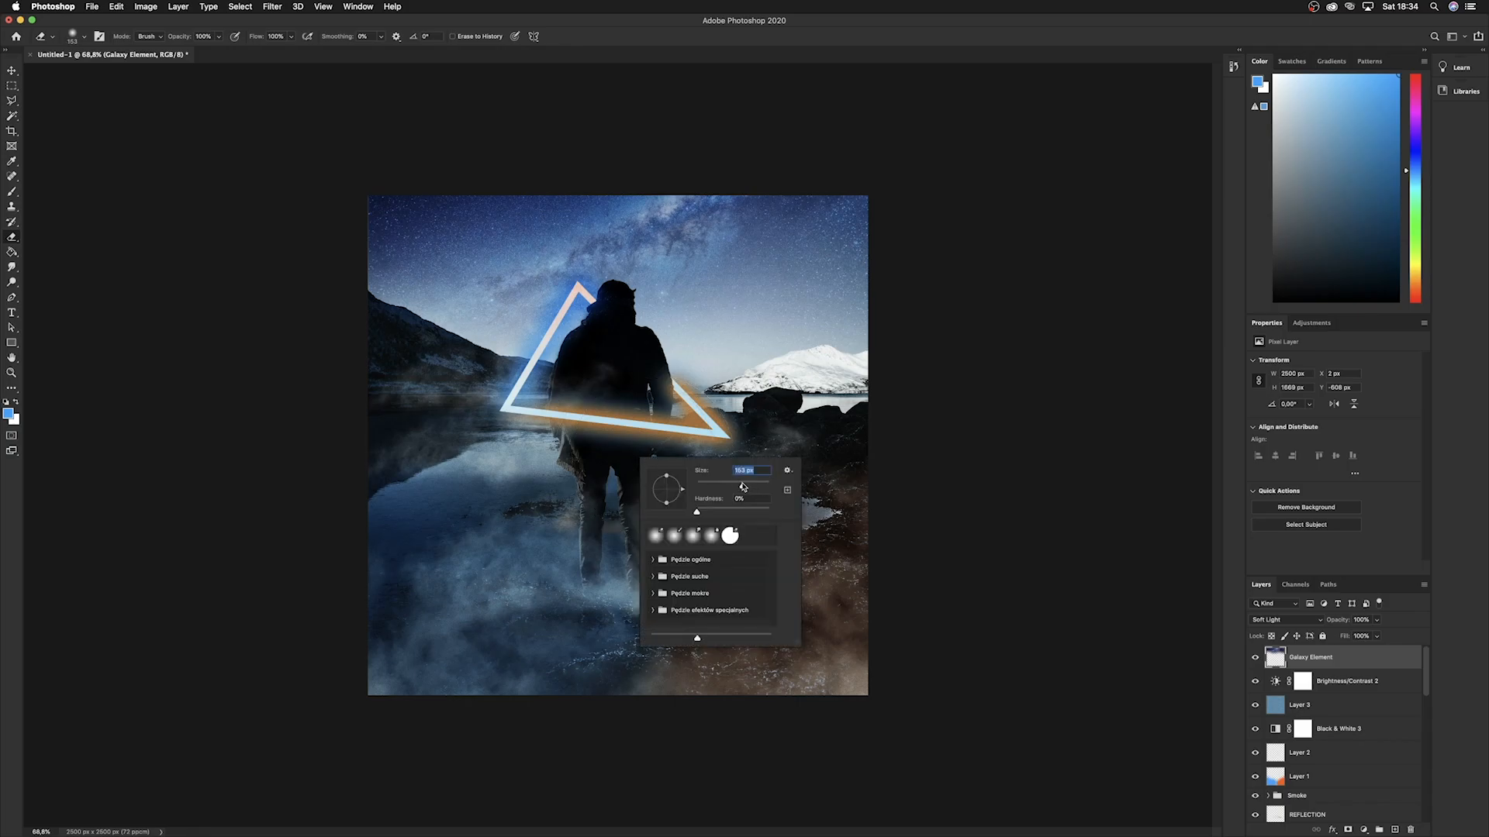
click(579, 363)
drag(618, 307, 592, 325)
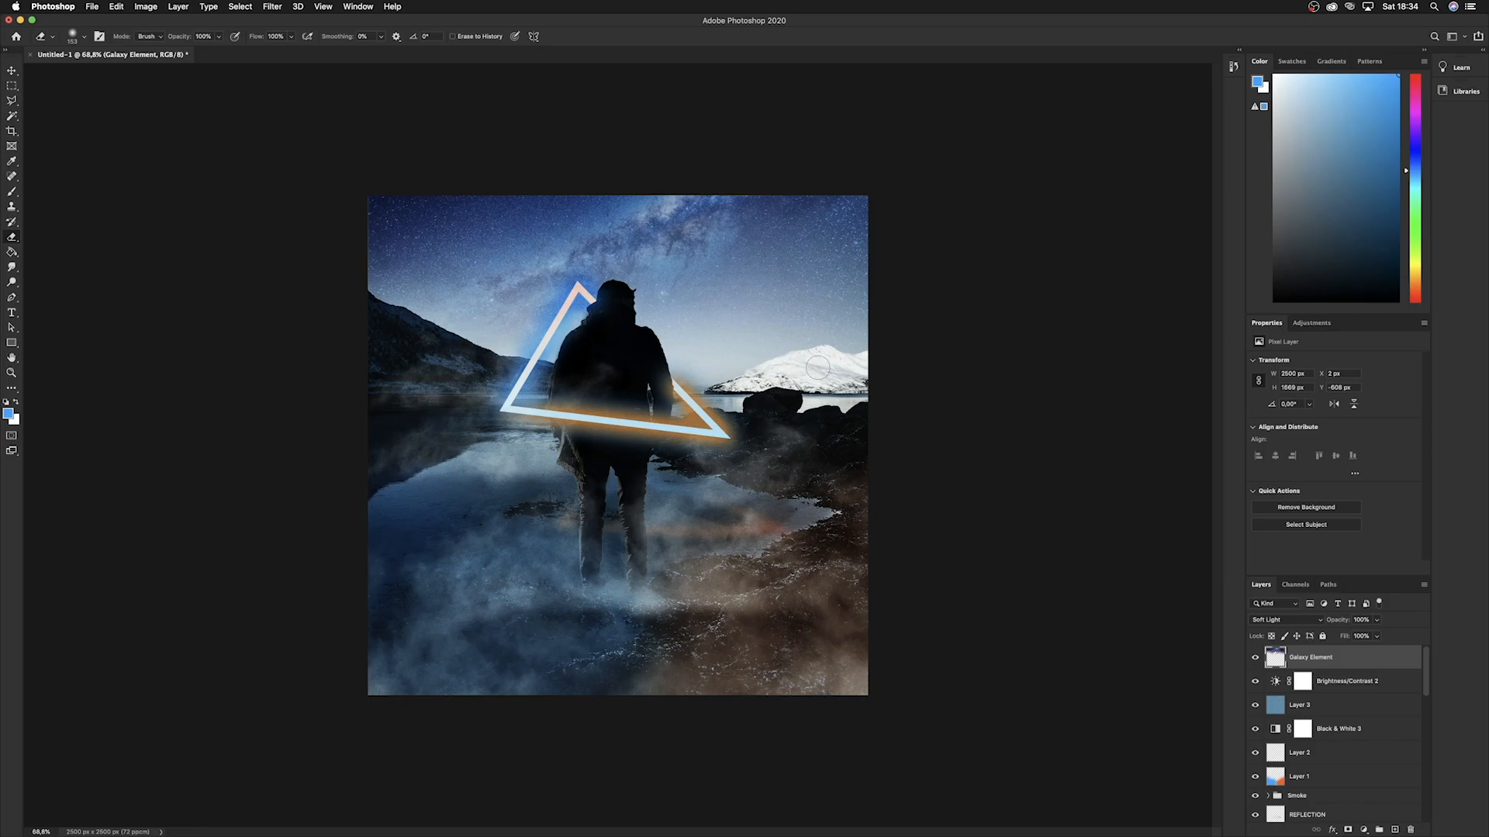
Reduce the galaxy layer's opacity to 67%.
scroll(447, 384, down, 5)
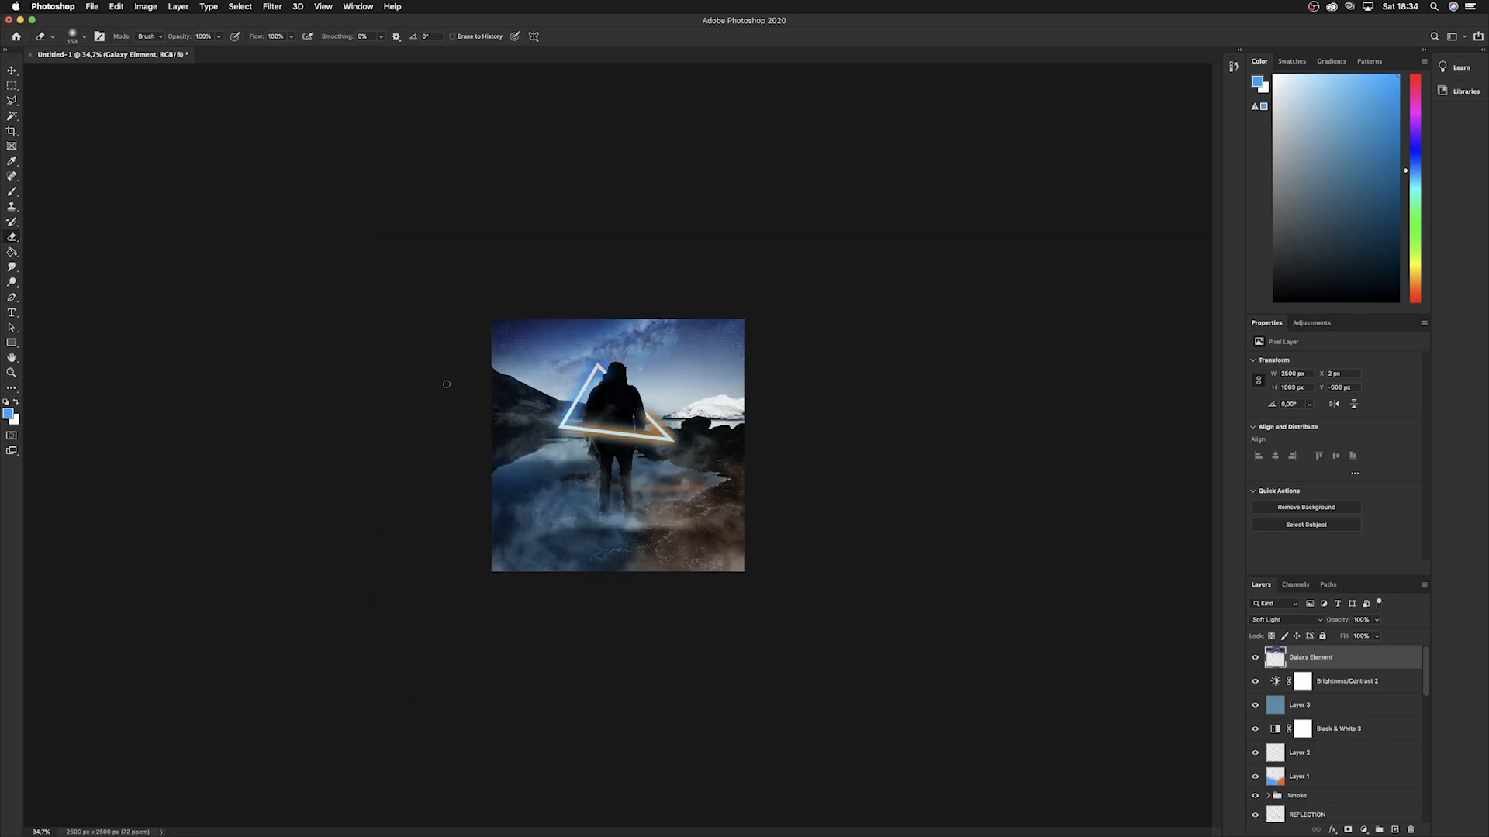
scroll(447, 384, up, 5)
drag(1379, 621, 1358, 637)
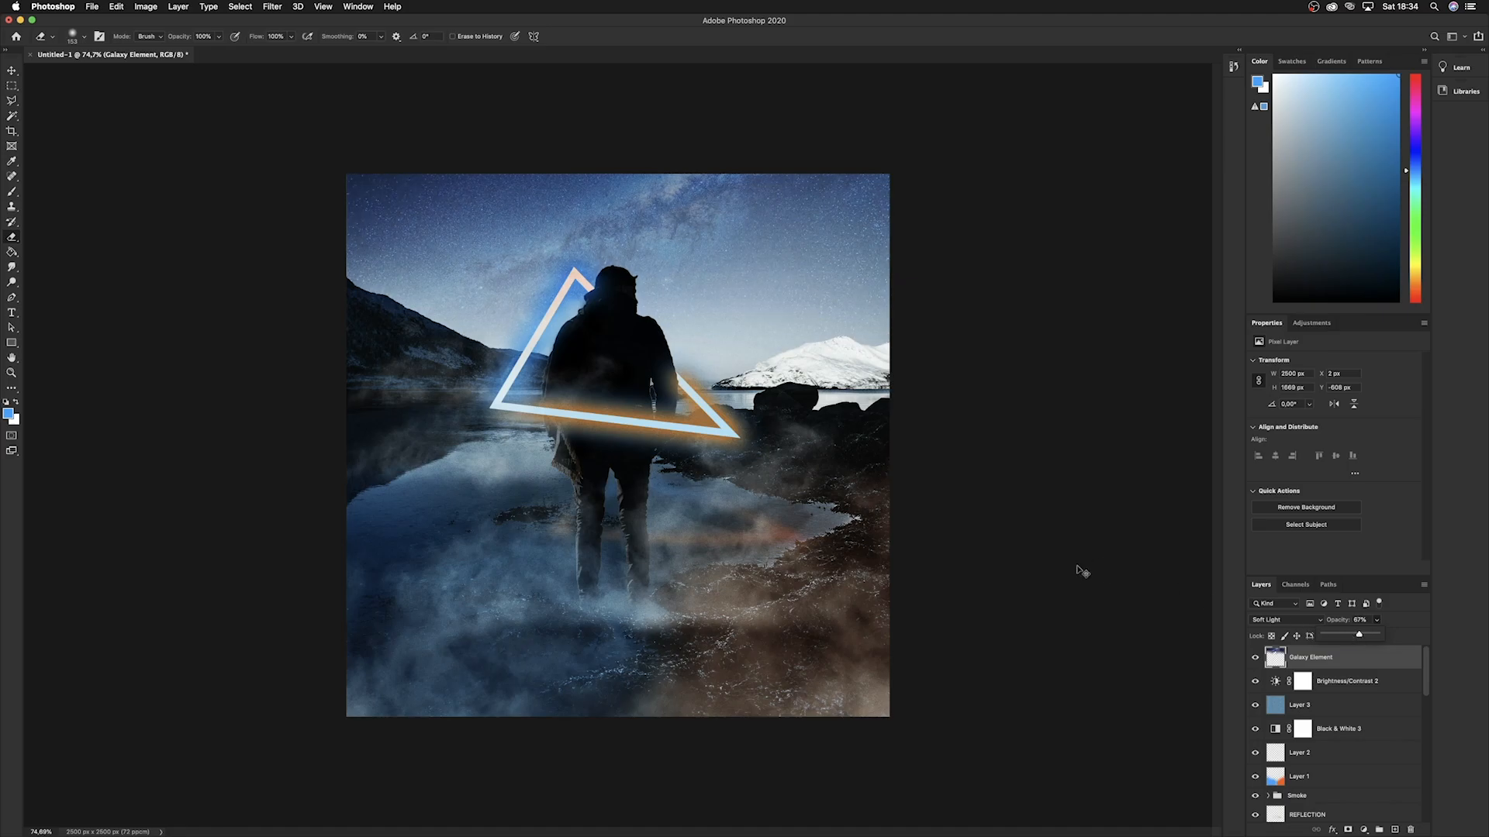
Duplicate the galaxy layer and transform the copy into a flattened reflection over the lake, about 3086 px wide.
key(super+j)
key(super+t)
drag(745, 159, 687, 387)
mouse_move(900, 638)
mouse_down()
mouse_move(901, 570)
mouse_move(900, 630)
mouse_up()
drag(733, 341, 800, 424)
mouse_move(922, 321)
mouse_down()
mouse_move(935, 363)
mouse_move(928, 340)
mouse_up()
drag(771, 408, 734, 390)
drag(595, 691, 576, 532)
drag(591, 332, 639, 390)
drag(337, 462, 308, 462)
drag(879, 458, 927, 463)
key(Return)
Raise the galaxy copy's opacity to 100% and erase its upper parts along the far shoreline and beside the man.
key(e)
click(1376, 619)
drag(1378, 635, 1399, 639)
drag(371, 377, 545, 364)
mouse_move(794, 396)
mouse_down()
mouse_move(779, 411)
mouse_move(824, 453)
mouse_move(877, 442)
mouse_move(789, 403)
mouse_move(752, 453)
mouse_move(709, 458)
mouse_move(721, 418)
mouse_up()
scroll(1335, 678, down, 1)
scroll(1350, 660, up, 1)
Move the galaxy copy directly above the Water Element layer and set its blend mode to Overlay.
drag(1347, 664, 1365, 777)
scroll(1369, 729, down, 10)
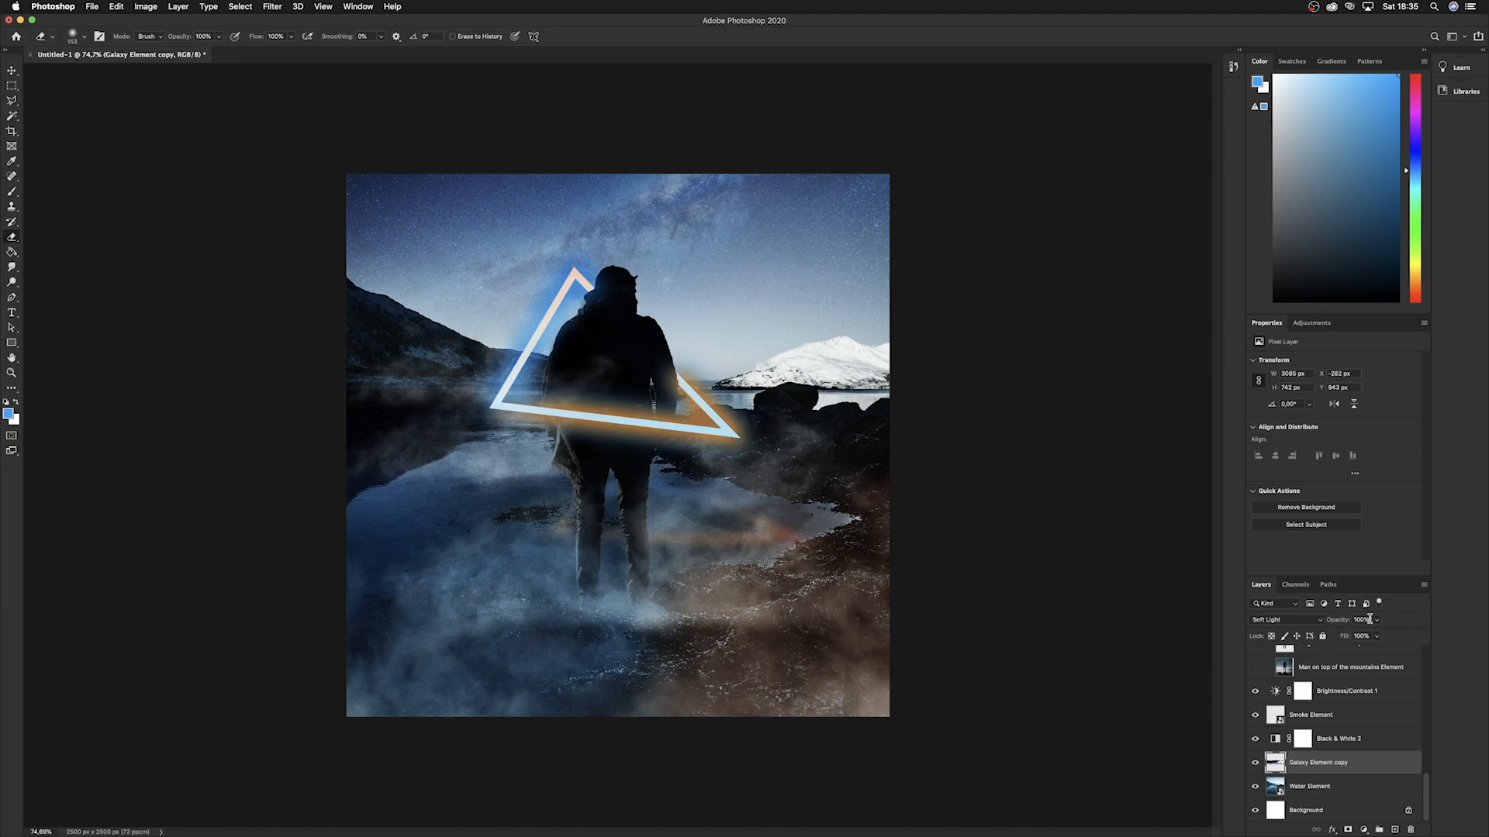
click(1308, 625)
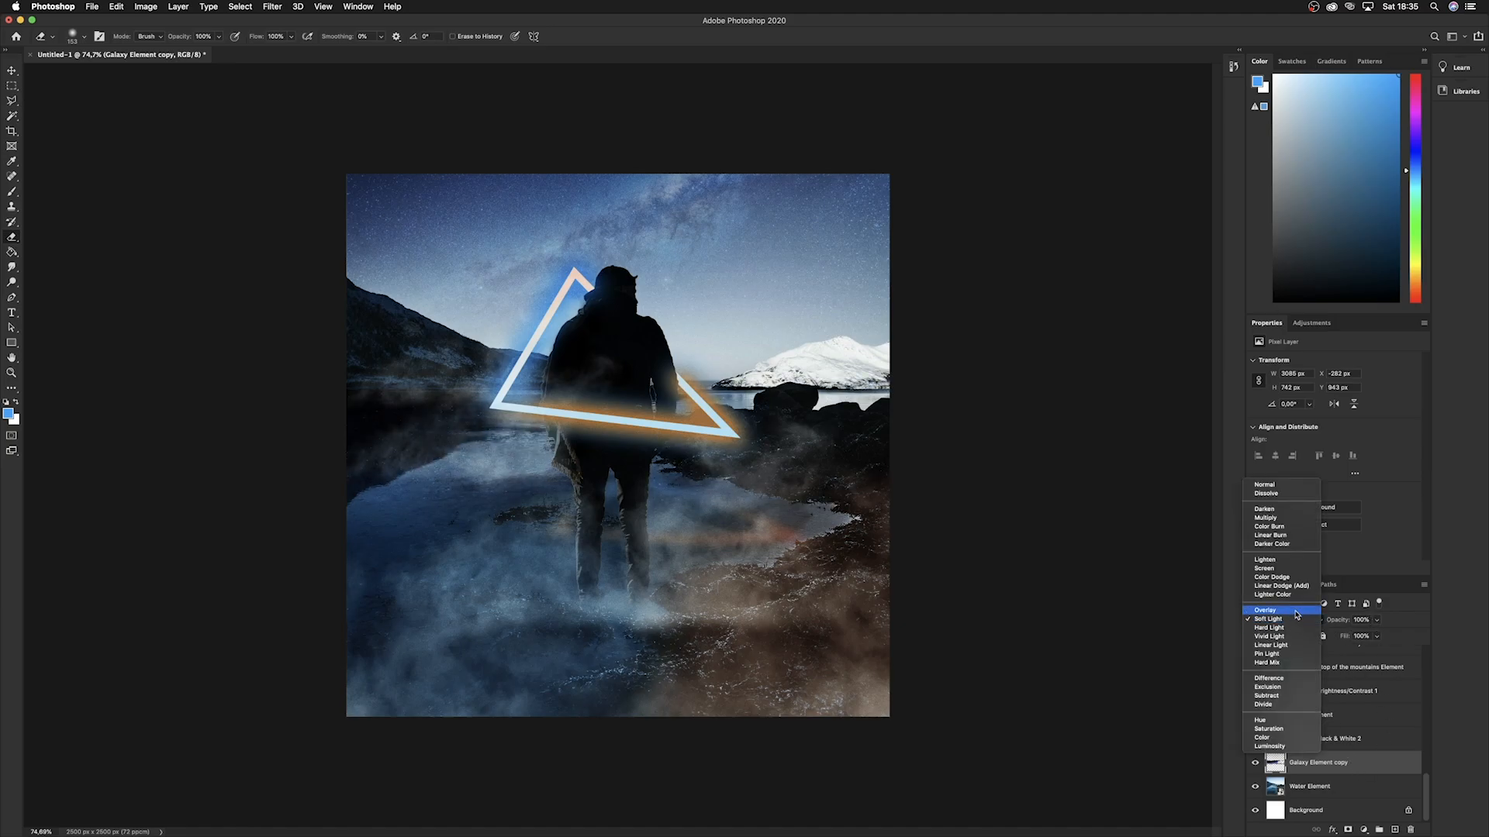
click(1300, 612)
Apply a Gaussian Blur with a reduced radius to the galaxy copy over the lake.
scroll(487, 434, down, 5)
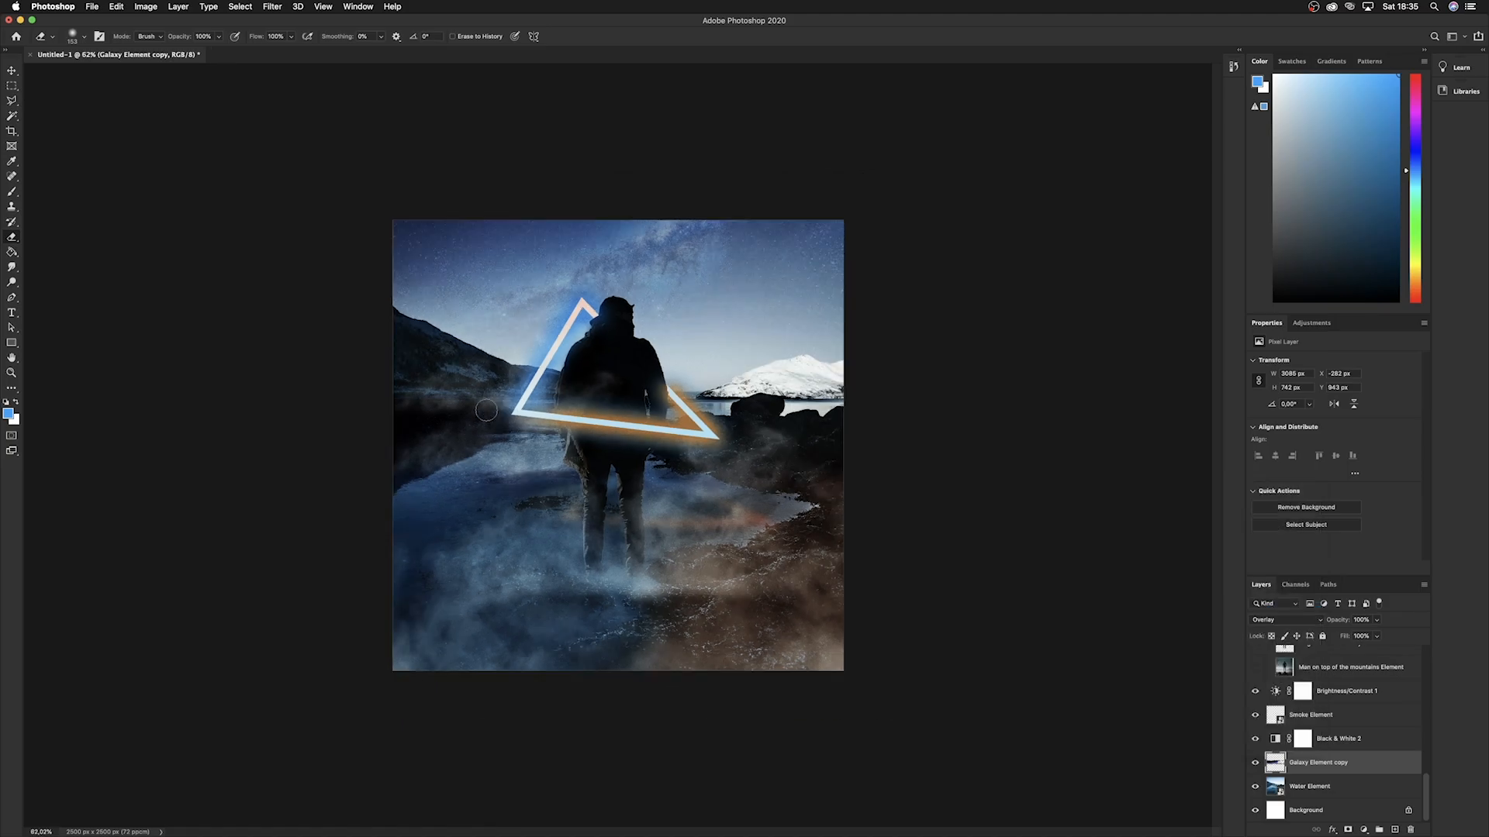
scroll(459, 425, up, 5)
scroll(459, 426, up, 5)
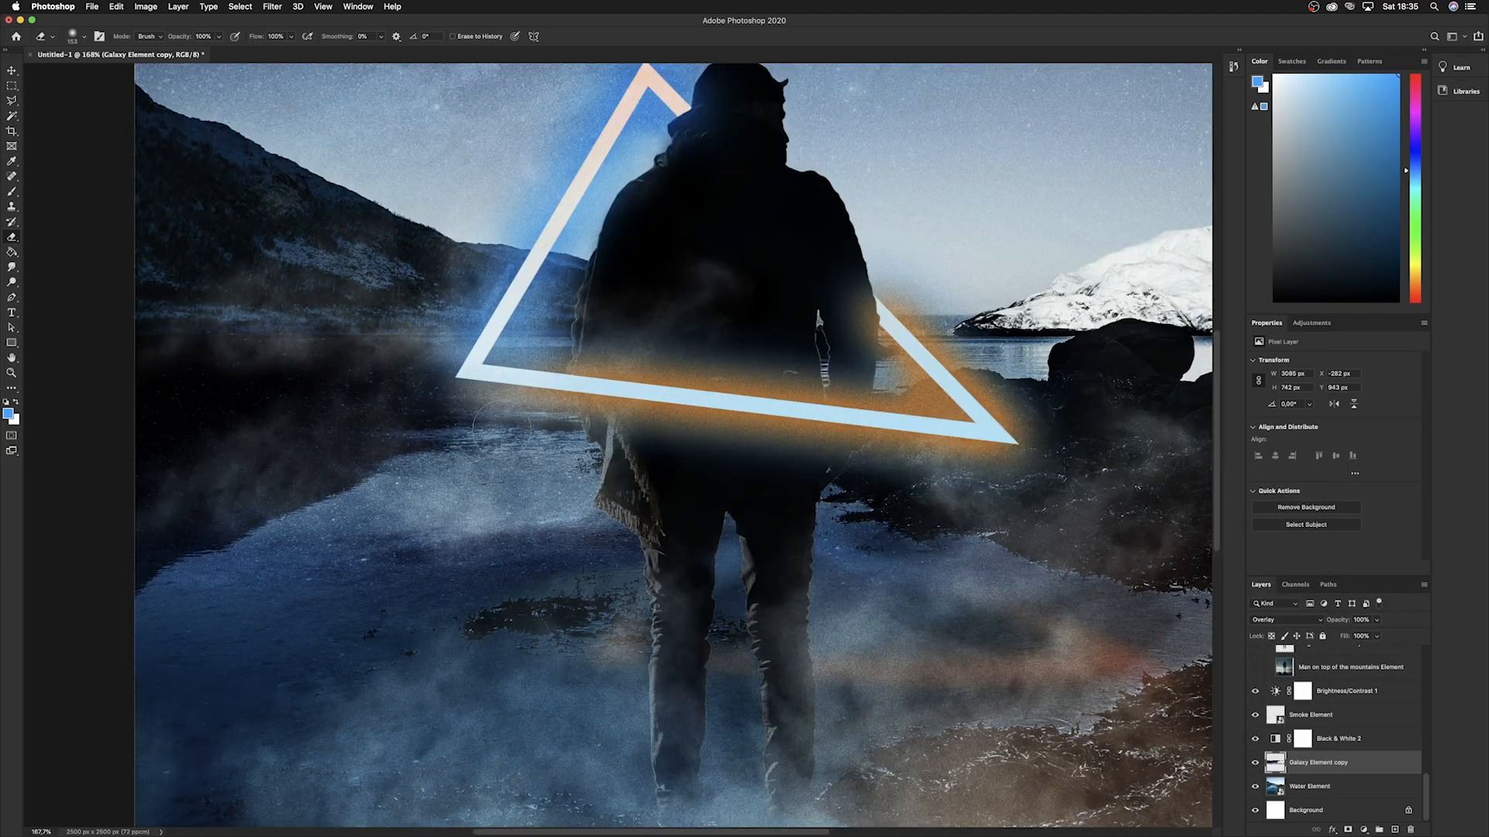
click(271, 6)
mouse_move(430, 145)
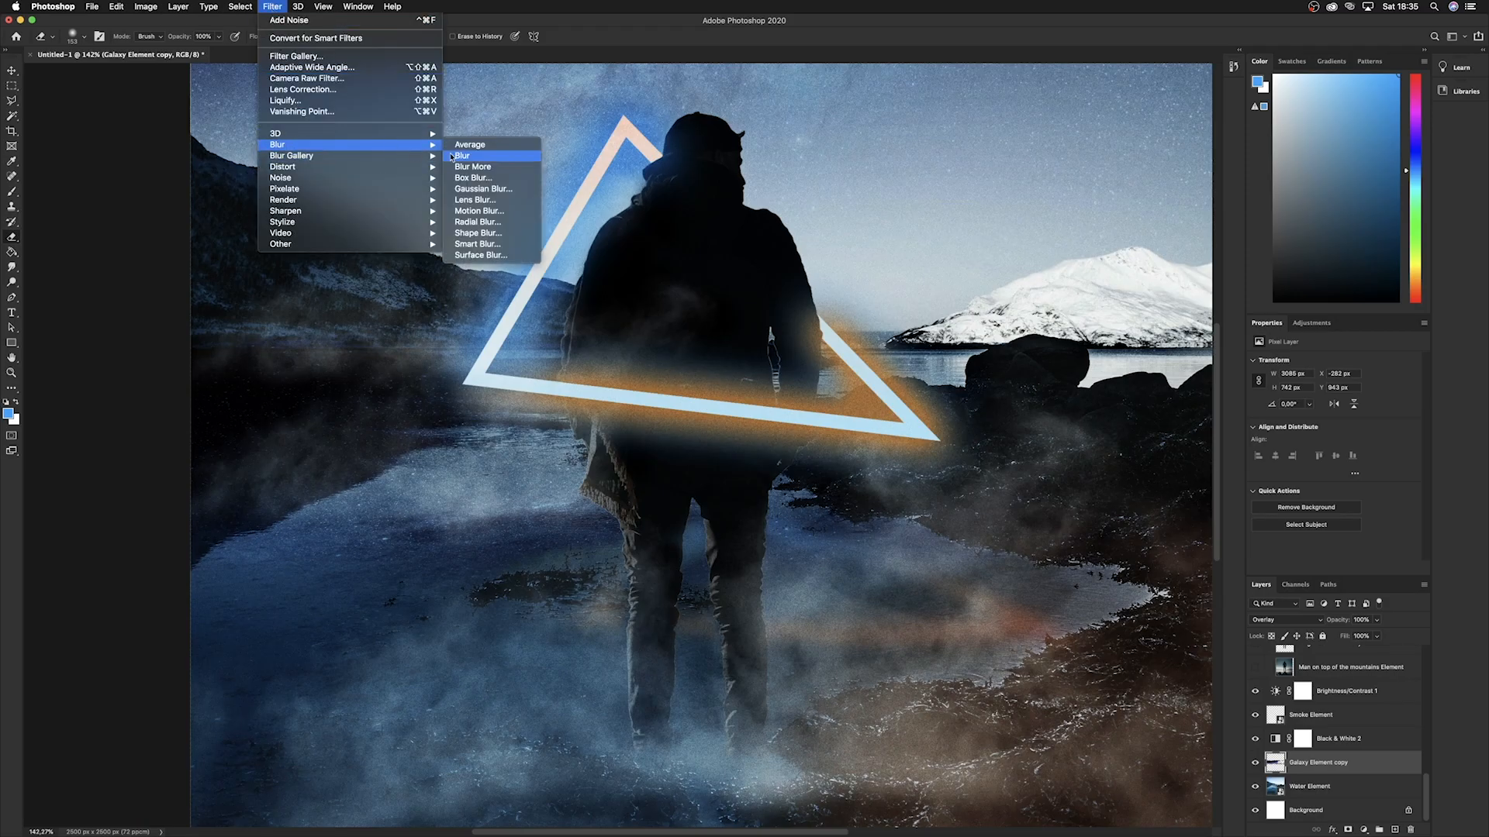
click(479, 189)
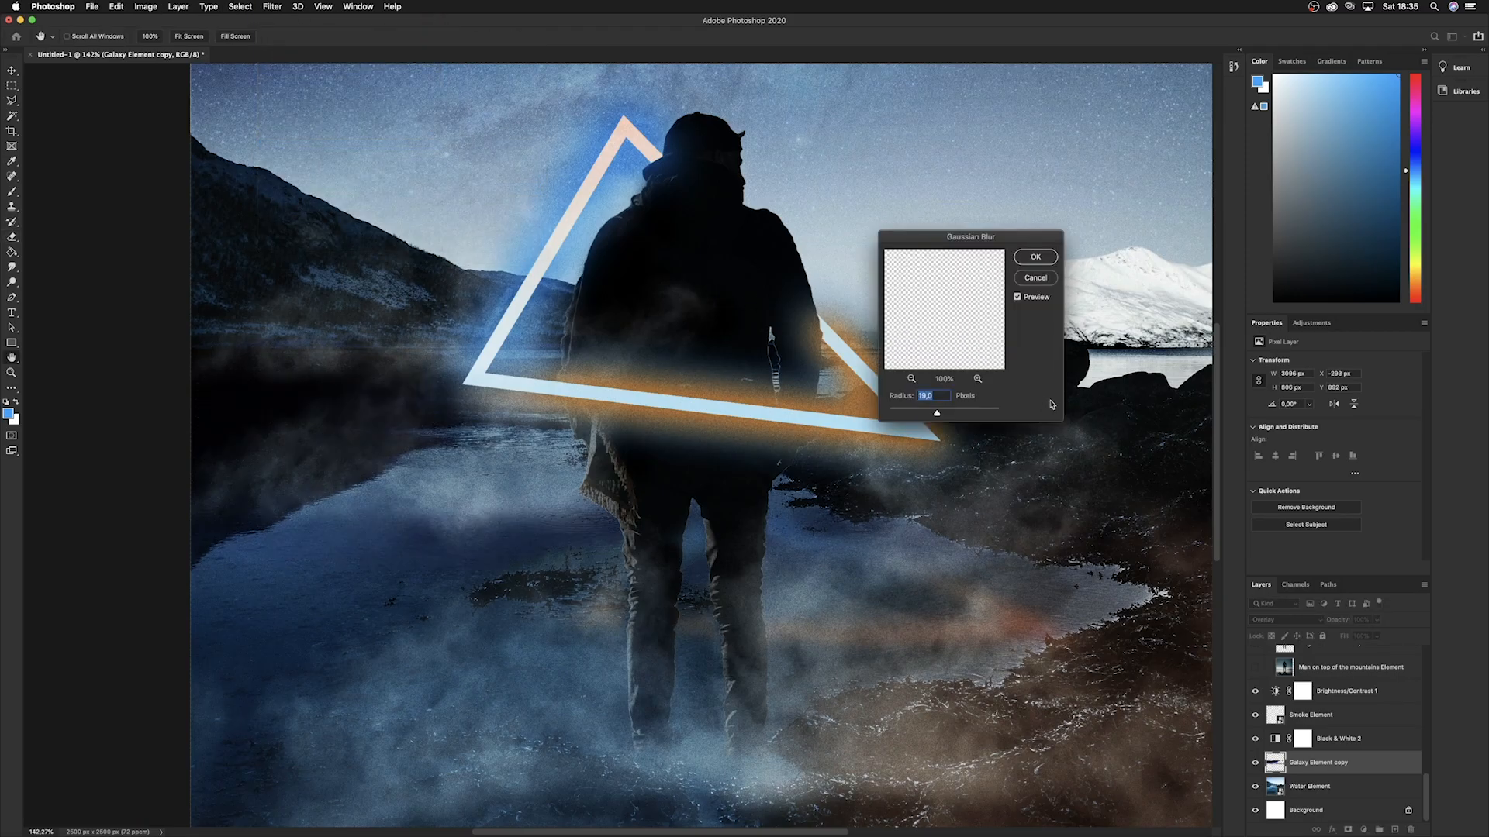
drag(934, 415, 909, 415)
click(1028, 260)
scroll(492, 474, down, 5)
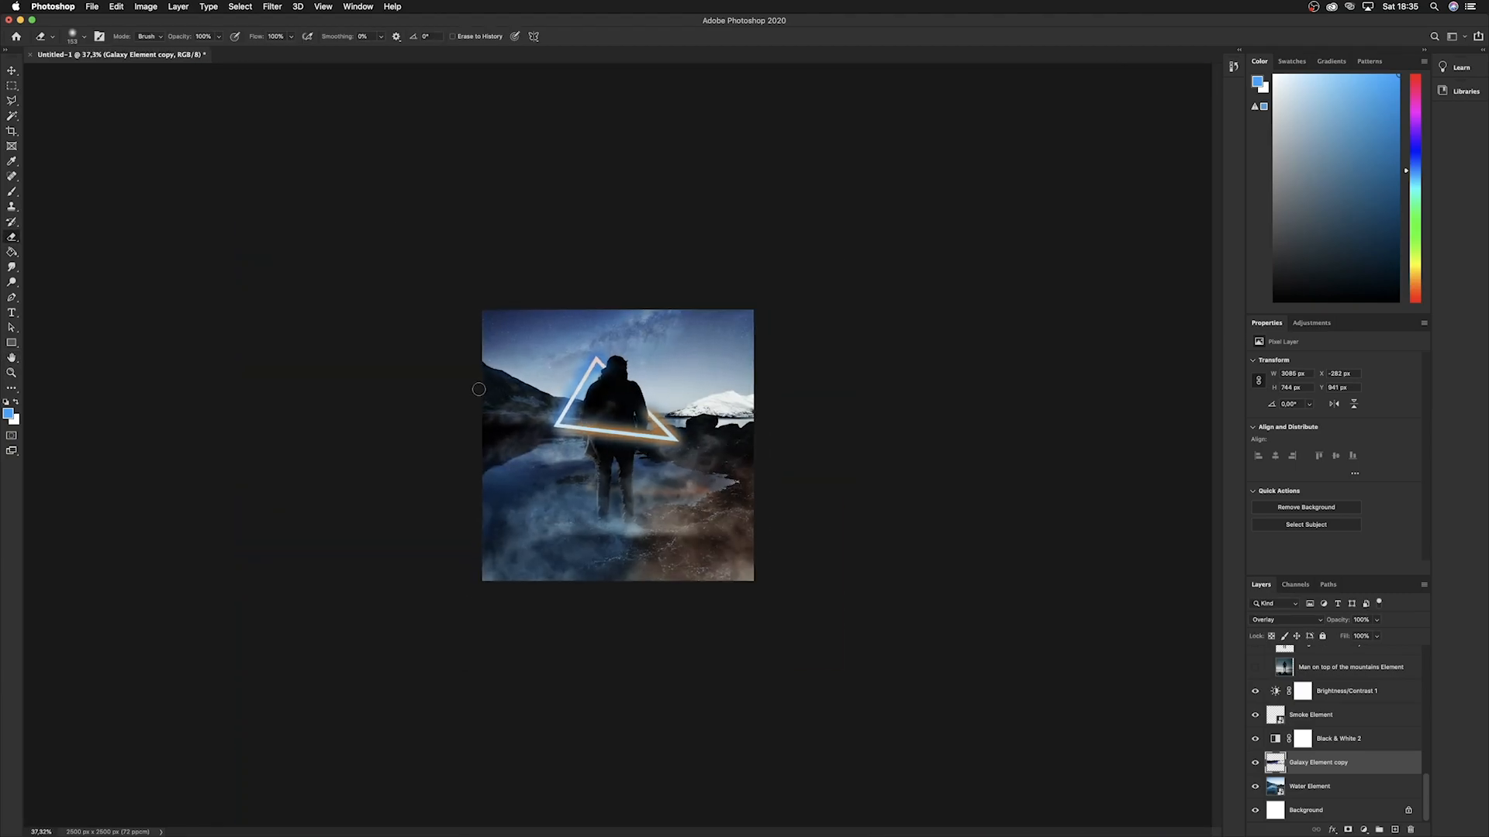
scroll(438, 383, up, 2)
scroll(438, 383, up, 1)
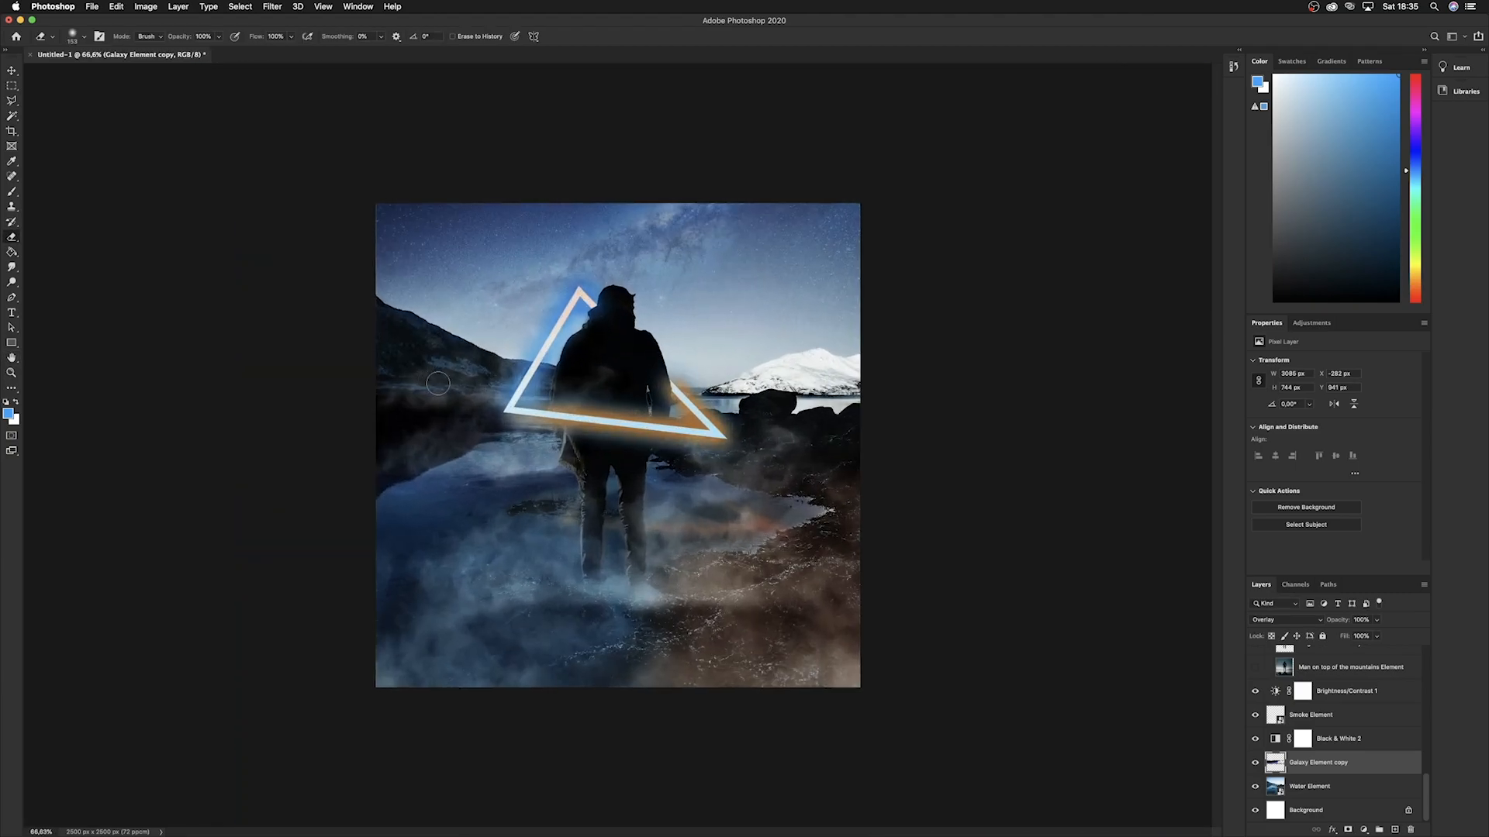
scroll(486, 407, up, 1)
scroll(486, 409, up, 1)
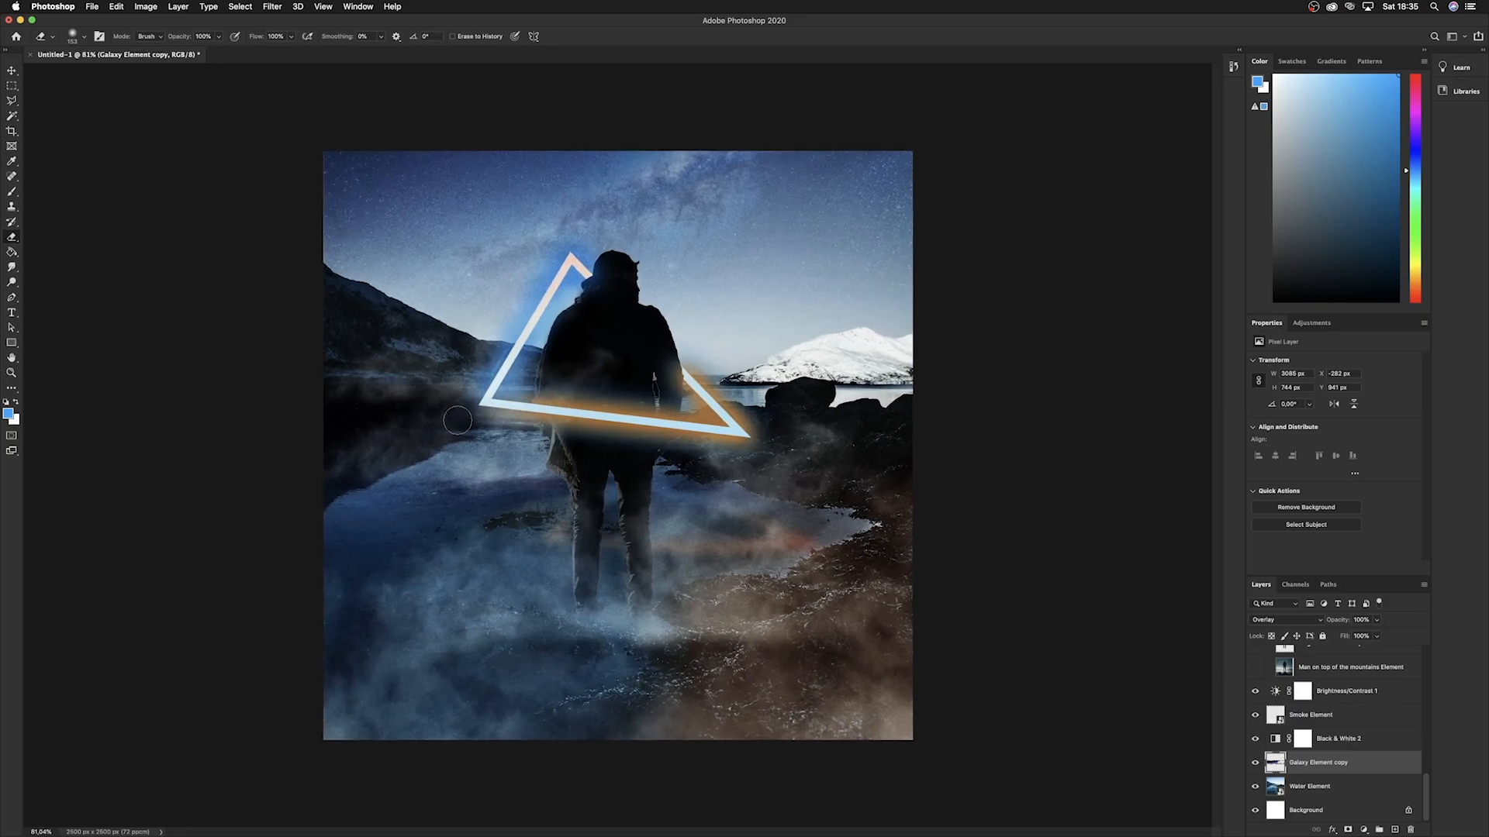
Create a new layer above the Galaxy Element layer at the top of the layer stack.
scroll(1385, 721, up, 5)
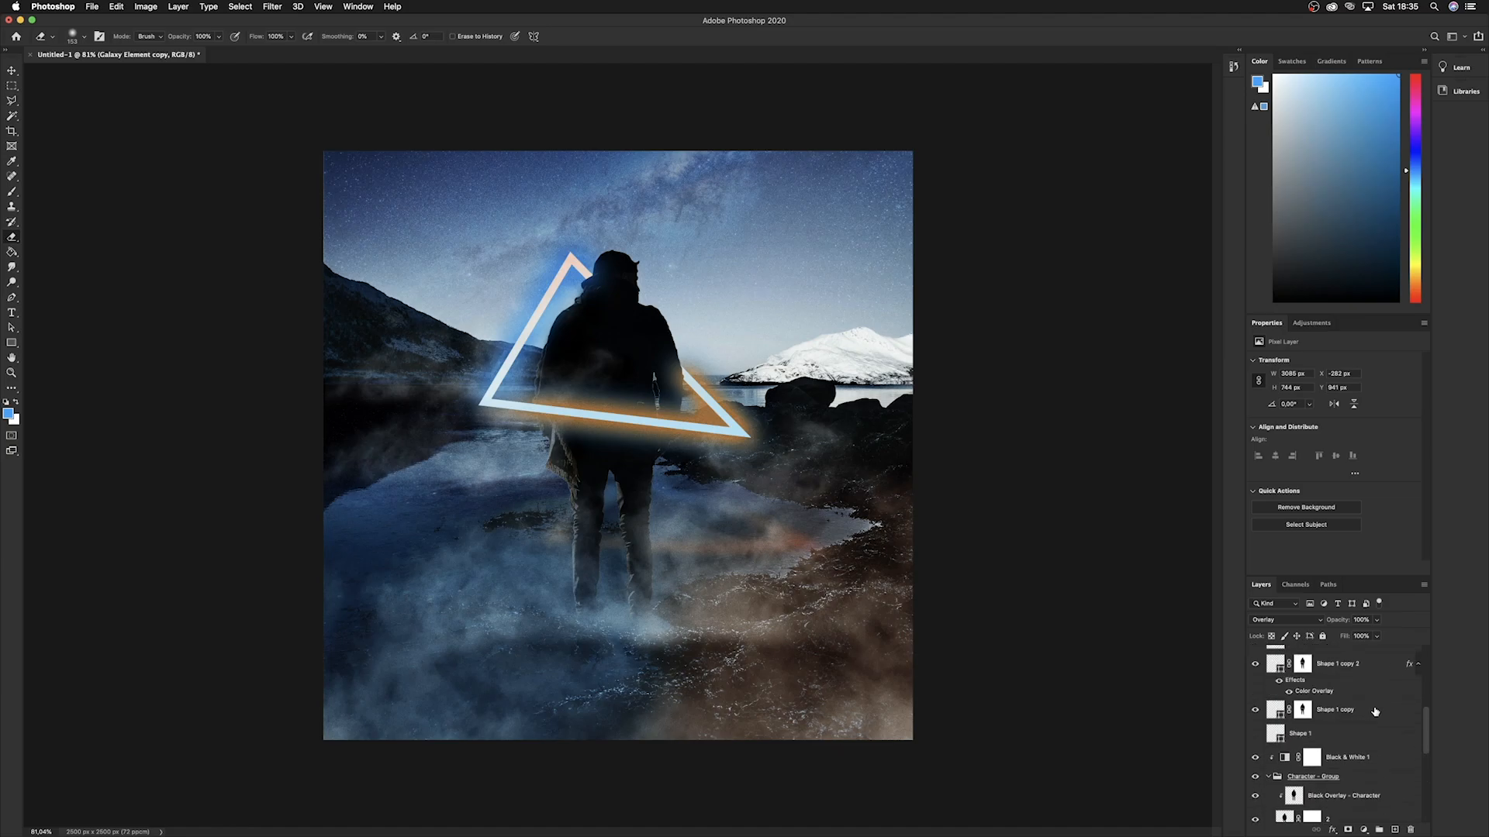
click(1365, 664)
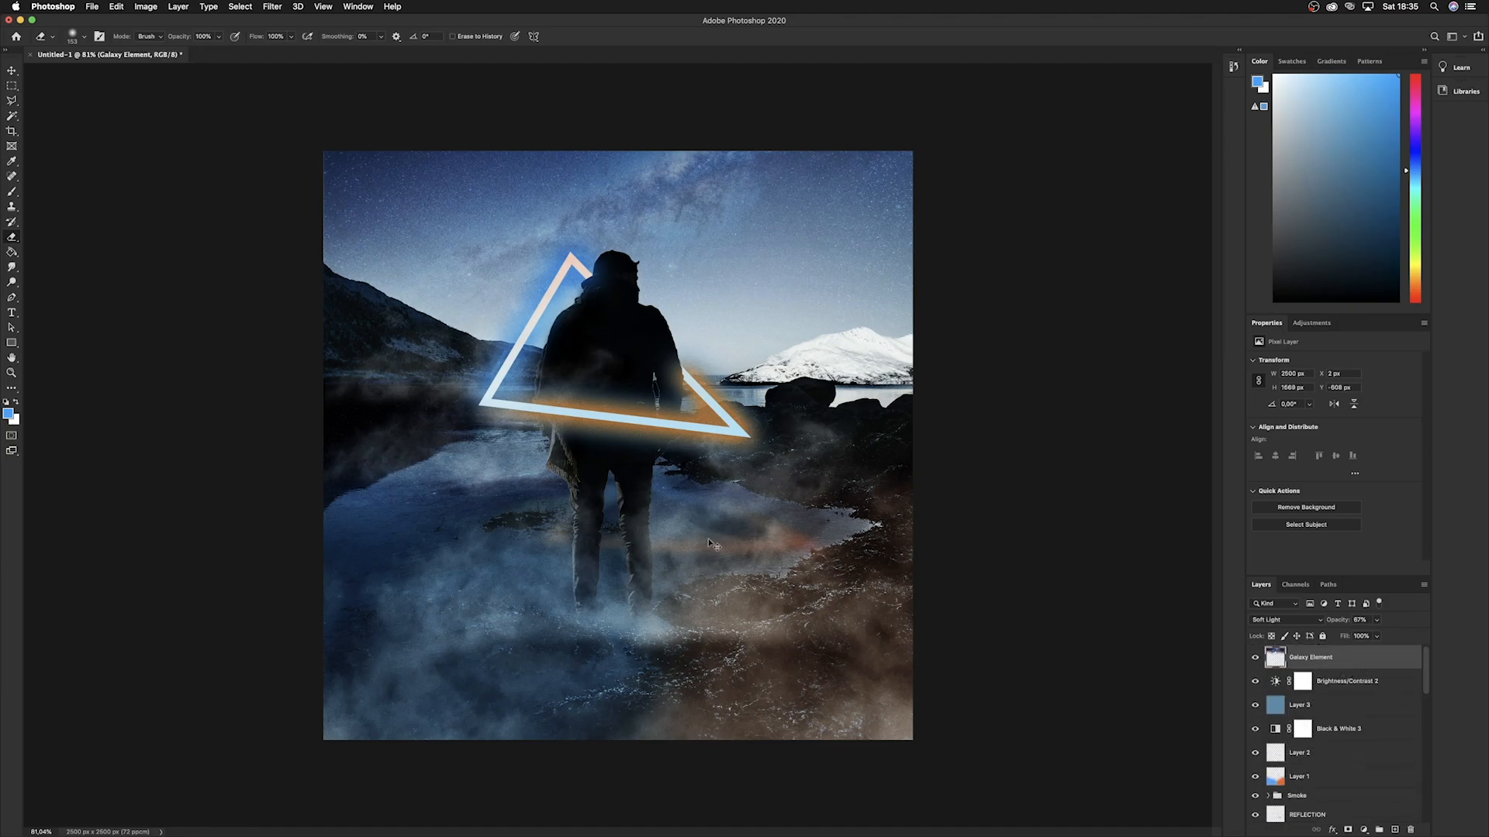
key(super+shift+n)
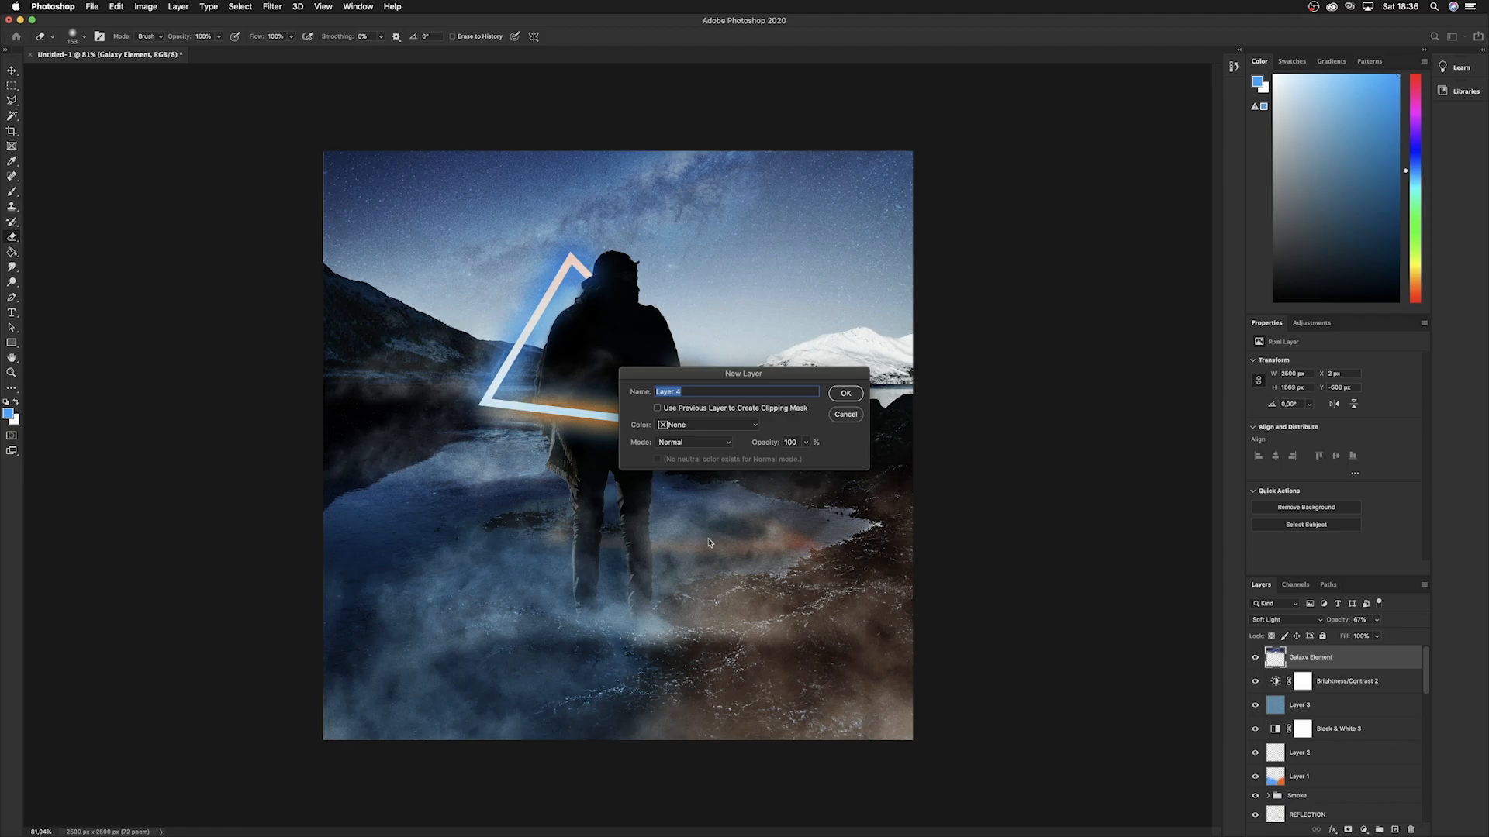
key(Return)
key(g)
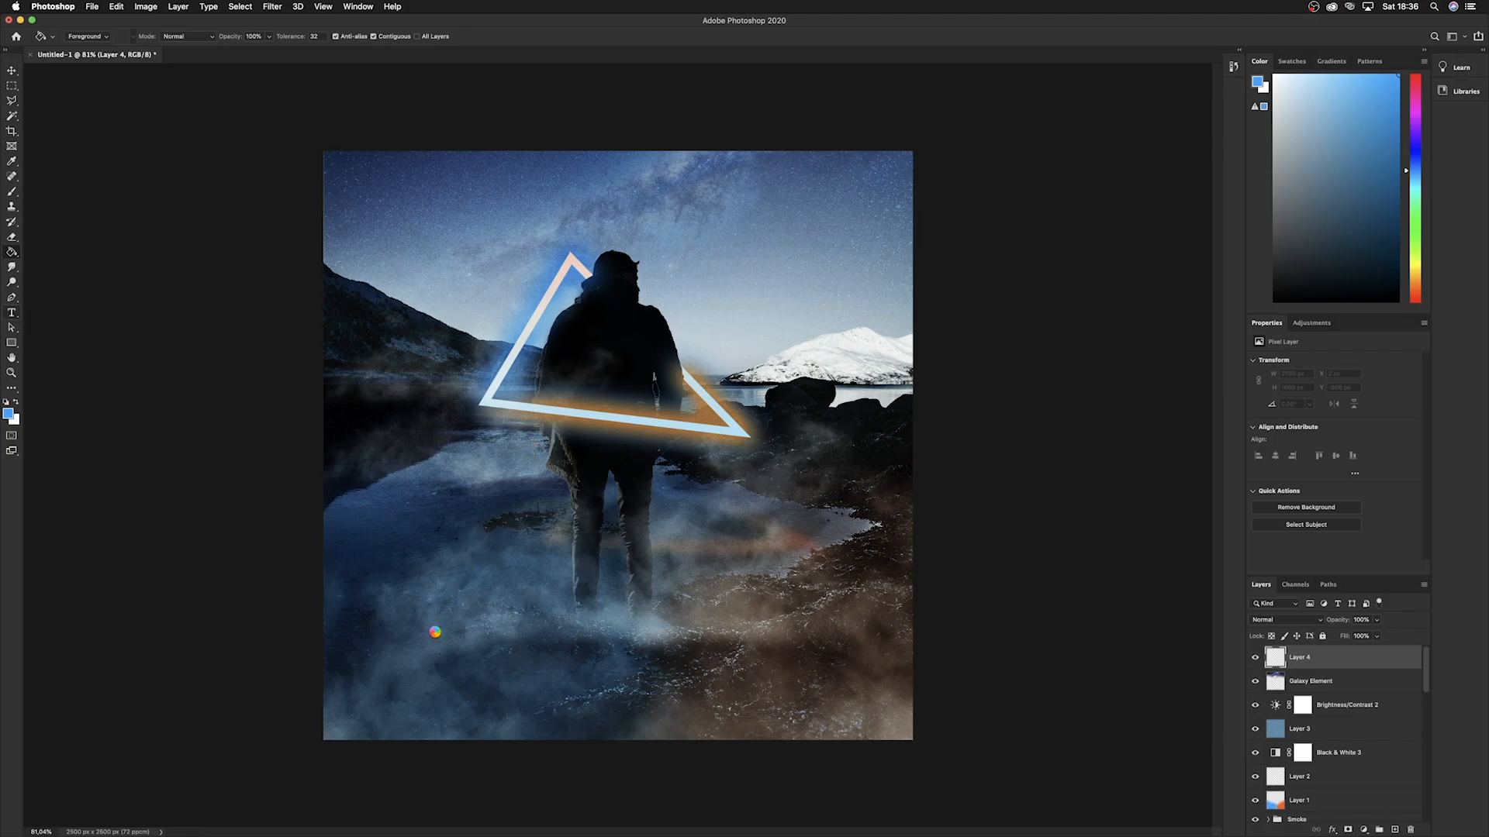
Add the horizontal text "ARTIST" near the lower-left part of the image.
click(12, 312)
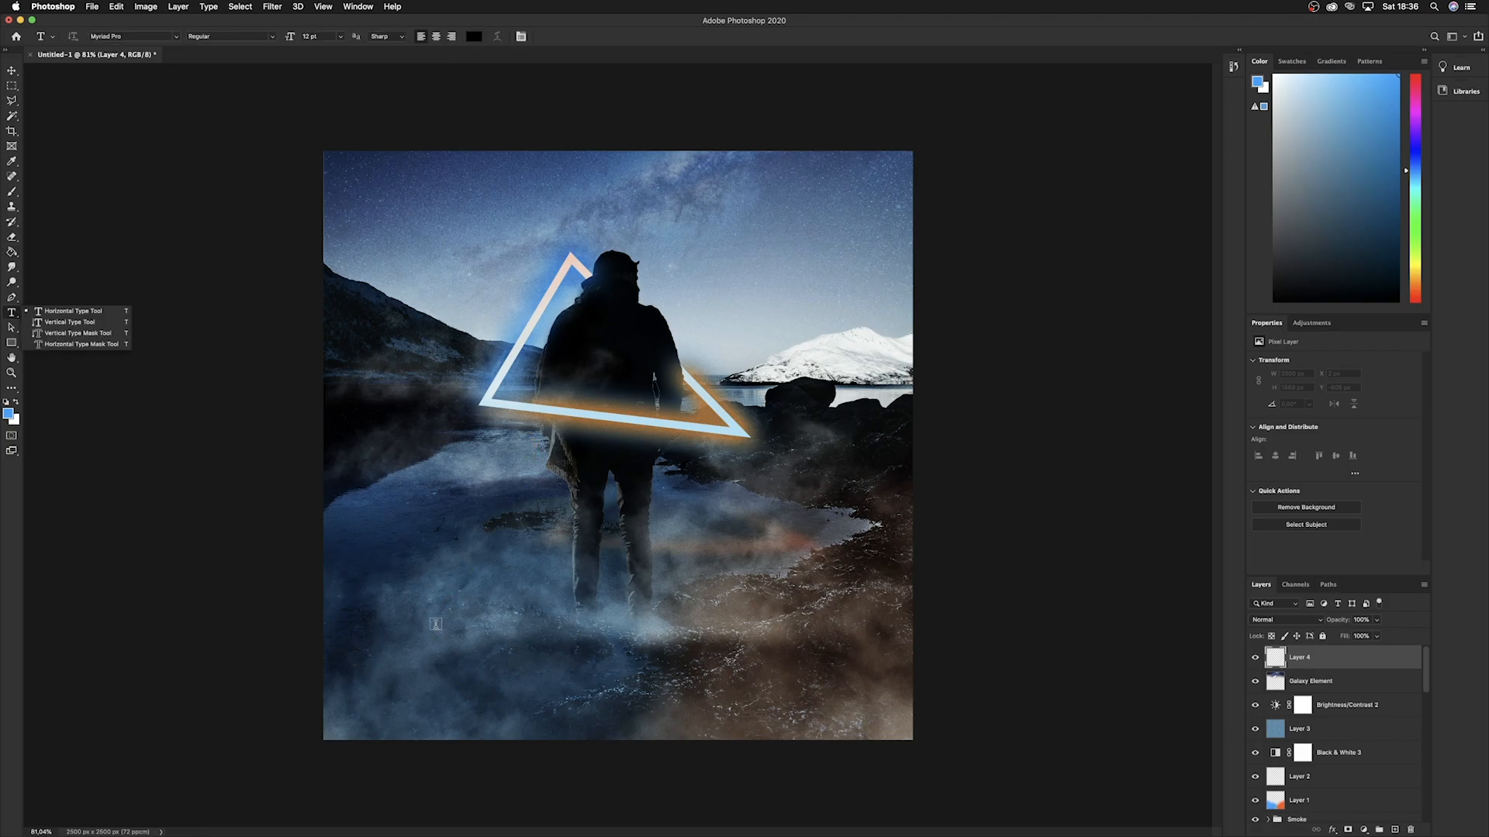
click(96, 315)
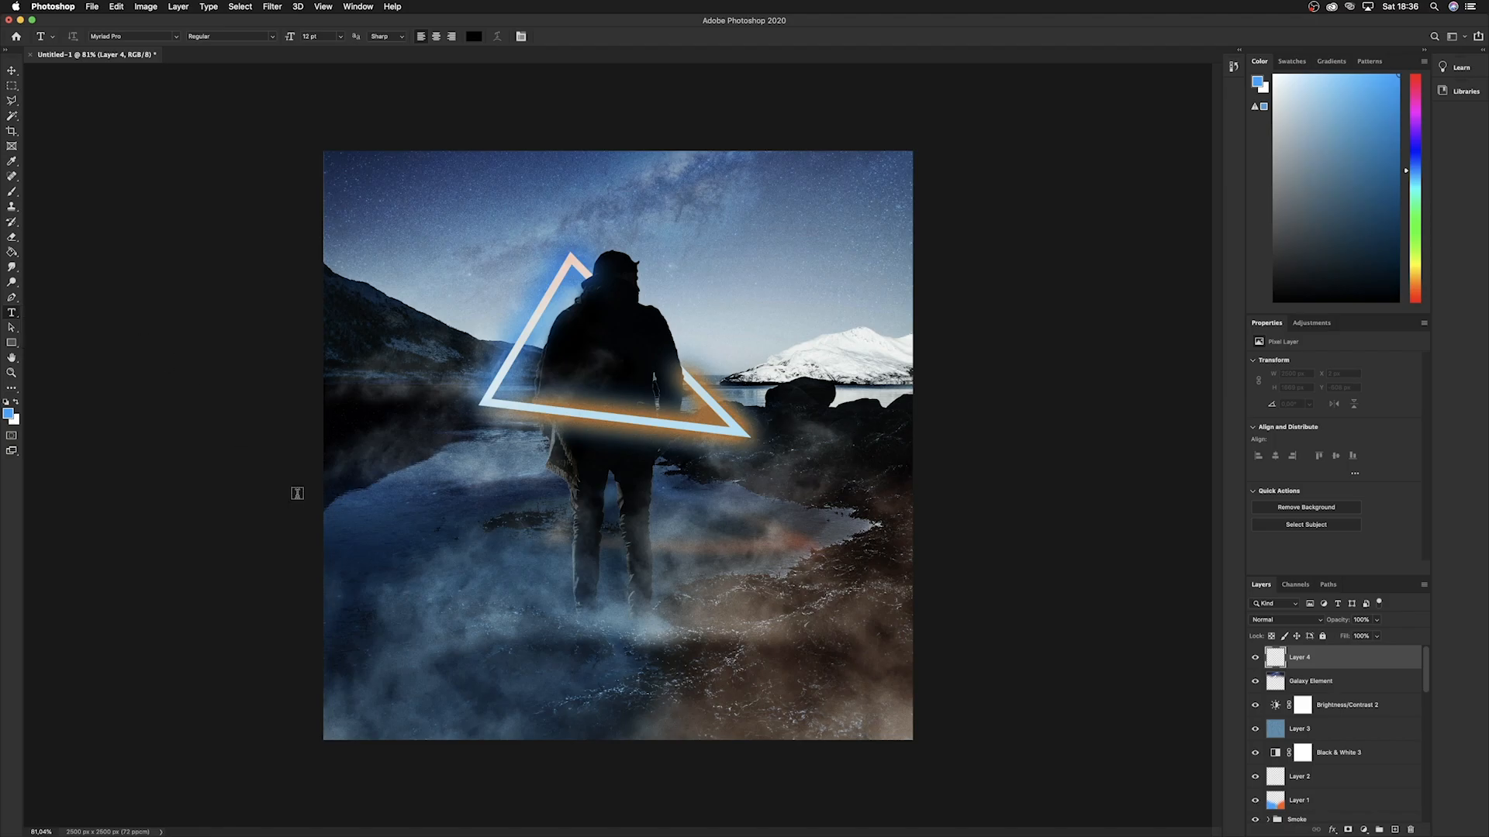
click(383, 668)
text(asd)
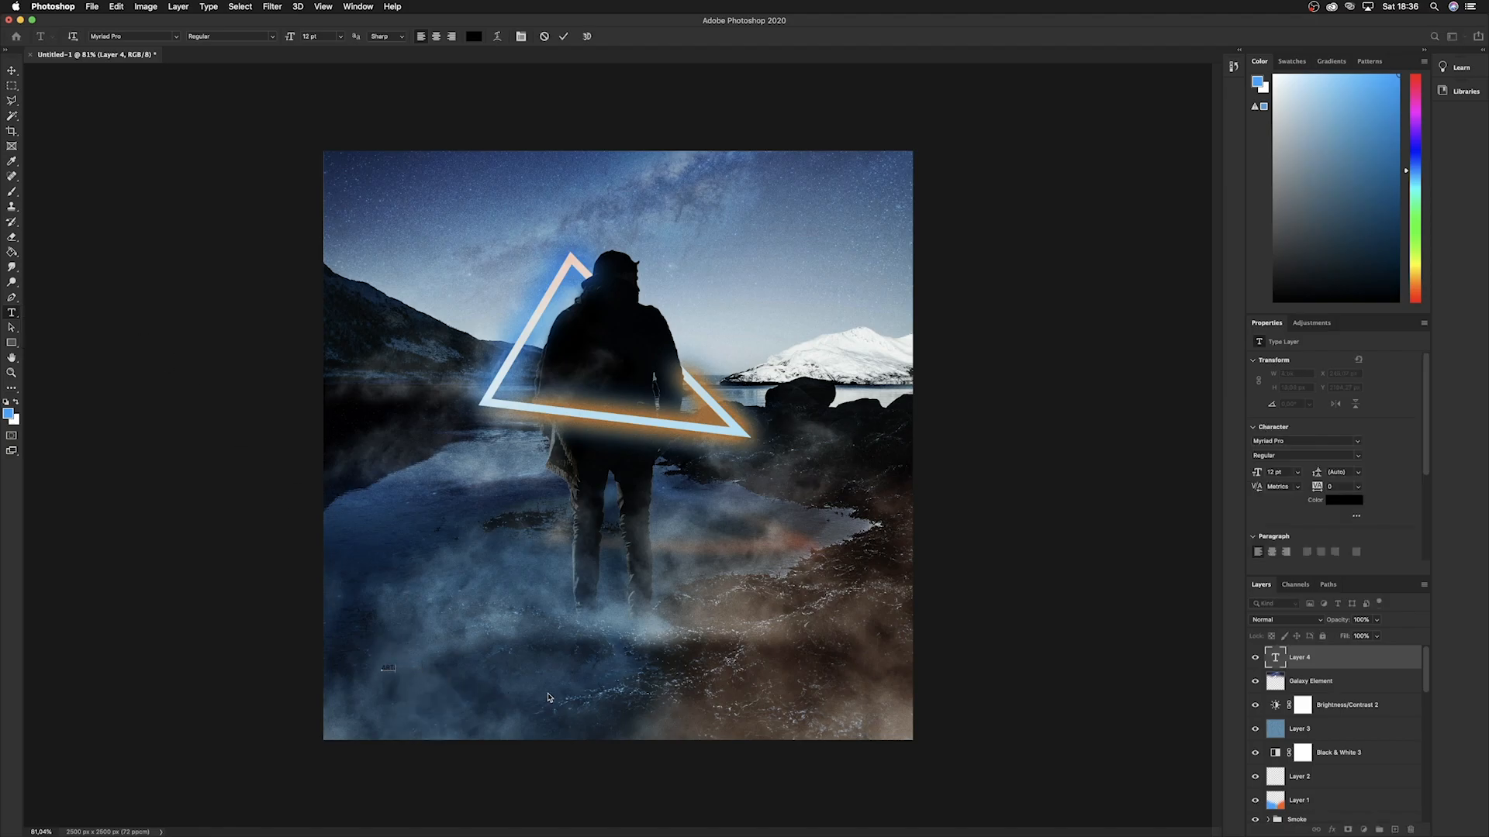
Format the ARTIST text in white with the Montserrat Black font.
key(super+a)
click(474, 38)
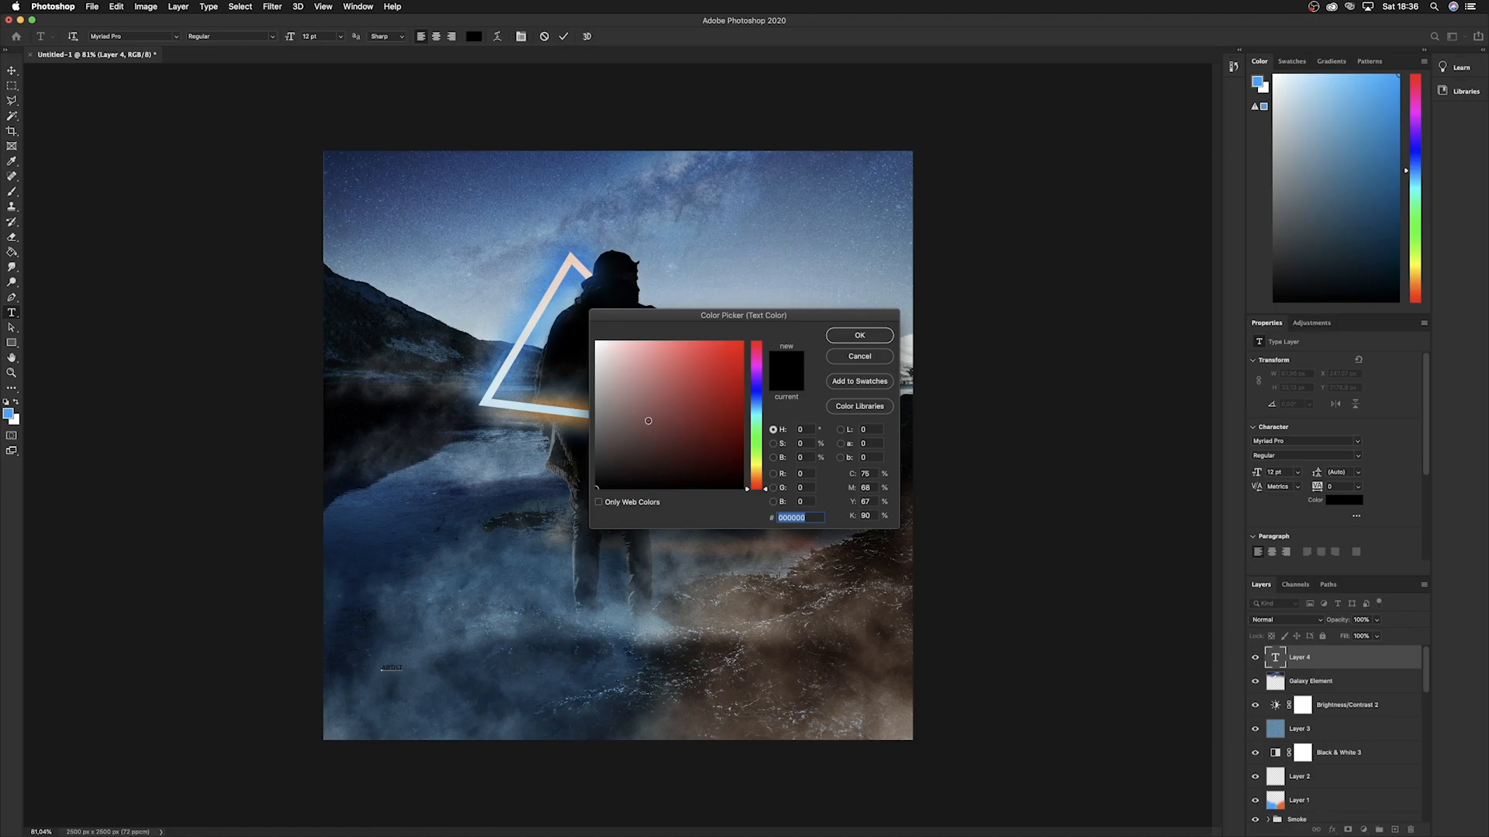
click(598, 342)
click(860, 335)
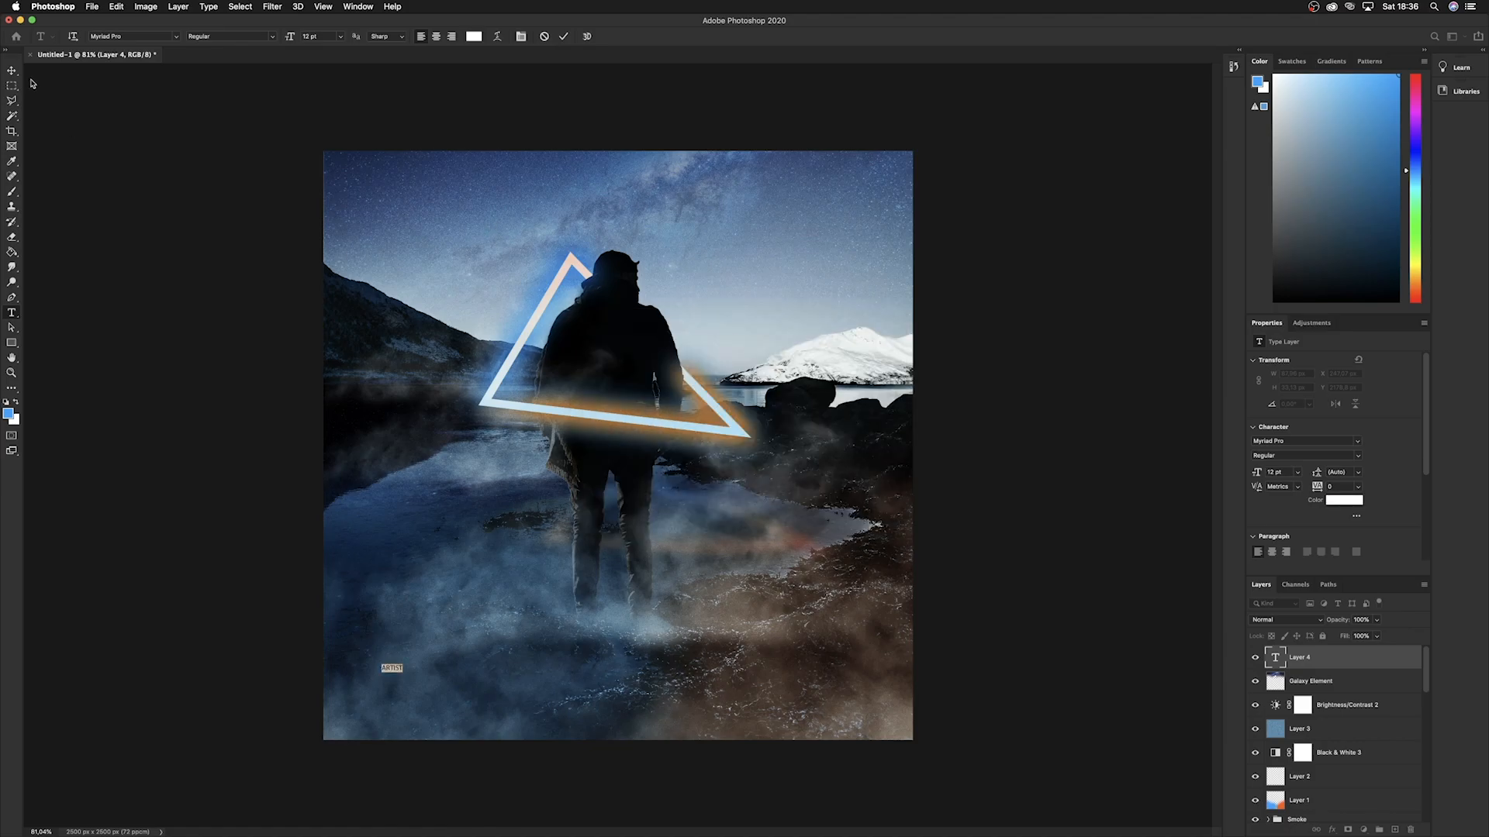
click(155, 37)
text(montser)
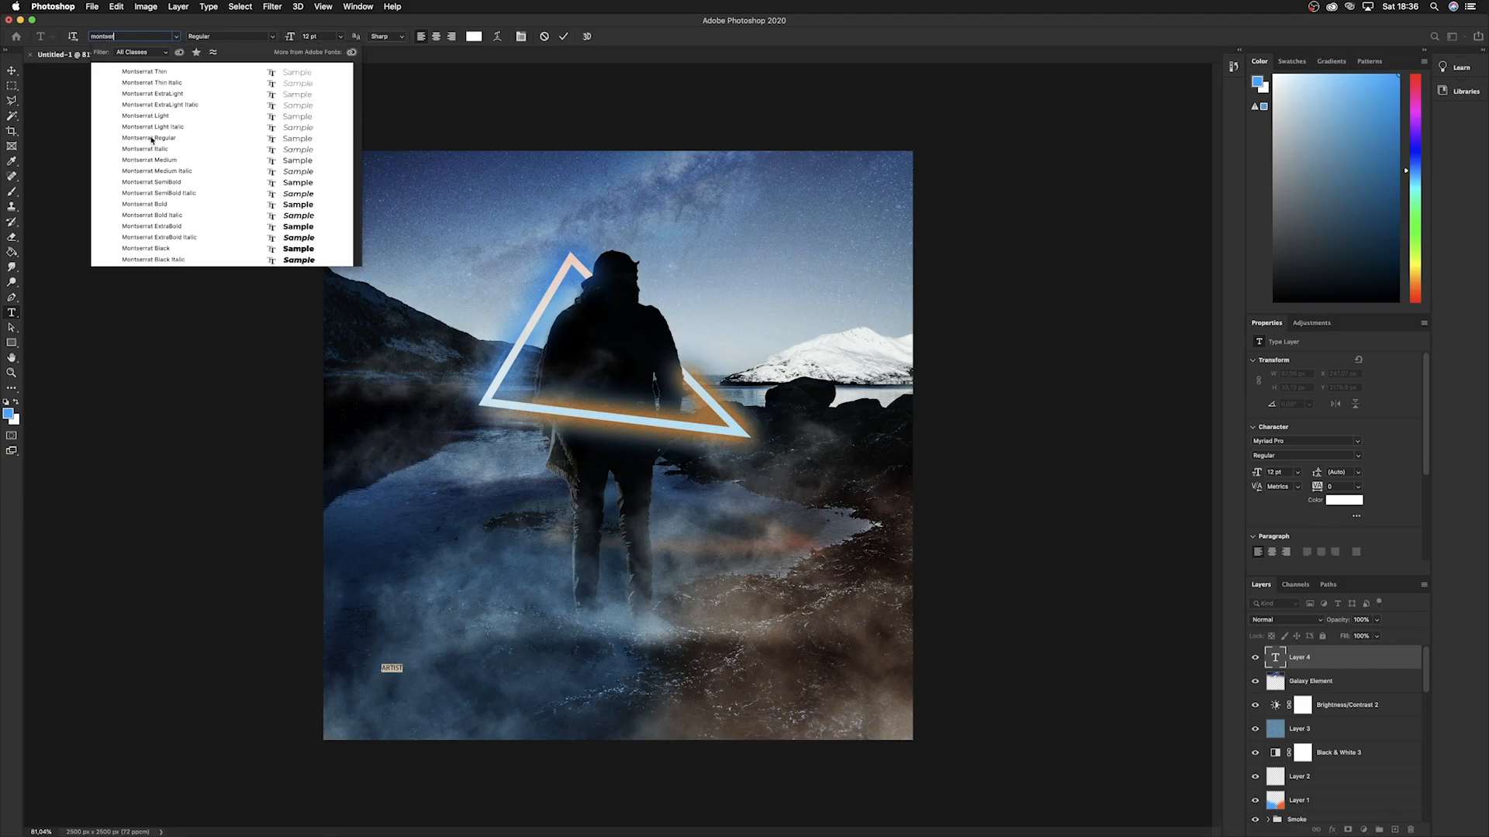
click(179, 249)
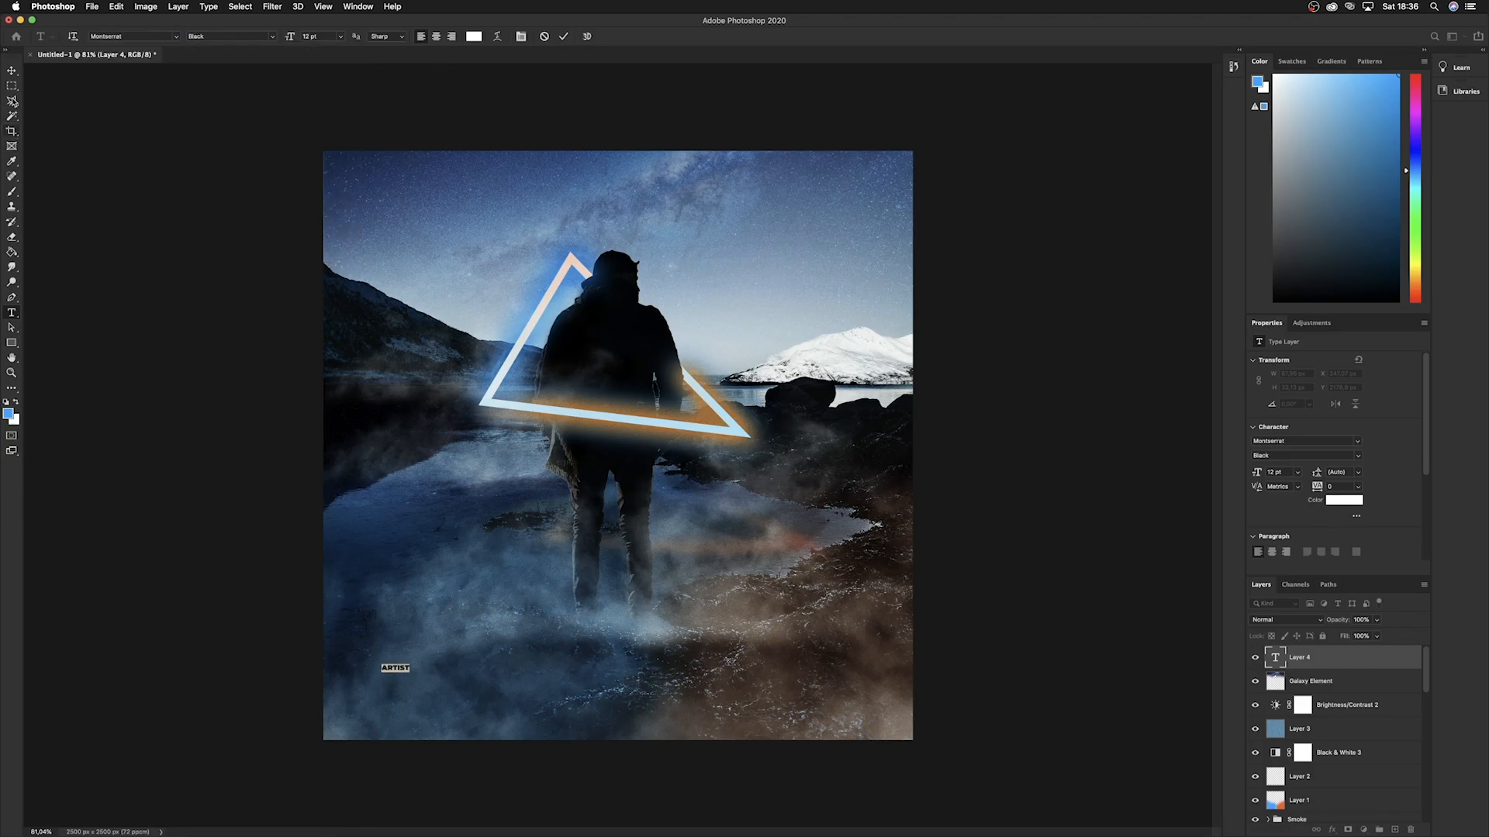
Move the ARTIST text into the lower-left corner of the image.
click(13, 73)
drag(407, 672, 358, 715)
scroll(343, 724, up, 3)
scroll(285, 685, down, 1)
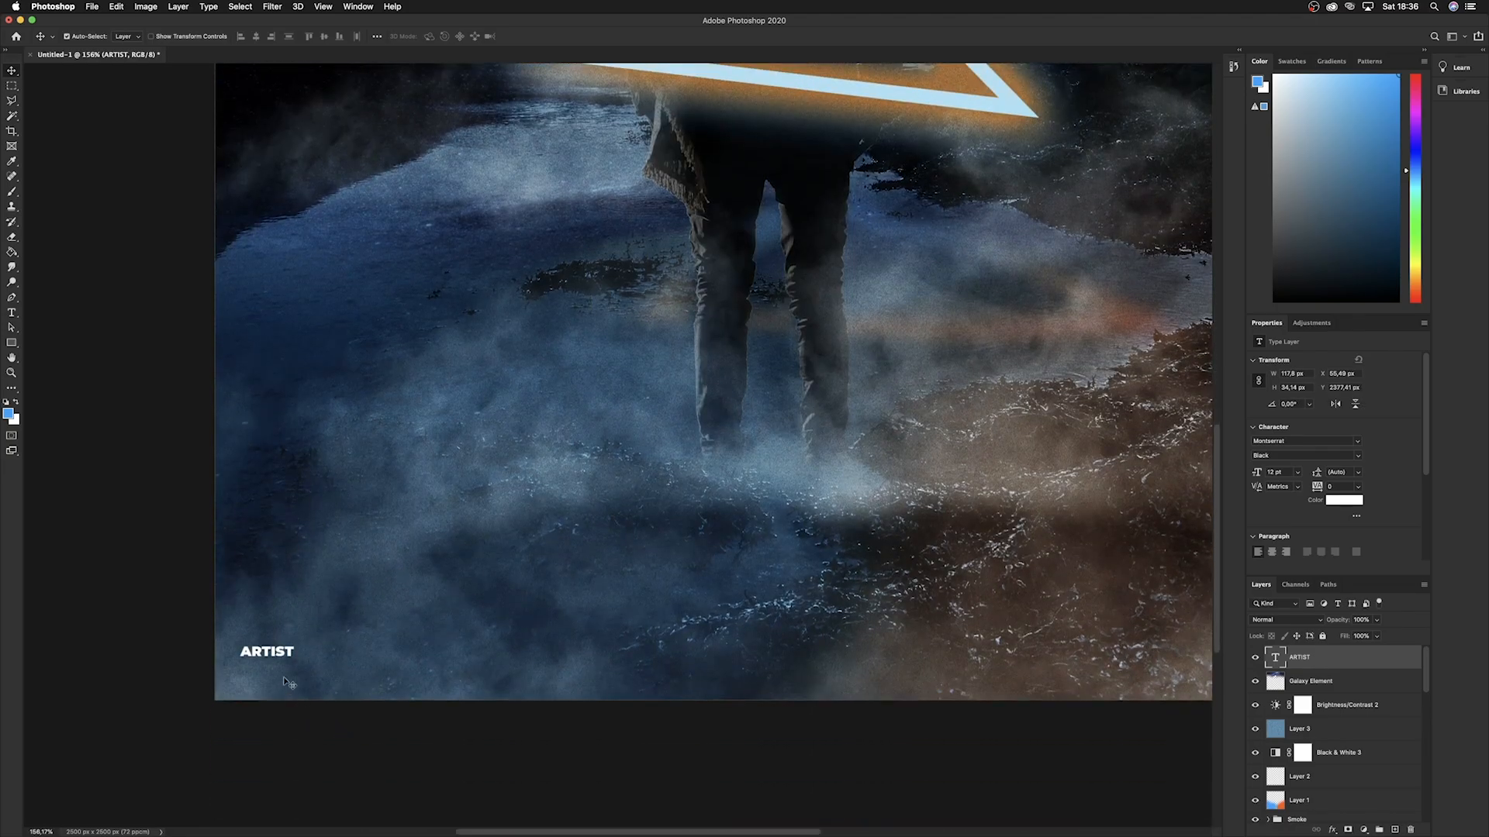
Set the ARTIST text's font size to 18 pt.
double_click(266, 651)
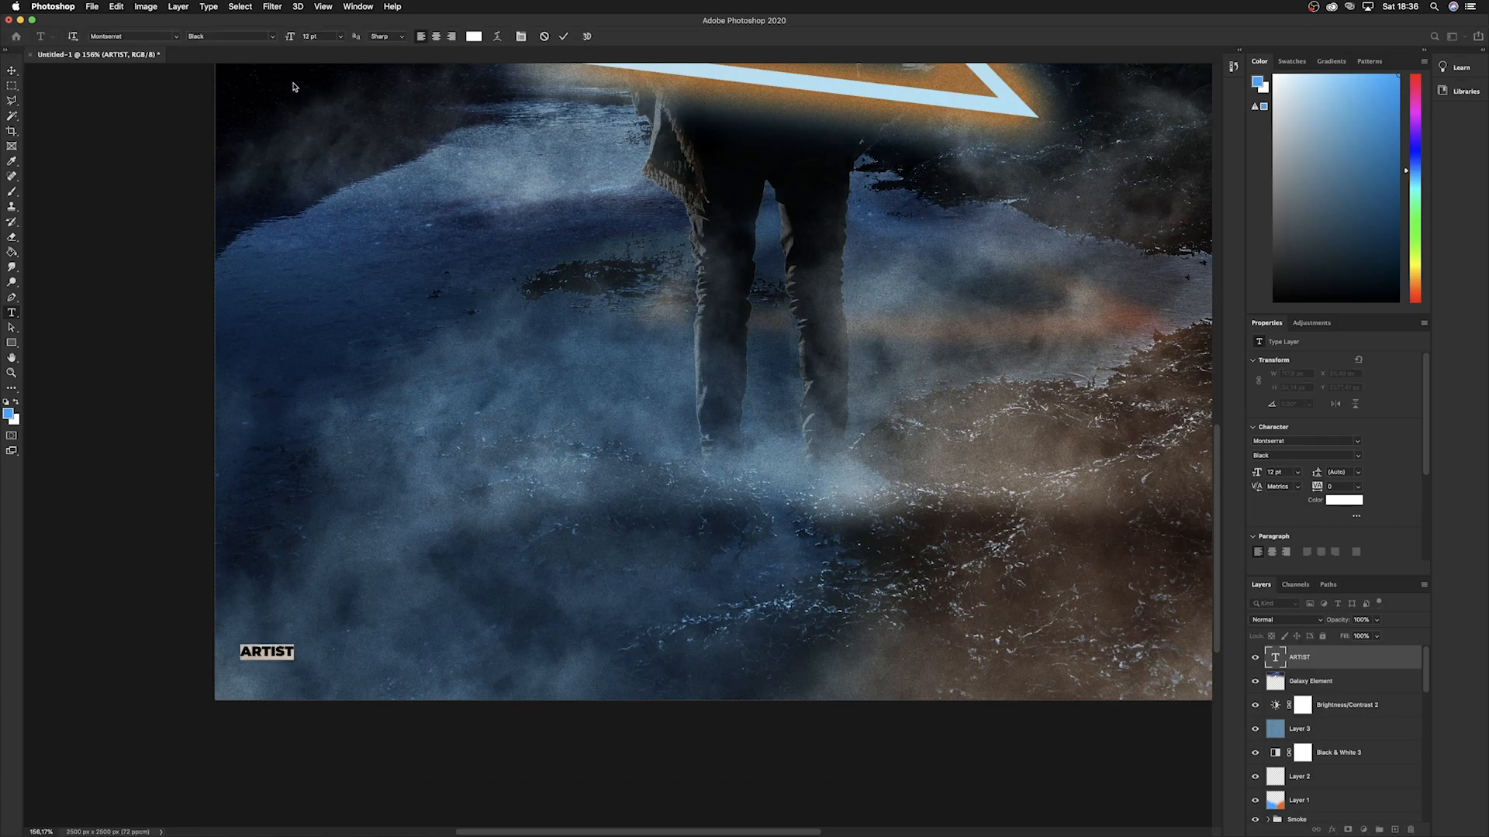
click(342, 37)
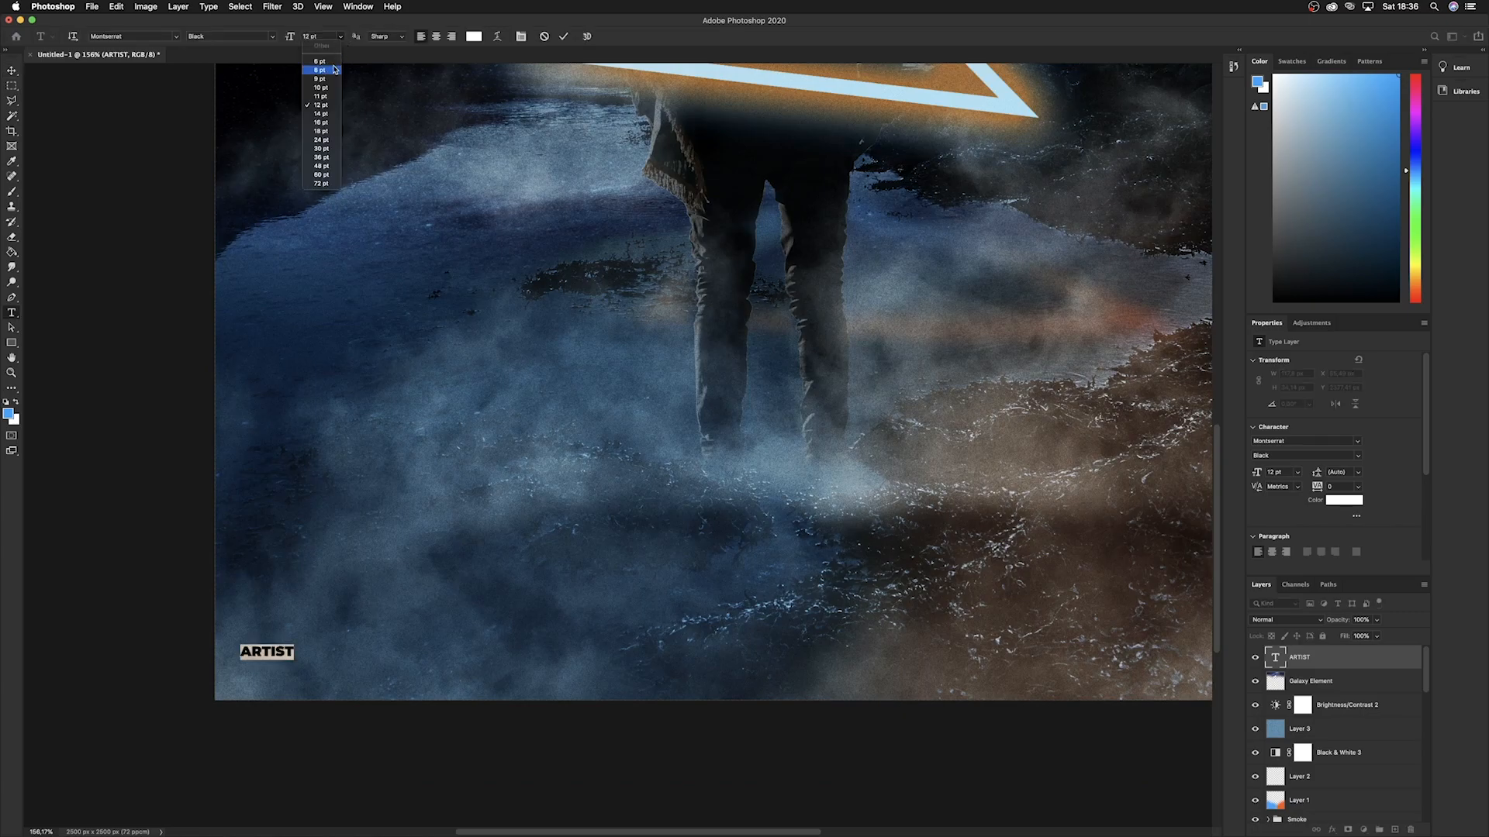
click(321, 132)
click(11, 70)
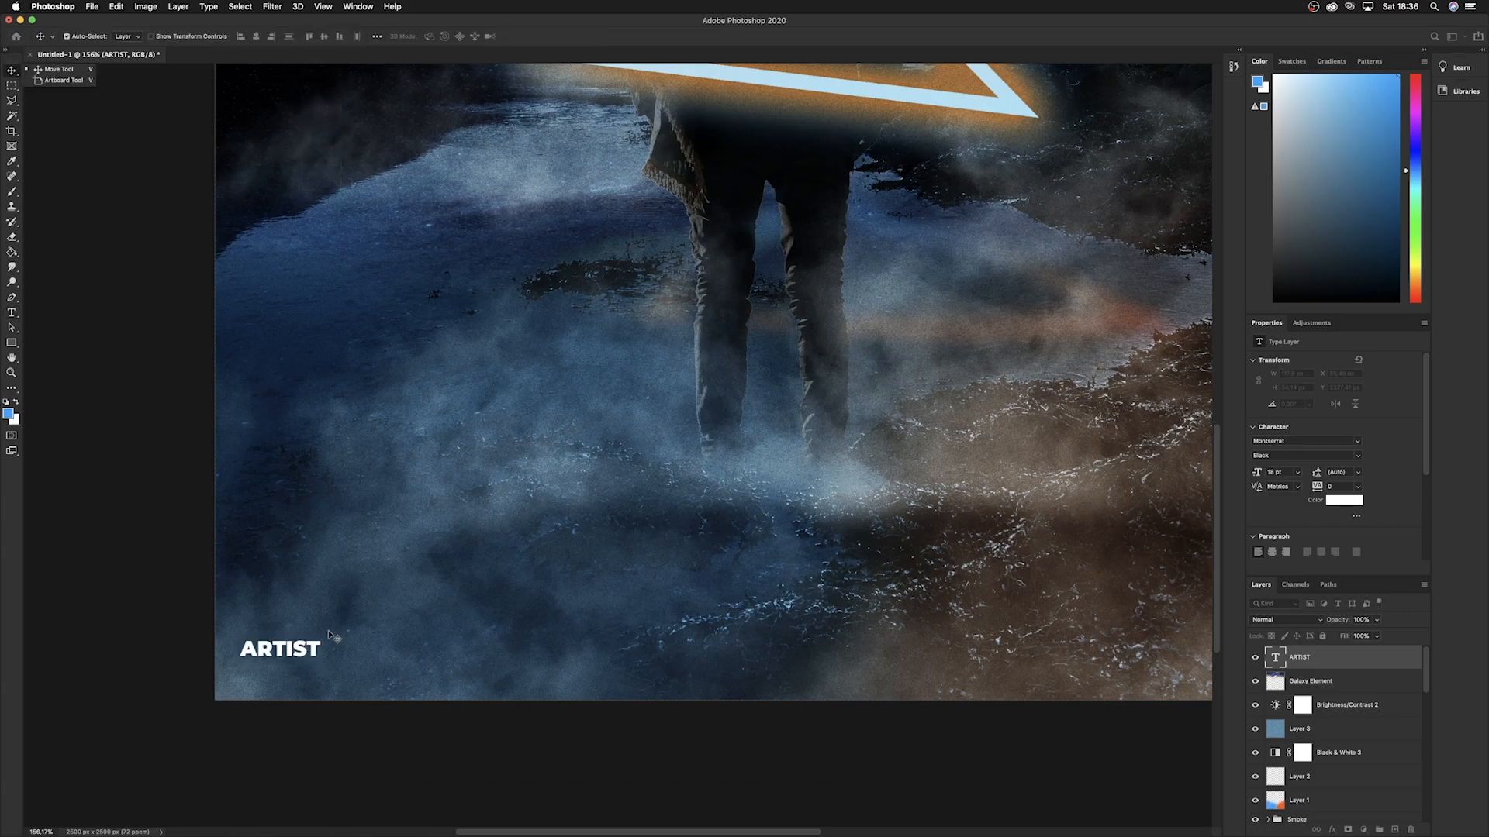
Duplicate the ARTIST text directly below the original and change the copy's wording to "SONG TITLE".
drag(310, 657, 309, 672)
double_click(310, 667)
text(SONG TITLE)
key(Escape)
key(v)
scroll(176, 743, down, 6)
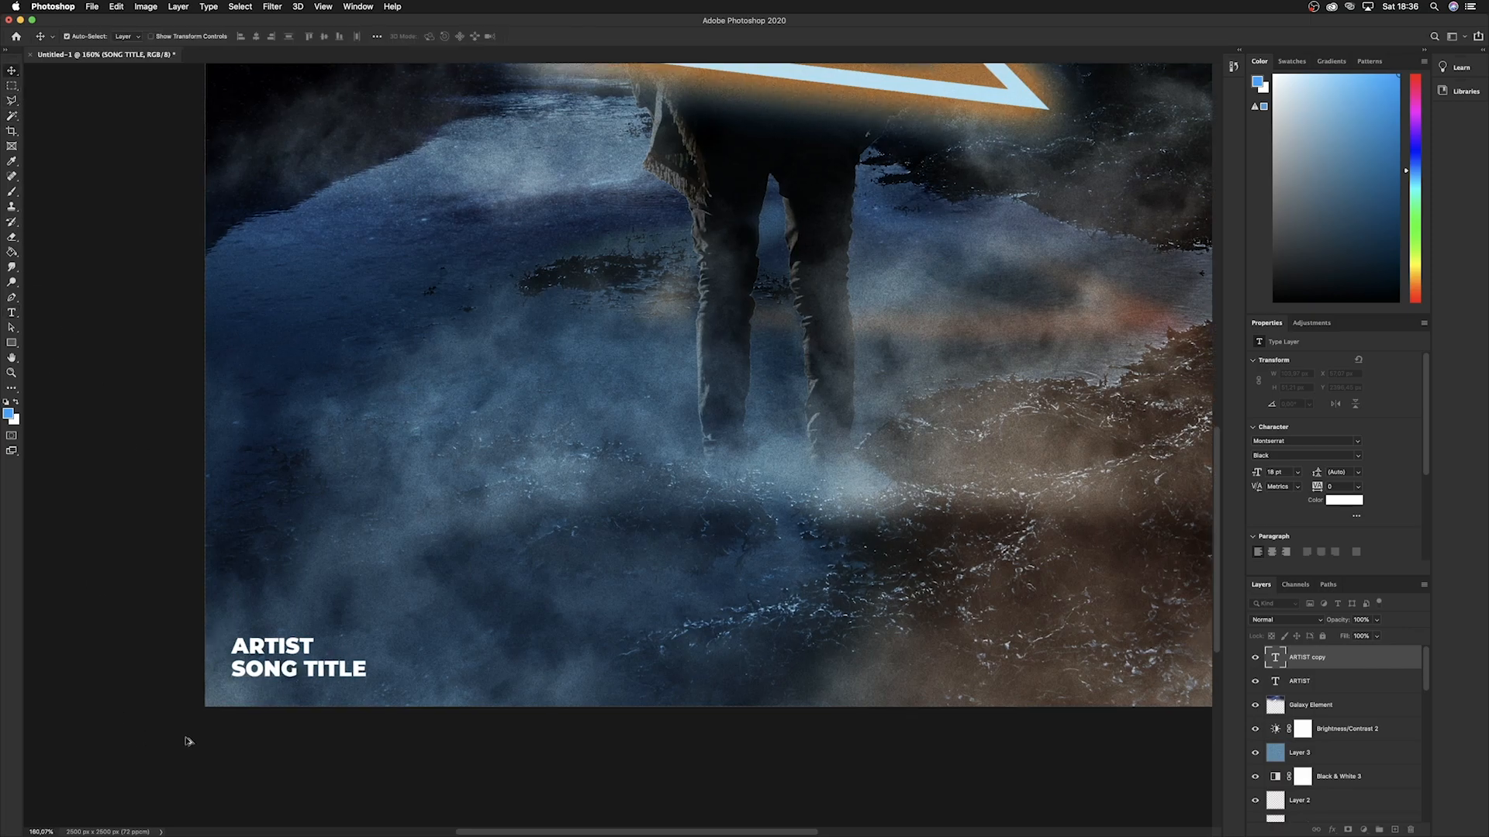
scroll(361, 581, up, 2)
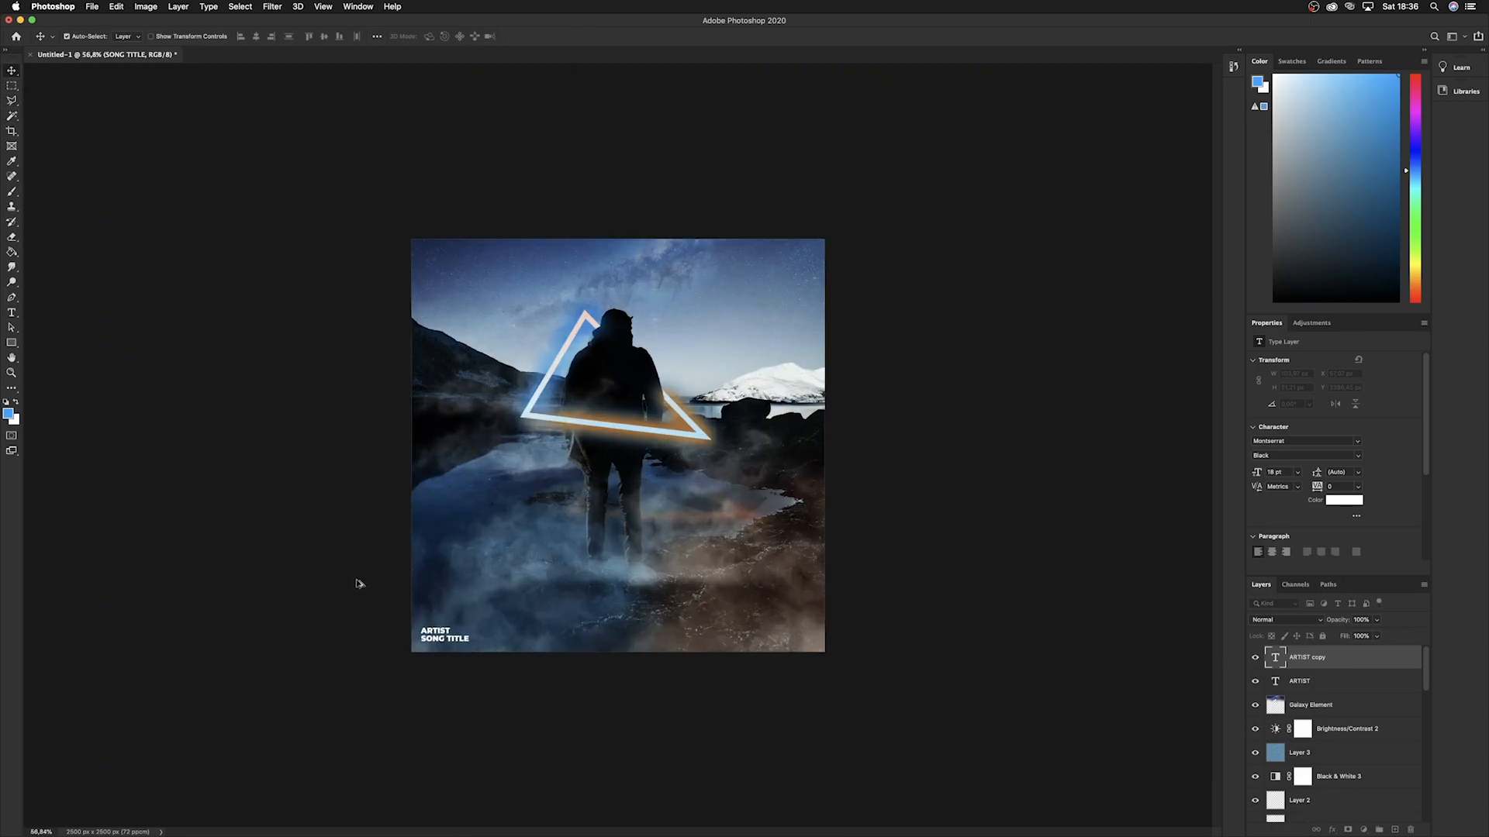
Draw a 50 × 50 px square shape near the image's left edge, about level with the base of the triangle.
scroll(359, 581, up, 1)
click(12, 343)
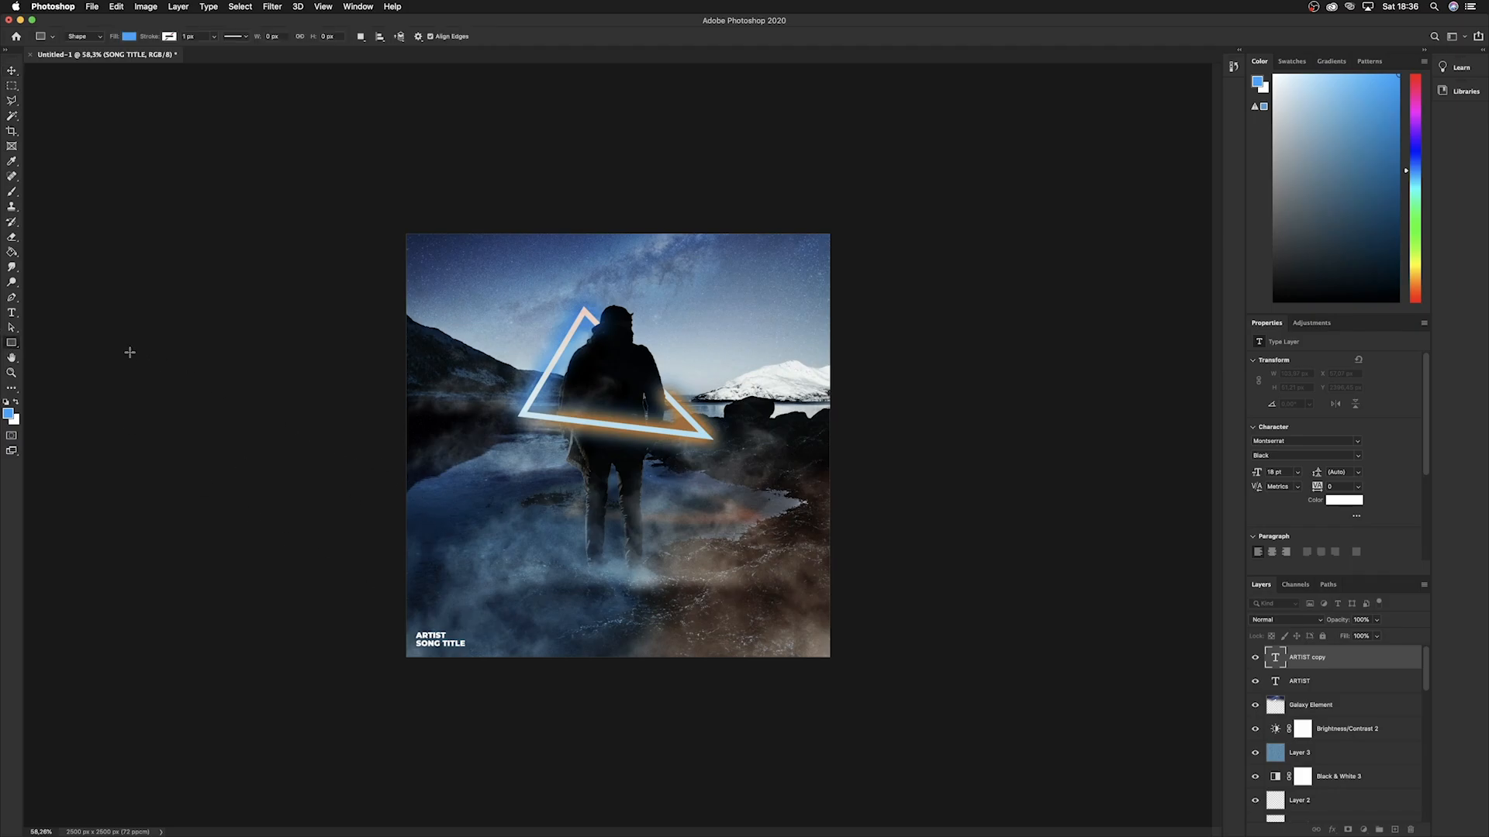
scroll(394, 426, up, 4)
drag(393, 406, 409, 440)
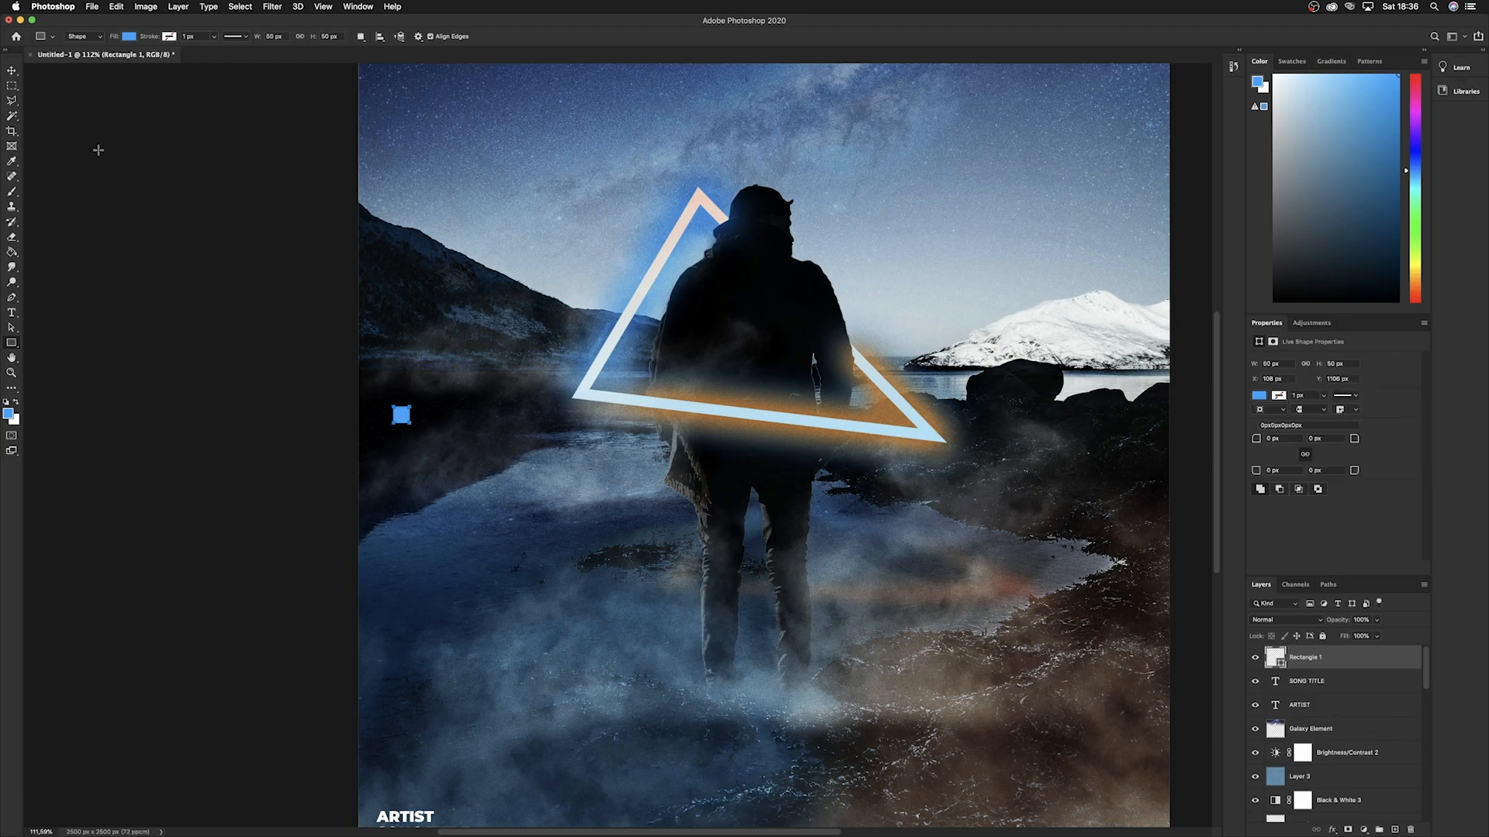
Fill the square with white and move it slightly closer to the image's left edge.
click(128, 37)
click(56, 99)
click(149, 23)
click(12, 71)
drag(403, 416, 396, 414)
scroll(308, 455, down, 3)
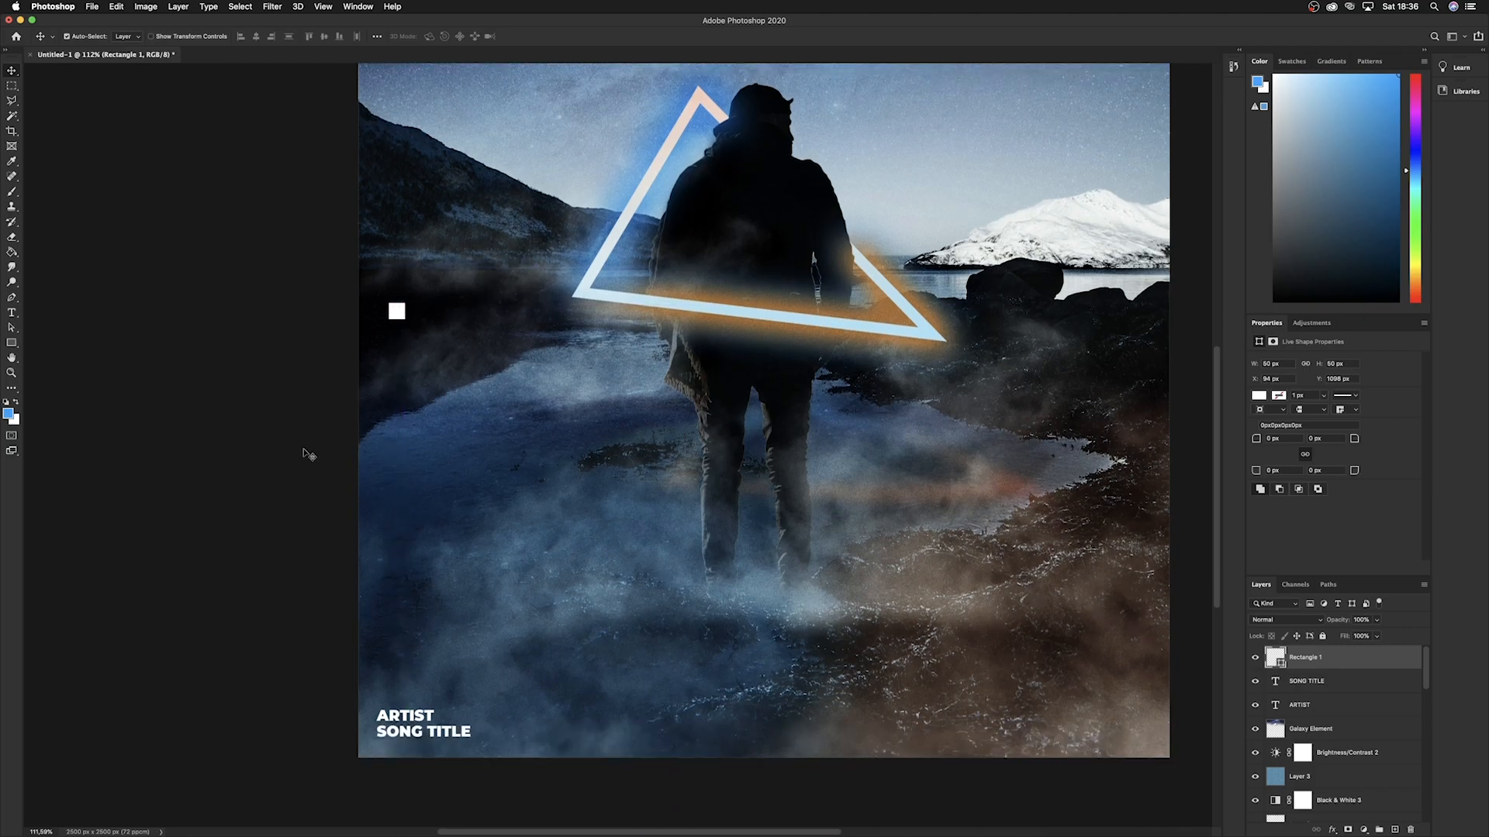
Show the rulers and place a vertical guide along the left edge of the ARTIST and SONG TITLE texts.
key(super+r)
scroll(297, 456, right, 5)
drag(30, 549, 236, 591)
Align the white square to the guide and stack two evenly spaced copies of it vertically below.
scroll(230, 377, up, 1)
drag(255, 326, 246, 391)
drag(246, 391, 247, 393)
Group the three white squares and centre the group vertically on the Background layer.
shift+click(1357, 707)
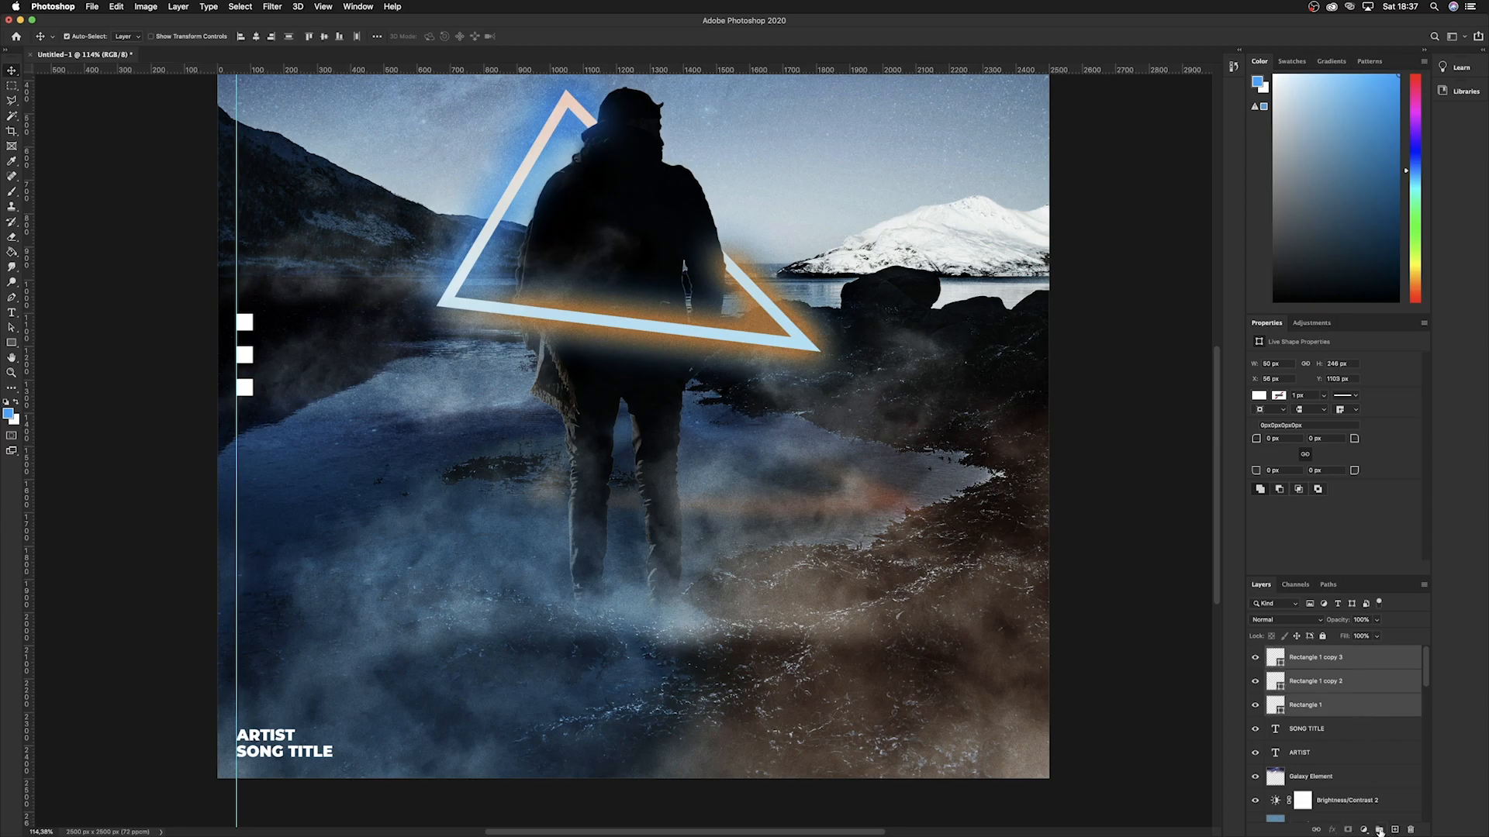
click(1379, 831)
scroll(1357, 745, down, 10)
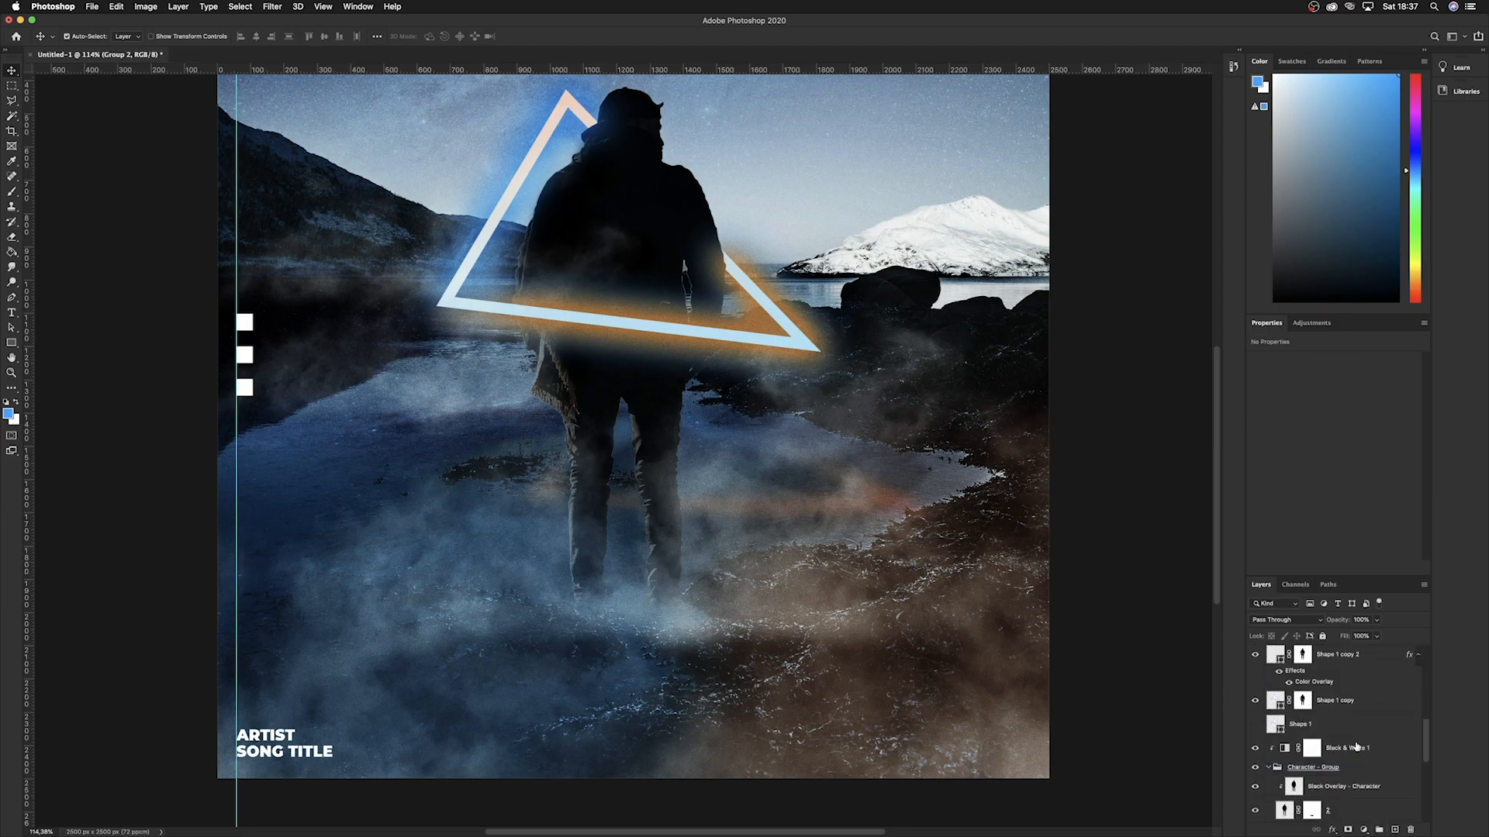
click(1349, 811)
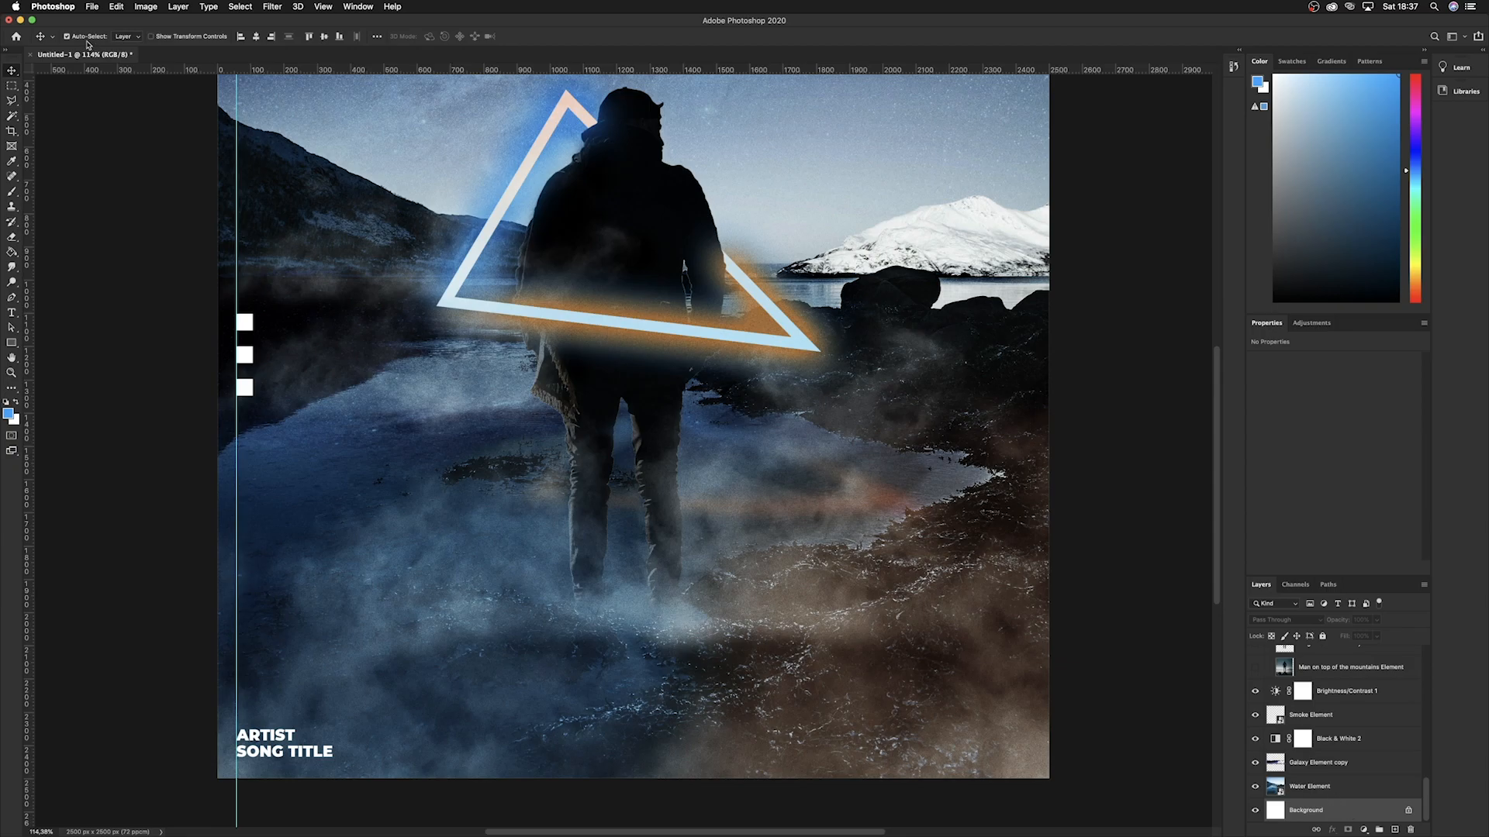
click(256, 39)
key(super+z)
click(324, 37)
Hide the guide and check the whole composition.
scroll(448, 363, down, 9)
scroll(449, 369, up, 4)
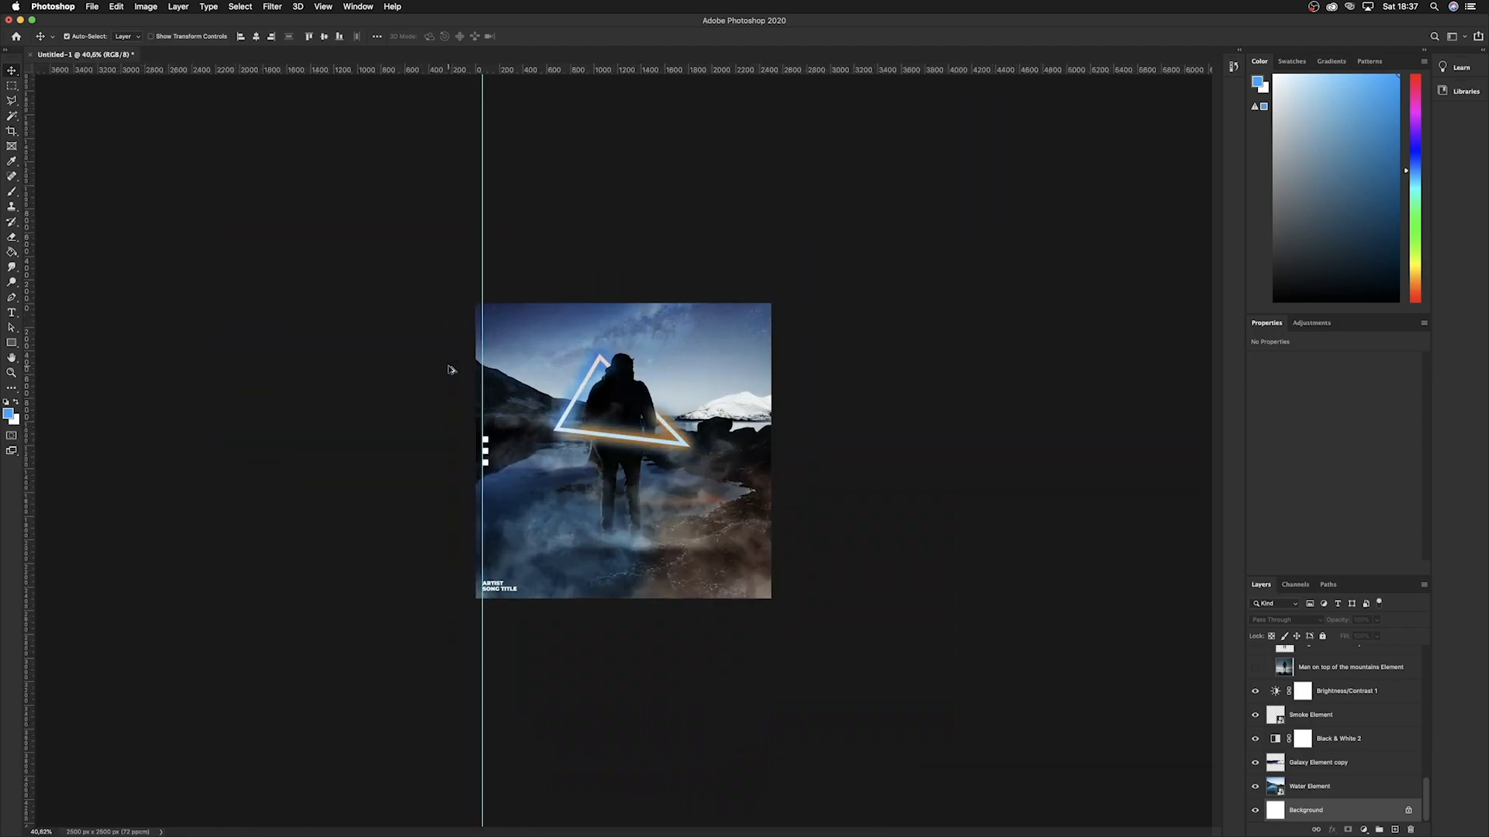
key(super+semicolon)
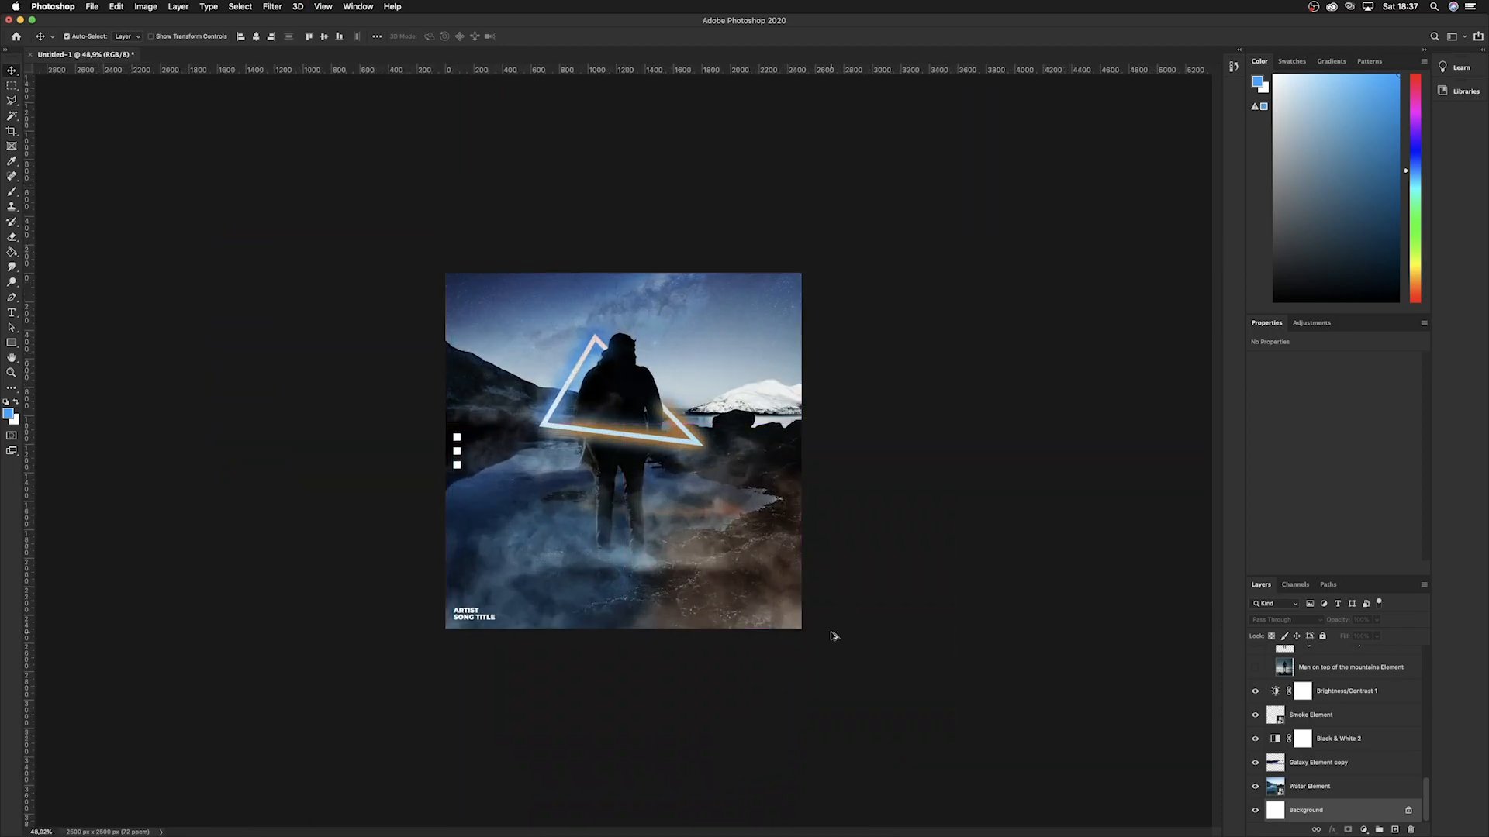
scroll(830, 629, down, 2)
scroll(693, 598, up, 5)
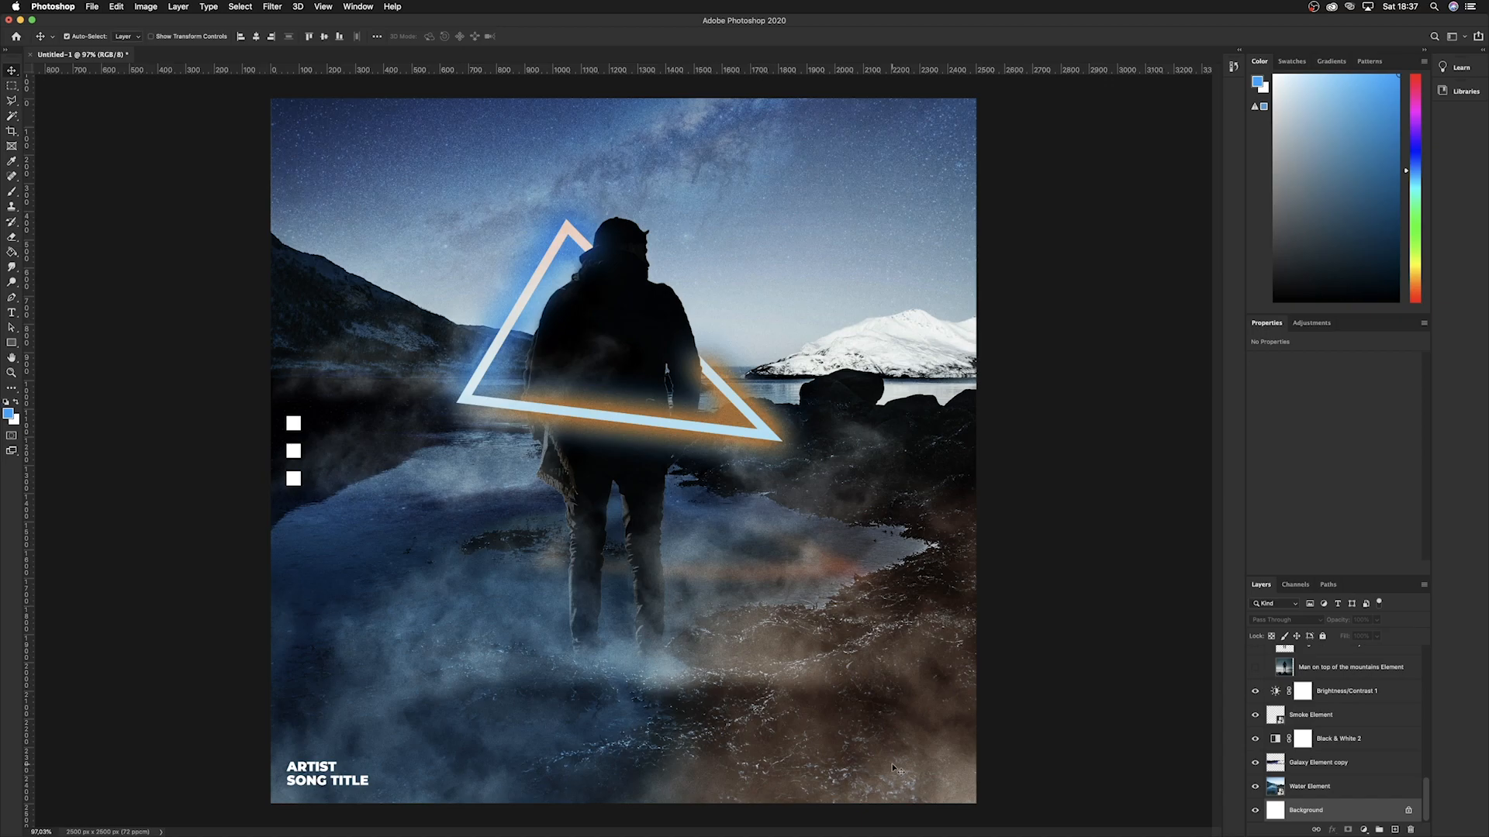
Add the text "LABEL NAME" above the squares' group in the layer stack and move it into the image's lower-right corner.
key(t)
scroll(1344, 767, up, 8)
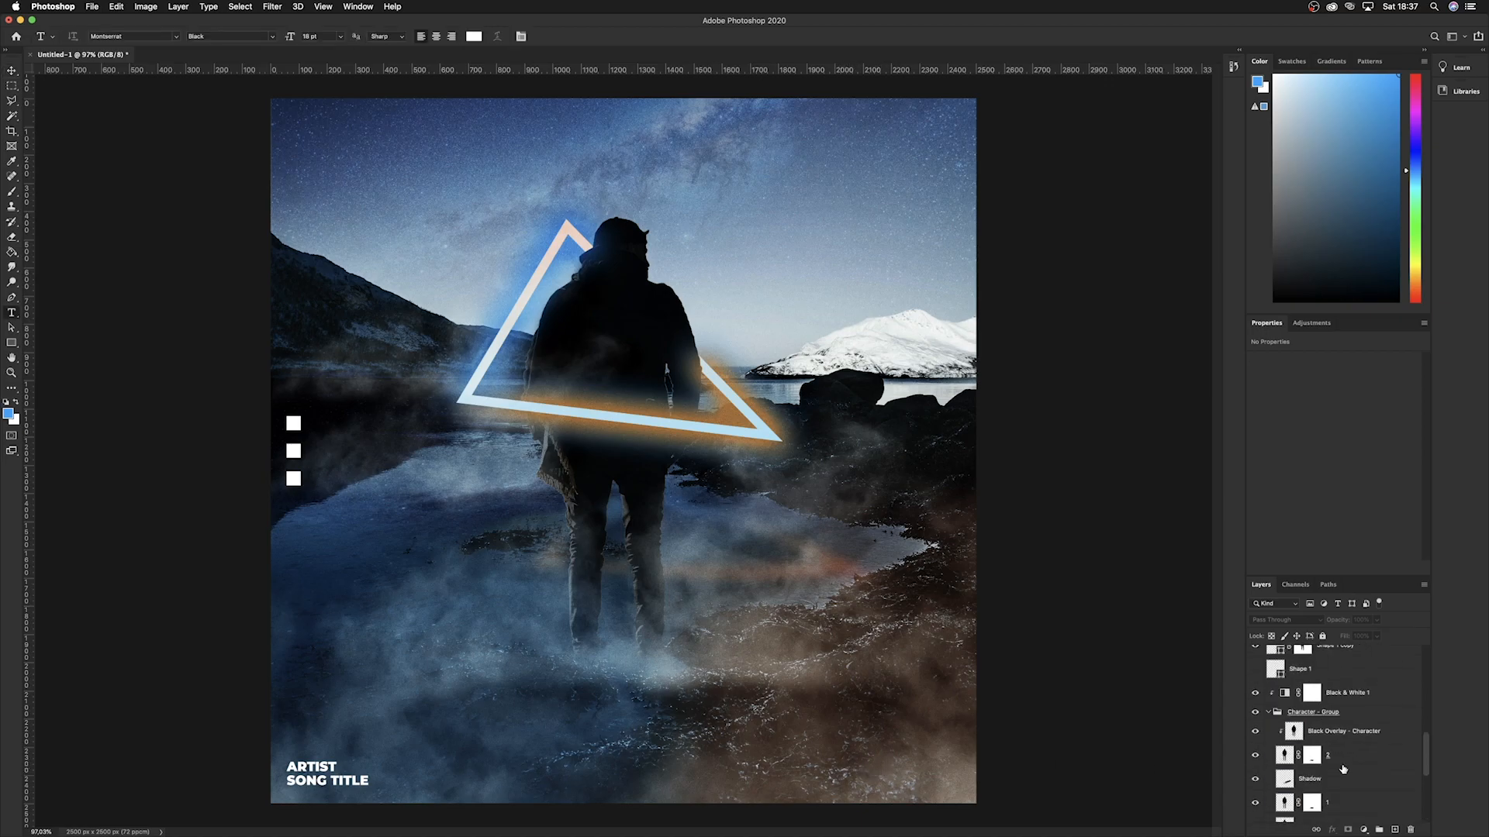
click(776, 768)
text(LABEL NAME)
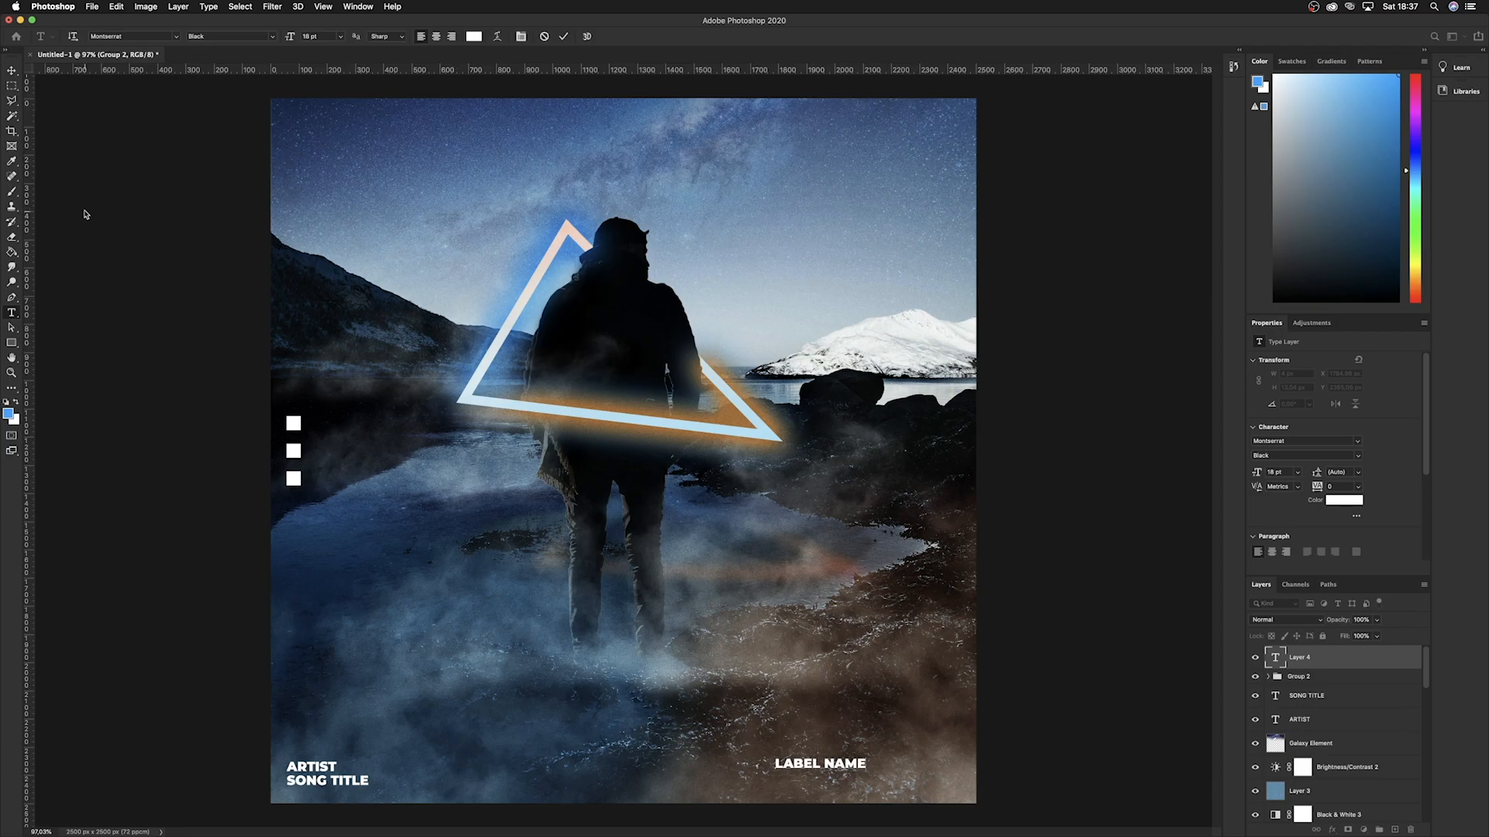
click(14, 71)
drag(843, 774, 941, 783)
scroll(869, 814, down, 5)
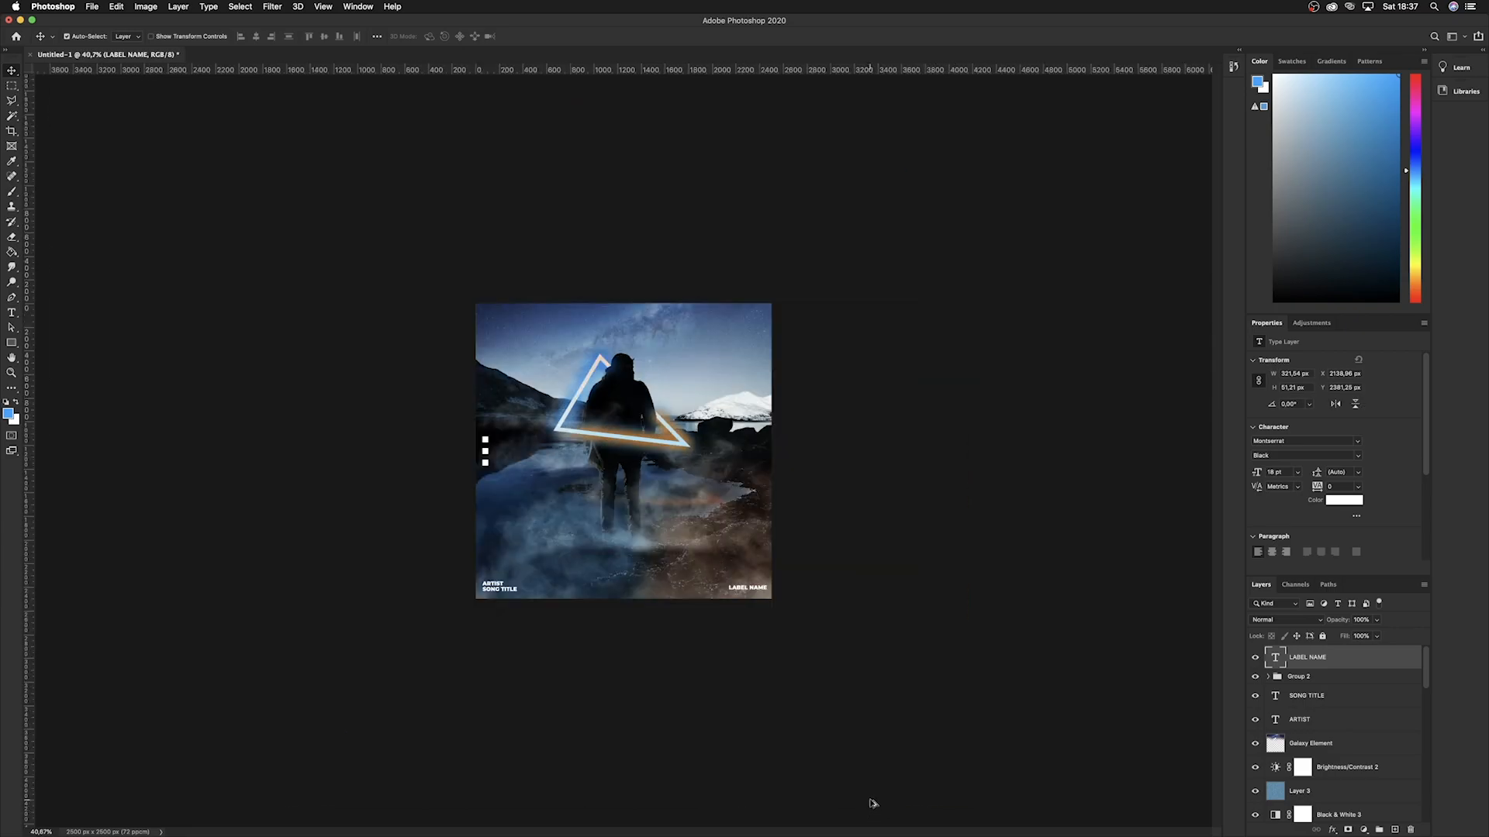